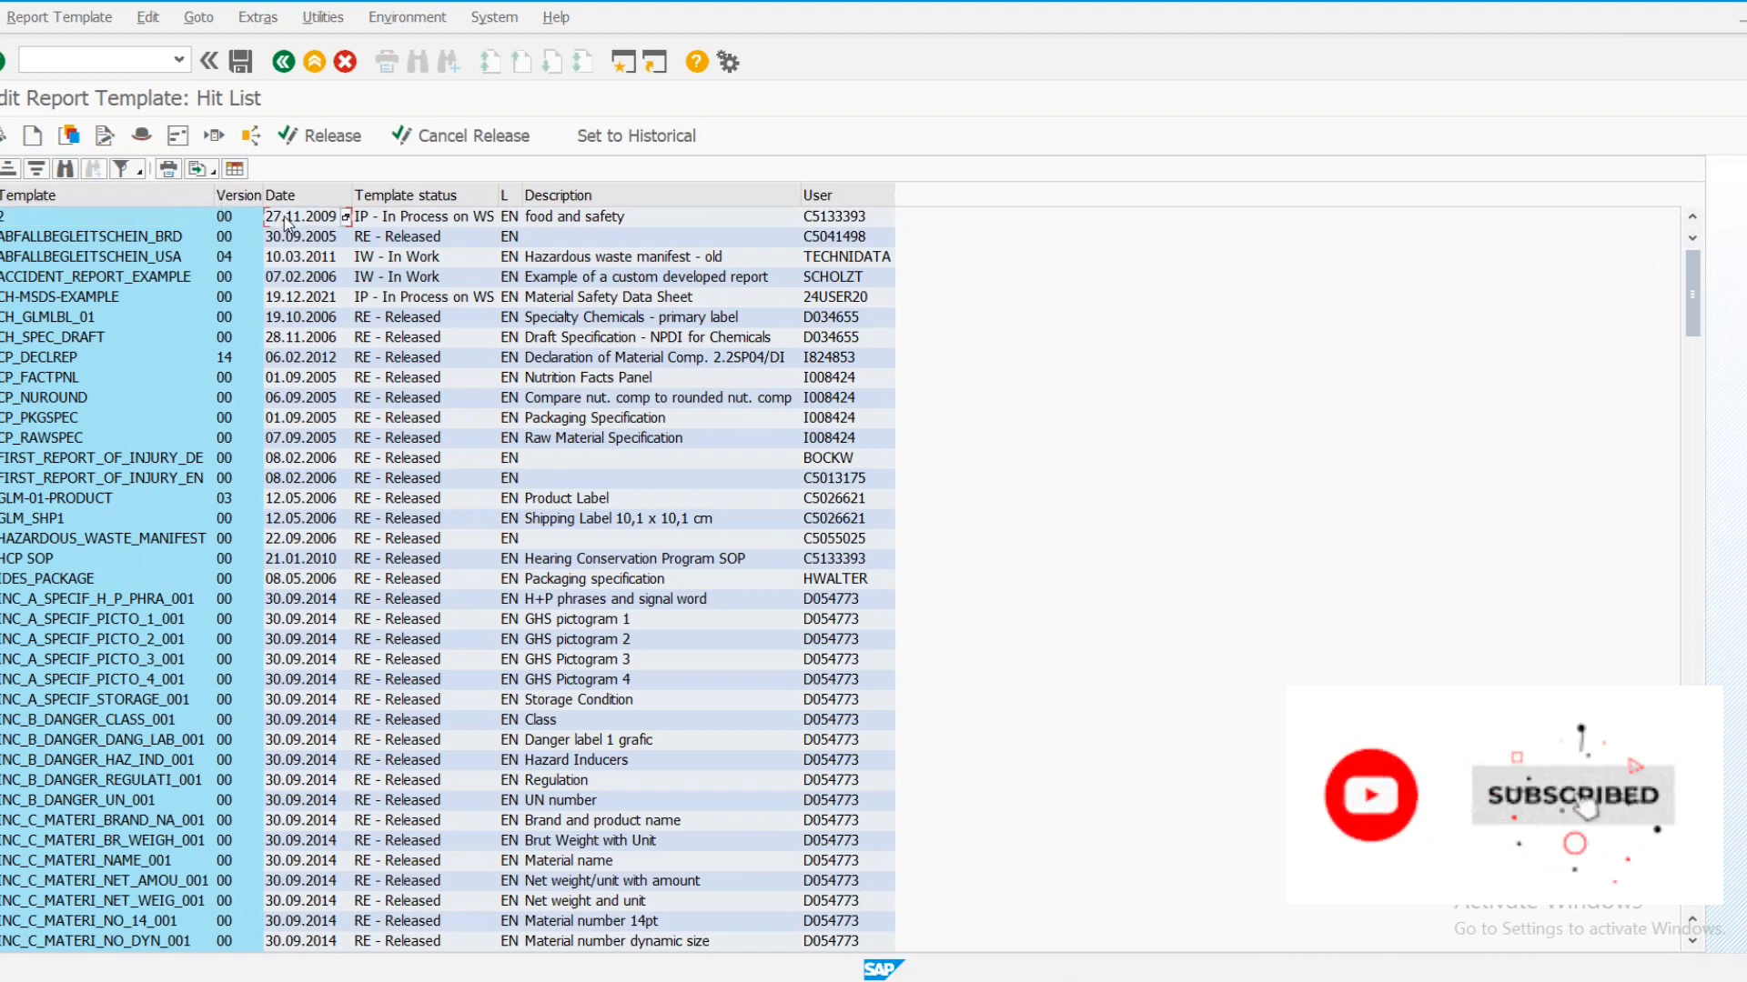
Select CH-MSDS-EXAMPLE in the report template hit list and open its version 00 header
{"action": "left_click", "coordinate": [139, 242]}
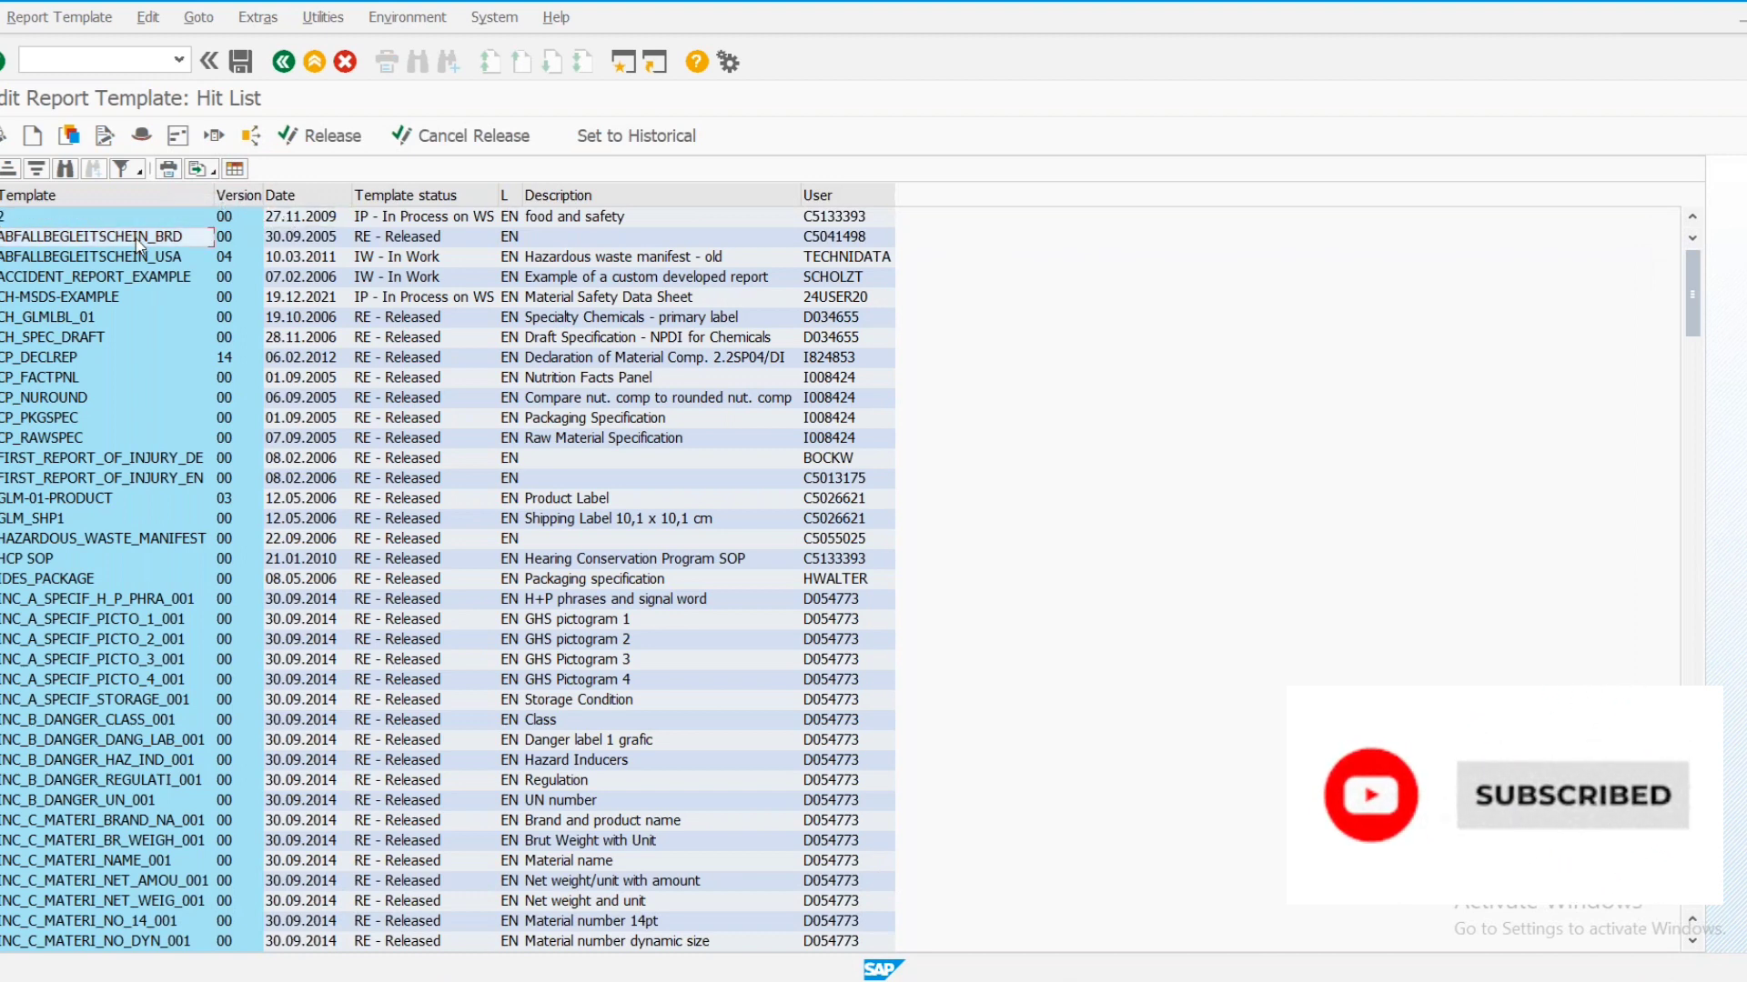
{"action": "left_click", "coordinate": [48, 304]}
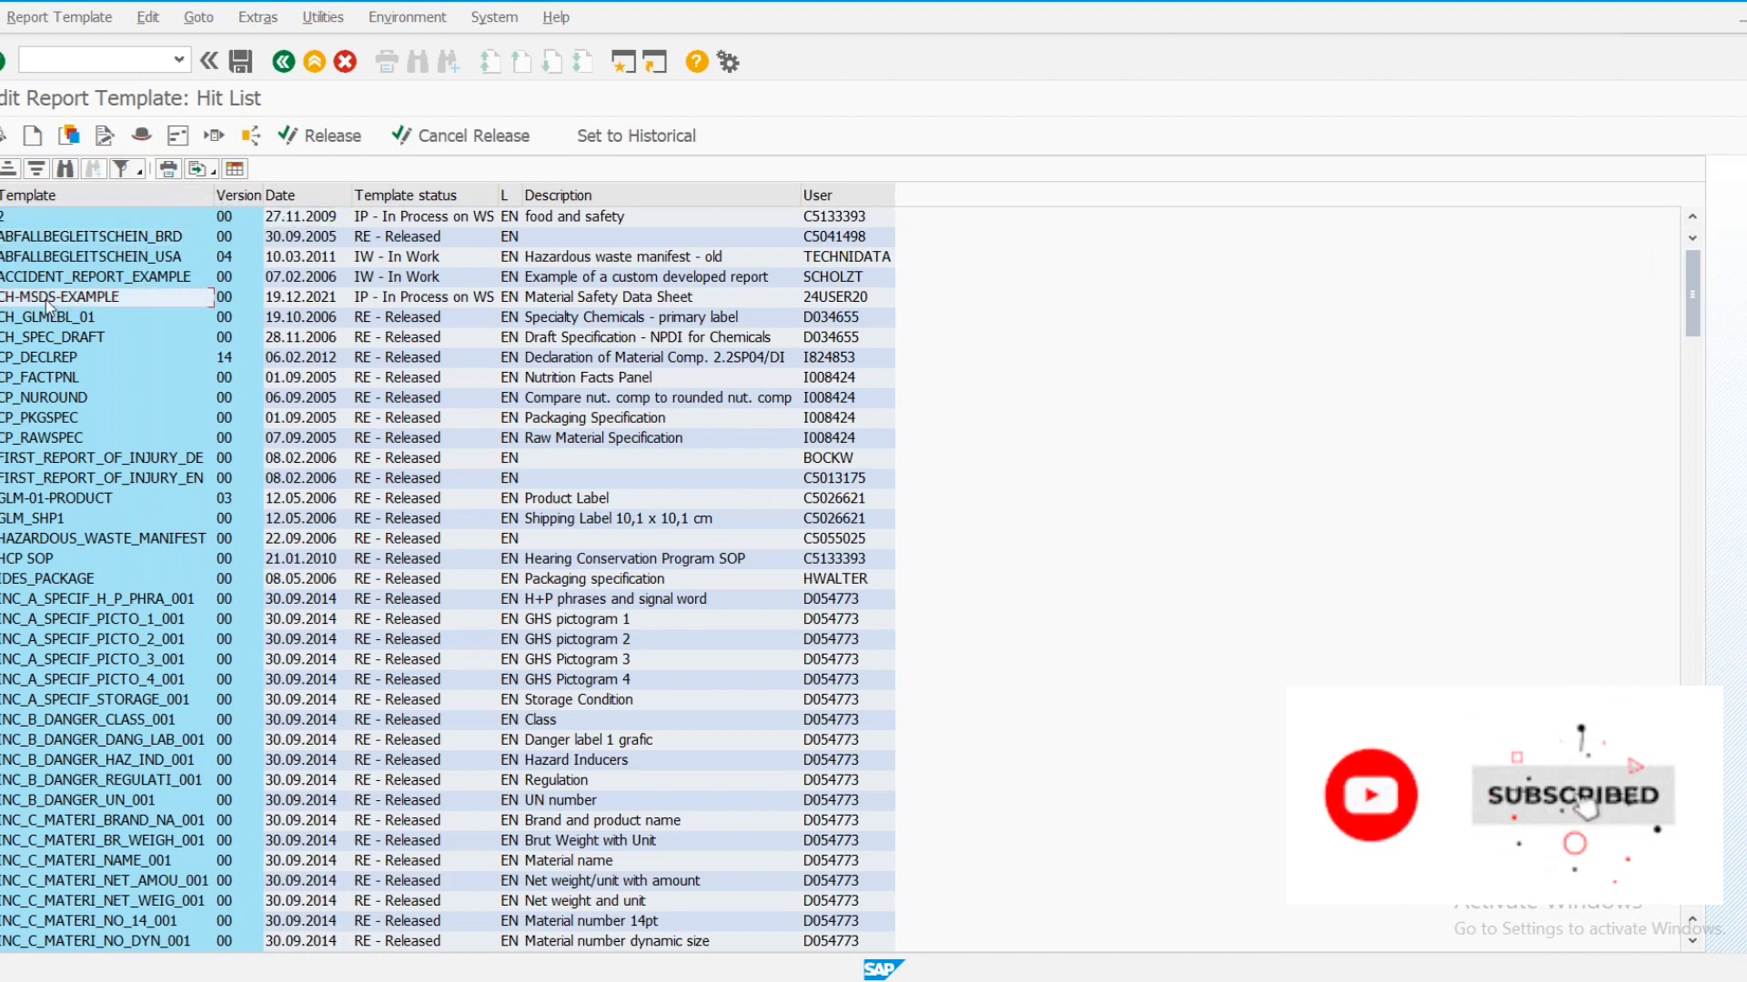
{"action": "double_click", "coordinate": [48, 298]}
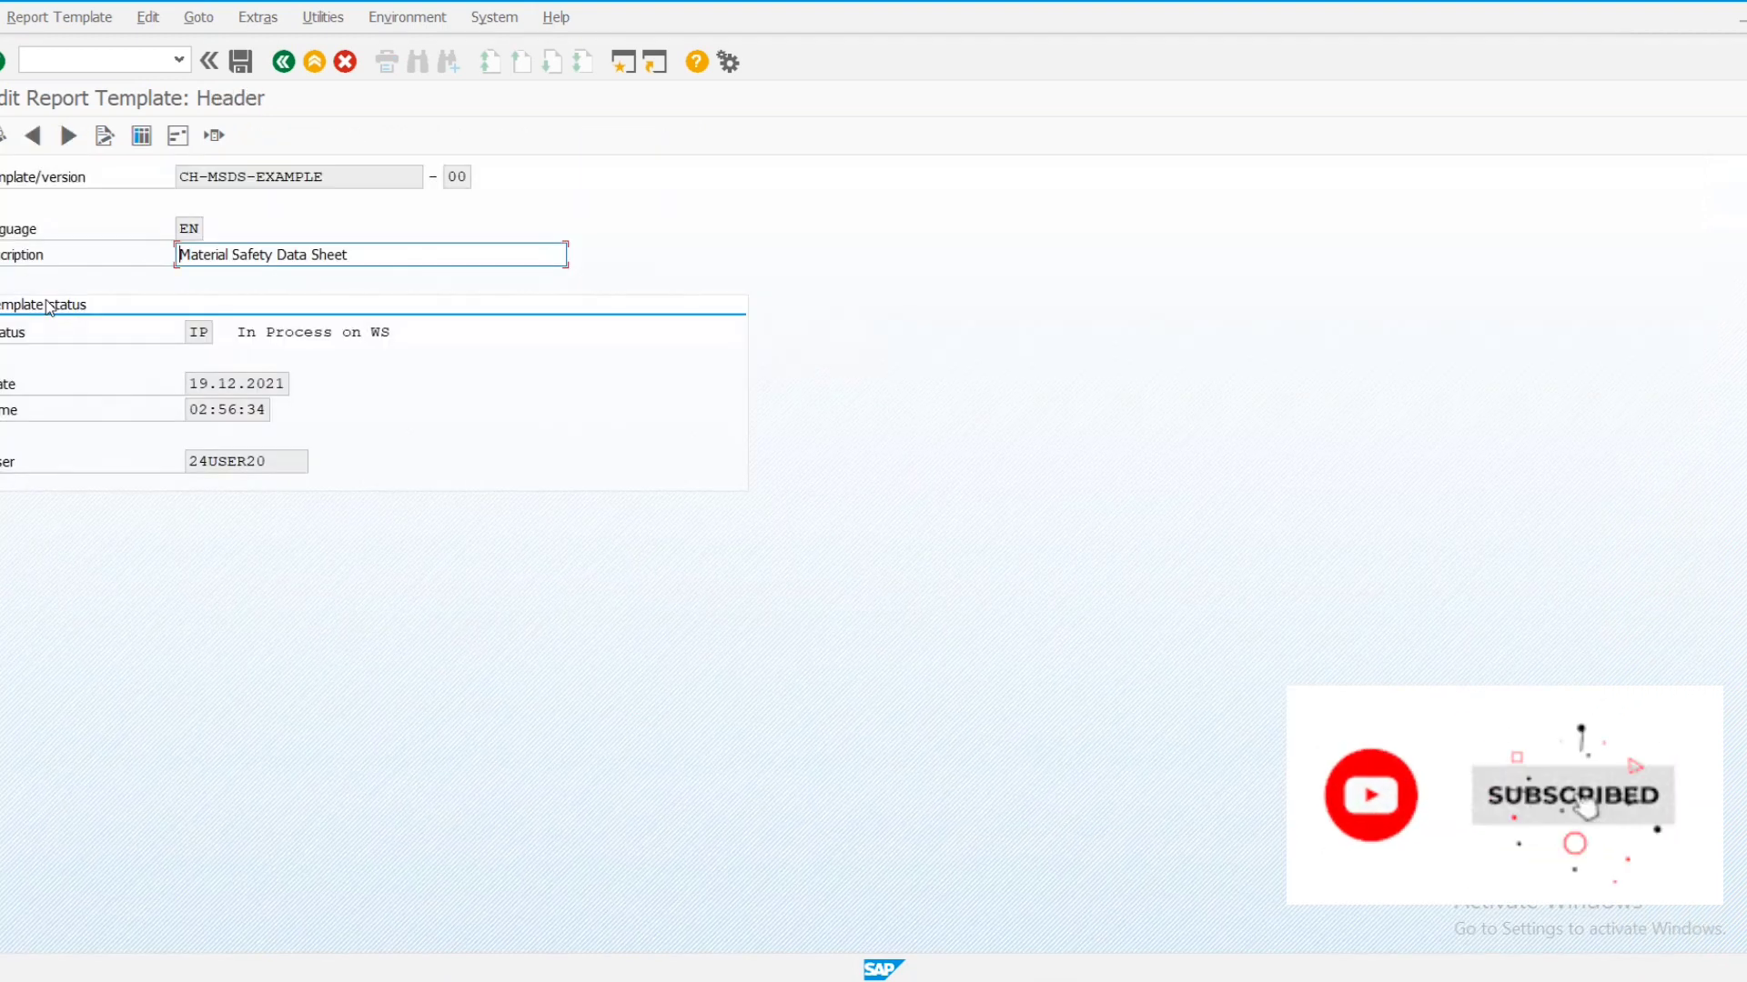
Try opening the template document, dismiss the already-being-edited notice, and reset the front end via Utilities
{"action": "left_click", "coordinate": [114, 137]}
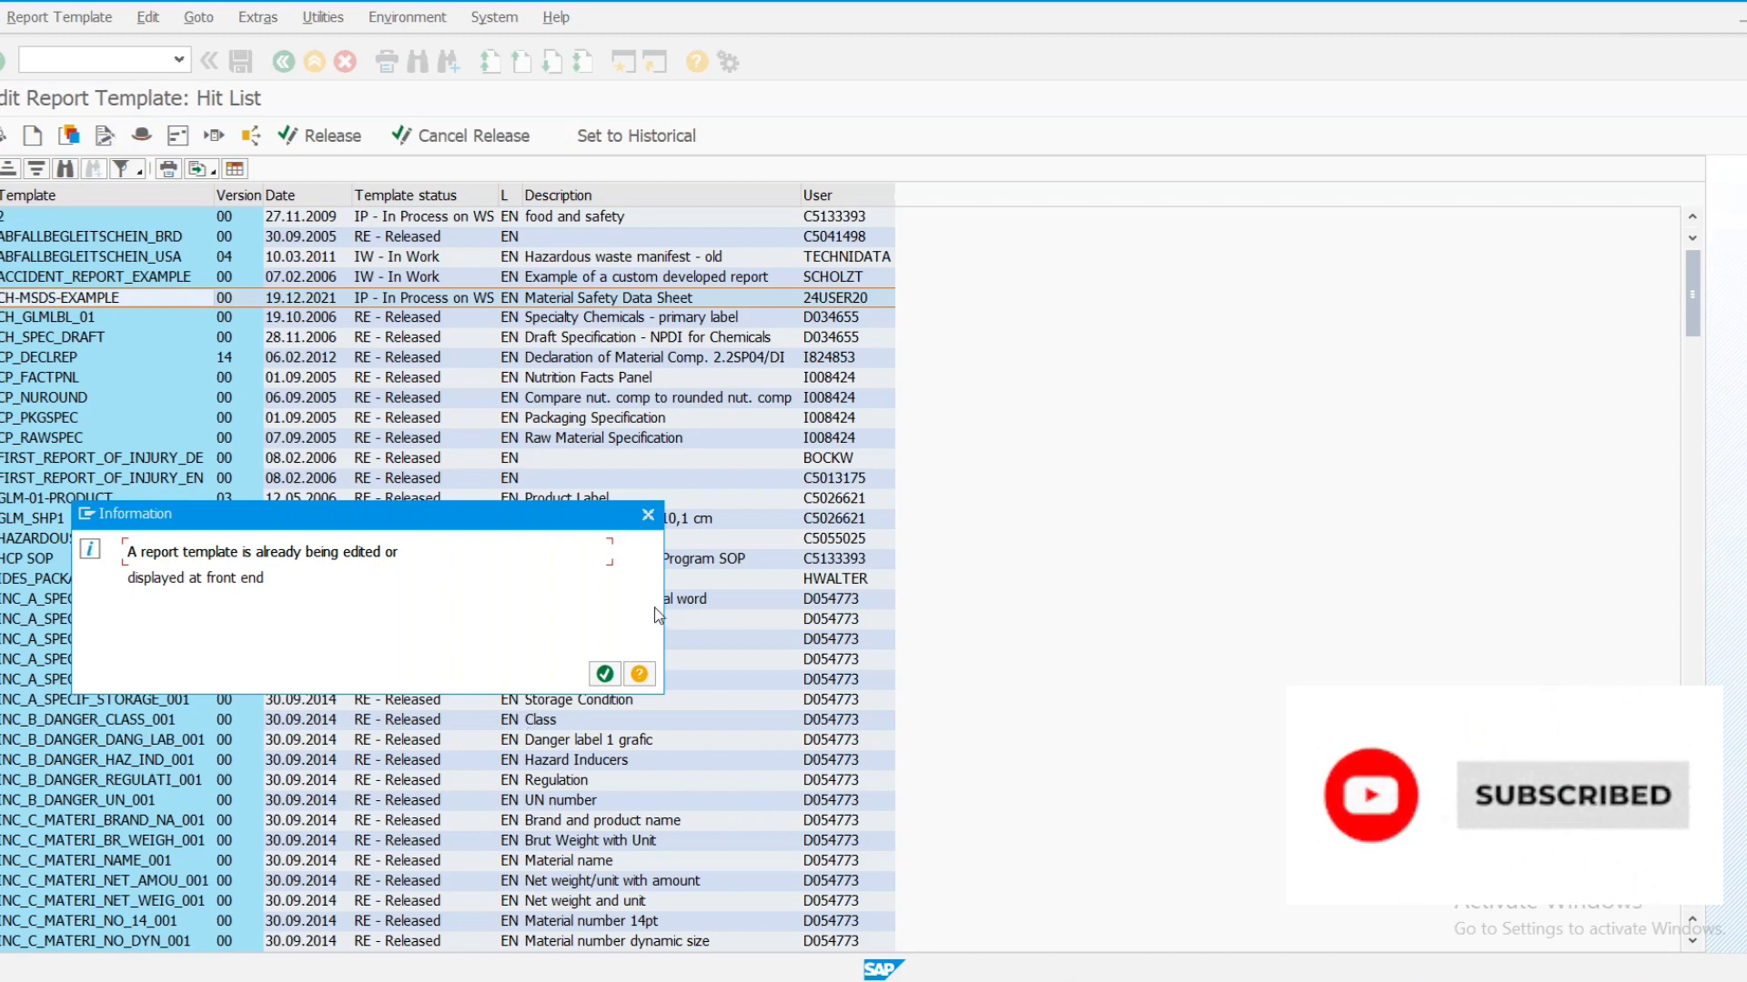
{"action": "left_click", "coordinate": [647, 514]}
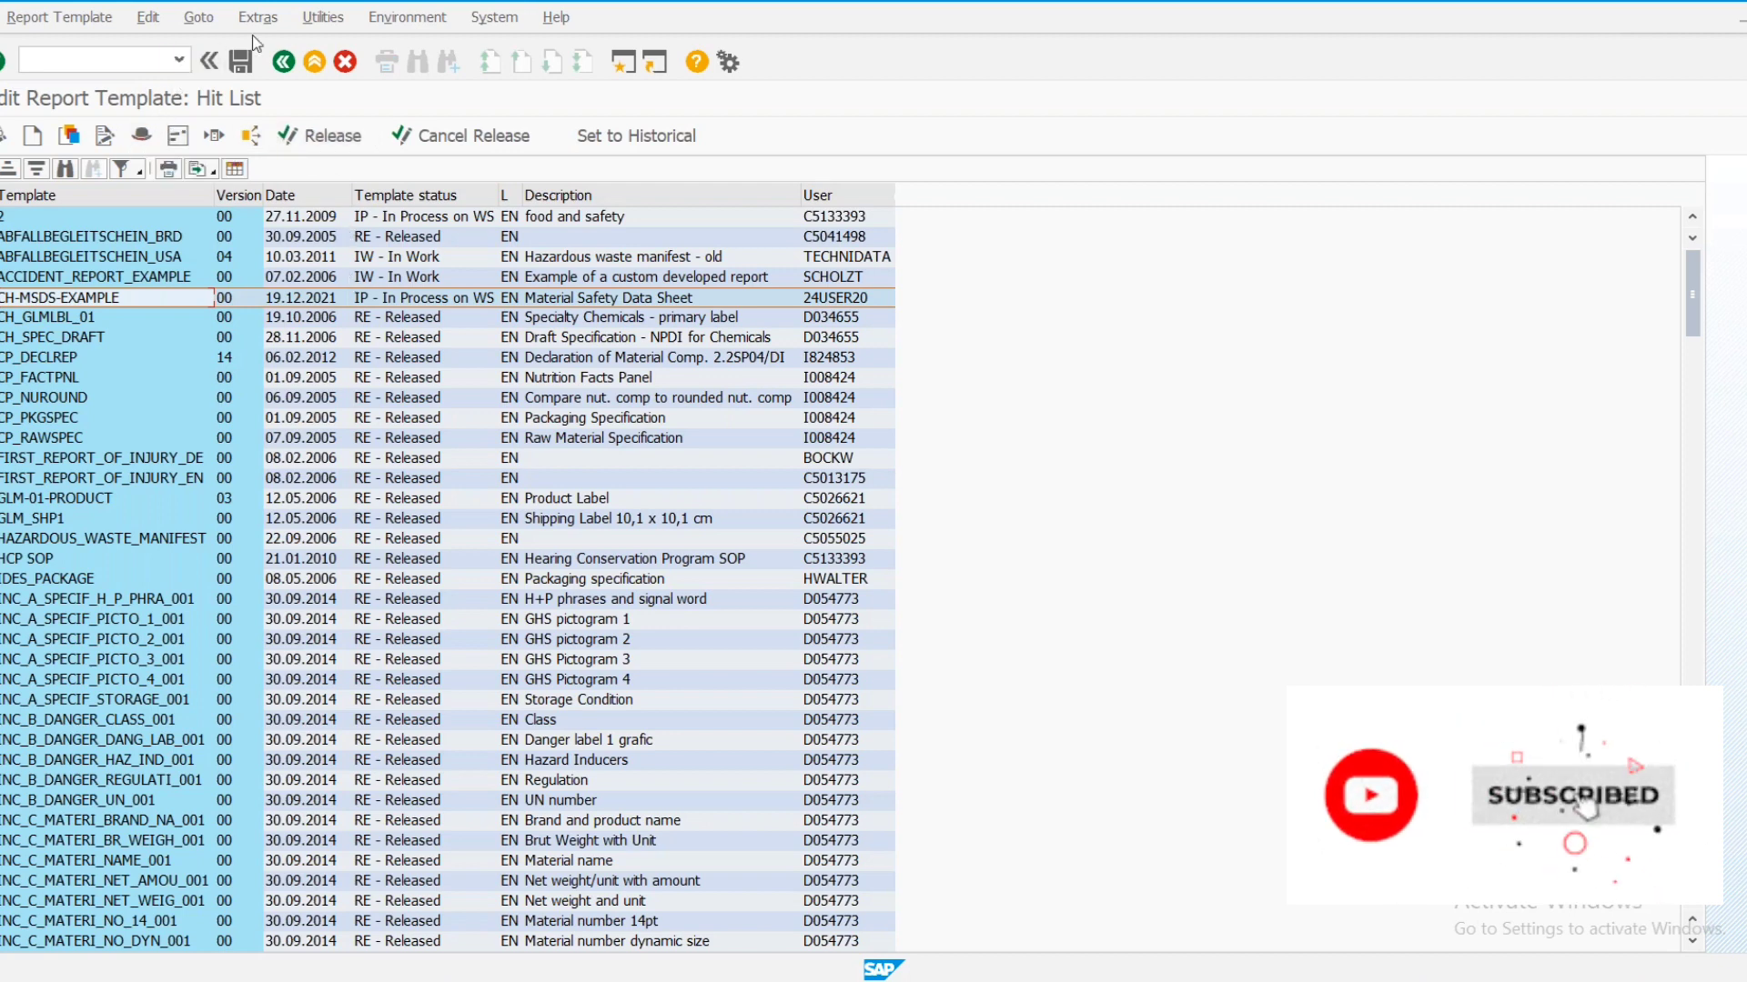
{"action": "left_click", "coordinate": [333, 19]}
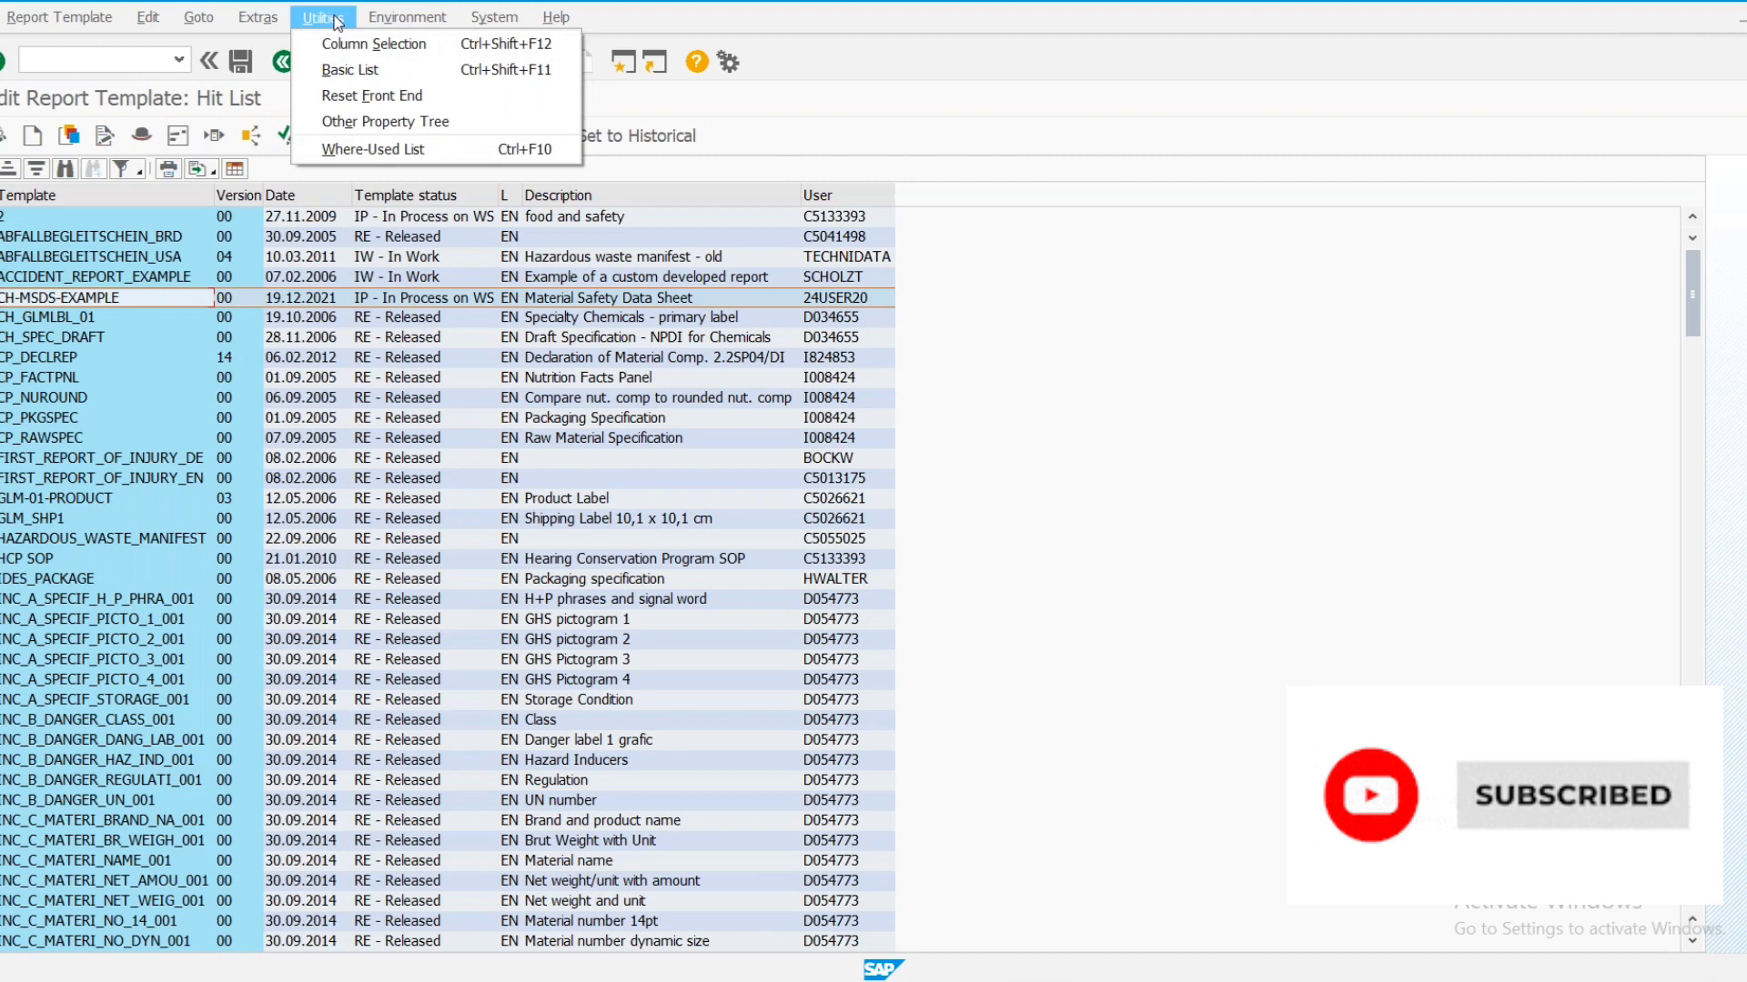
{"action": "left_click", "coordinate": [382, 98]}
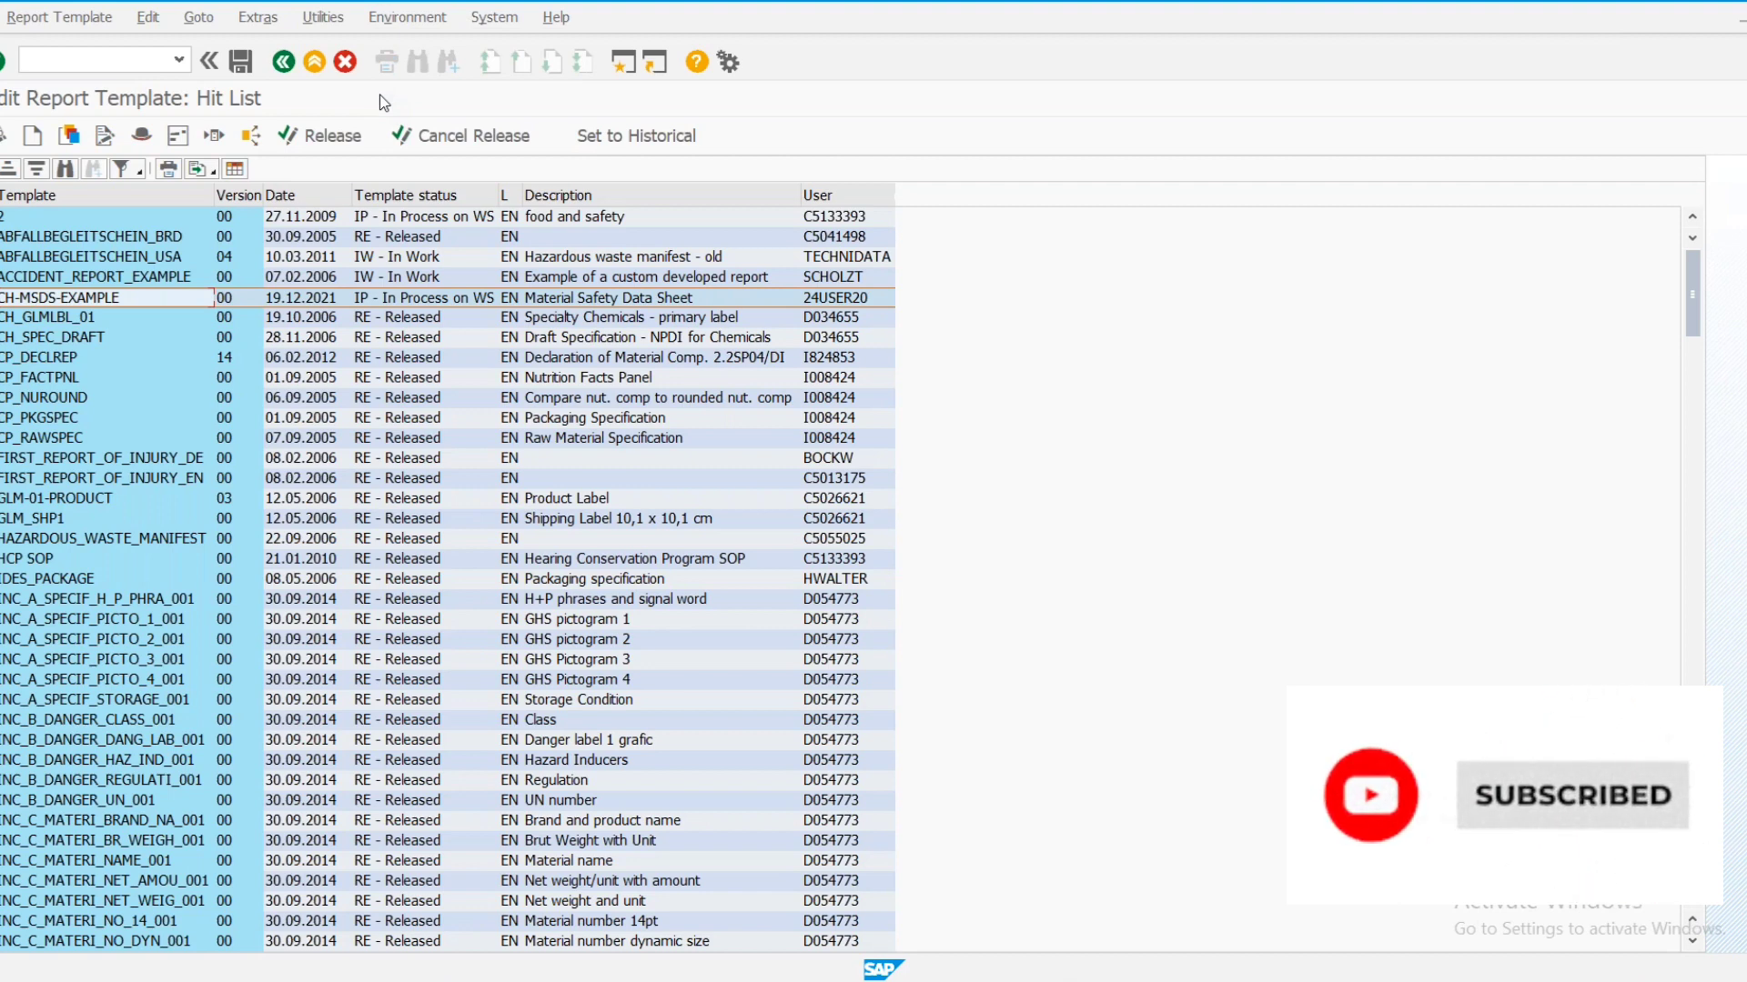
Reopen the CH-MSDS-EXAMPLE header, load its document, and allow Word template file access and replacement
{"action": "double_click", "coordinate": [149, 299]}
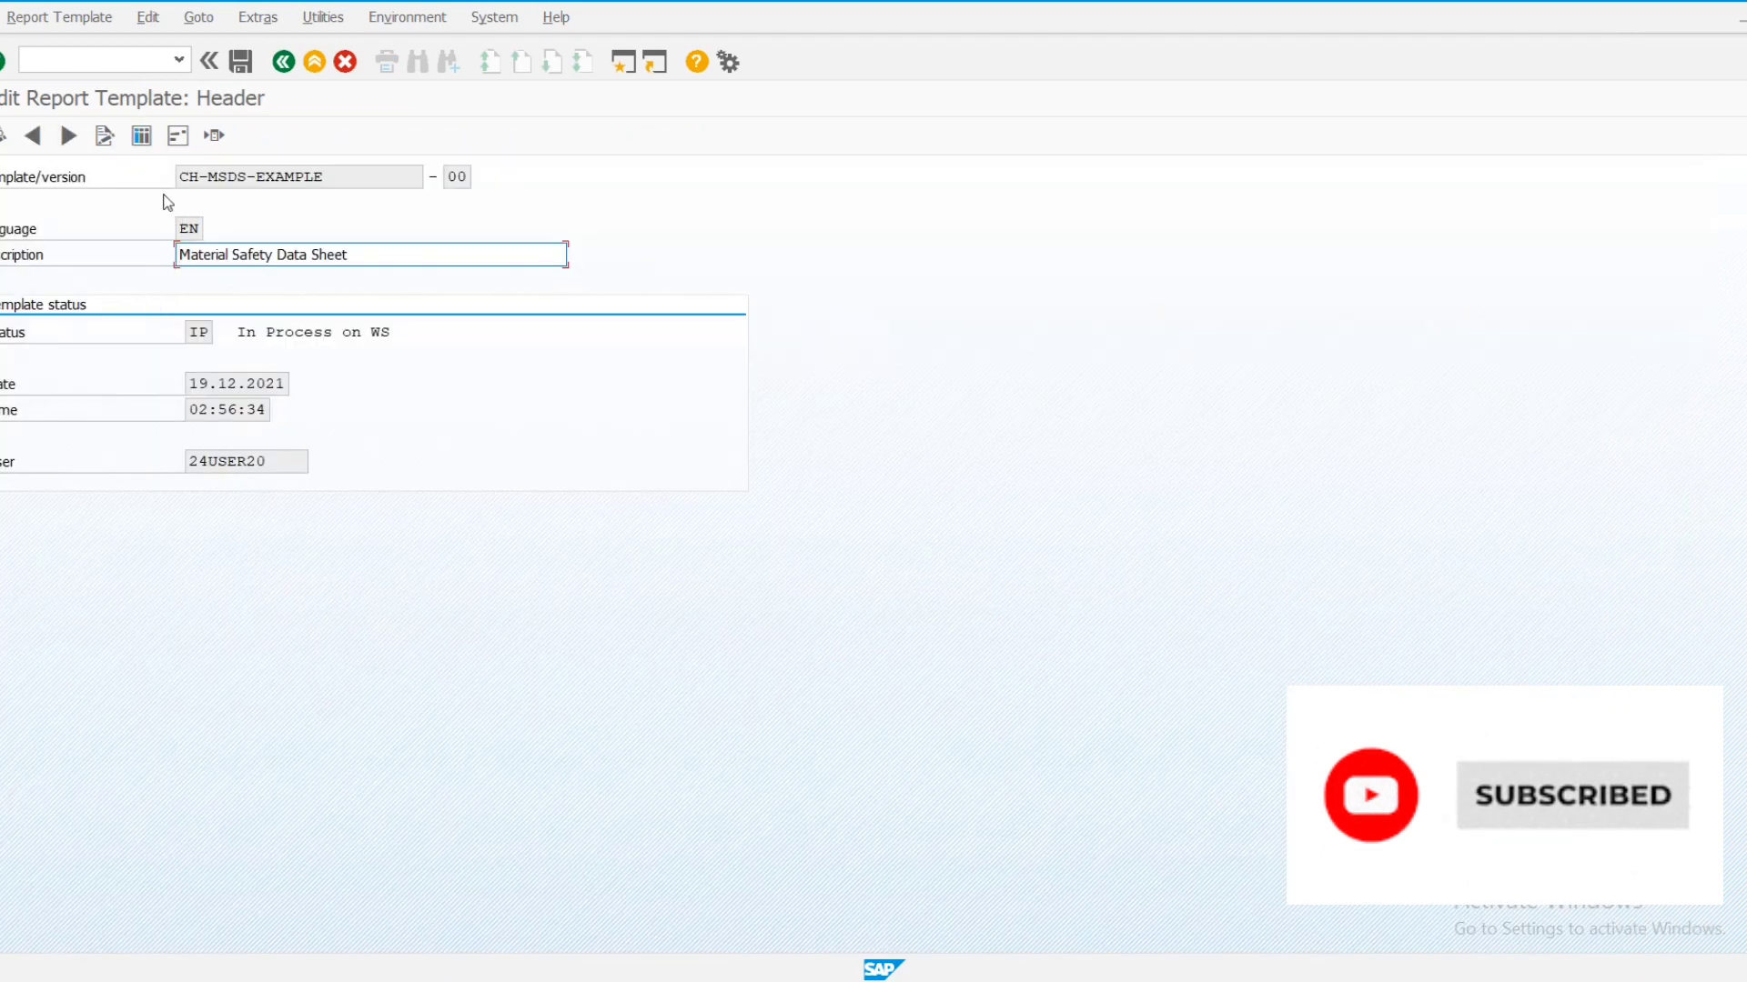
{"action": "left_click", "coordinate": [105, 137]}
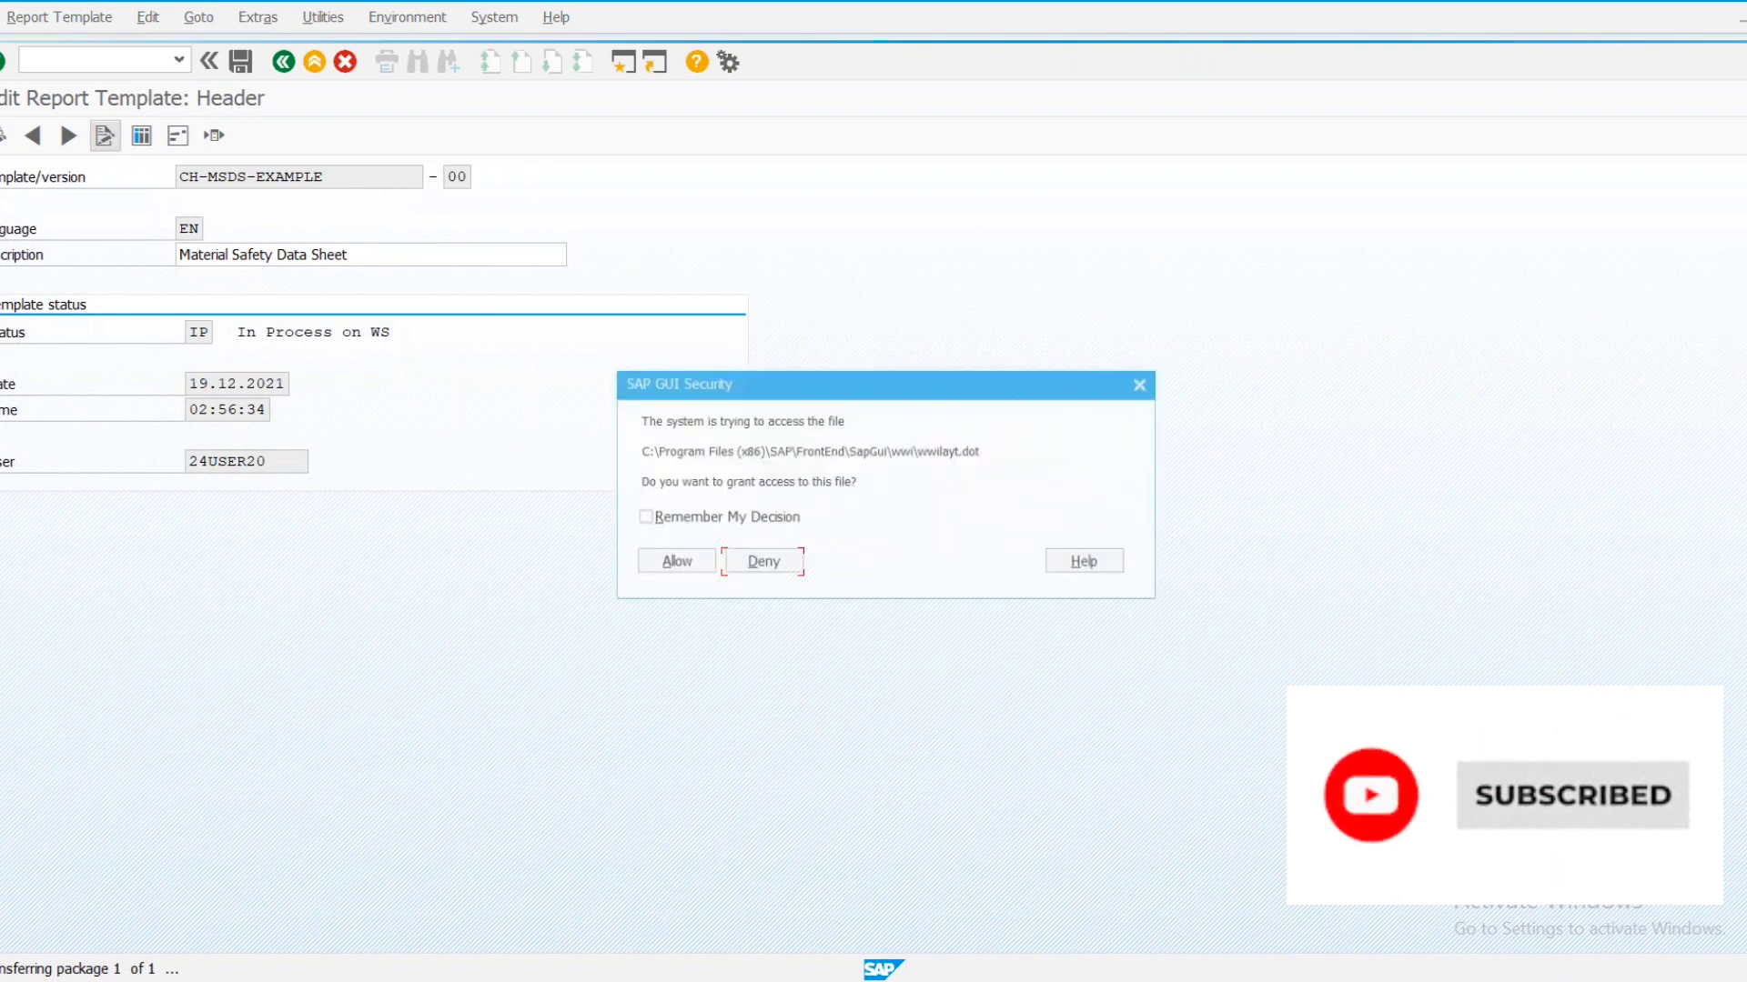
{"action": "left_click", "coordinate": [671, 564]}
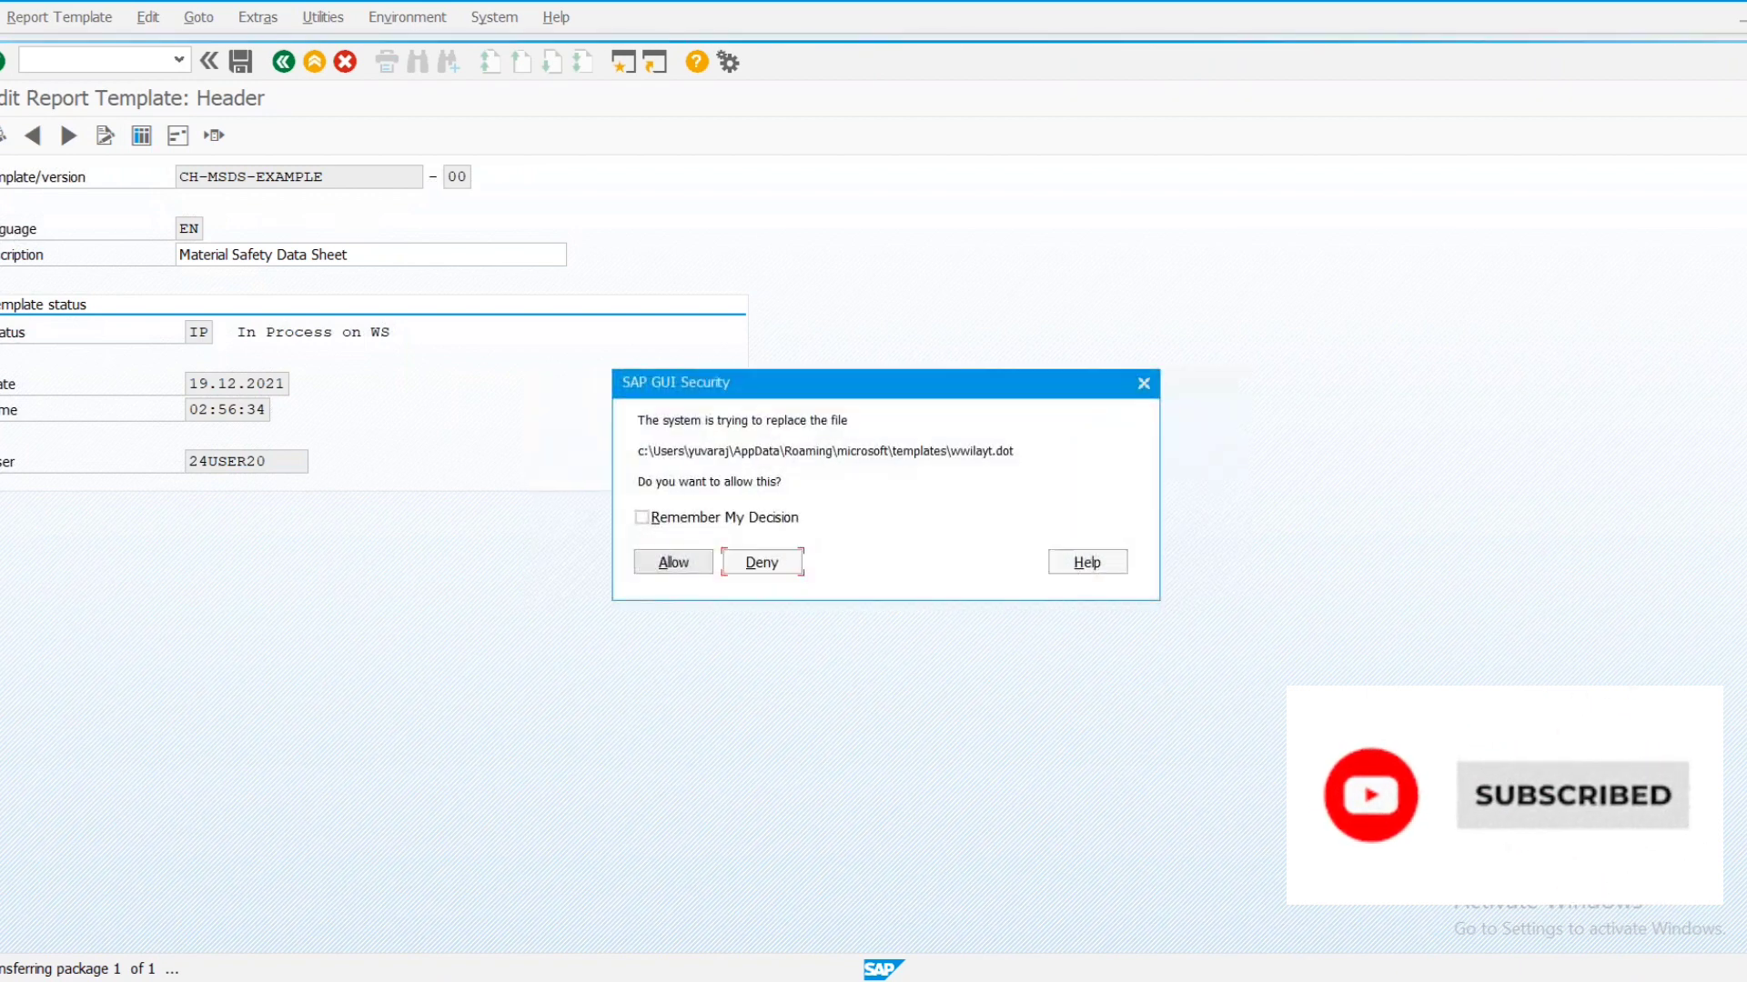
{"action": "left_click", "coordinate": [673, 562]}
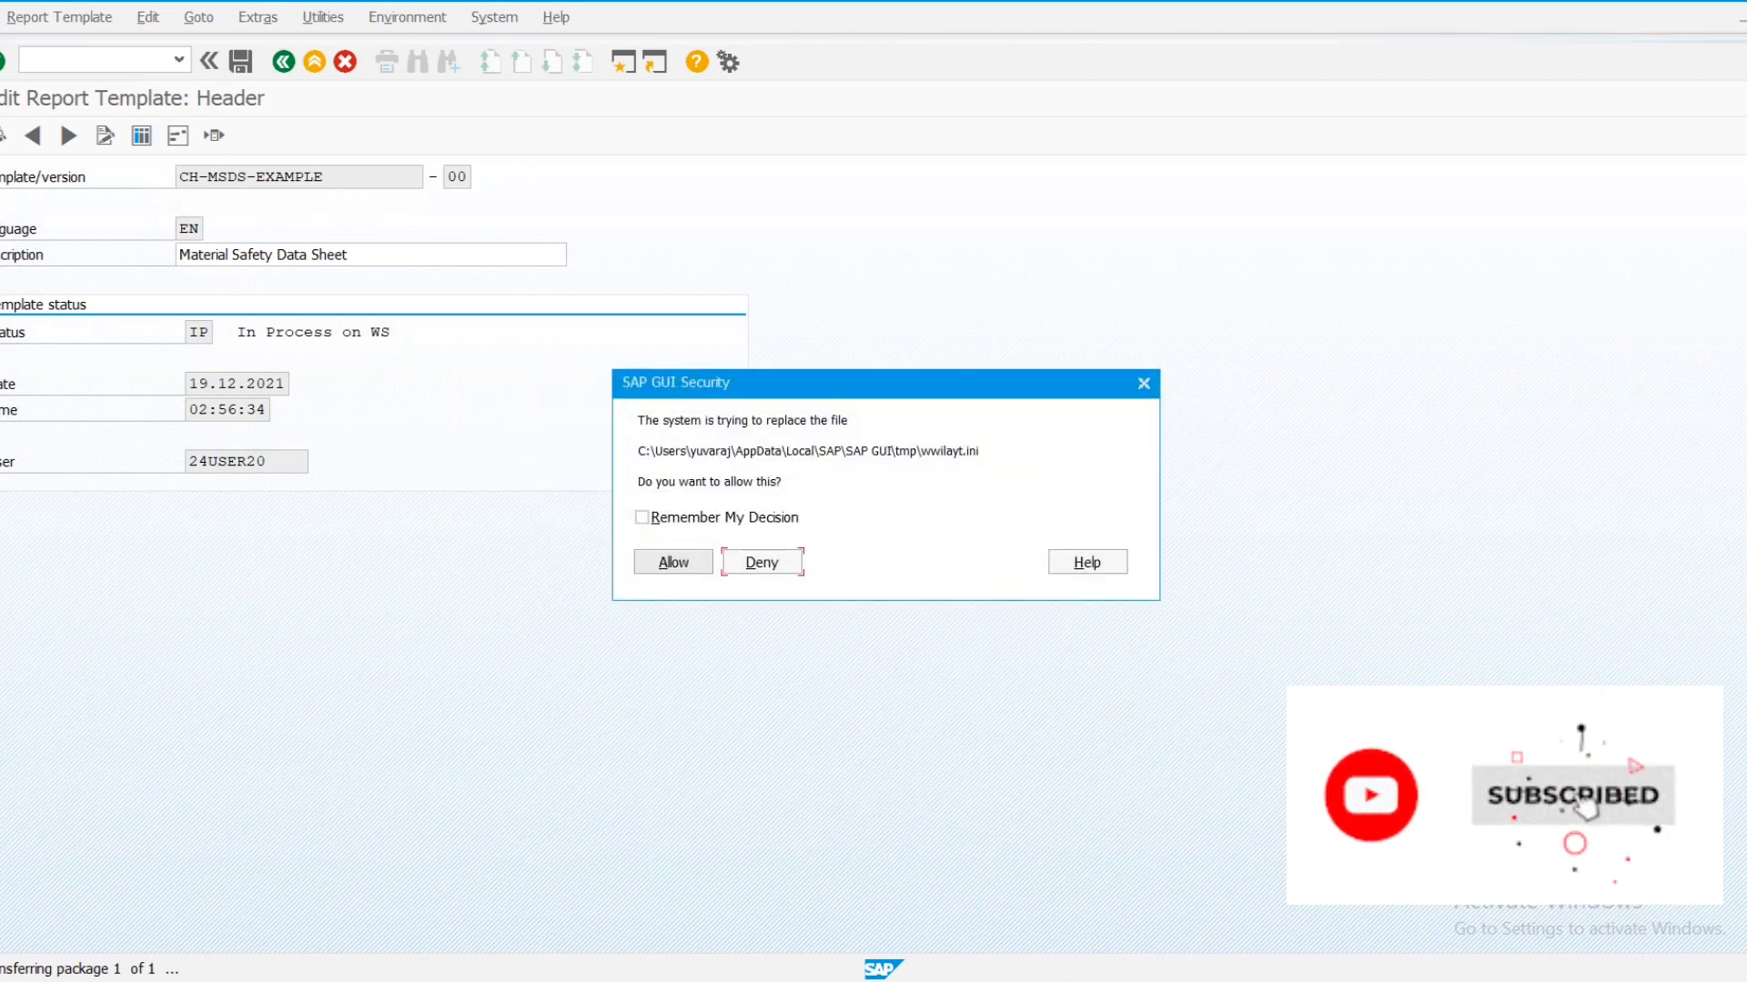
Allow replacing the last settings file so the Word-integrated editor finishes loading CH-MSDS-EXAMPLE Ver. 00
{"action": "left_click", "coordinate": [673, 563]}
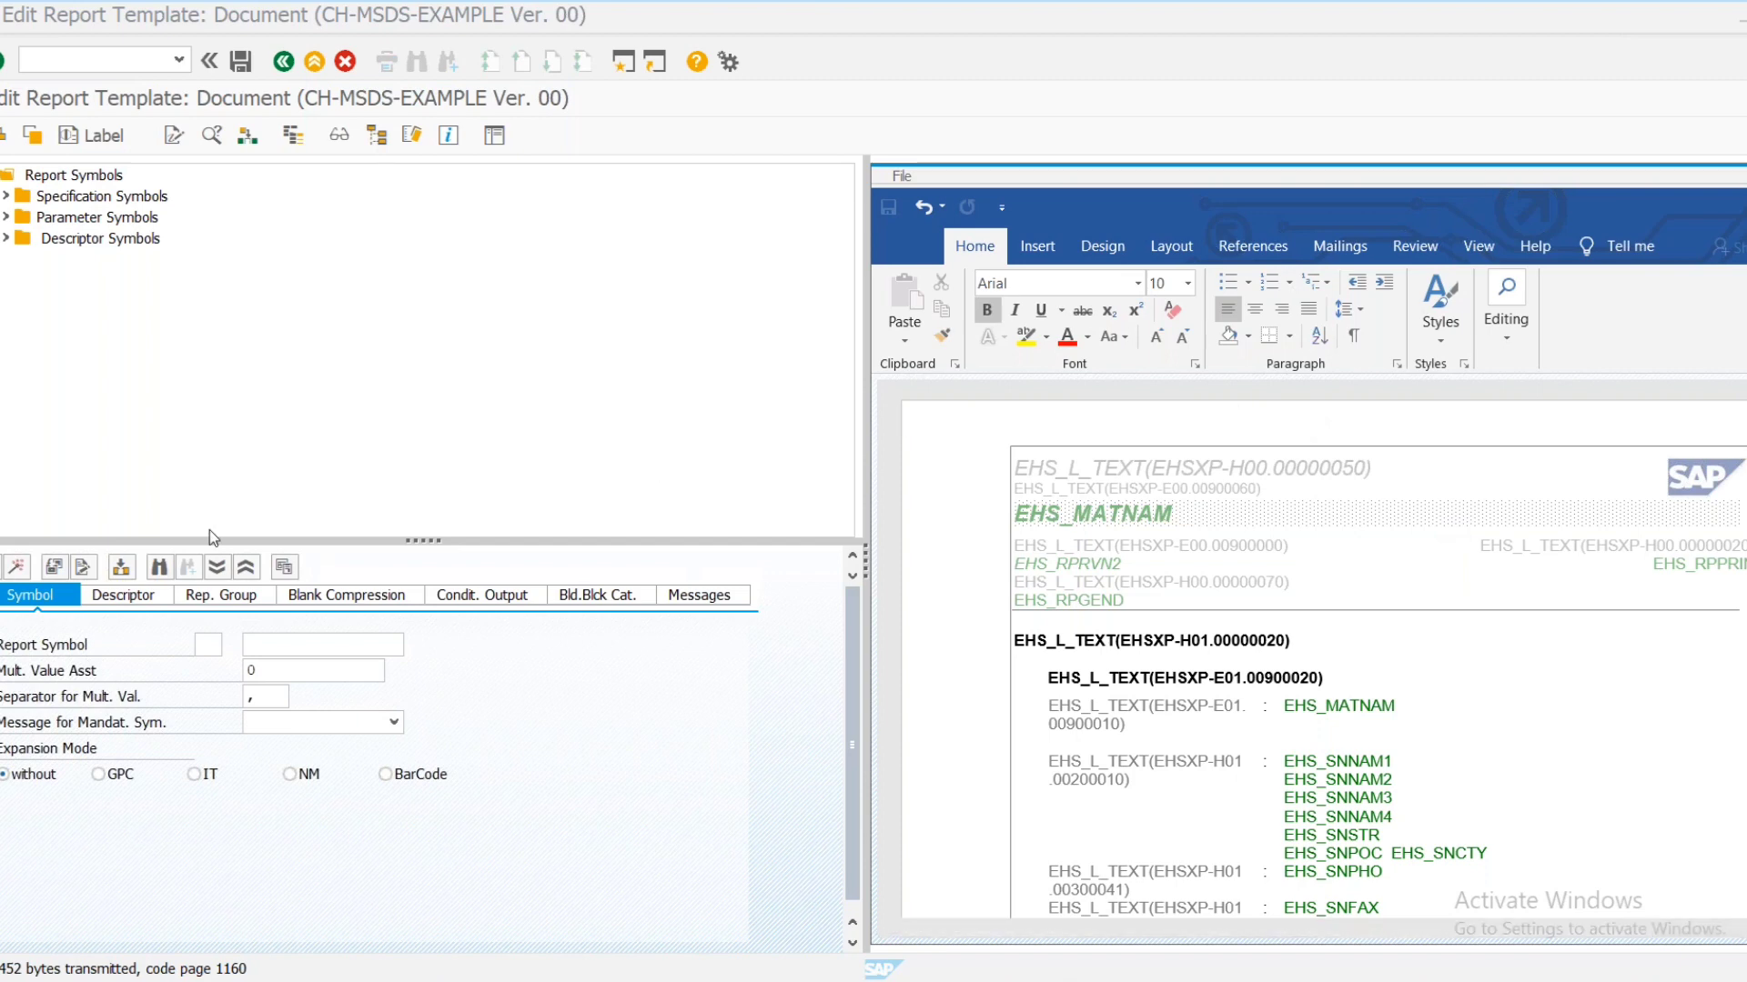
{"action": "left_click", "coordinate": [277, 645]}
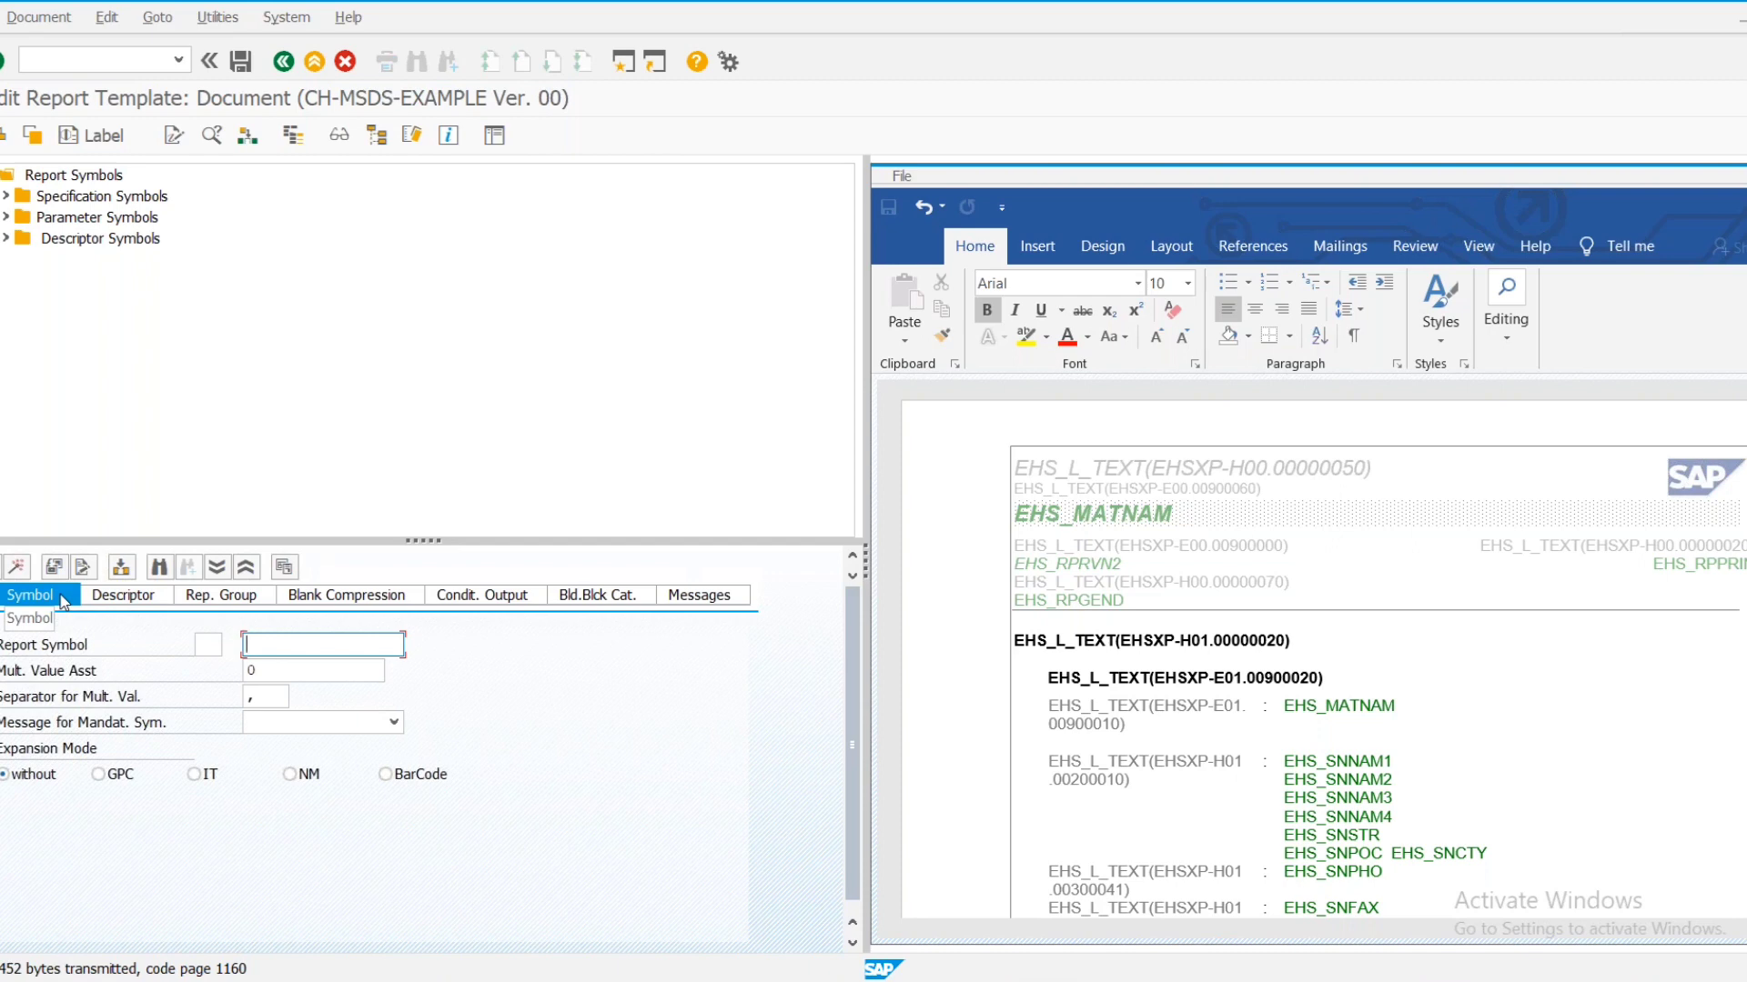
{"action": "left_click", "coordinate": [205, 646]}
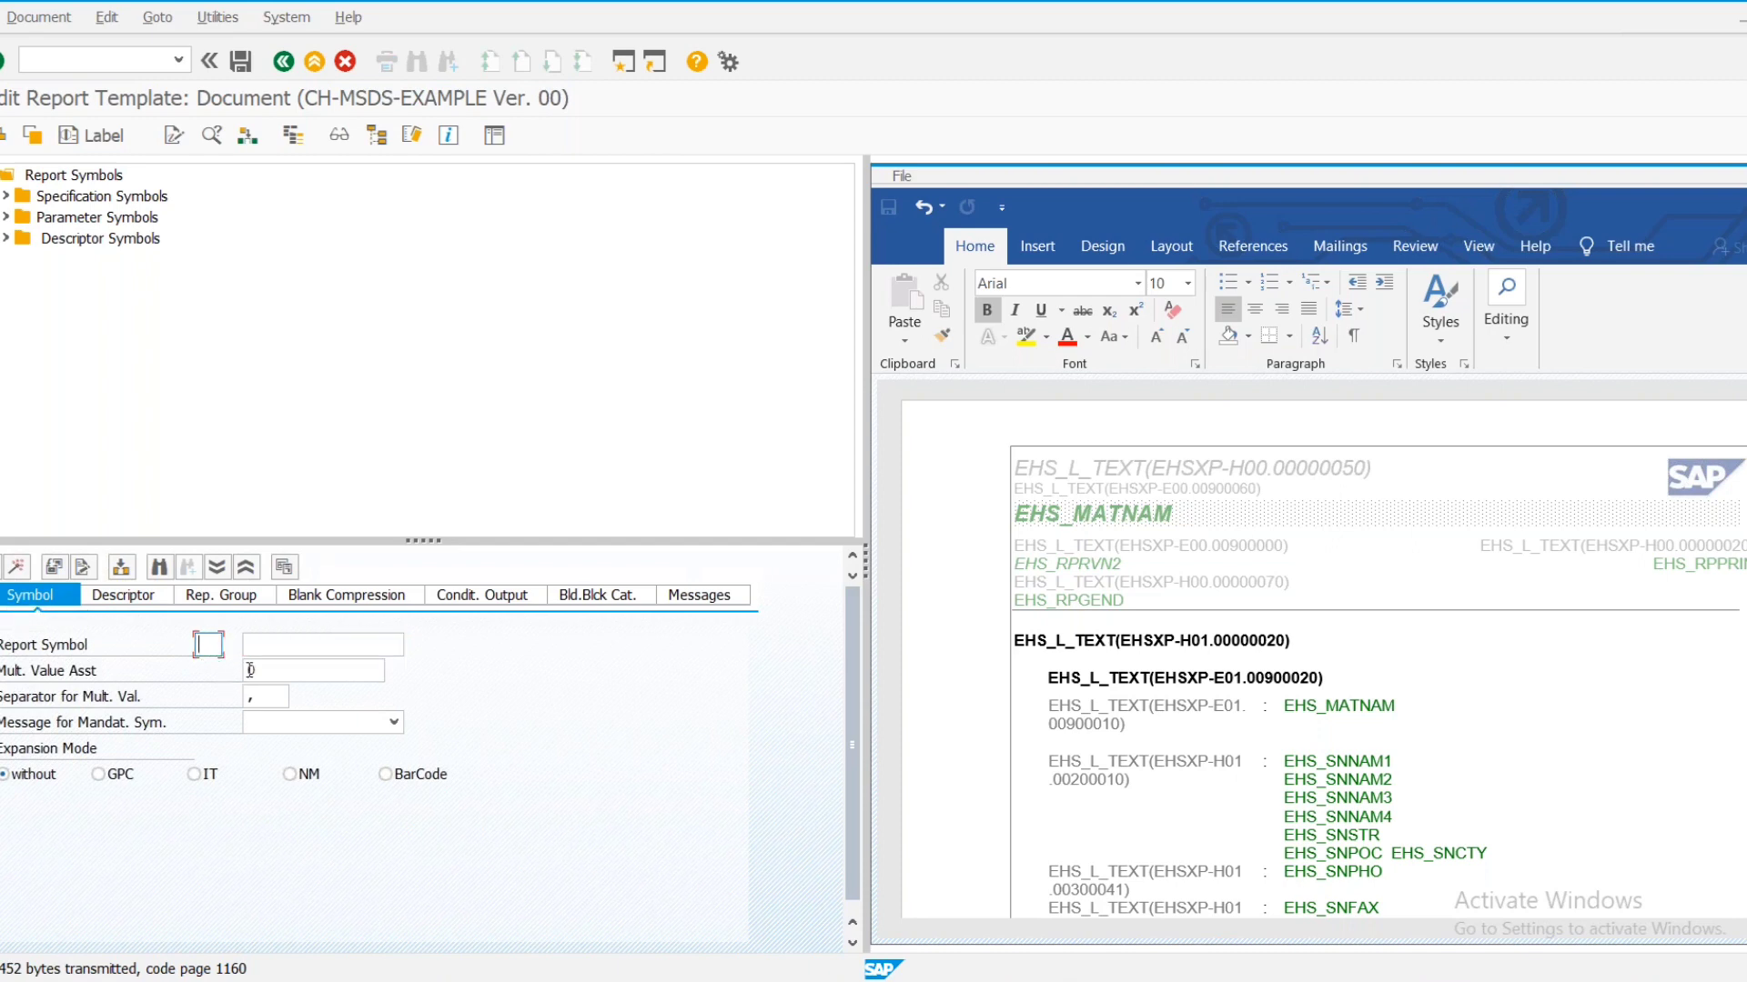
{"action": "left_click", "coordinate": [123, 202]}
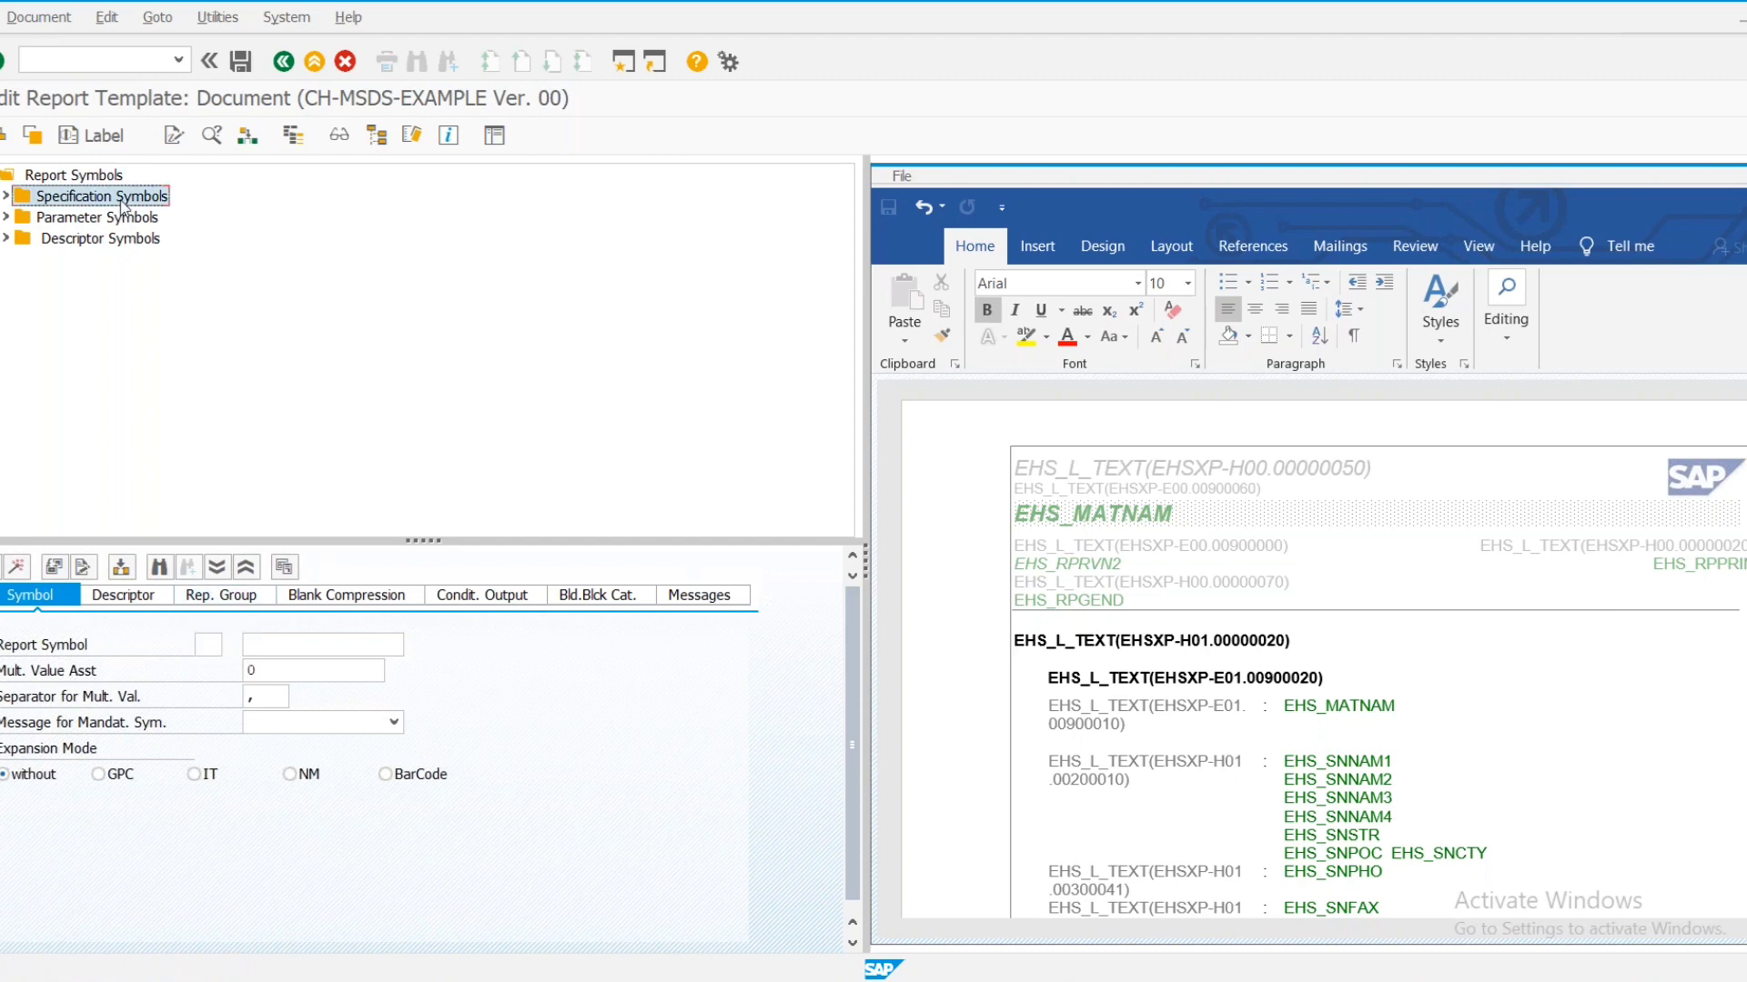
{"action": "left_click", "coordinate": [7, 197]}
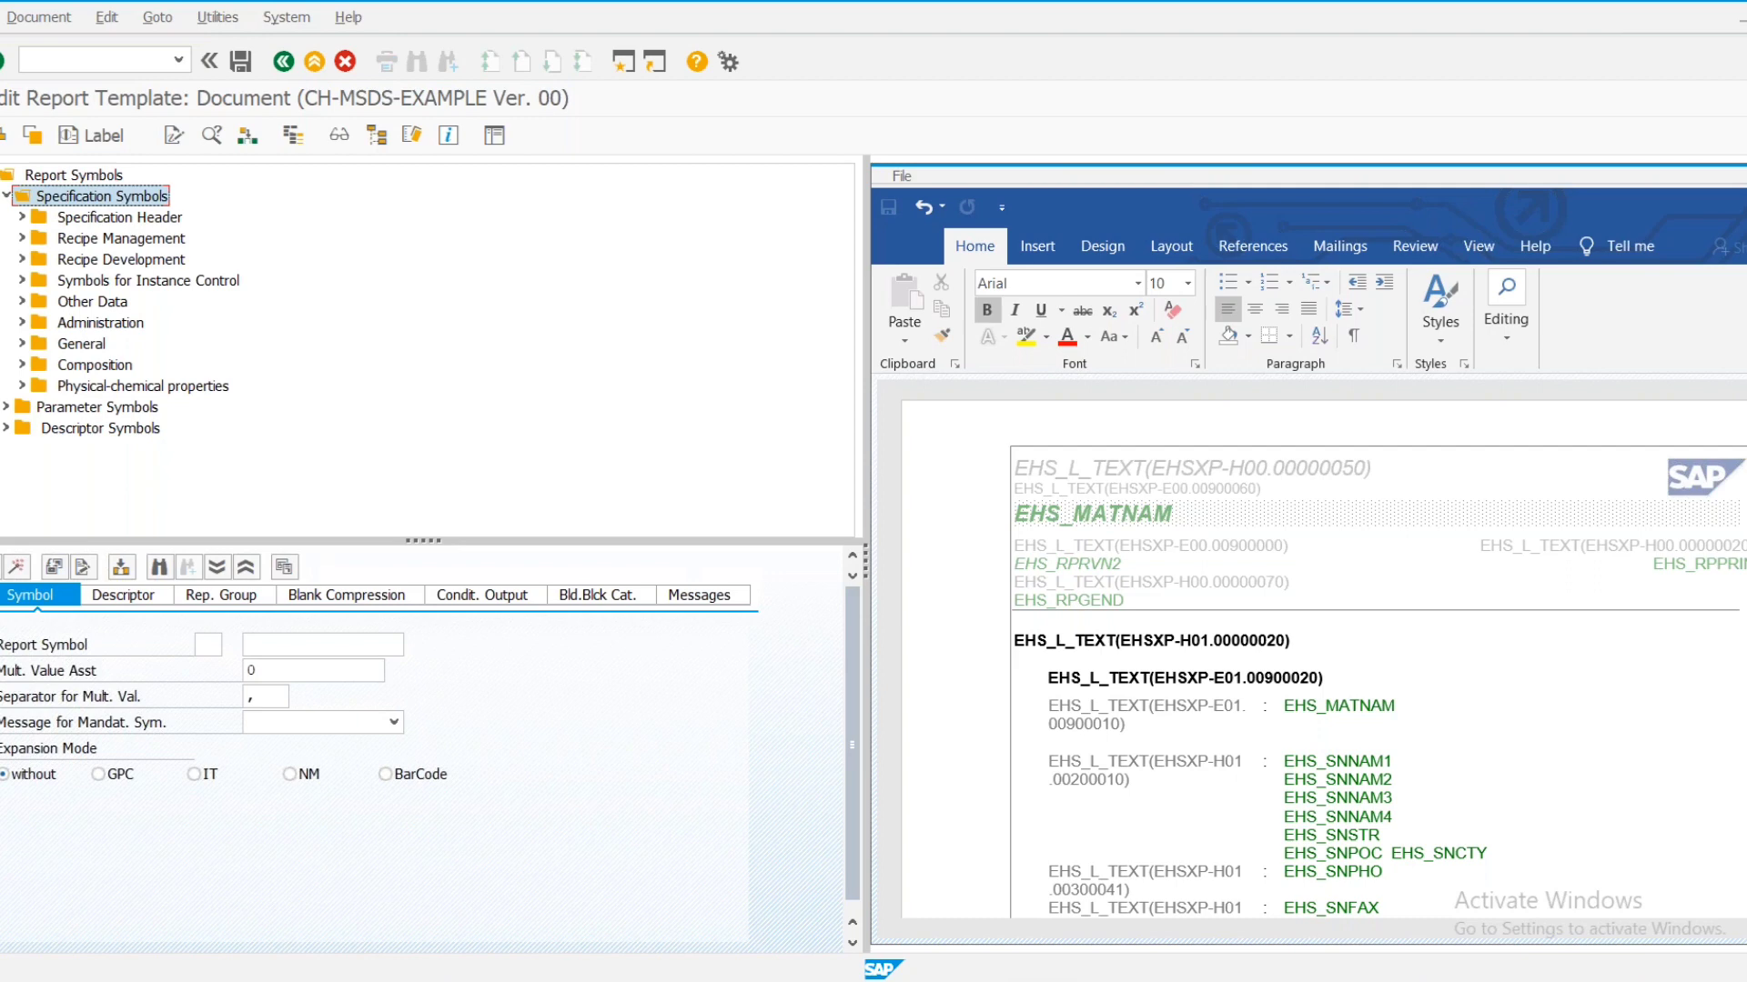
{"action": "left_click", "coordinate": [107, 225]}
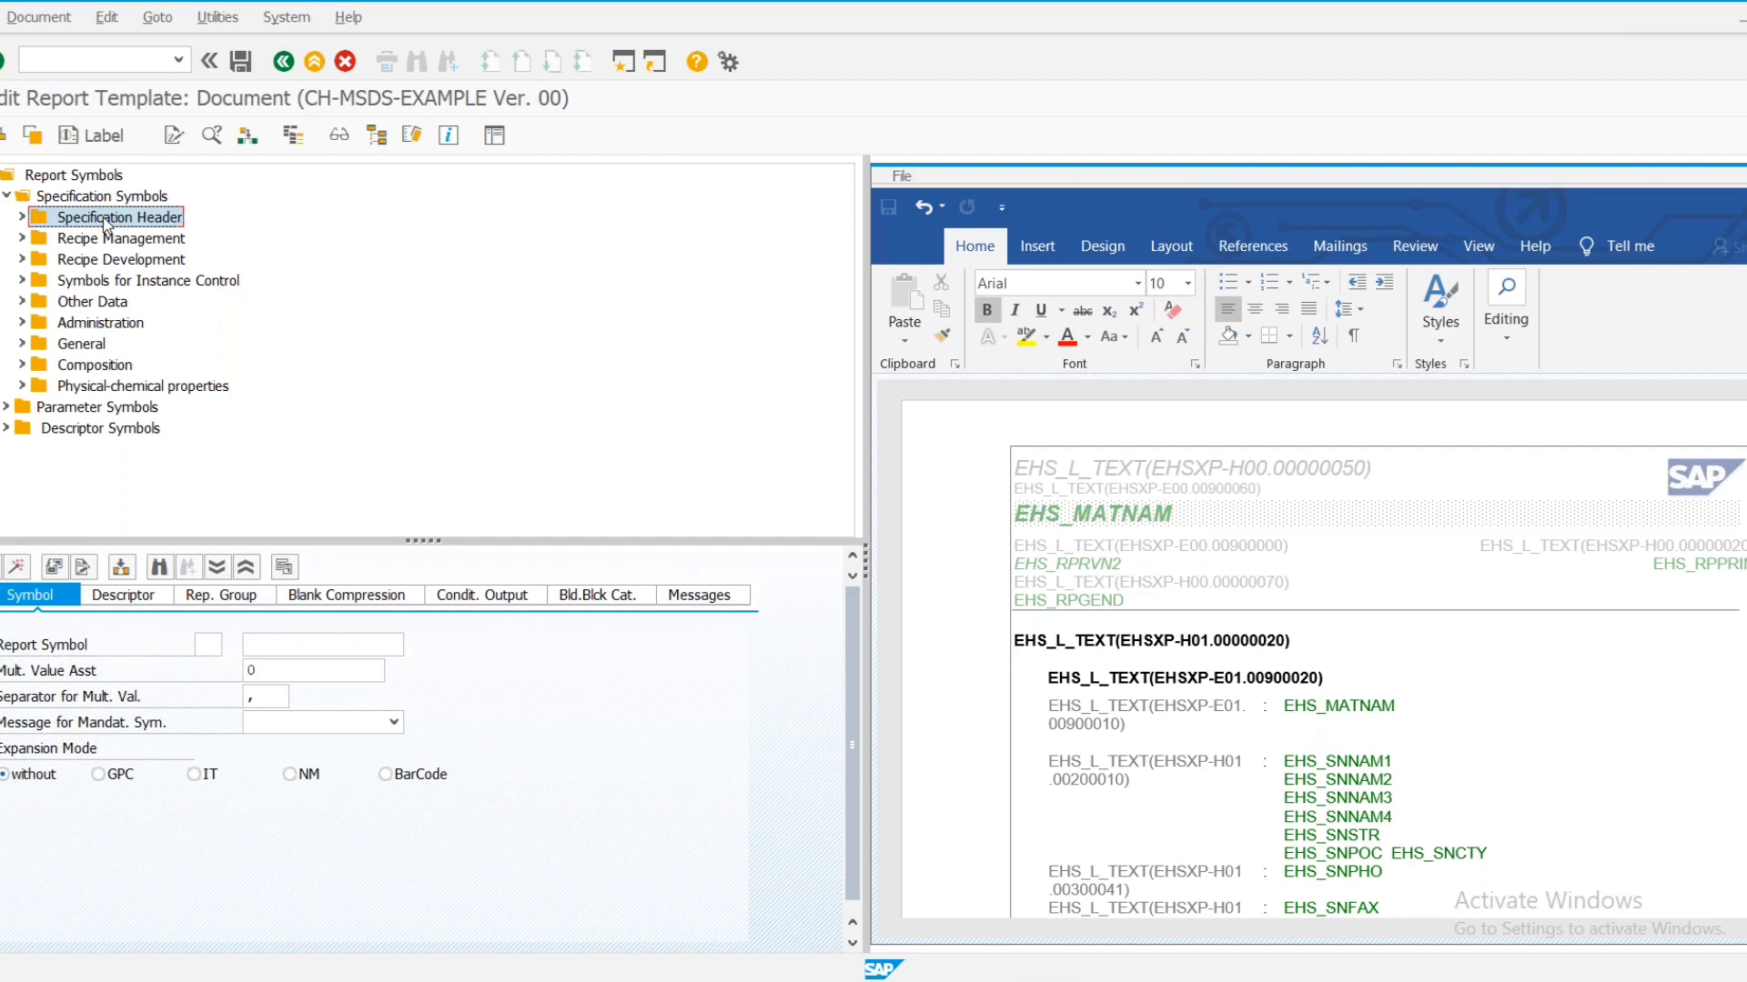
{"action": "left_click", "coordinate": [26, 217]}
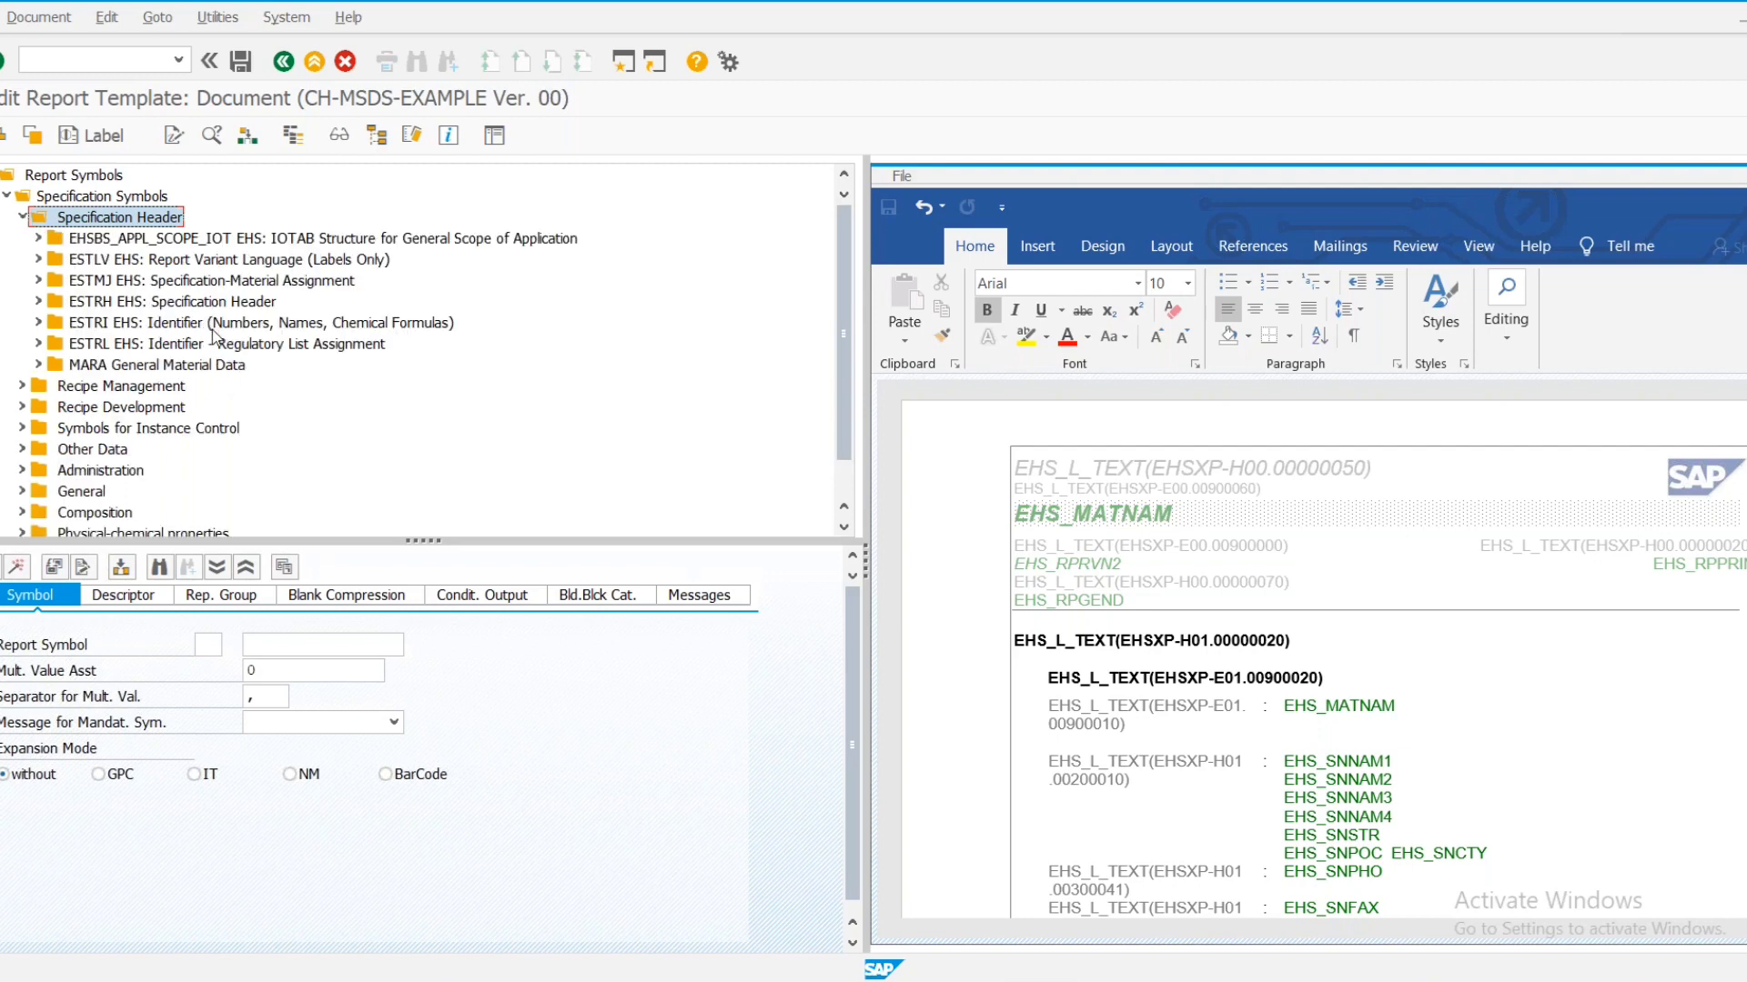
{"action": "scroll", "coordinate": [212, 337], "scroll_direction": "down", "scroll_amount": 3}
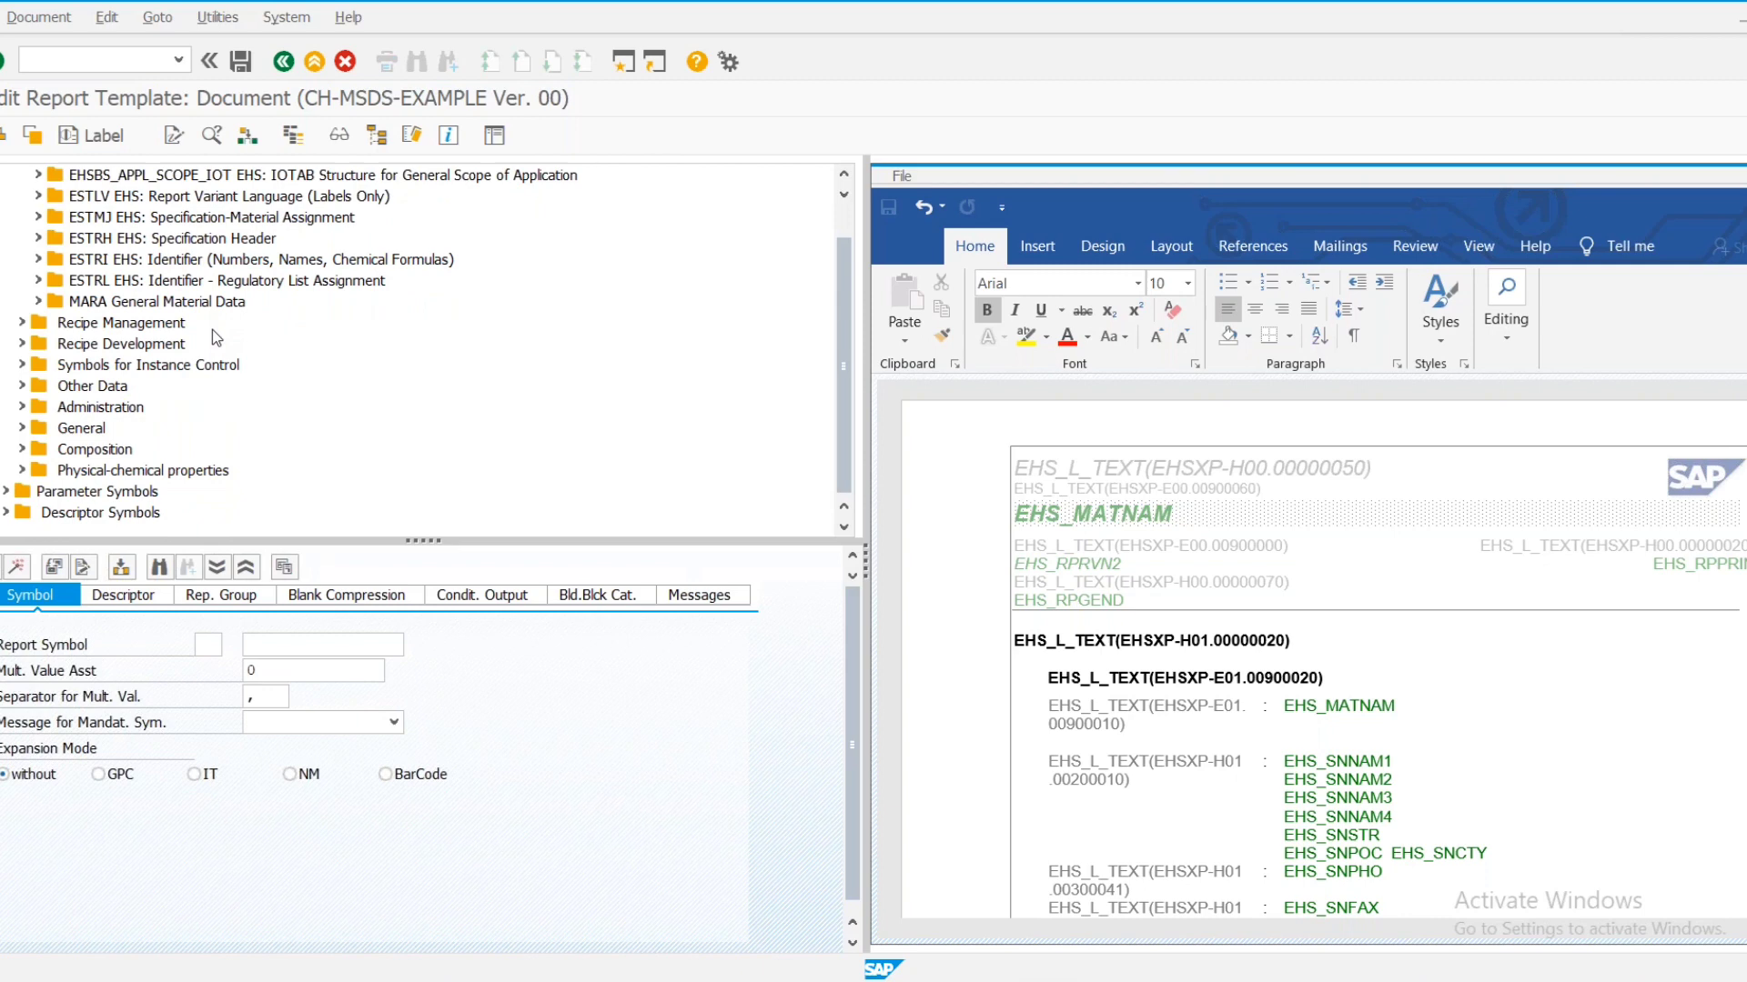
{"action": "scroll", "coordinate": [212, 331], "scroll_direction": "up", "scroll_amount": 3}
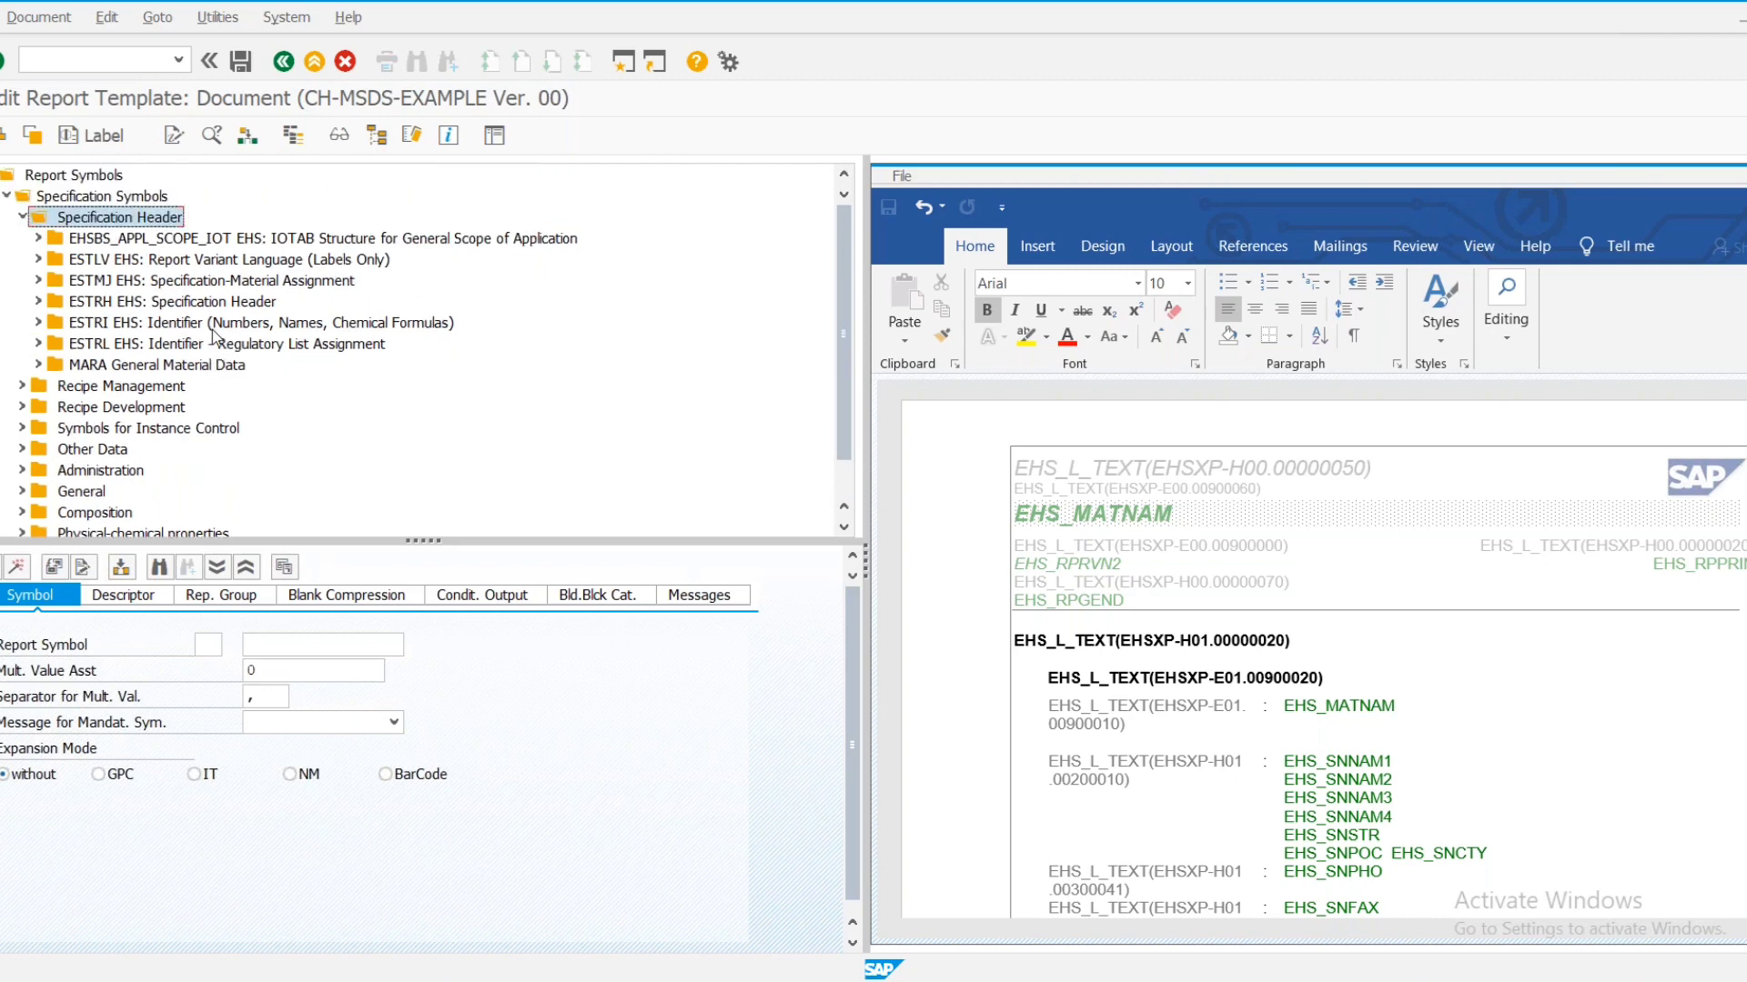
{"action": "left_click", "coordinate": [177, 284]}
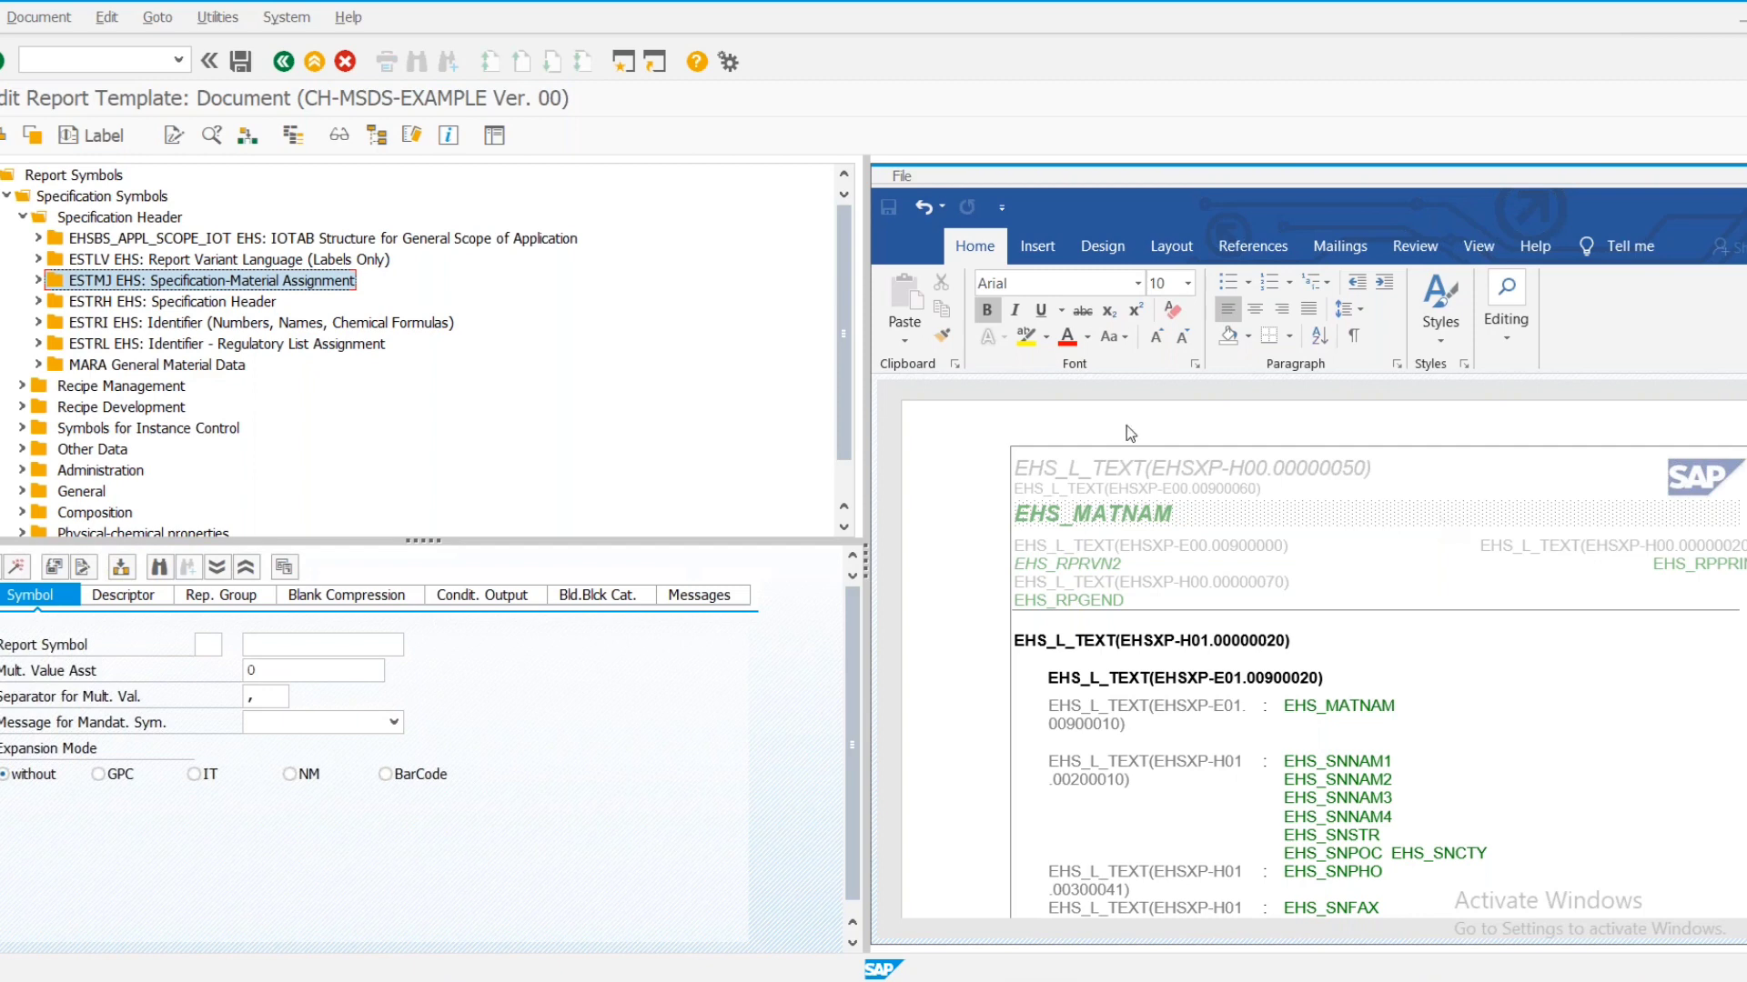
Expand ESTMJ, show the GESTMCRNAM Created by symbol's properties, and expand Parameter Symbols
{"action": "left_click", "coordinate": [39, 283]}
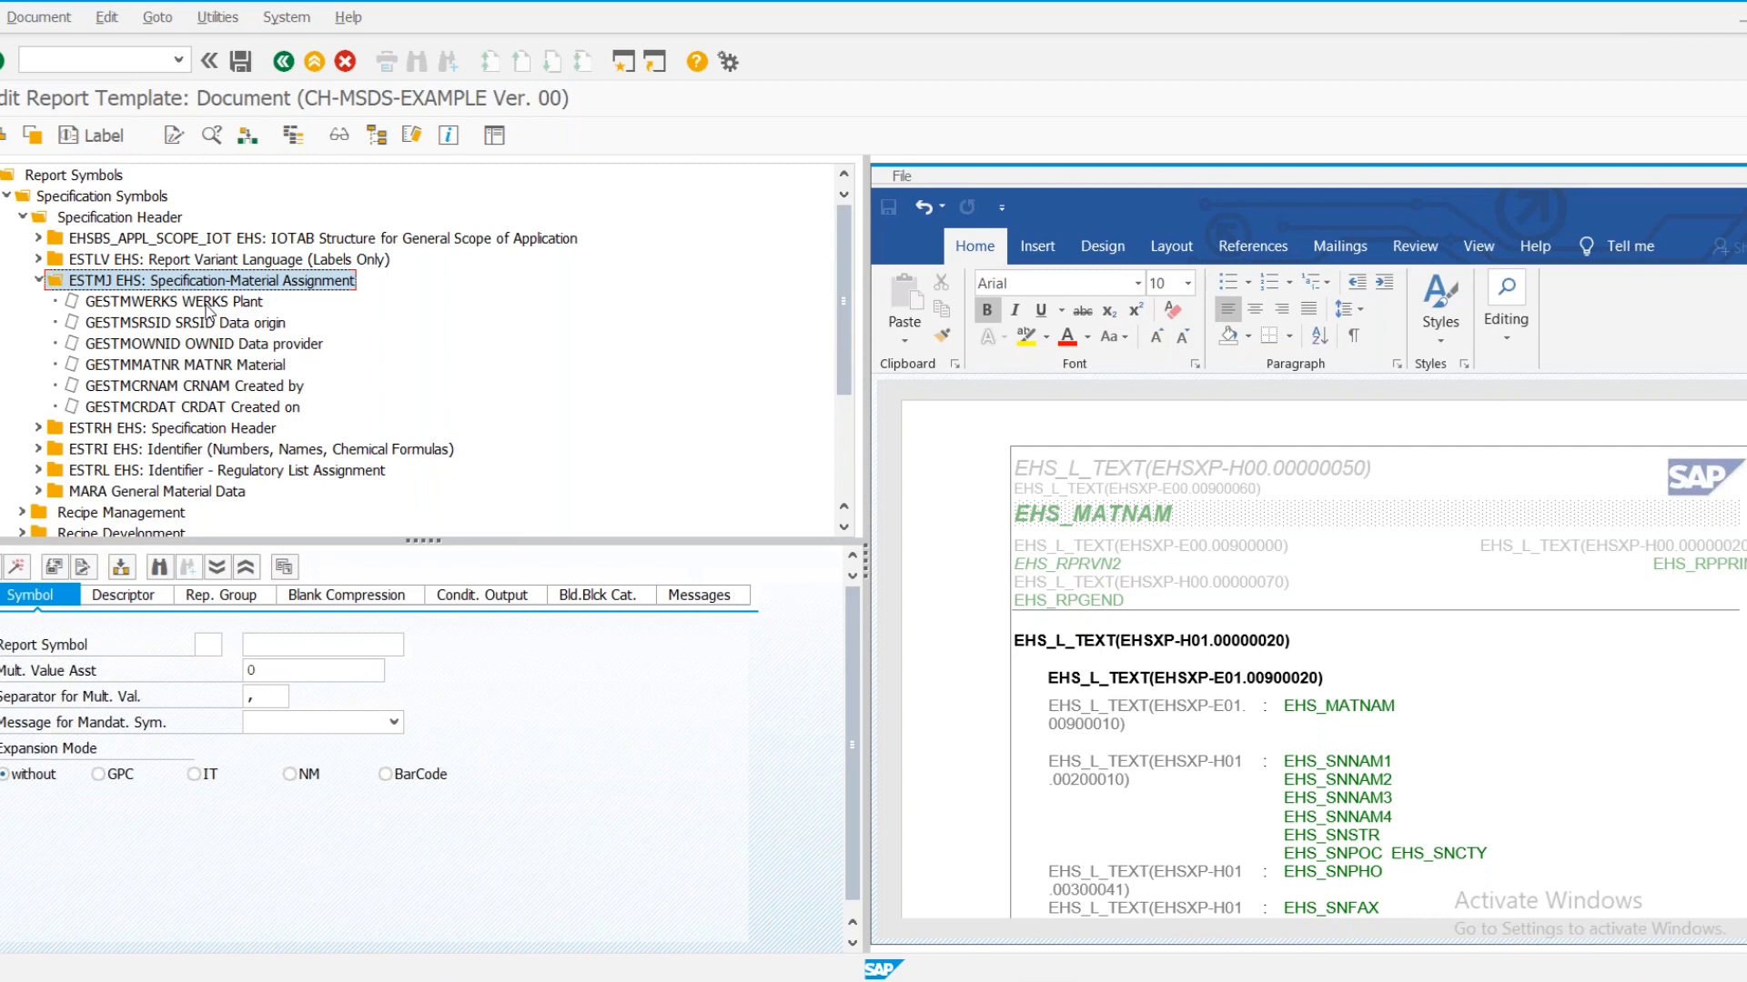
{"action": "left_click", "coordinate": [281, 388]}
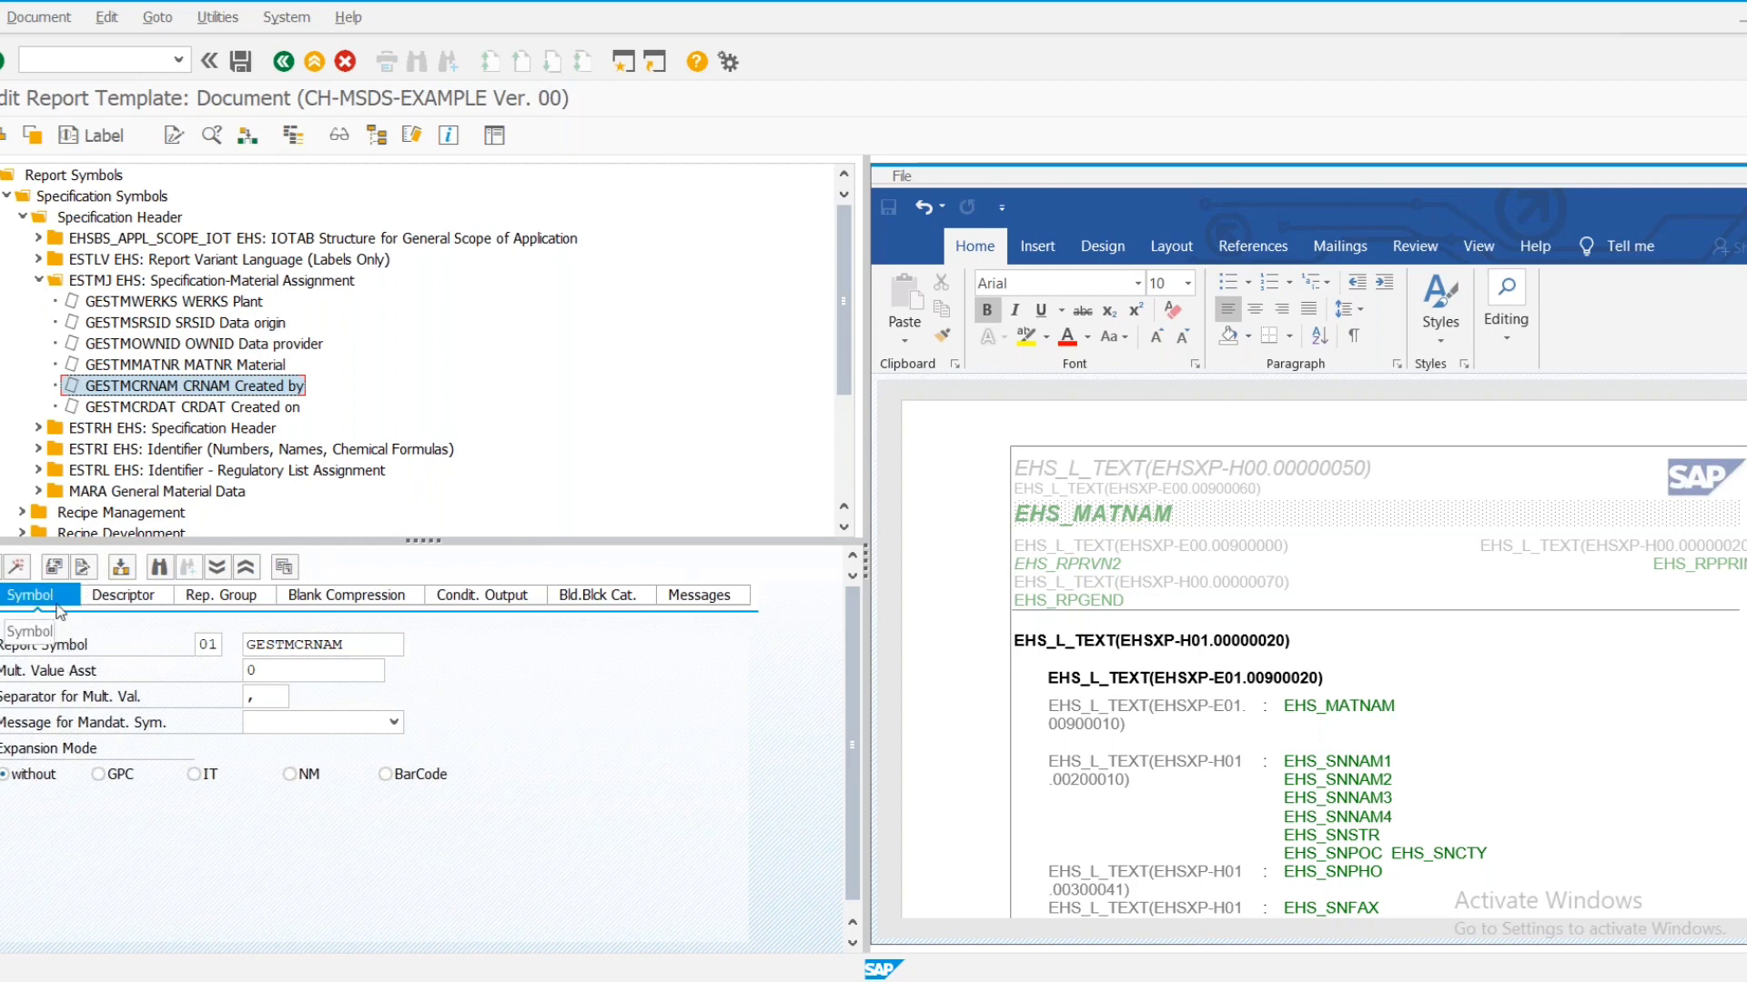
{"action": "scroll", "coordinate": [247, 504], "scroll_direction": "down", "scroll_amount": 3}
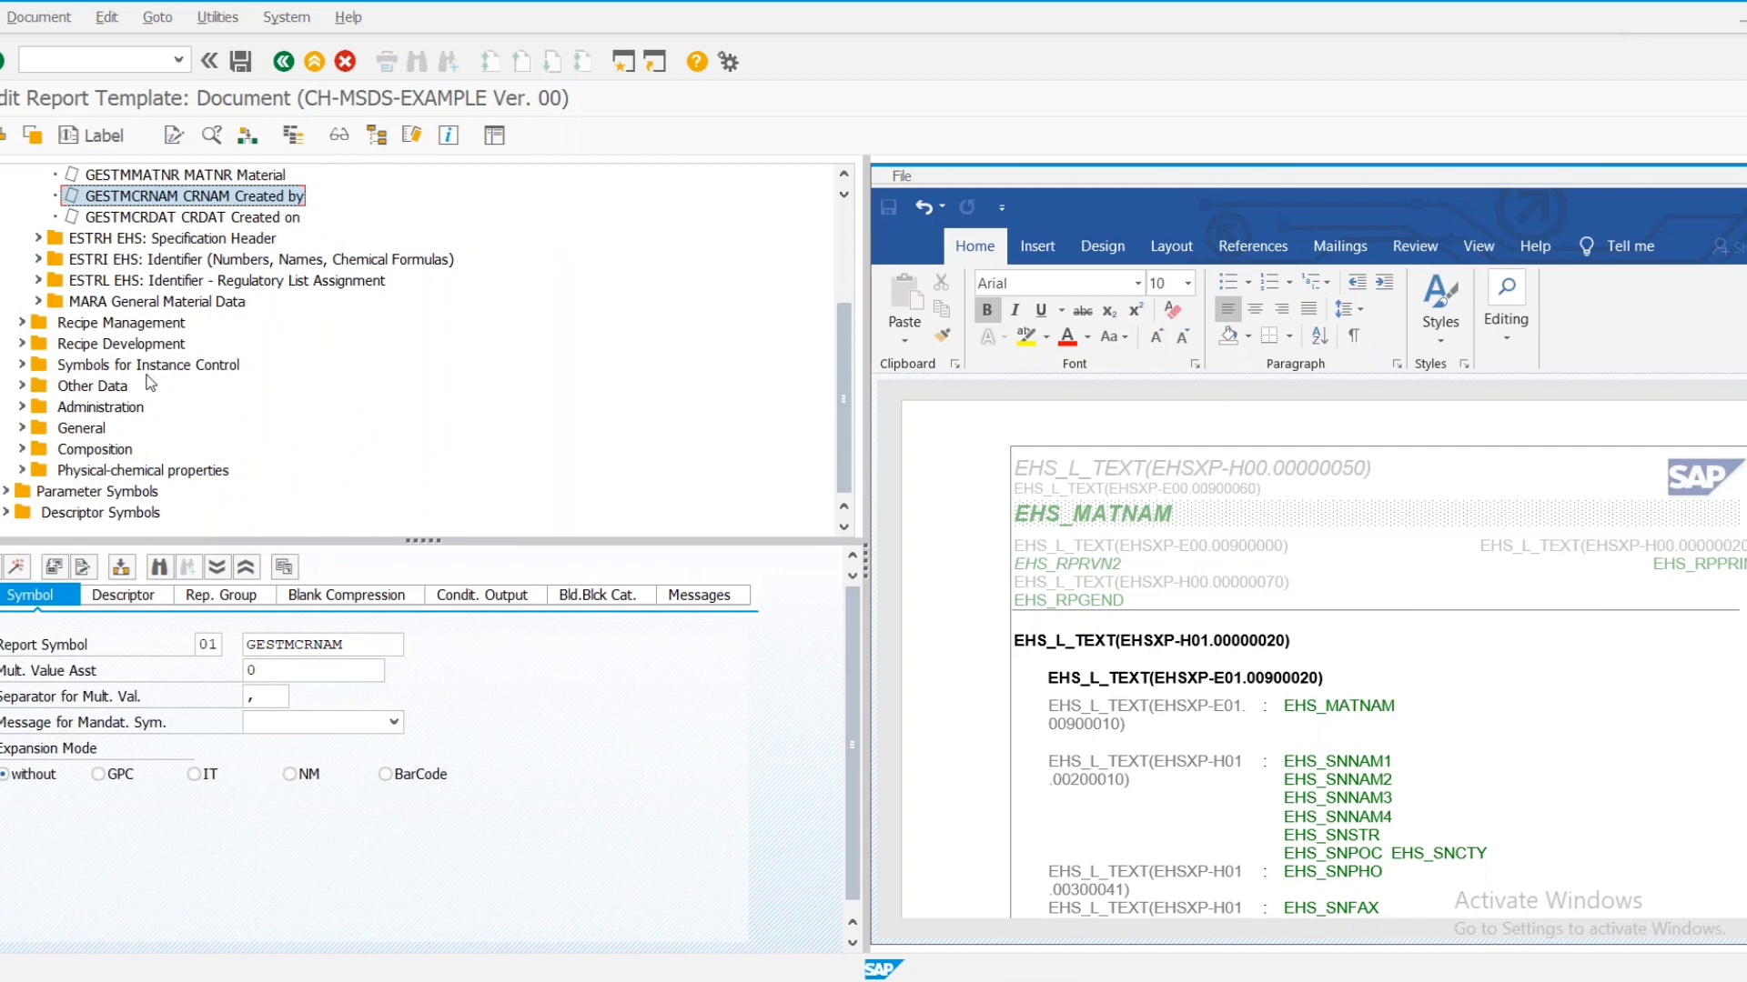
{"action": "left_click", "coordinate": [7, 491]}
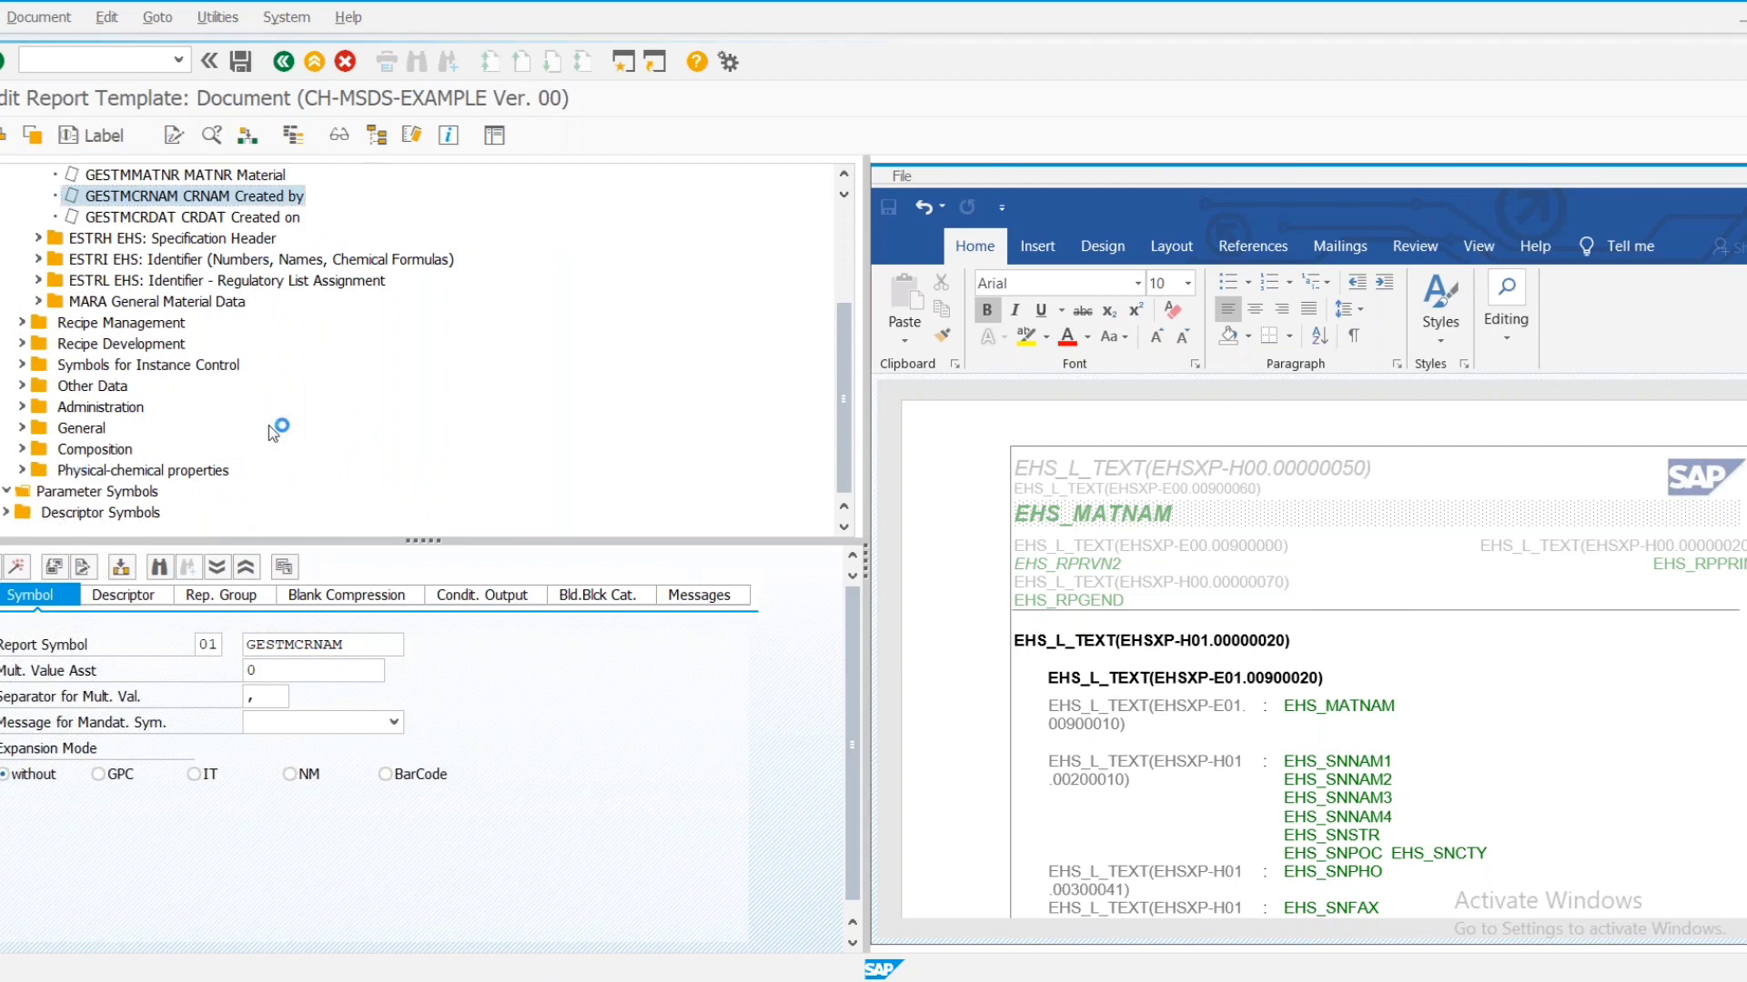
Browse the Parameter Symbols list and select the 12 Parameter: injury/illness log folder
{"action": "scroll", "coordinate": [269, 424], "scroll_direction": "down", "scroll_amount": 8}
{"action": "scroll", "coordinate": [269, 423], "scroll_direction": "up", "scroll_amount": 2}
{"action": "scroll", "coordinate": [269, 424], "scroll_direction": "down", "scroll_amount": 3}
{"action": "scroll", "coordinate": [269, 424], "scroll_direction": "up", "scroll_amount": 2}
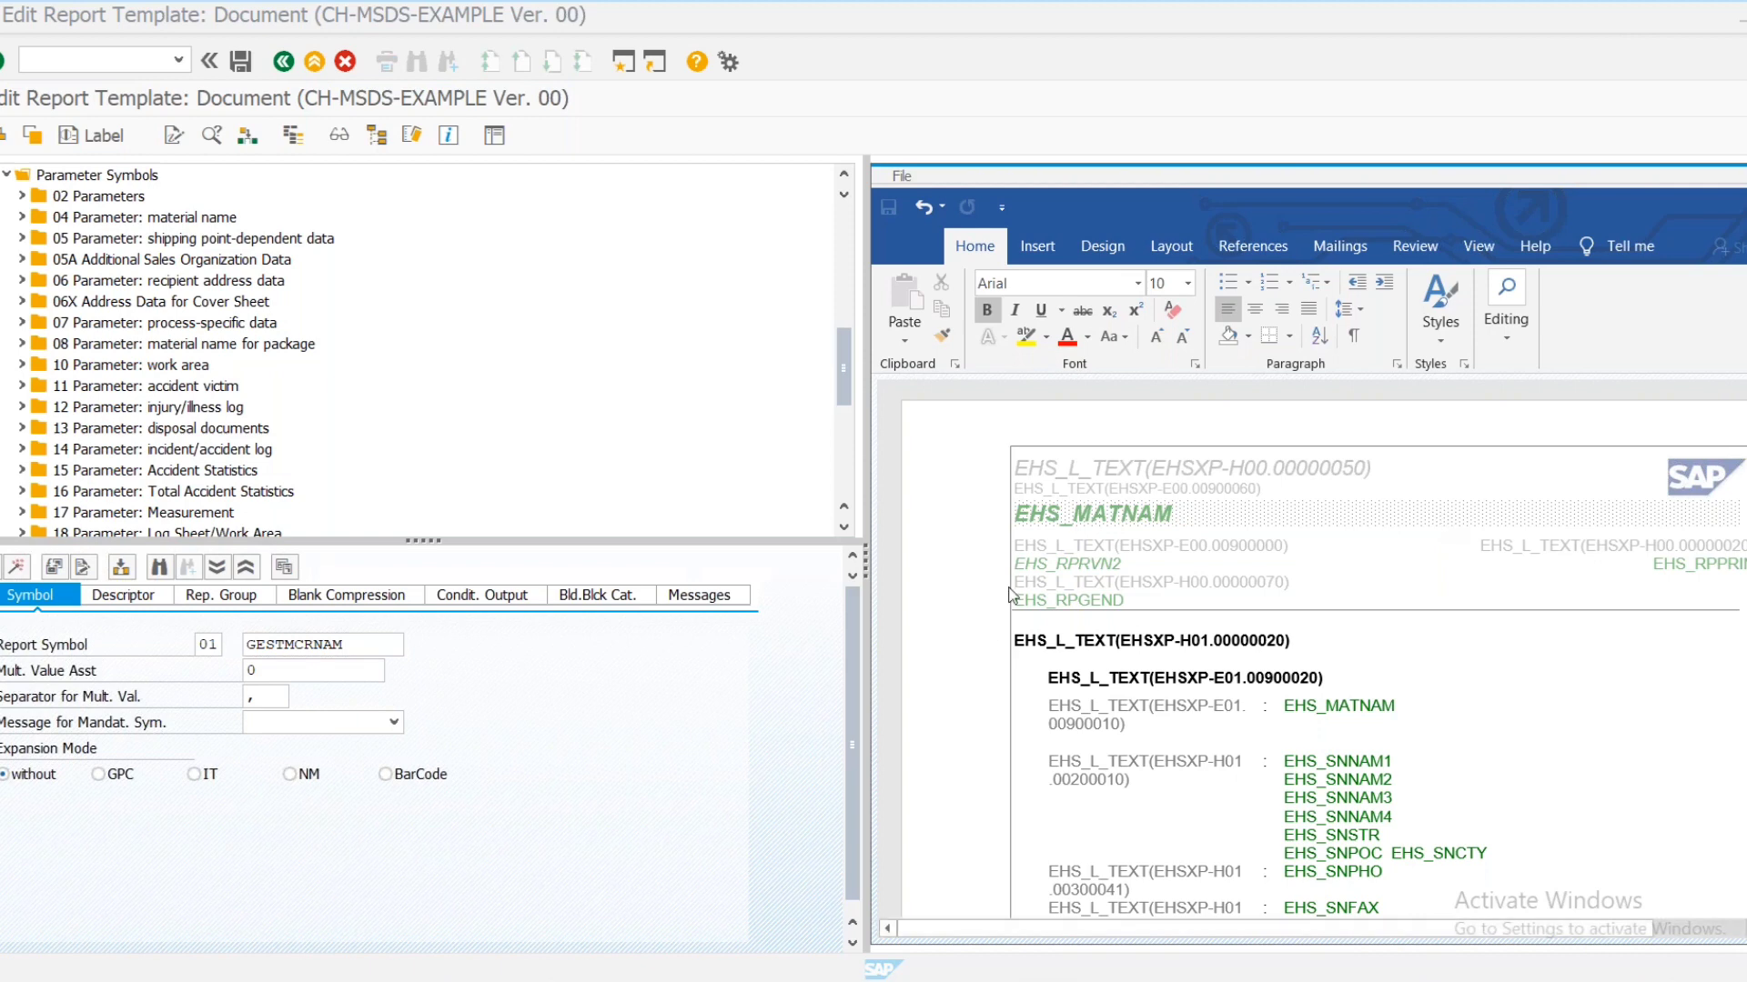
{"action": "left_click", "coordinate": [180, 387]}
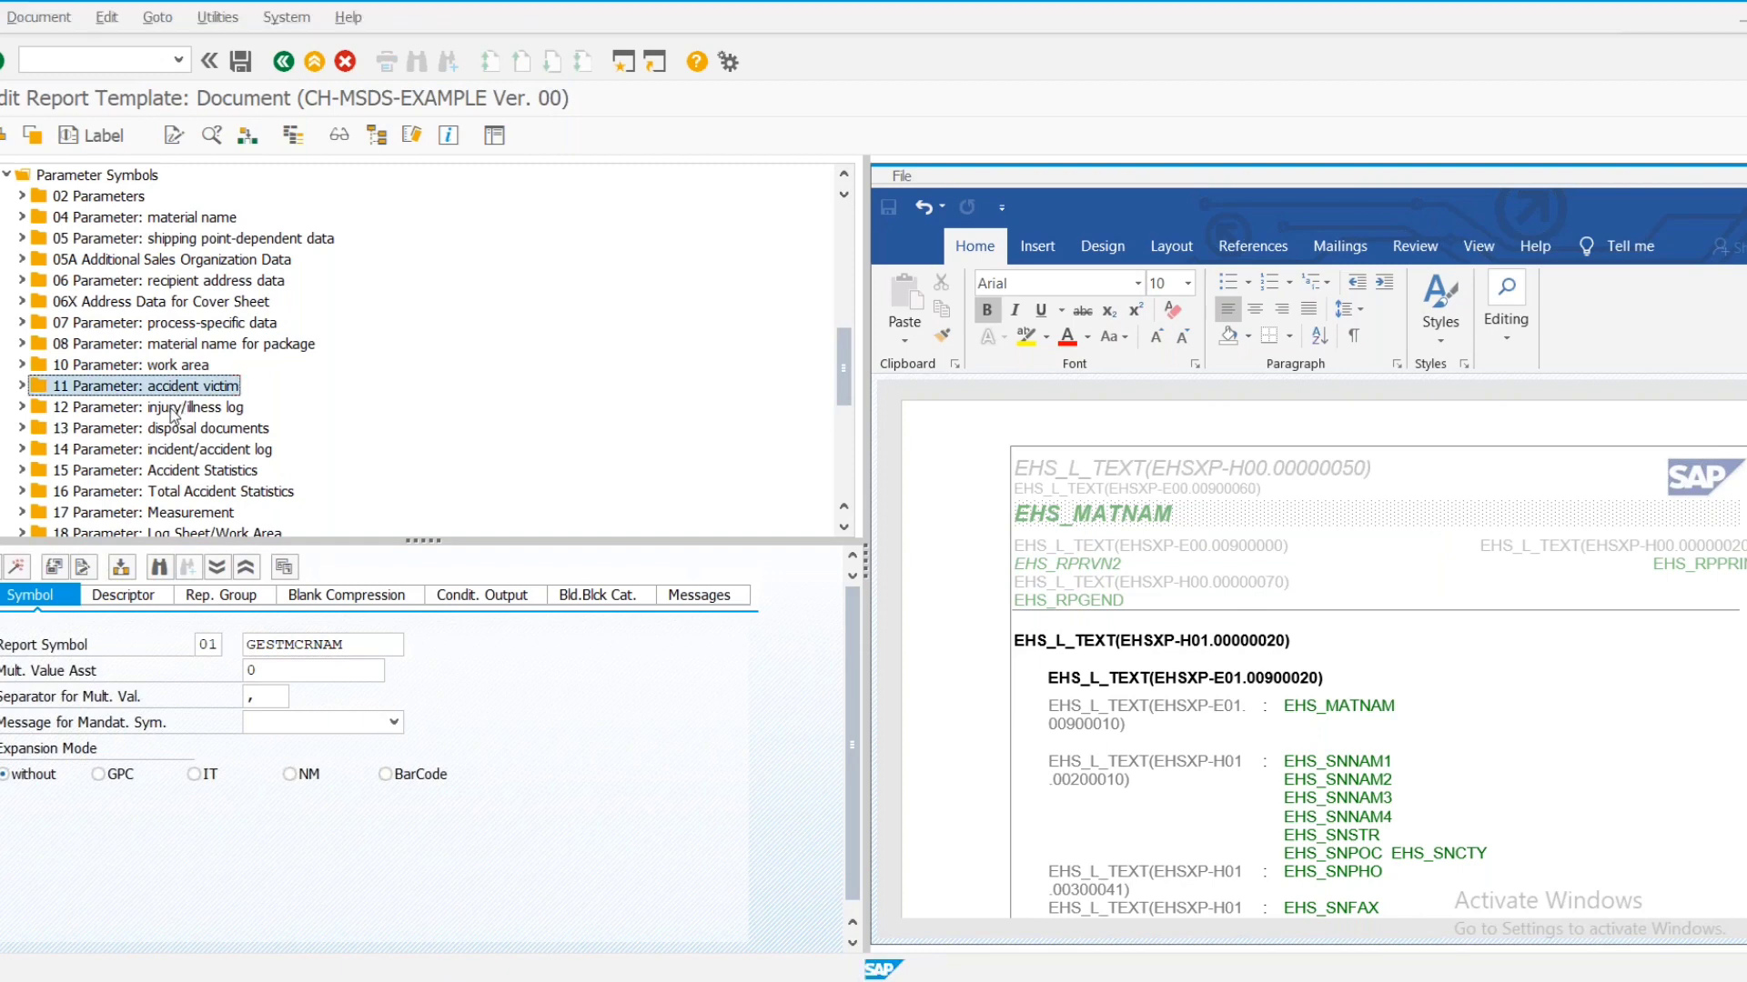
{"action": "left_click", "coordinate": [173, 412]}
Expand the injury/illness log folder and its CCIHS_FALHIOT group to list EHS_FAEVDA through EHS_FAINNO
{"action": "left_click", "coordinate": [22, 408]}
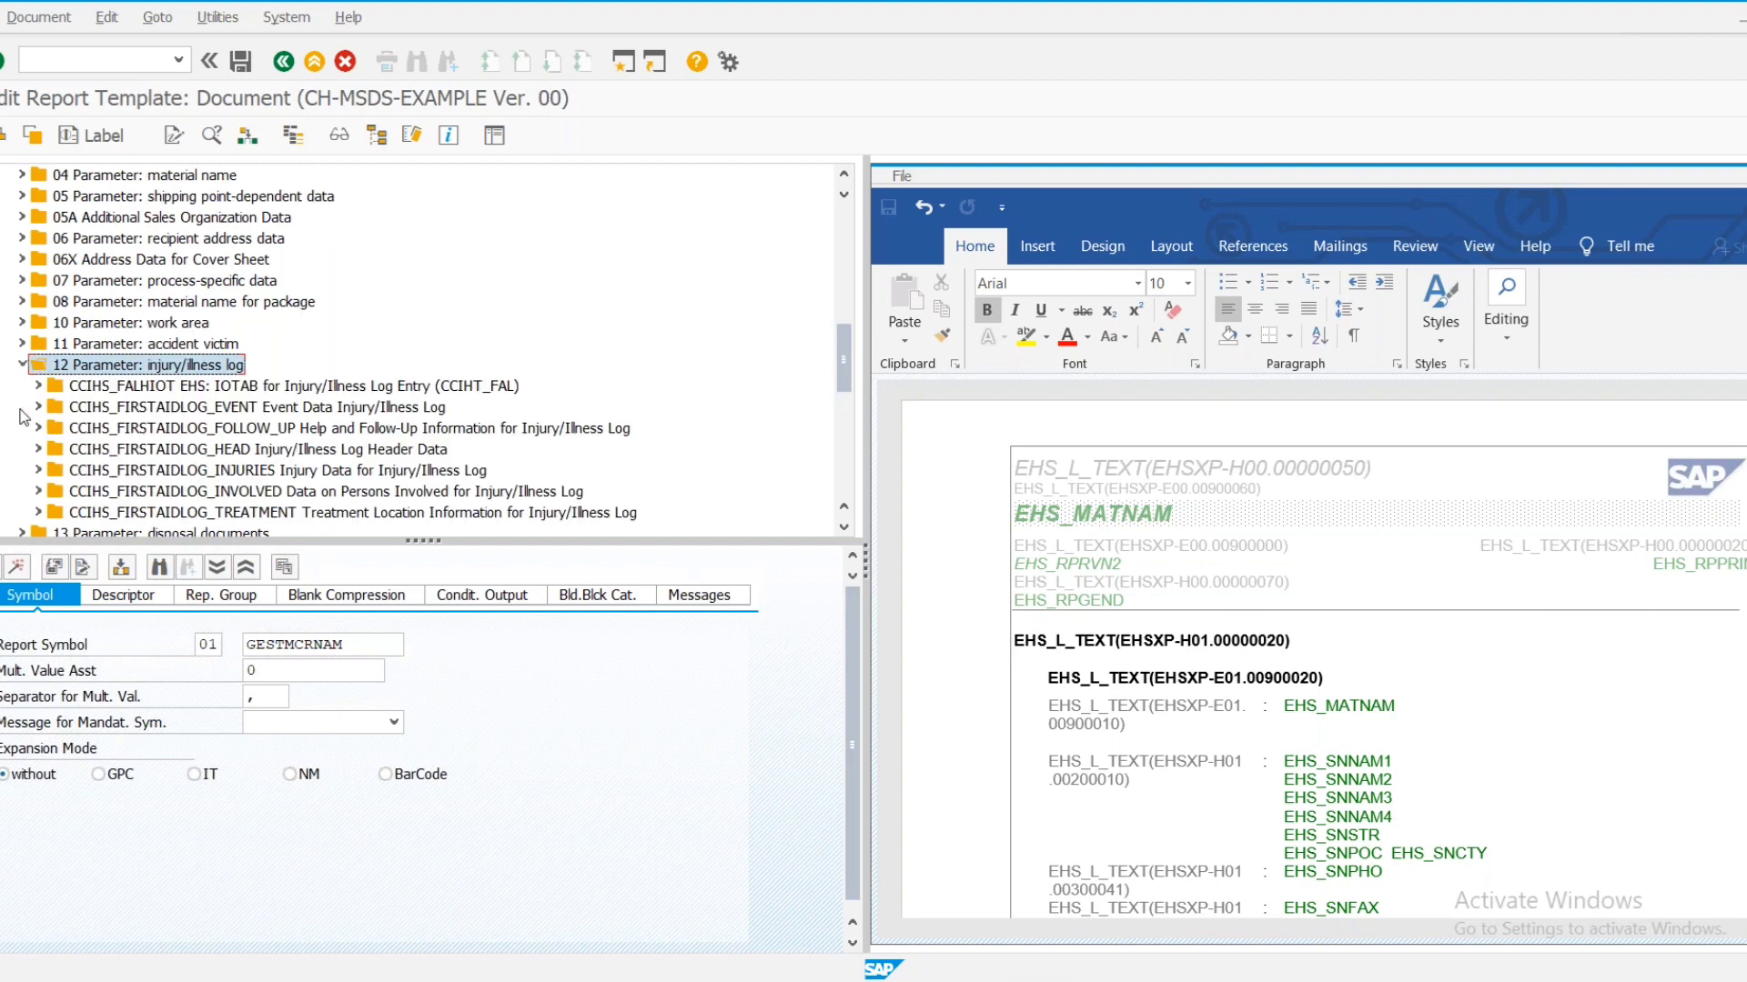
{"action": "scroll", "coordinate": [530, 296], "scroll_direction": "down", "scroll_amount": 3}
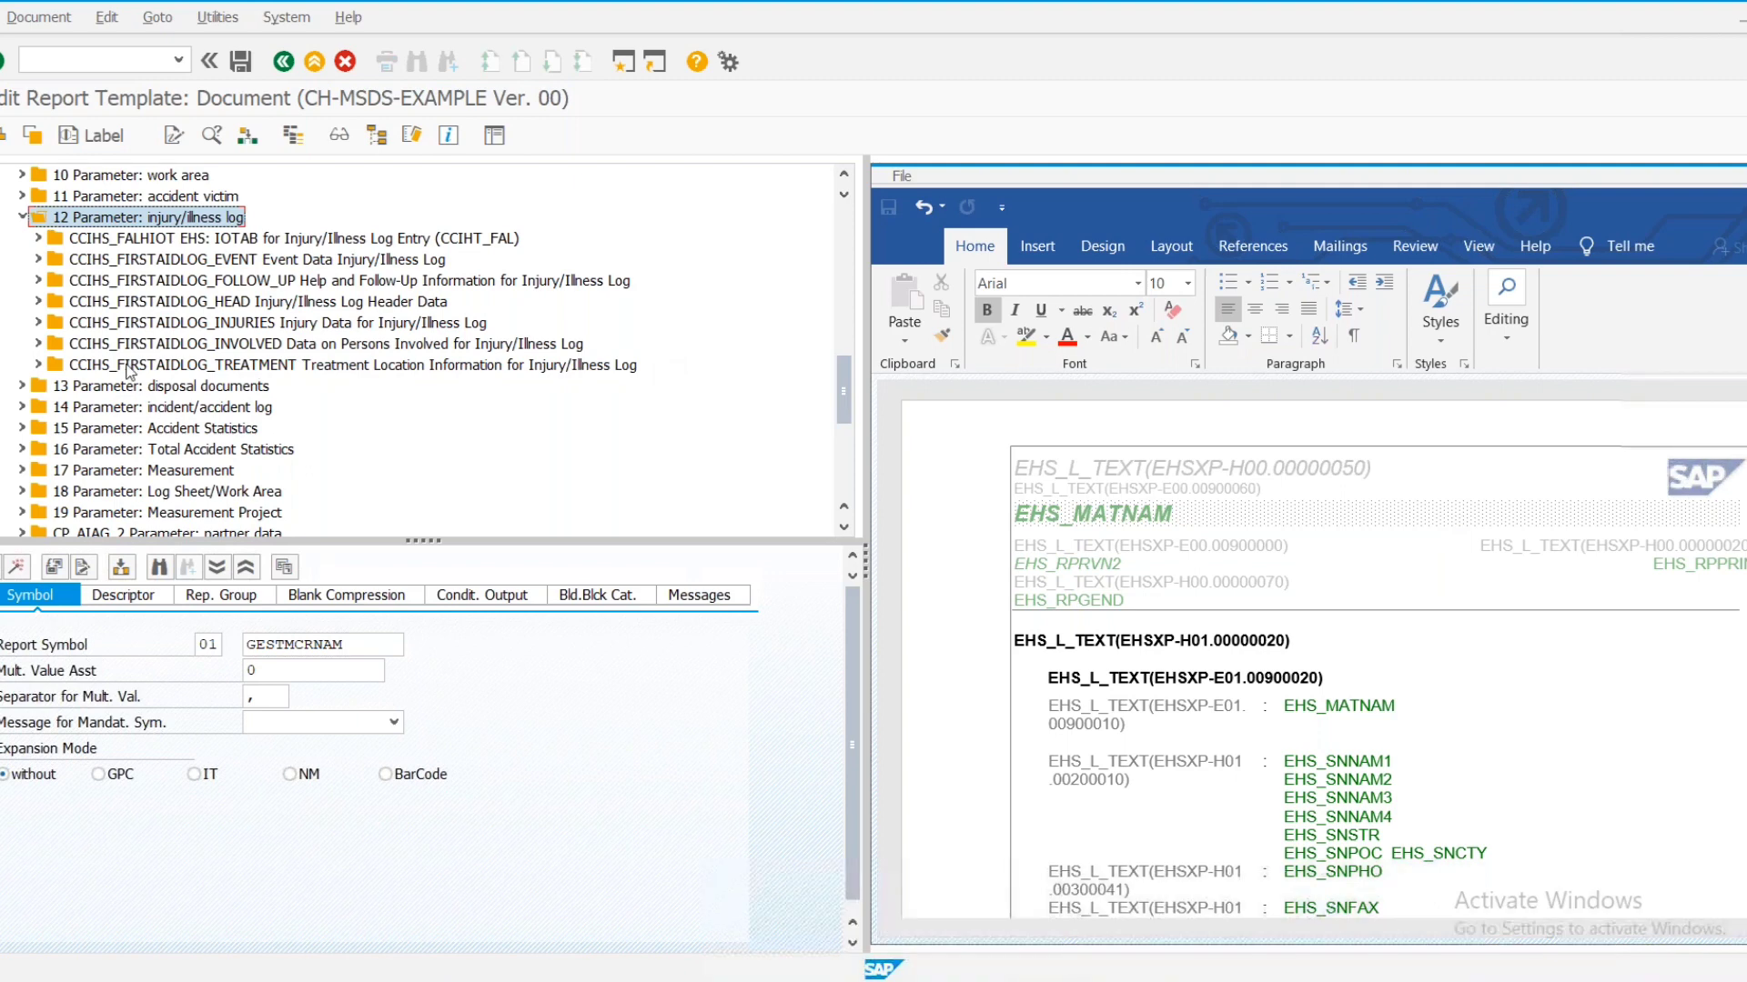
{"action": "left_click", "coordinate": [314, 239]}
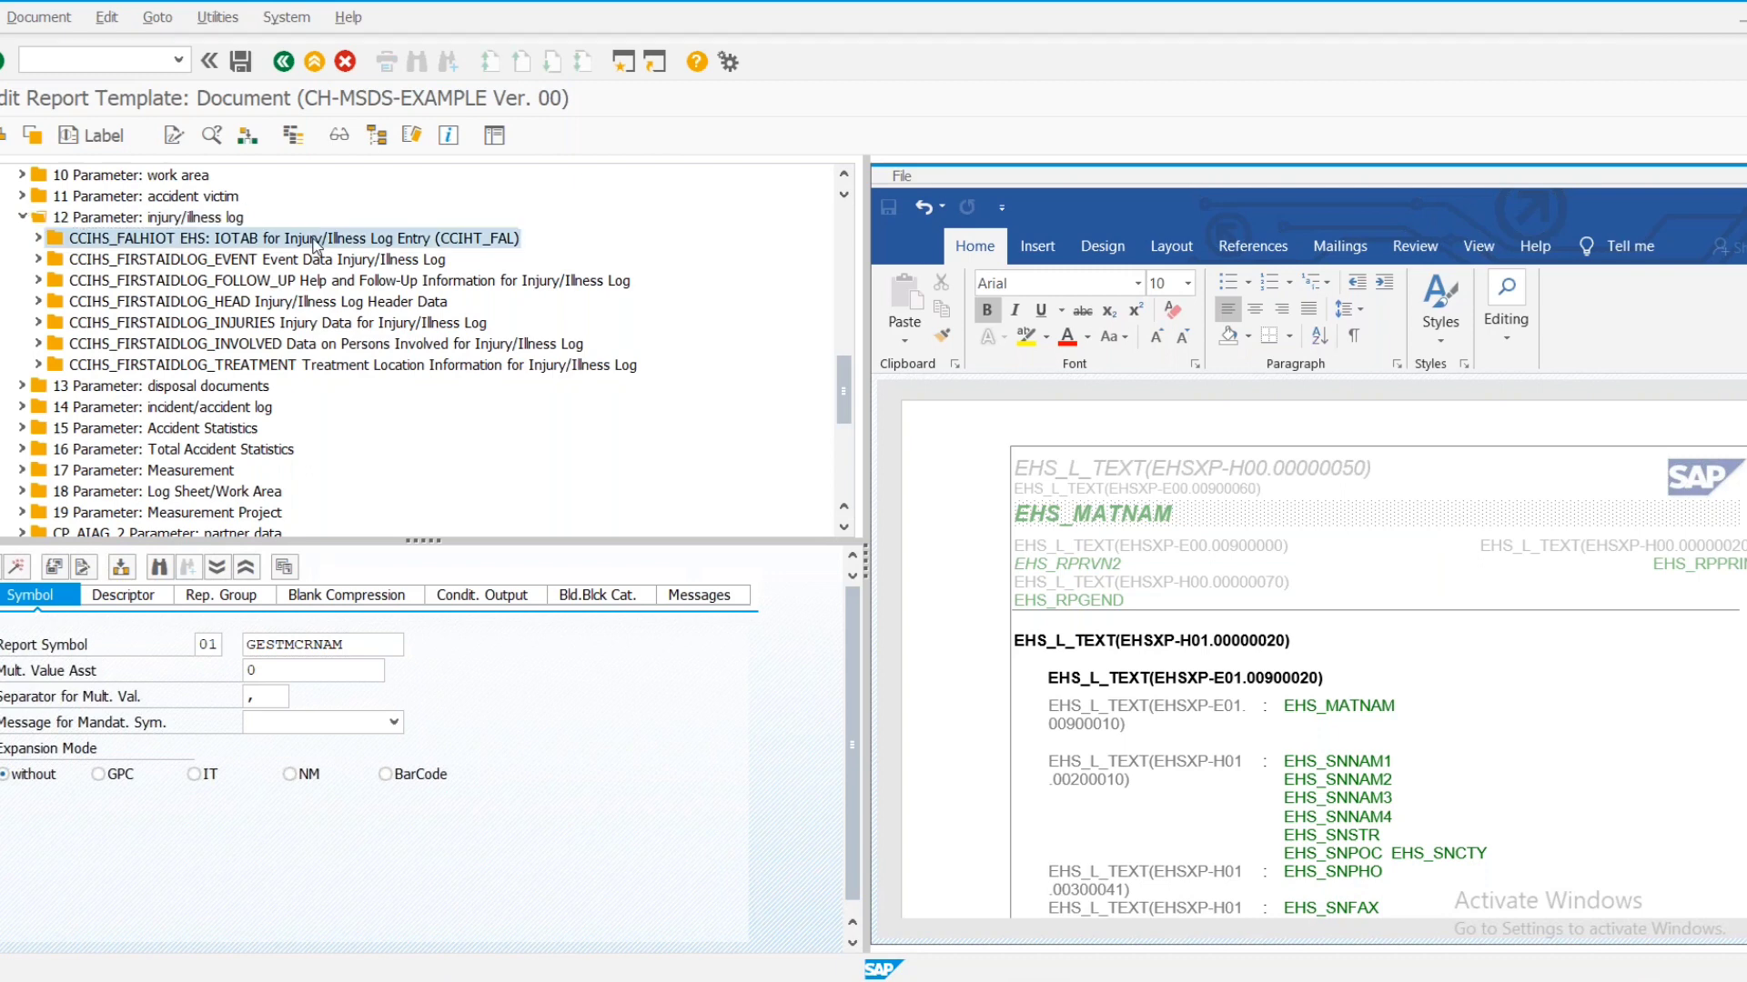
{"action": "left_click", "coordinate": [38, 238]}
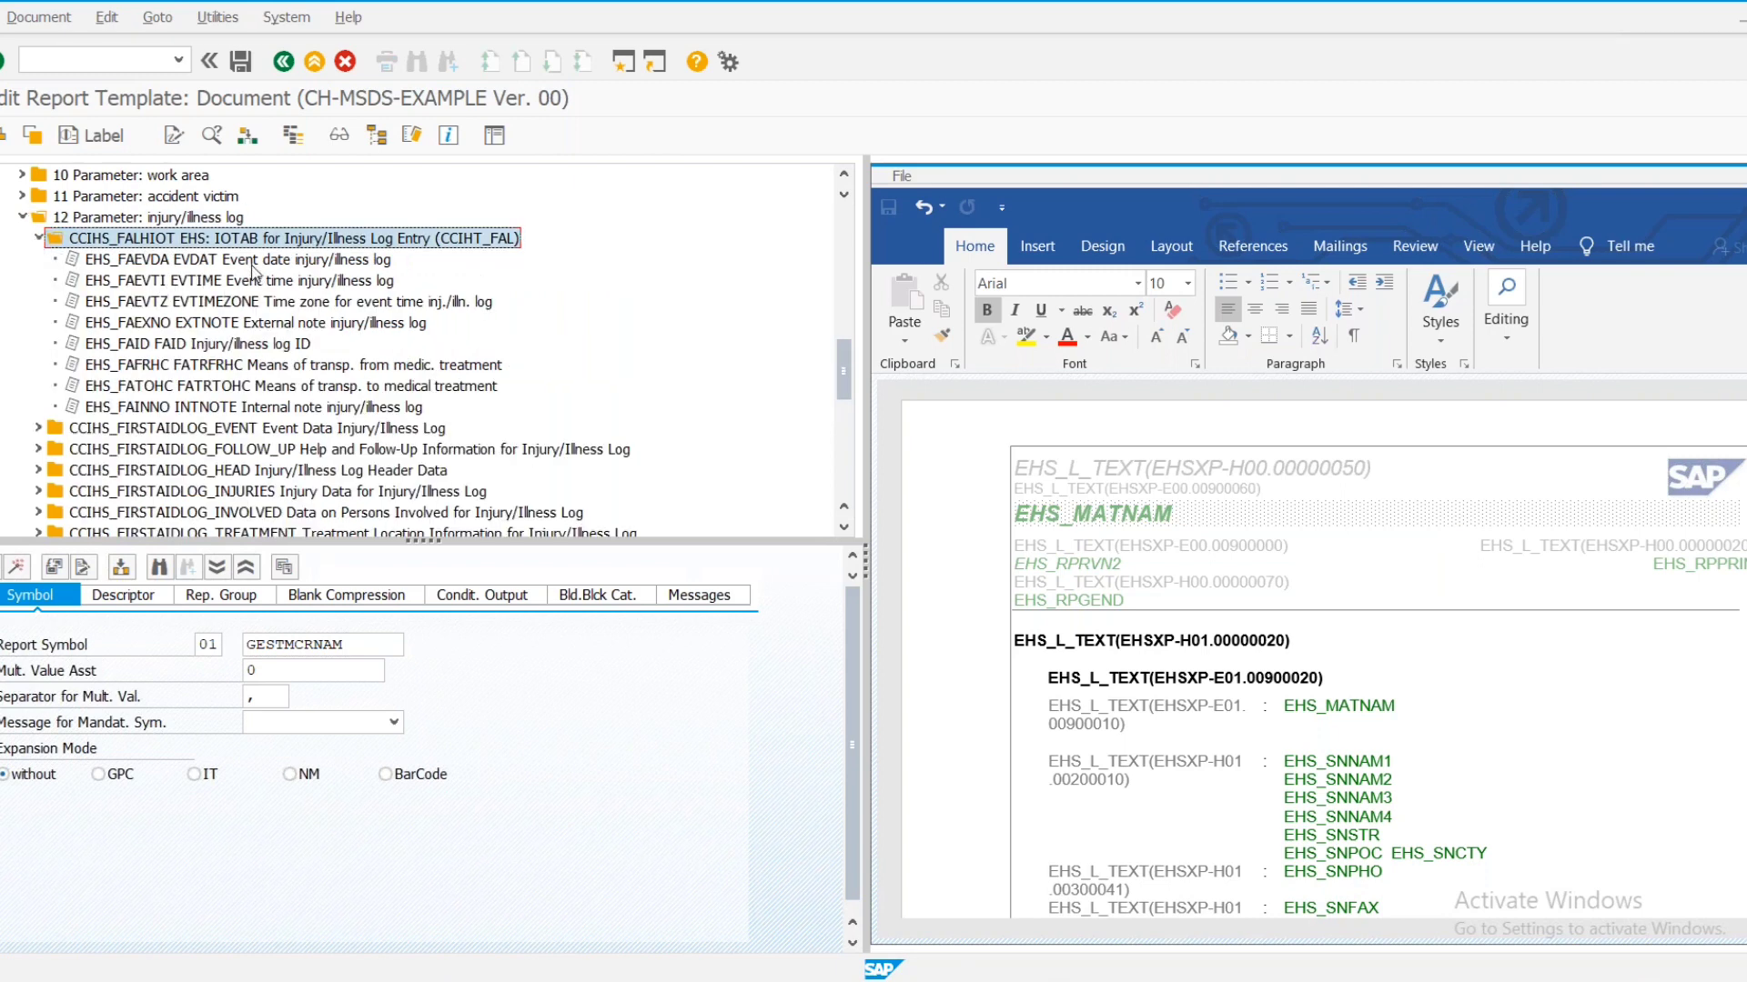
Show the EHS_FAEVDA event date symbol: report symbol 02, multiple value assignment 0, expansion mode without
{"action": "left_click", "coordinate": [254, 264]}
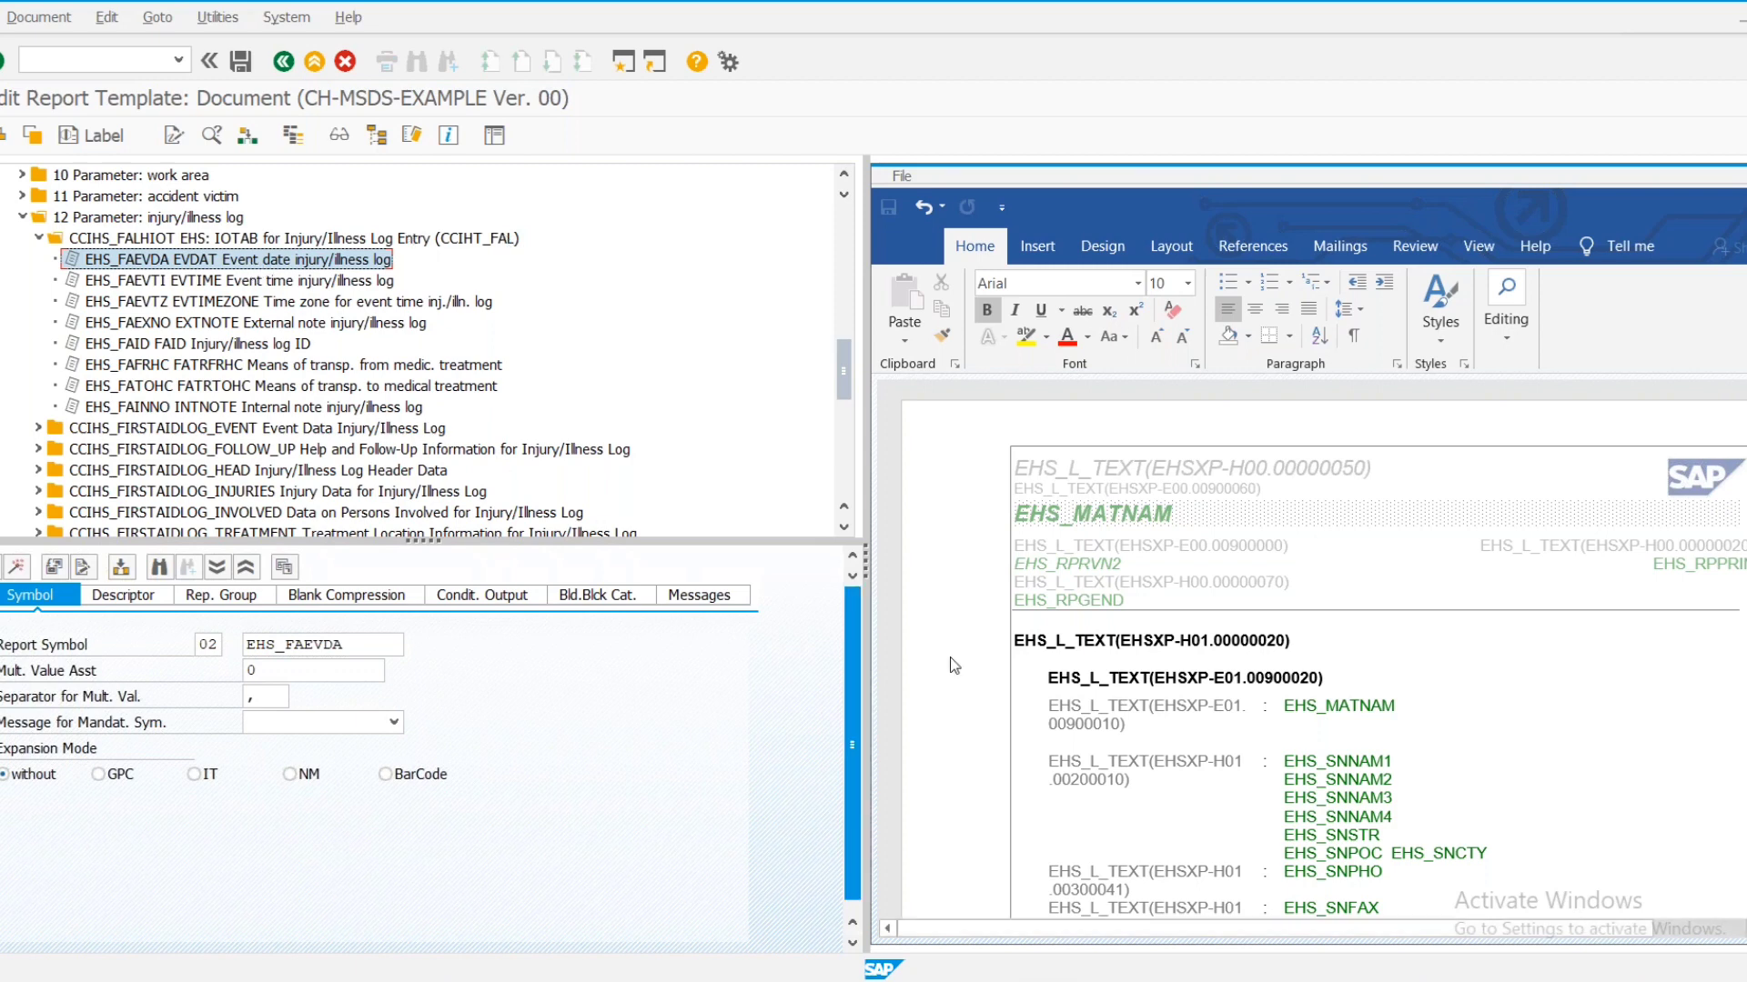
Scroll the Word template past the H02 table and H04 section to the H06 and H07 sections
{"action": "scroll", "coordinate": [1041, 707], "scroll_direction": "down", "scroll_amount": 6}
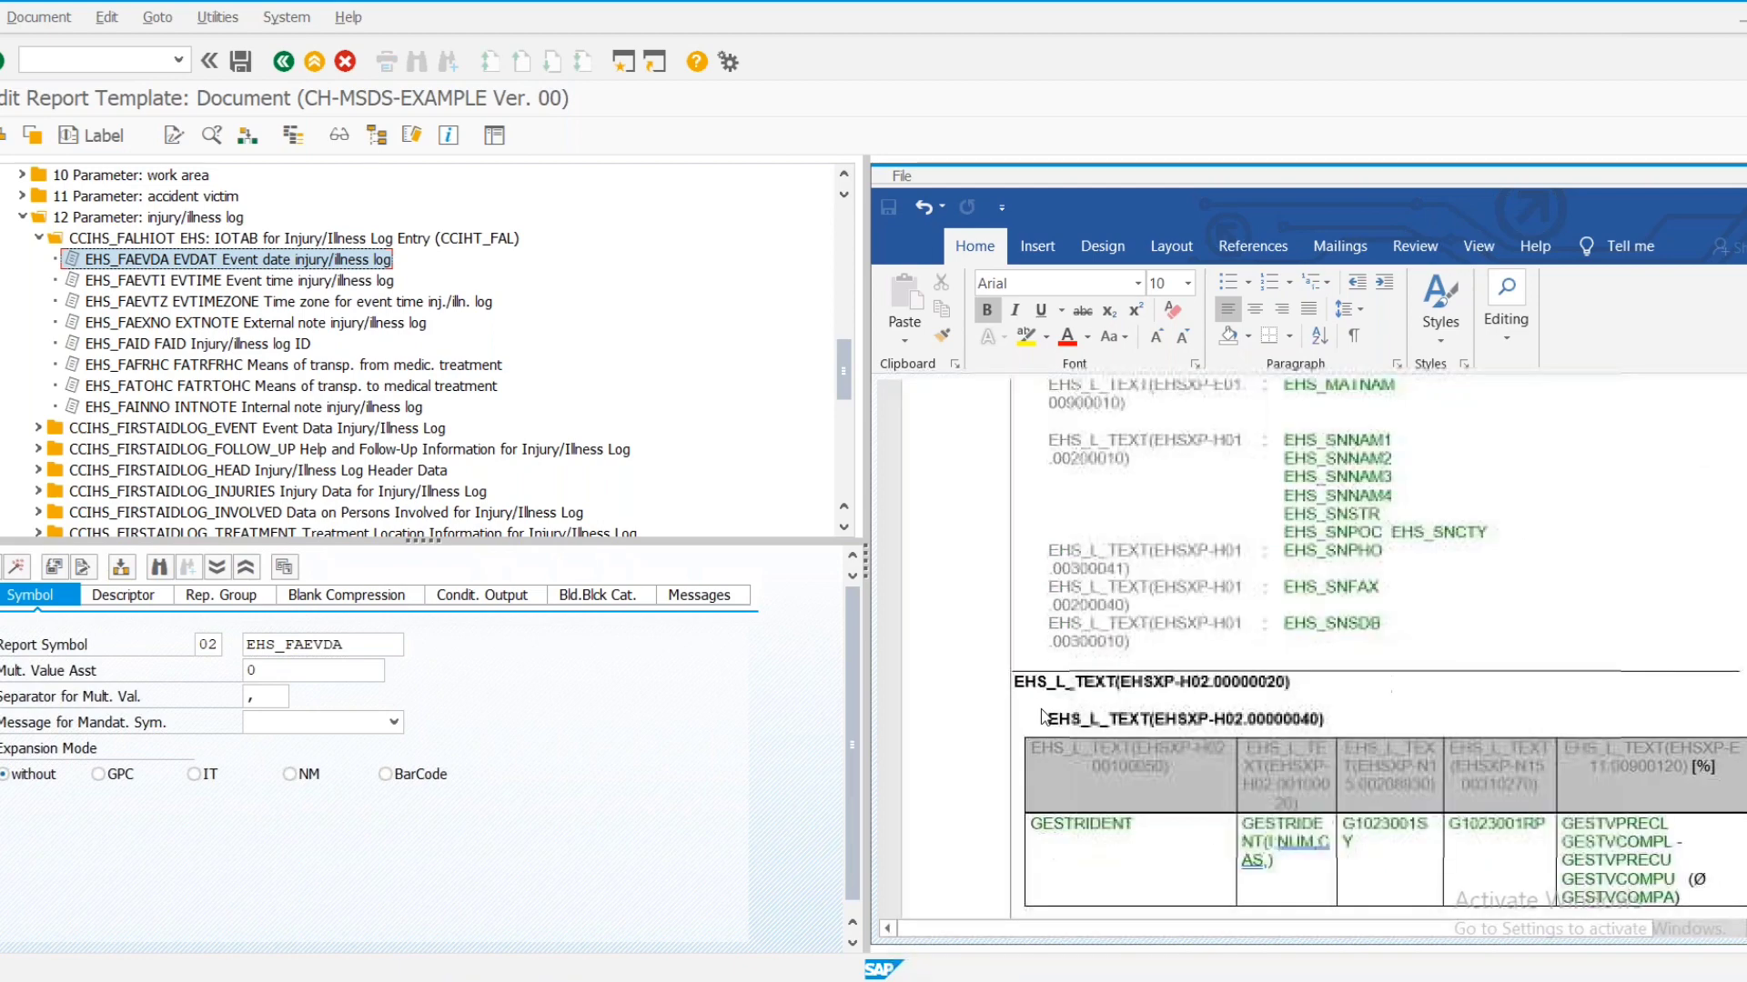
{"action": "scroll", "coordinate": [1042, 717], "scroll_direction": "down", "scroll_amount": 15}
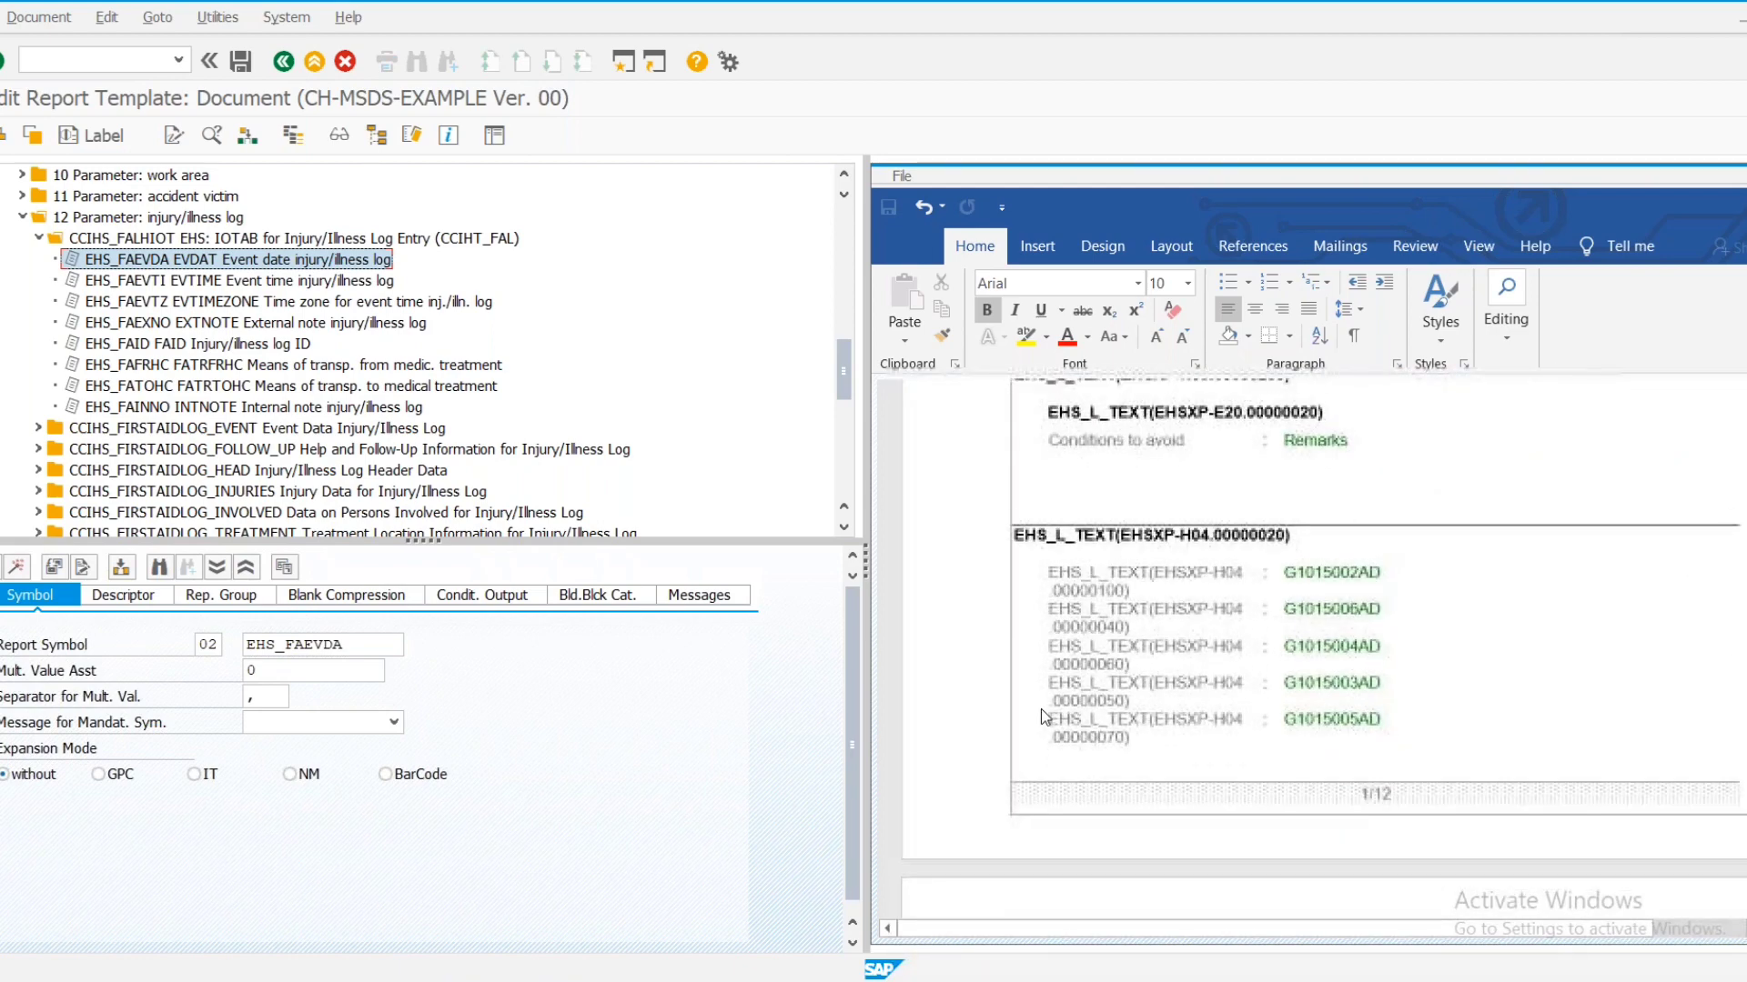
{"action": "scroll", "coordinate": [1042, 717], "scroll_direction": "down", "scroll_amount": 1}
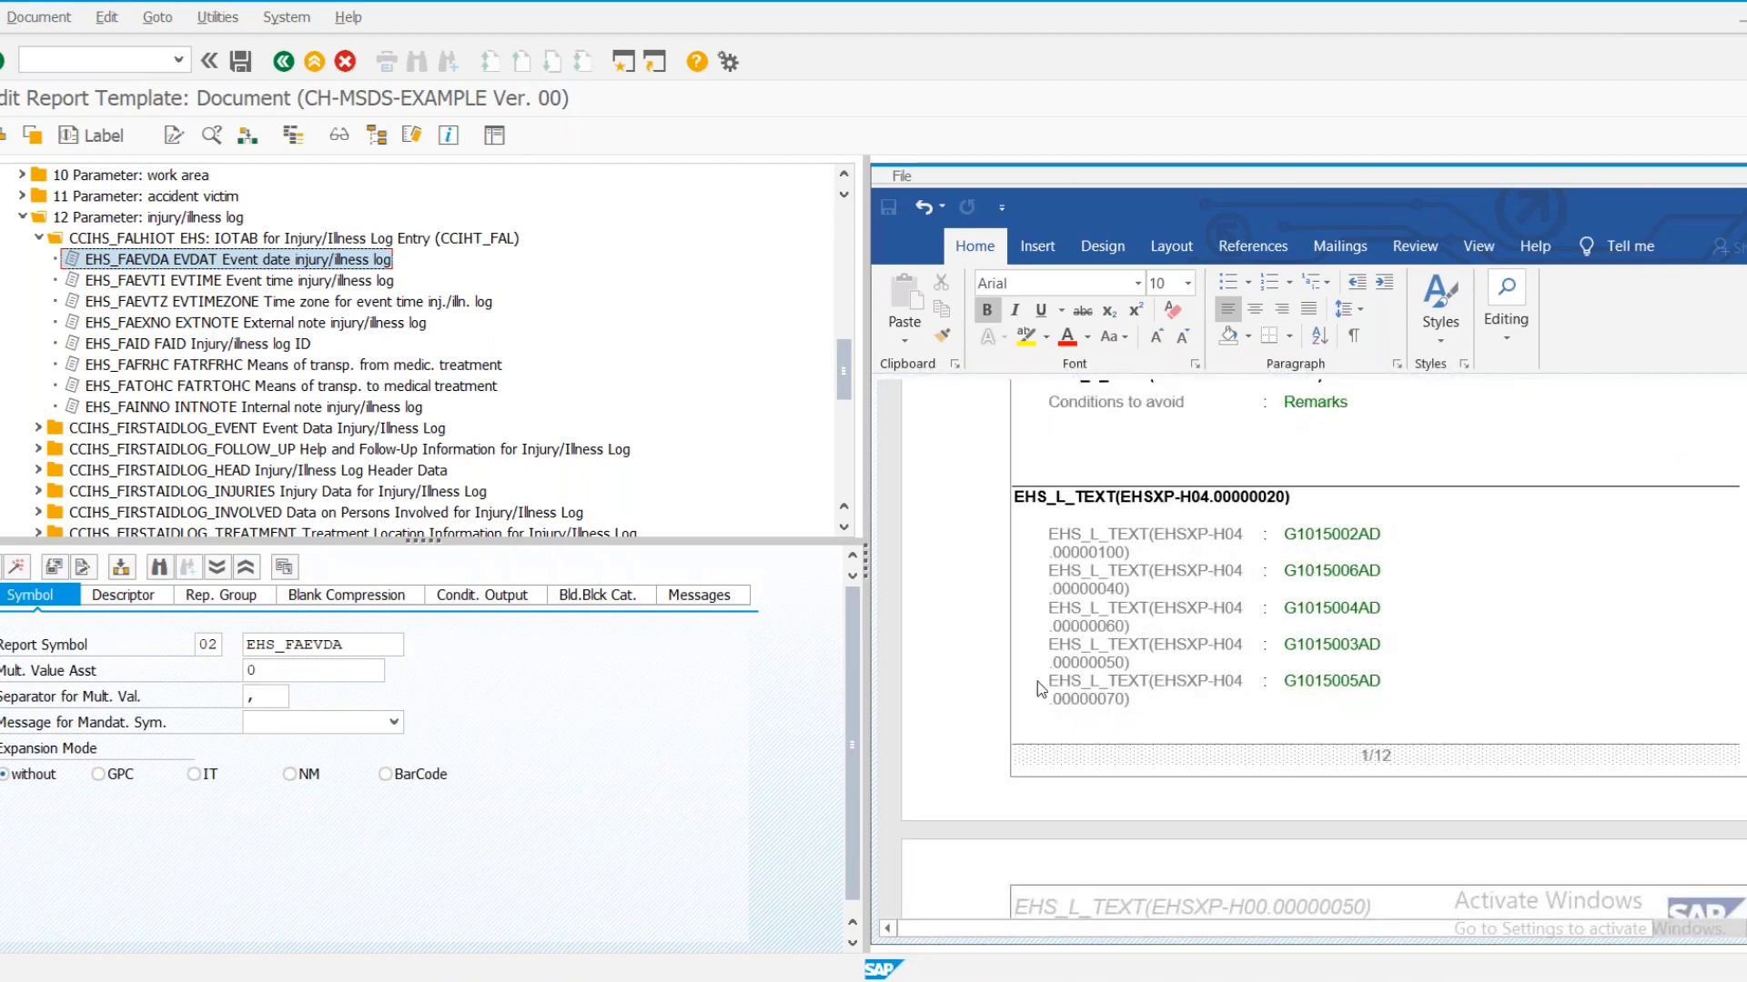
{"action": "scroll", "coordinate": [985, 524], "scroll_direction": "down", "scroll_amount": 9}
{"action": "scroll", "coordinate": [987, 437], "scroll_direction": "down", "scroll_amount": 9}
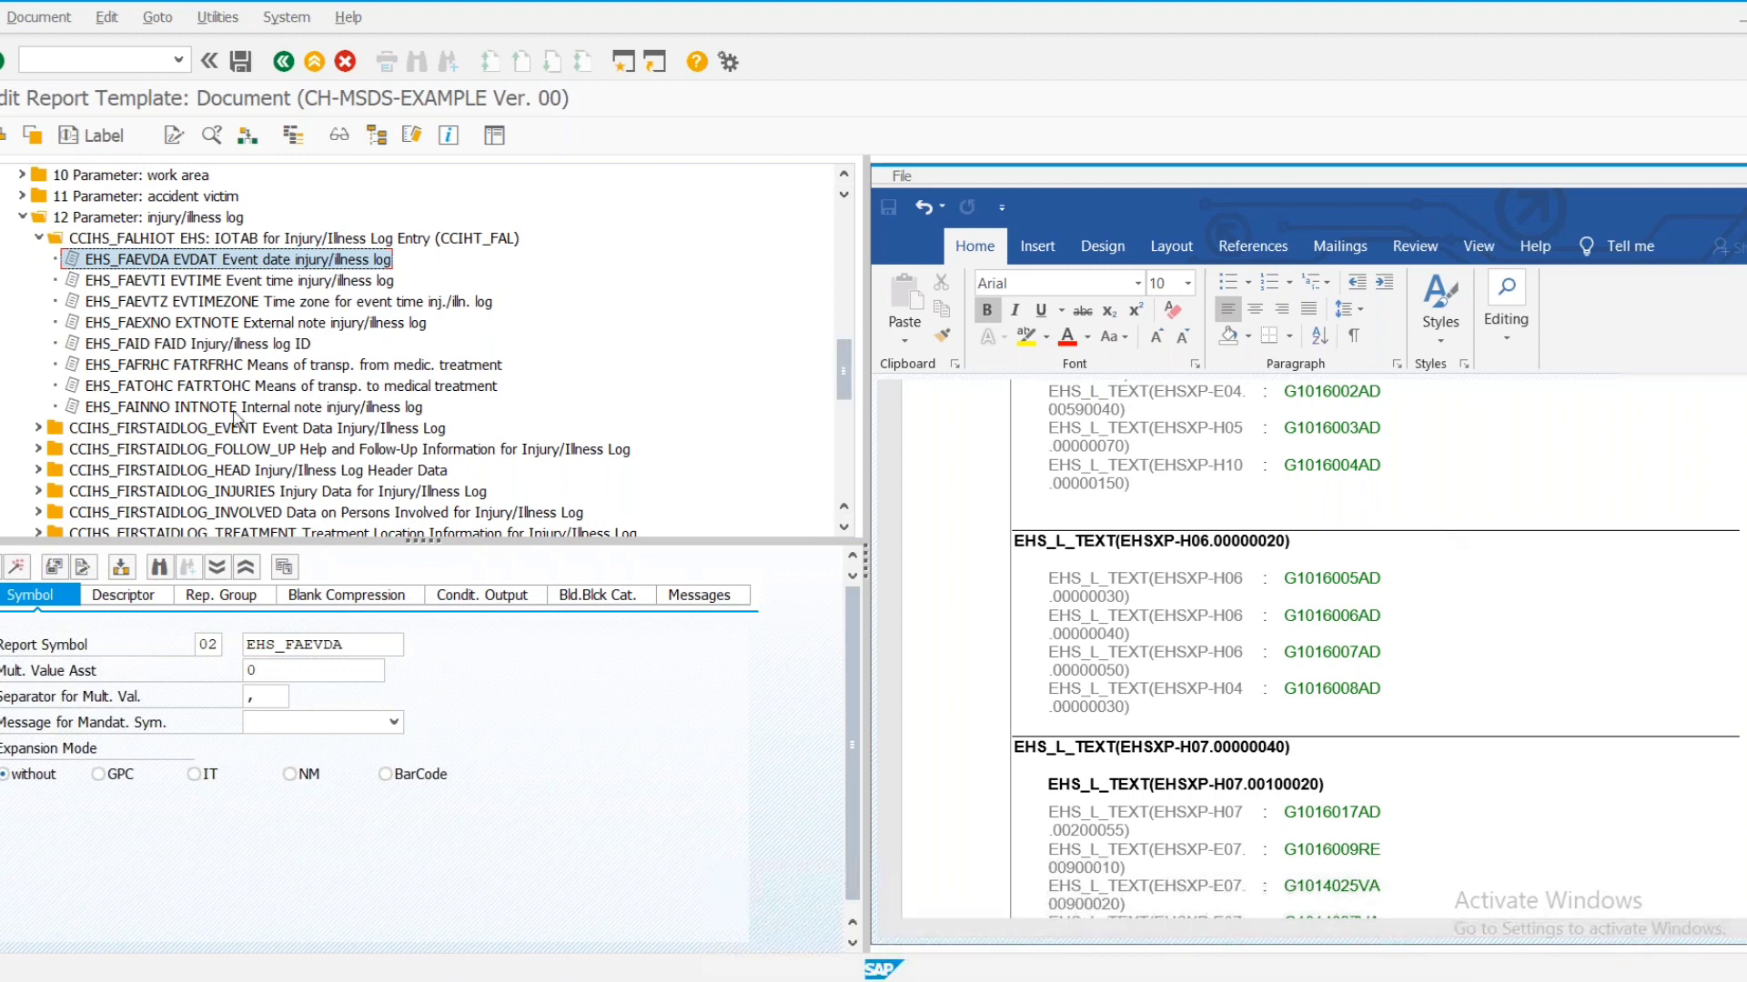
Collapse Parameter and Specification Symbols, then expand Descriptor Symbols to list EHS_H_CODE through GEHSDGPHR
{"action": "scroll", "coordinate": [237, 418], "scroll_direction": "up", "scroll_amount": 4}
{"action": "scroll", "coordinate": [237, 418], "scroll_direction": "up", "scroll_amount": 1}
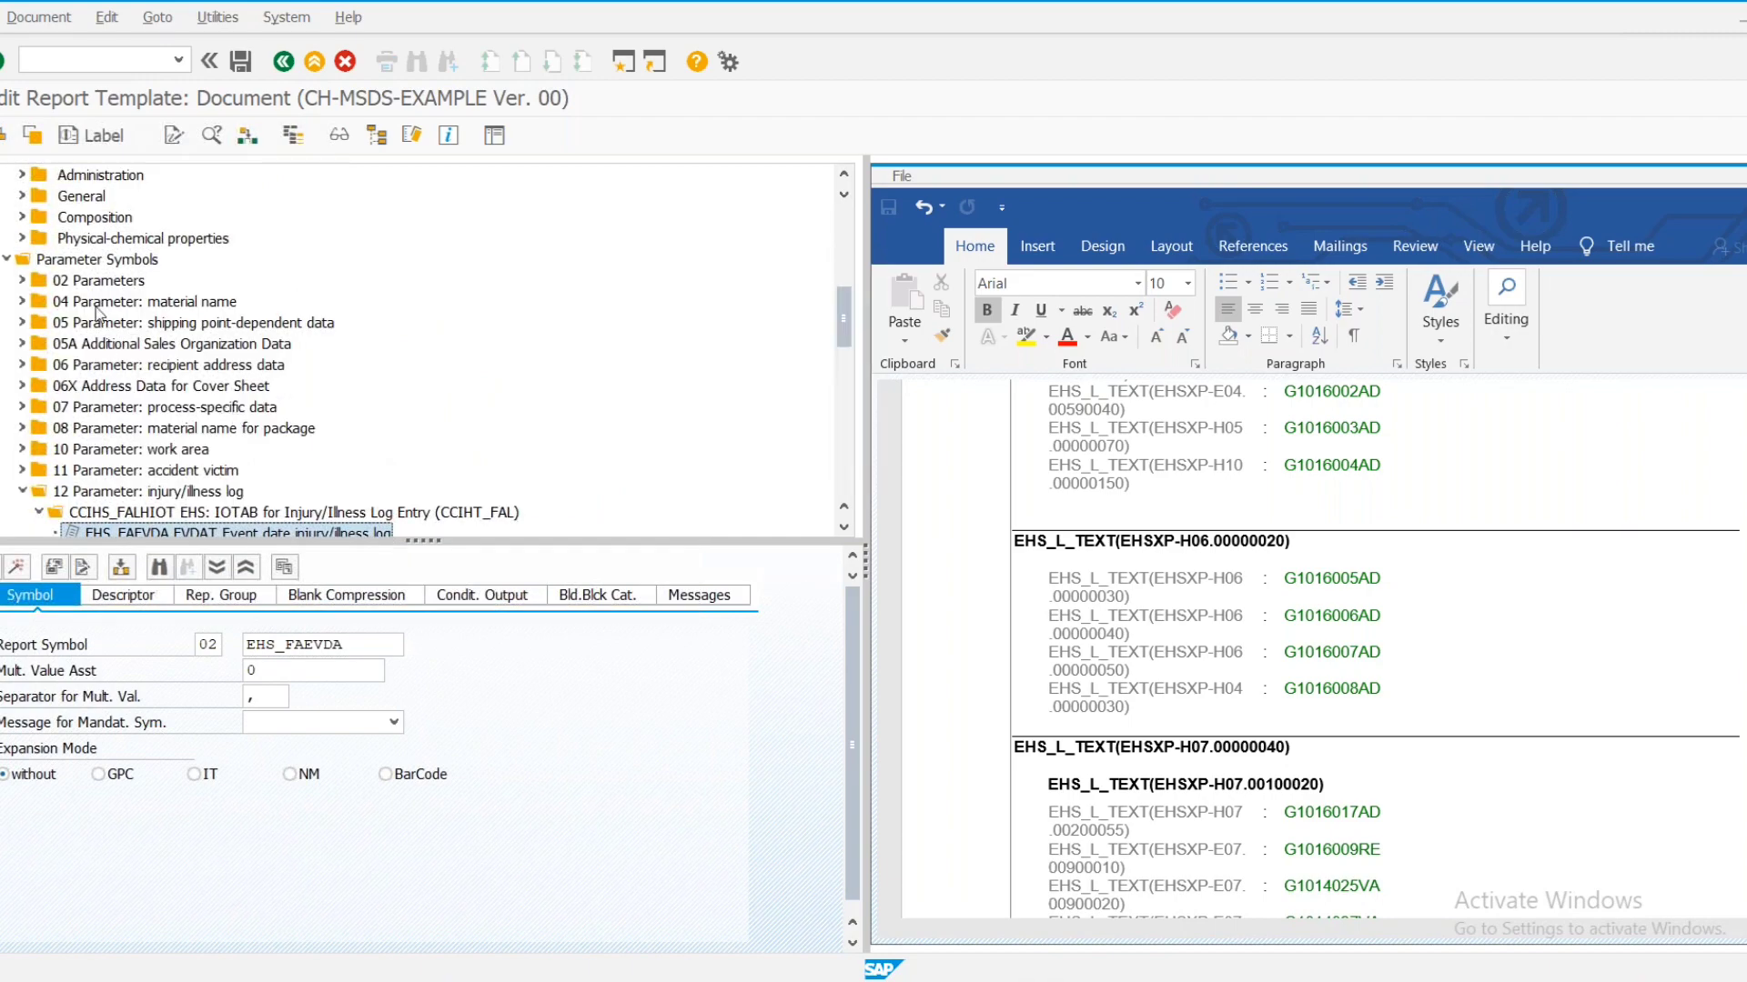
{"action": "left_click", "coordinate": [8, 260]}
{"action": "scroll", "coordinate": [11, 262], "scroll_direction": "up", "scroll_amount": 3}
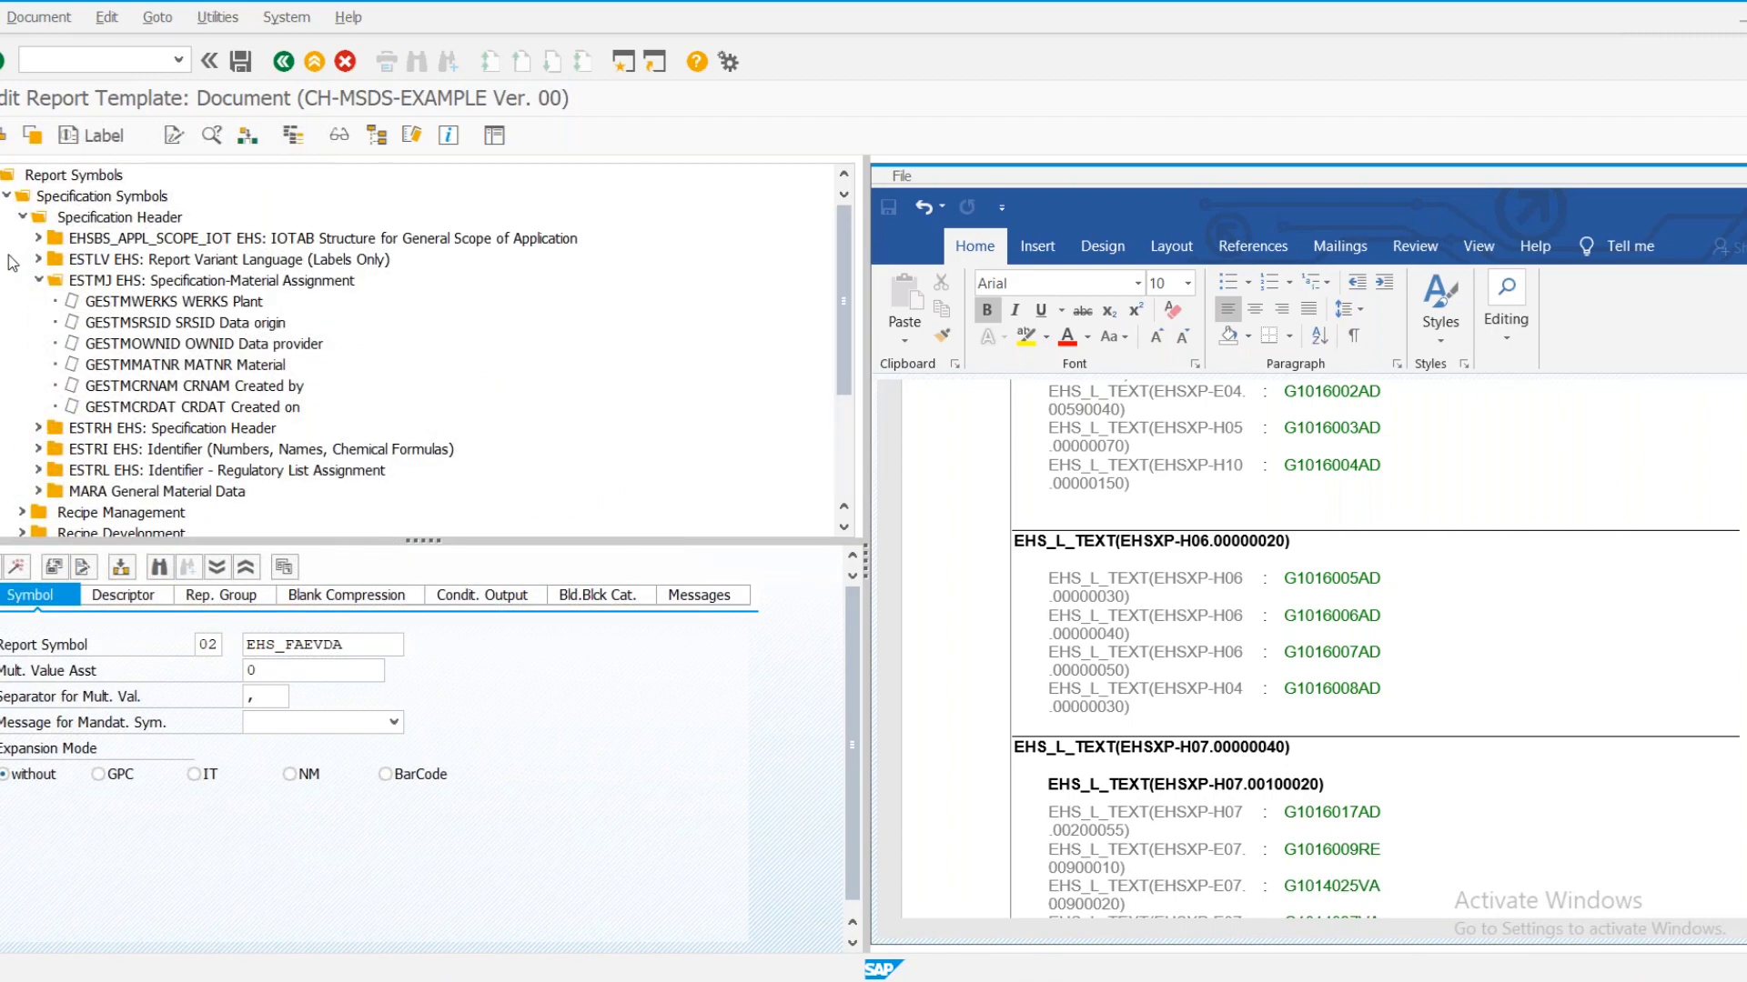
{"action": "left_click", "coordinate": [7, 197]}
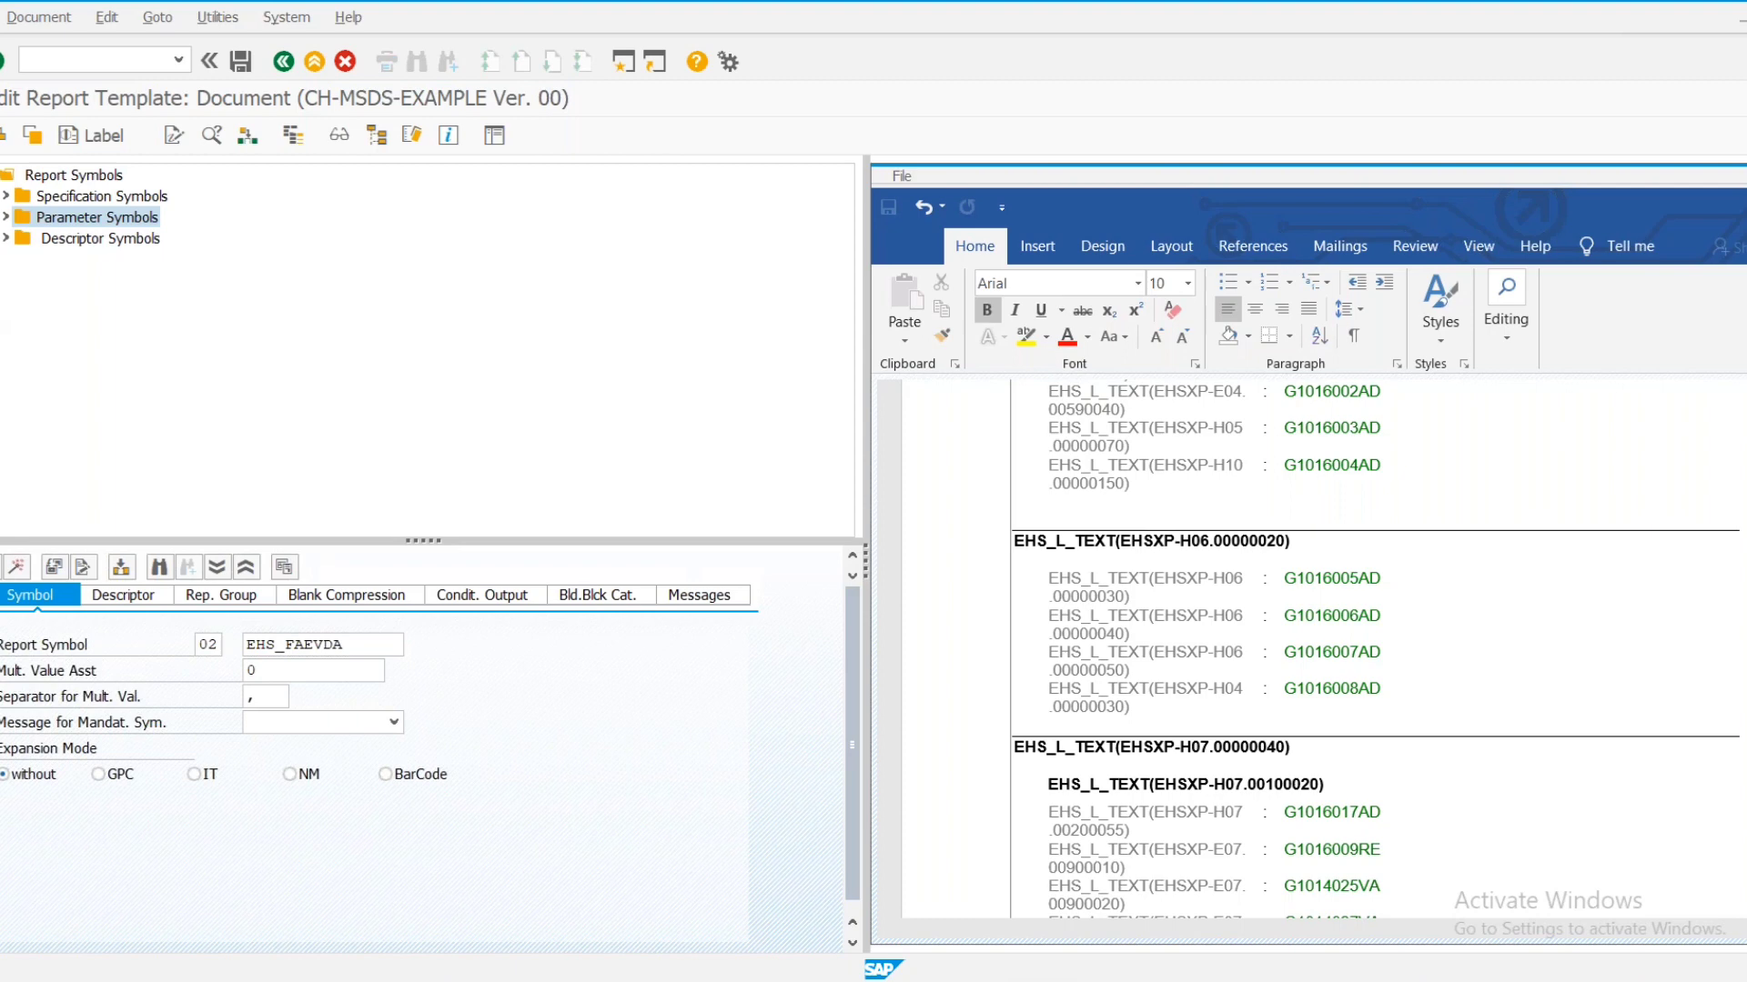
{"action": "left_click", "coordinate": [7, 238]}
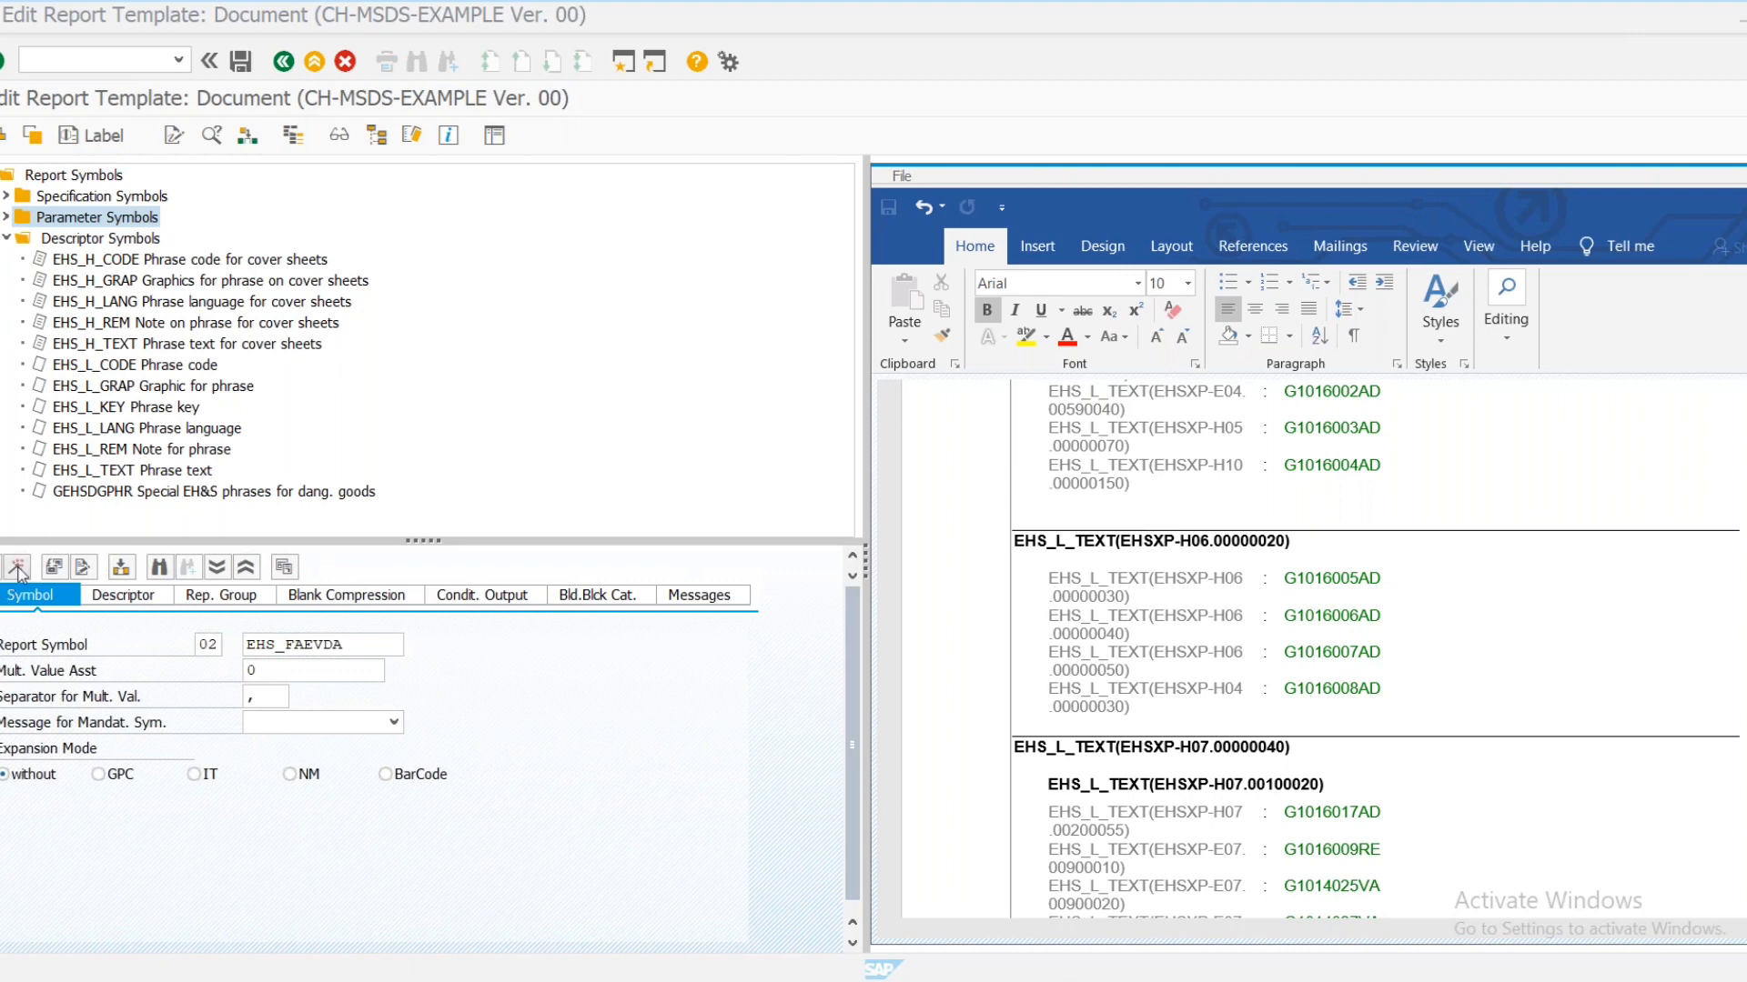
Select the Parameter Symbols folder in the template window and start the symbol insertion wizard
{"action": "left_click", "coordinate": [127, 855]}
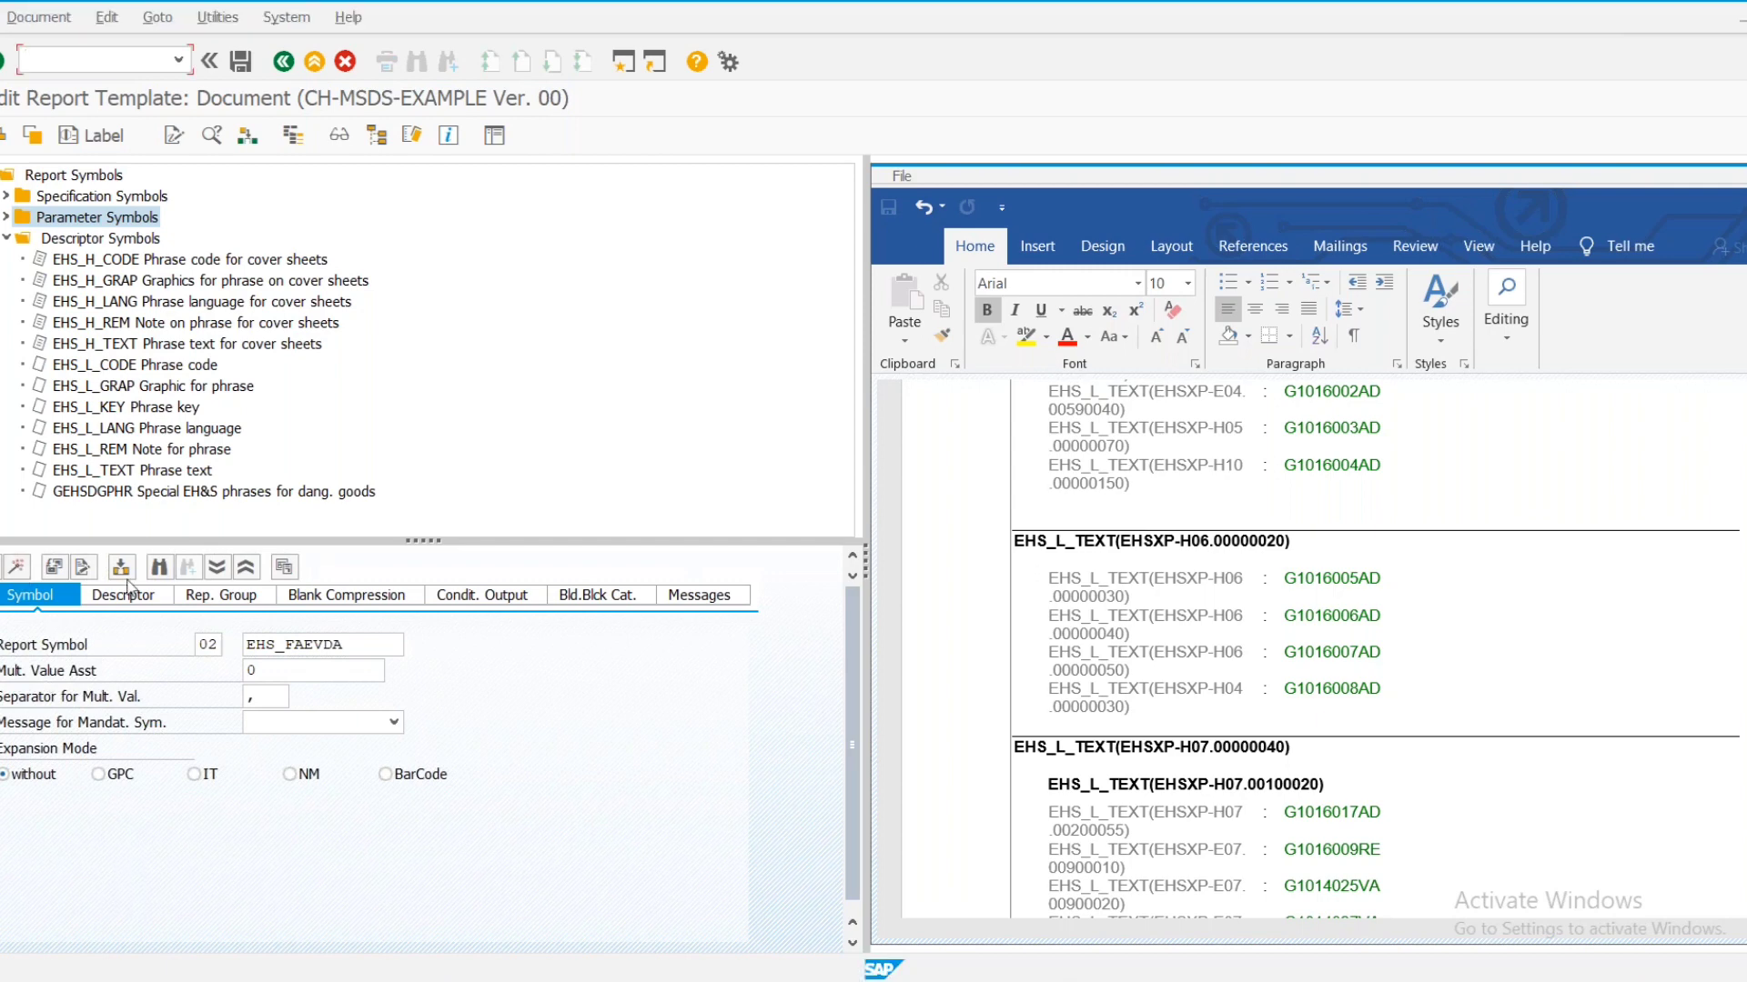
{"action": "left_click", "coordinate": [110, 225]}
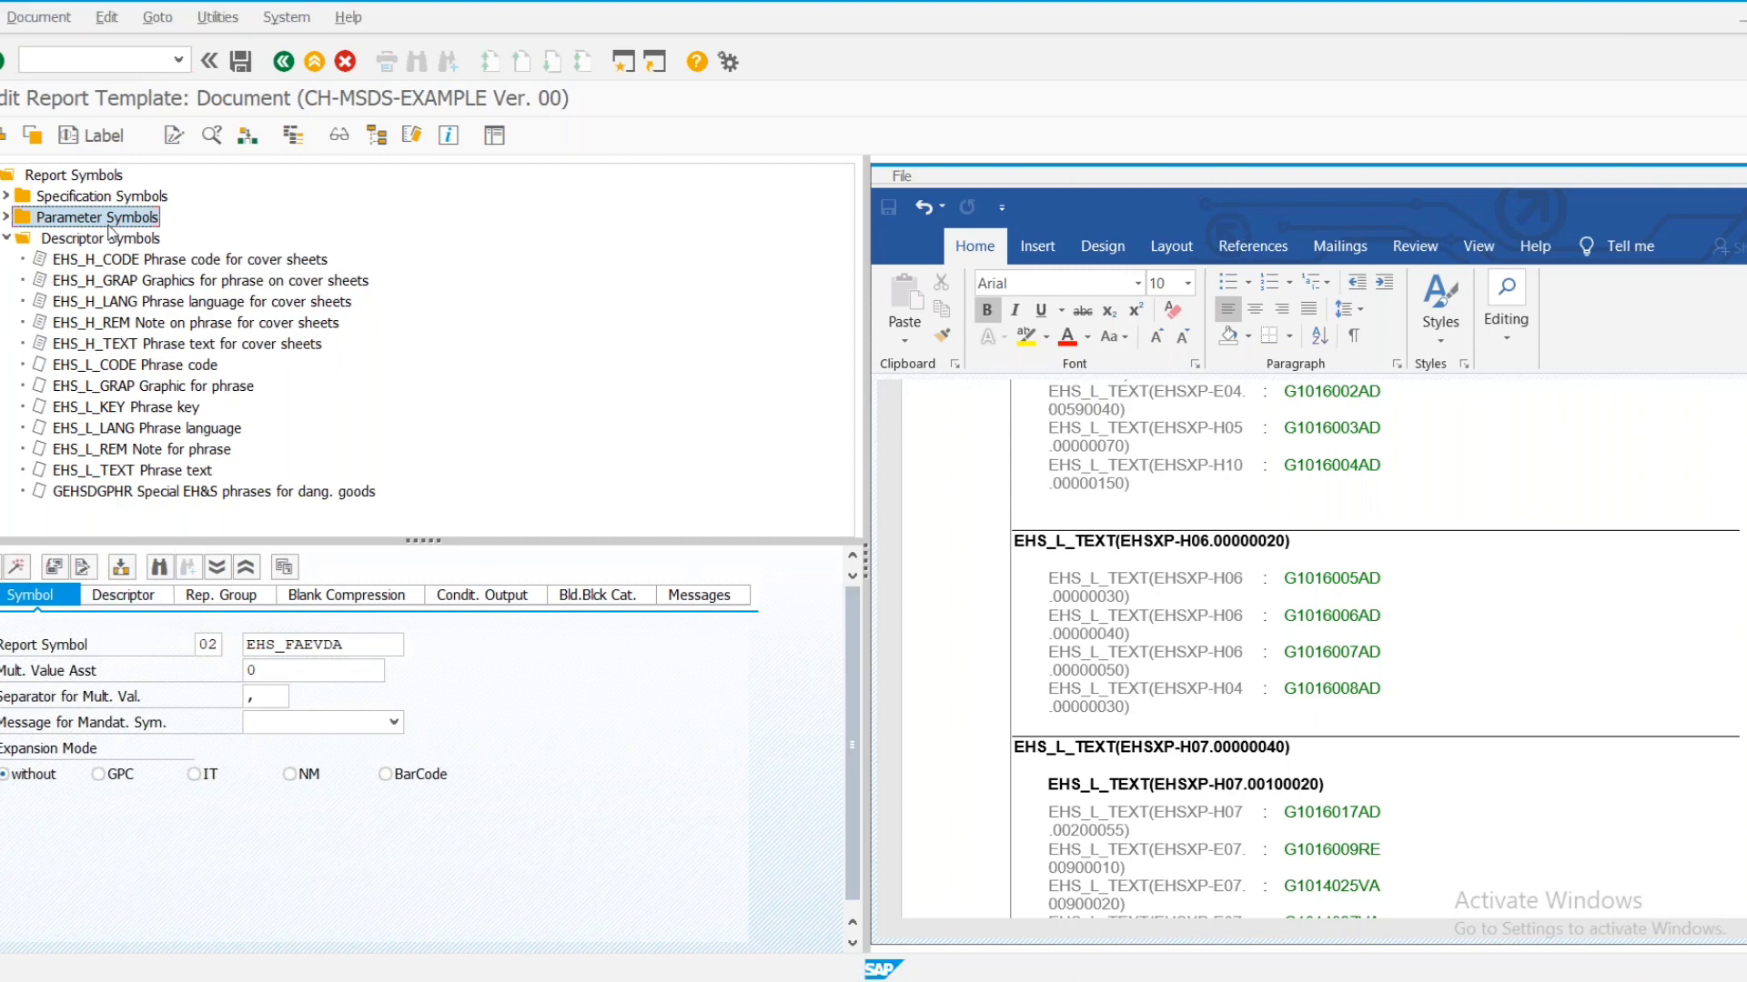
{"action": "left_click", "coordinate": [18, 568]}
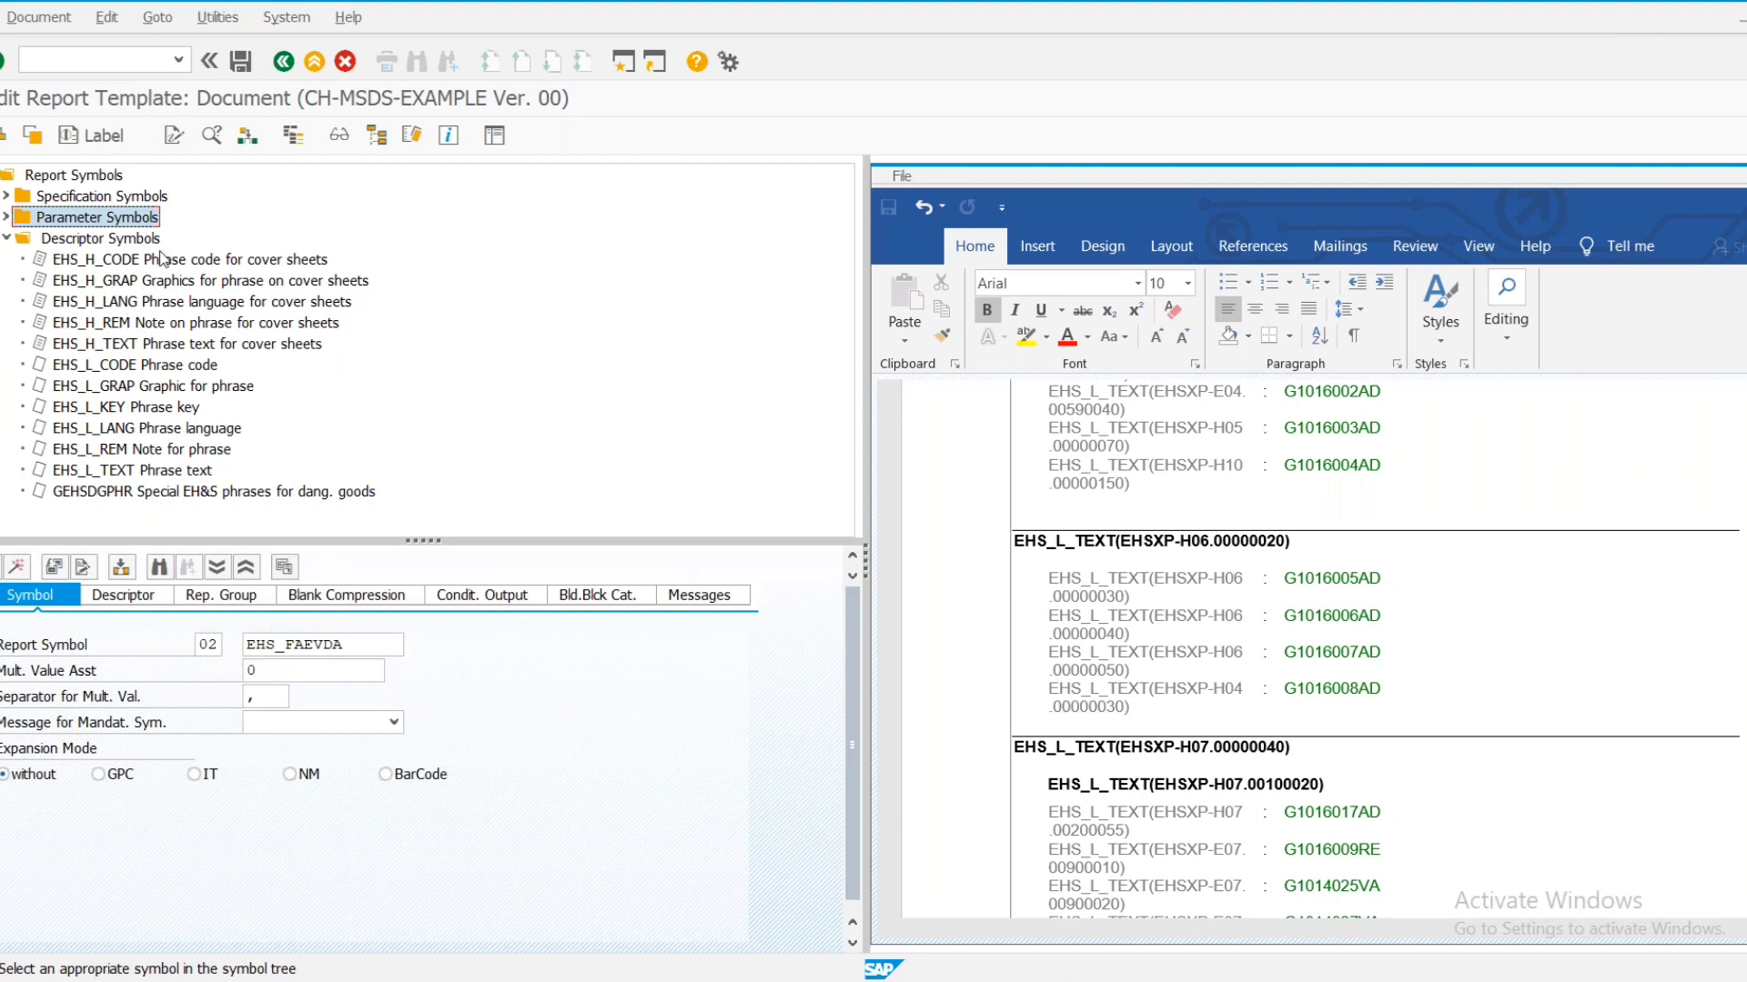
Show the Descriptor settings for EHS_L_TEXT, with phrase library CUST and no phrase group
{"action": "left_click", "coordinate": [127, 597]}
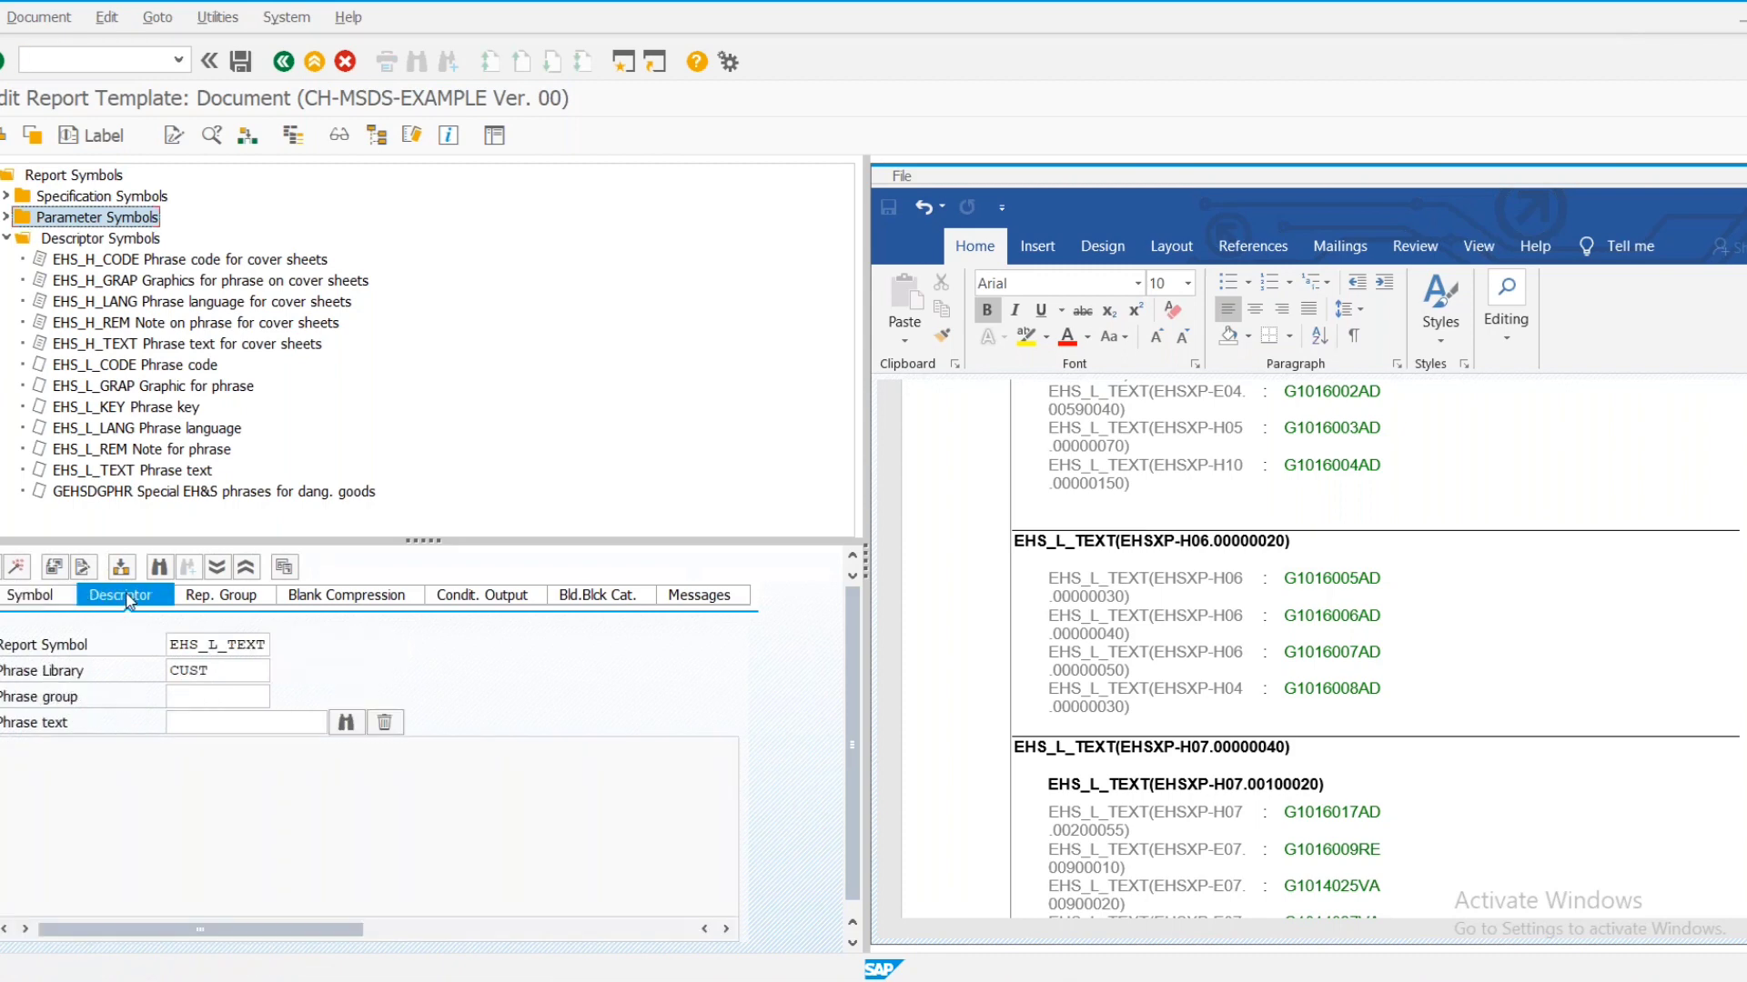
Review the Rep. Group settings, then the Blank Compression settings (AND logic, no control symbols)
{"action": "left_click", "coordinate": [200, 597]}
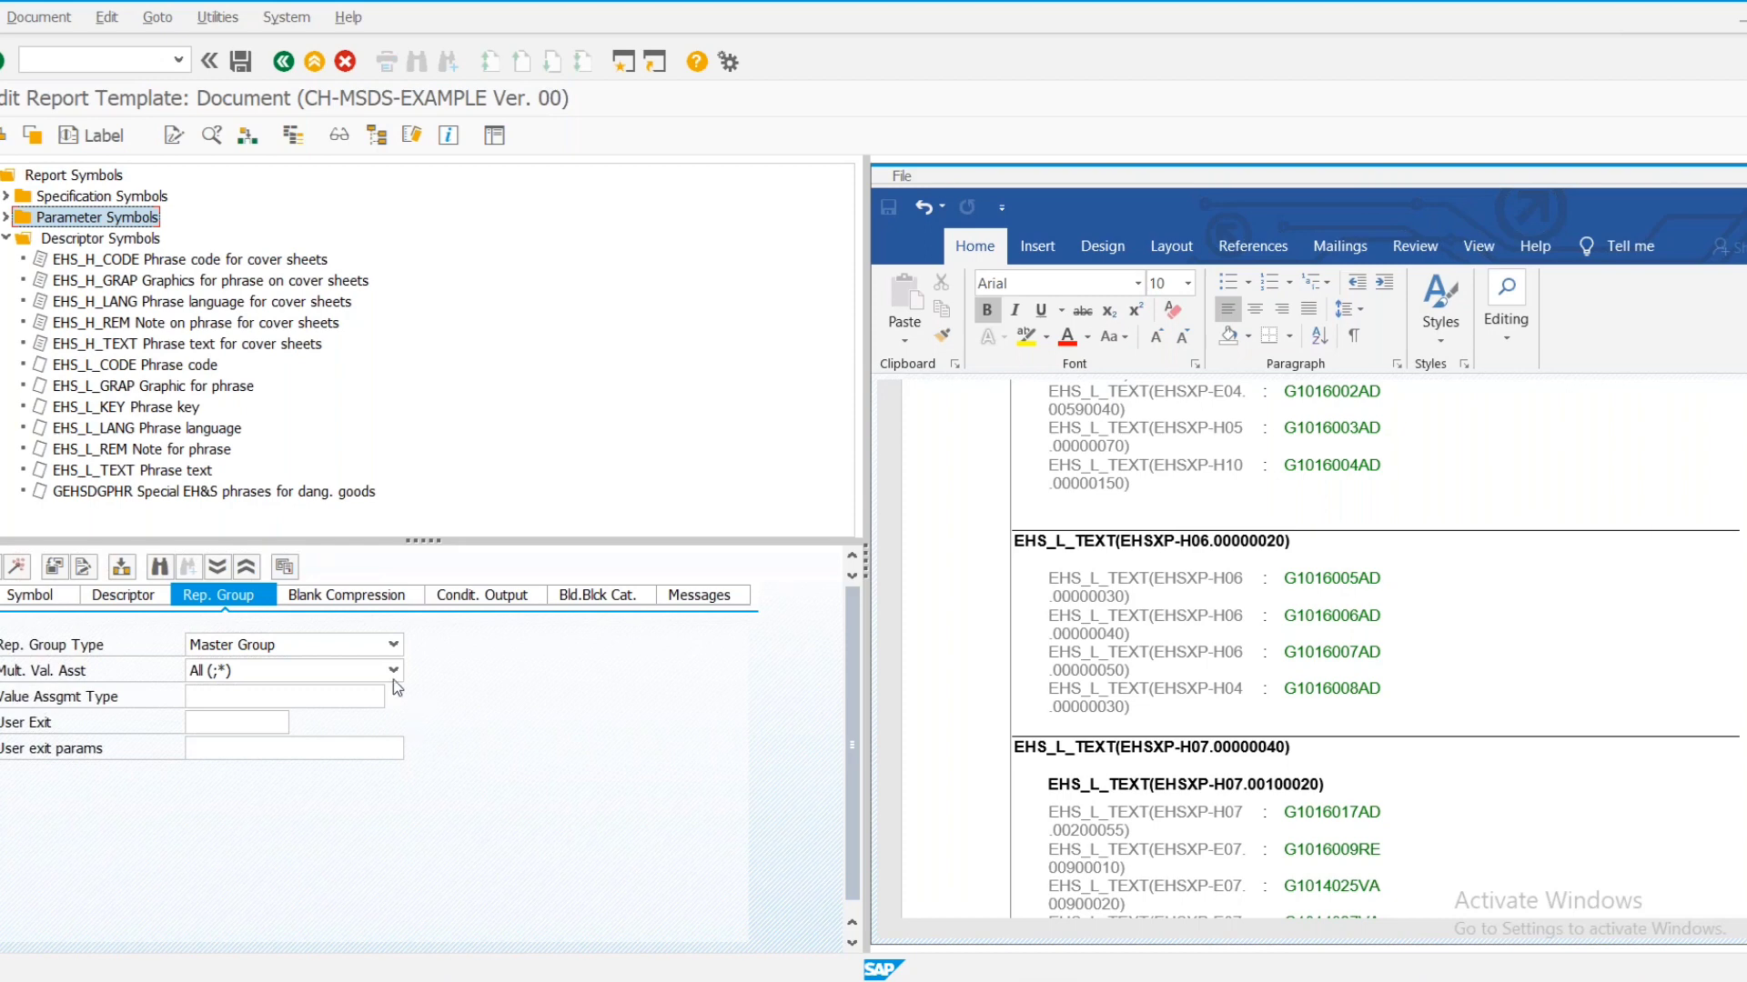
{"action": "left_click", "coordinate": [346, 601]}
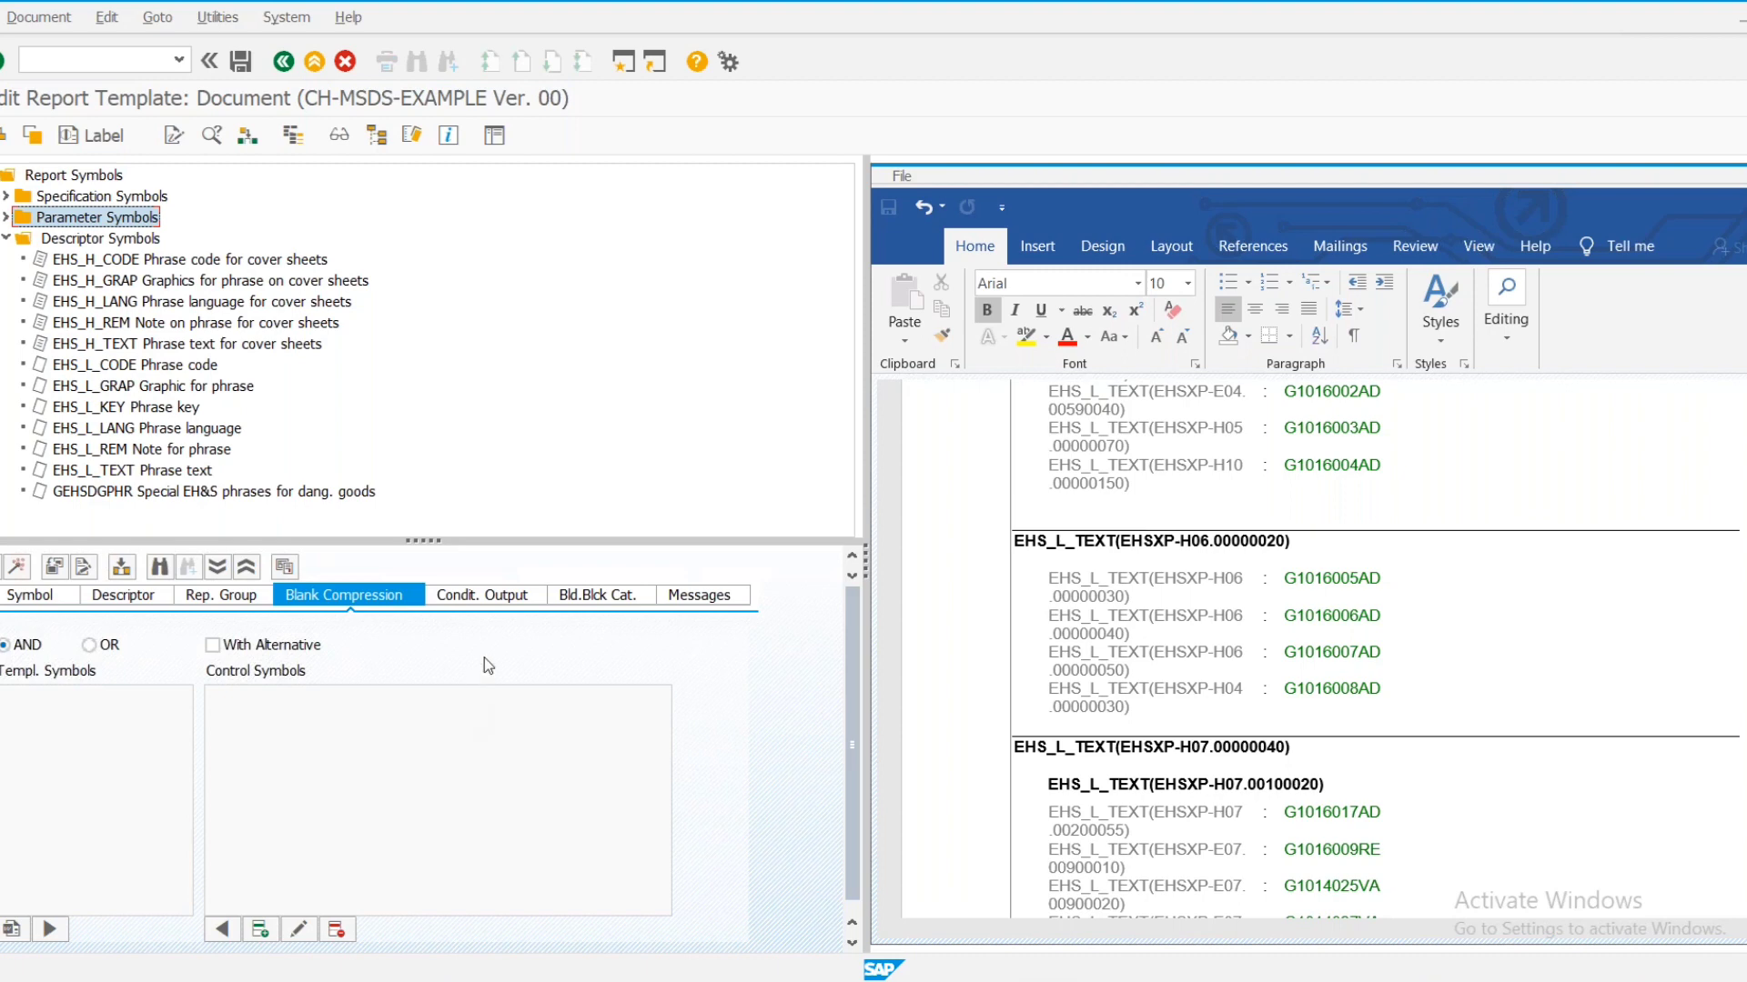
Review the Condit. Output settings, then the empty Bld.Blck Cat. group and building block fields
{"action": "left_click", "coordinate": [481, 598]}
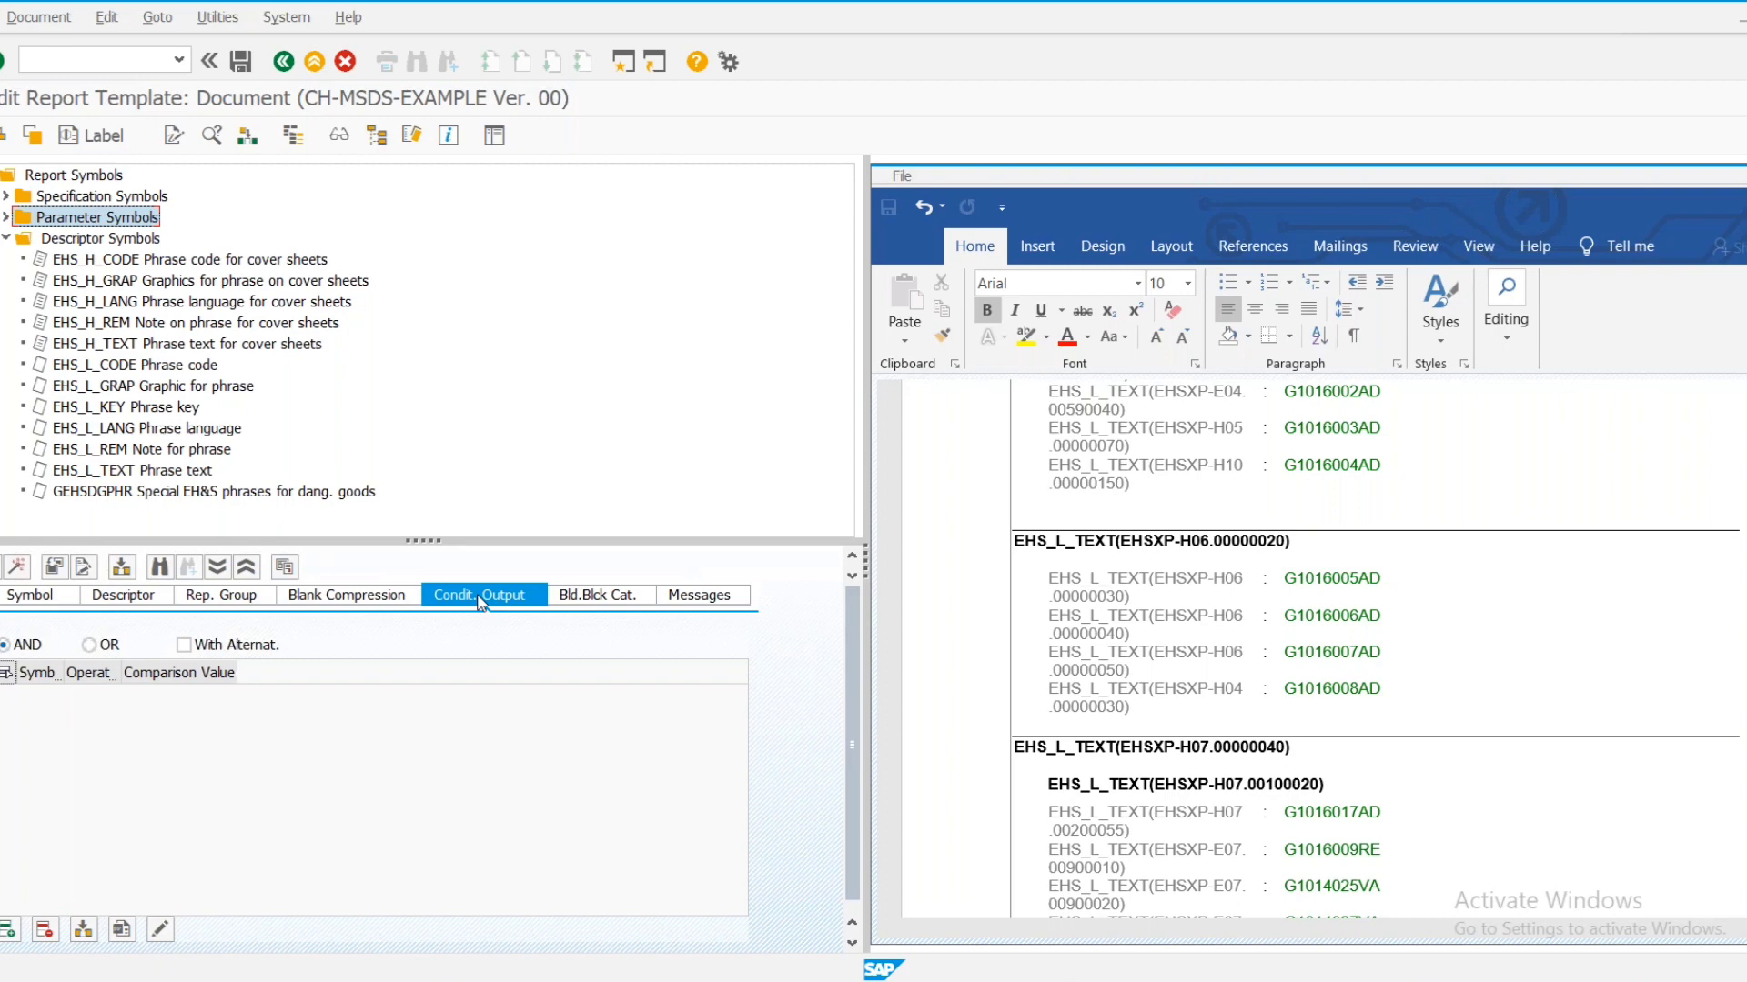
{"action": "left_click", "coordinate": [585, 596]}
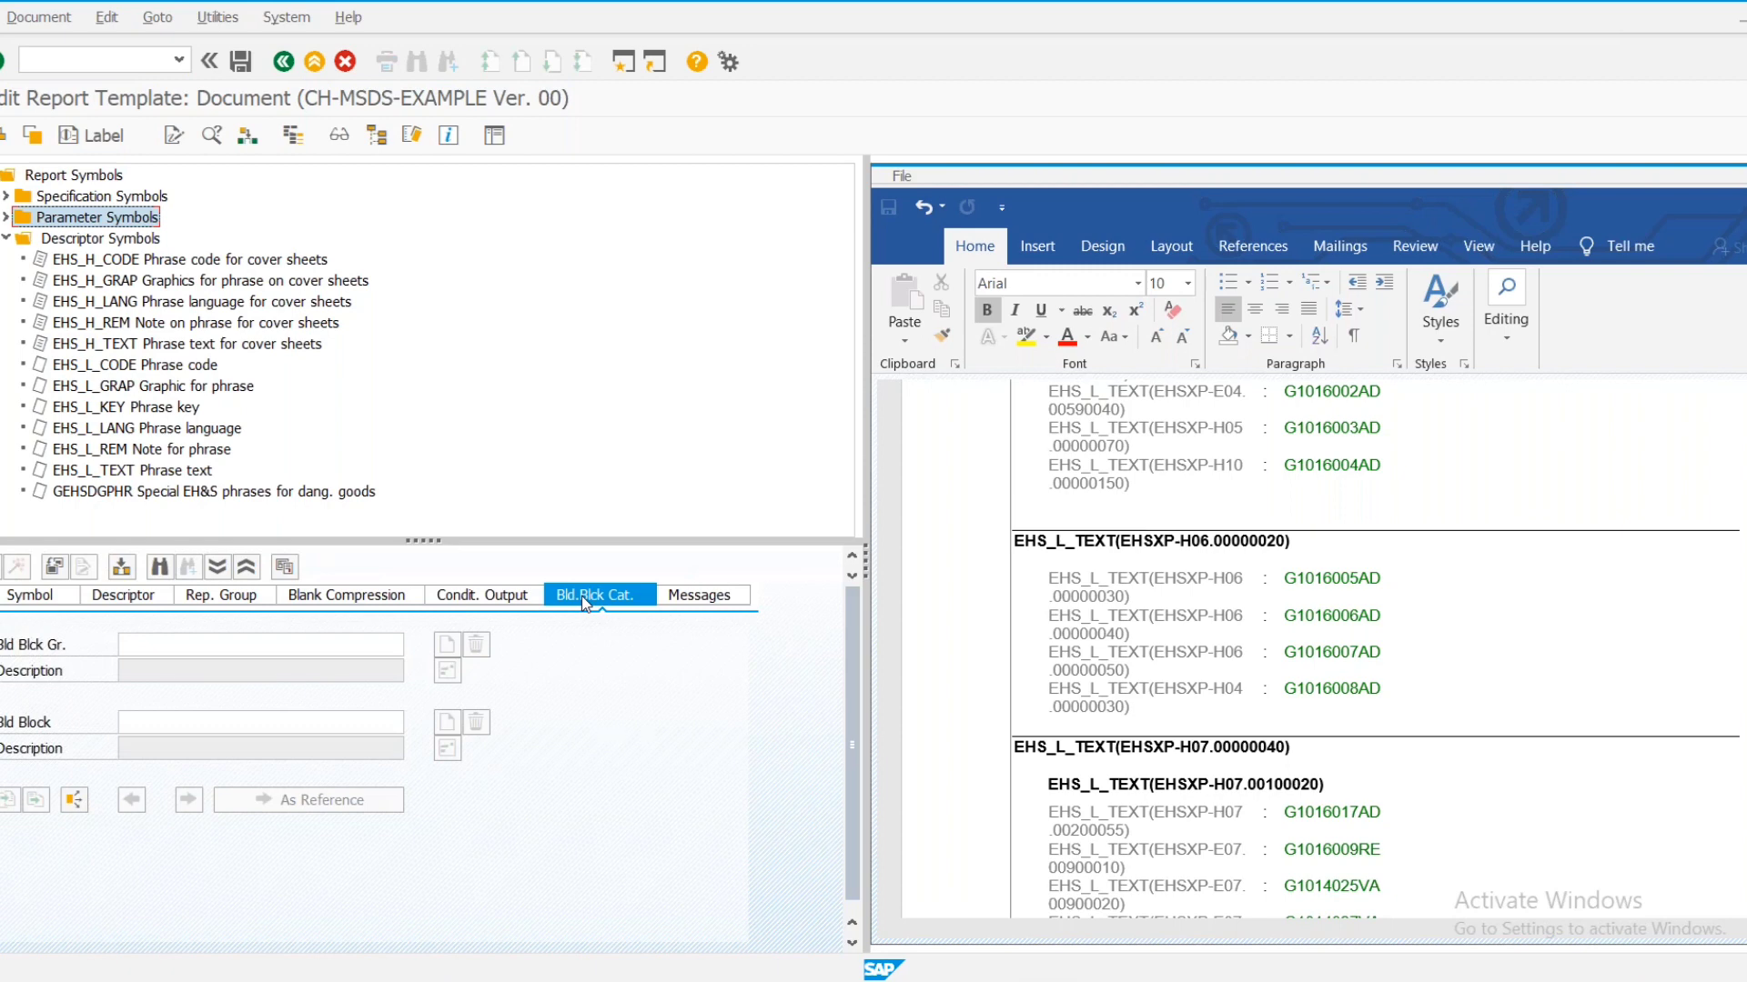
Show the symbol's Messages tab and scroll through its empty message list
{"action": "left_click", "coordinate": [657, 595]}
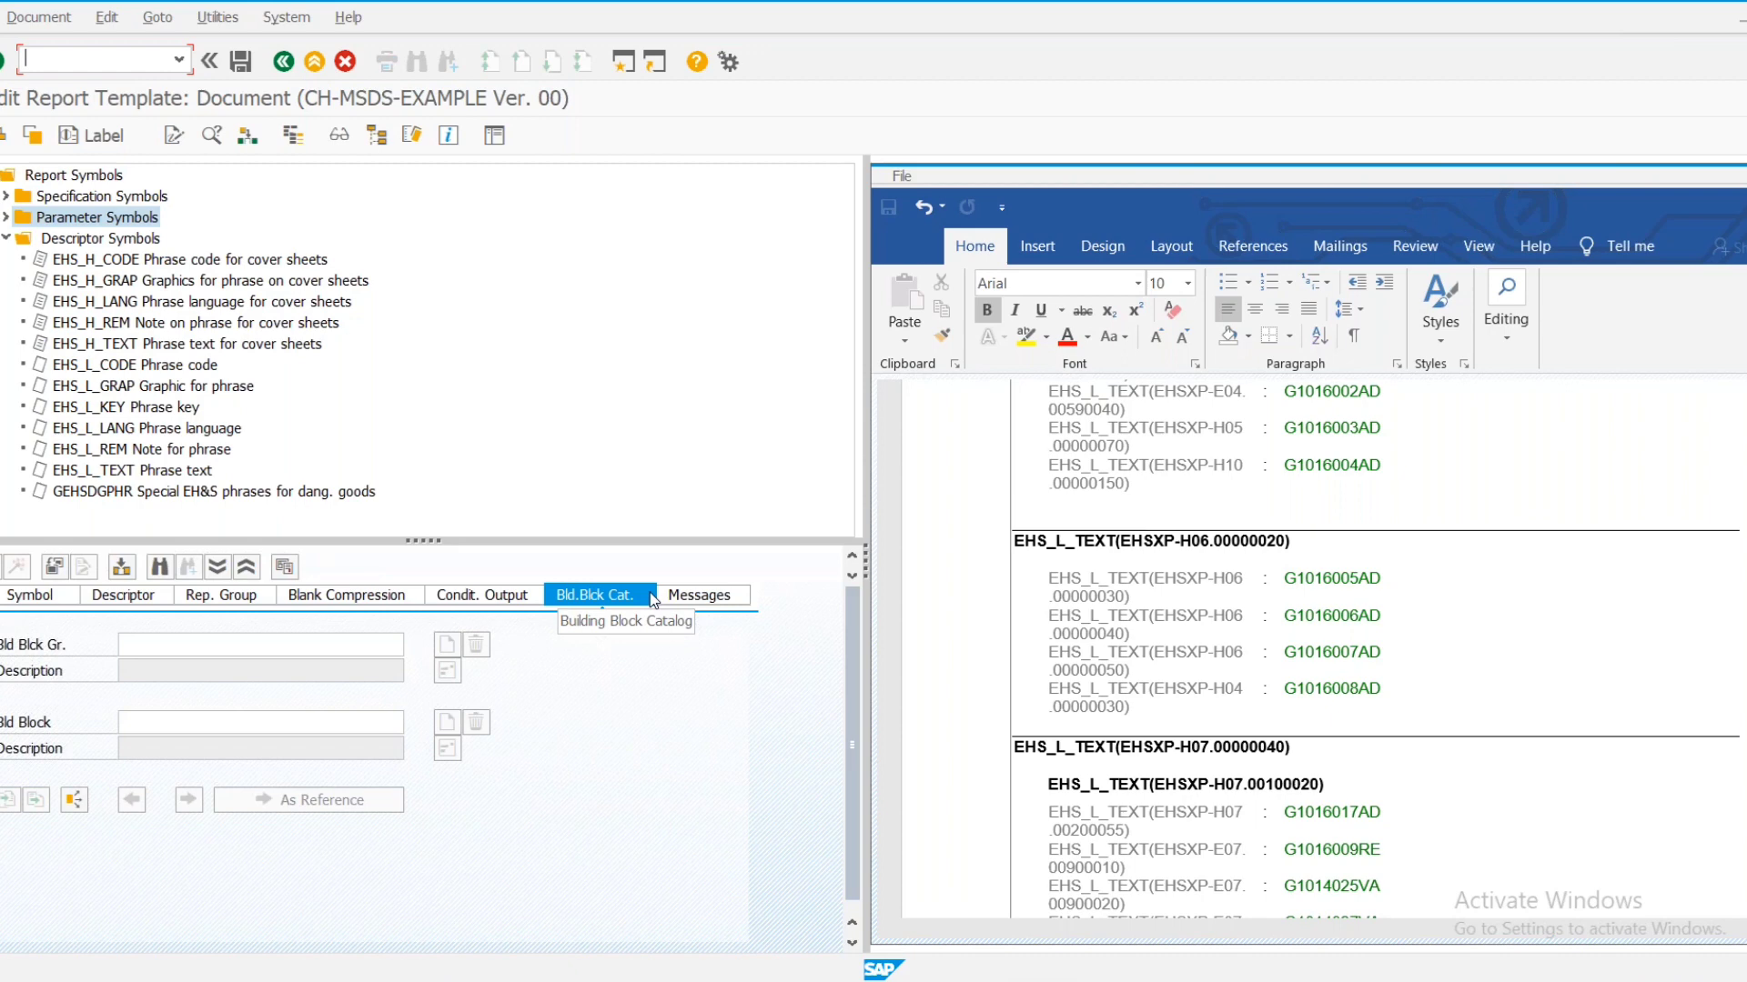
{"action": "left_click", "coordinate": [691, 605]}
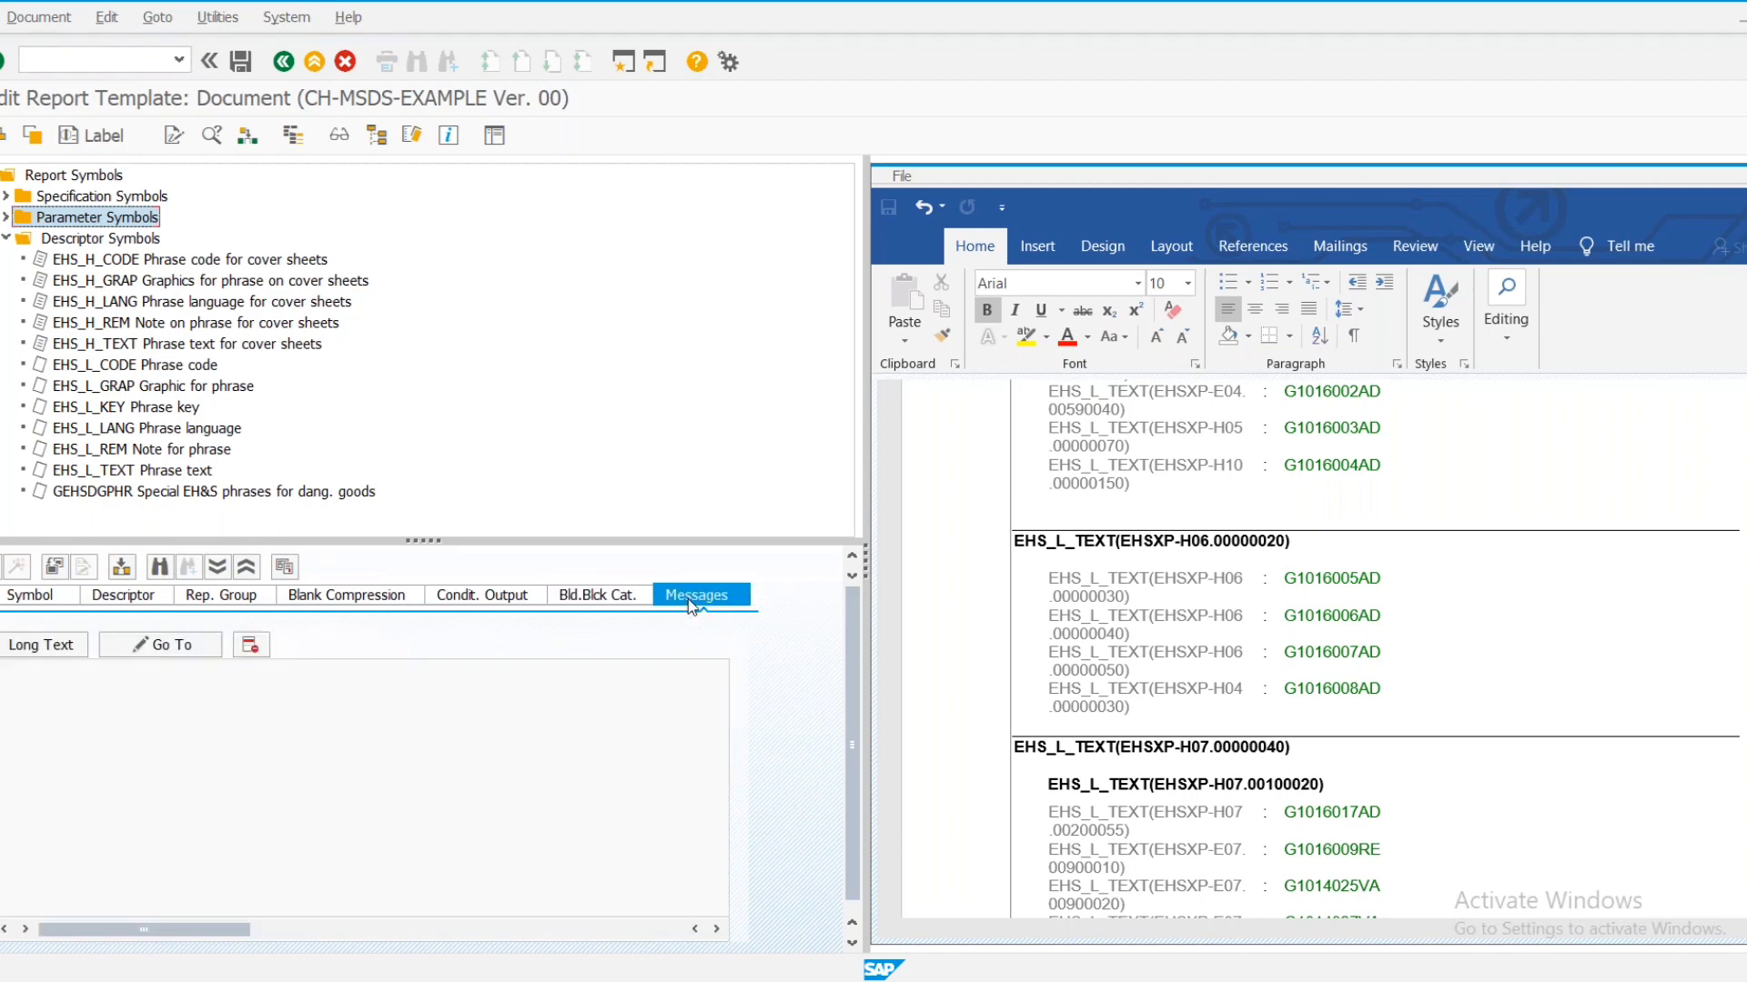
{"action": "scroll", "coordinate": [701, 610], "scroll_direction": "down", "scroll_amount": 1}
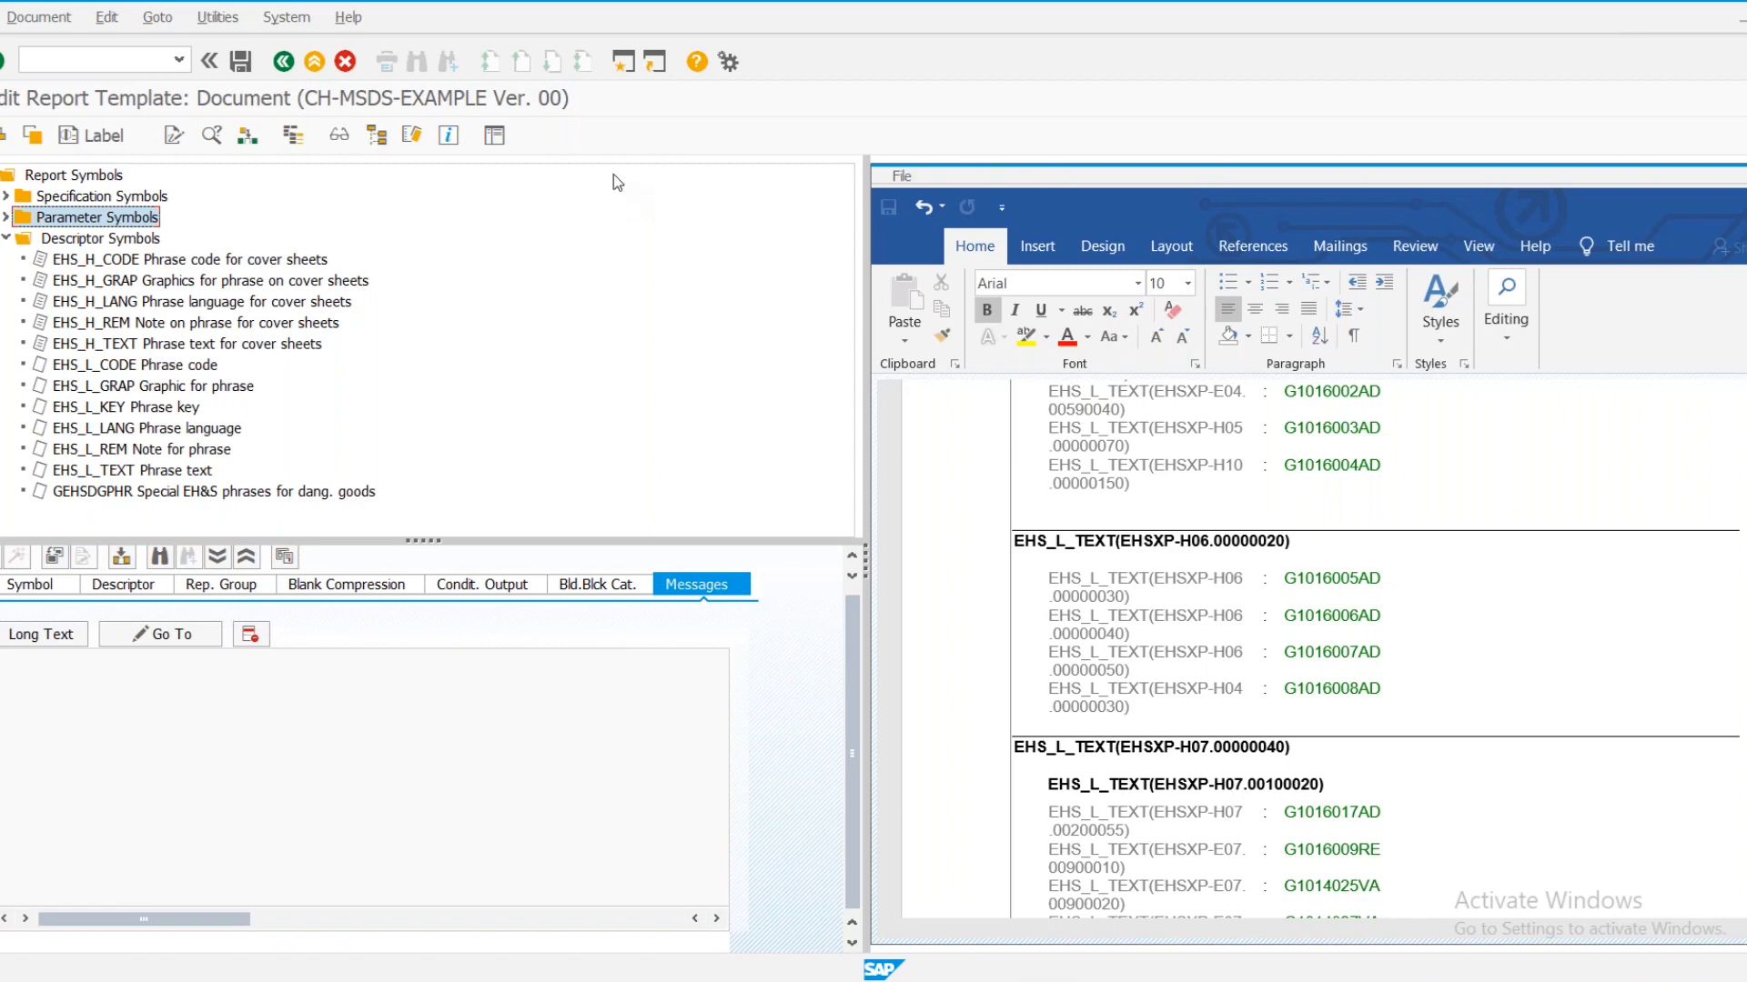
Collapse the Descriptor Symbols folder in the symbol tree
{"action": "left_click", "coordinate": [7, 238]}
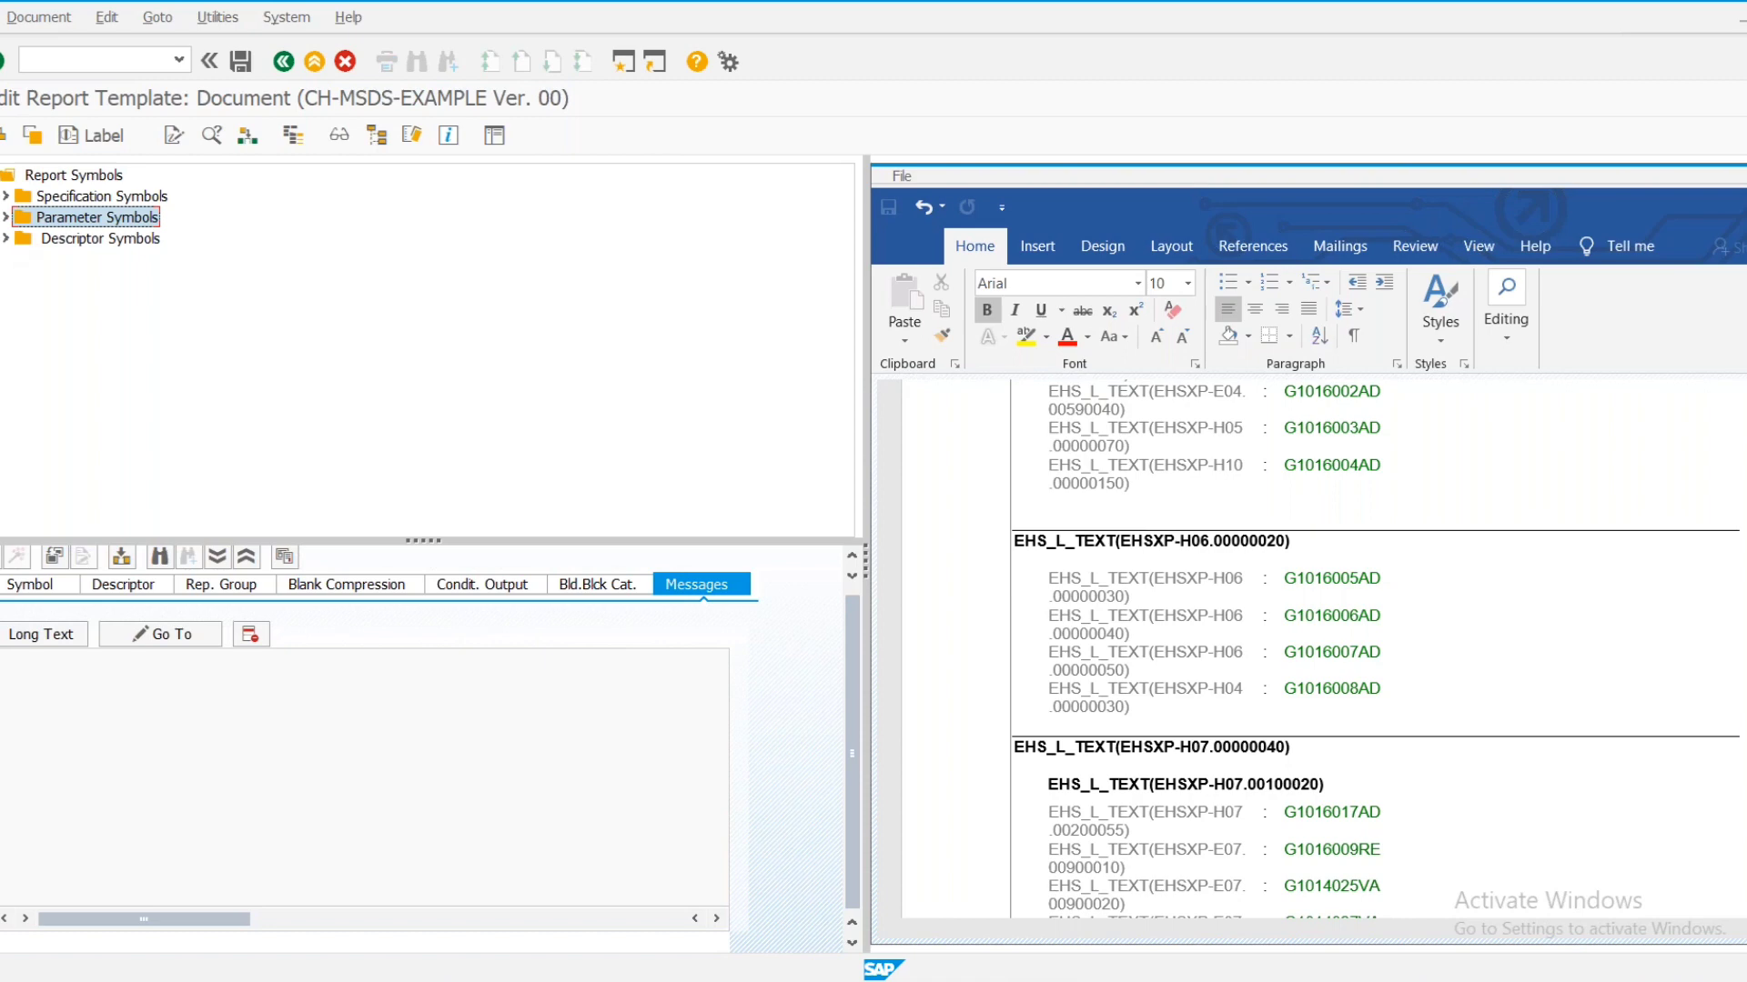
{"action": "left_click", "coordinate": [38, 56]}
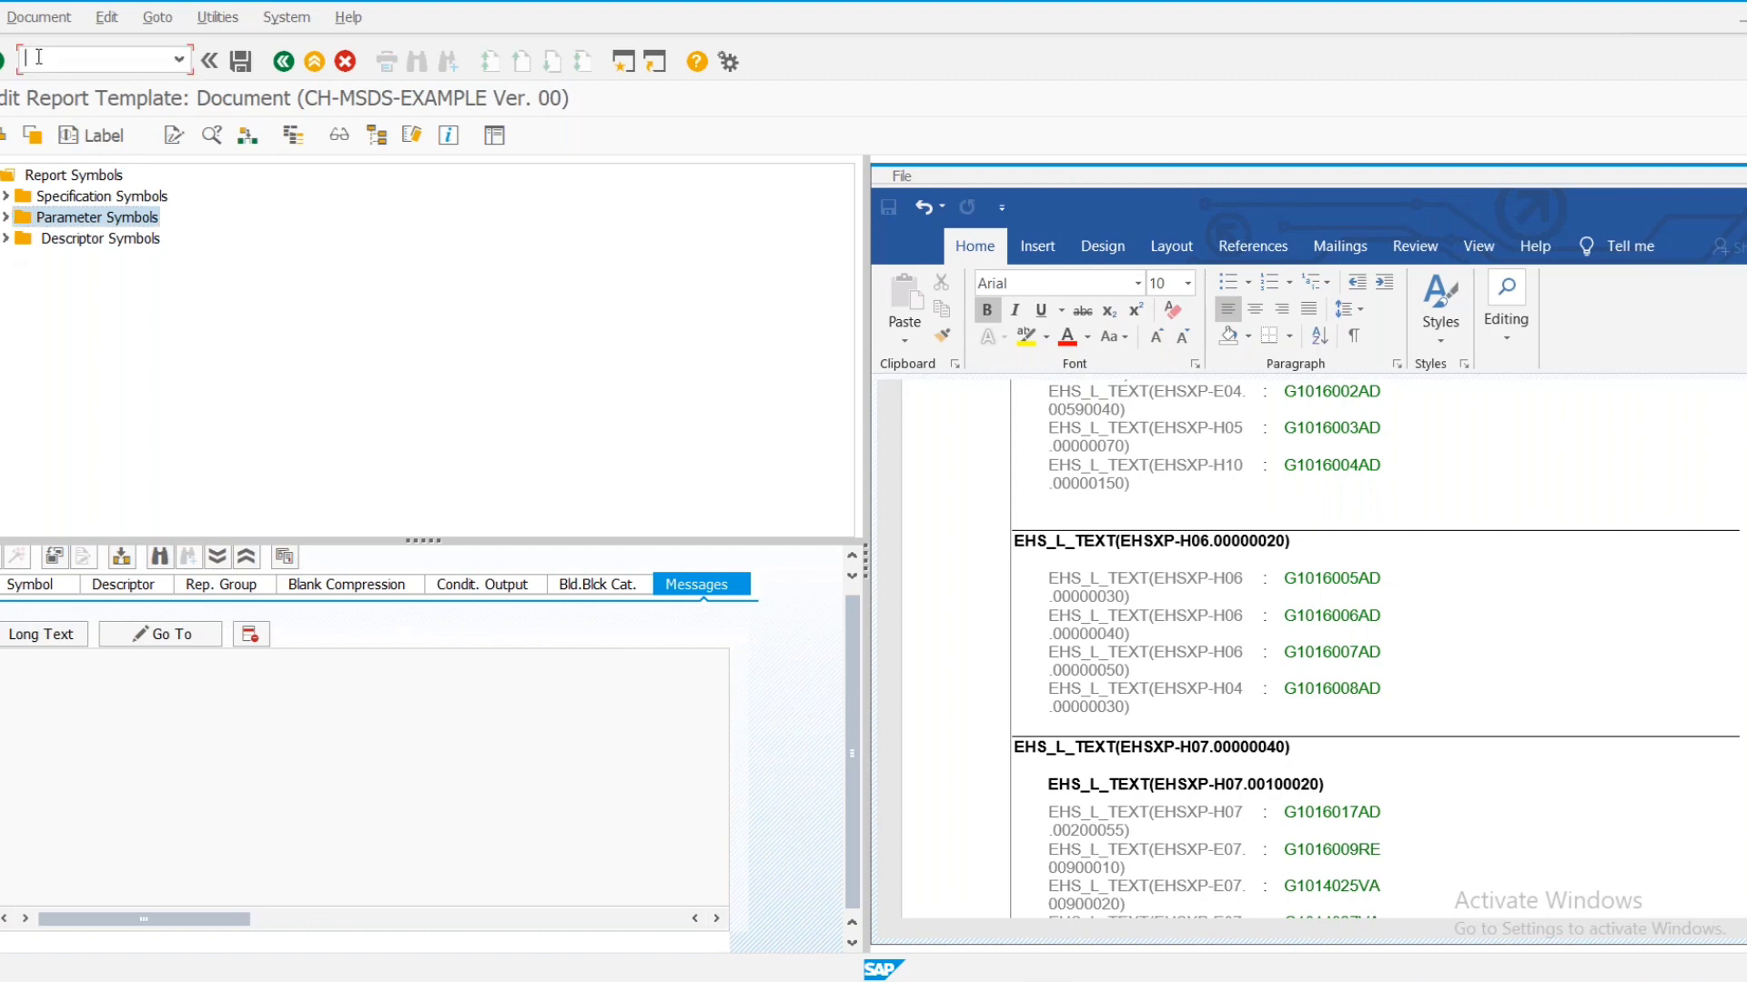
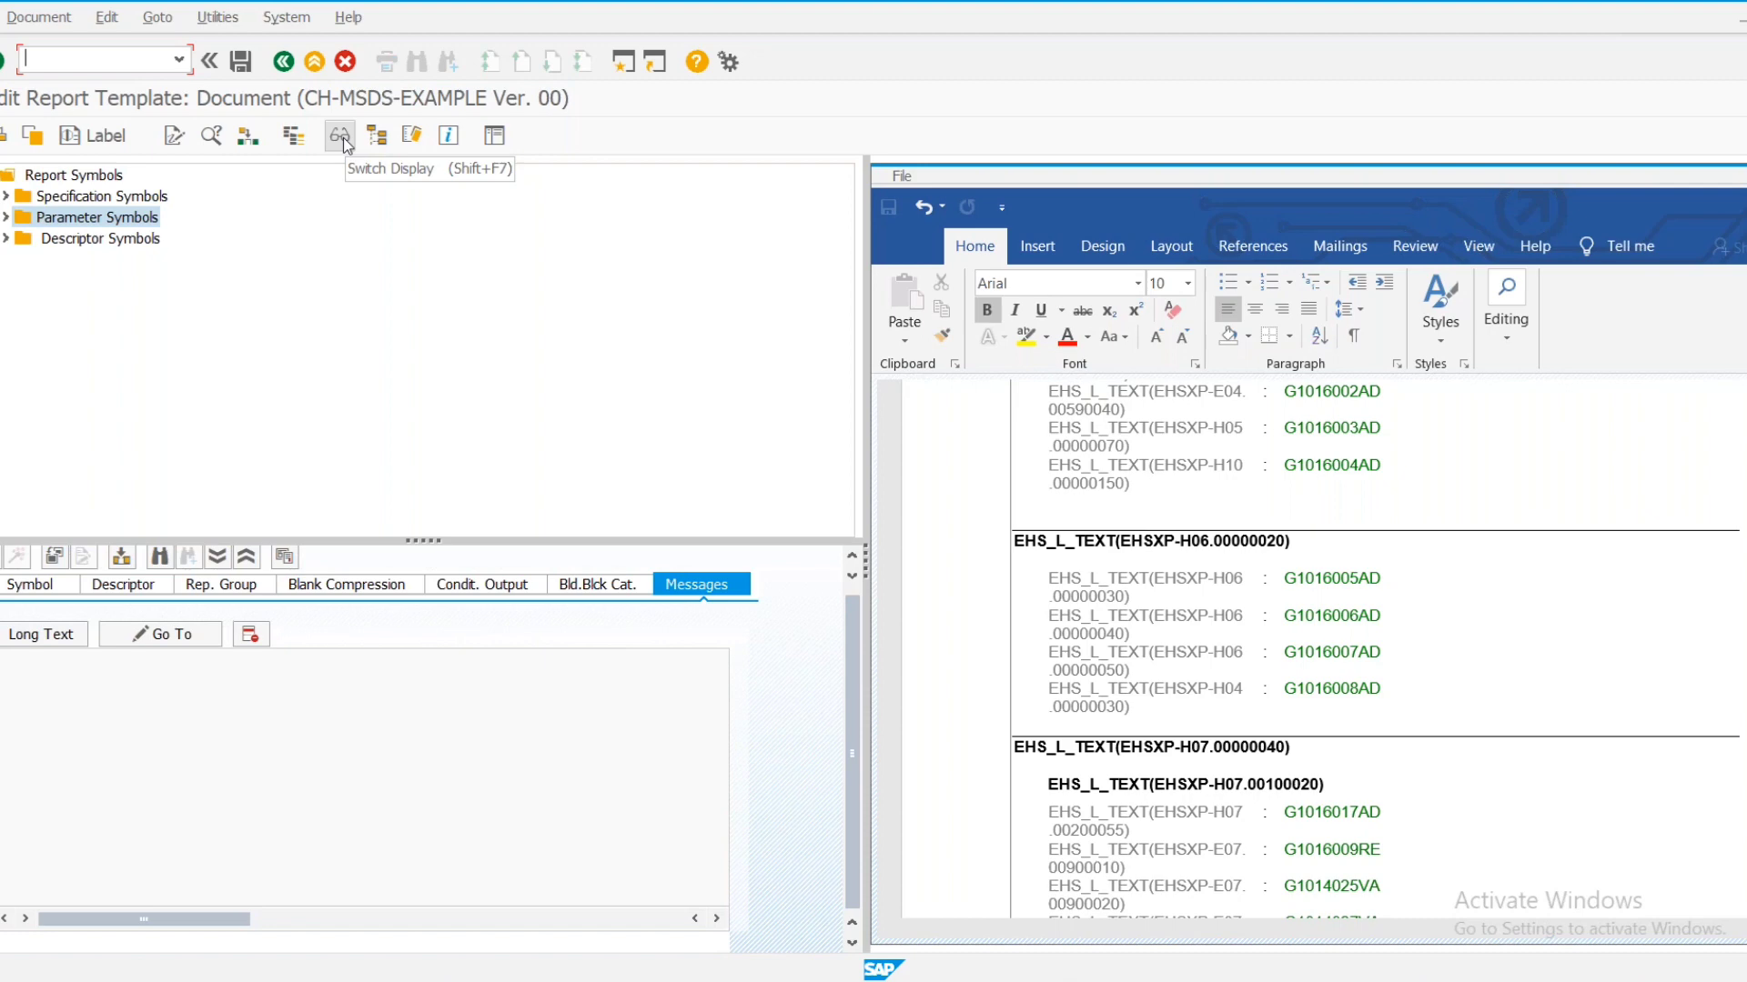
Show the template's raw symbol codes, scroll through them, then switch back to descriptor names
{"action": "left_click", "coordinate": [343, 144]}
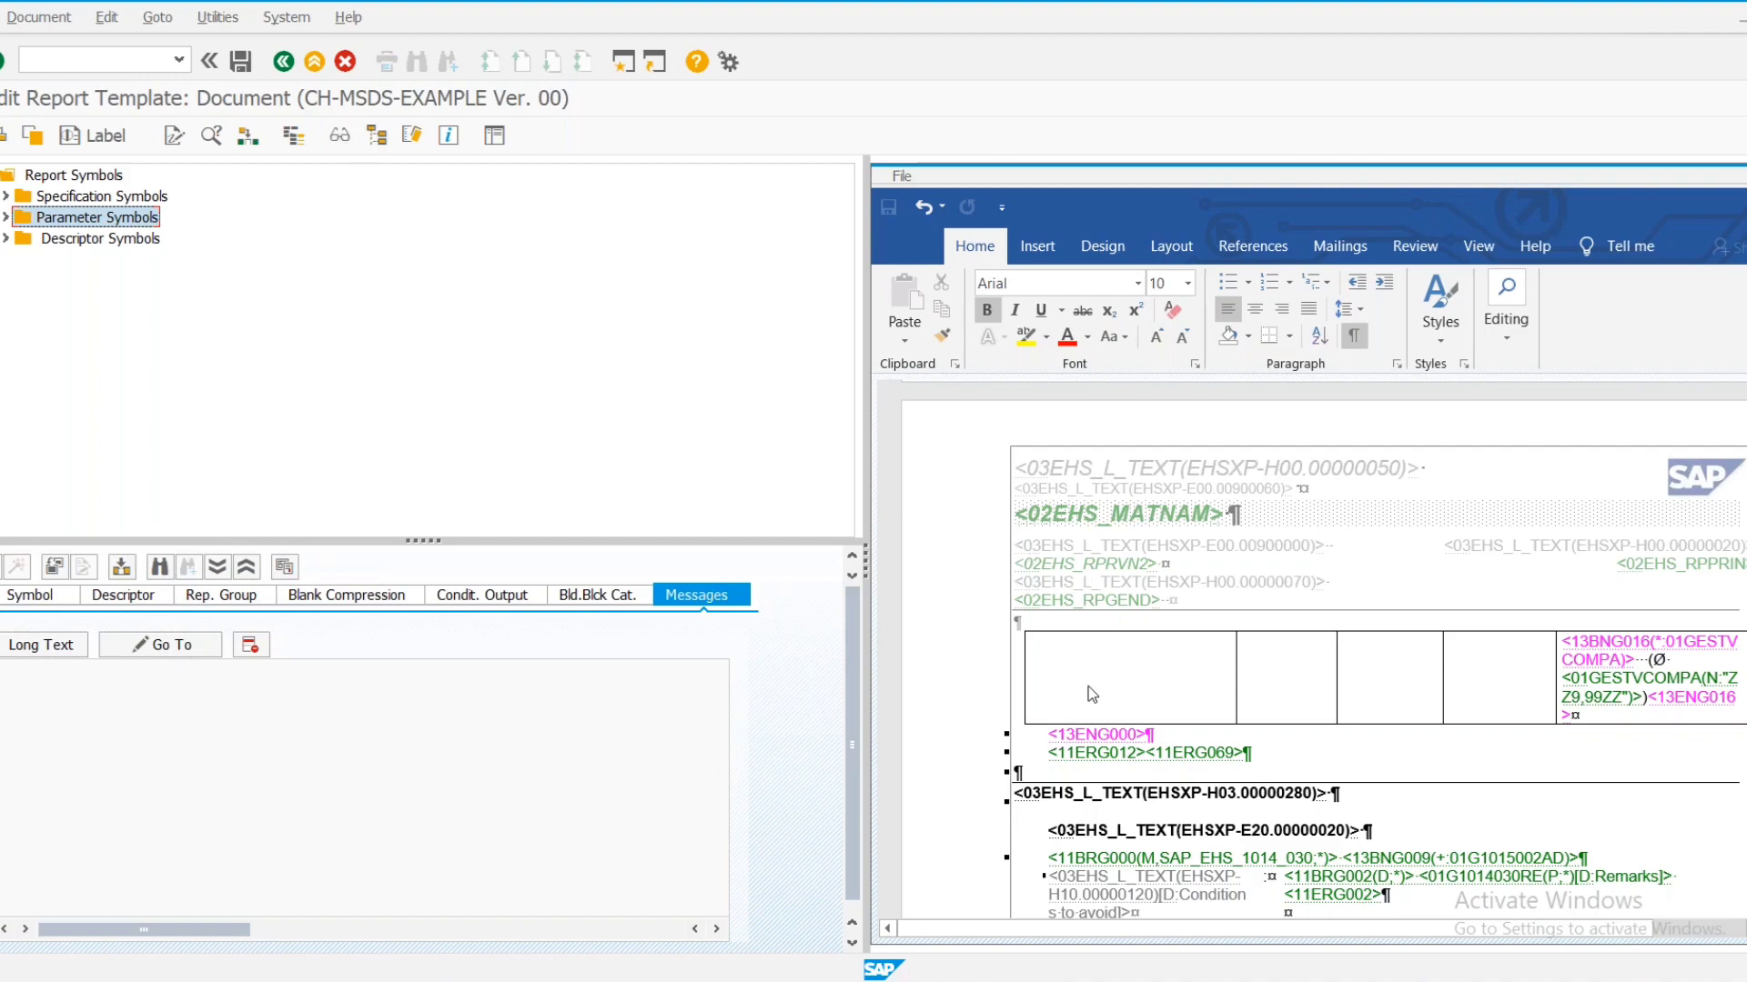
{"action": "scroll", "coordinate": [1091, 694], "scroll_direction": "down", "scroll_amount": 10}
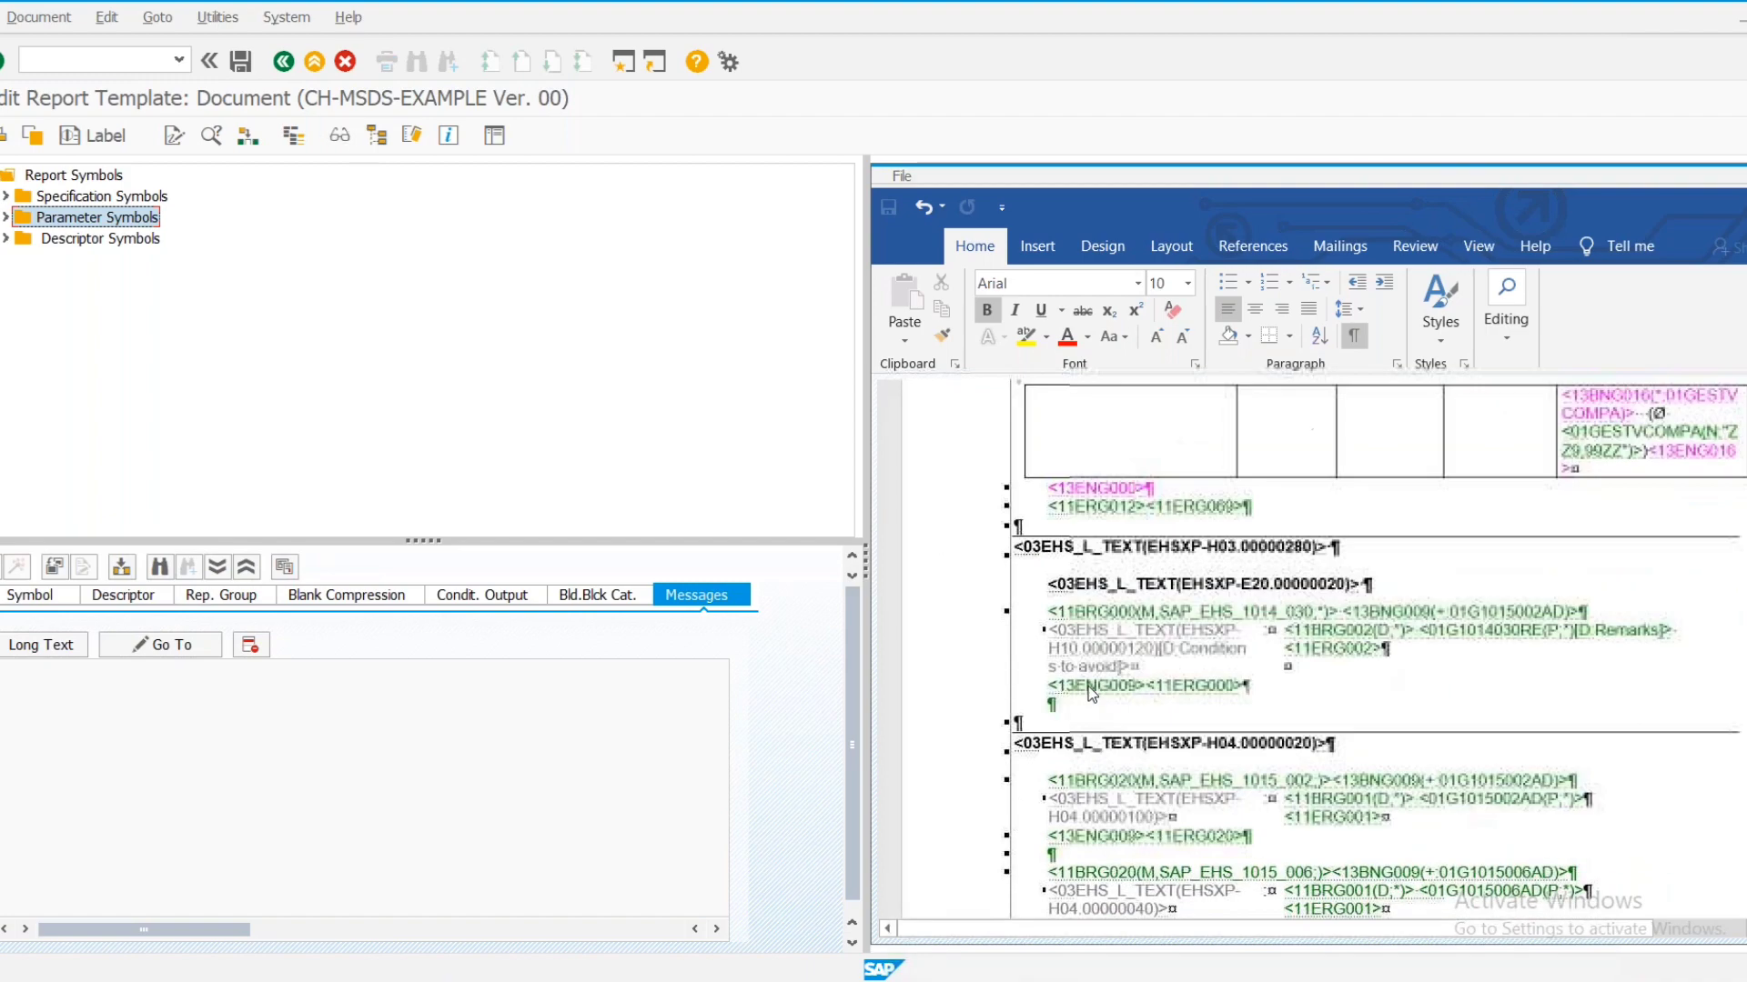
{"action": "scroll", "coordinate": [1088, 686], "scroll_direction": "down", "scroll_amount": 10}
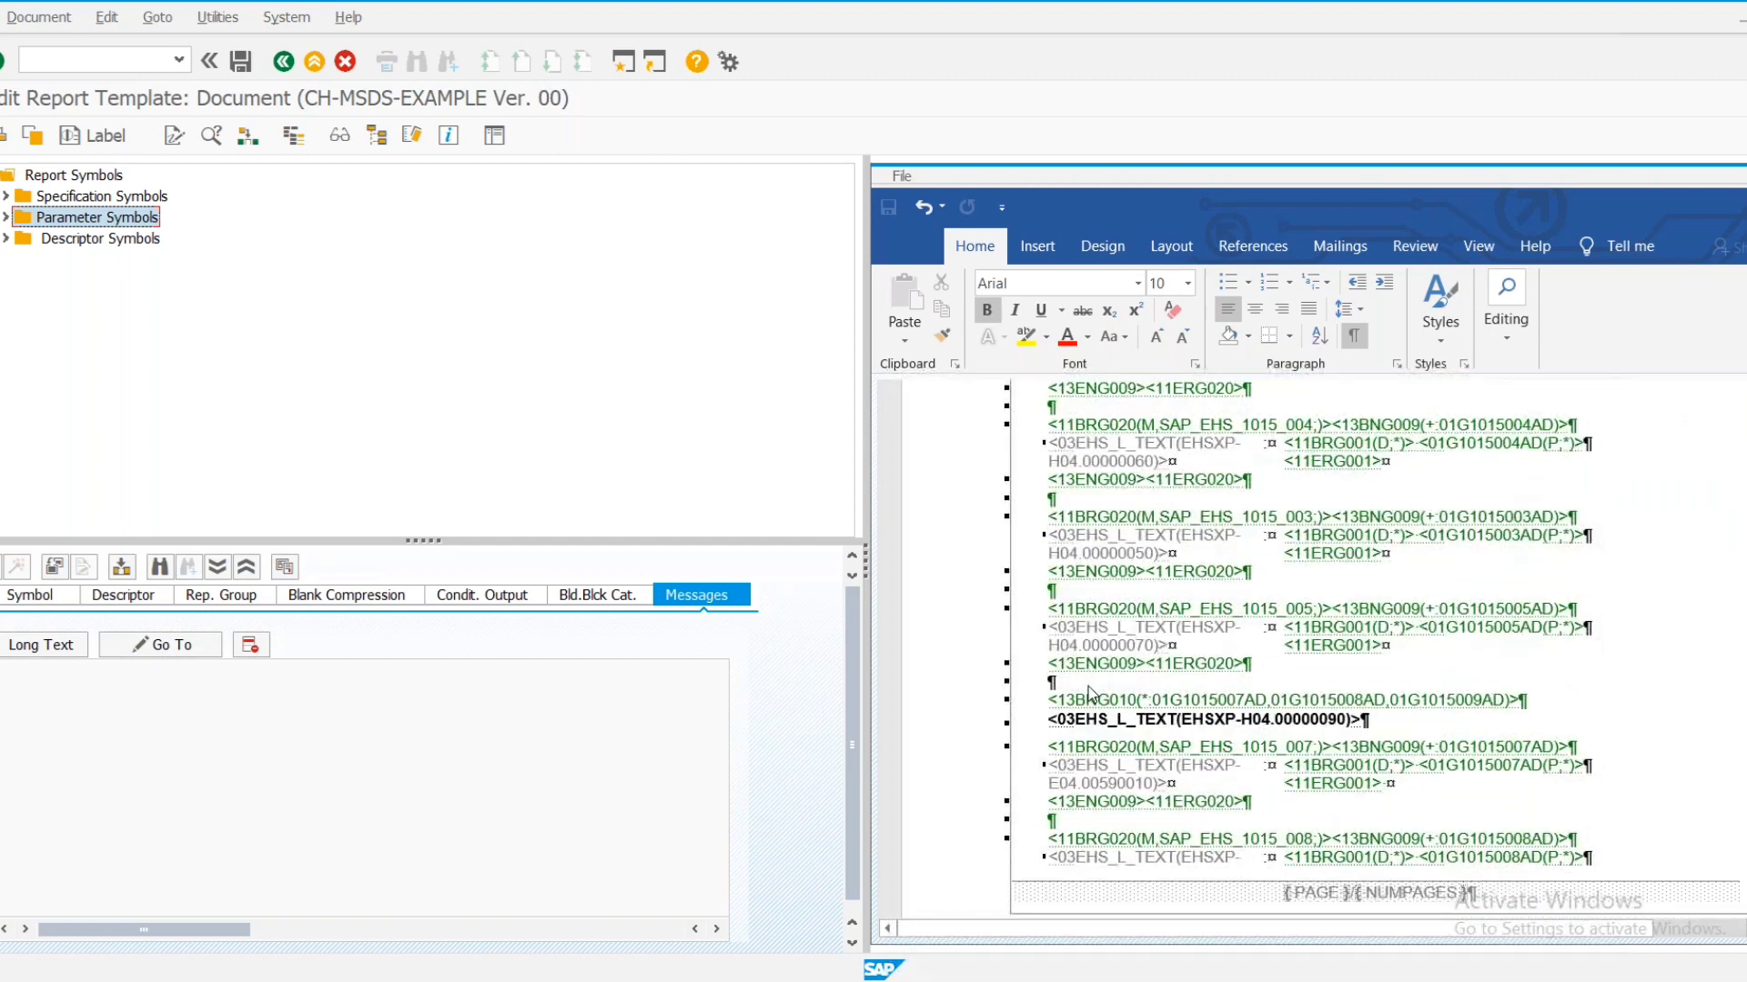
{"action": "left_click", "coordinate": [342, 136]}
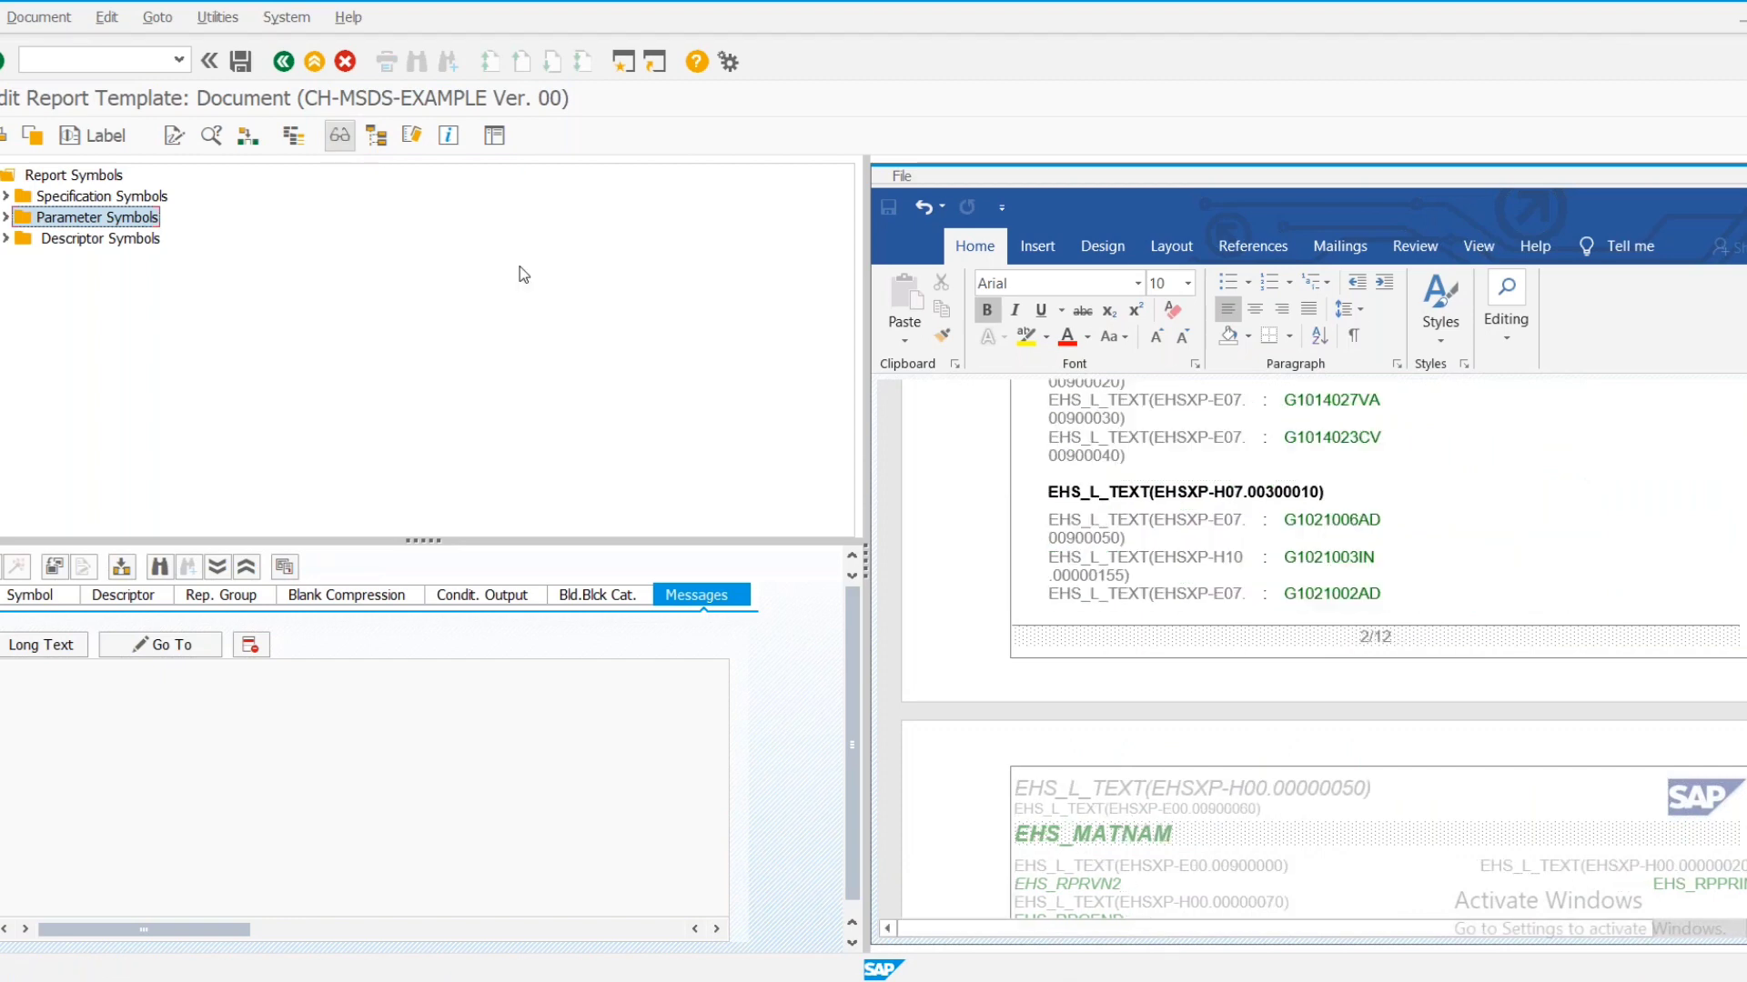
{"action": "scroll", "coordinate": [1166, 614], "scroll_direction": "down", "scroll_amount": 6}
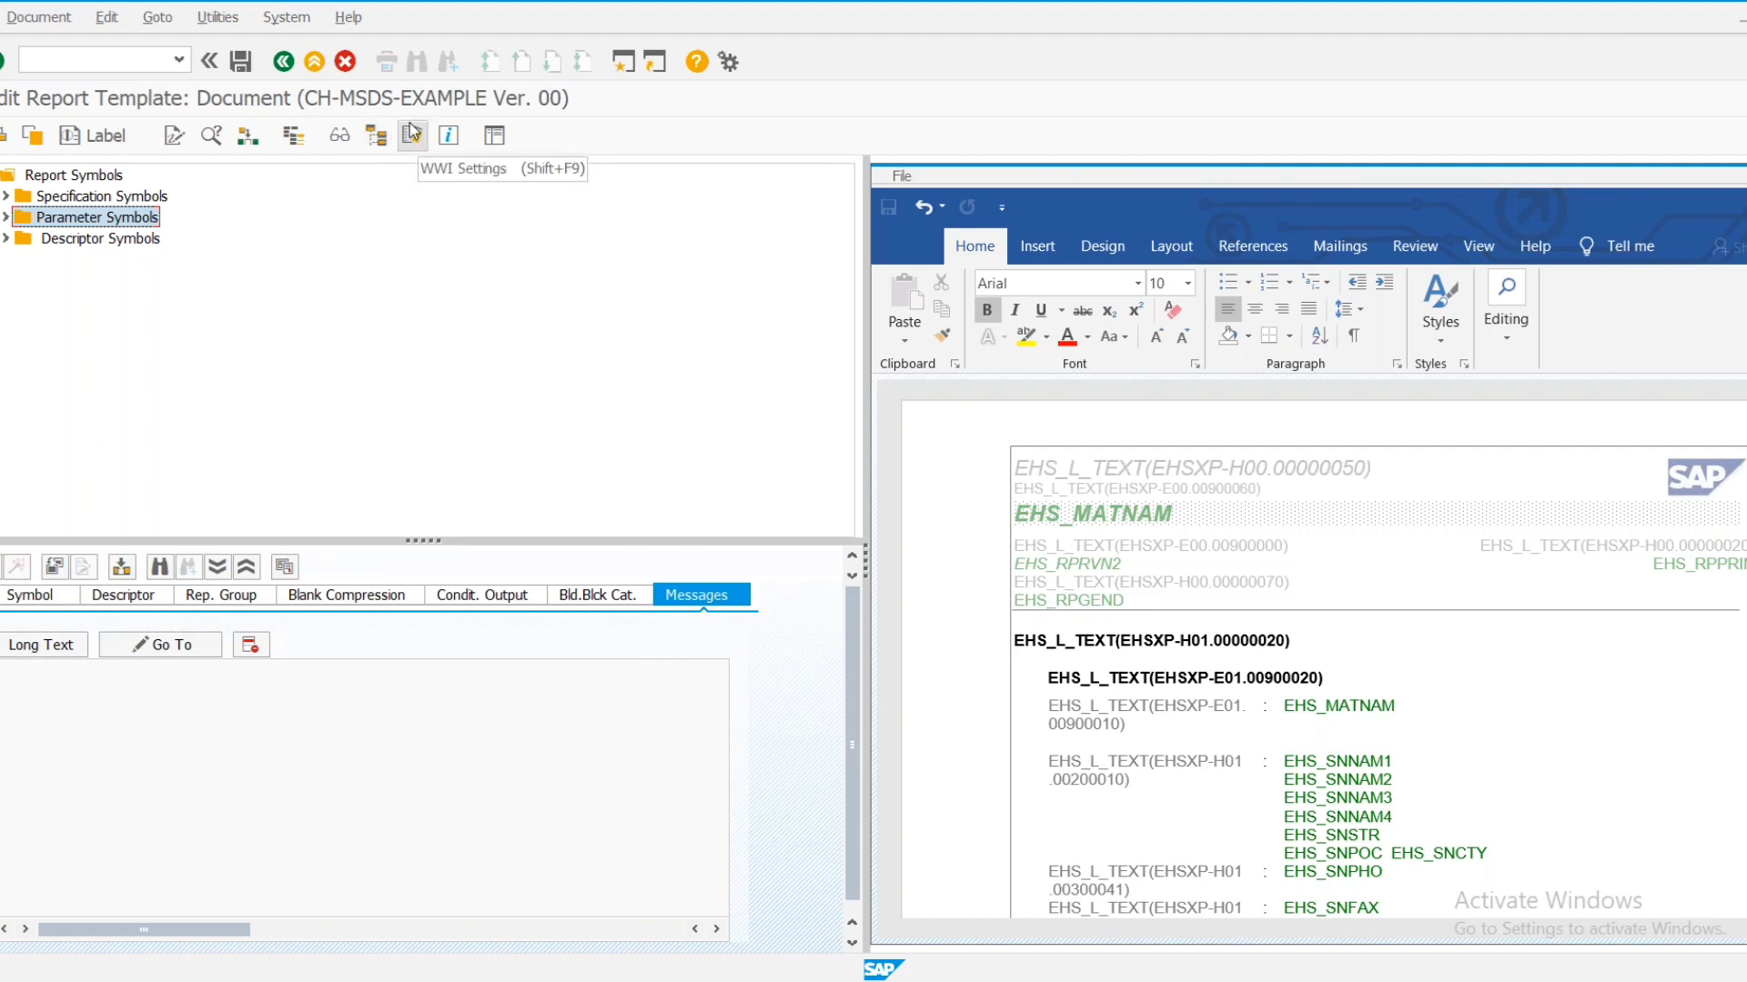
Open the template's WWI Settings and move the dialog up and to the left
{"action": "left_click", "coordinate": [411, 136]}
{"action": "left_click", "coordinate": [409, 136]}
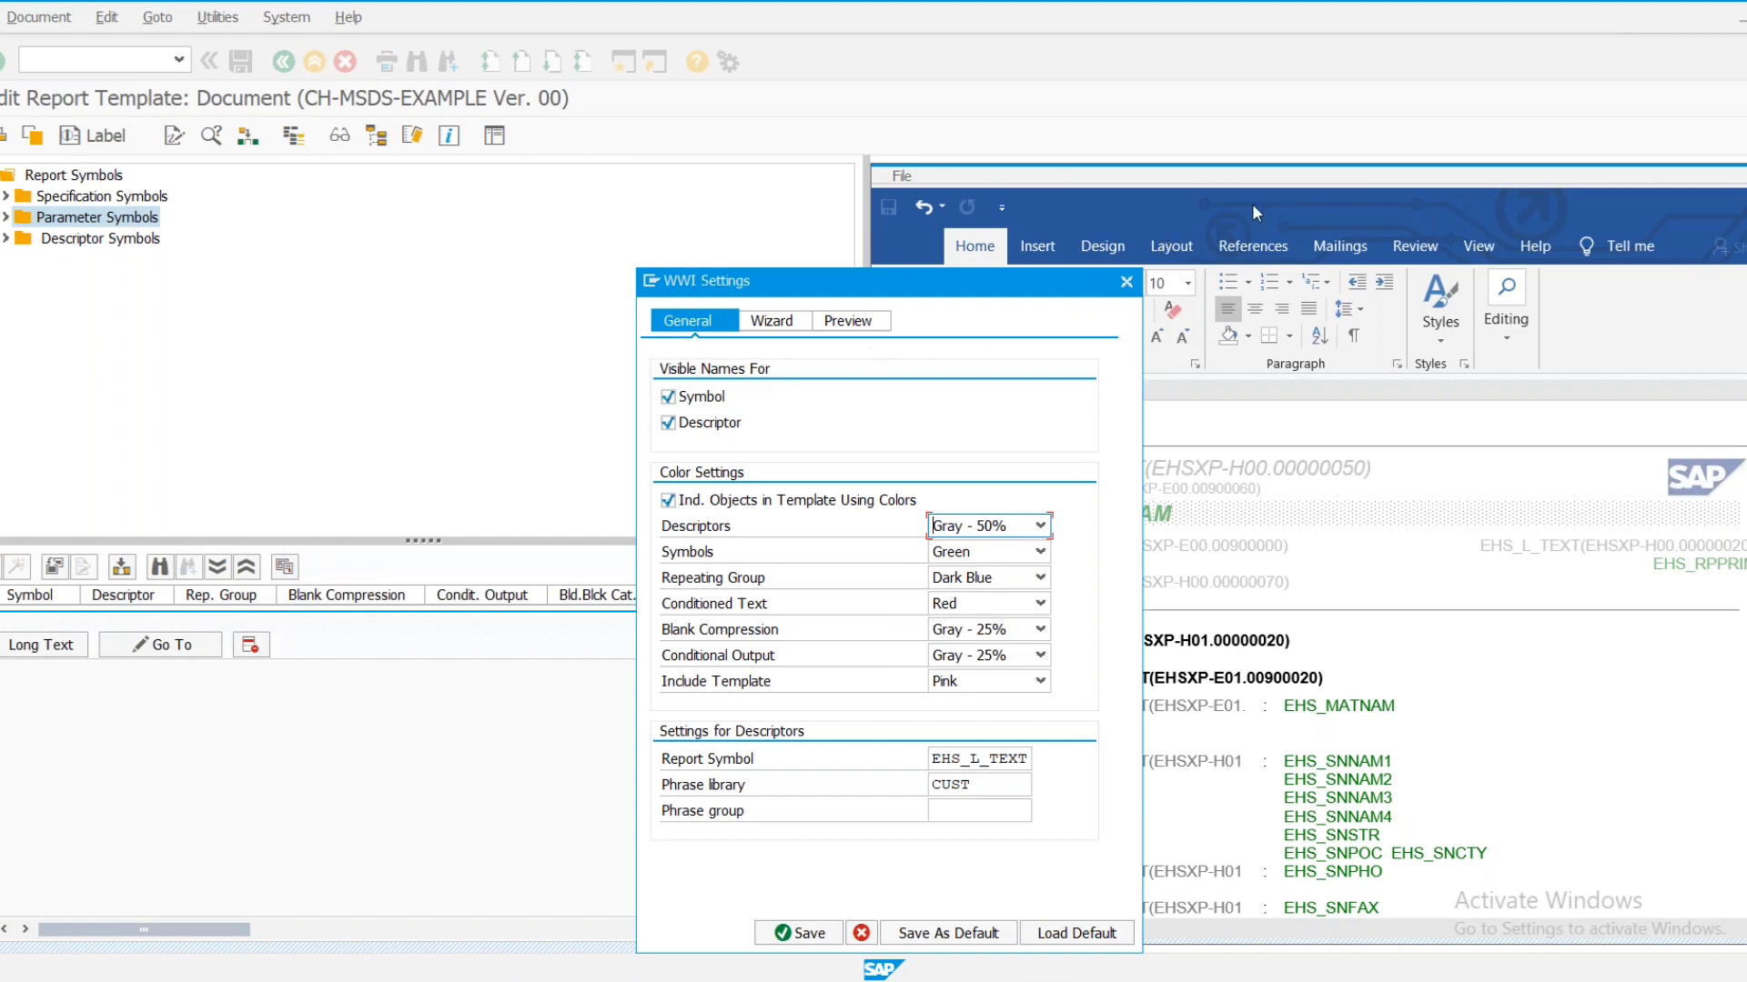
{"action": "left_click", "coordinate": [1334, 171]}
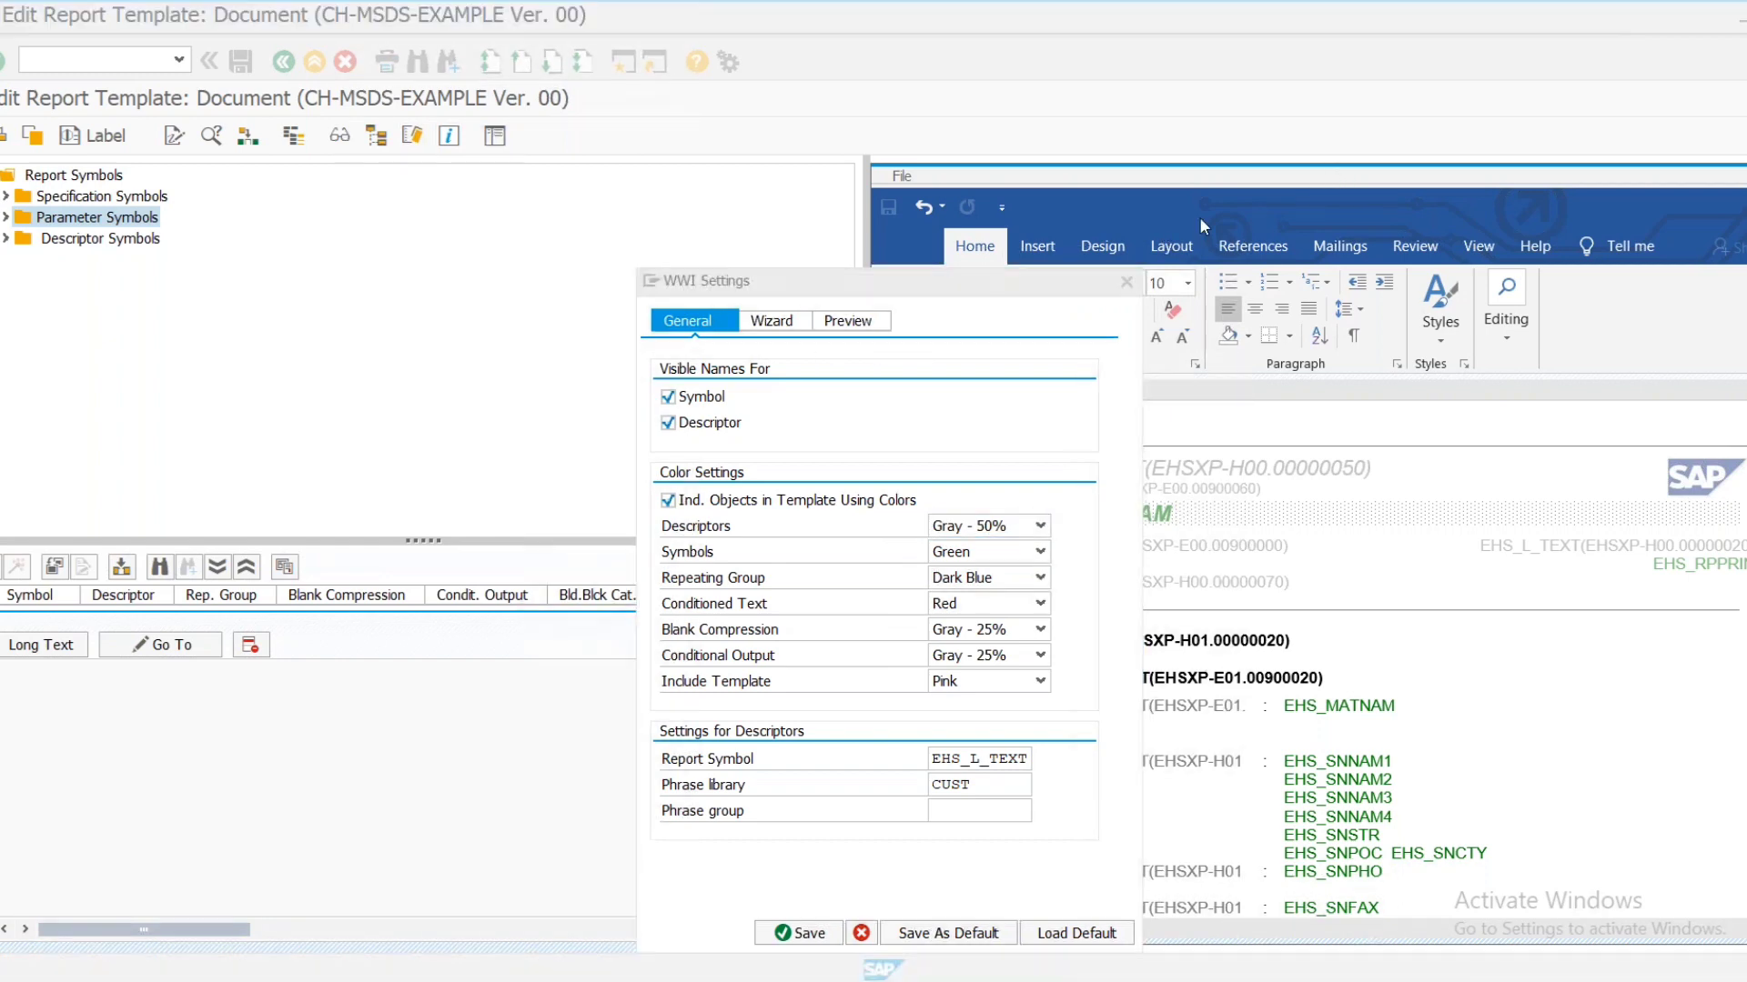
{"action": "left_click_drag", "start_coordinate": [817, 287], "coordinate": [661, 202]}
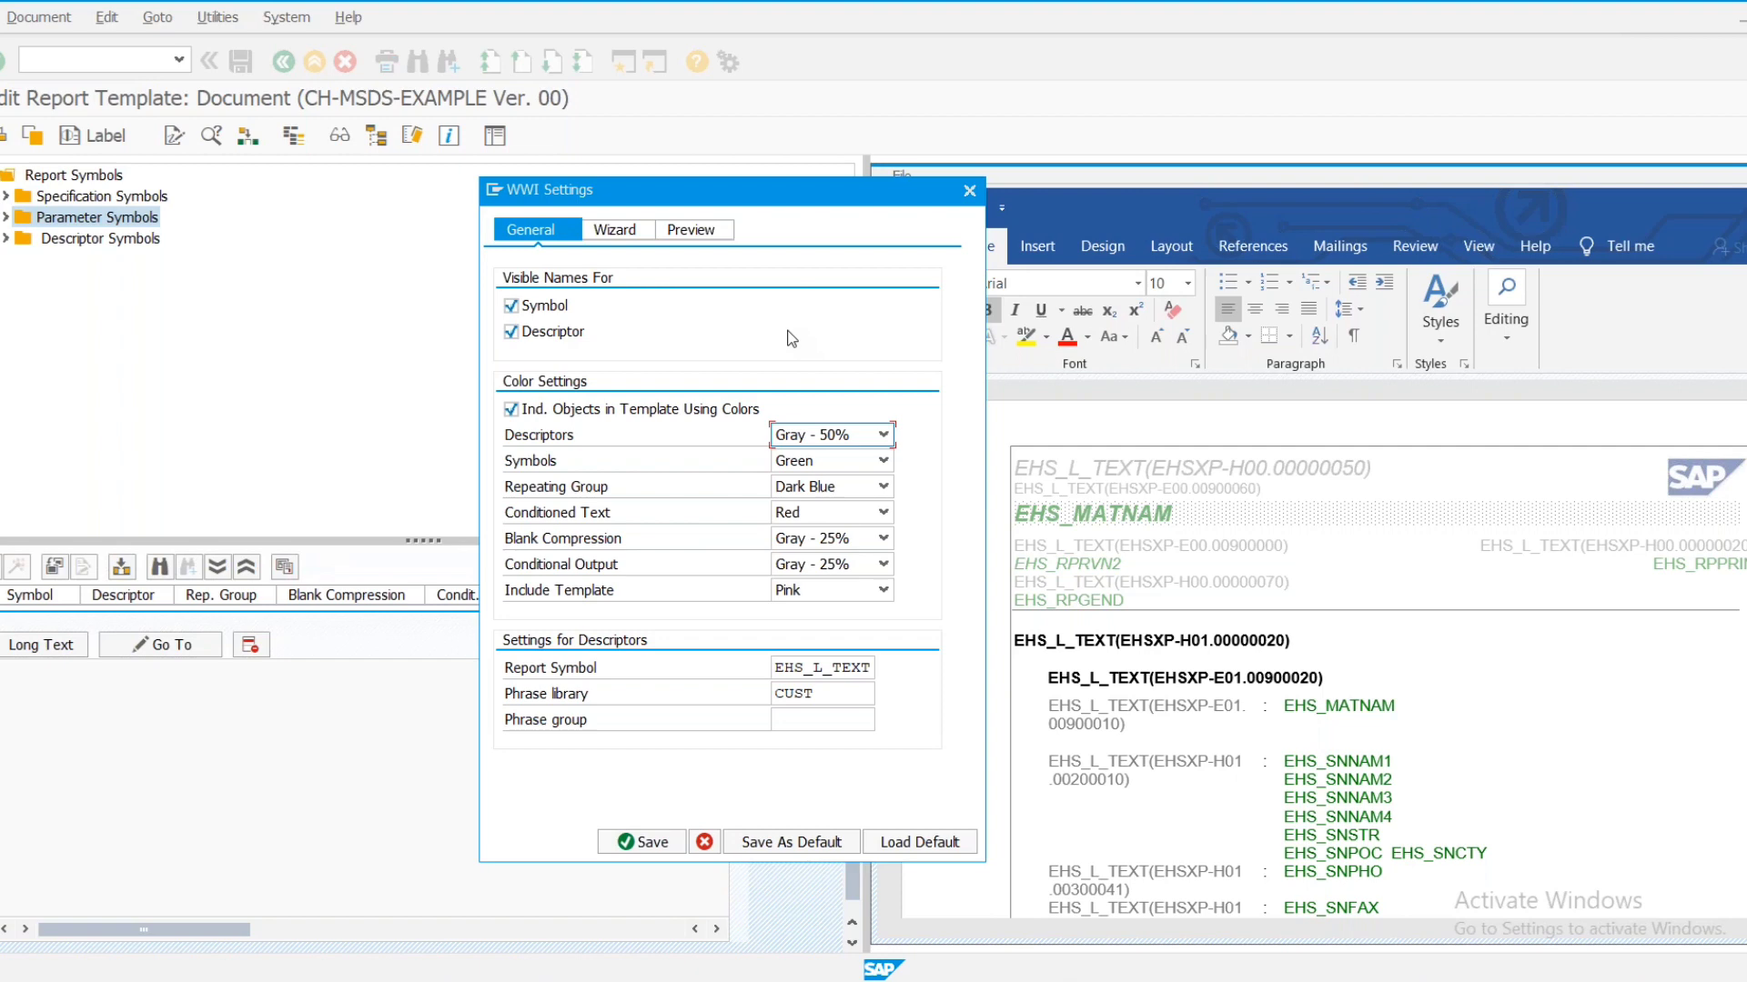
Close the WWI Settings to return to the CH-MSDS-EXAMPLE template document
{"action": "left_click", "coordinate": [968, 192]}
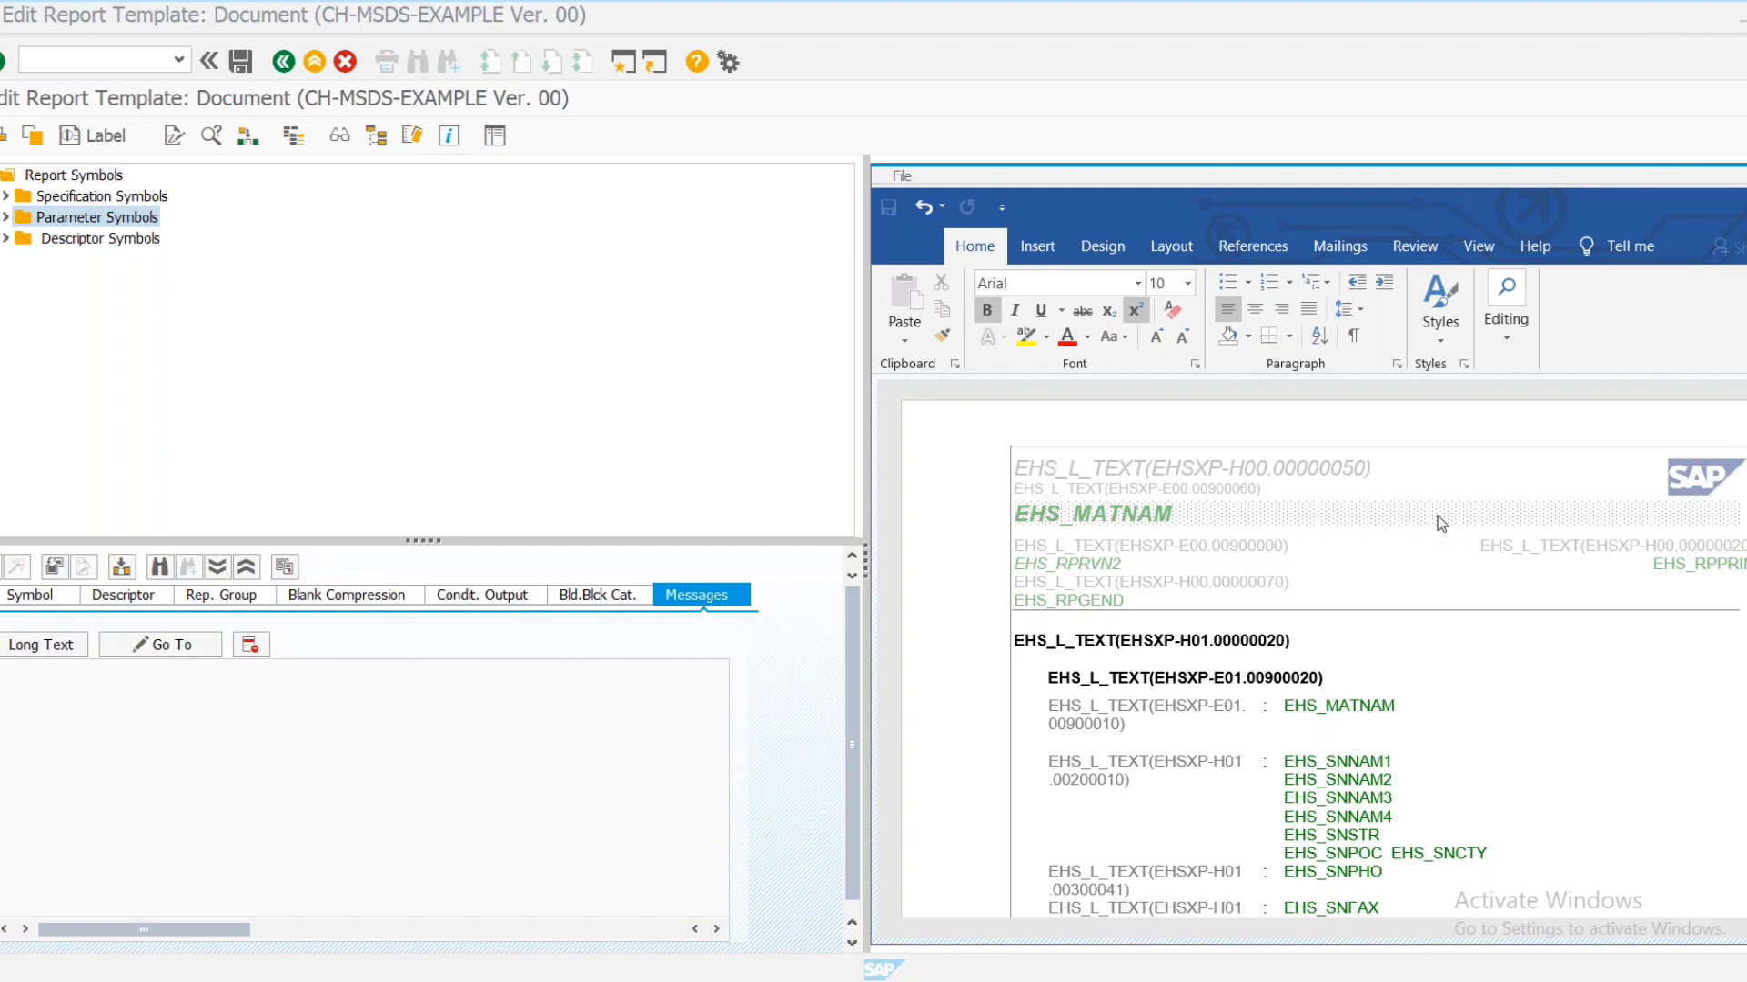
Start transaction /NCG50 to reach the Report Management initial screen
{"action": "left_click", "coordinate": [71, 57]}
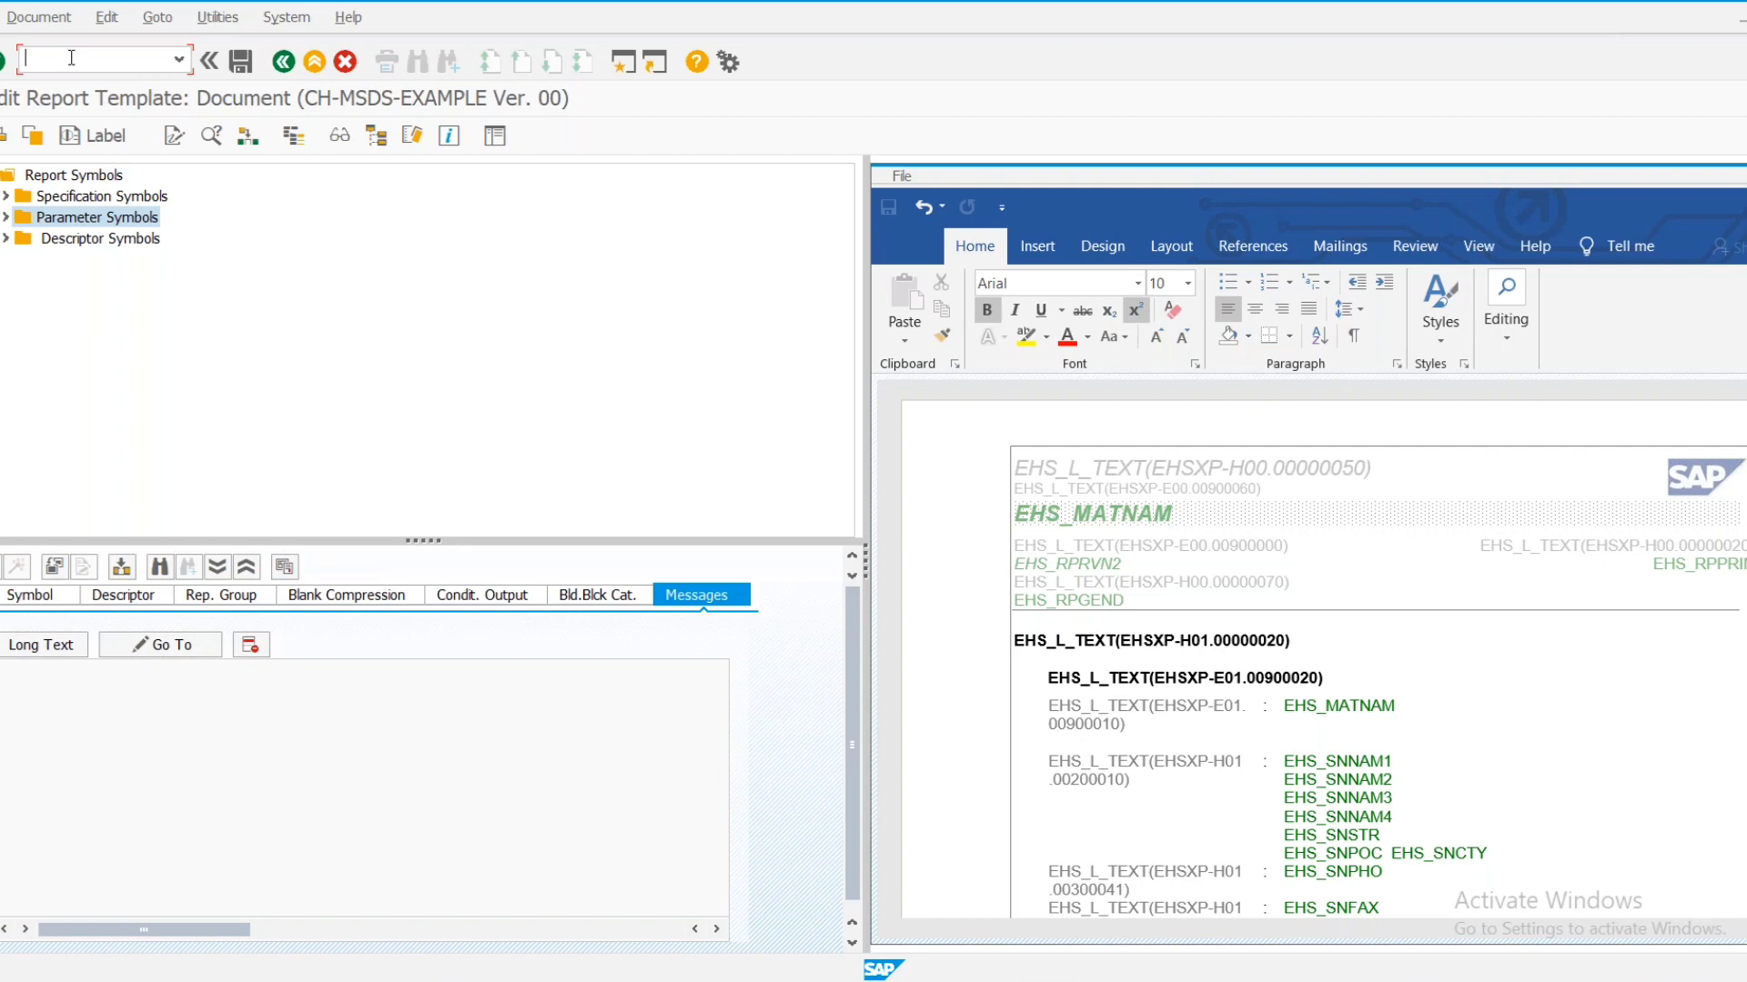
{"action": "type", "text": "/NCG50"}
{"action": "key", "text": "Return"}
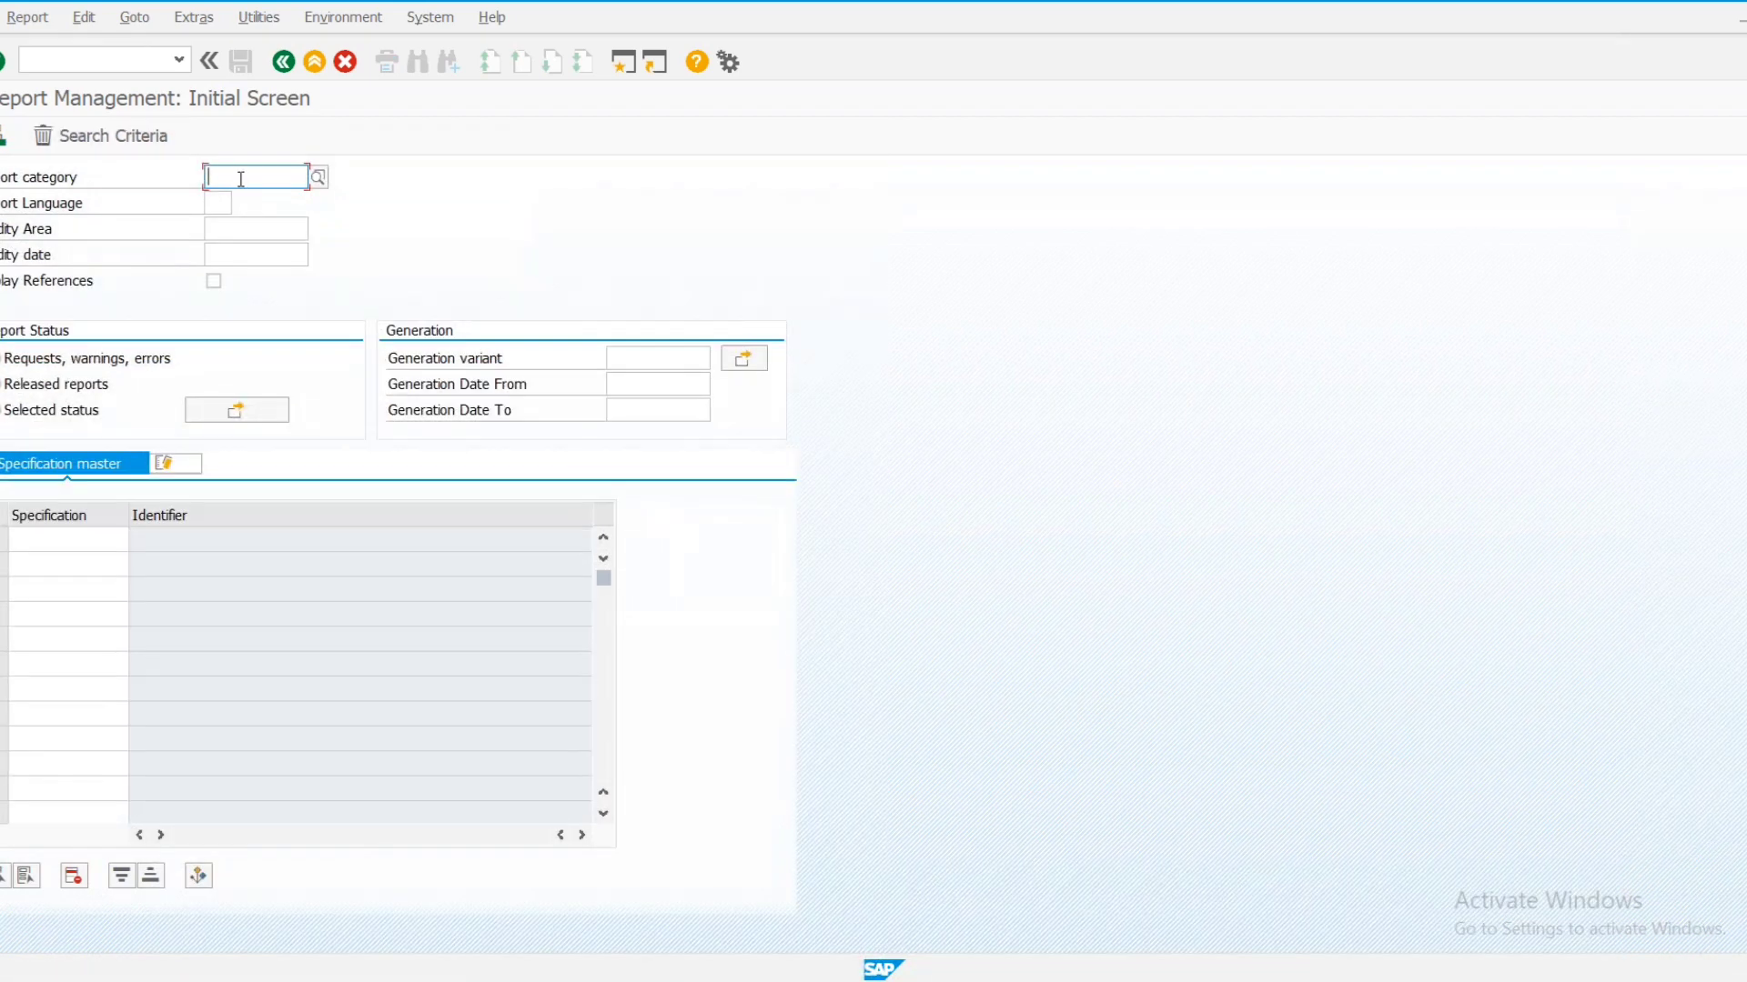
Run the report search with no criteria, confirming the search without parameters
{"action": "key", "text": "F8"}
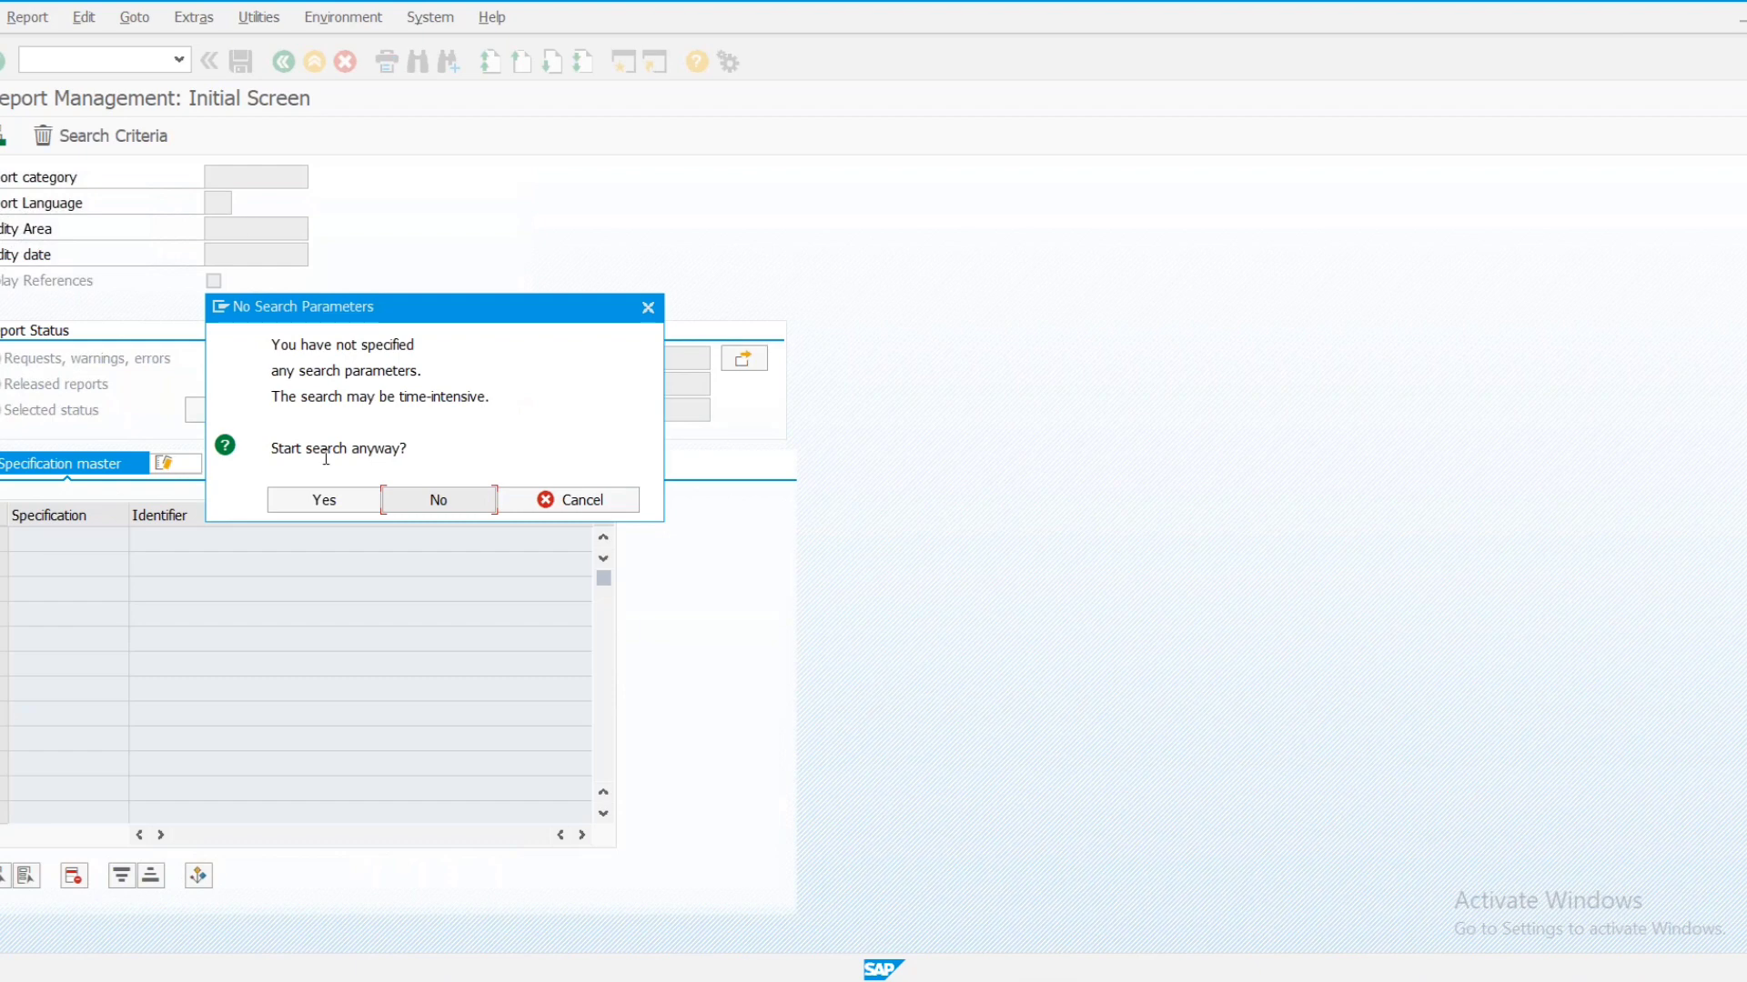
{"action": "left_click", "coordinate": [321, 505]}
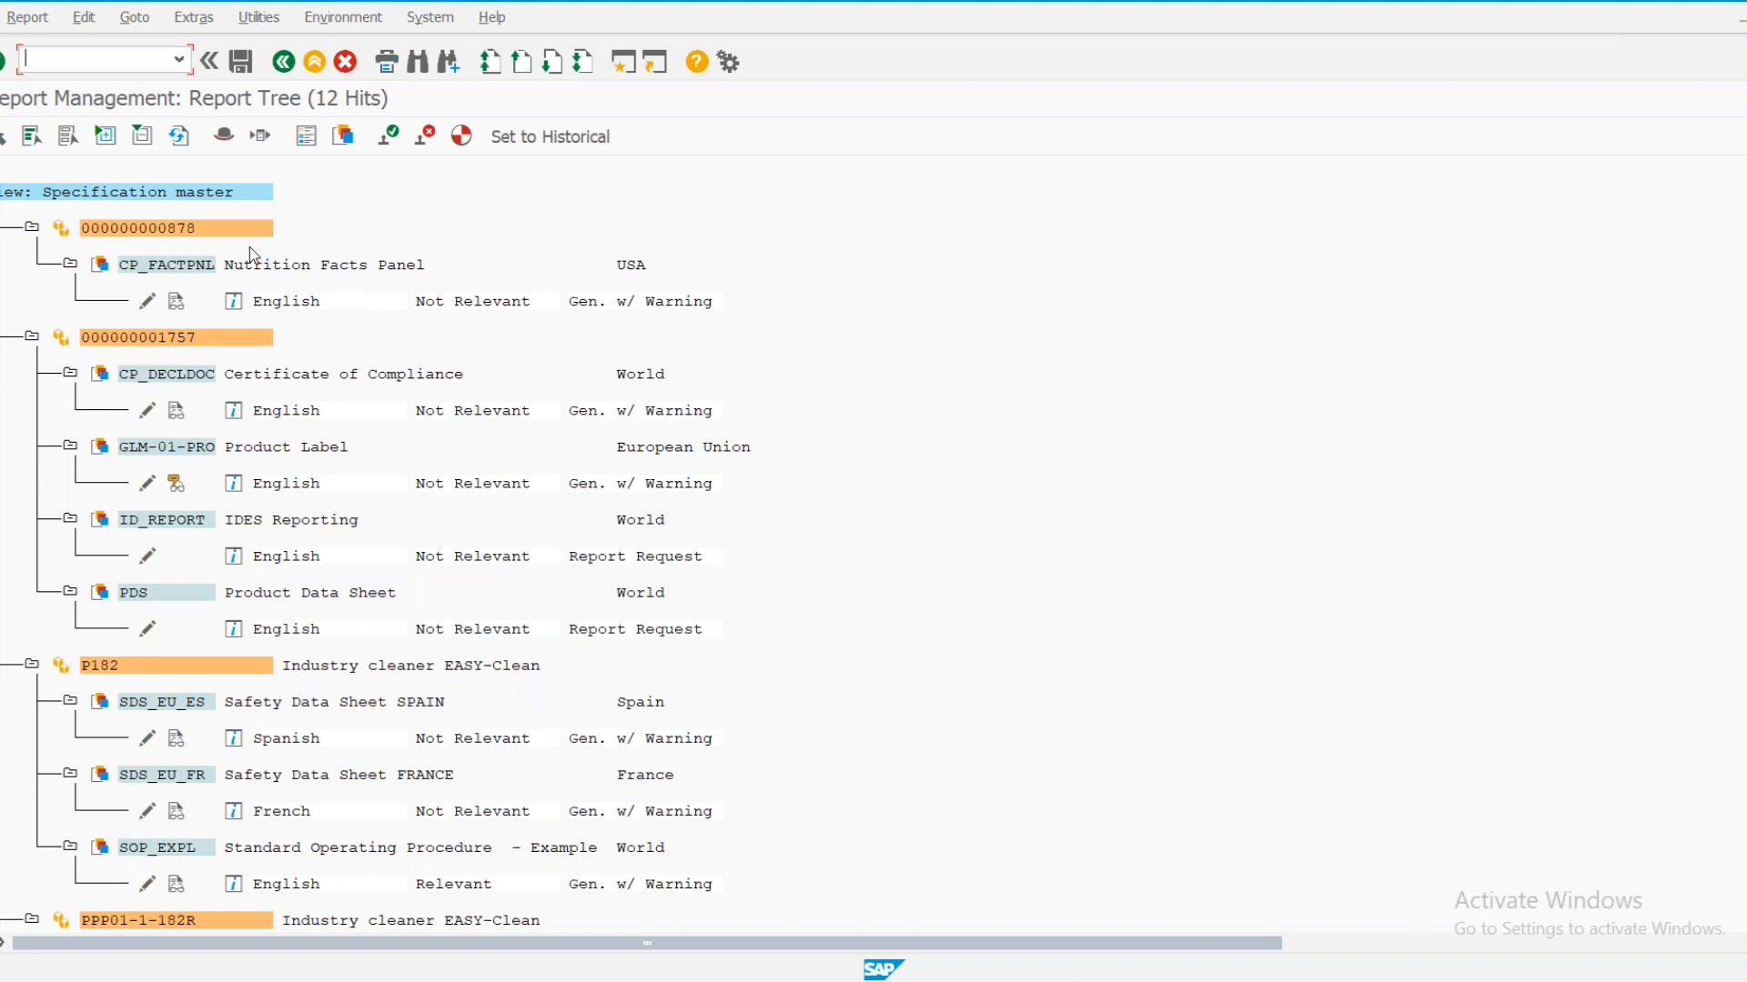
Display the English Nutrition Facts Panel with sales organization 0006 USA Philadelphia as initiator
{"action": "left_click", "coordinate": [177, 302]}
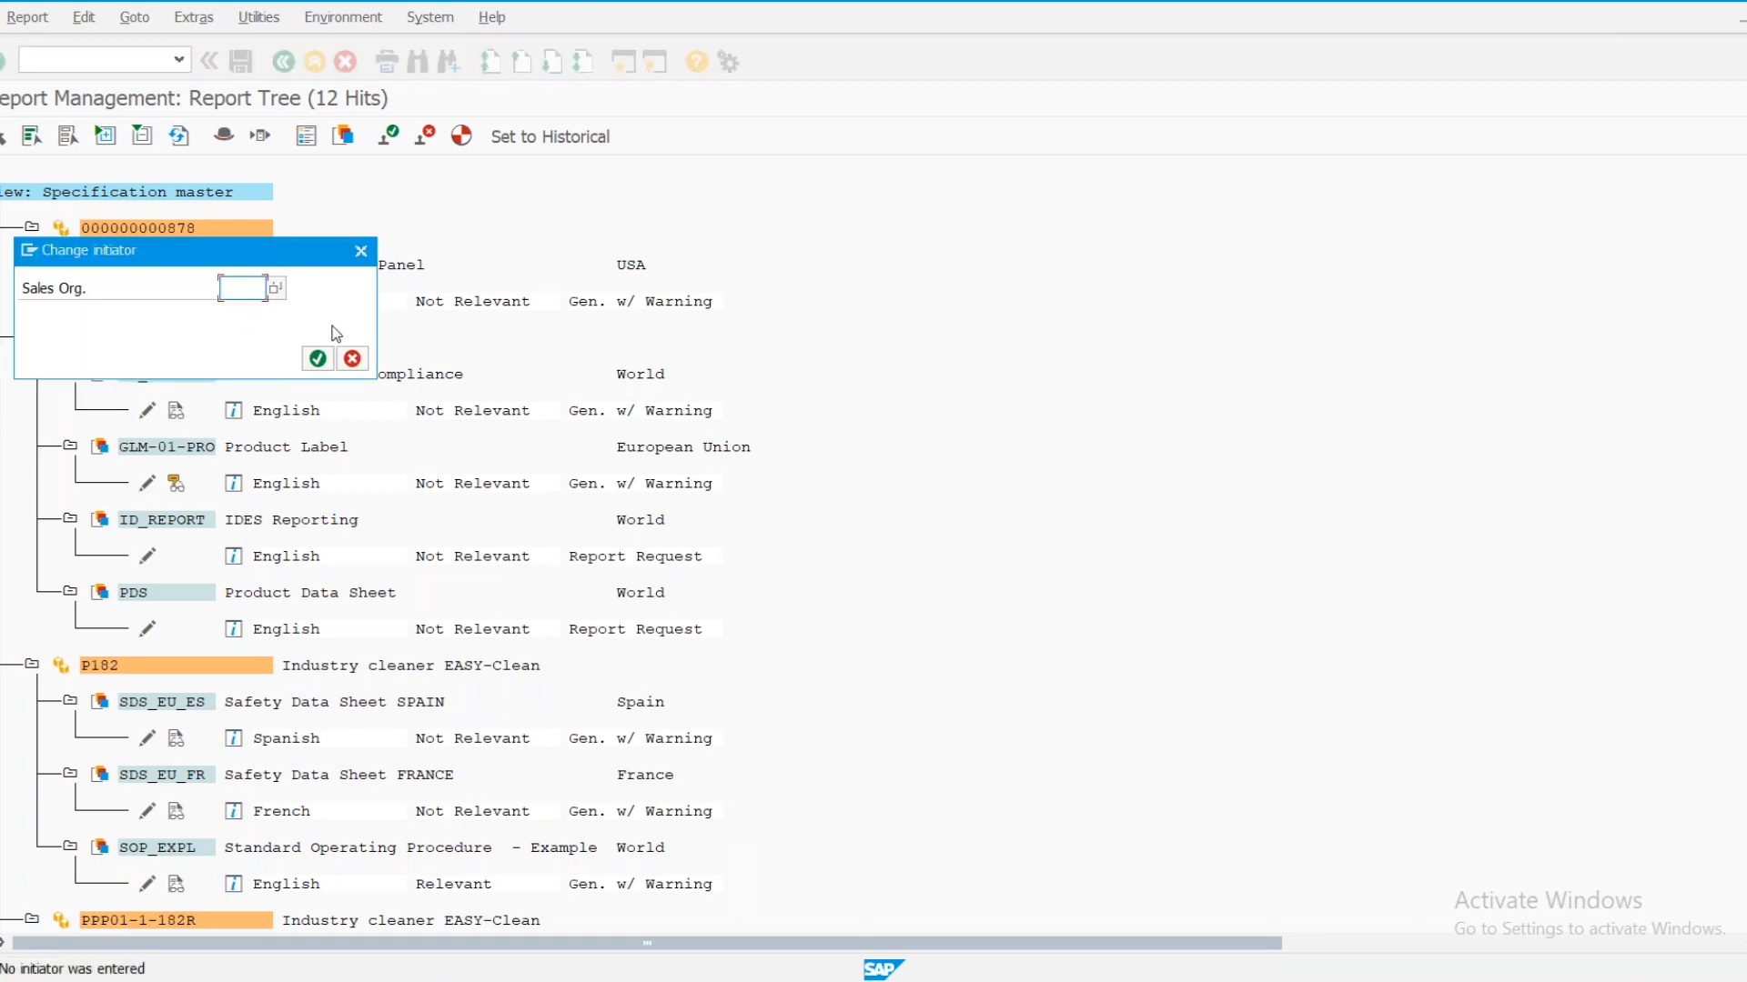
{"action": "left_click", "coordinate": [276, 290]}
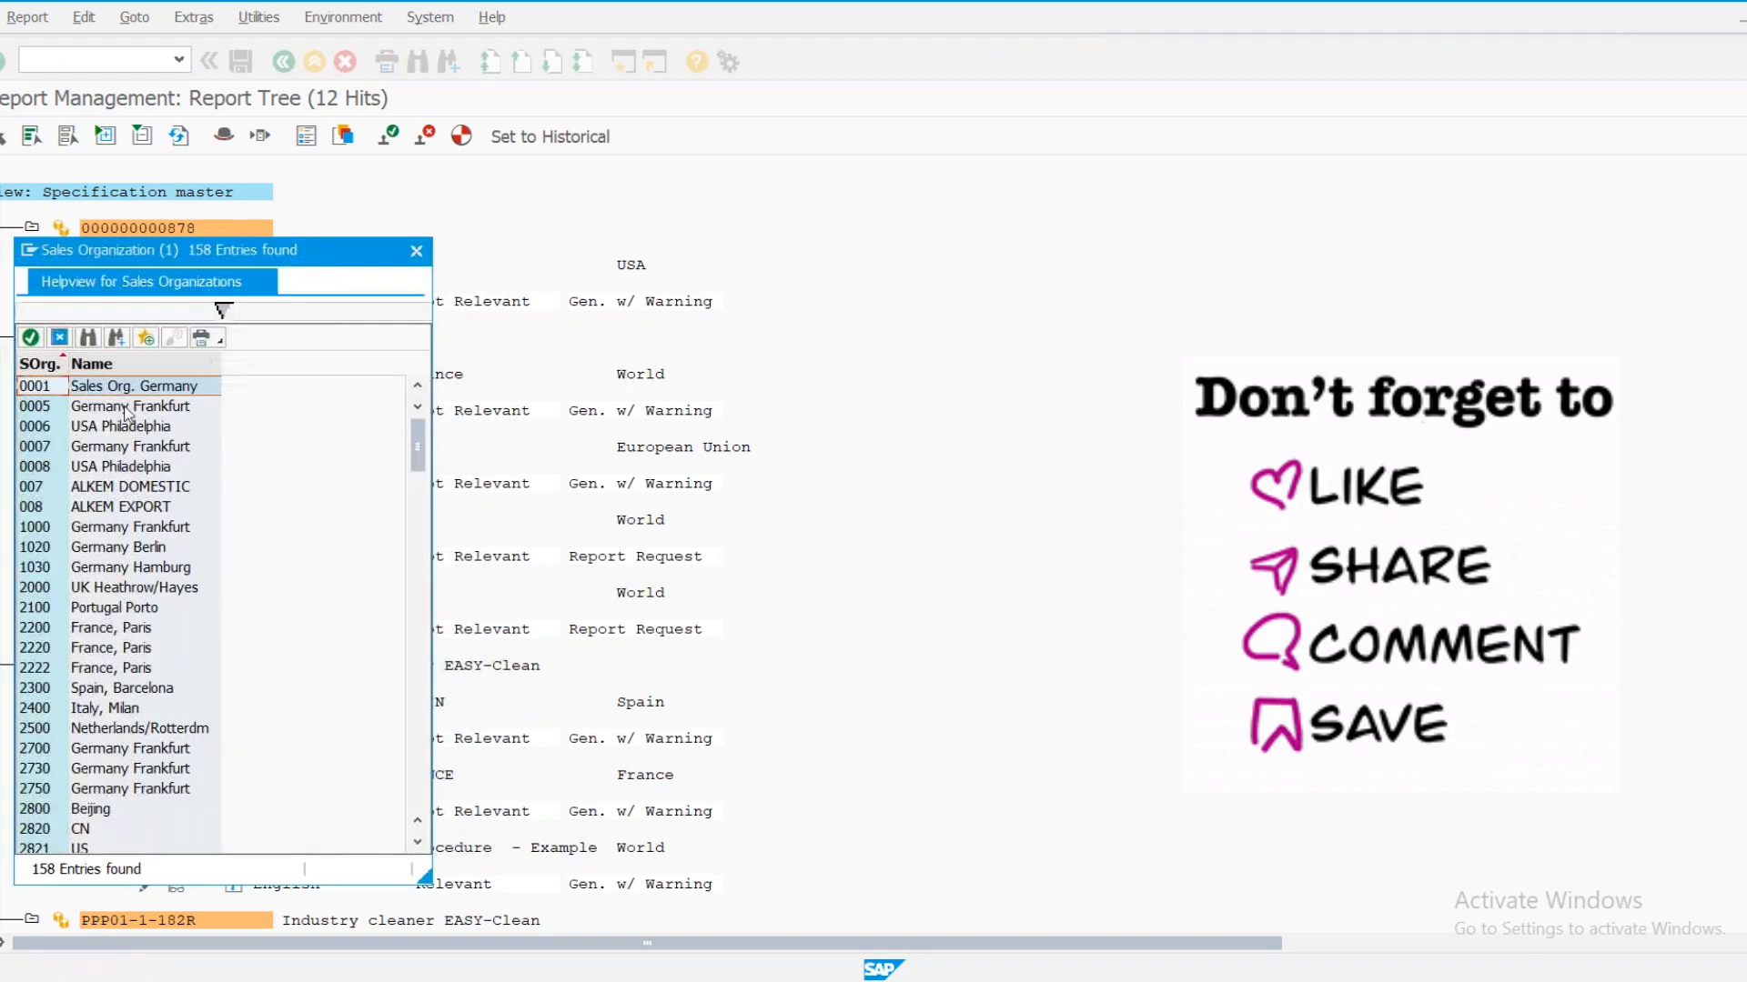
{"action": "left_click", "coordinate": [111, 427]}
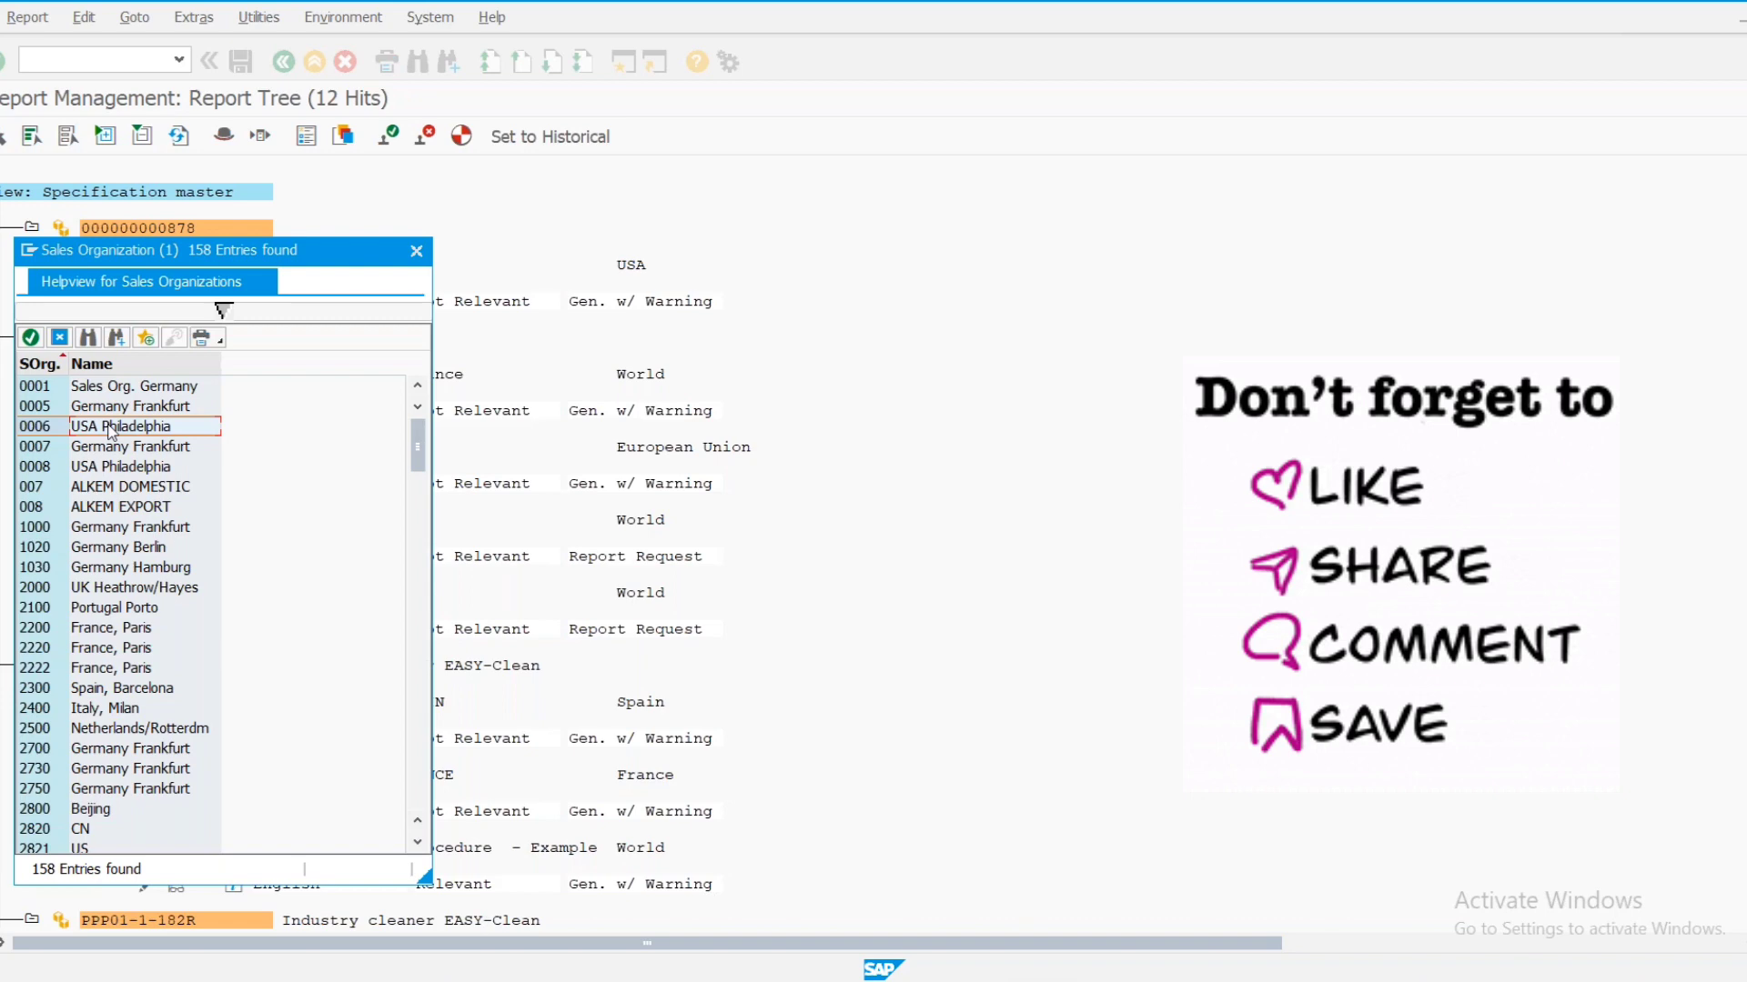
{"action": "double_click", "coordinate": [111, 427]}
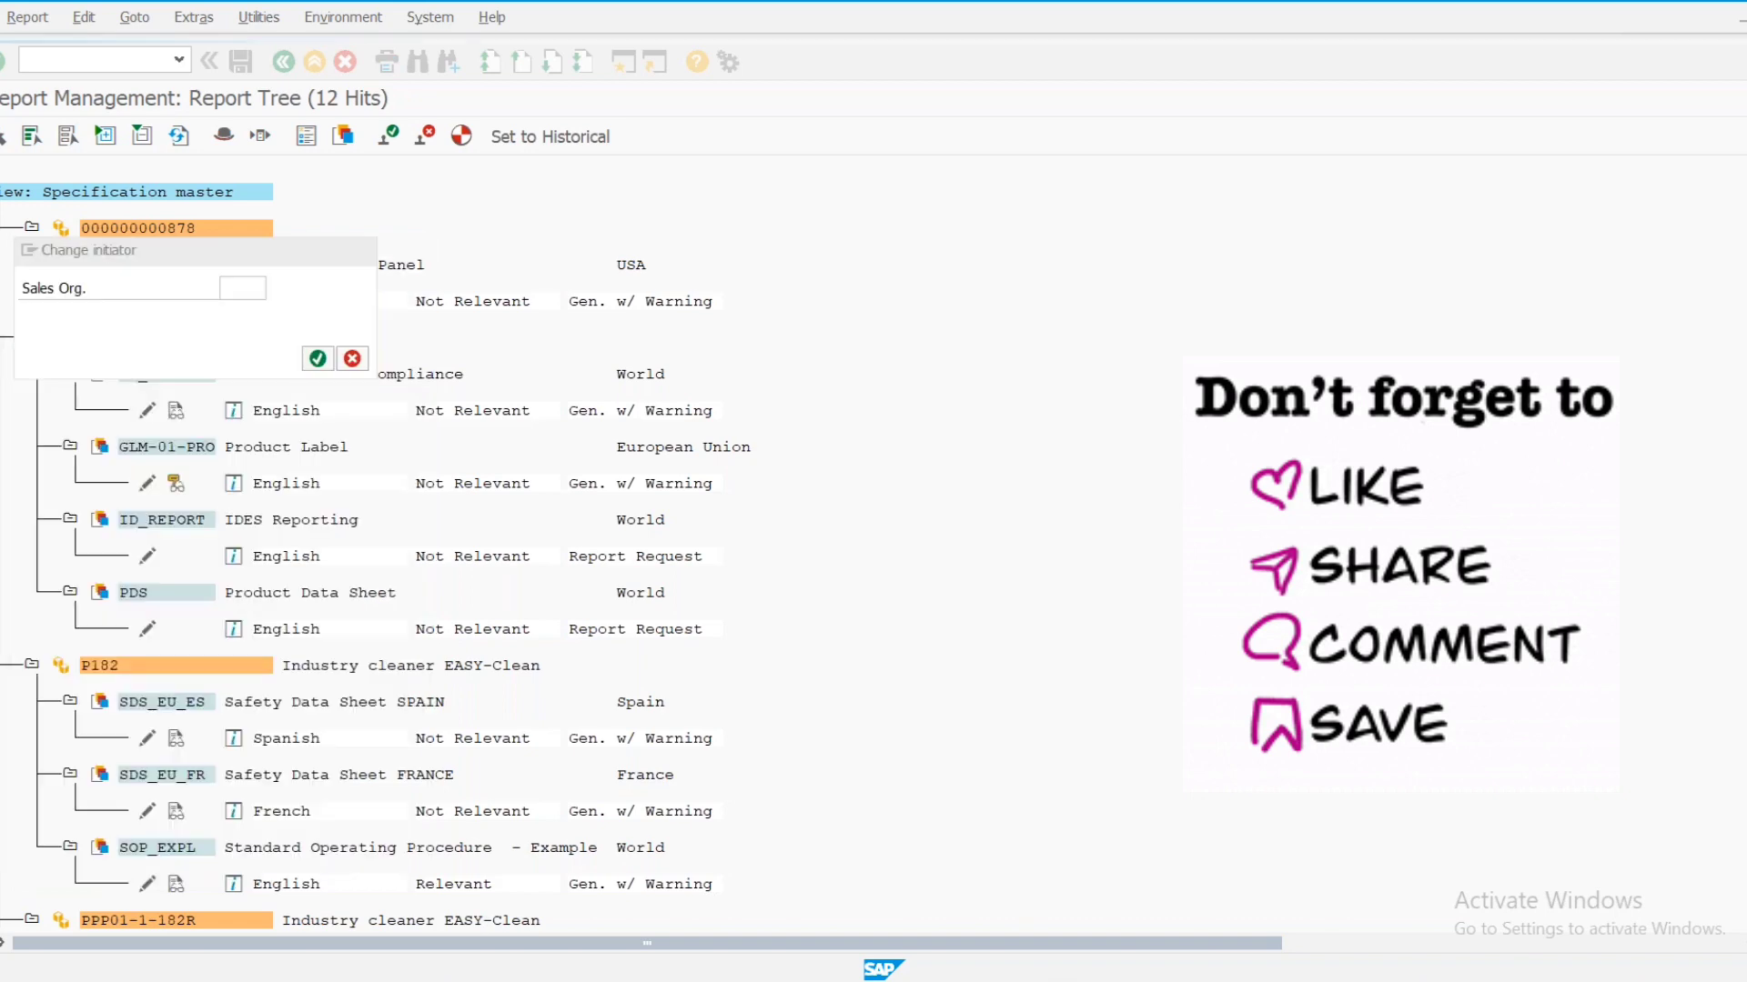
{"action": "left_click", "coordinate": [318, 358]}
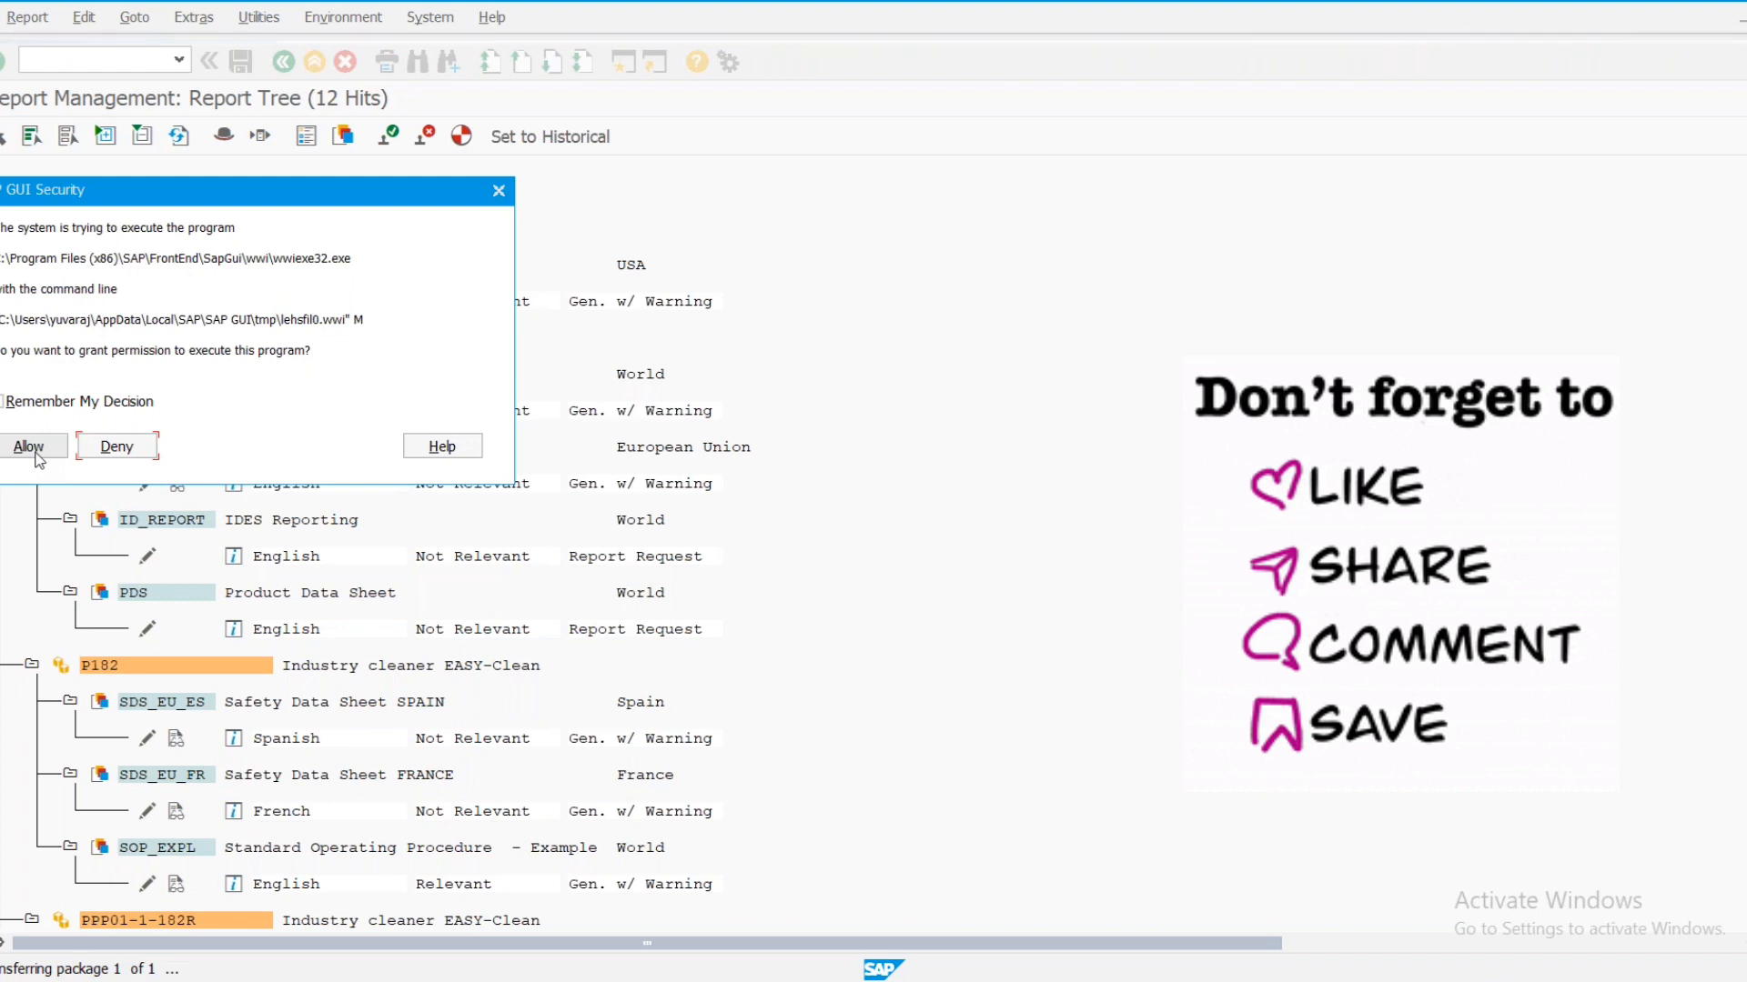
Allow the WWI report display program to run
{"action": "left_click", "coordinate": [29, 446]}
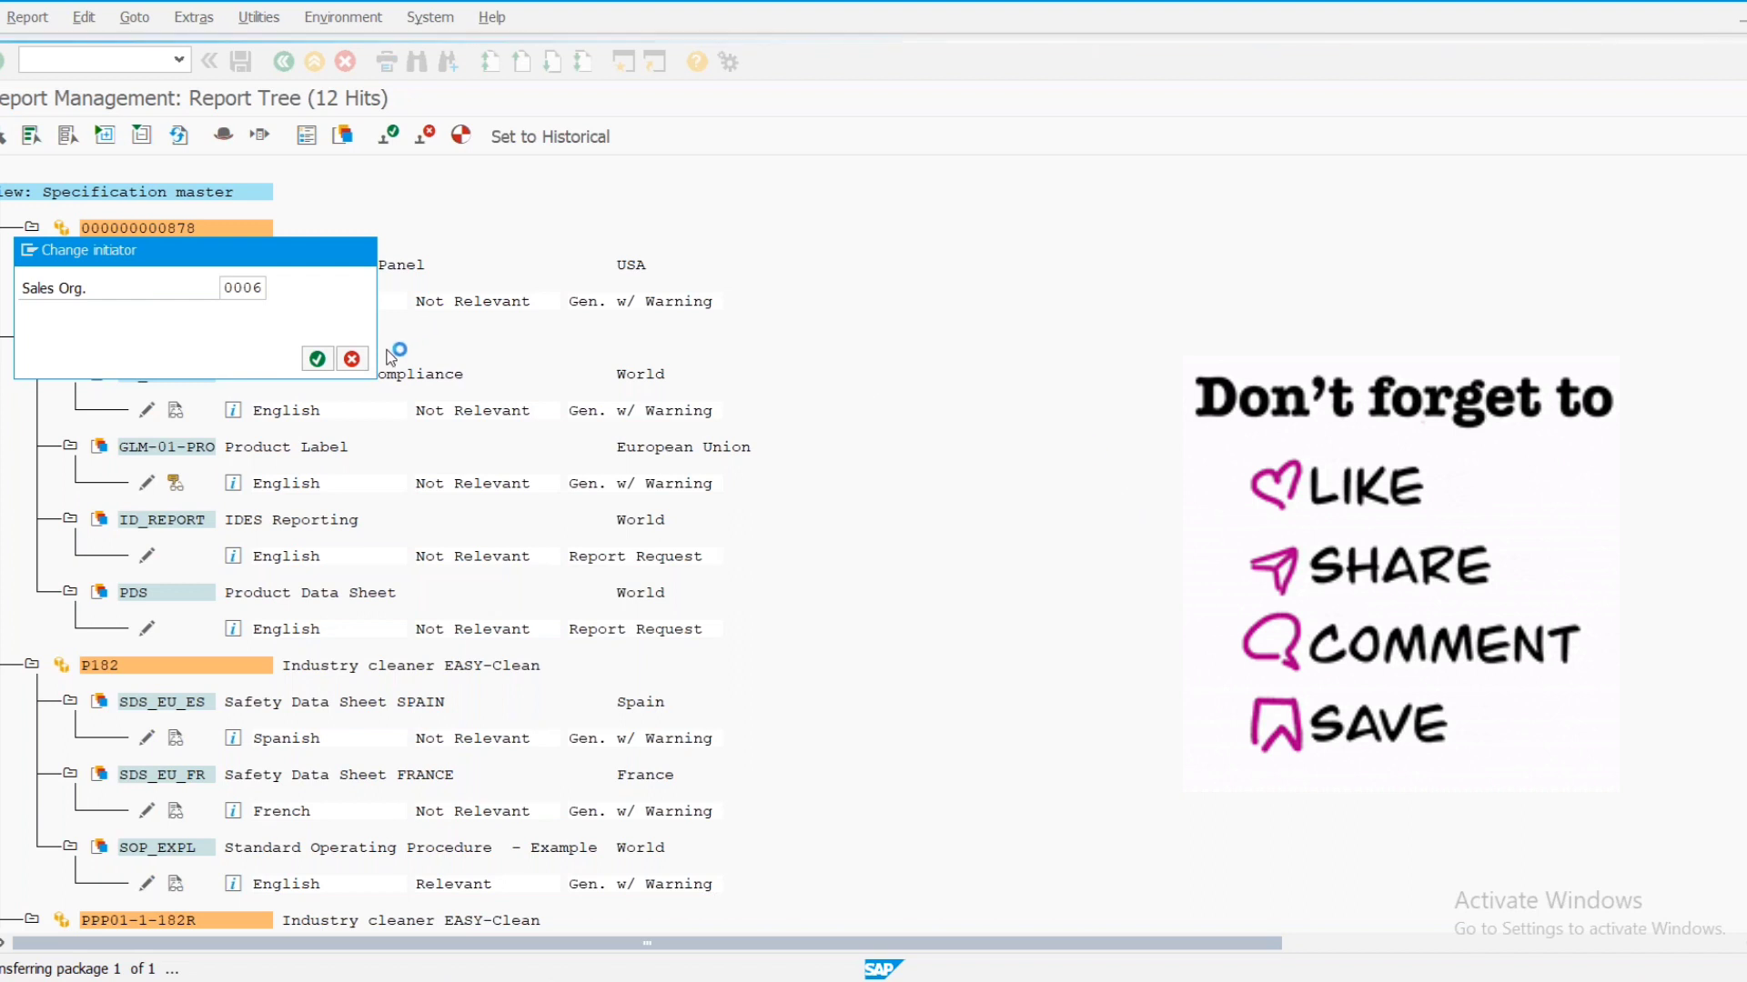
Dismiss the initiator prompt and display the English Certificate of Compliance, allowing the viewer
{"action": "left_click", "coordinate": [352, 360]}
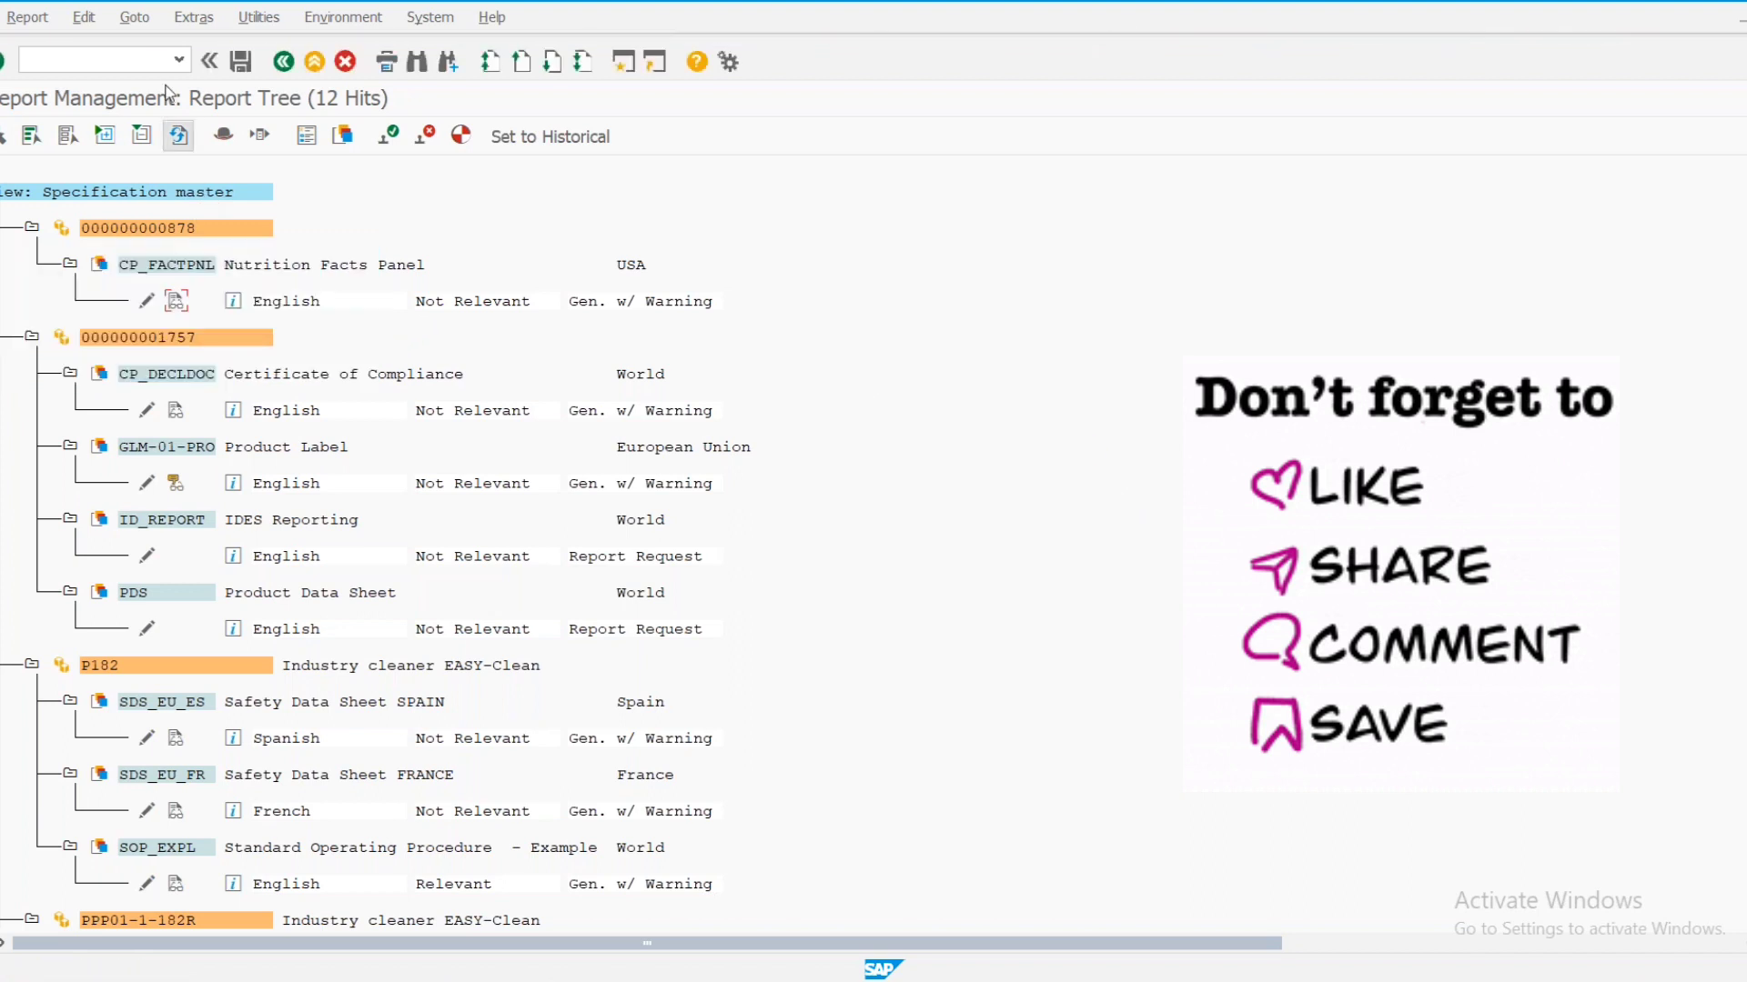
{"action": "left_click", "coordinate": [131, 63]}
{"action": "scroll", "coordinate": [565, 335], "scroll_direction": "down", "scroll_amount": 1}
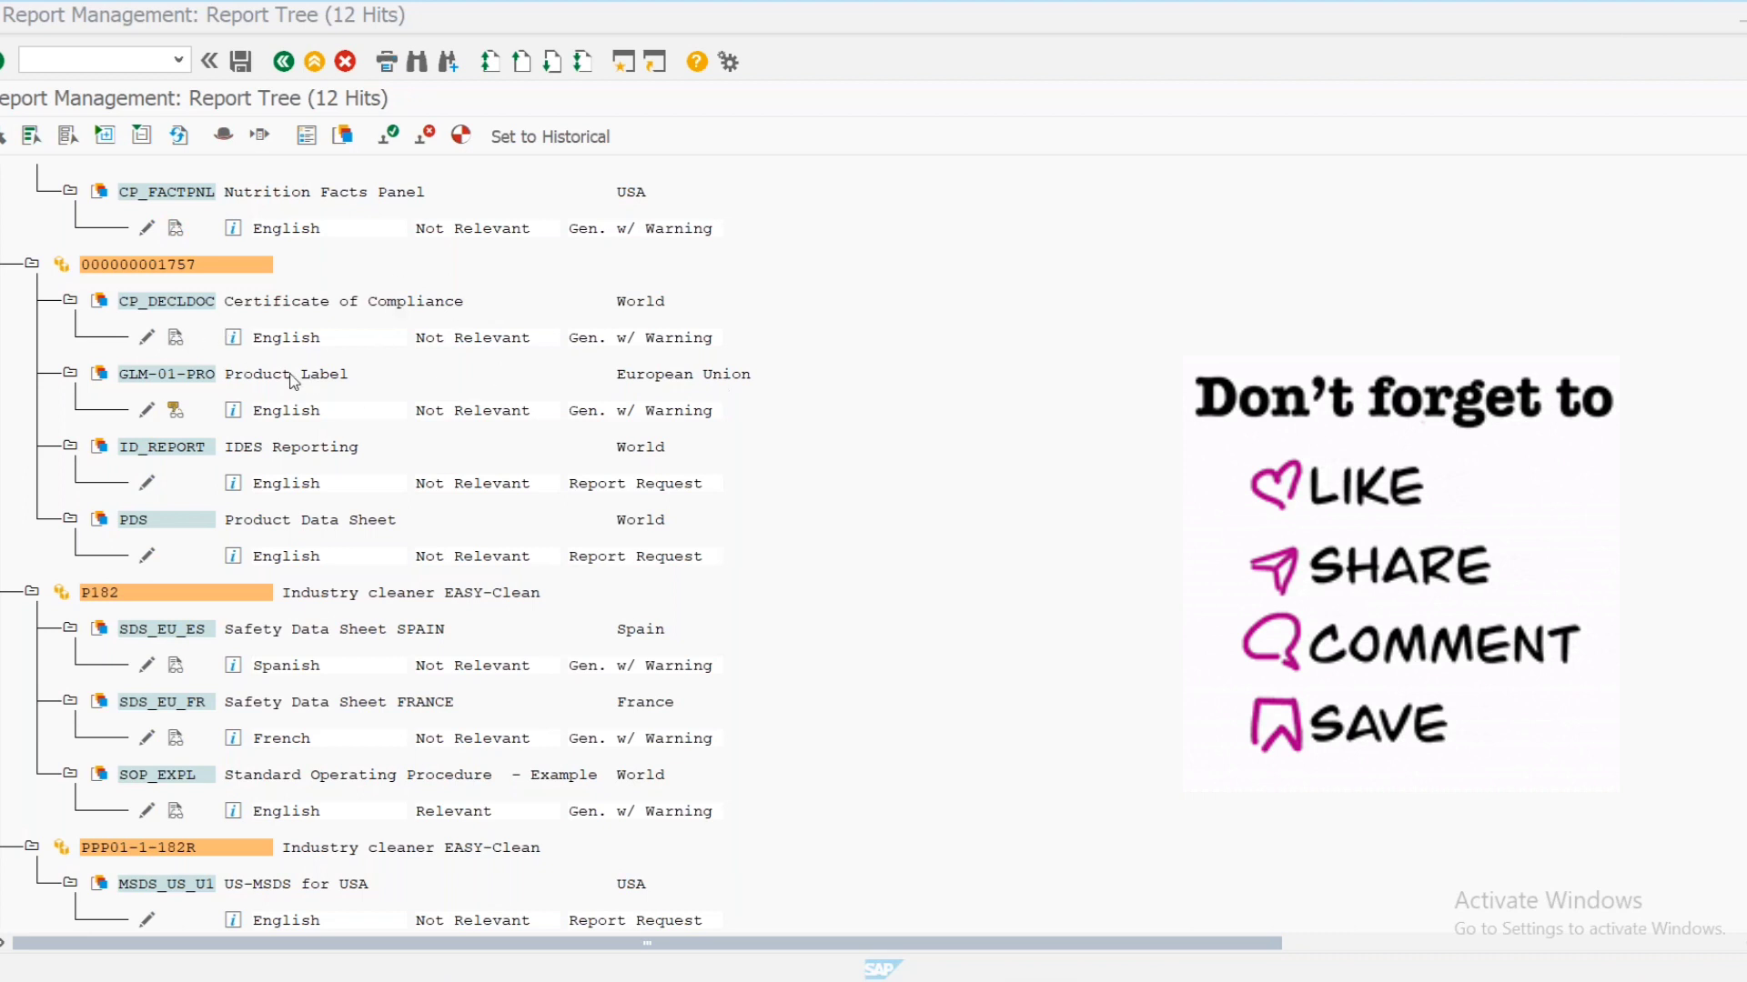
{"action": "left_click", "coordinate": [176, 341]}
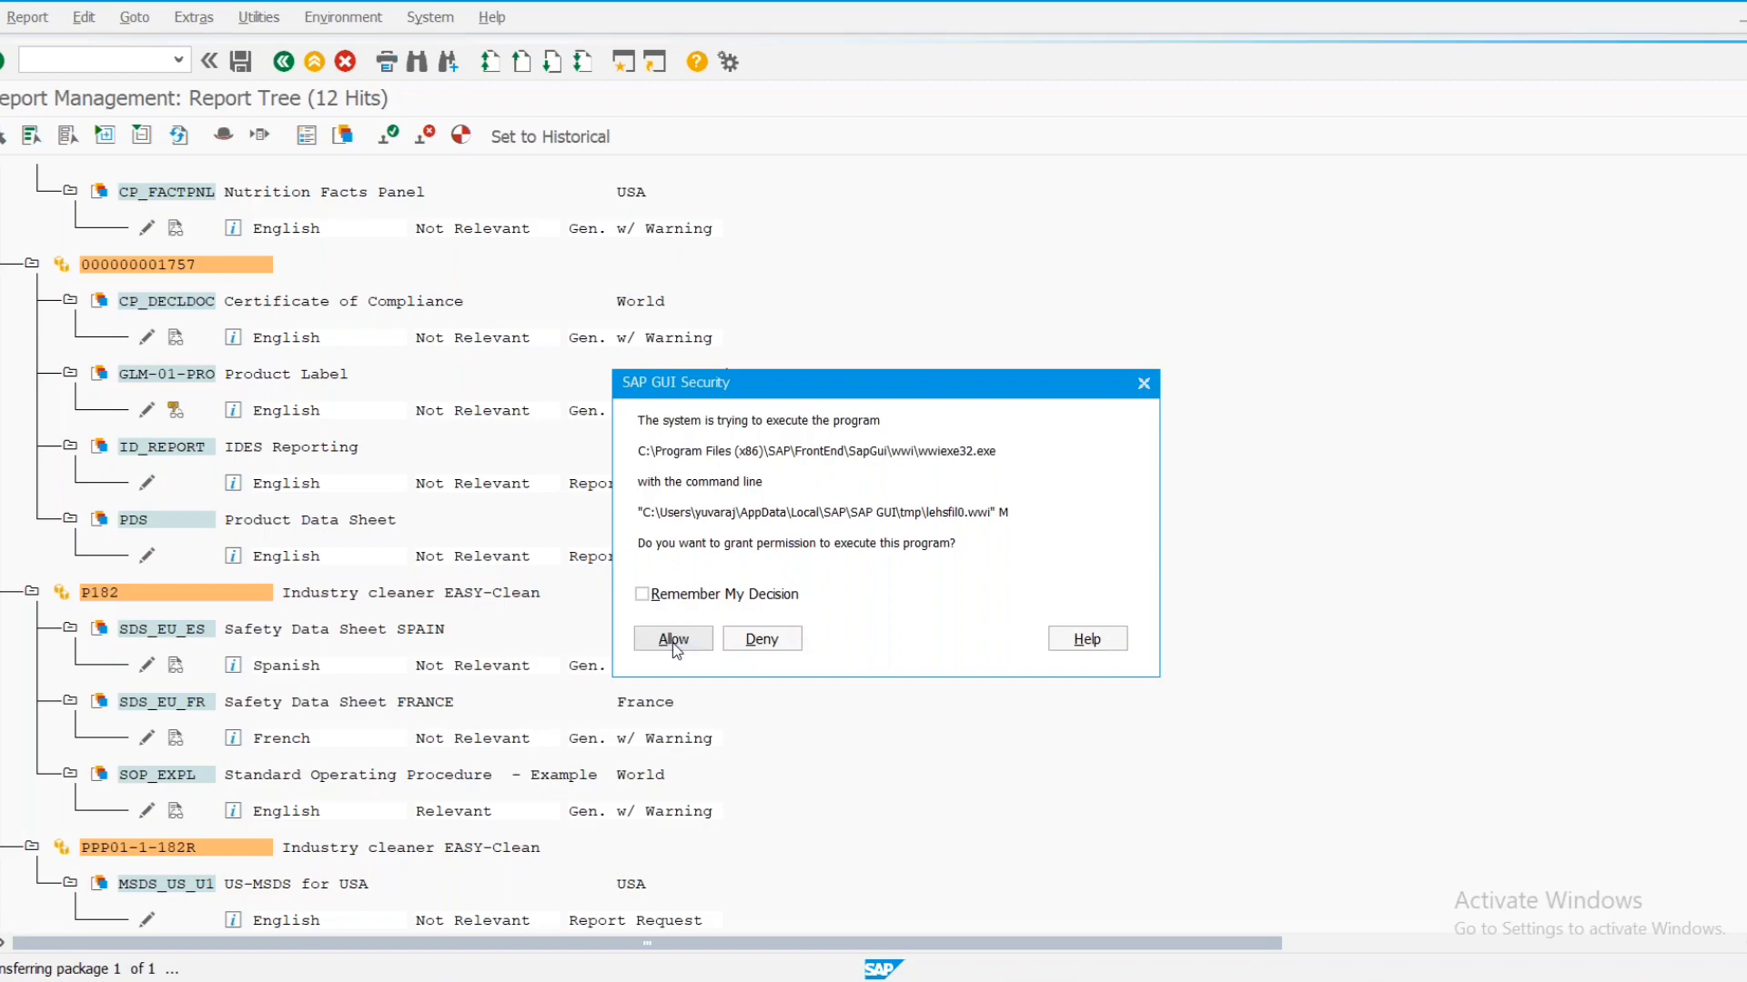
{"action": "left_click", "coordinate": [674, 639]}
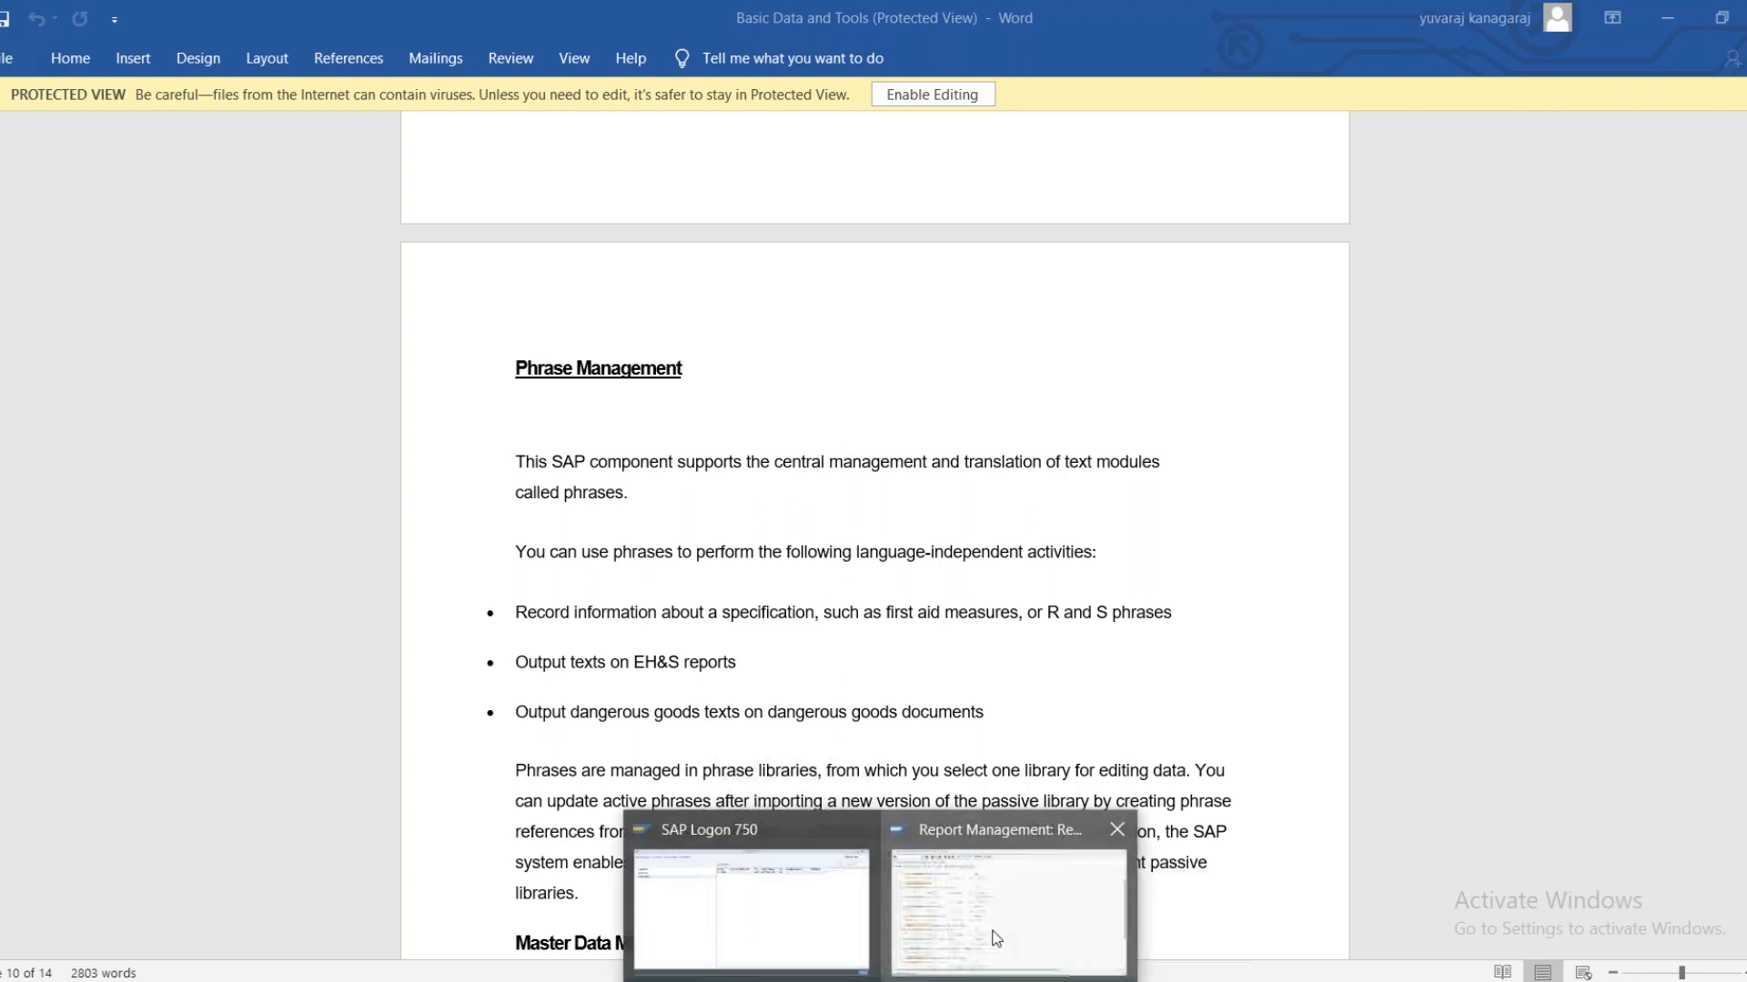
Bring the SAP Report Management window back in front of Word
{"action": "left_click", "coordinate": [1004, 904]}
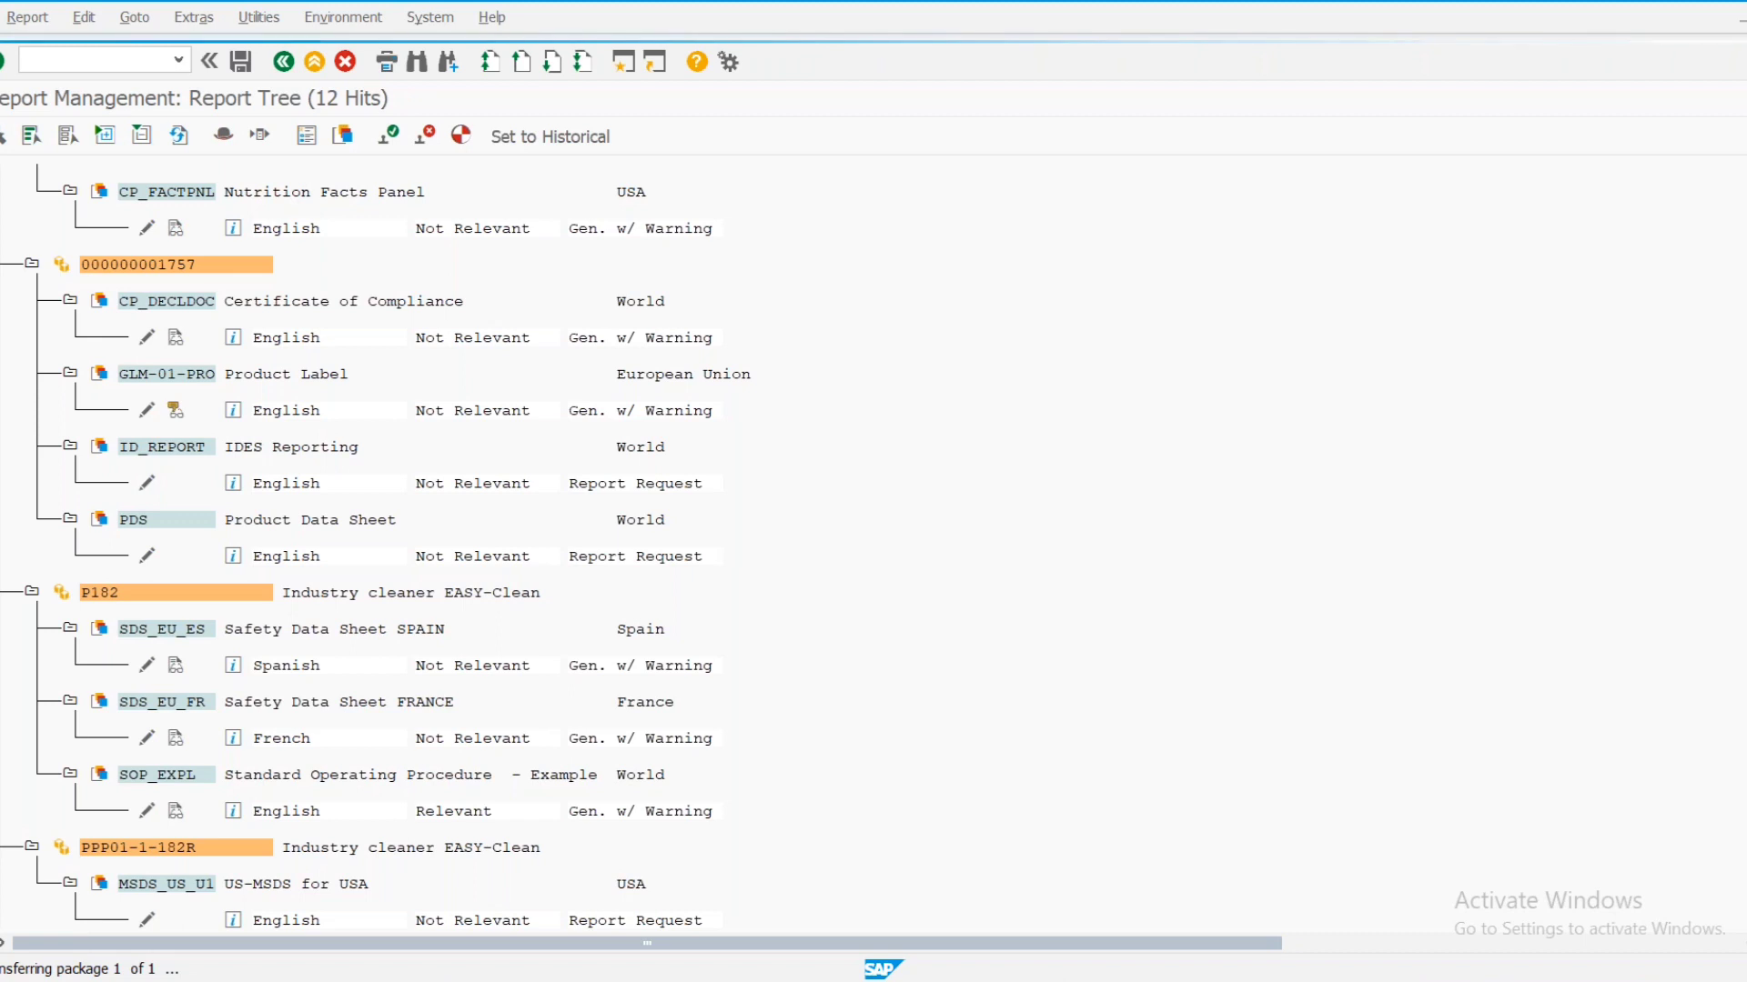
Open a second SAP session, start CG50 and run the report search
{"action": "left_click", "coordinate": [0, 17]}
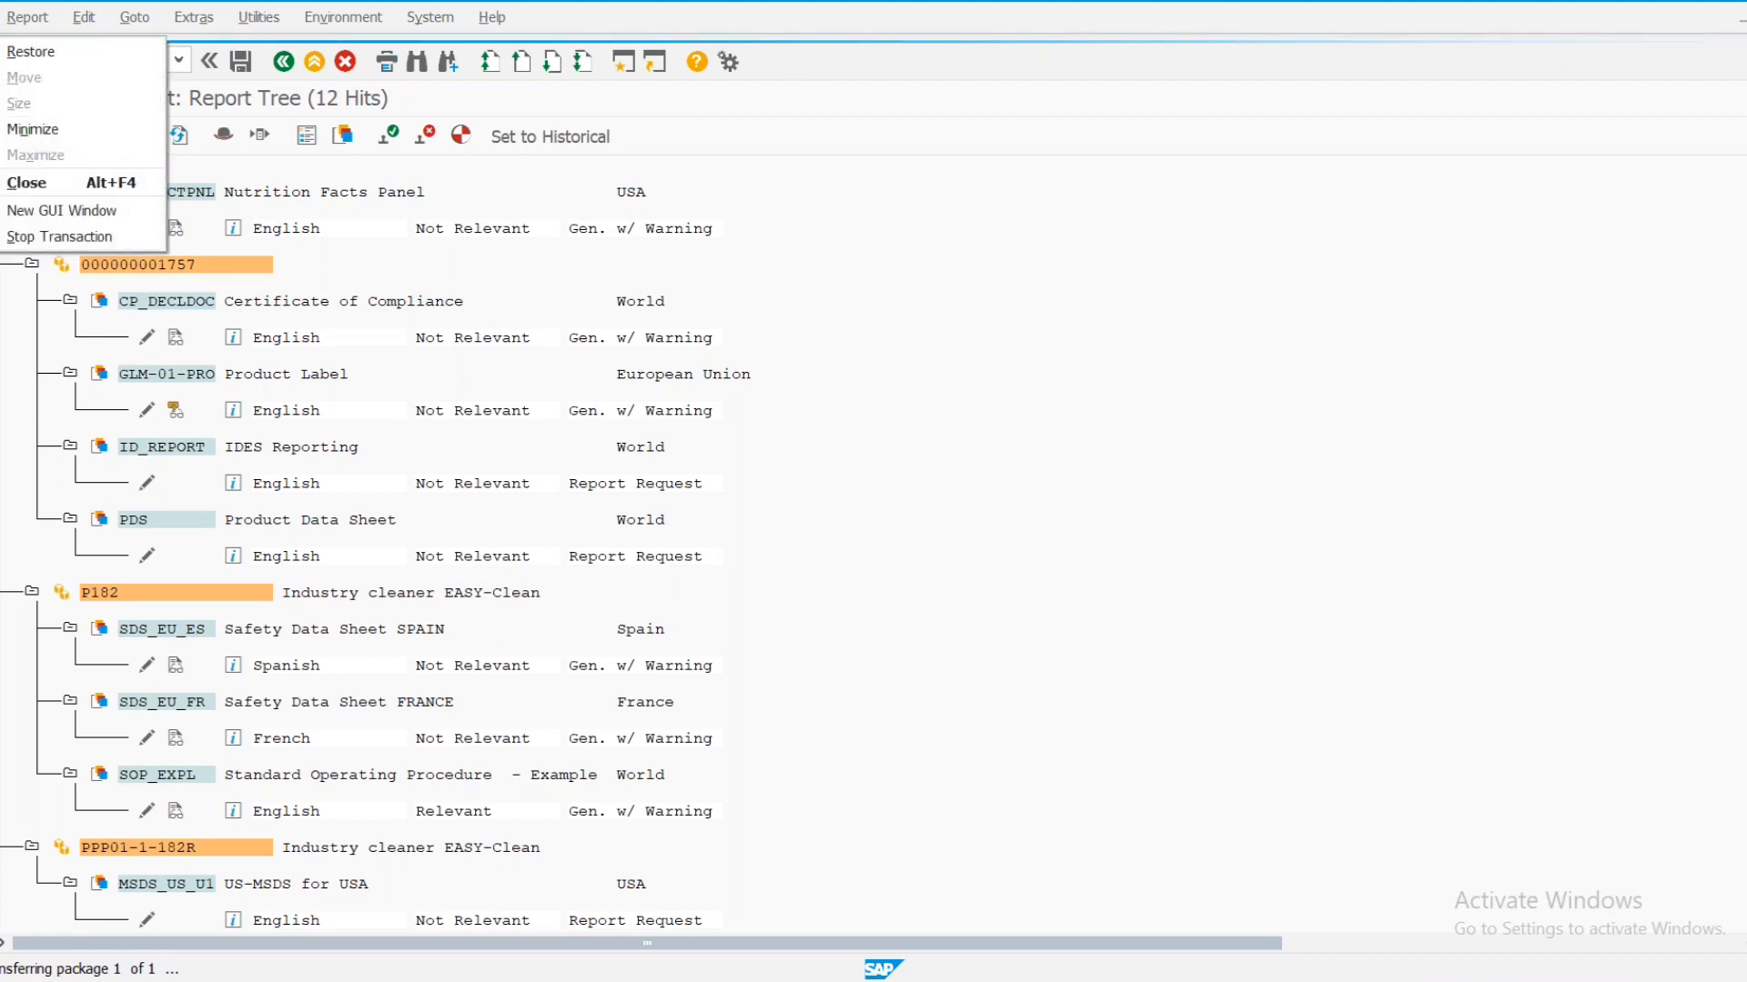
{"action": "left_click", "coordinate": [51, 217]}
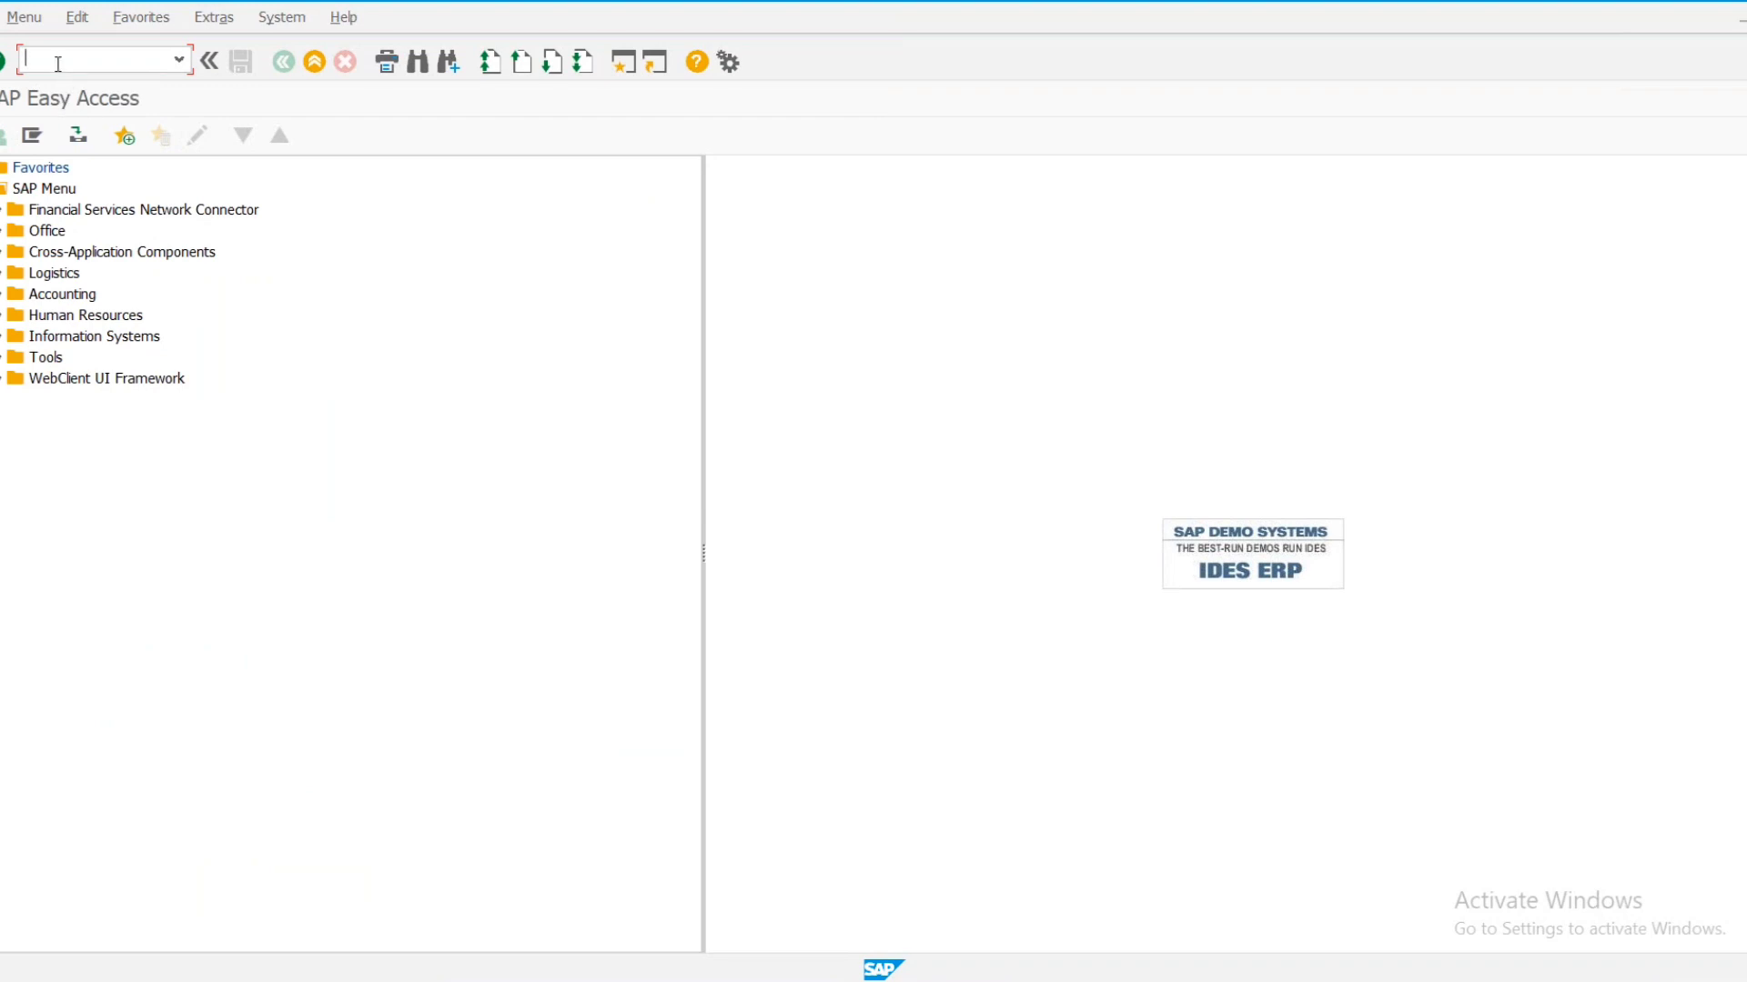
{"action": "type", "text": "CG50"}
{"action": "key", "text": "Return"}
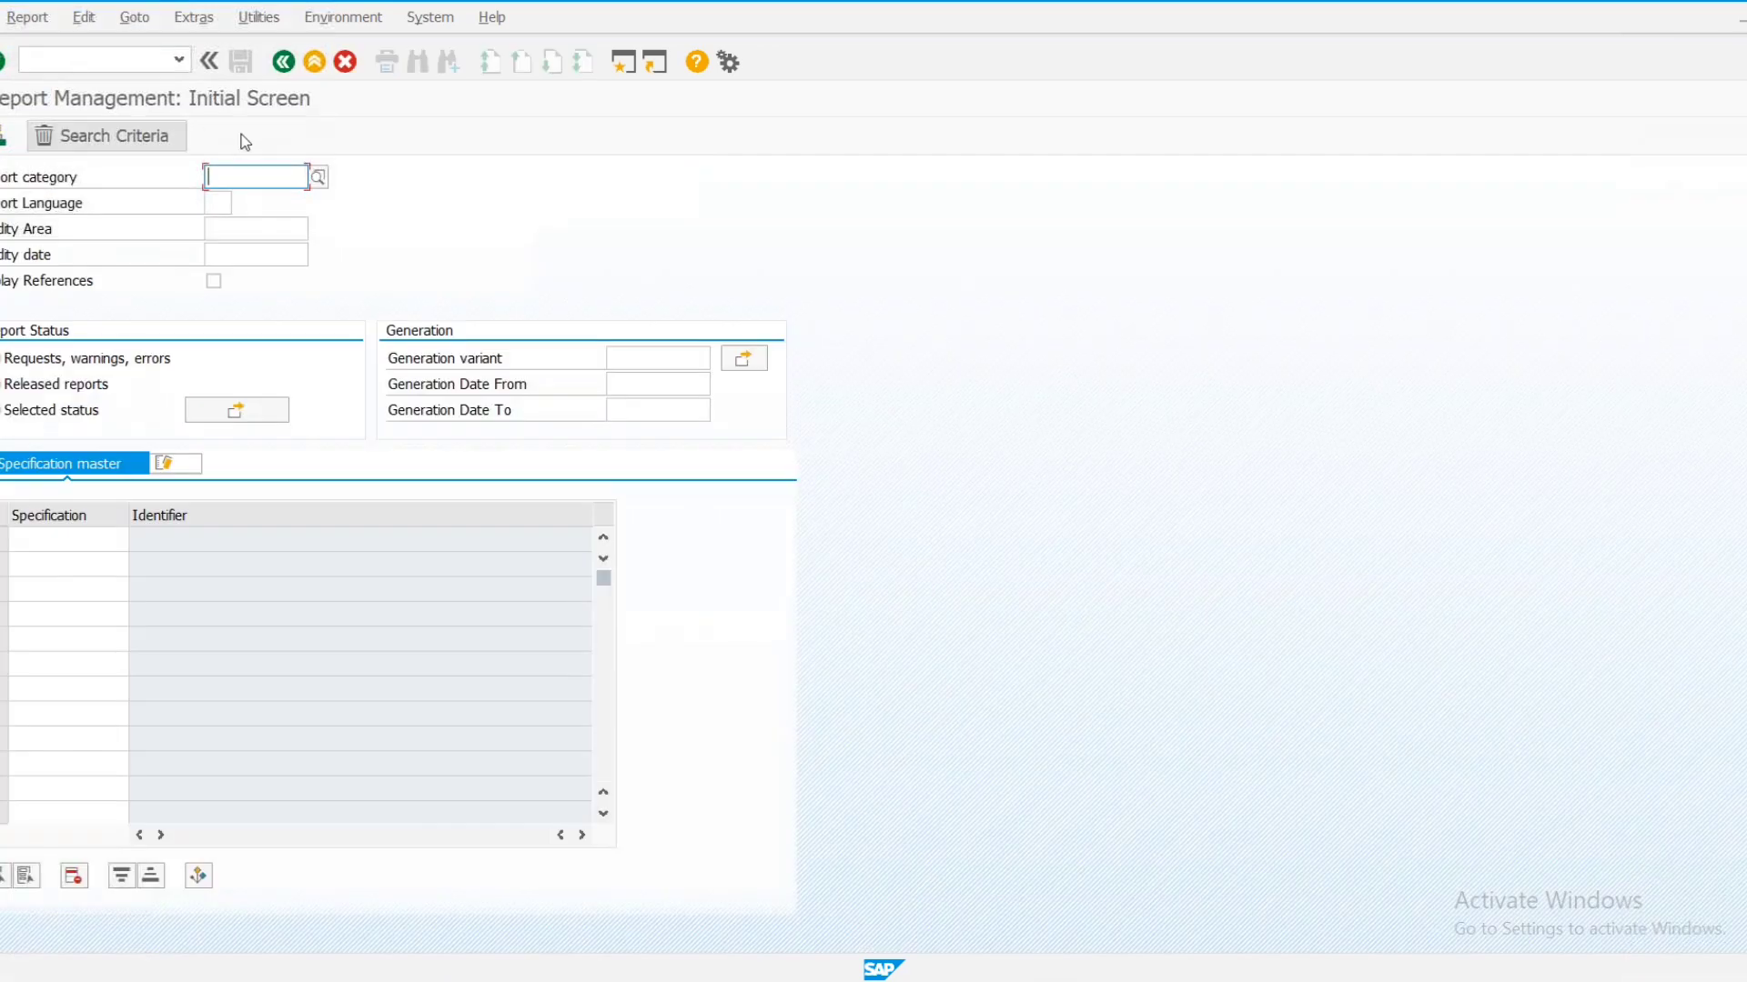
{"action": "key", "text": "F8"}
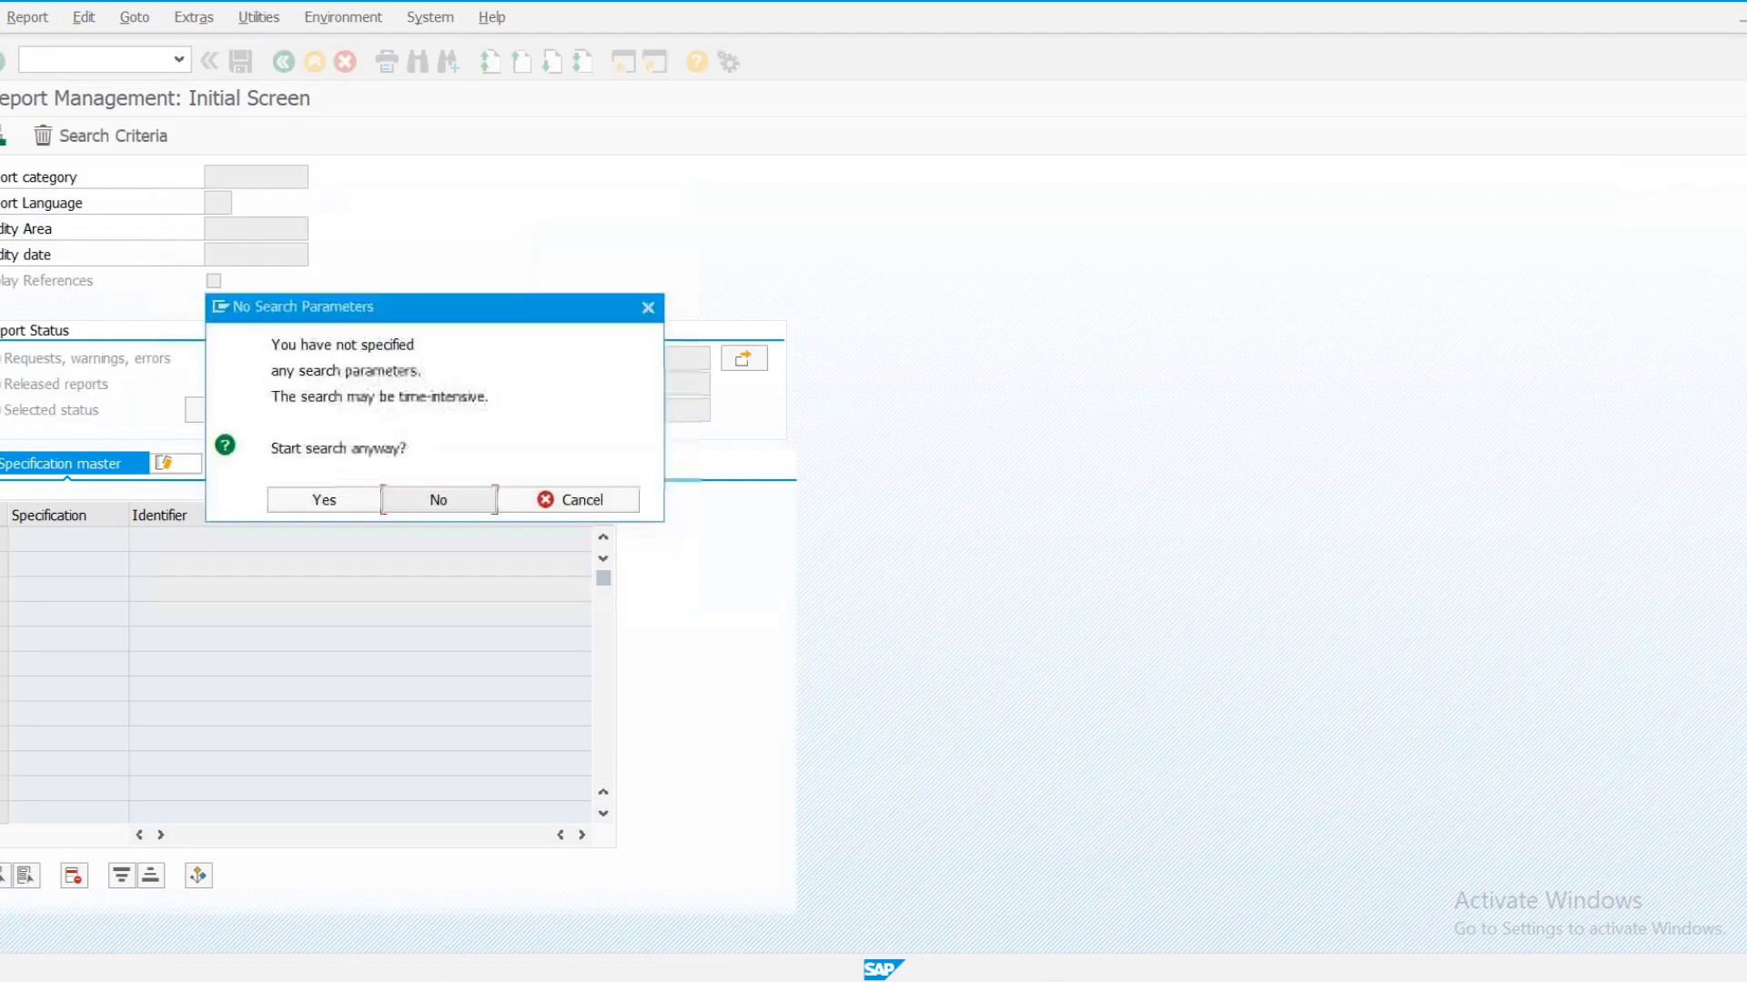
Confirm the parameter-less search and select the English Nutrition Facts Panel report
{"action": "left_click", "coordinate": [326, 500]}
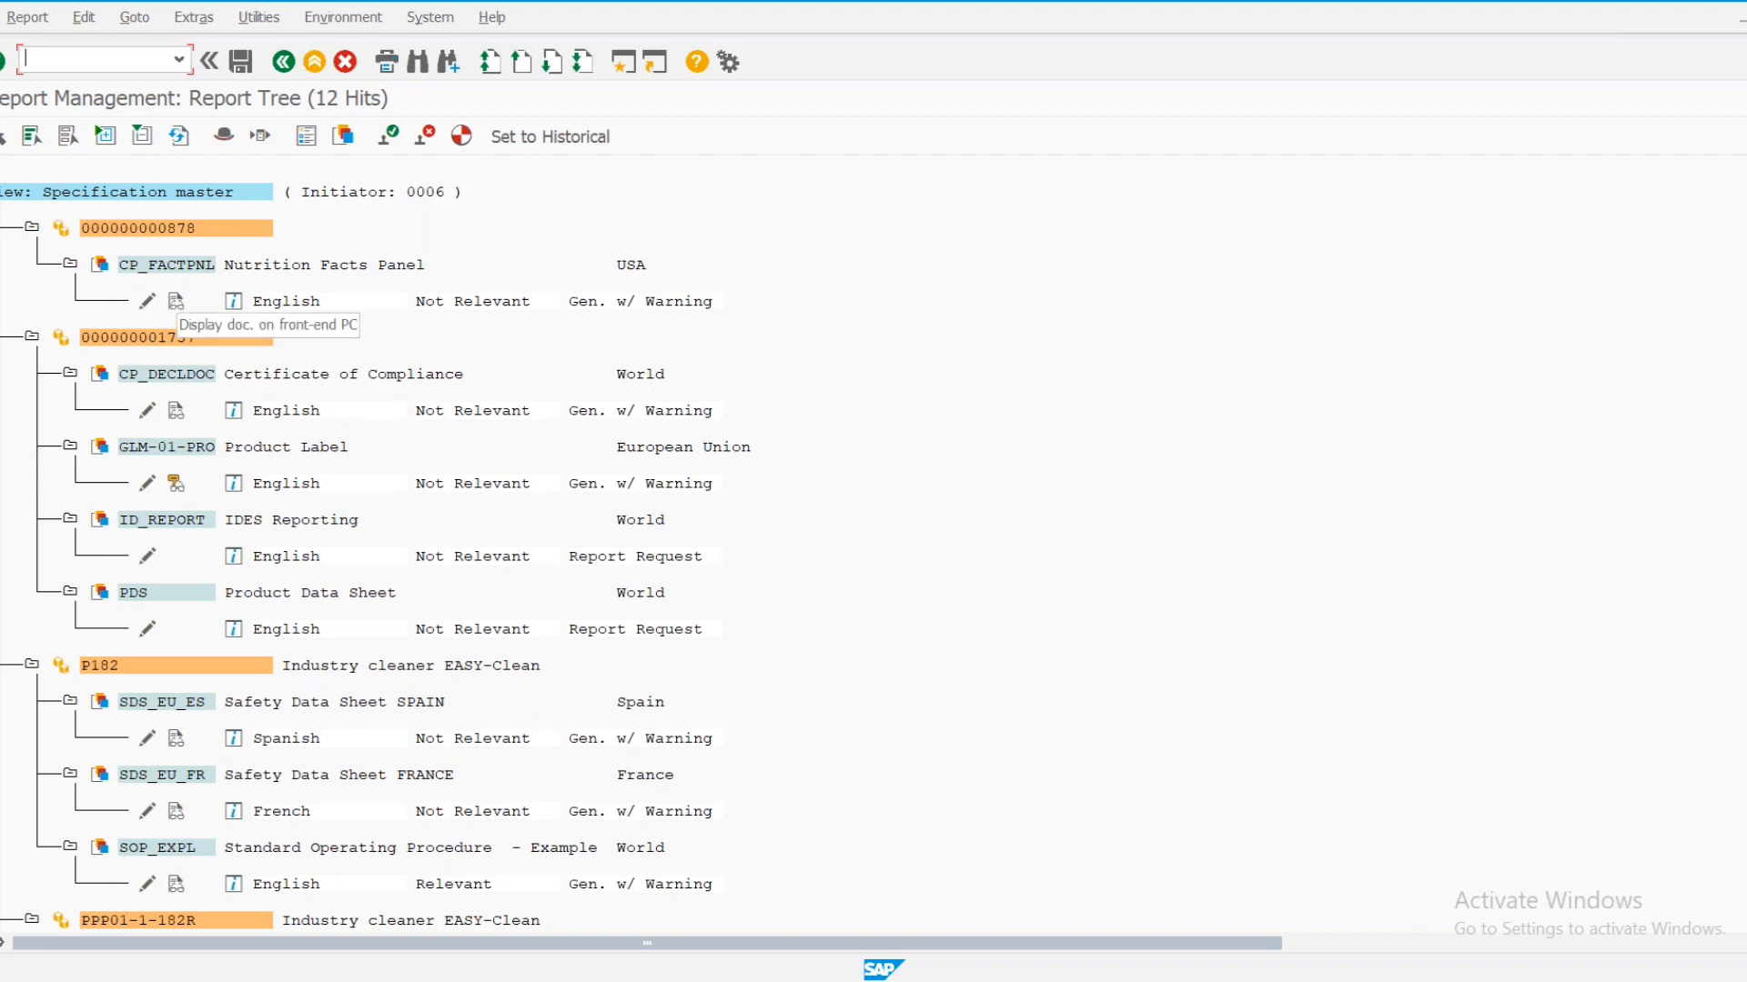
{"action": "left_click", "coordinate": [278, 308]}
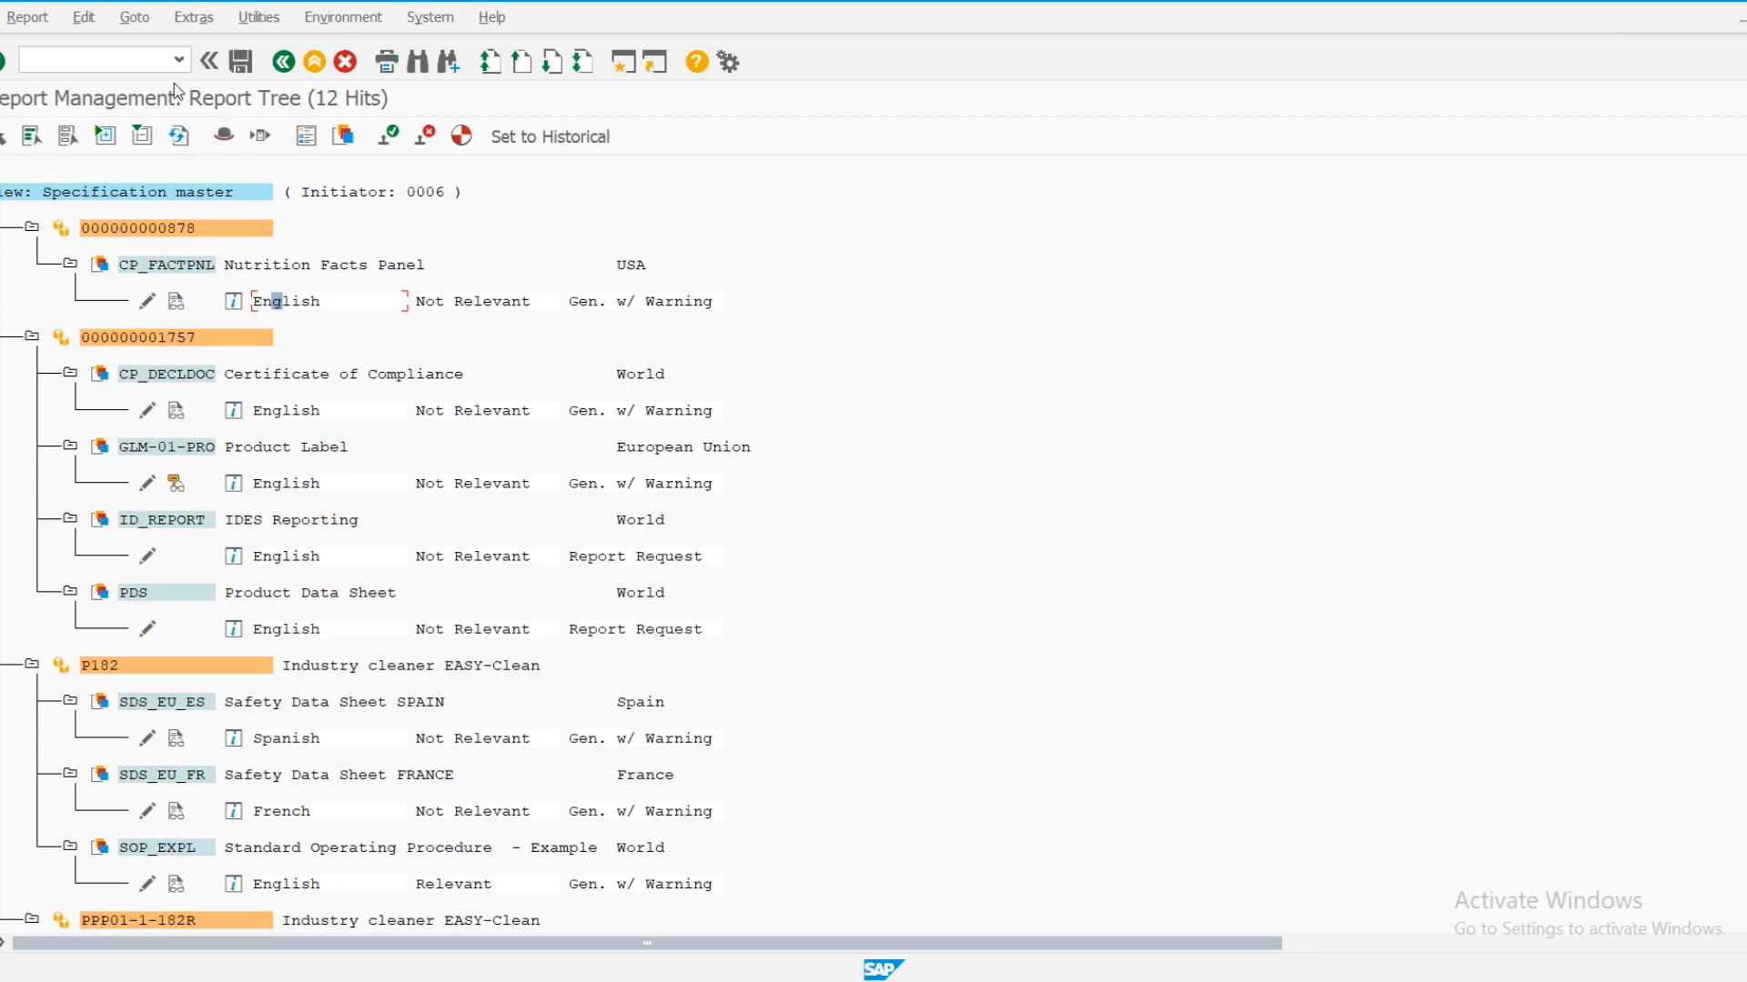
Accept the English Nutrition Facts Panel report via Status Switch, then select the English Certificate of Compliance entry
{"action": "left_click", "coordinate": [37, 20]}
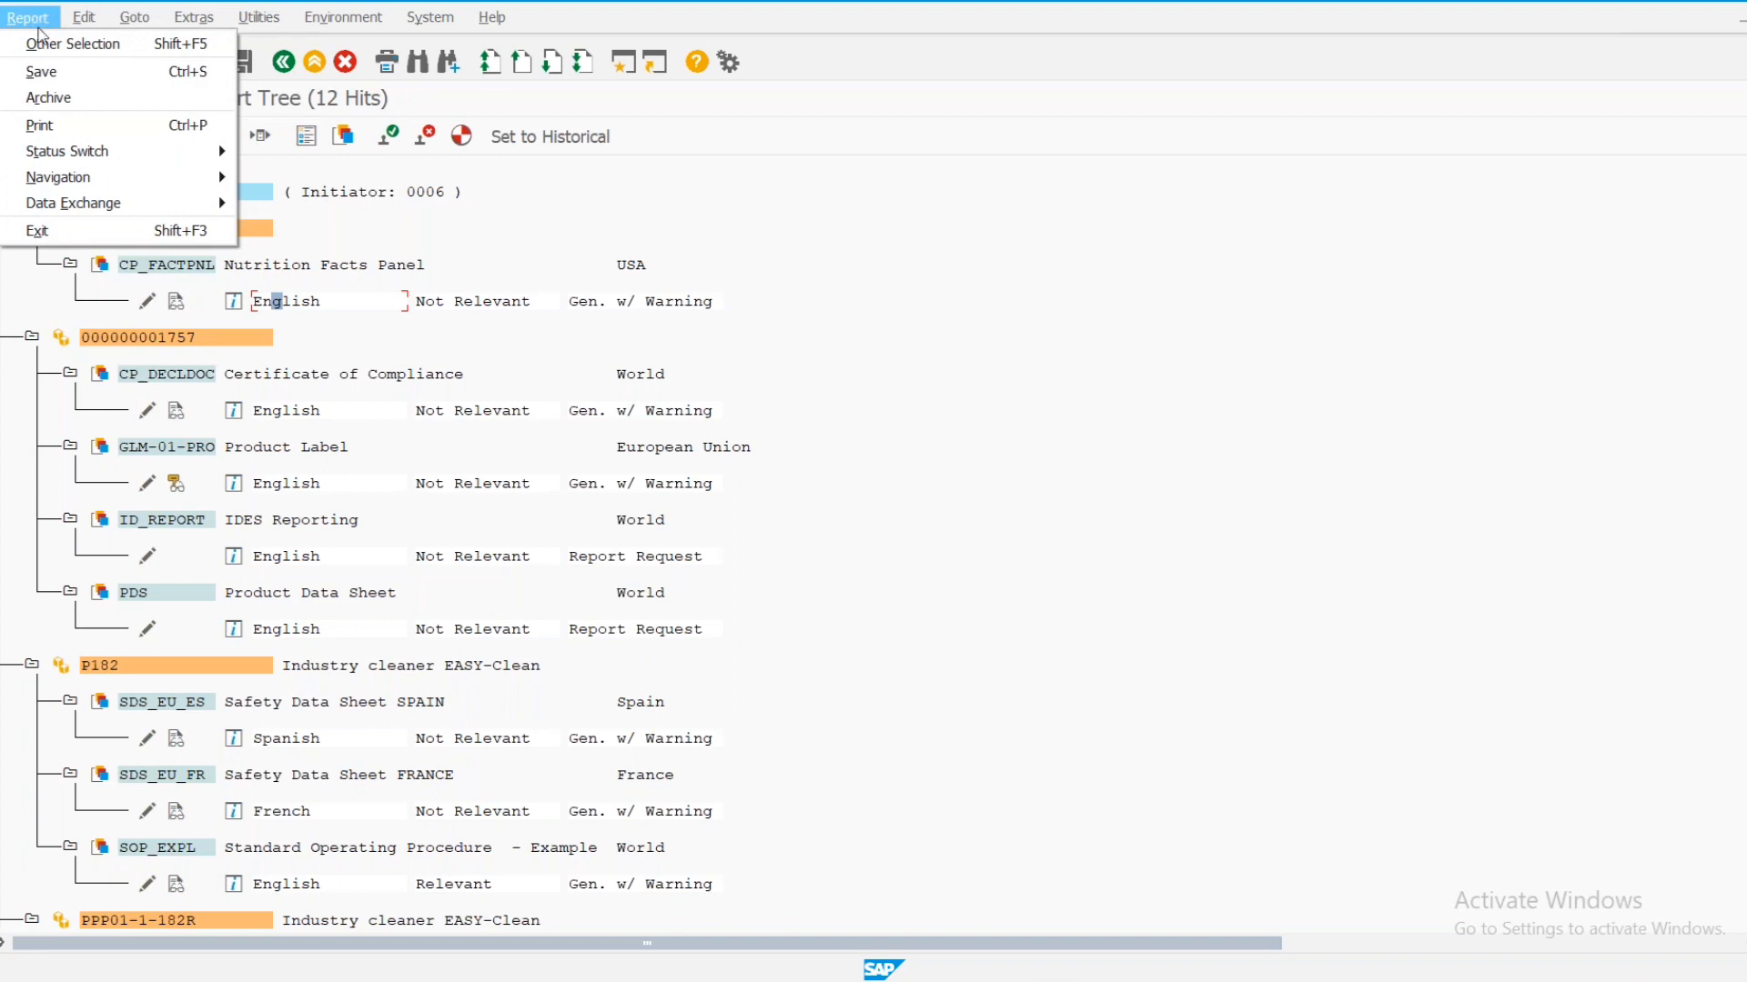
{"action": "mouse_move", "coordinate": [66, 153]}
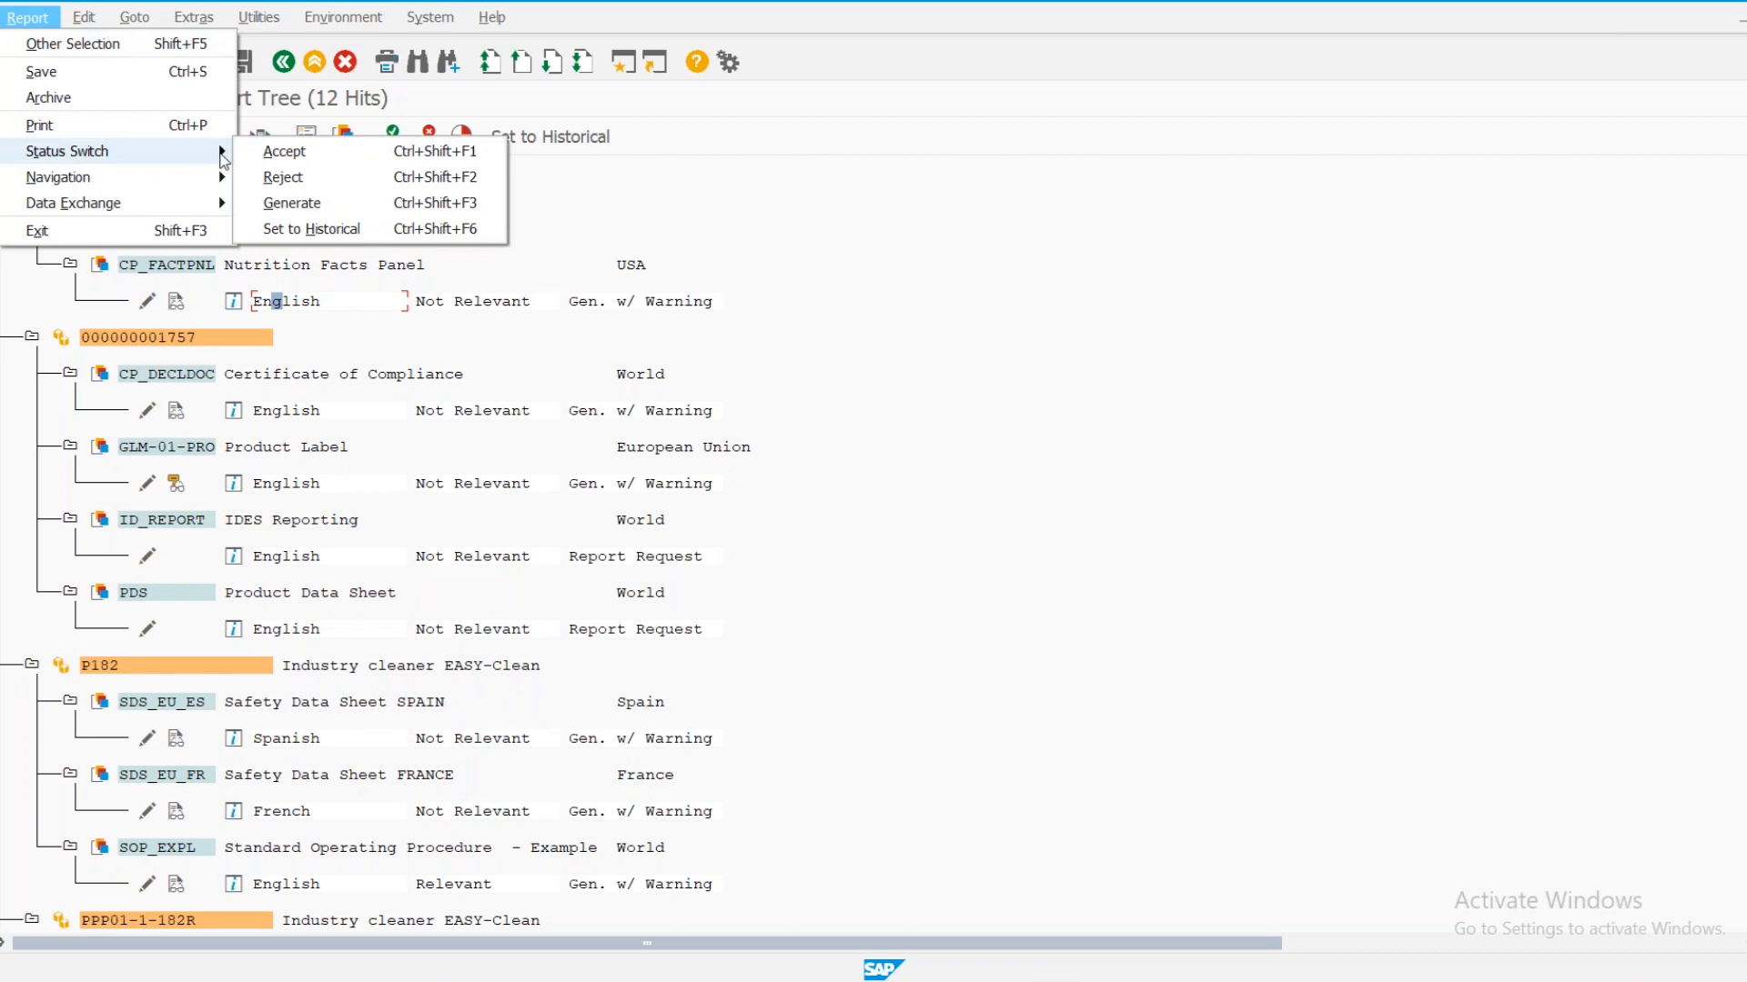
{"action": "left_click", "coordinate": [301, 152]}
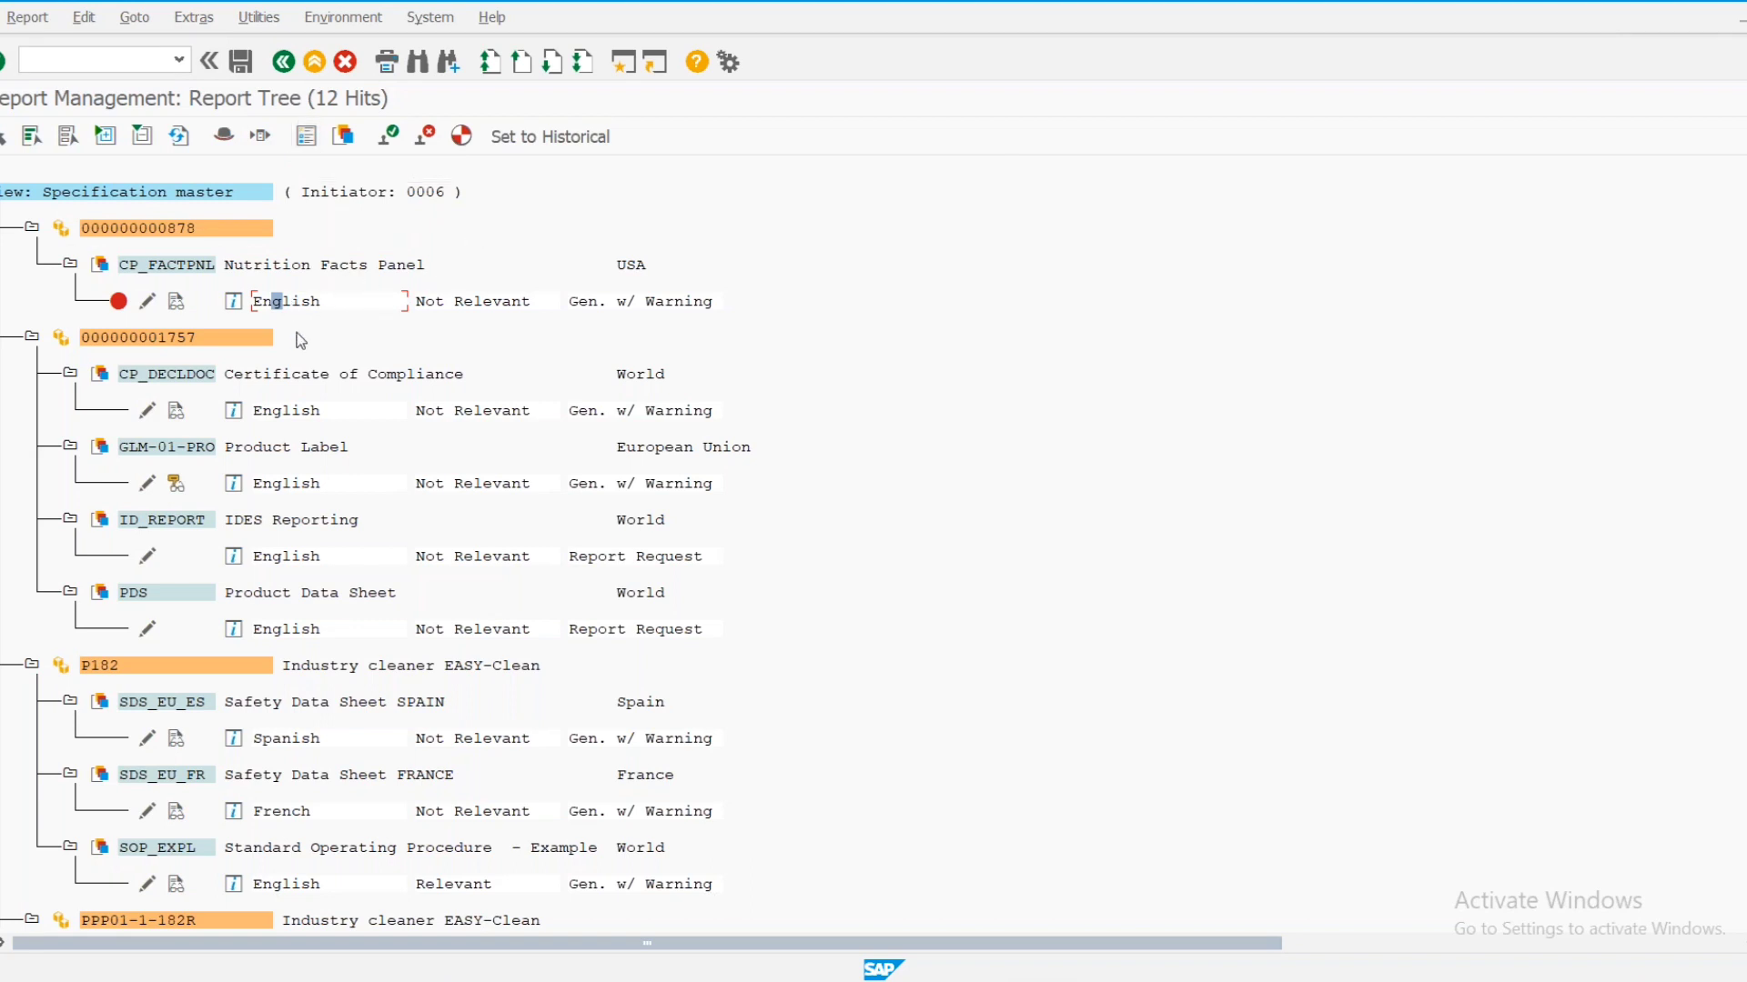
{"action": "left_click", "coordinate": [277, 411]}
{"action": "key", "text": "alt+Tab"}
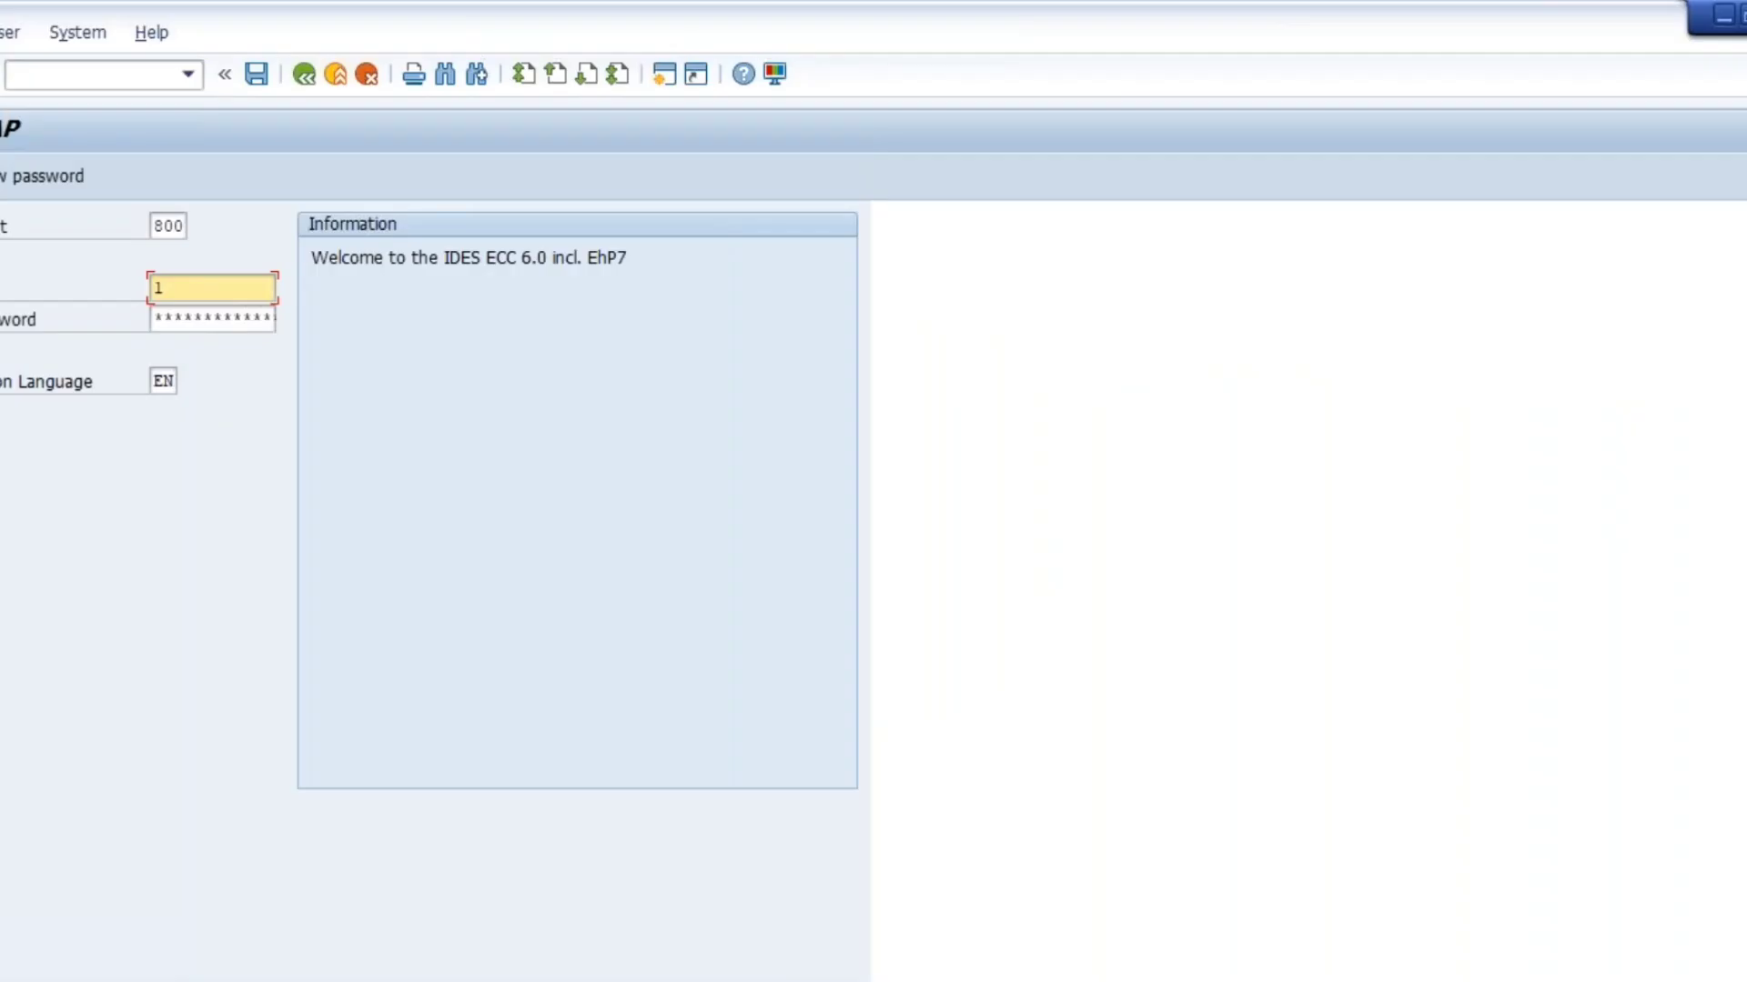
Log on again with the saved user name and account password, then run transaction cg3z
{"action": "type", "text": "1"}
{"action": "key", "text": "Down"}
{"action": "key", "text": "Return"}
{"action": "key", "text": "Tab"}
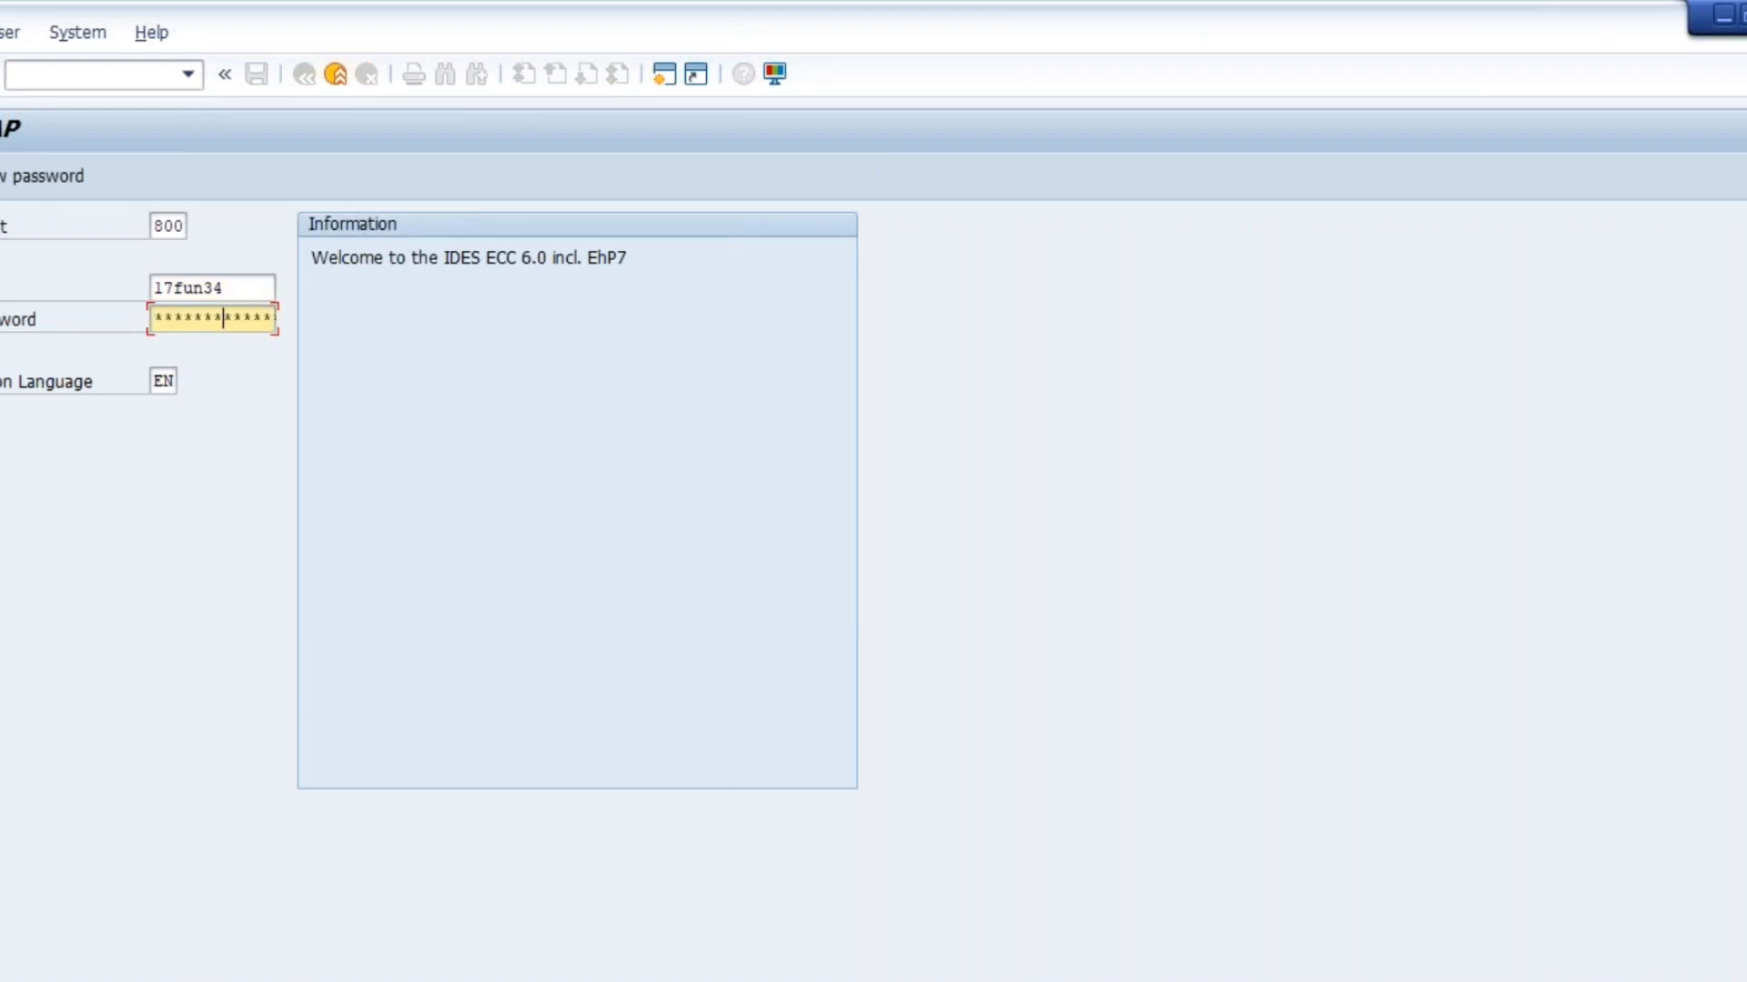
{"action": "key", "text": "Return"}
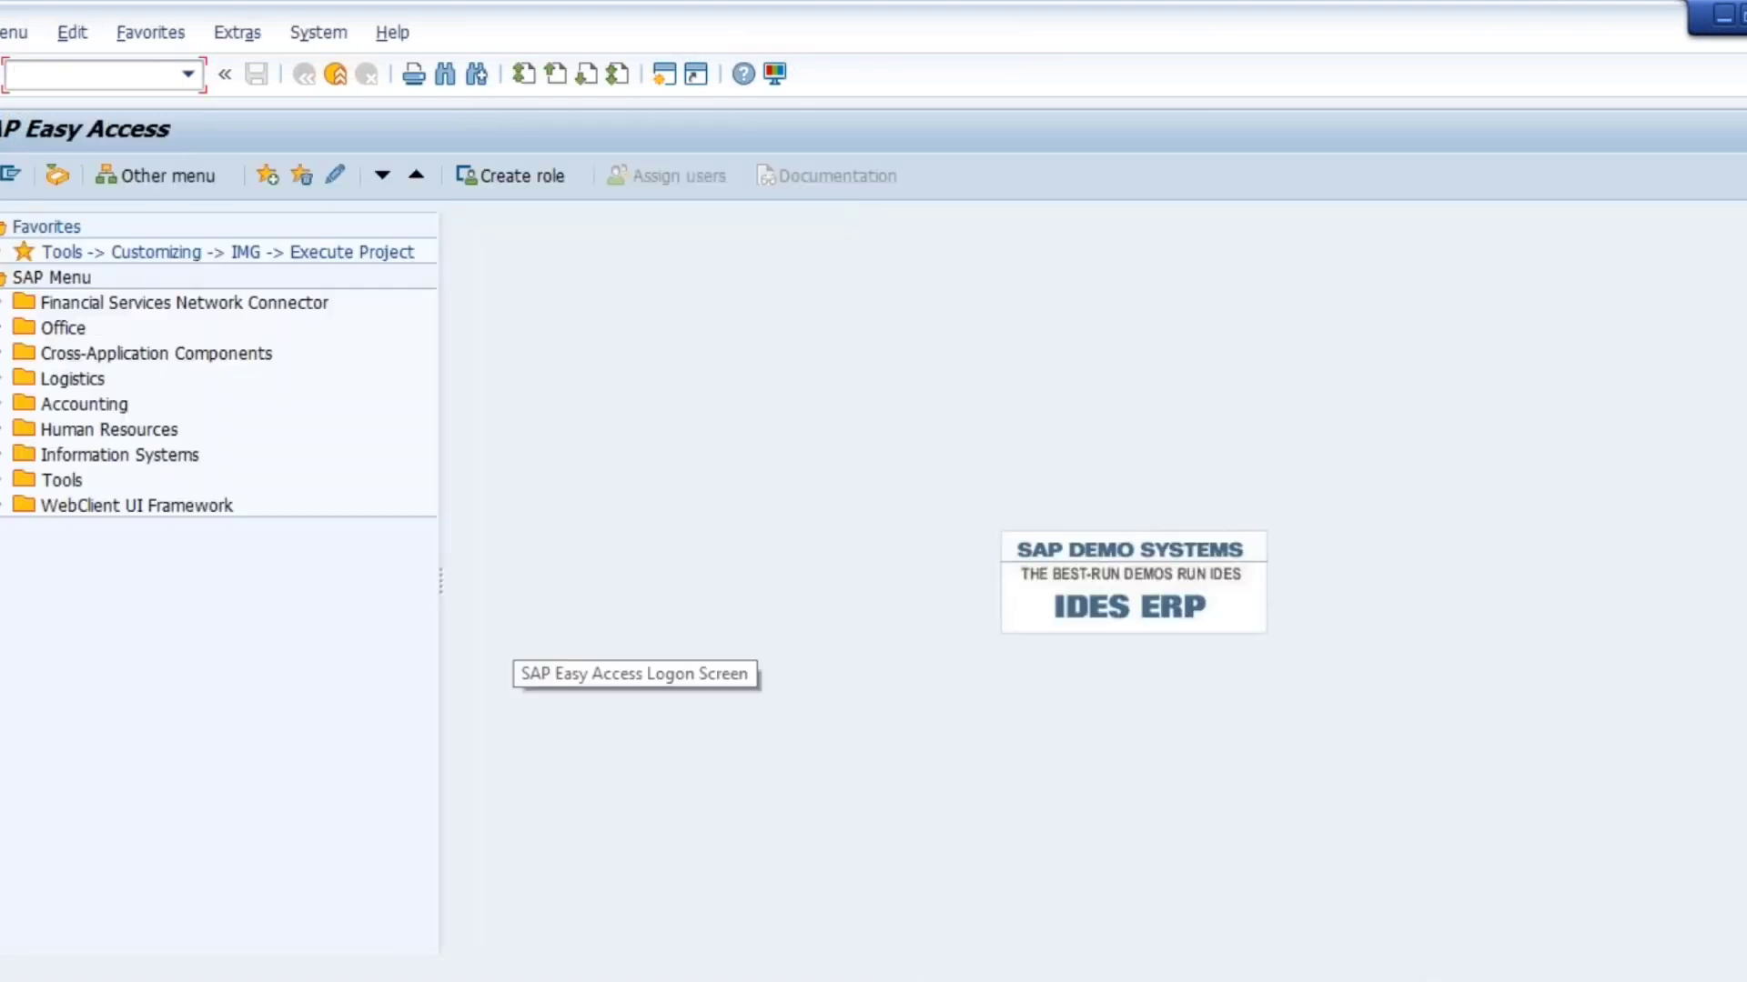
{"action": "type", "text": "cg"}
{"action": "type", "text": "3z"}
{"action": "key", "text": "Return"}
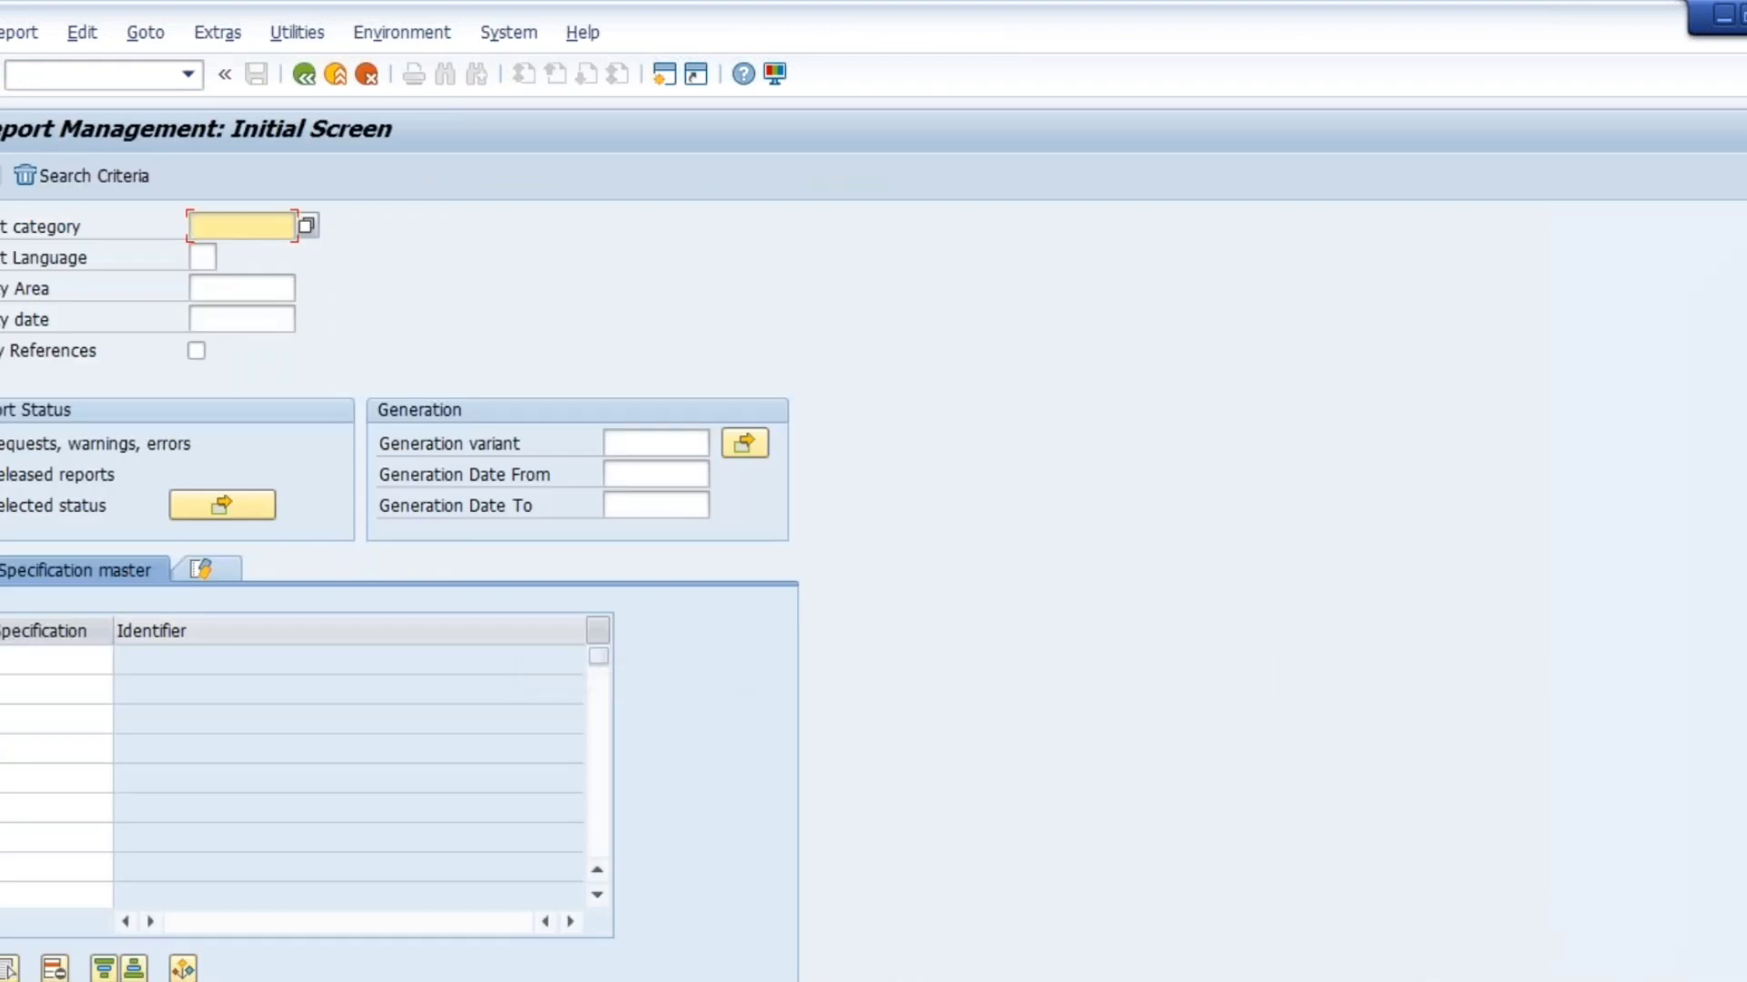
Search reports with no criteria to list 59 hits, then allow a document to open on the front-end PC
{"action": "key", "text": "F8"}
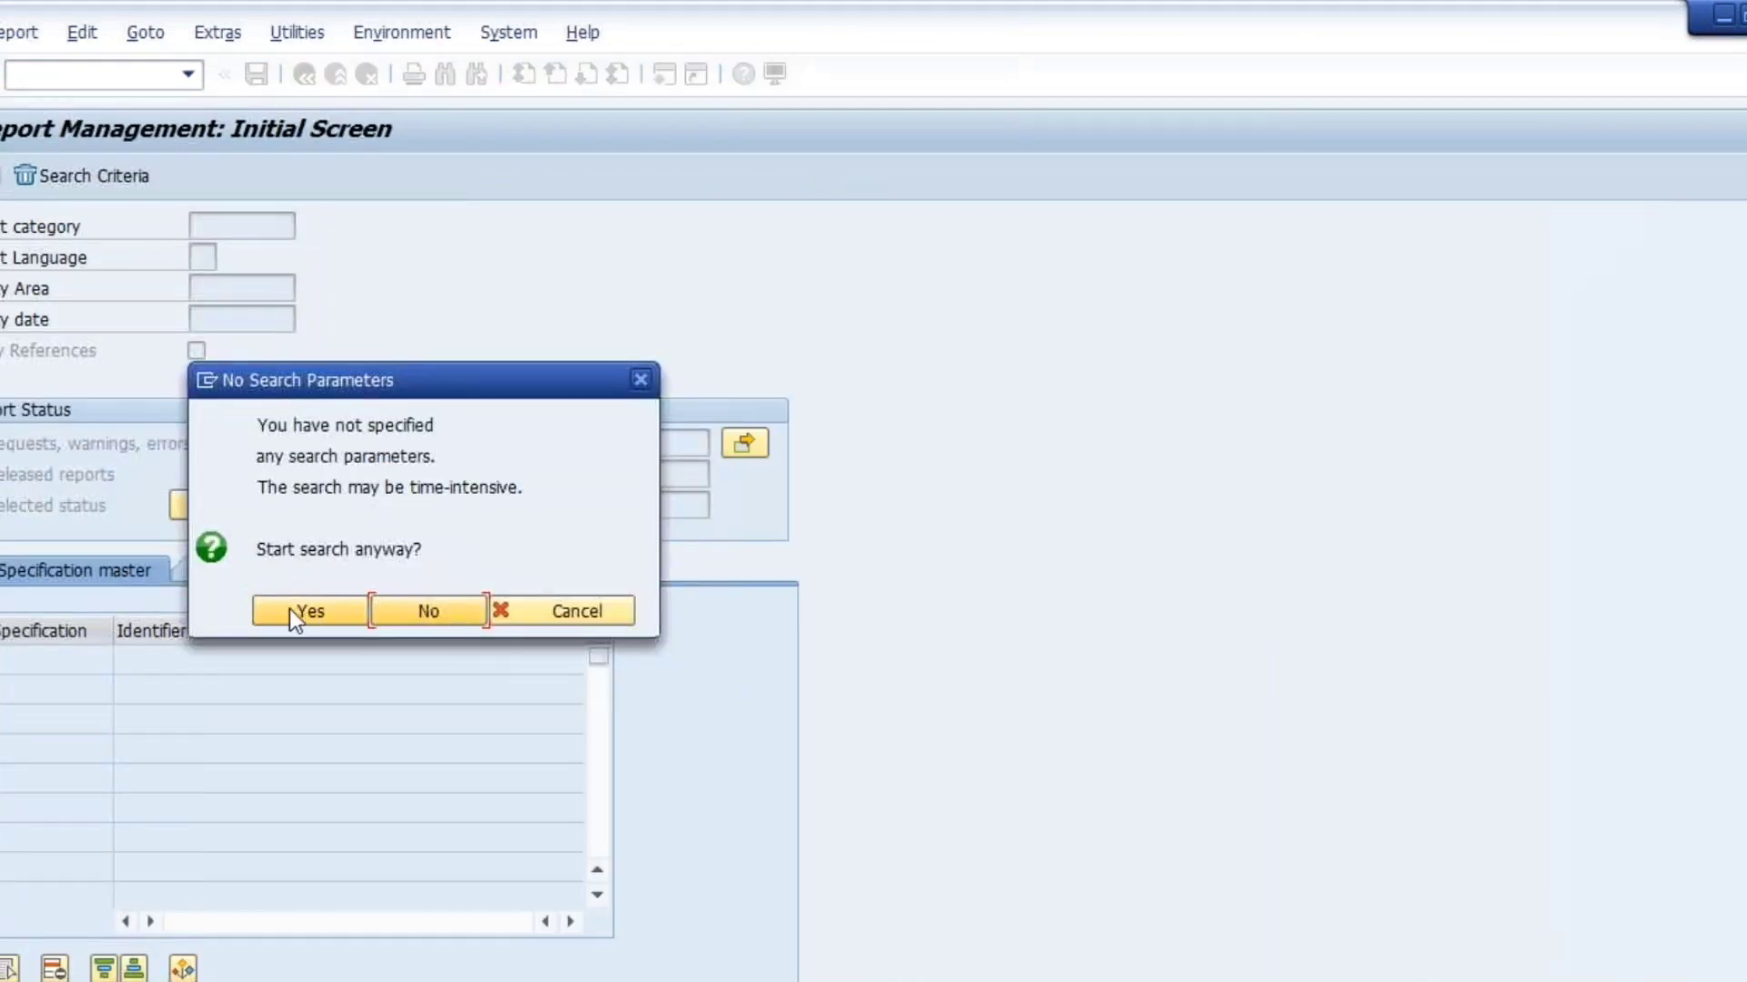
{"action": "left_click", "coordinate": [289, 609]}
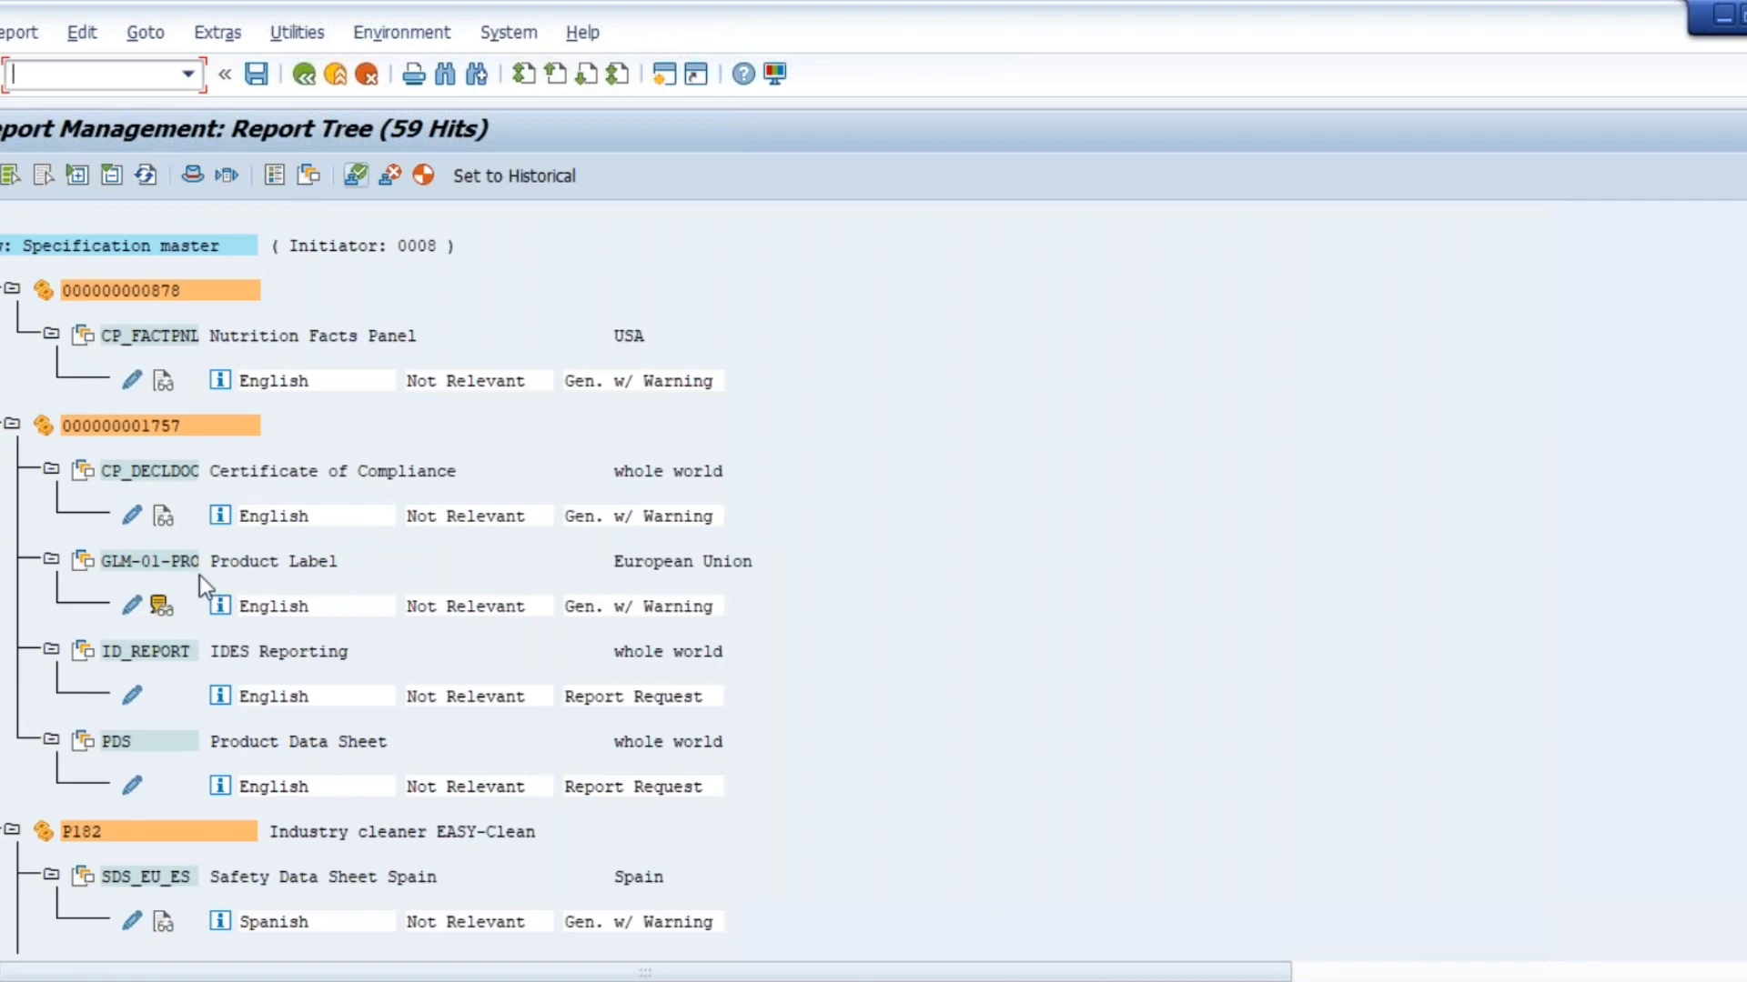
{"action": "left_click", "coordinate": [162, 382]}
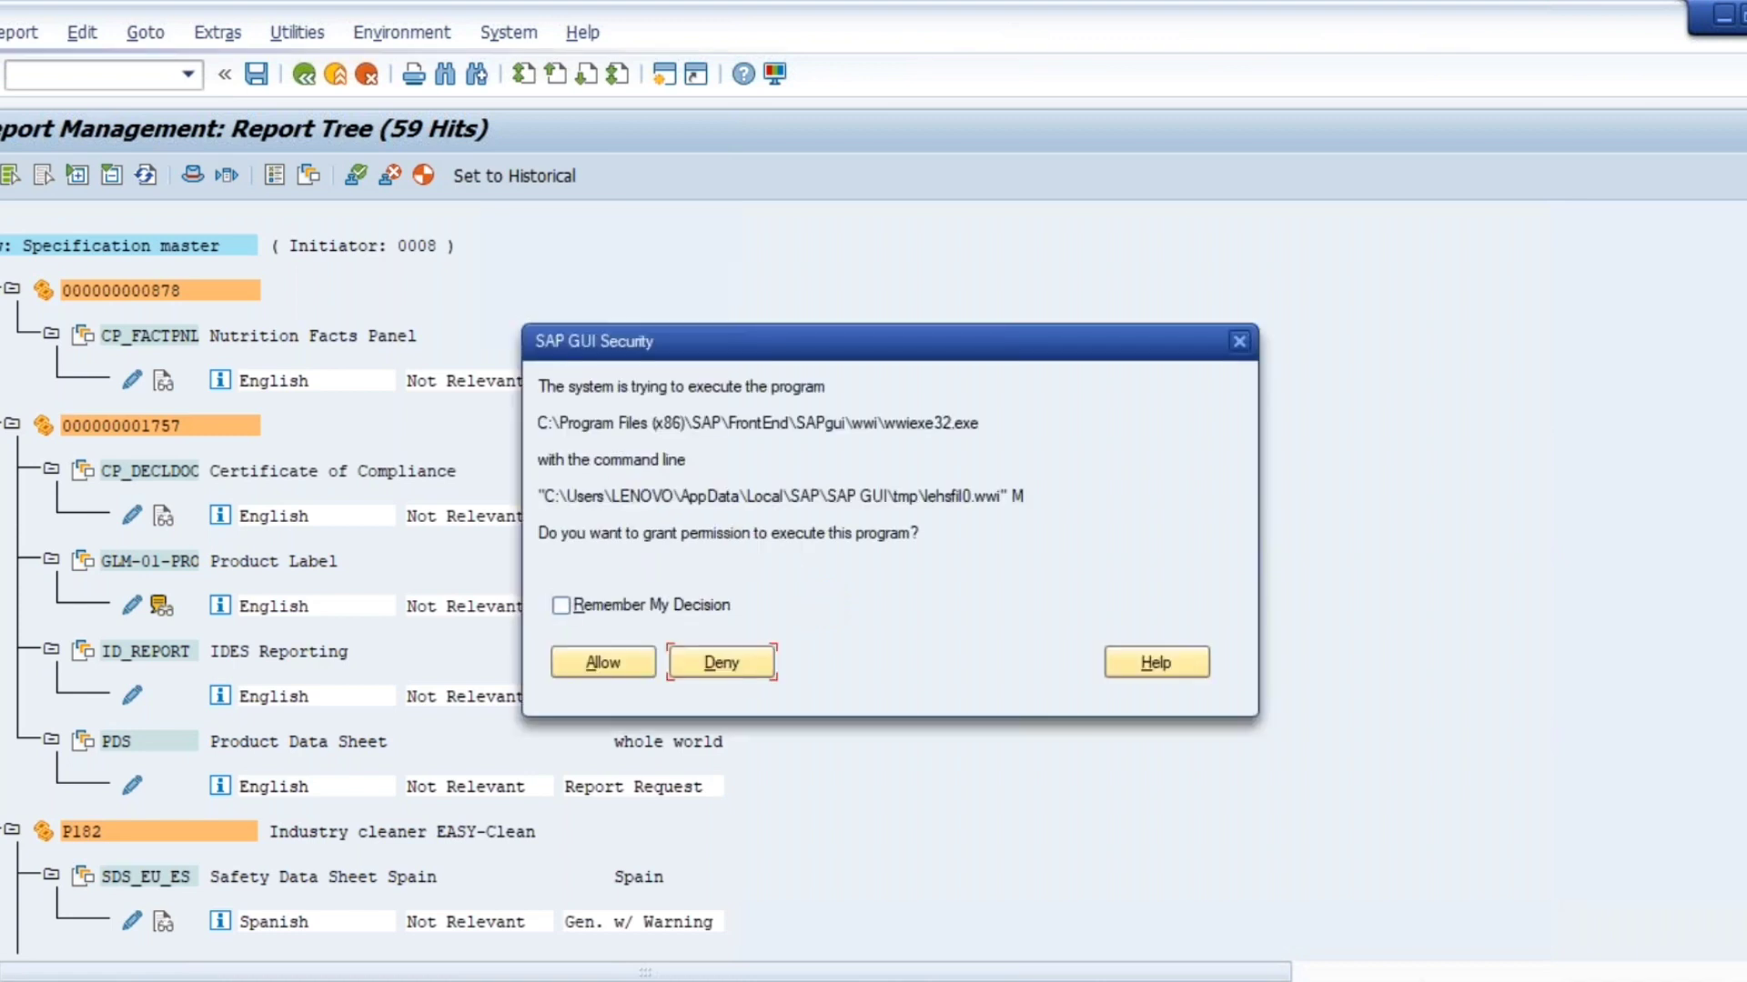
{"action": "left_click", "coordinate": [631, 673]}
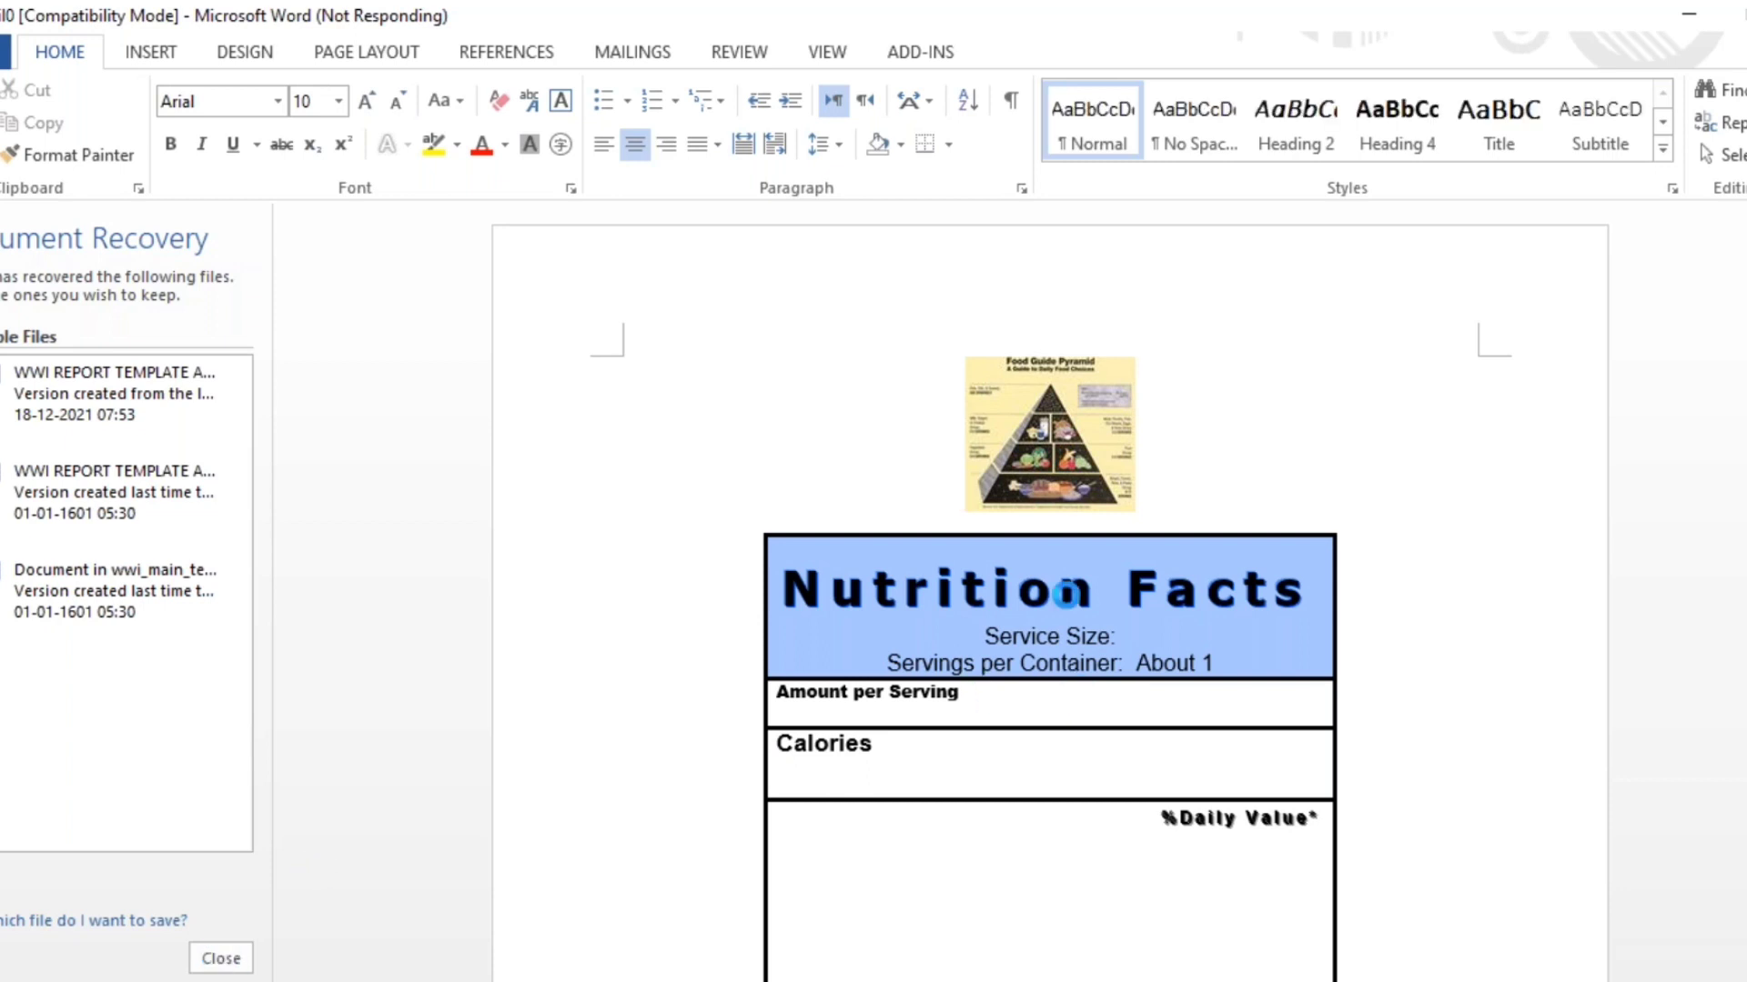
Discard Word's recovered files and scroll through the Nutrition Facts report preview
{"action": "left_click", "coordinate": [221, 958]}
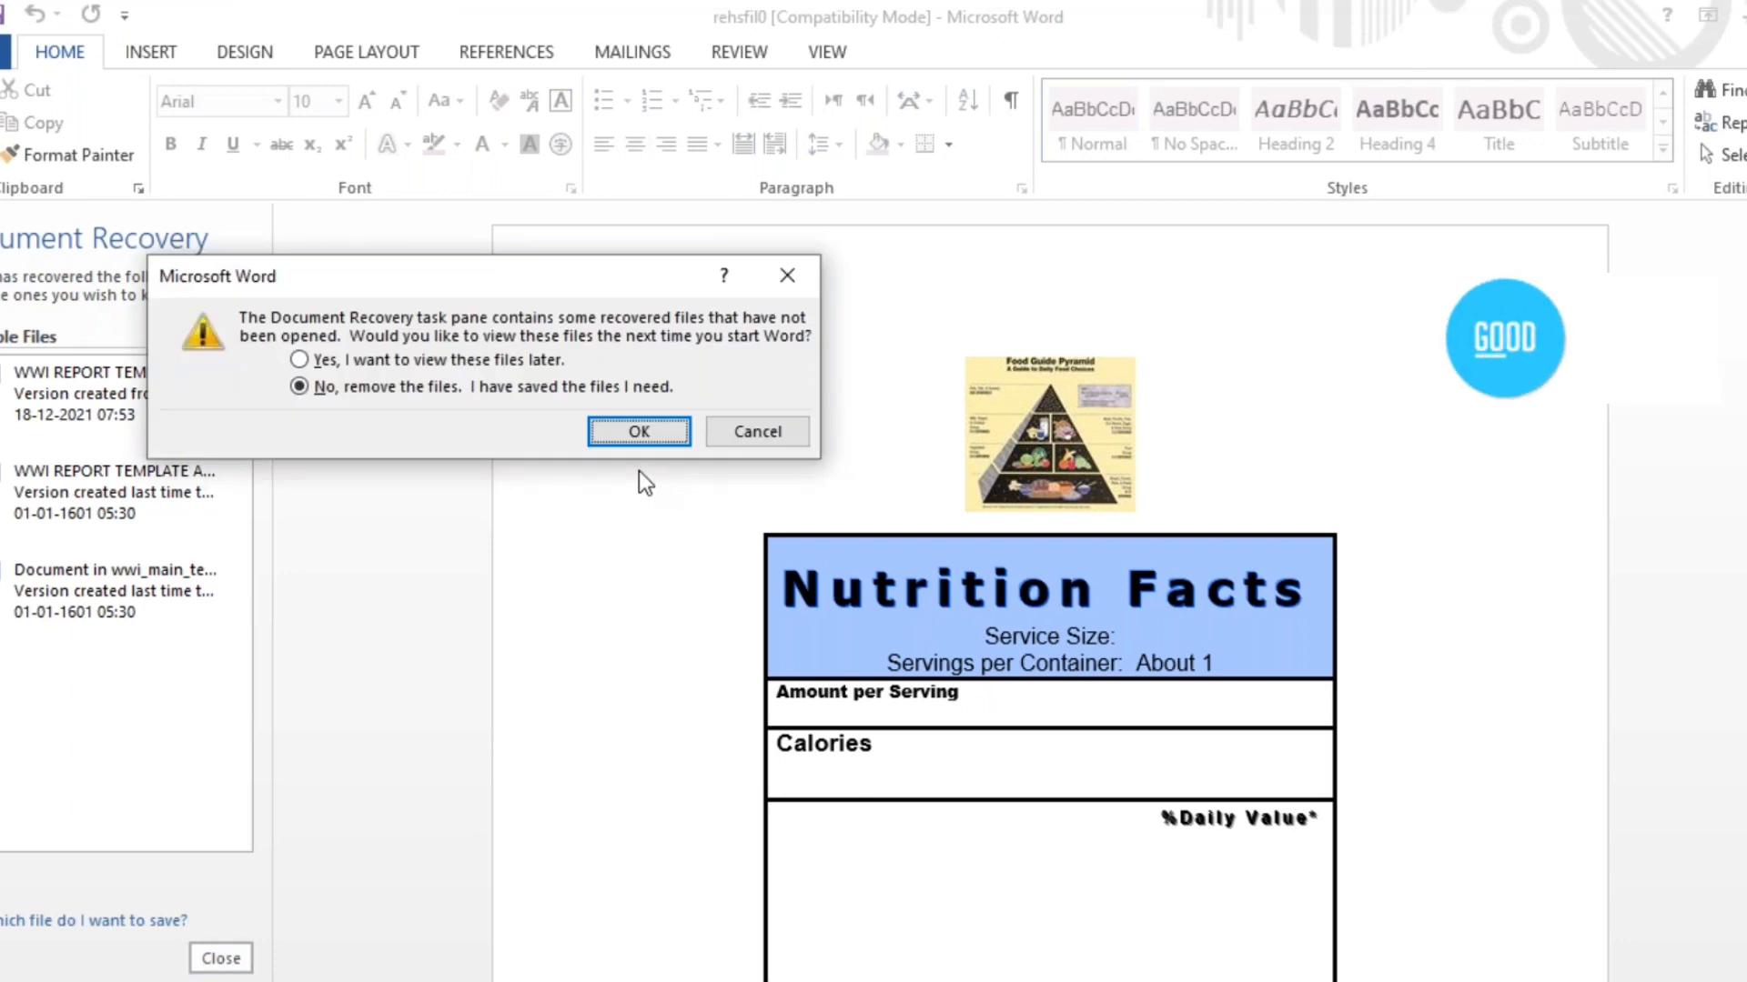
{"action": "left_click", "coordinate": [640, 432]}
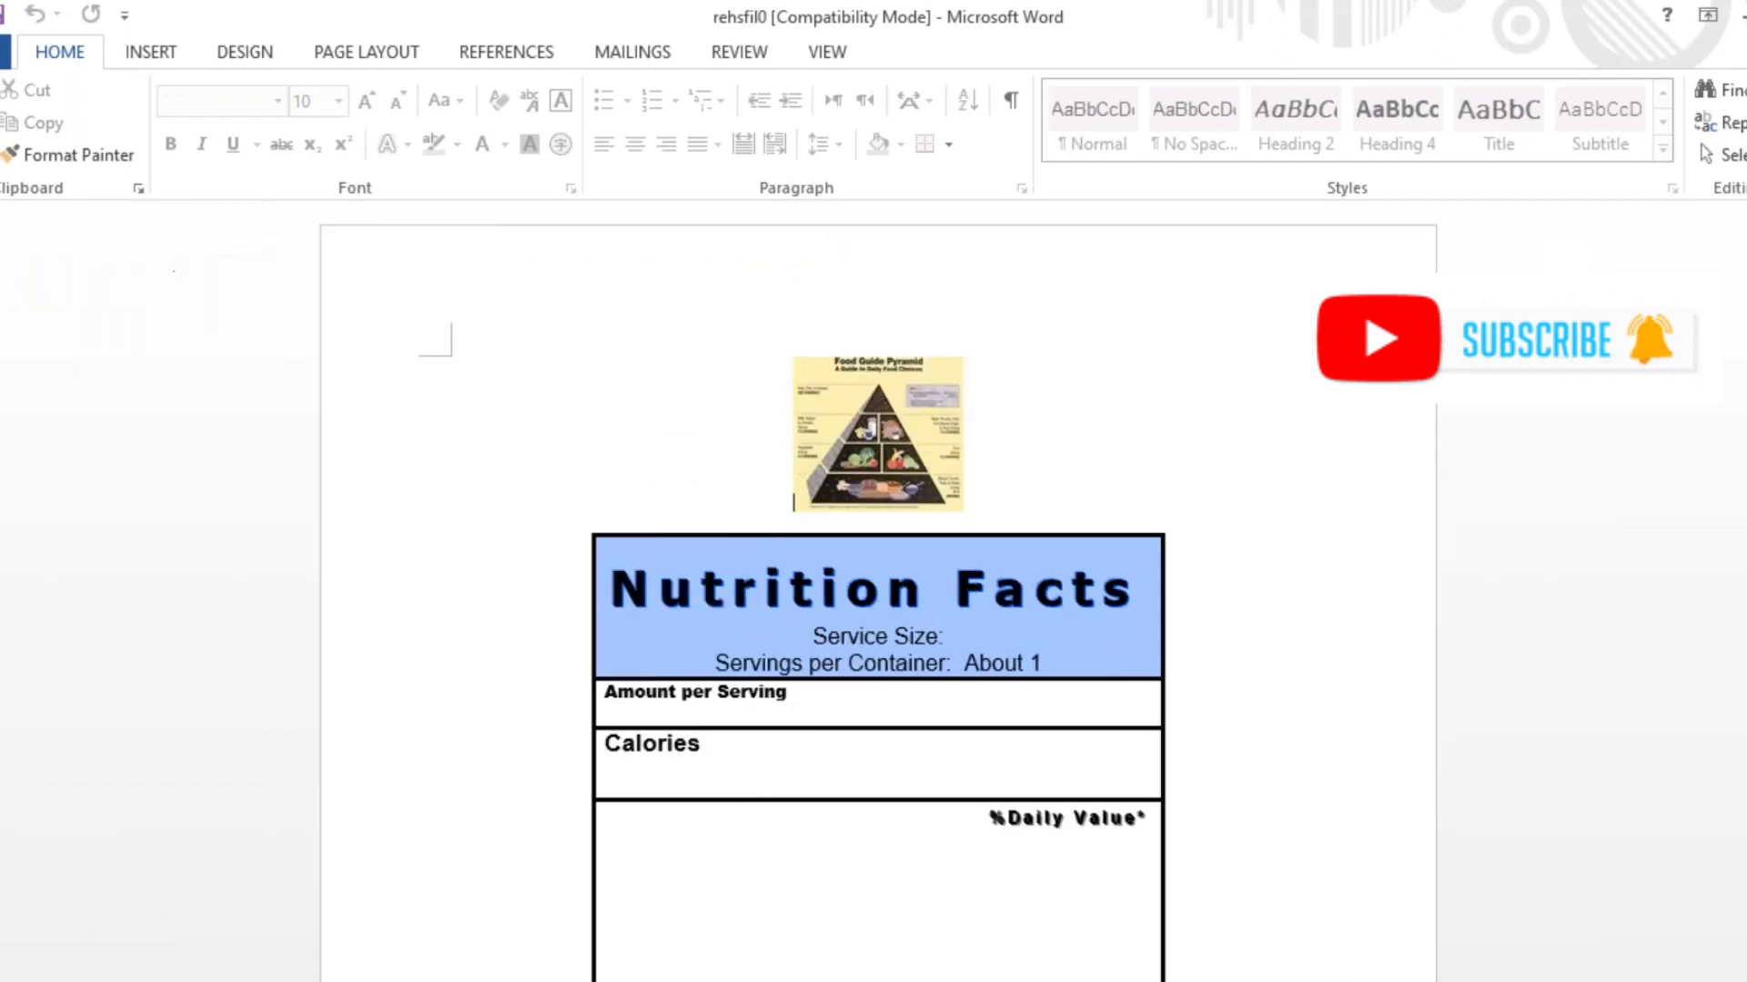
{"action": "scroll", "coordinate": [878, 591], "scroll_direction": "down", "scroll_amount": 8}
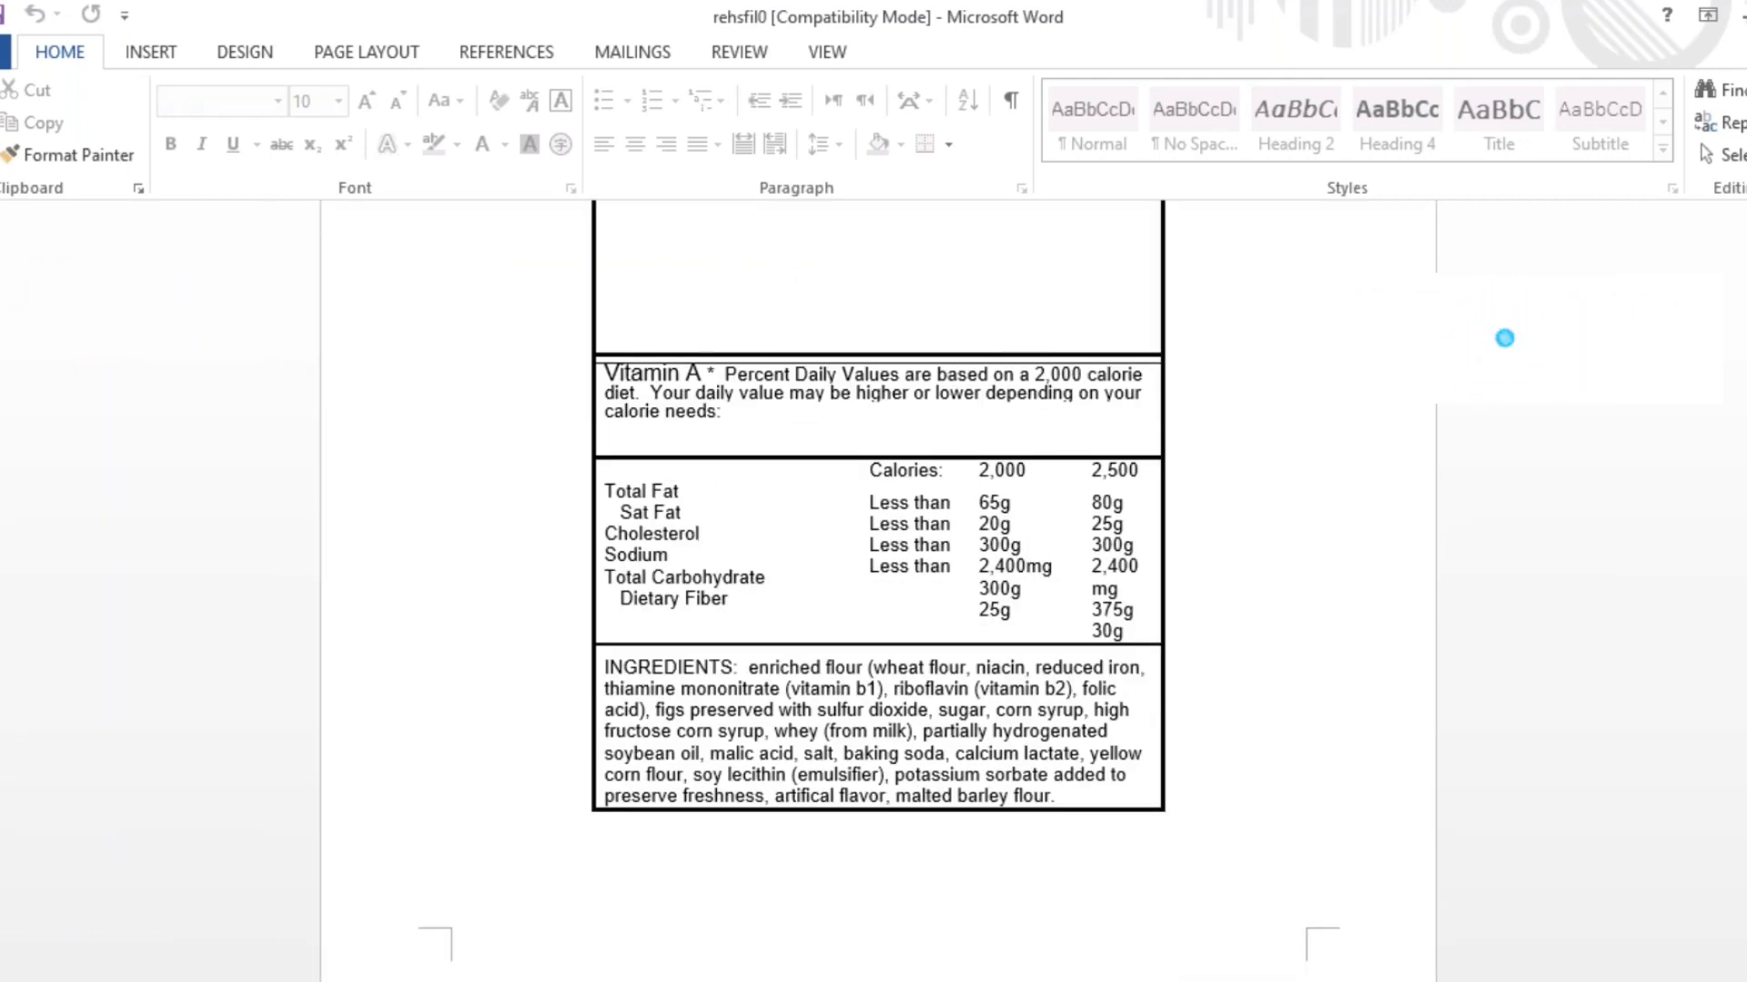
{"action": "scroll", "coordinate": [878, 591], "scroll_direction": "down", "scroll_amount": 8}
{"action": "scroll", "coordinate": [878, 592], "scroll_direction": "down", "scroll_amount": 1}
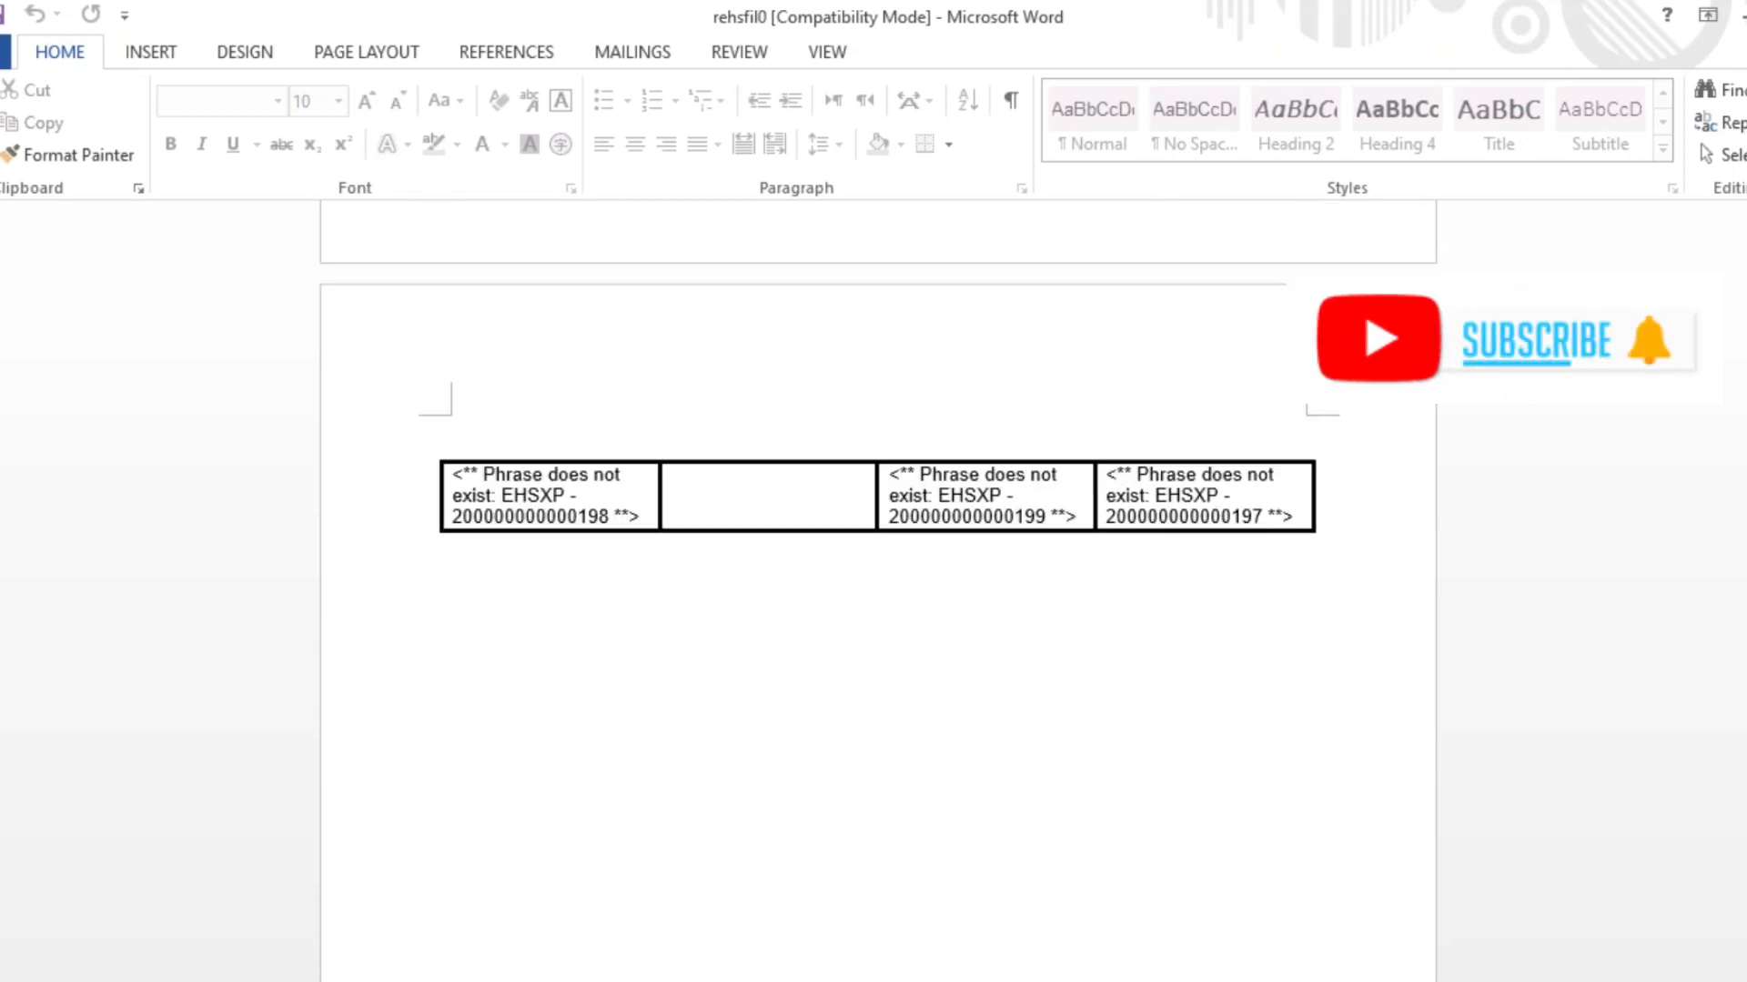
{"action": "scroll", "coordinate": [878, 591], "scroll_direction": "down", "scroll_amount": 5}
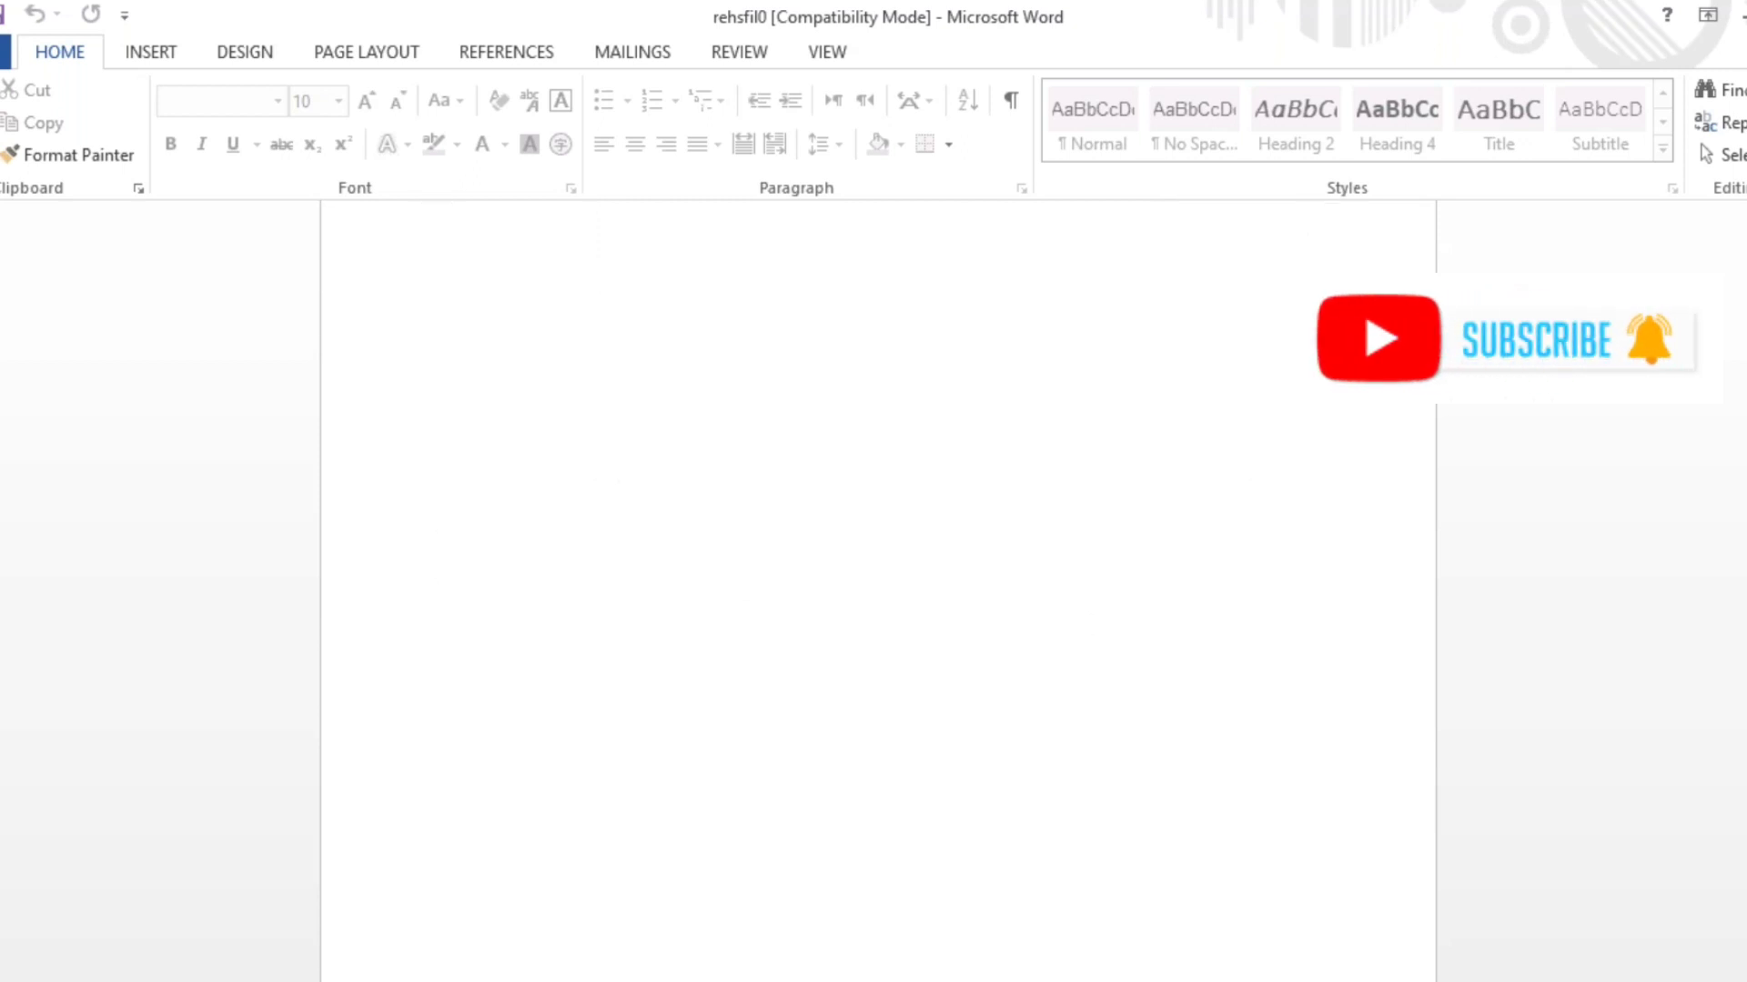
{"action": "scroll", "coordinate": [878, 591], "scroll_direction": "up", "scroll_amount": 3}
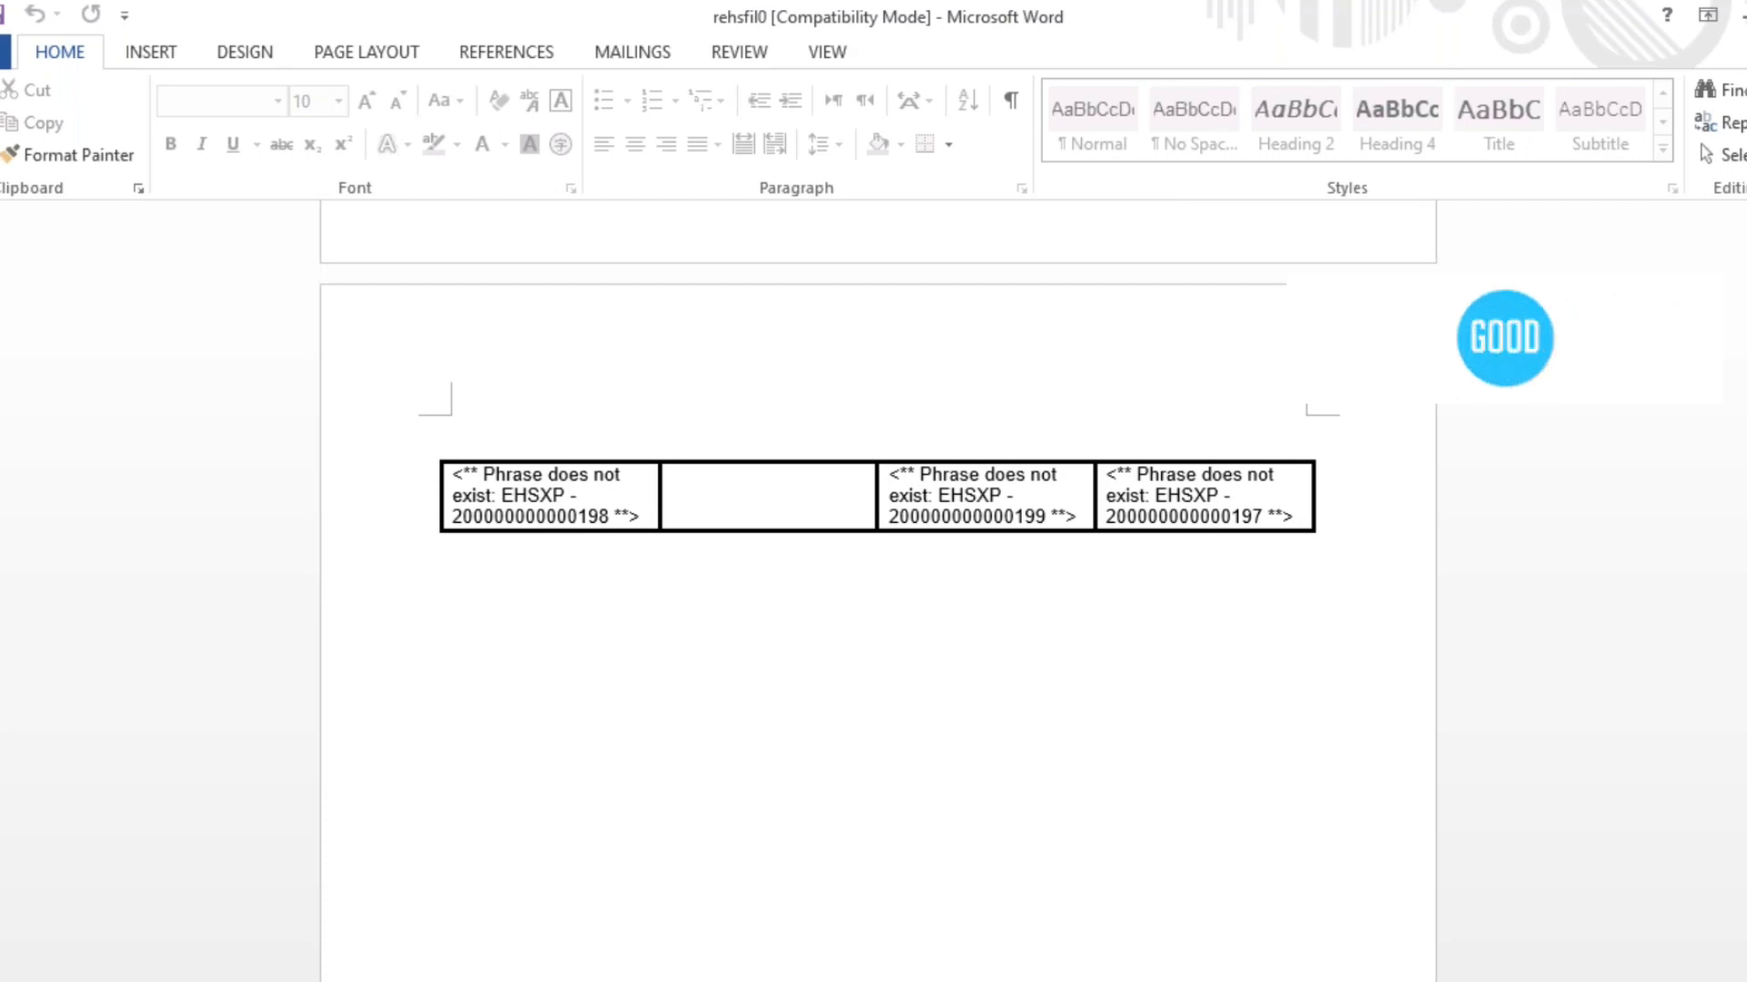
{"action": "scroll", "coordinate": [878, 591], "scroll_direction": "up", "scroll_amount": 5}
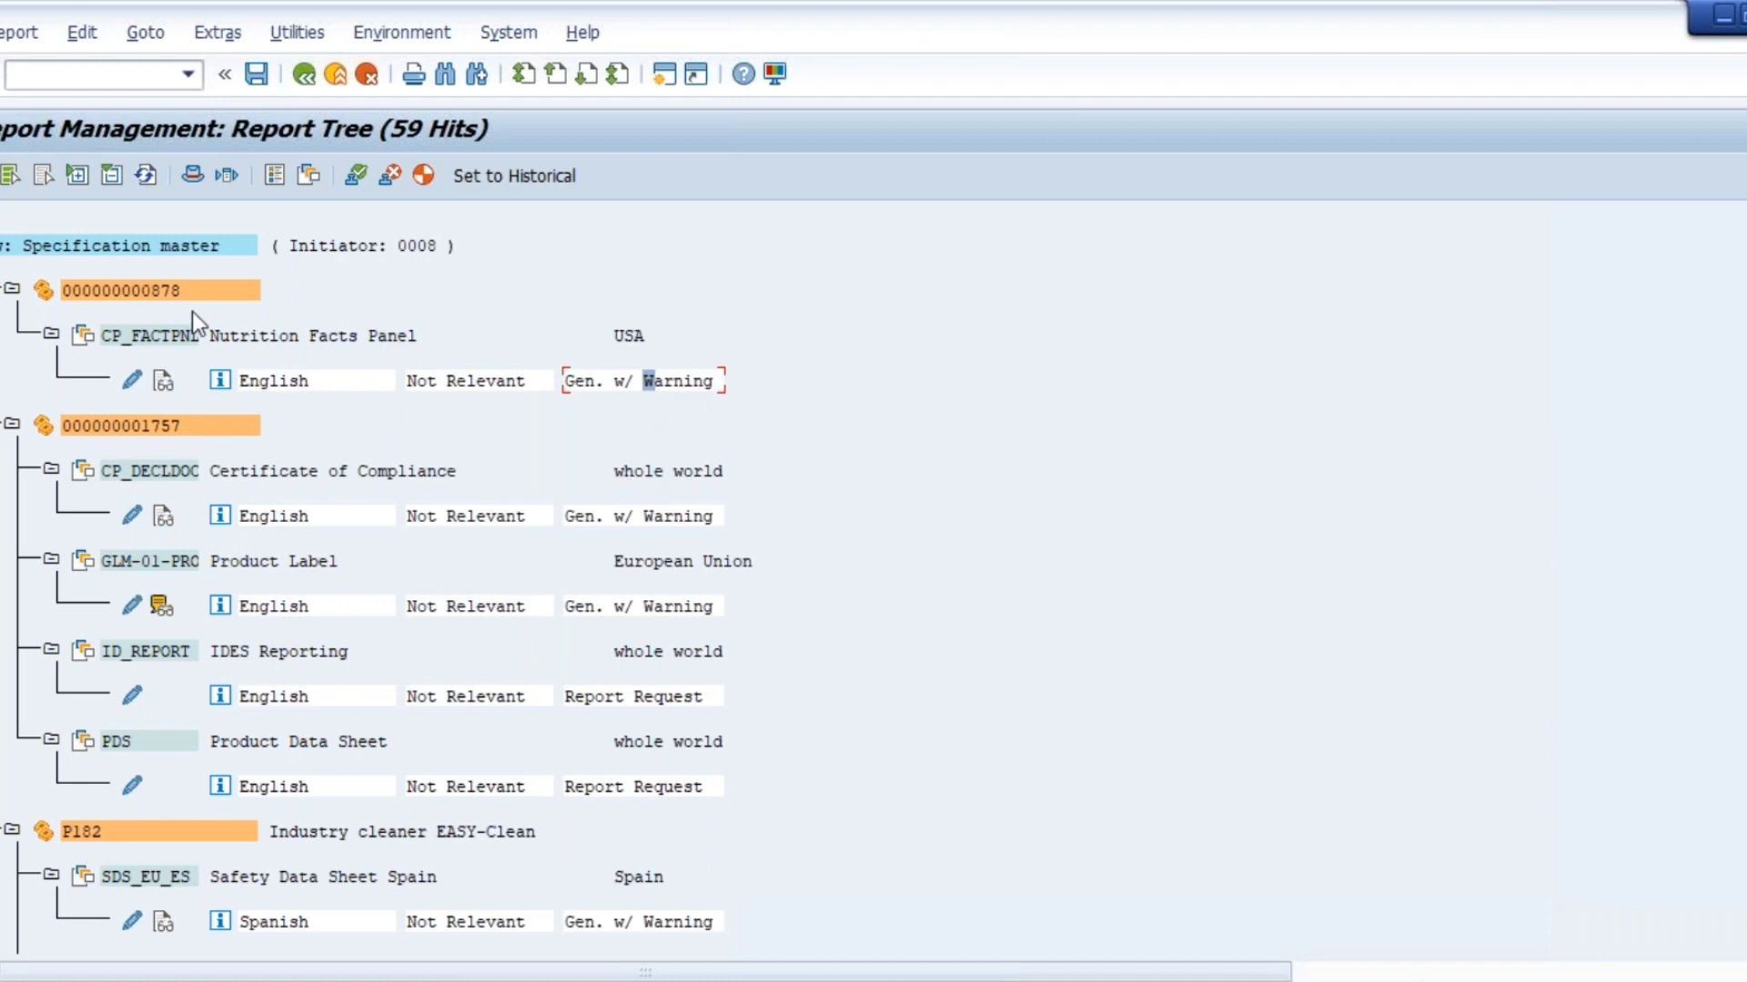
{"action": "left_click", "coordinate": [22, 36]}
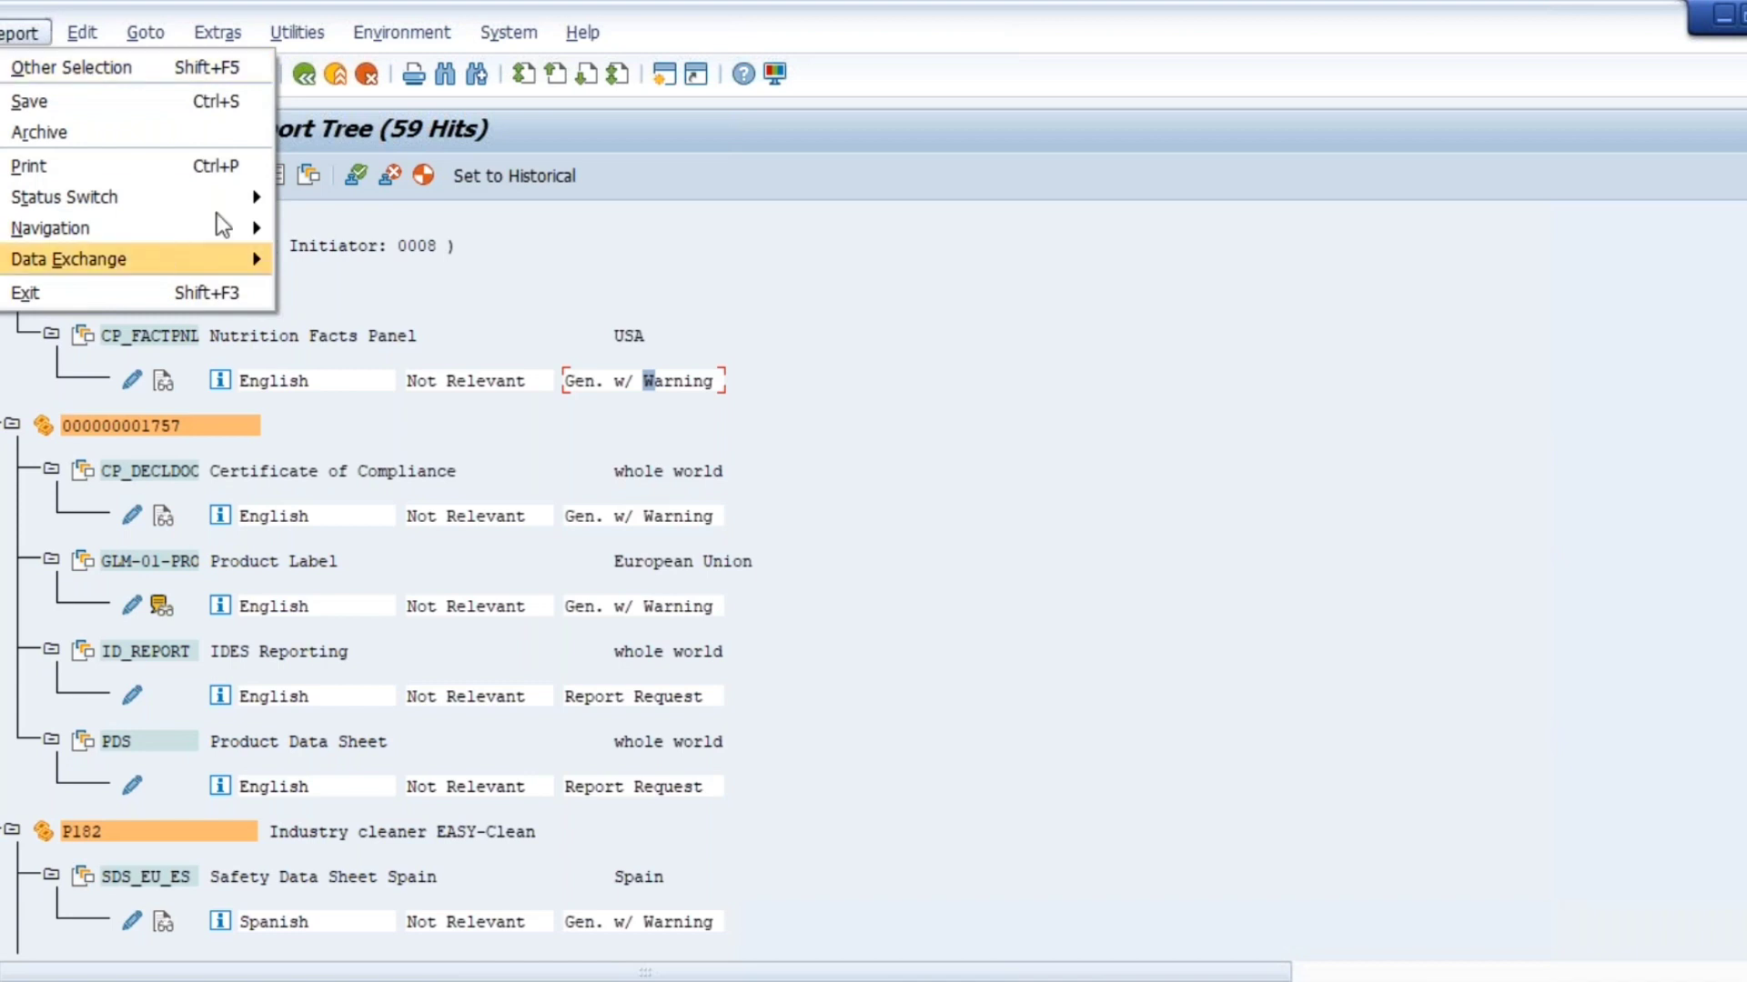
{"action": "mouse_move", "coordinate": [235, 214]}
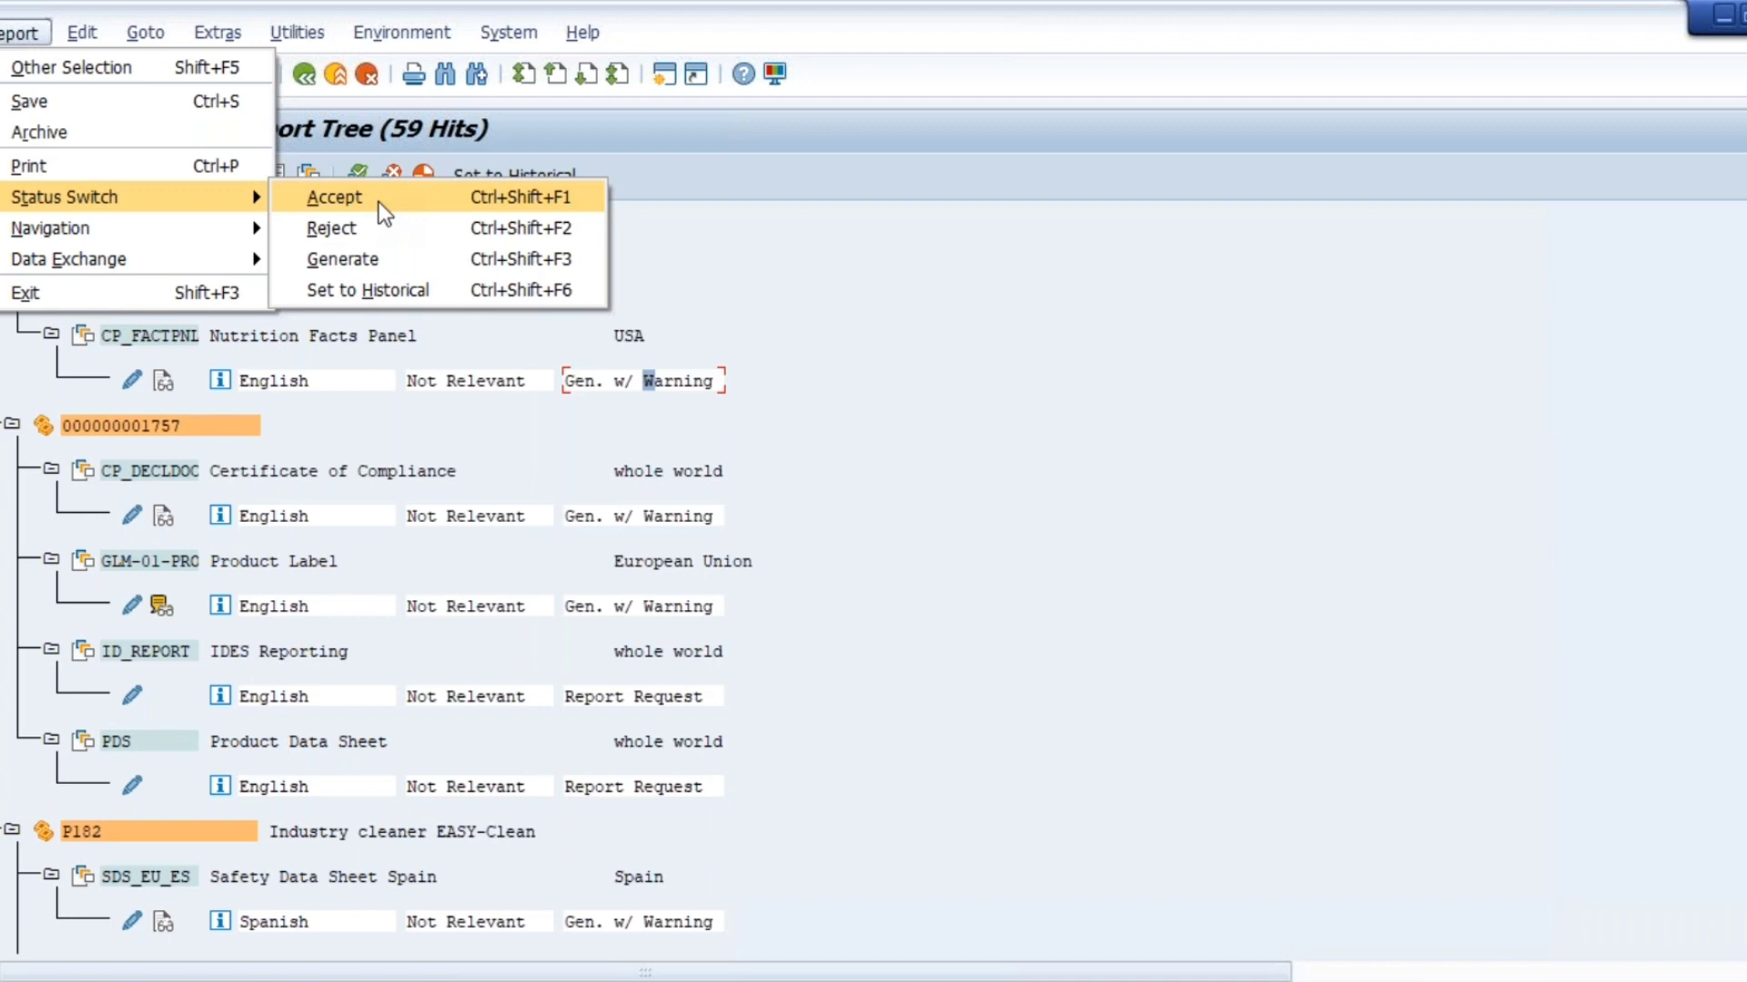
{"action": "left_click", "coordinate": [378, 202]}
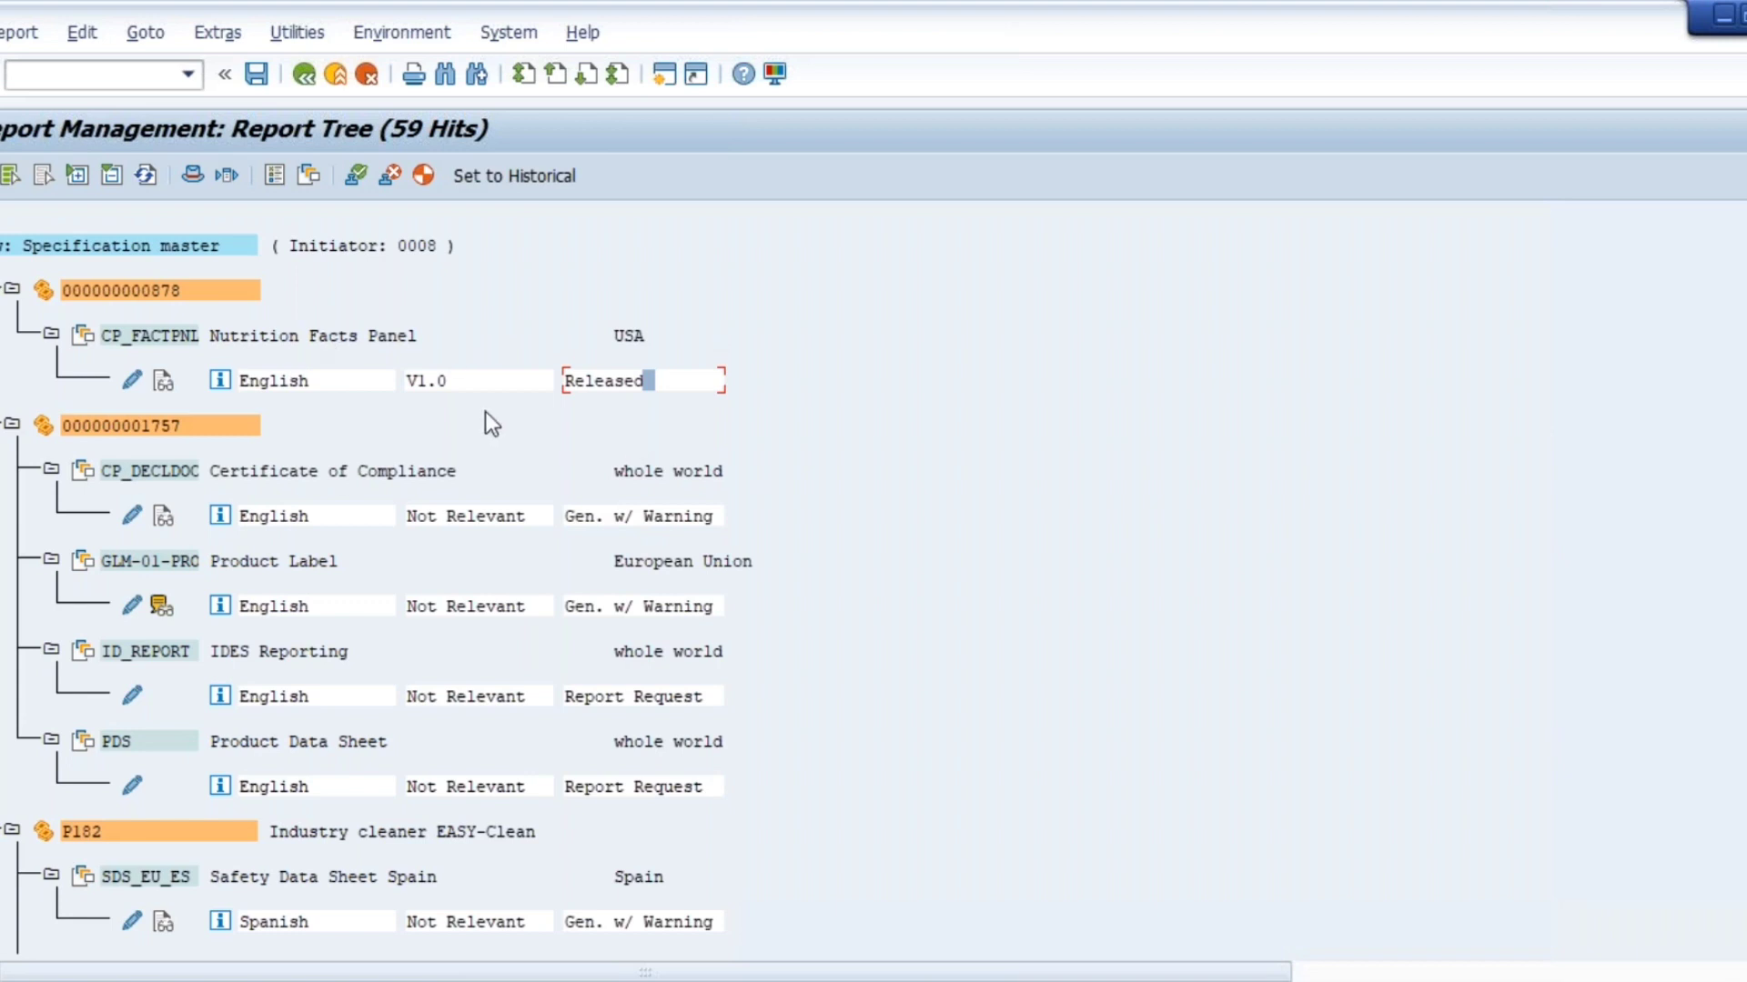
Switch the released Nutrition Facts Panel V1.0 to Historical status, then select the ID_REPORT entry
{"action": "left_click", "coordinate": [7, 34]}
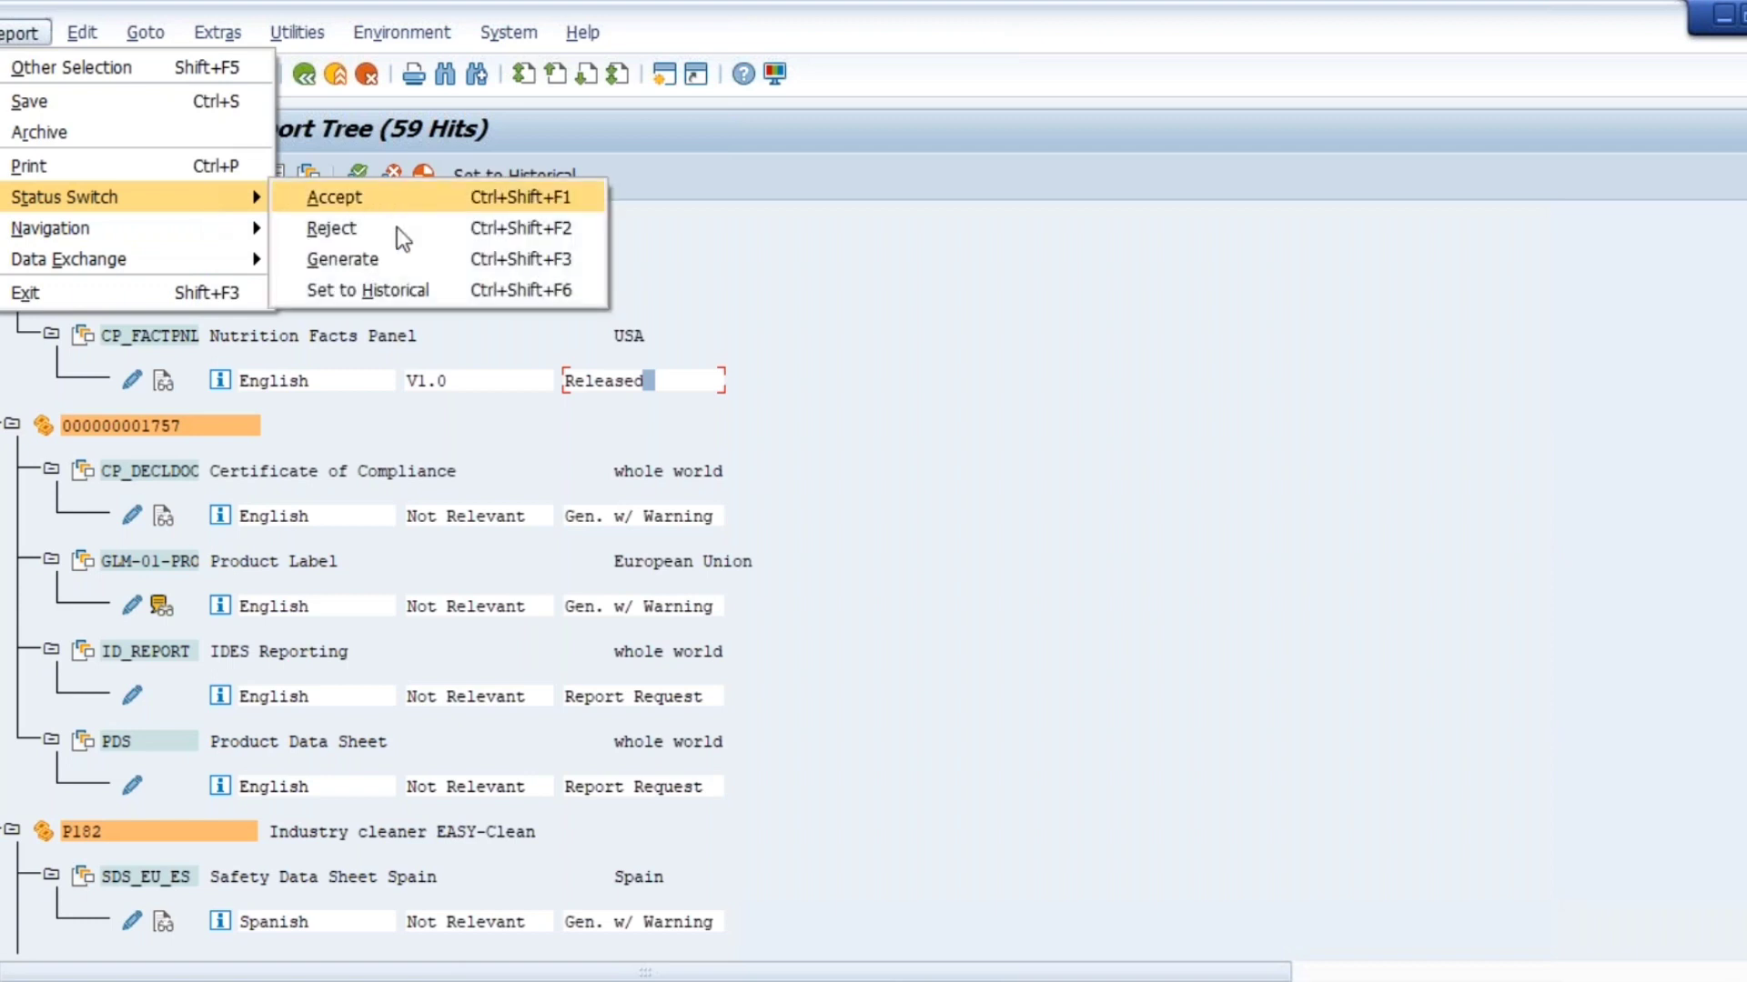
{"action": "left_click", "coordinate": [402, 290]}
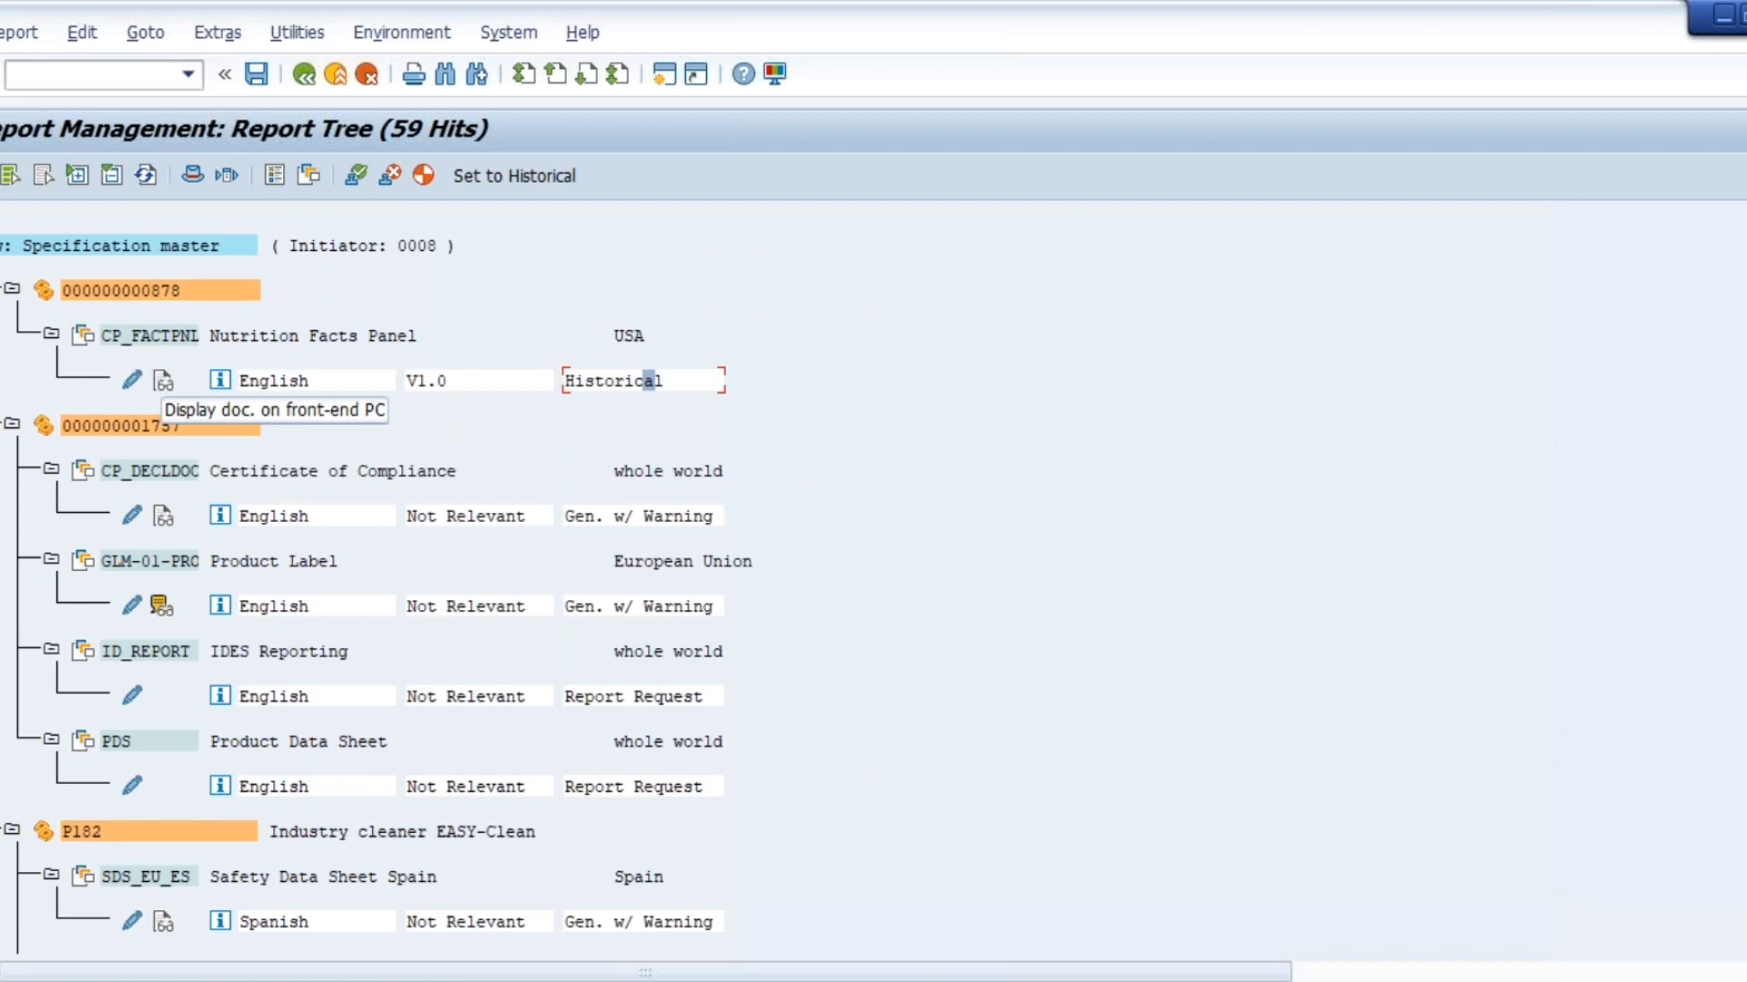
{"action": "left_click", "coordinate": [168, 696]}
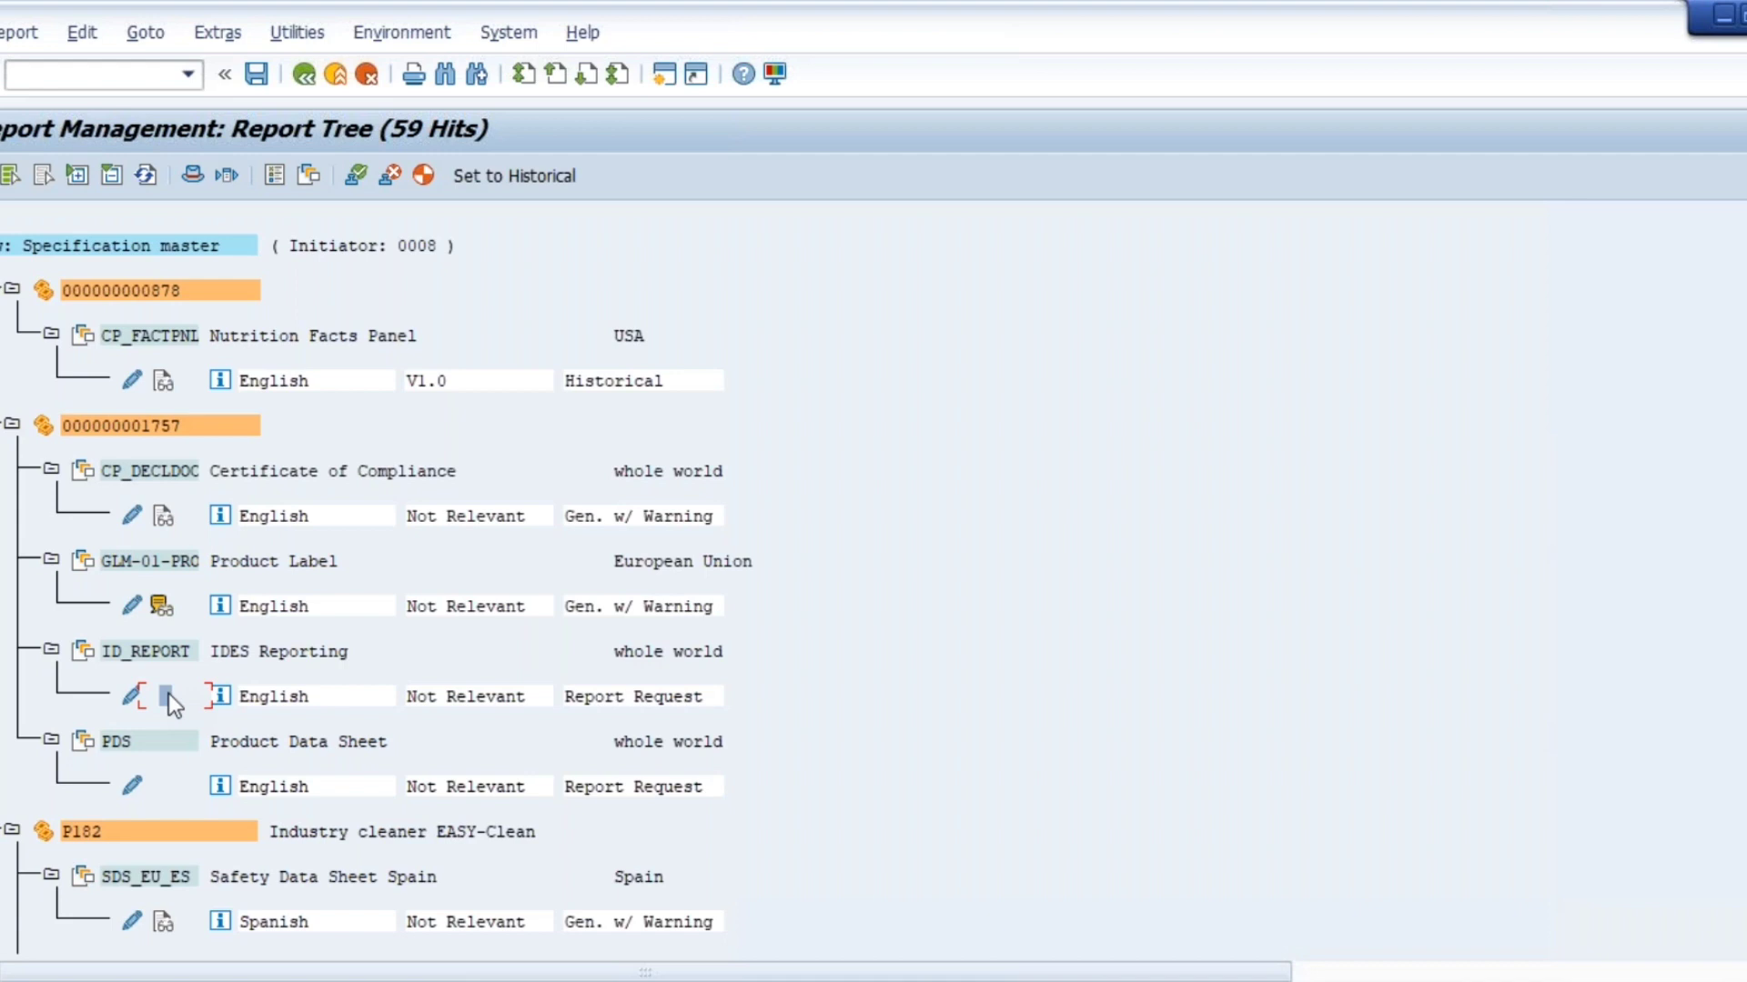
Try accepting the ID_REPORT report request and saving; it fails and stays at Report Request
{"action": "left_click", "coordinate": [626, 696]}
{"action": "left_click", "coordinate": [20, 37]}
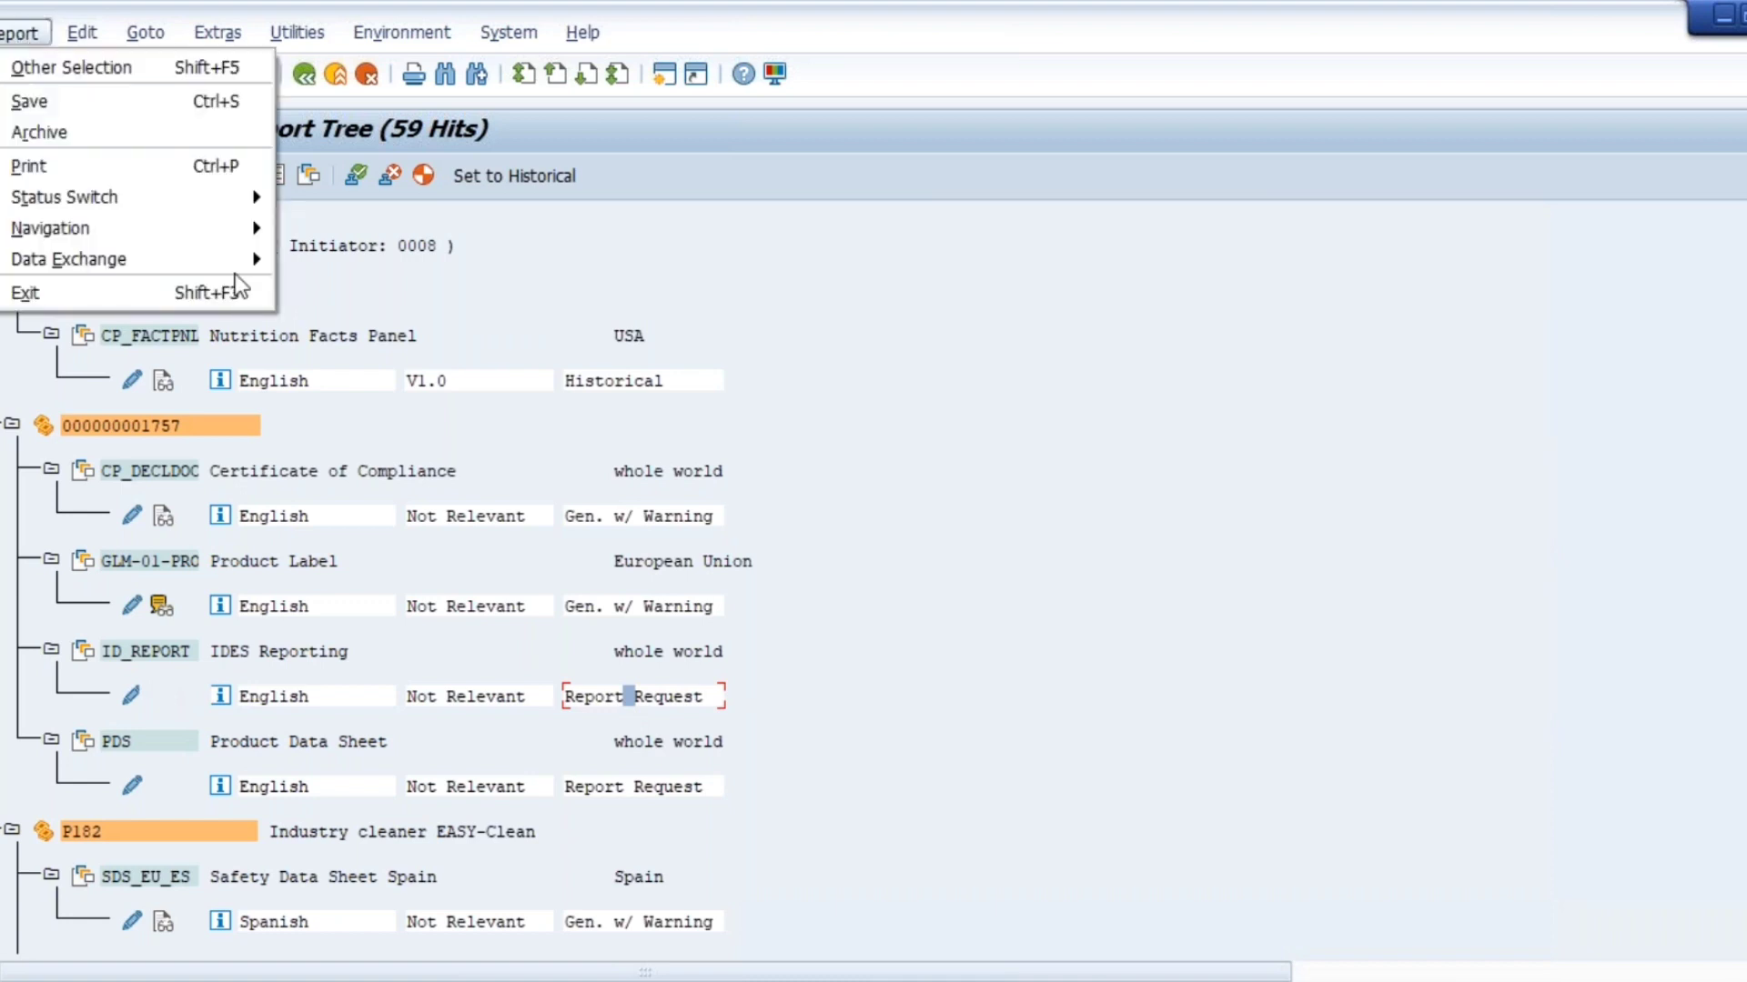
{"action": "mouse_move", "coordinate": [250, 195]}
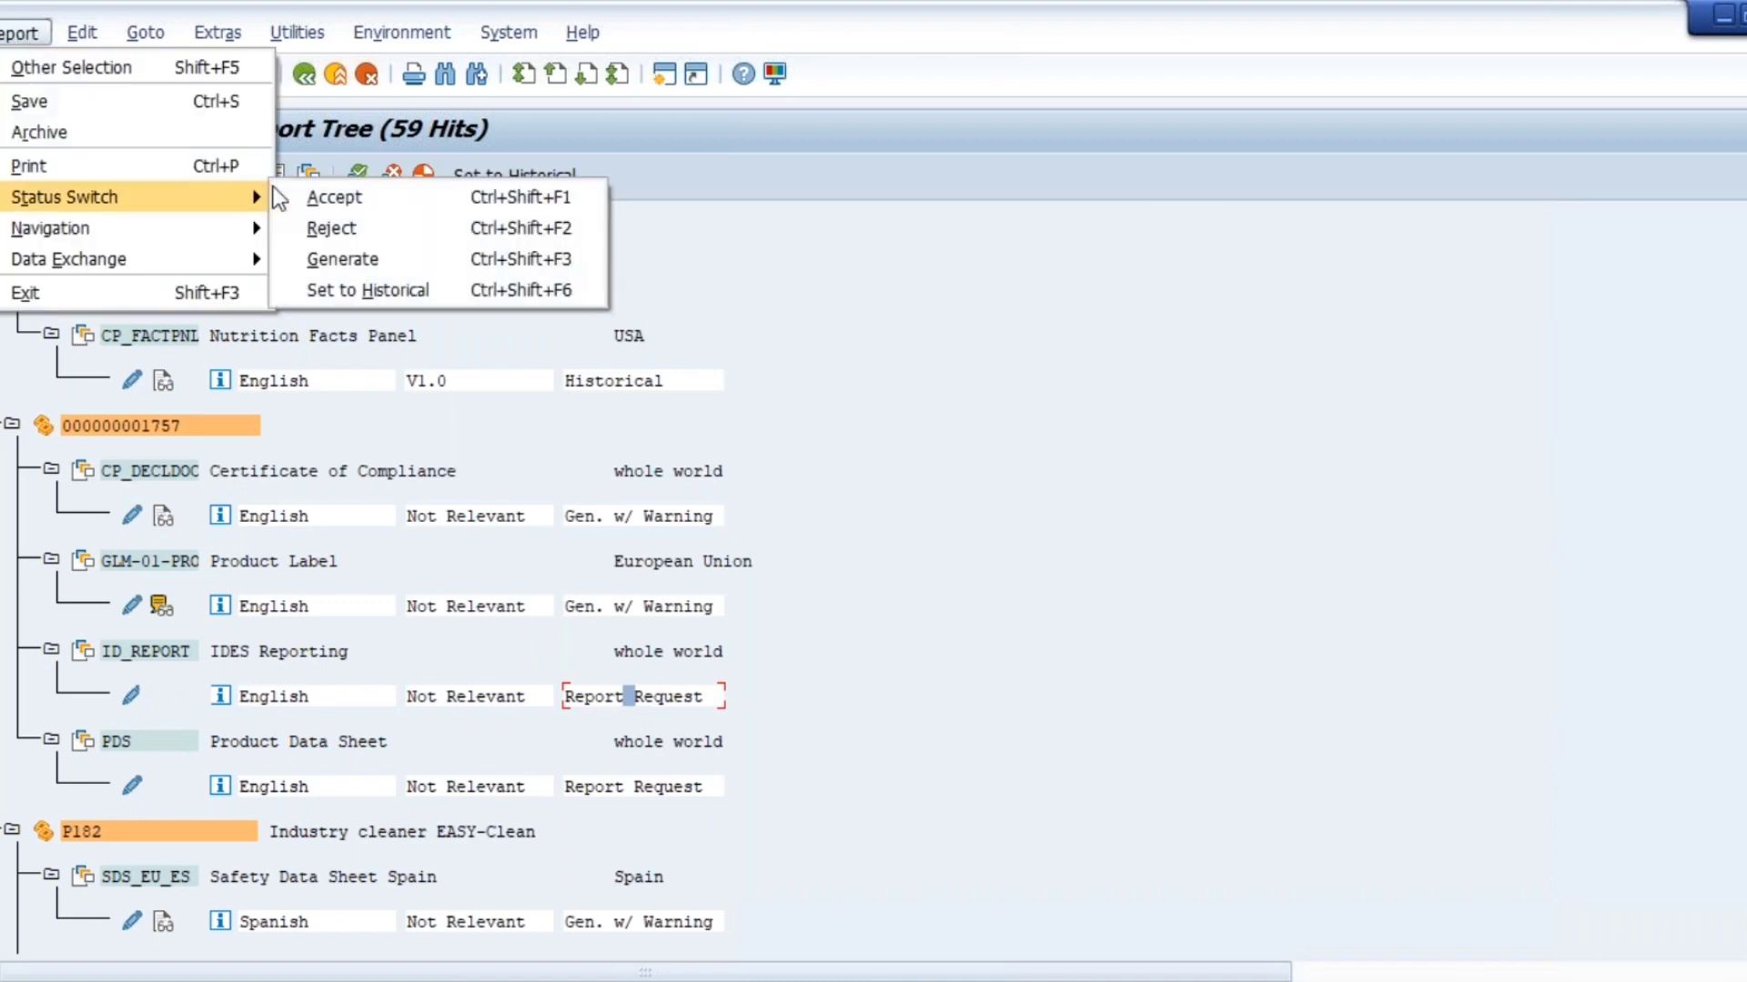
{"action": "left_click", "coordinate": [340, 194]}
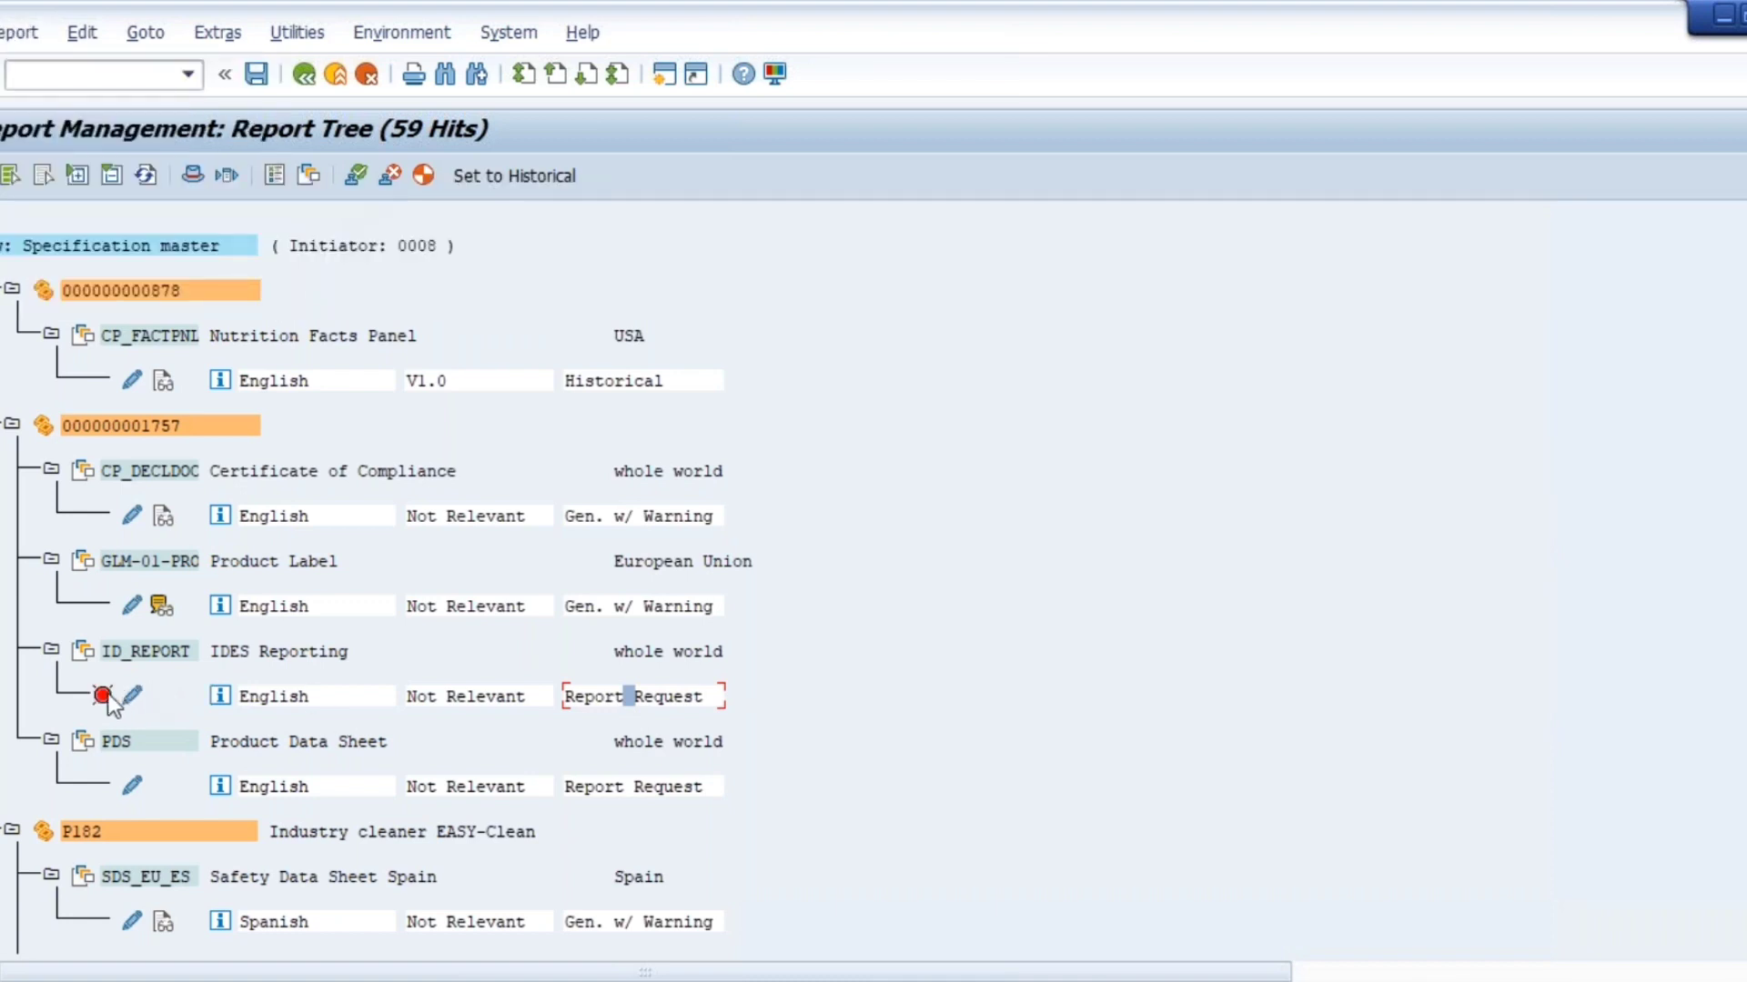
{"action": "mouse_move", "coordinate": [105, 699]}
{"action": "left_click", "coordinate": [250, 73]}
{"action": "left_click", "coordinate": [2, 35]}
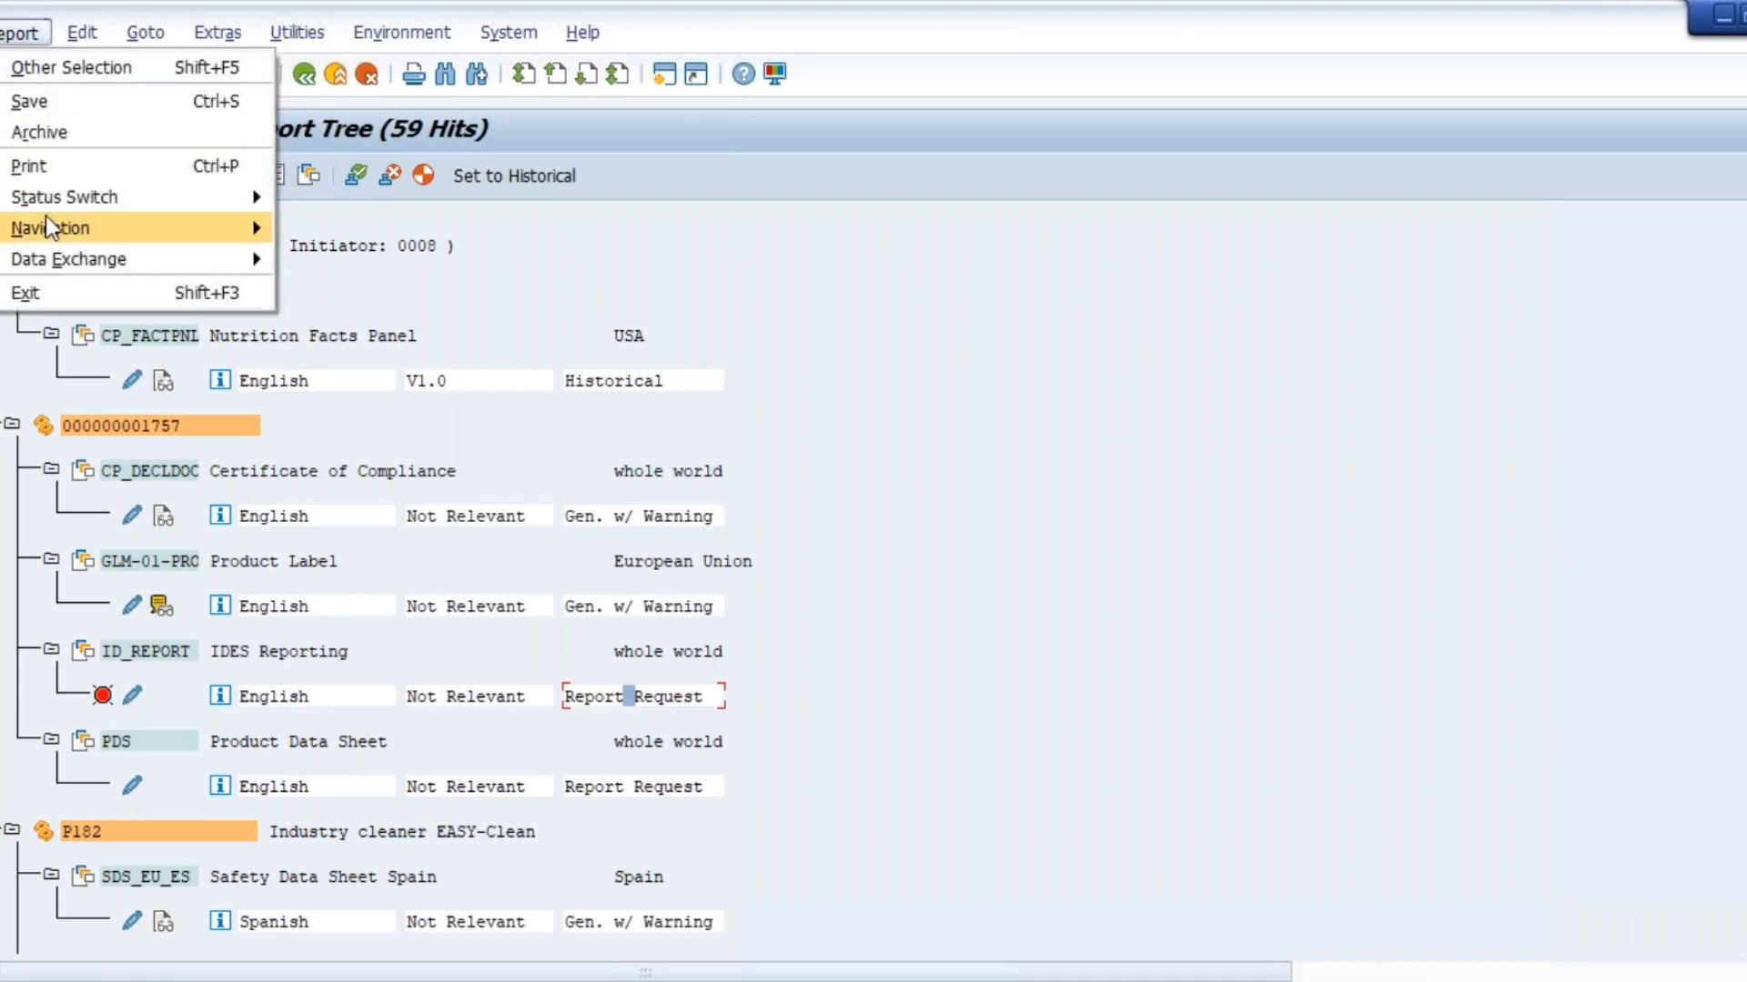
{"action": "mouse_move", "coordinate": [45, 204]}
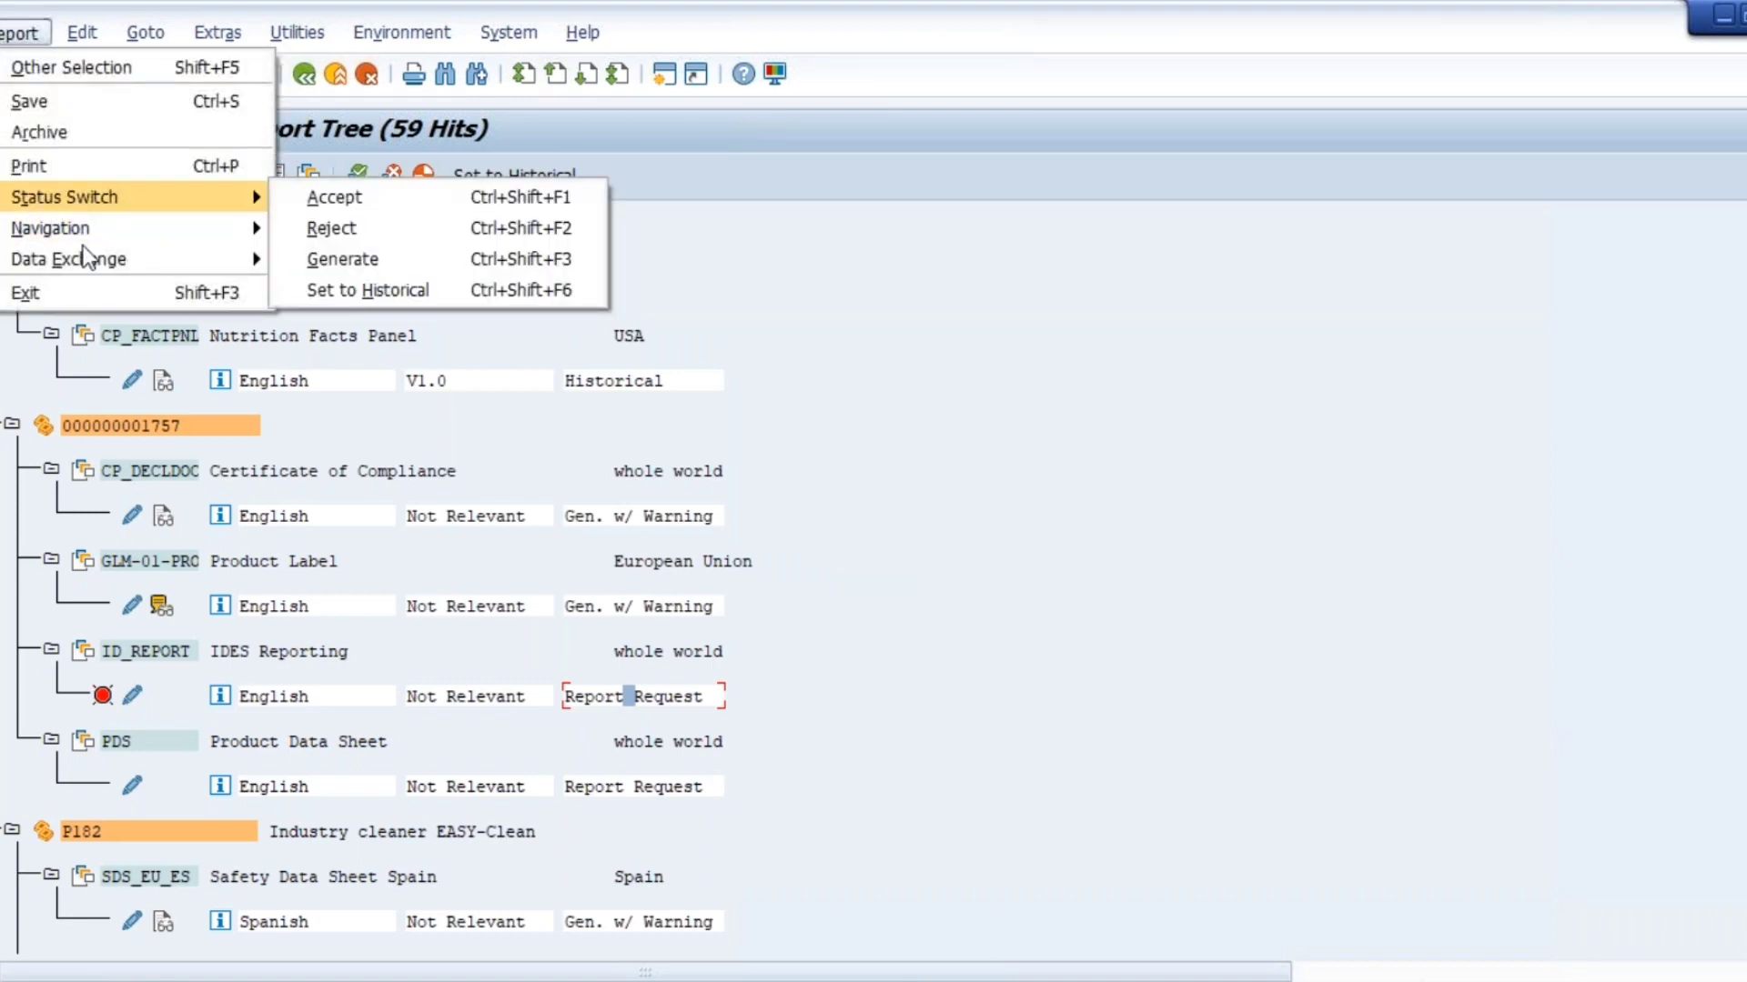
{"action": "left_click", "coordinate": [805, 168]}
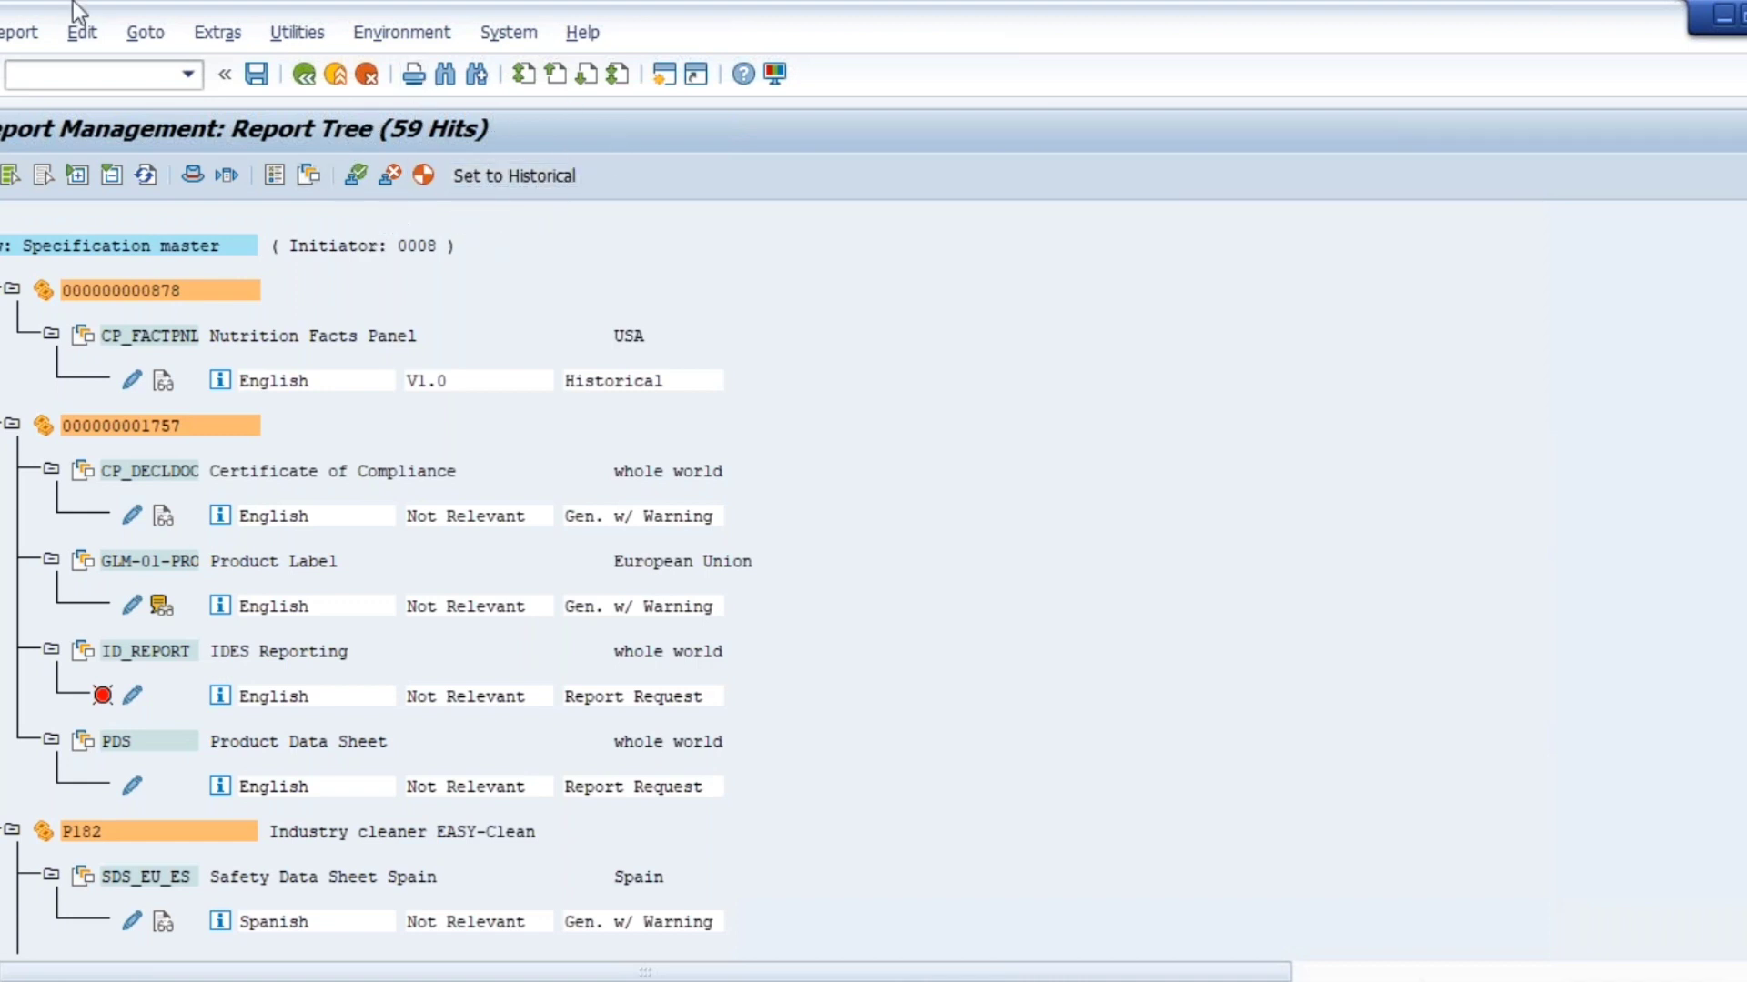
Close the Report menu unused and enter /N in the command field
{"action": "left_click", "coordinate": [18, 33]}
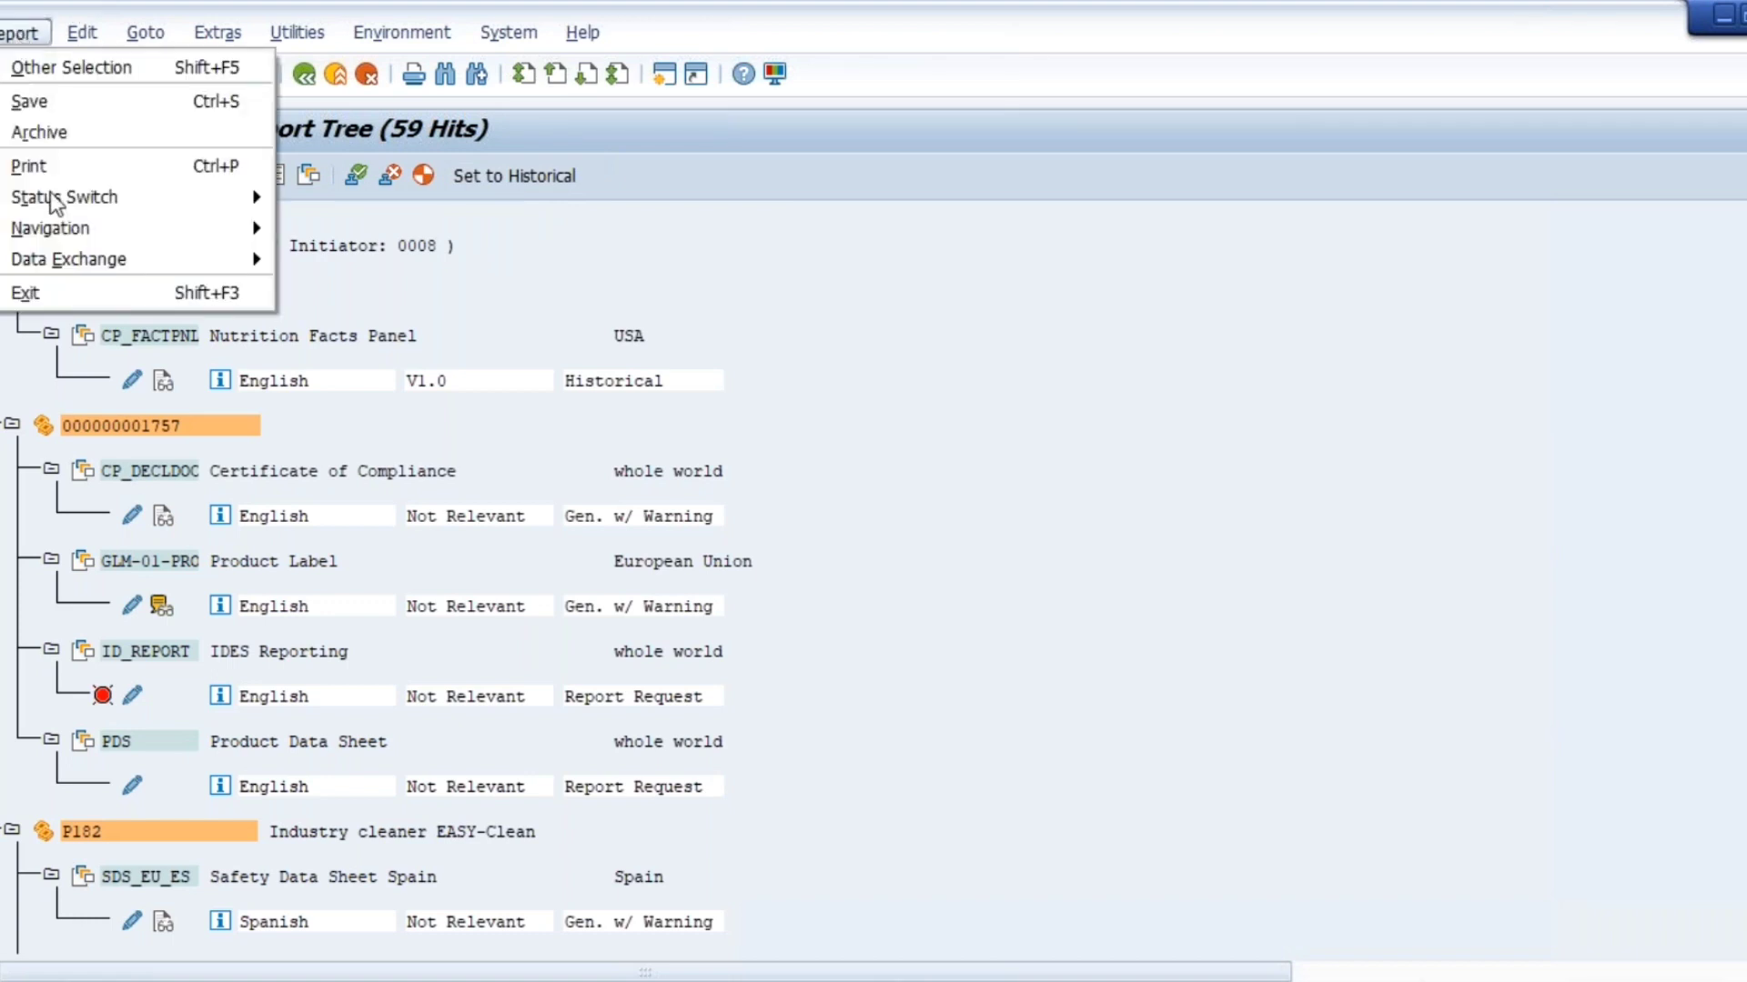
{"action": "mouse_move", "coordinate": [57, 200]}
{"action": "left_click", "coordinate": [558, 287]}
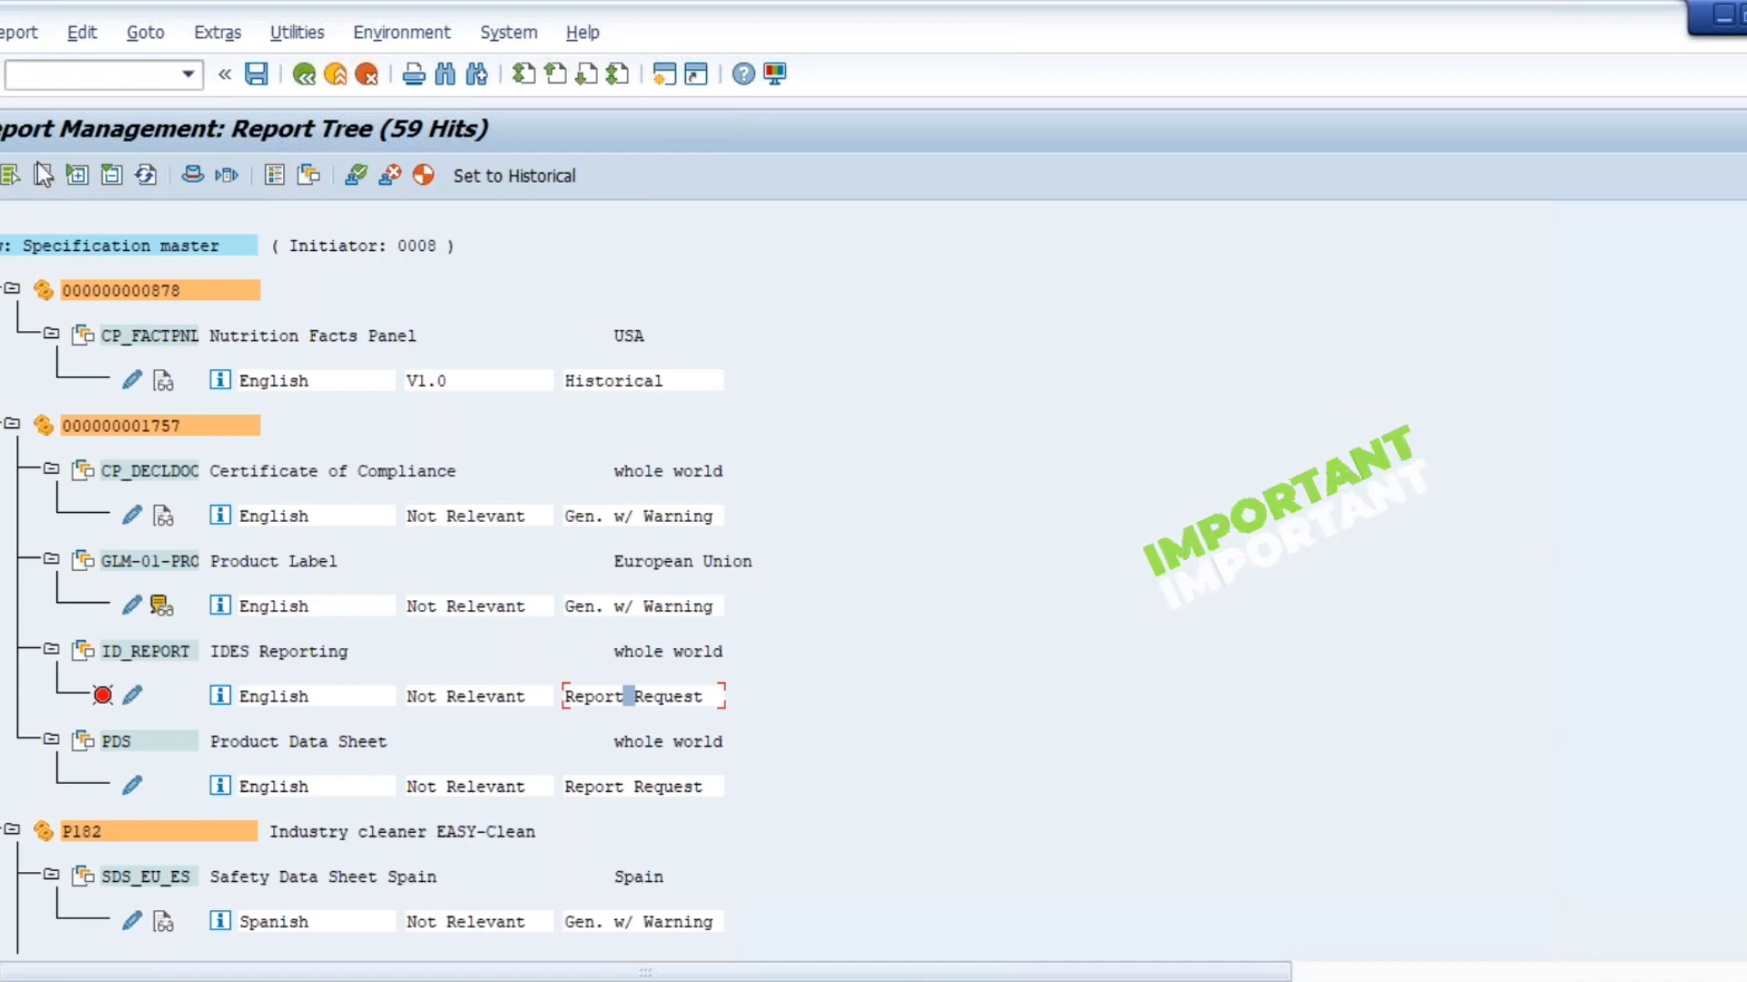
{"action": "left_click", "coordinate": [118, 75]}
{"action": "type", "text": "/N"}
Execute /N to leave the report tree for the SAP Easy Access menu
{"action": "key", "text": "Return"}
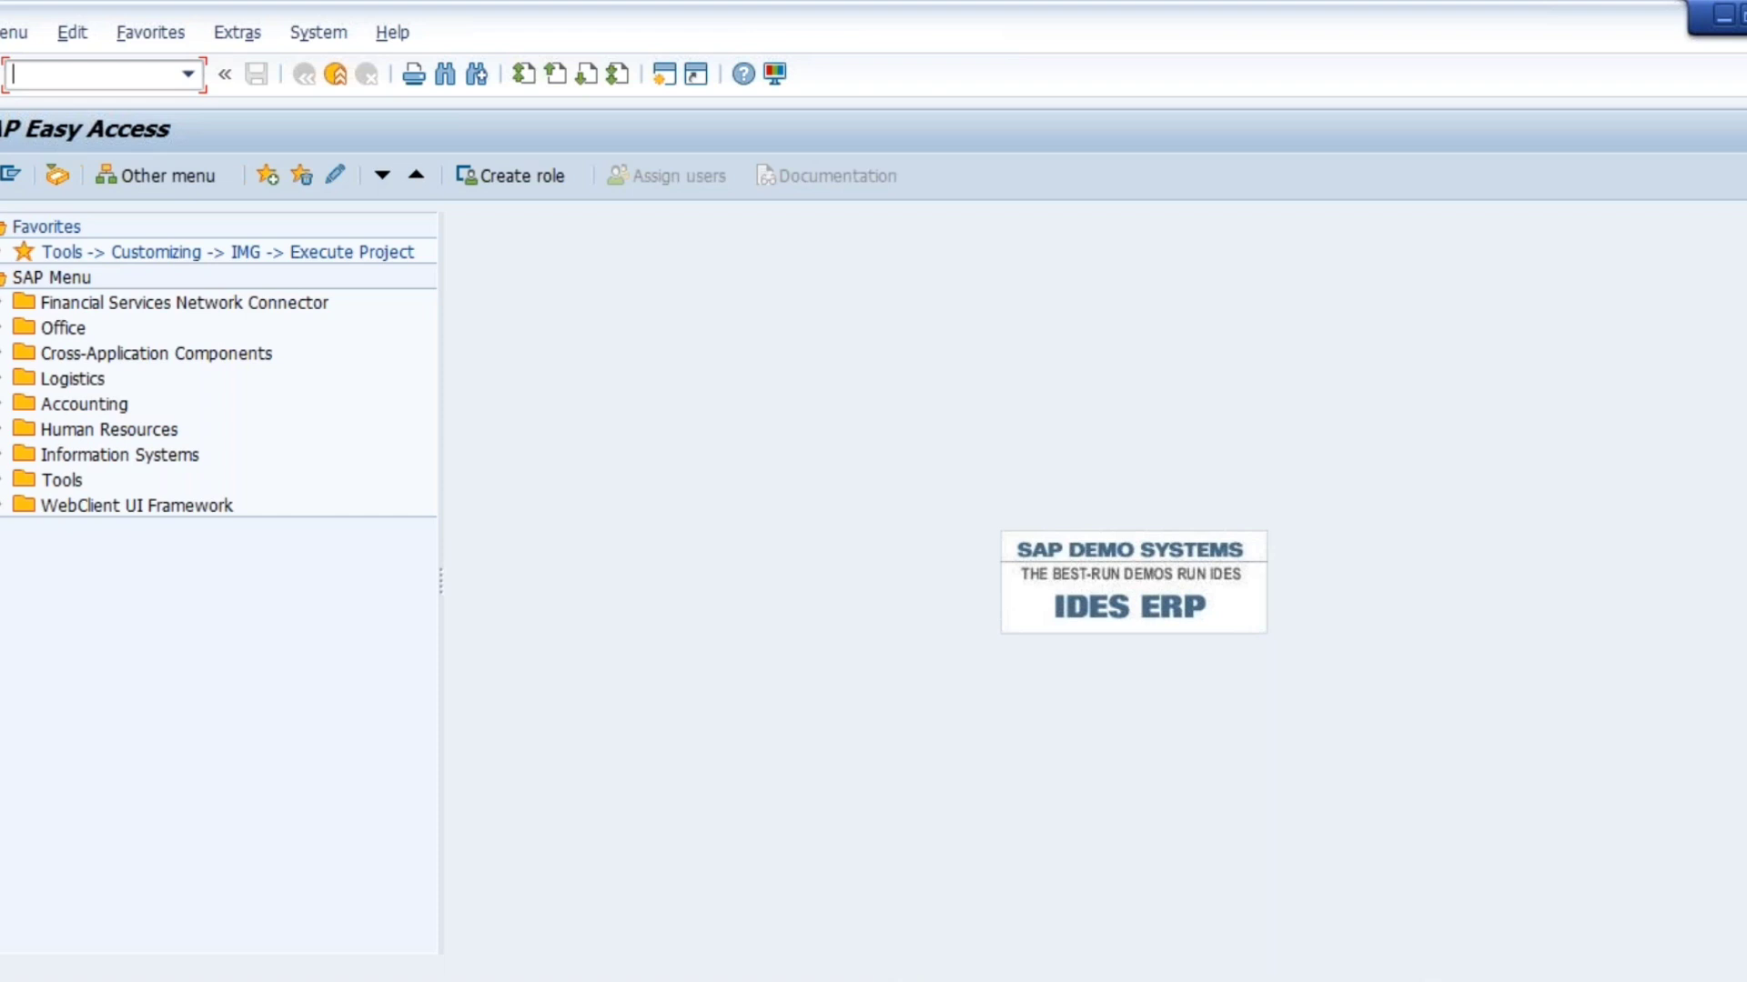
Run transaction CG54 with no search criteria to list all 130 reports, and select a released one
{"action": "type", "text": "CG54"}
{"action": "key", "text": "Return"}
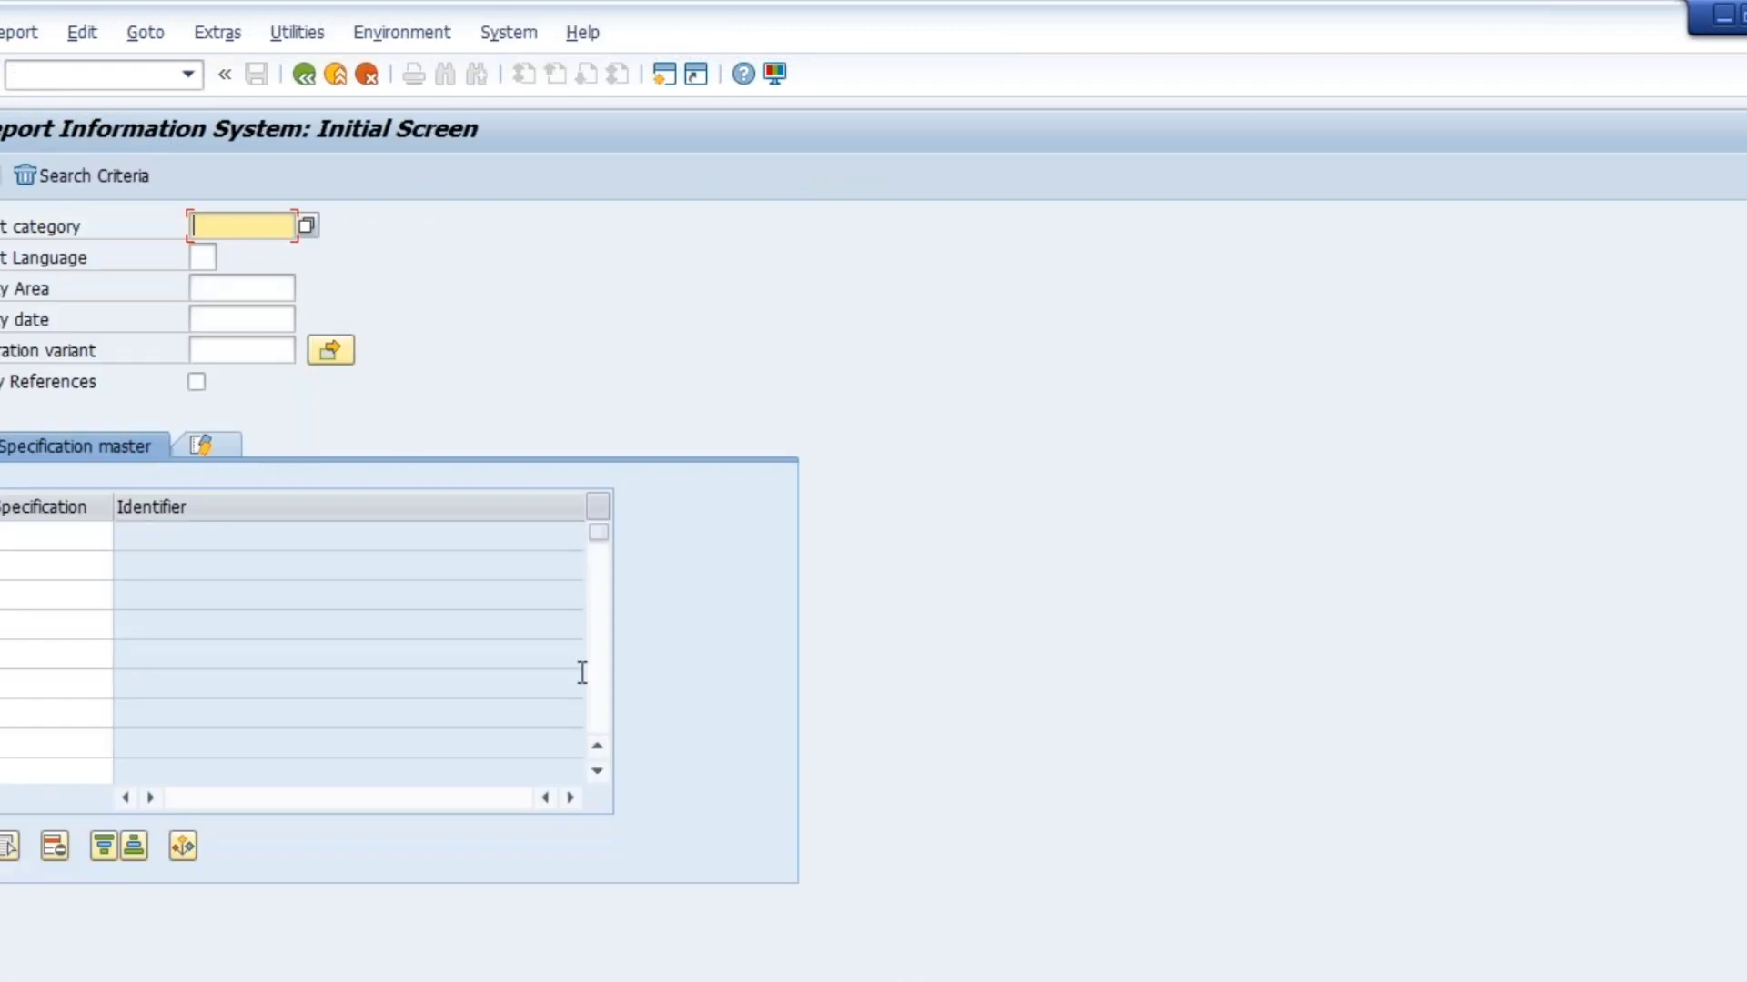
{"action": "key", "text": "F8"}
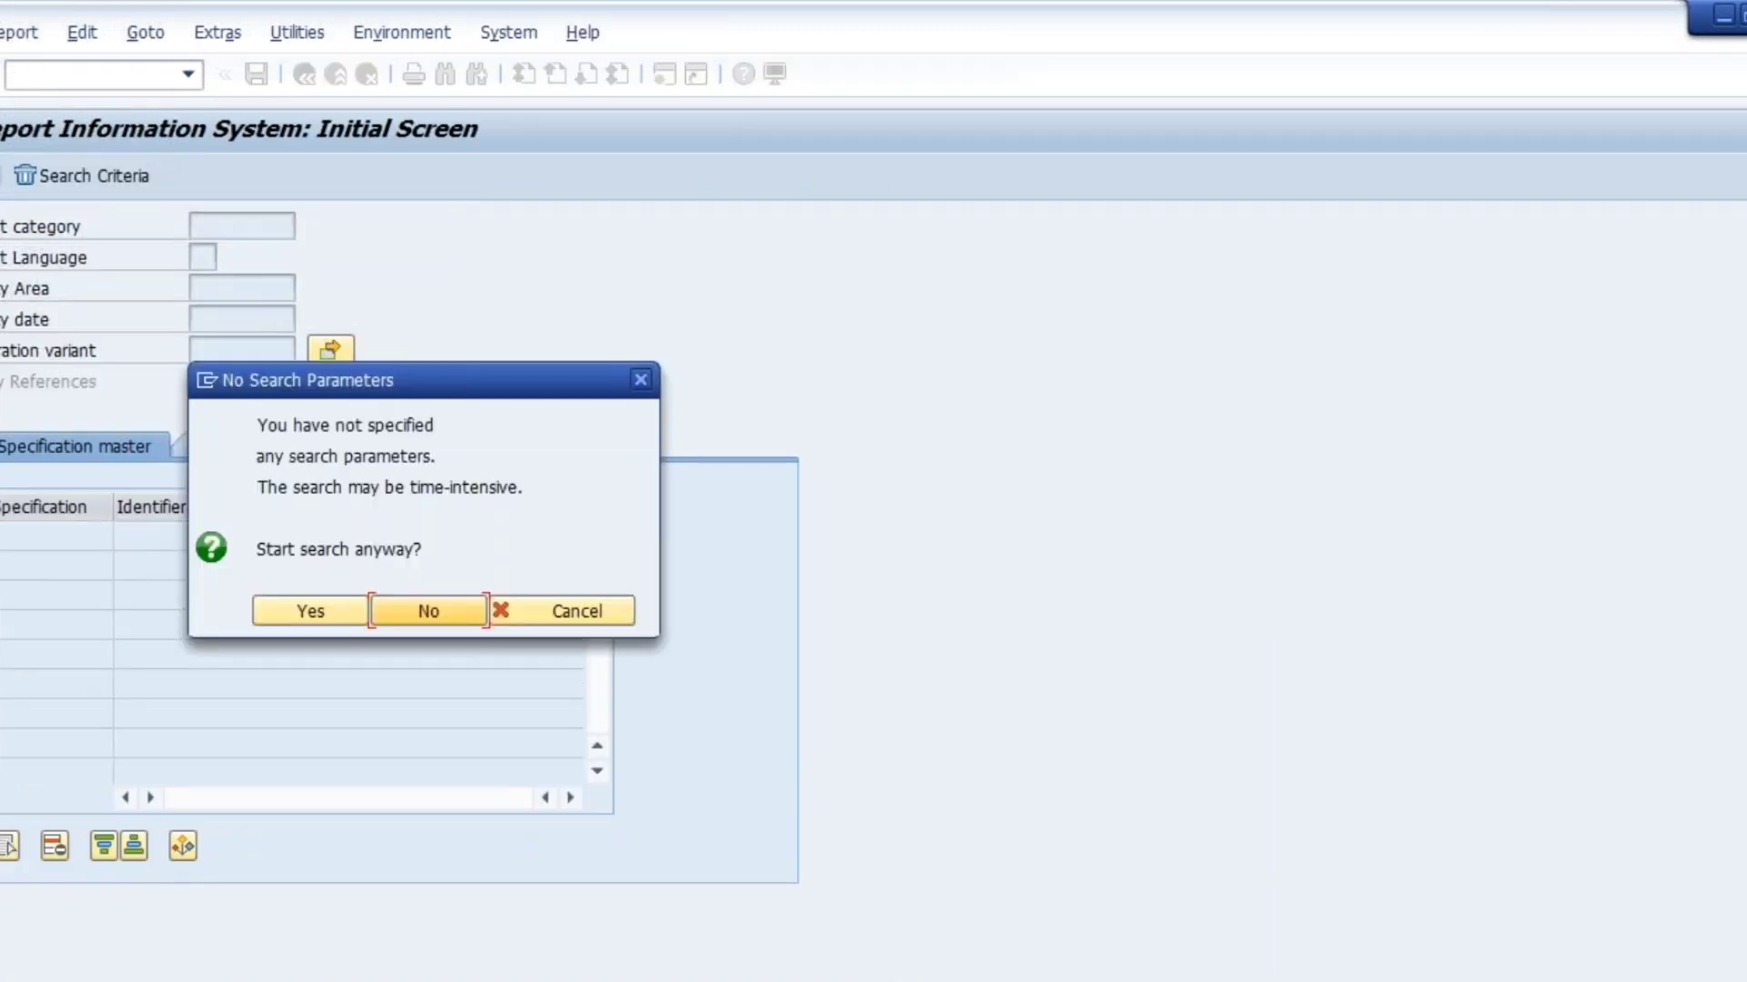
{"action": "left_click", "coordinate": [271, 622]}
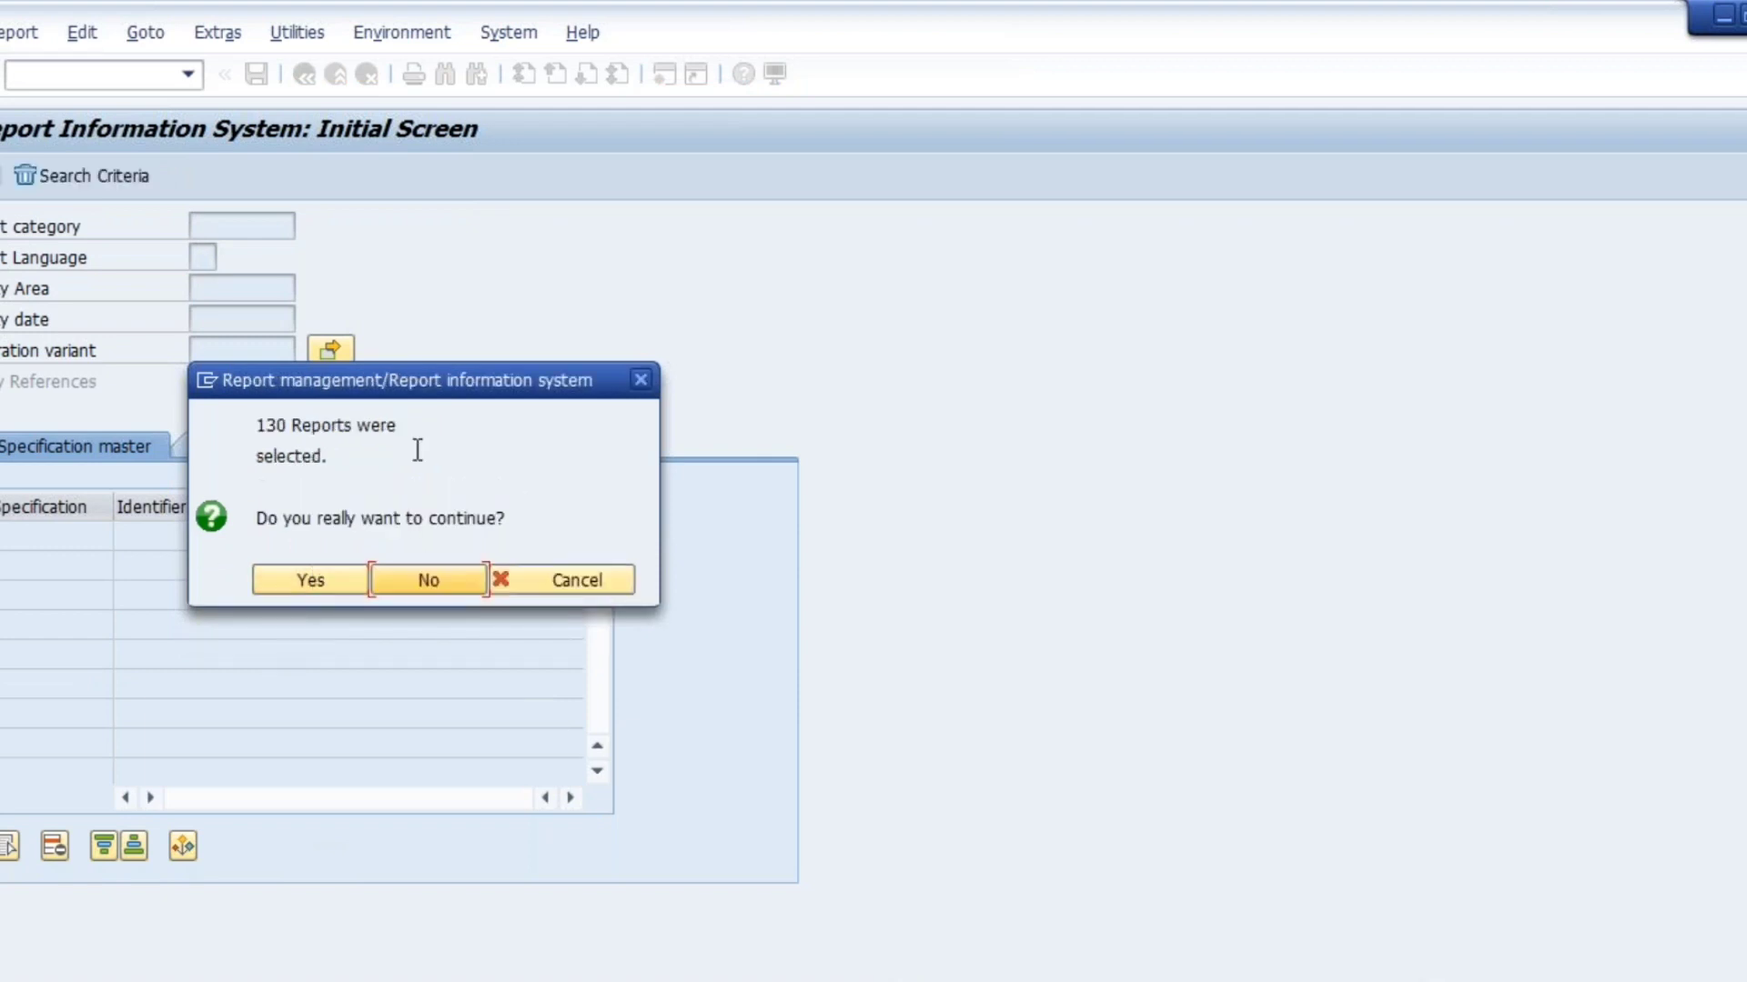
{"action": "left_click", "coordinate": [325, 585]}
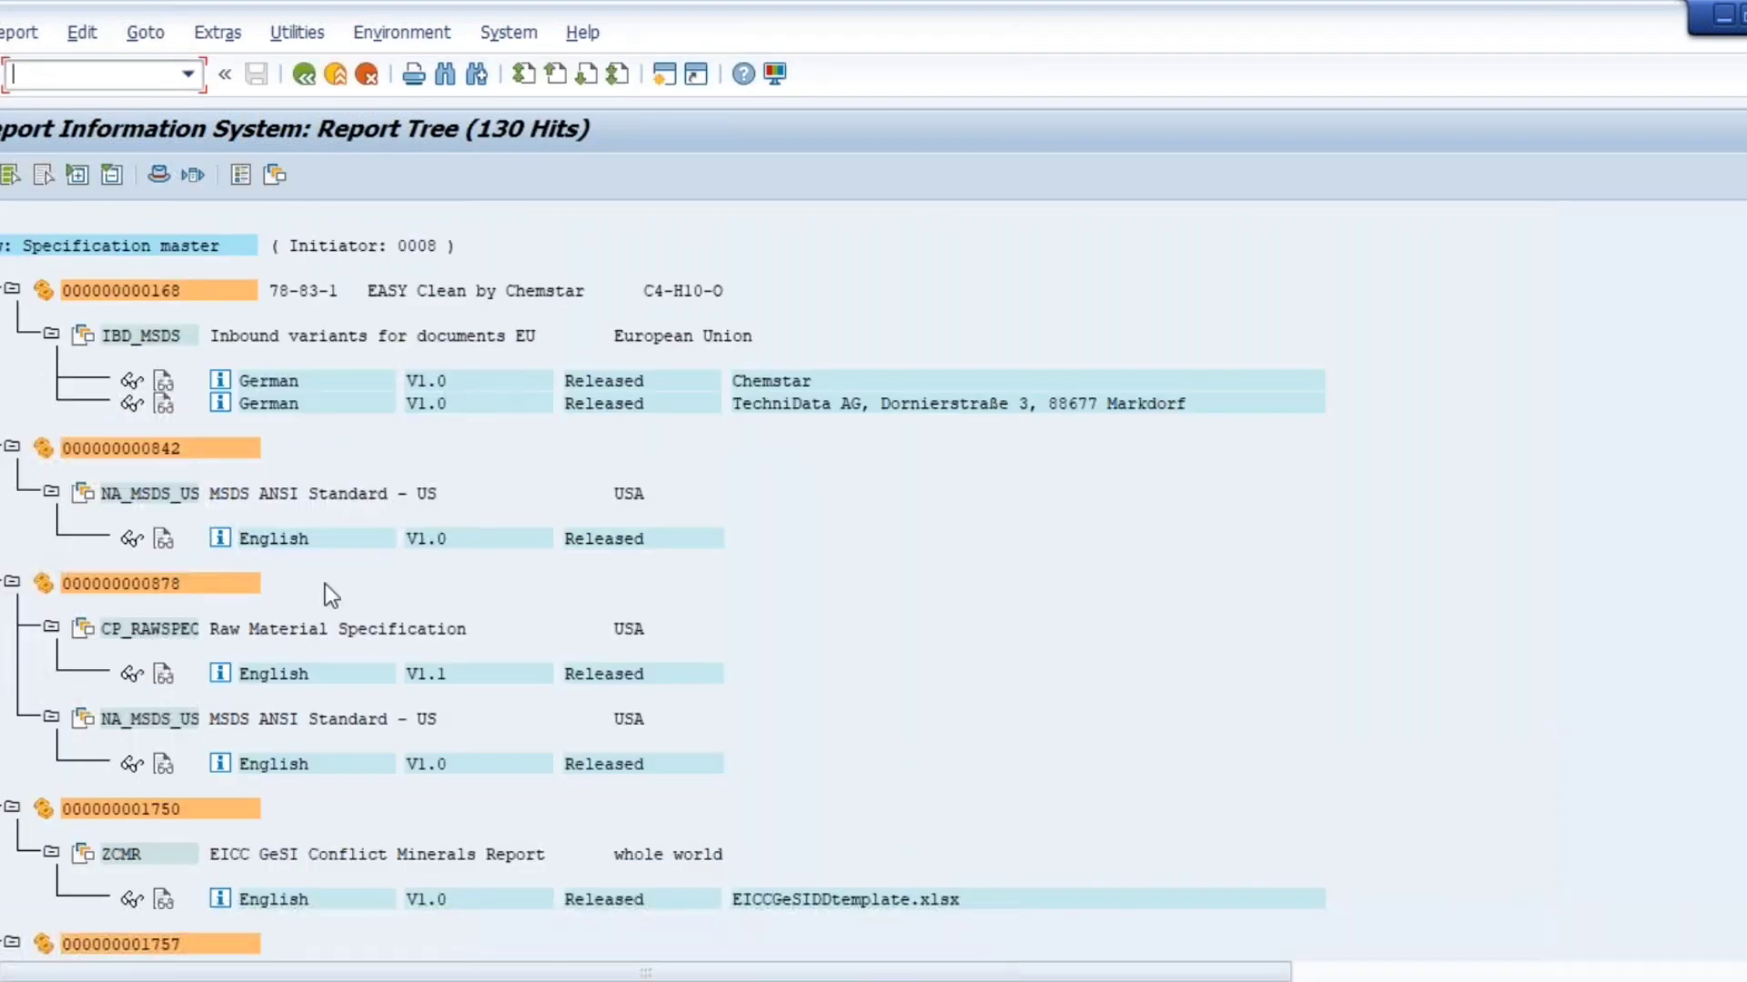
{"action": "left_click", "coordinate": [588, 385]}
Scroll down the report tree to the Glimonic acid material specification ZPH_200
{"action": "scroll", "coordinate": [617, 382], "scroll_direction": "down", "scroll_amount": 1}
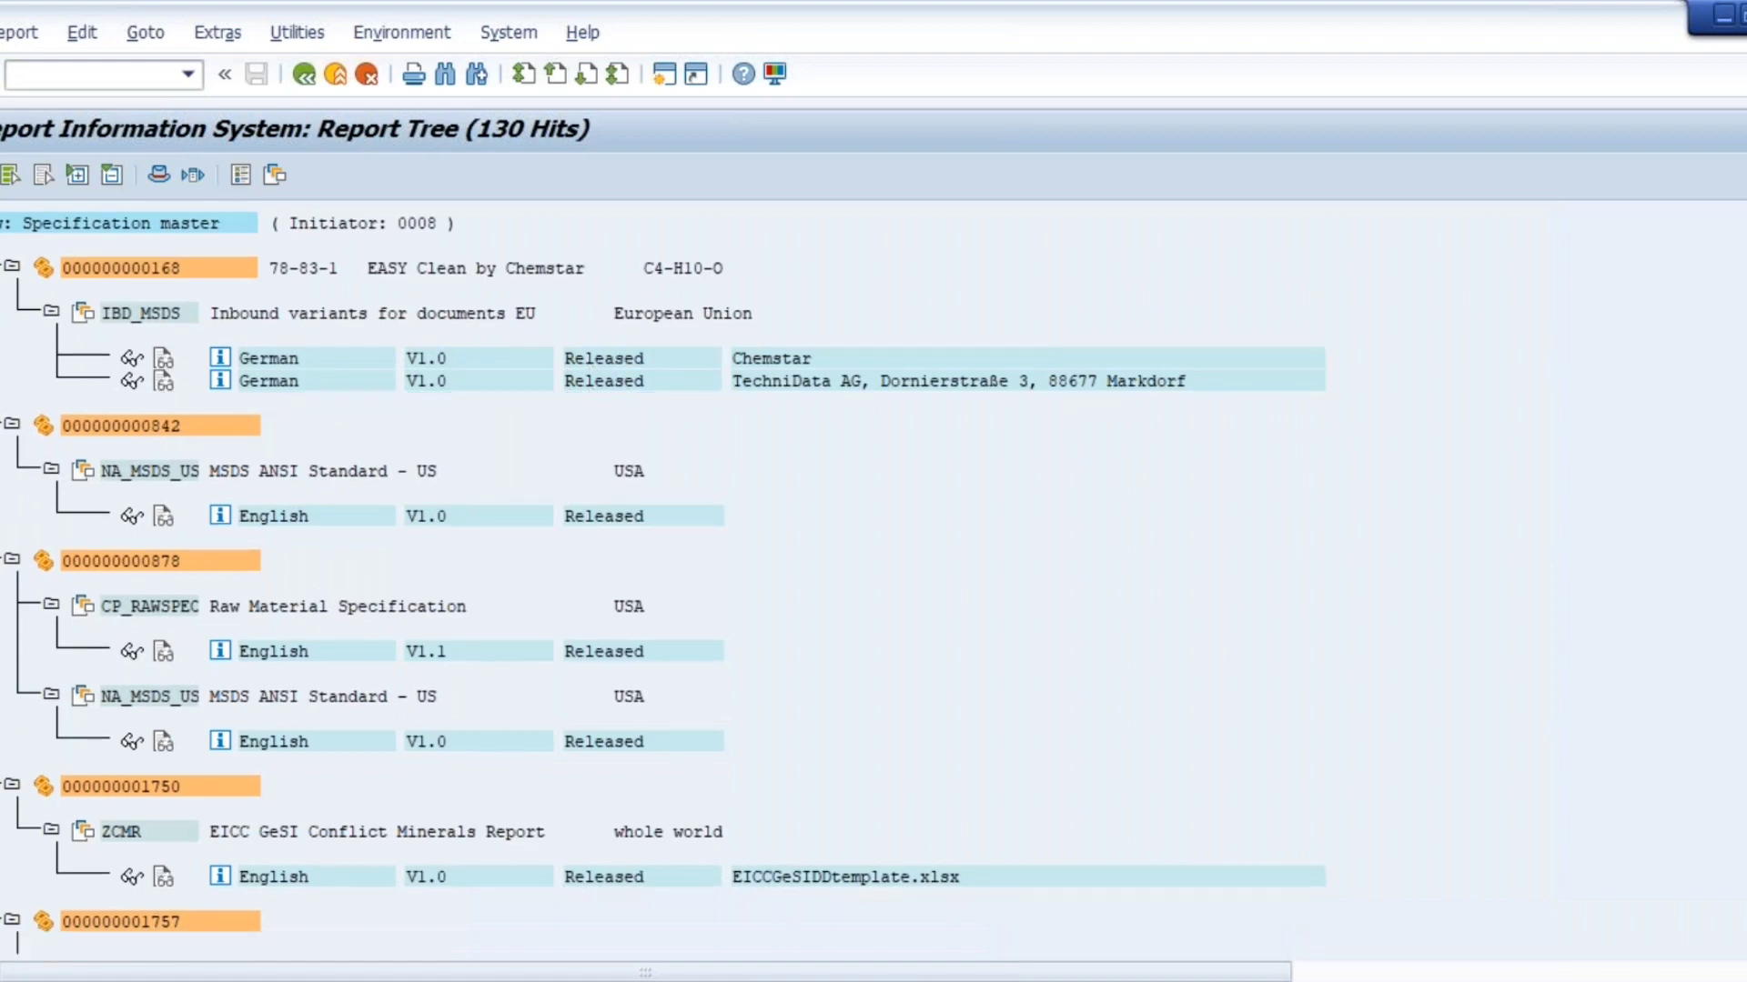
{"action": "scroll", "coordinate": [617, 382], "scroll_direction": "down", "scroll_amount": 5}
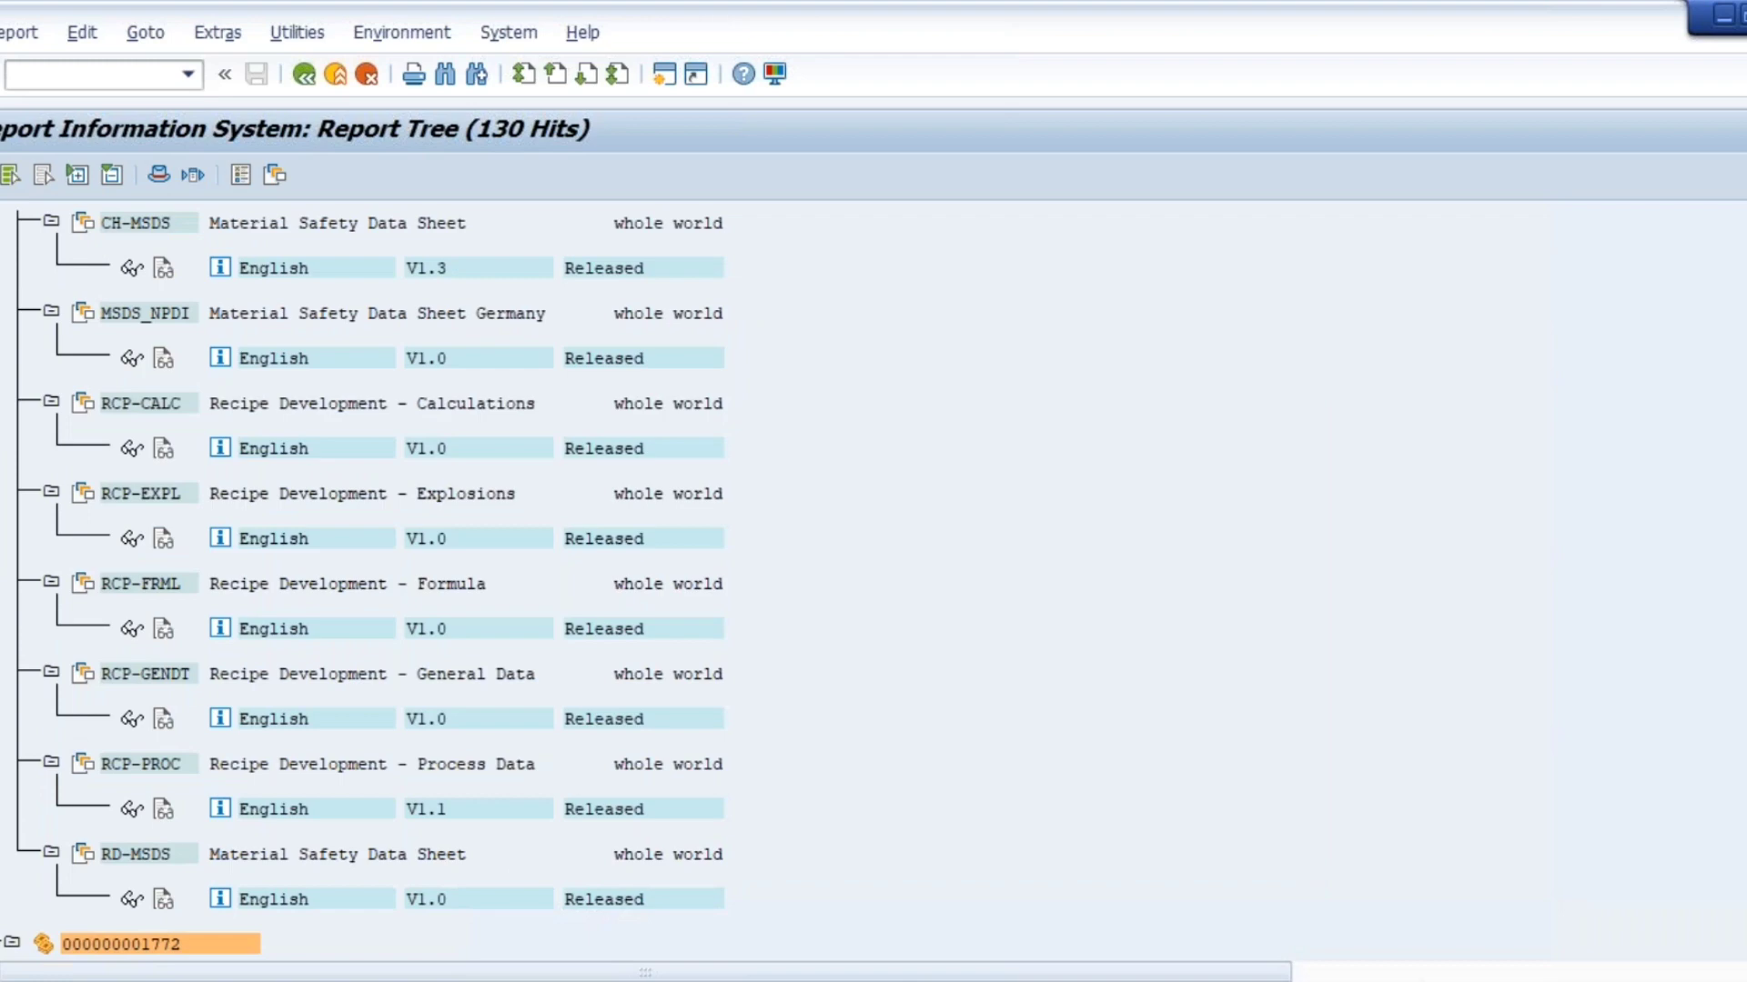
{"action": "scroll", "coordinate": [636, 582], "scroll_direction": "down", "scroll_amount": 5}
{"action": "scroll", "coordinate": [637, 582], "scroll_direction": "down", "scroll_amount": 5}
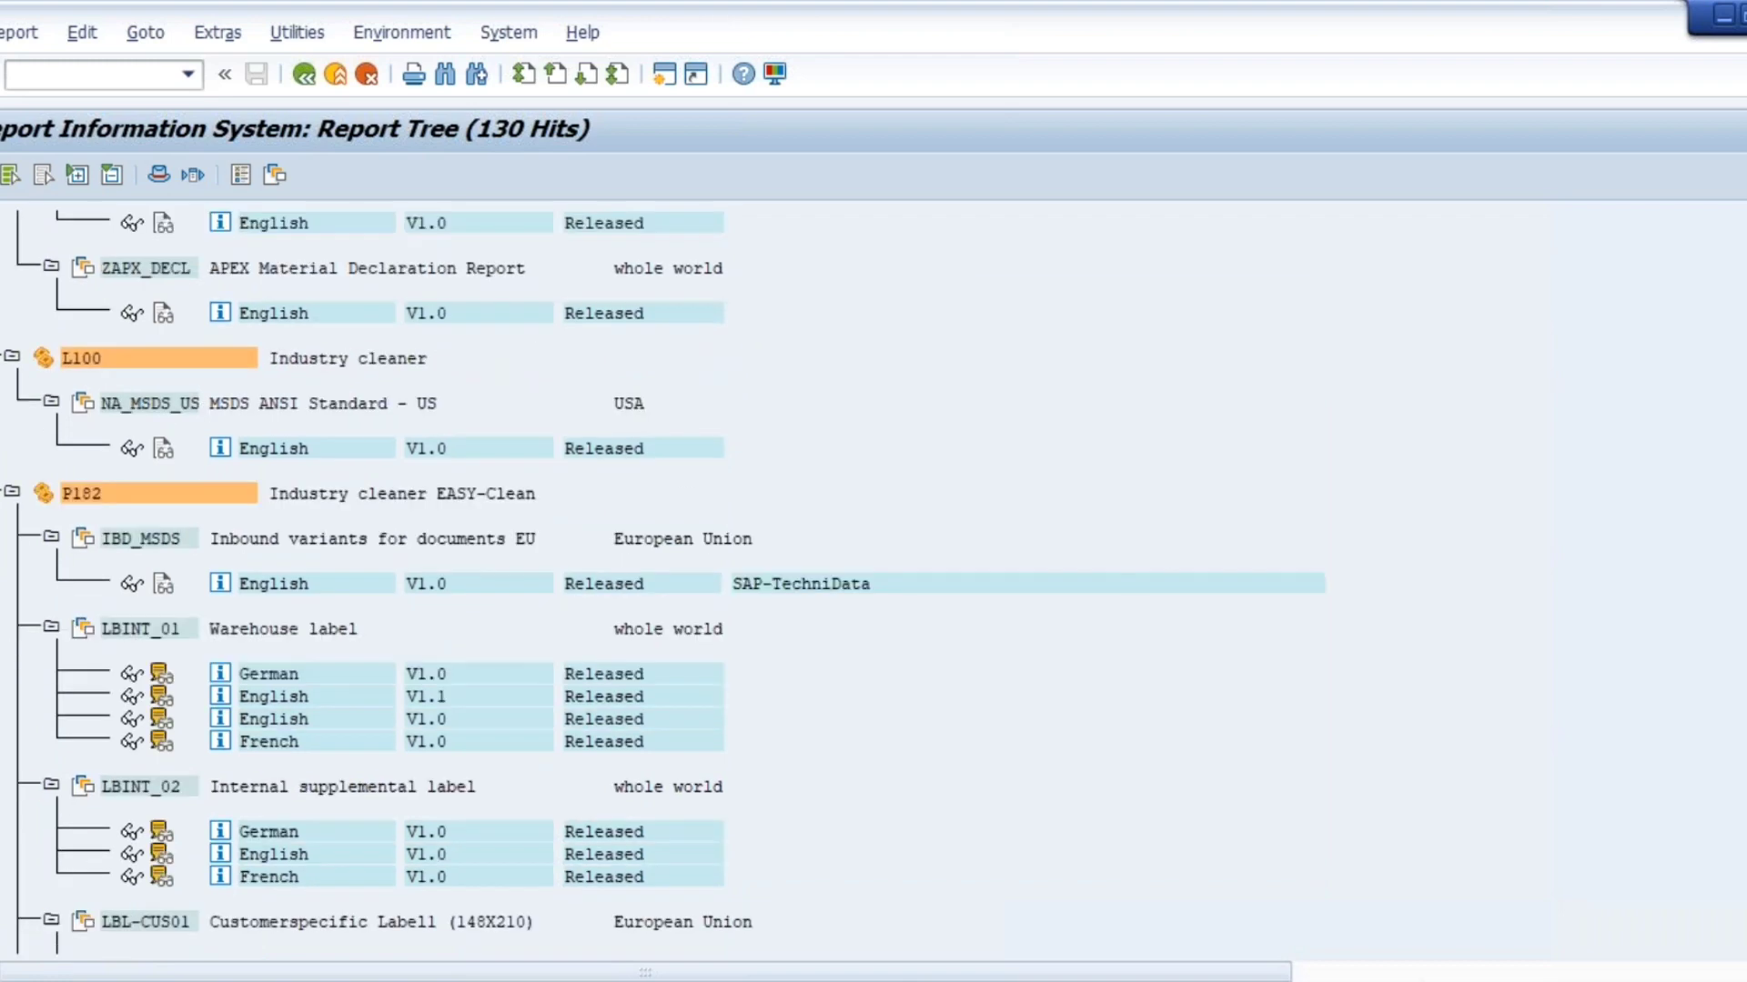
{"action": "scroll", "coordinate": [636, 582], "scroll_direction": "down", "scroll_amount": 5}
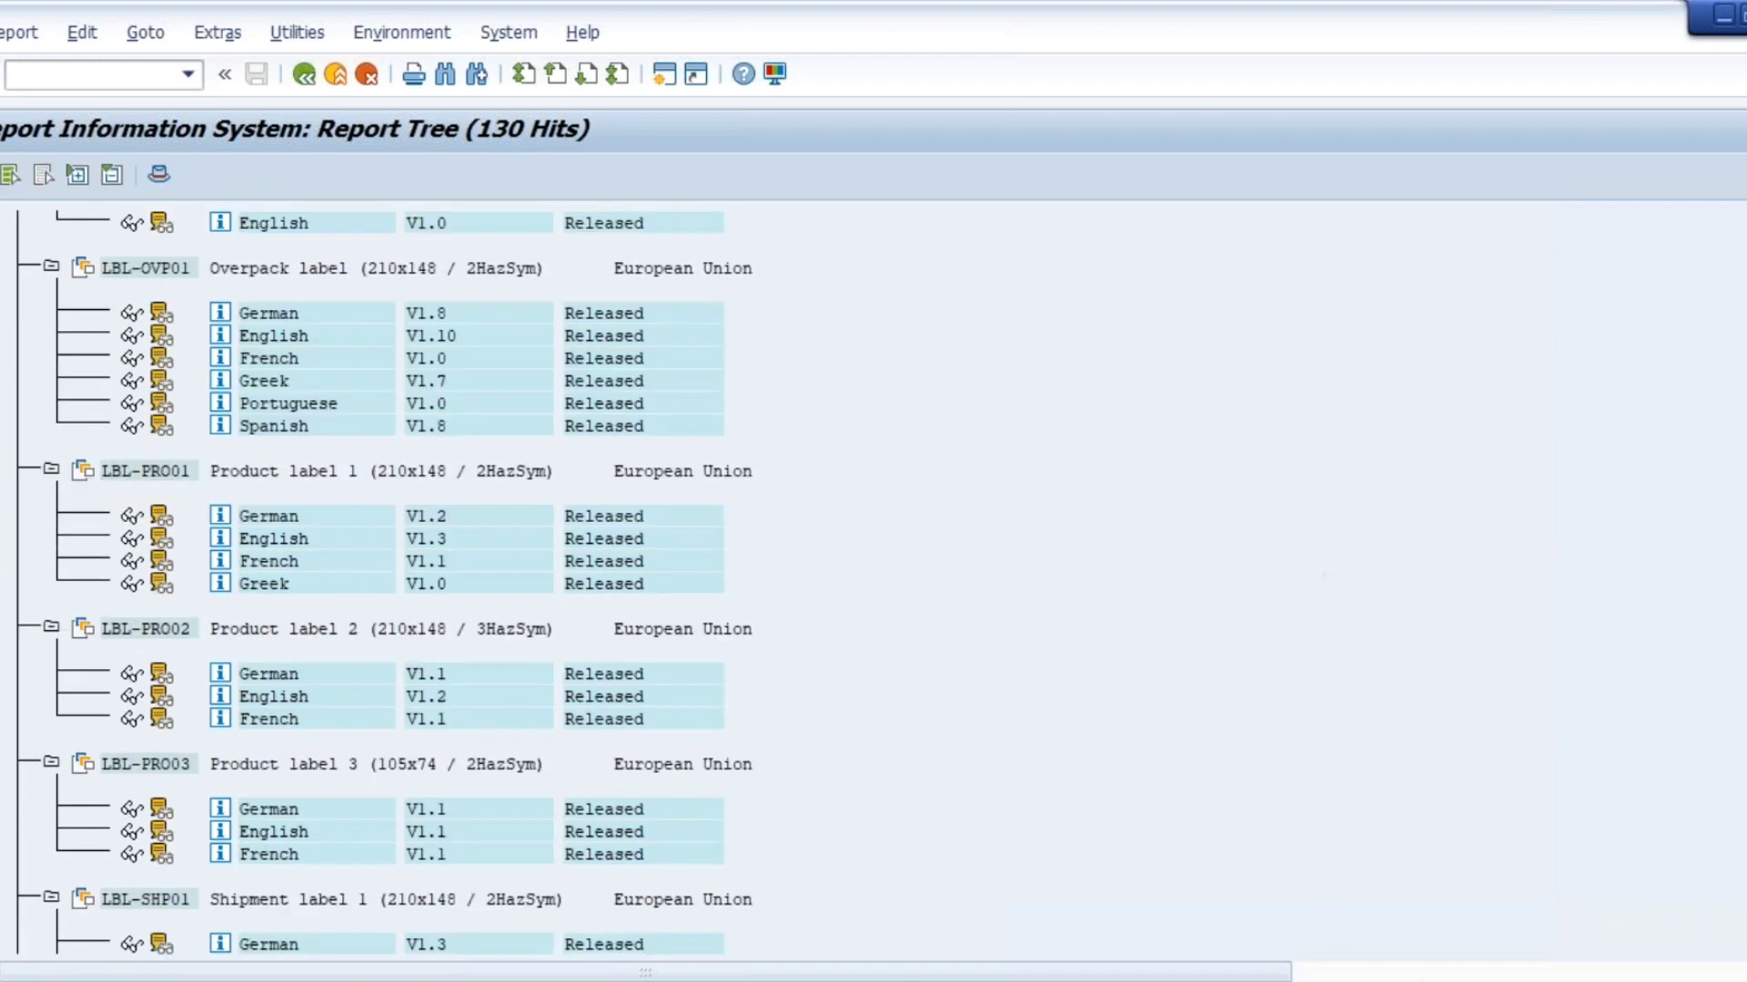
{"action": "scroll", "coordinate": [636, 583], "scroll_direction": "down", "scroll_amount": 5}
{"action": "scroll", "coordinate": [637, 582], "scroll_direction": "down", "scroll_amount": 10}
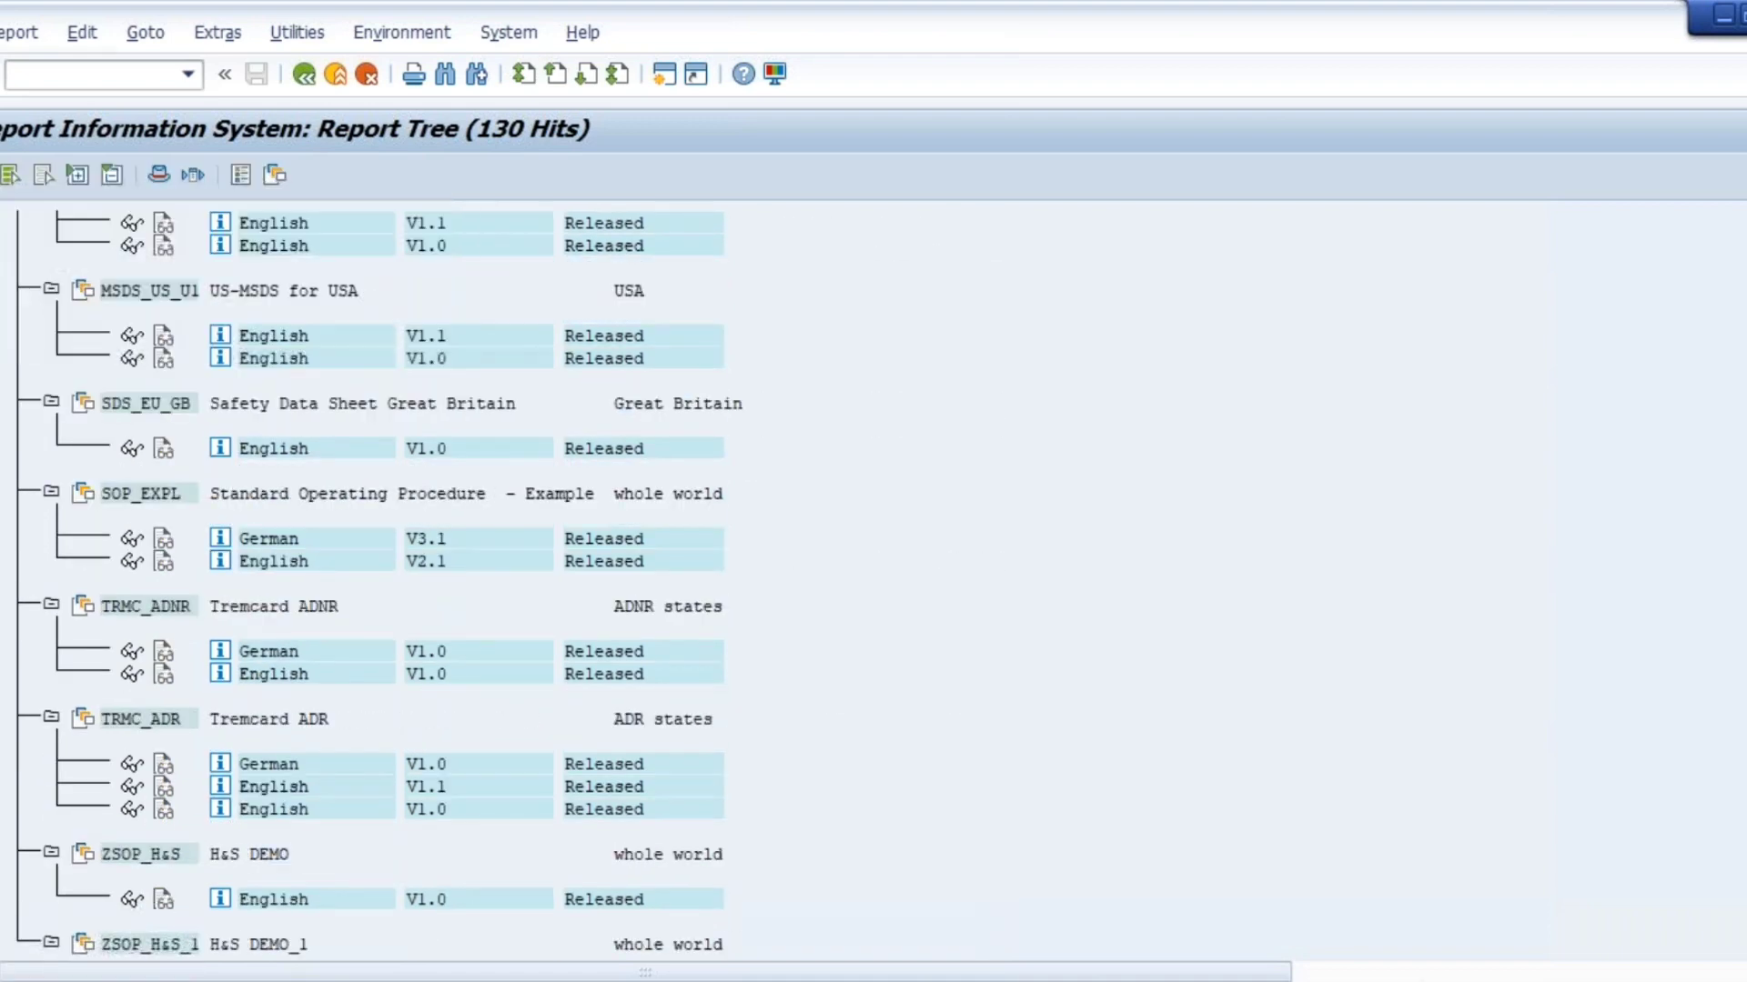
{"action": "scroll", "coordinate": [637, 582], "scroll_direction": "down", "scroll_amount": 10}
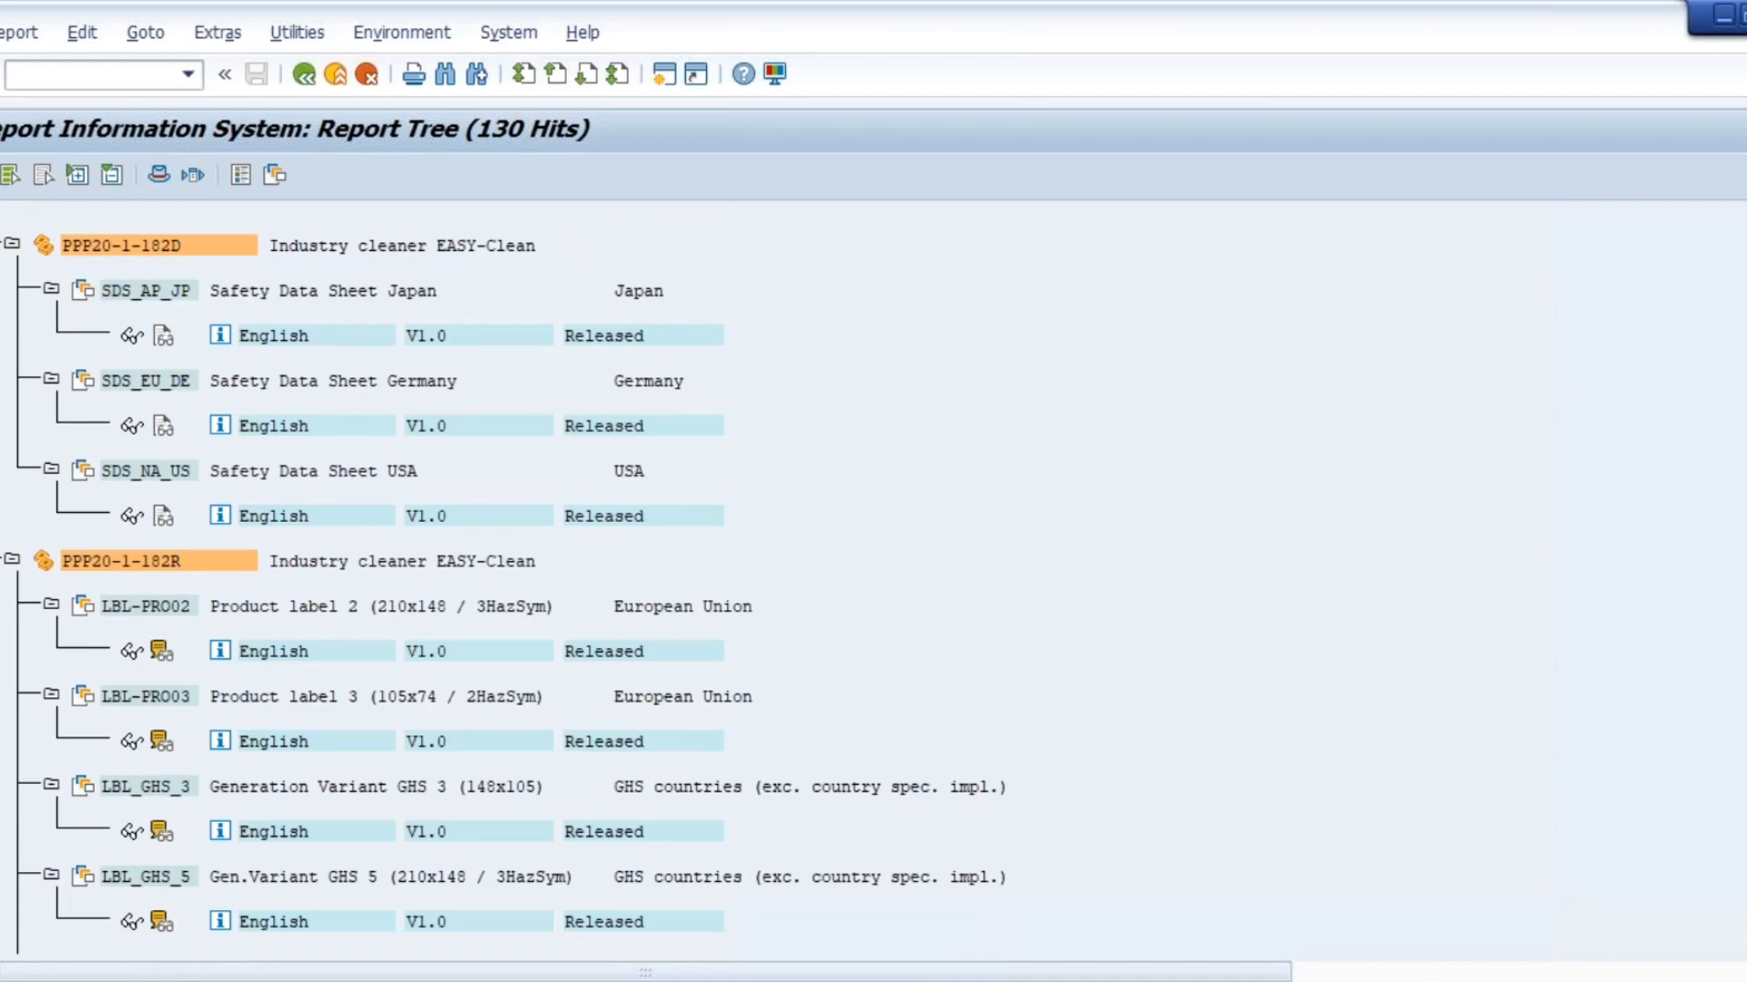
{"action": "scroll", "coordinate": [637, 582], "scroll_direction": "down", "scroll_amount": 10}
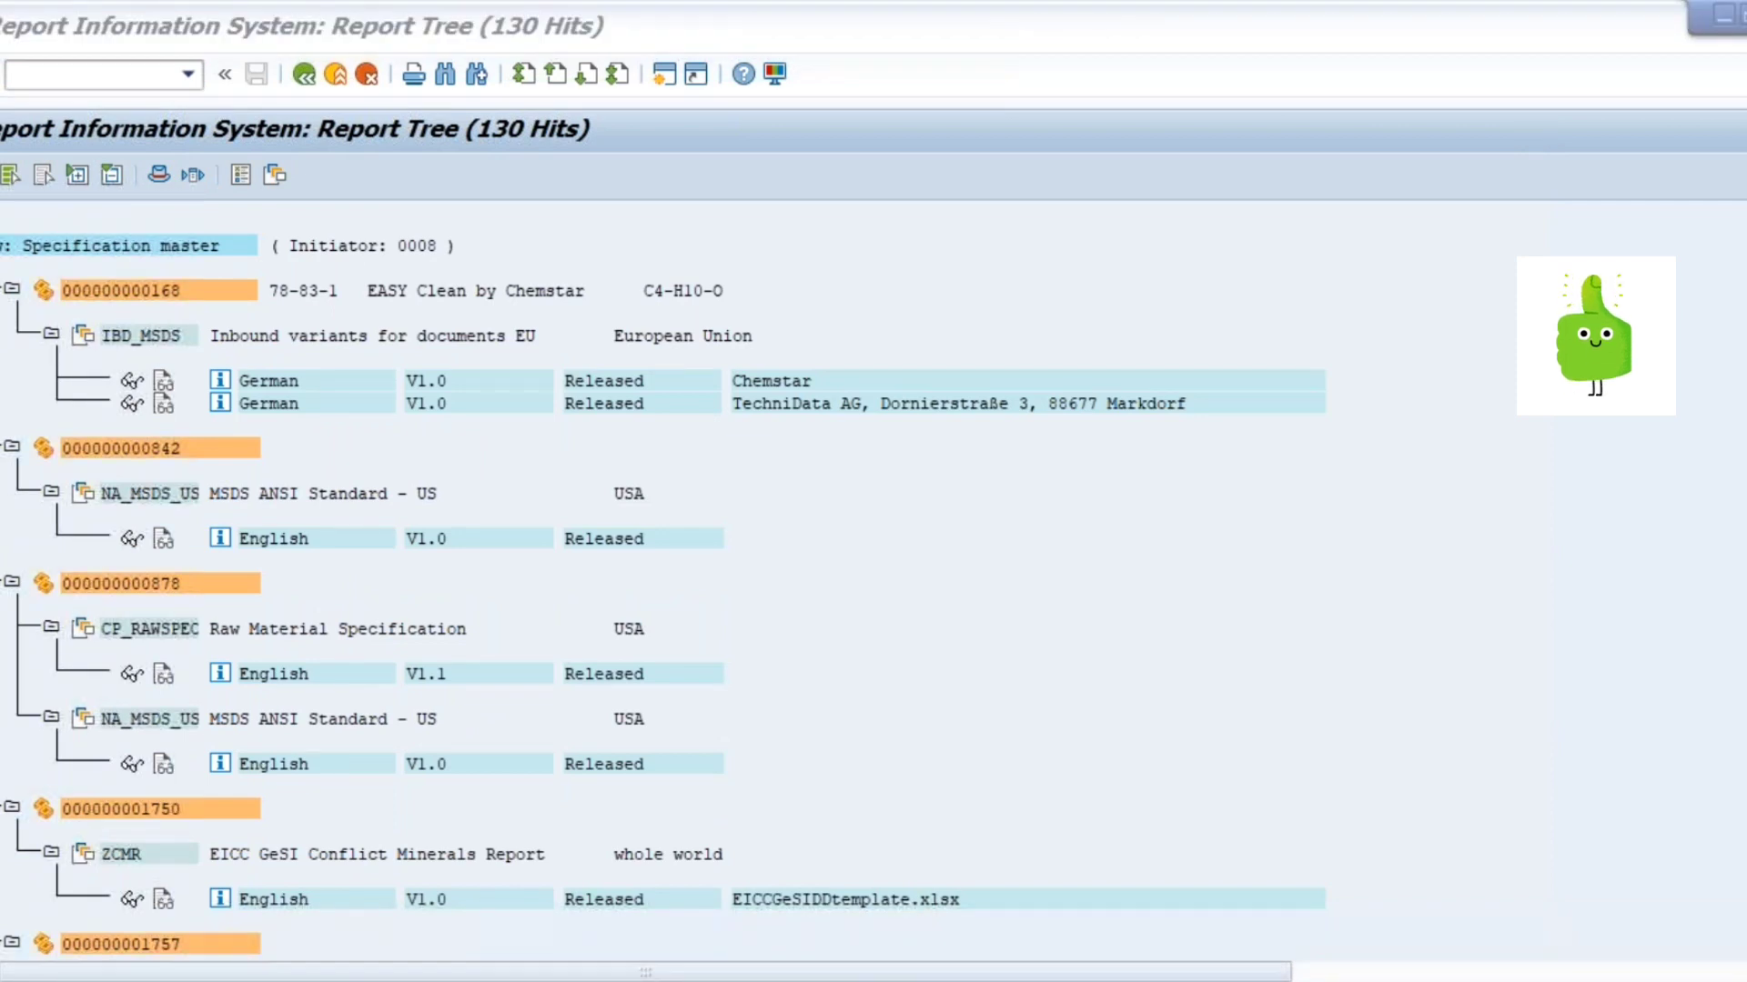
Open the released German IBD_MSDS report for EASY Clean as a PDF on the front-end PC
{"action": "left_click", "coordinate": [608, 387]}
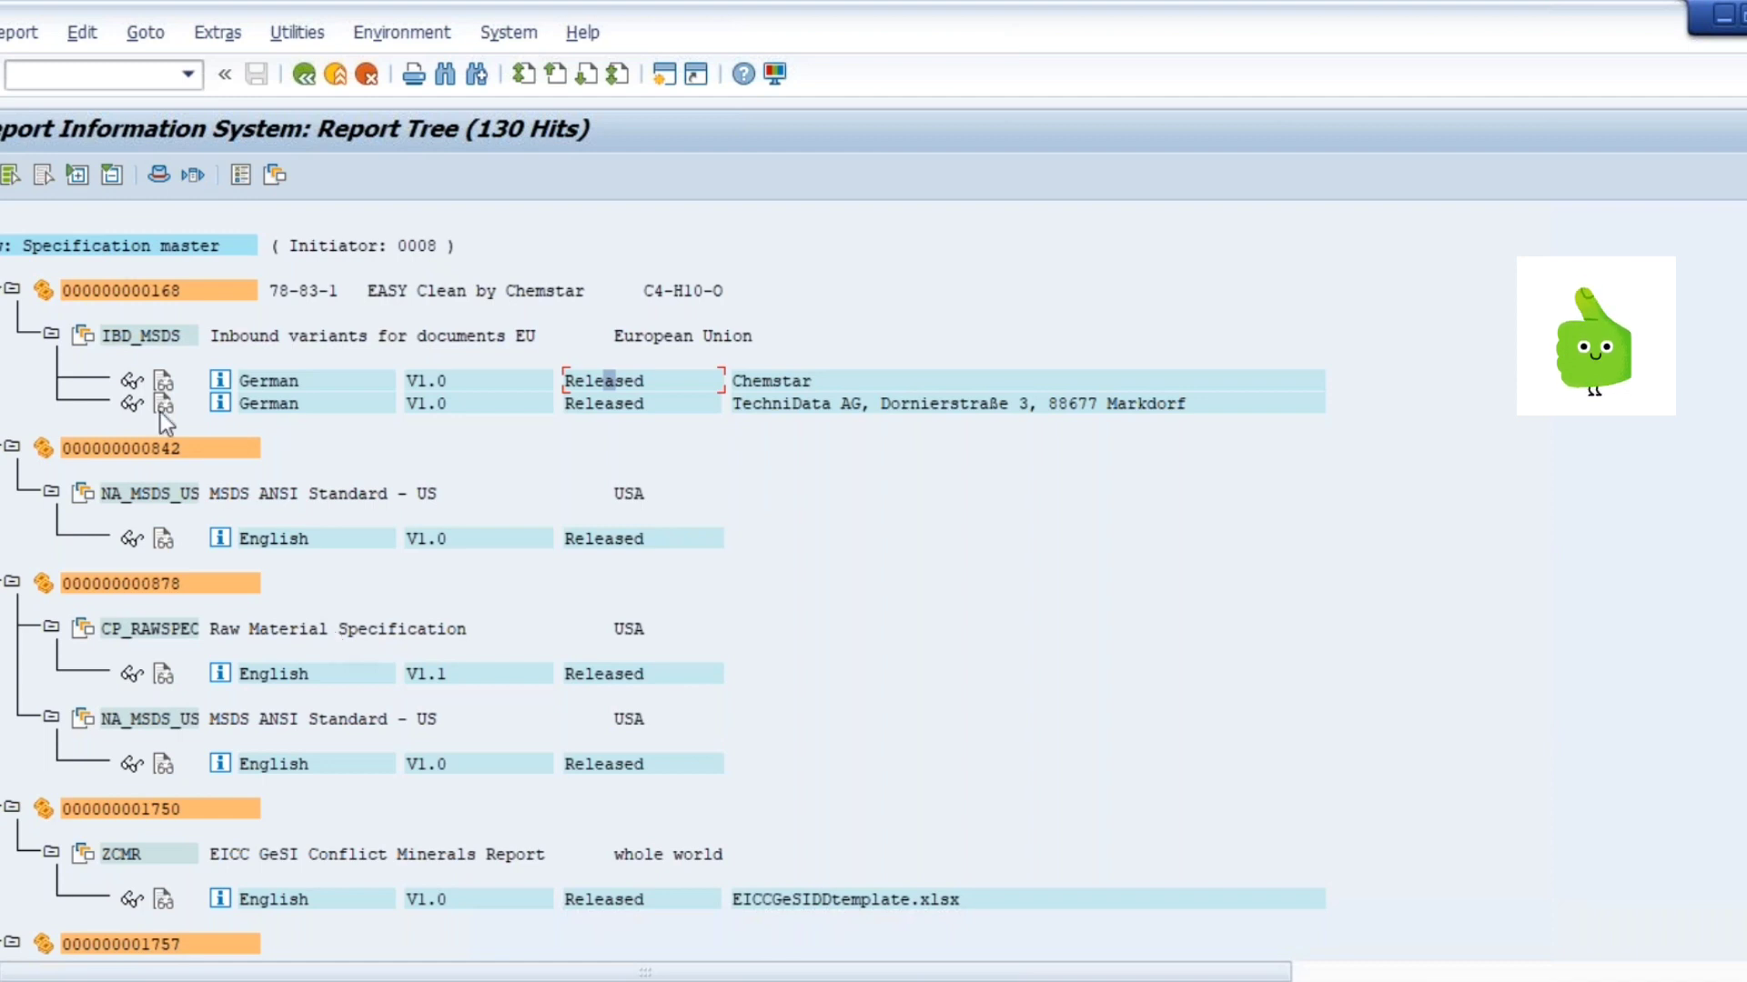
{"action": "left_click", "coordinate": [164, 382]}
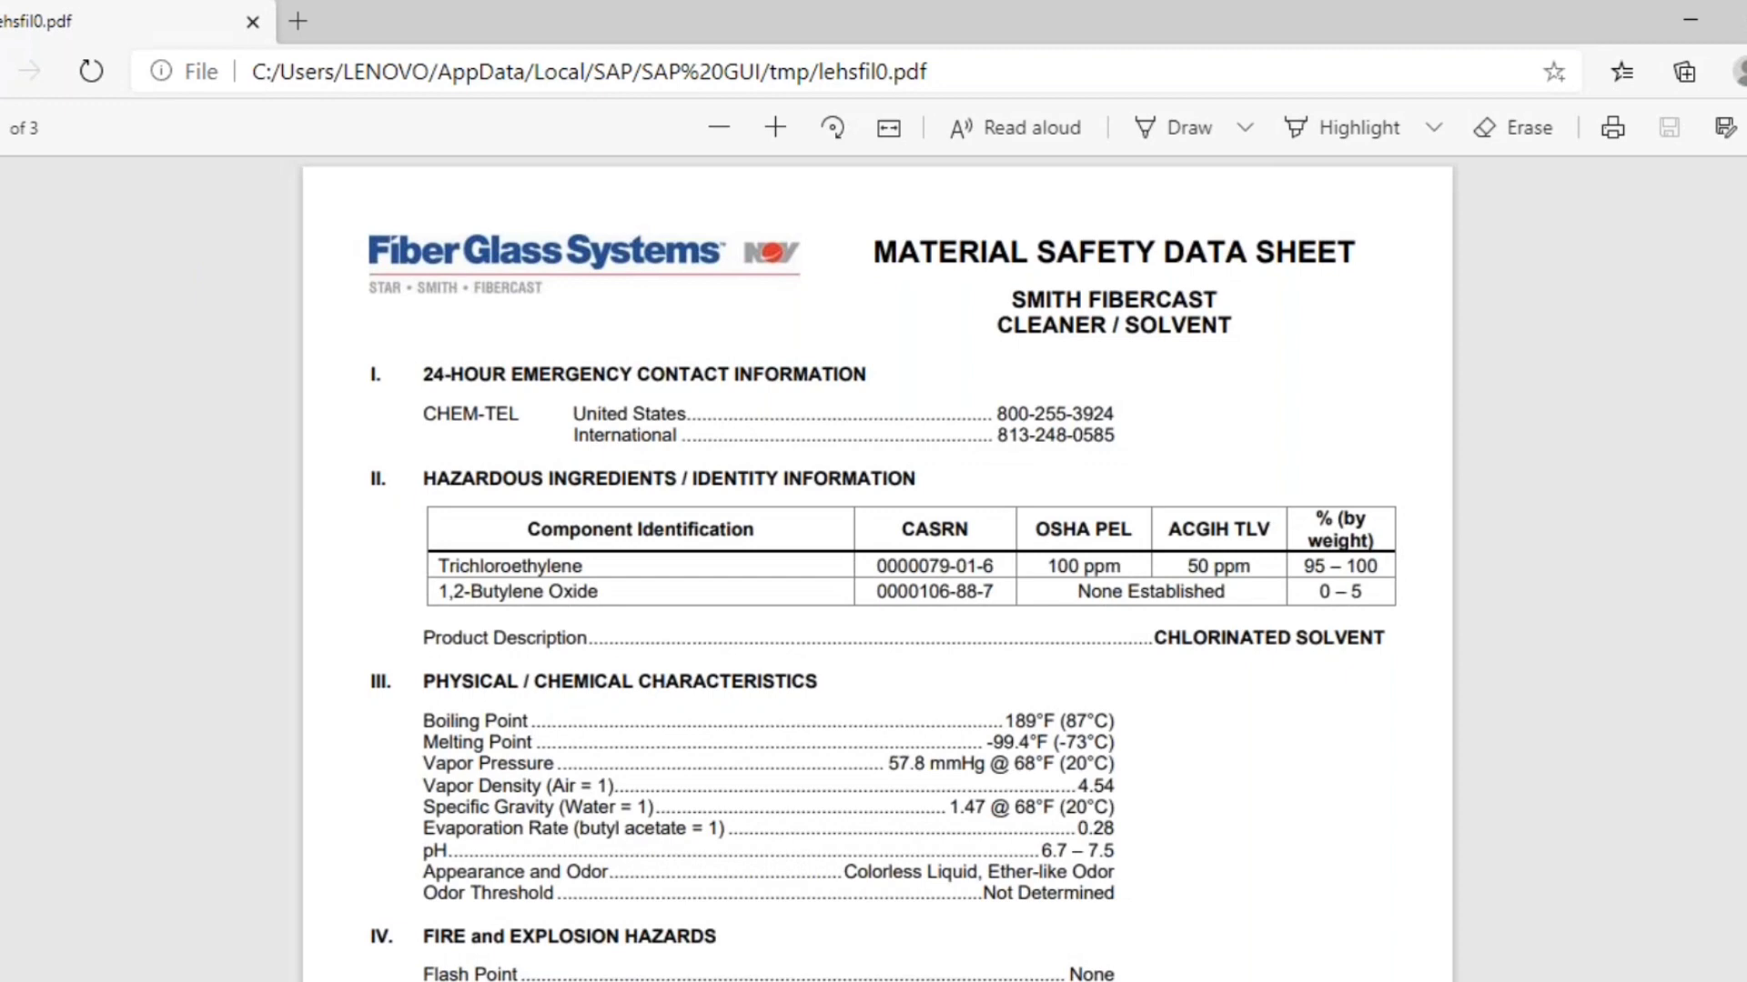
Review the MSDS PDF down to section IX and back up, then close Edge
{"action": "scroll", "coordinate": [877, 564], "scroll_direction": "down", "scroll_amount": 8}
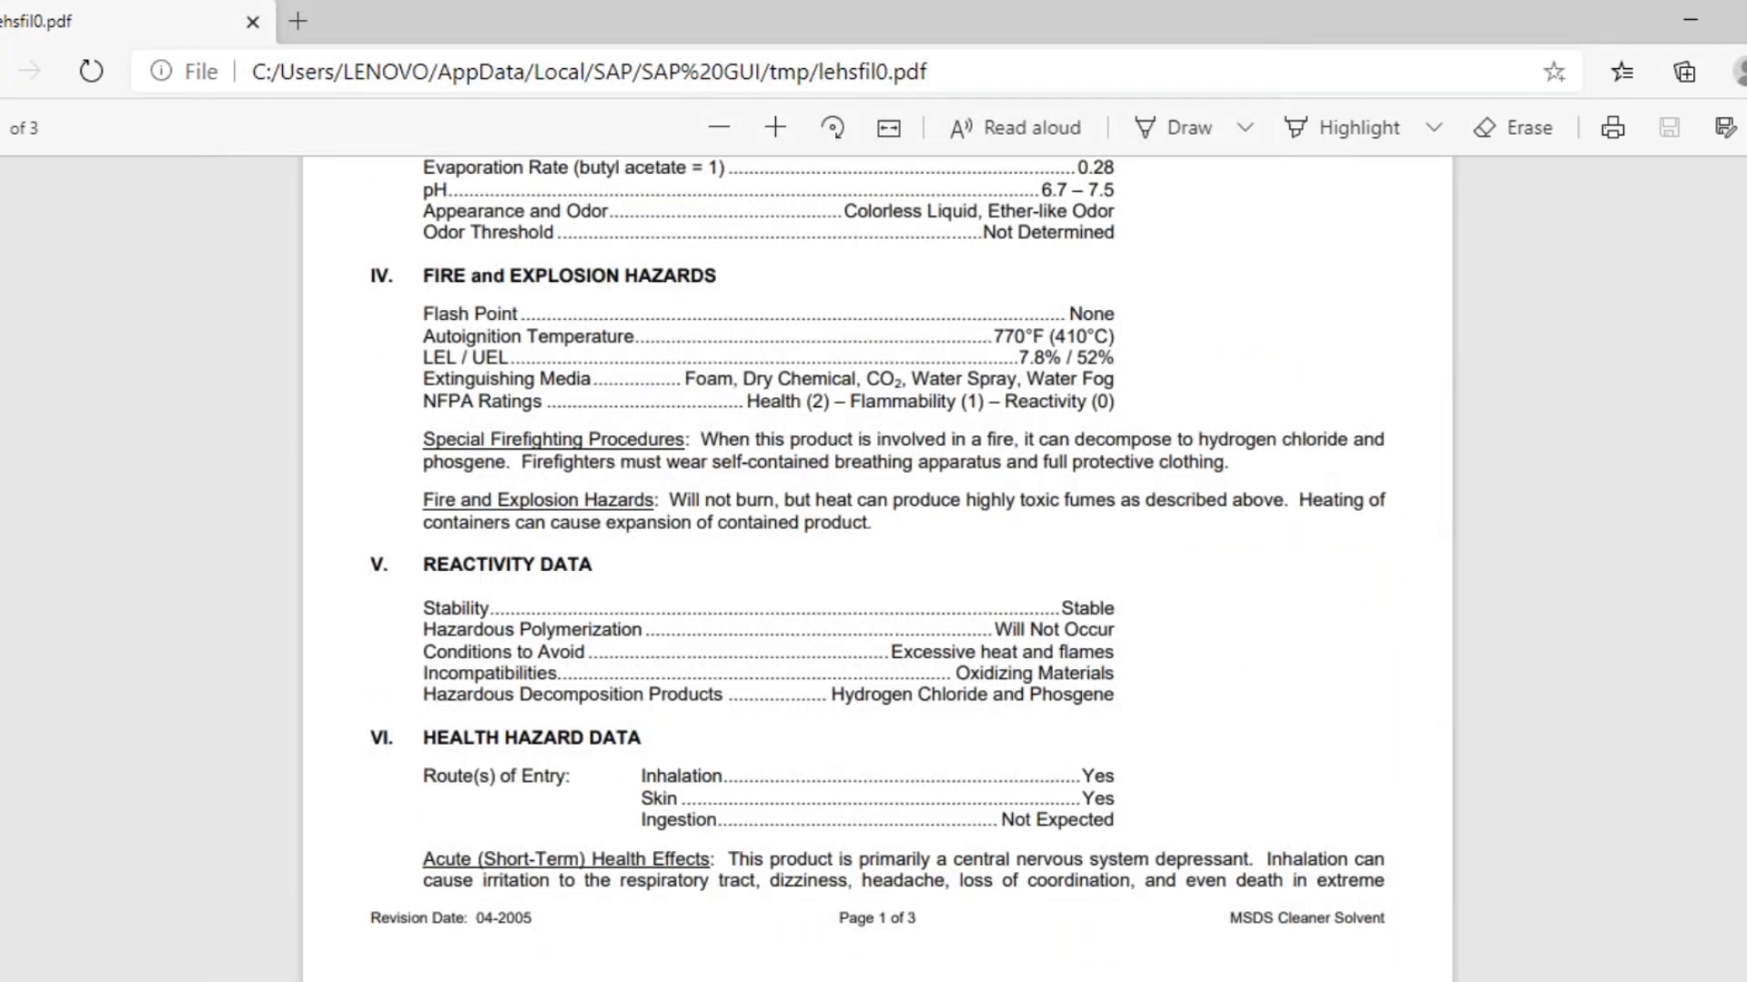
{"action": "scroll", "coordinate": [877, 564], "scroll_direction": "down", "scroll_amount": 2}
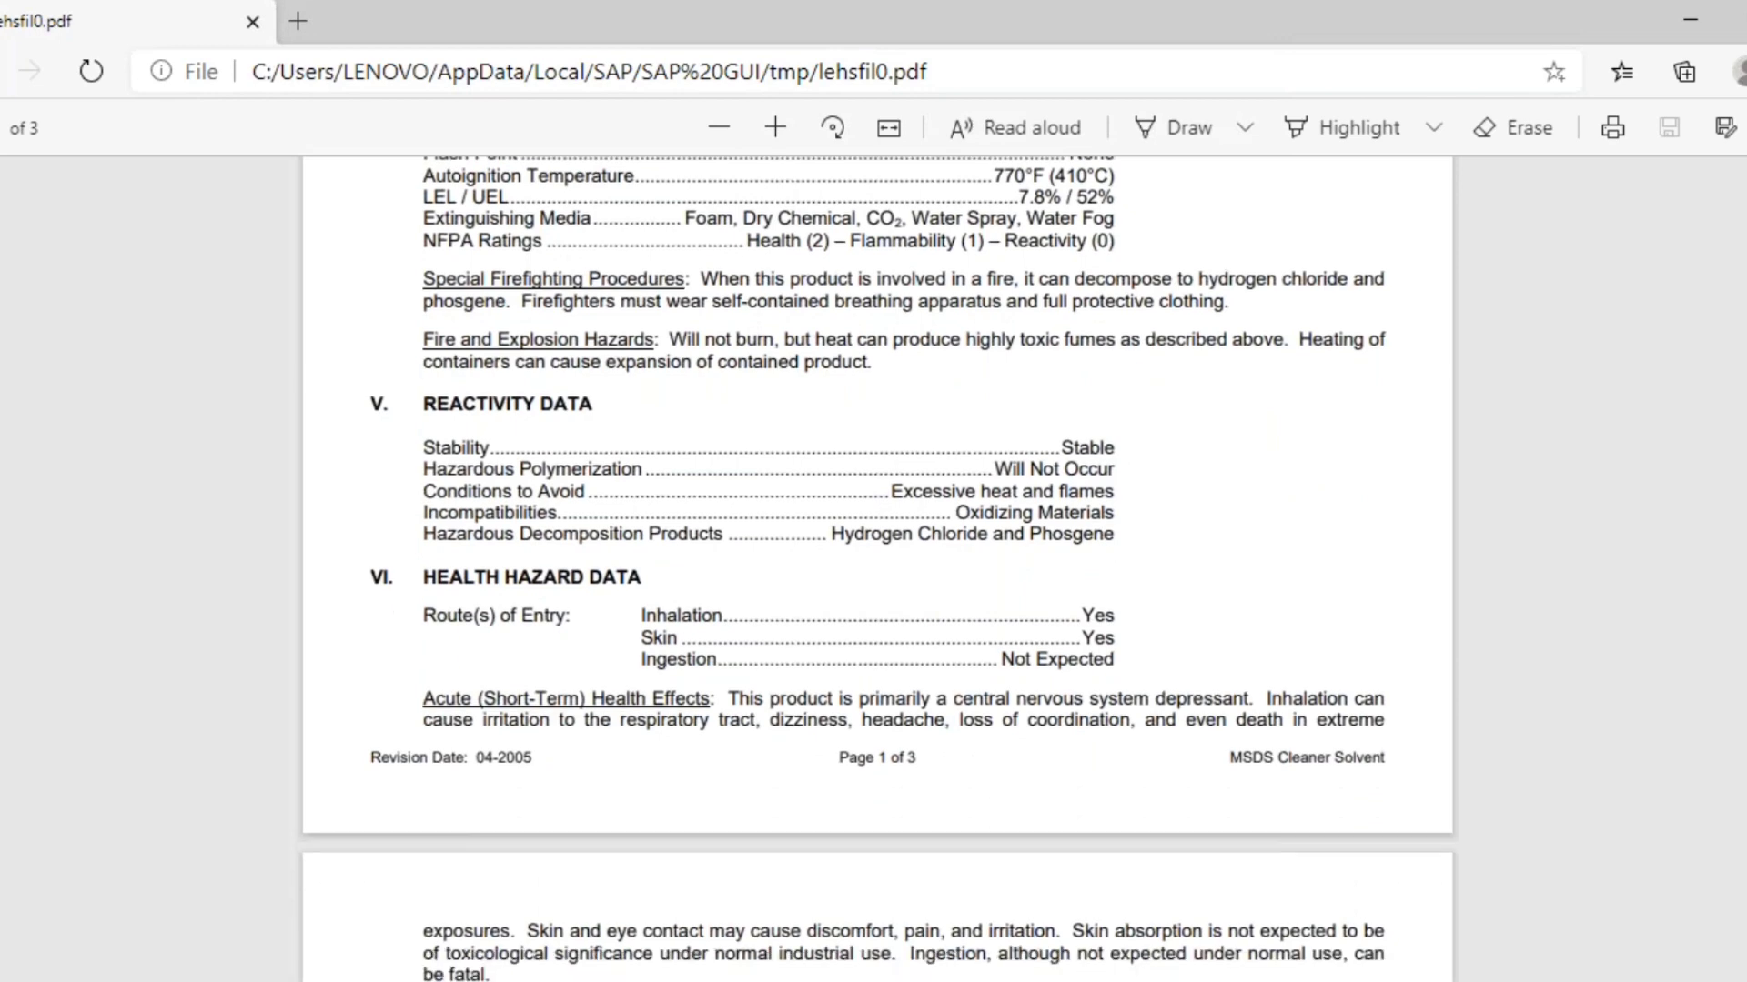
{"action": "scroll", "coordinate": [876, 564], "scroll_direction": "down", "scroll_amount": 6}
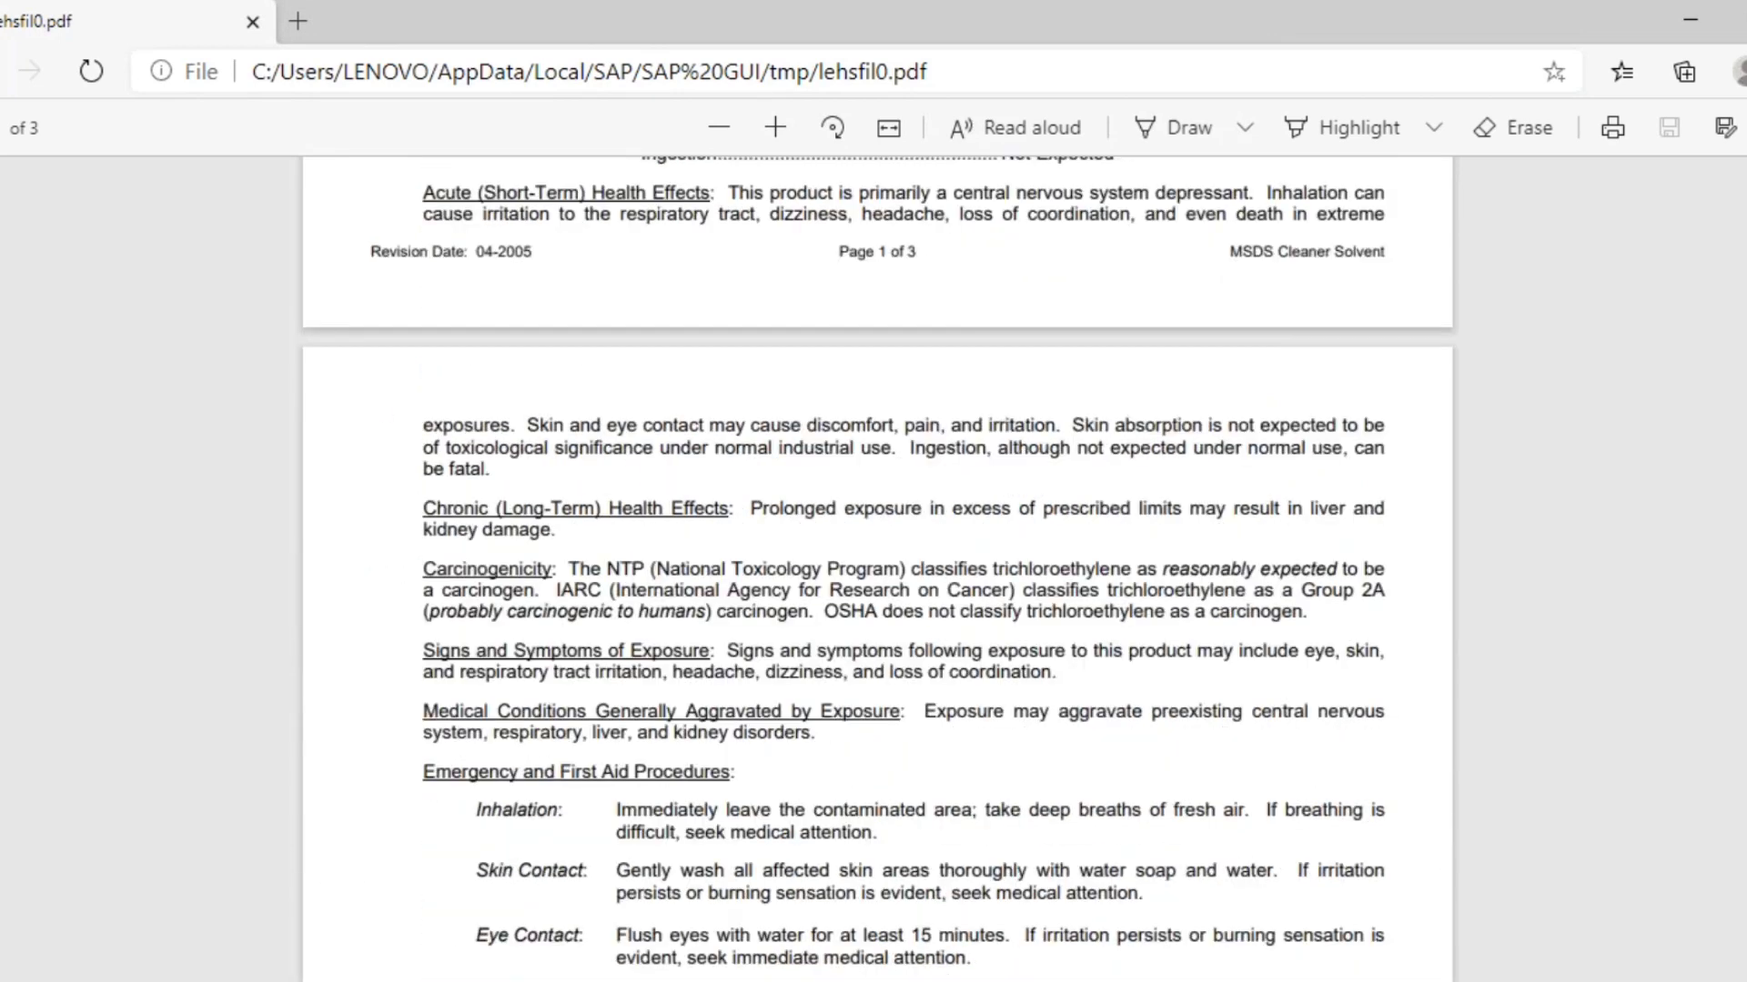
{"action": "scroll", "coordinate": [1512, 568], "scroll_direction": "down", "scroll_amount": 4}
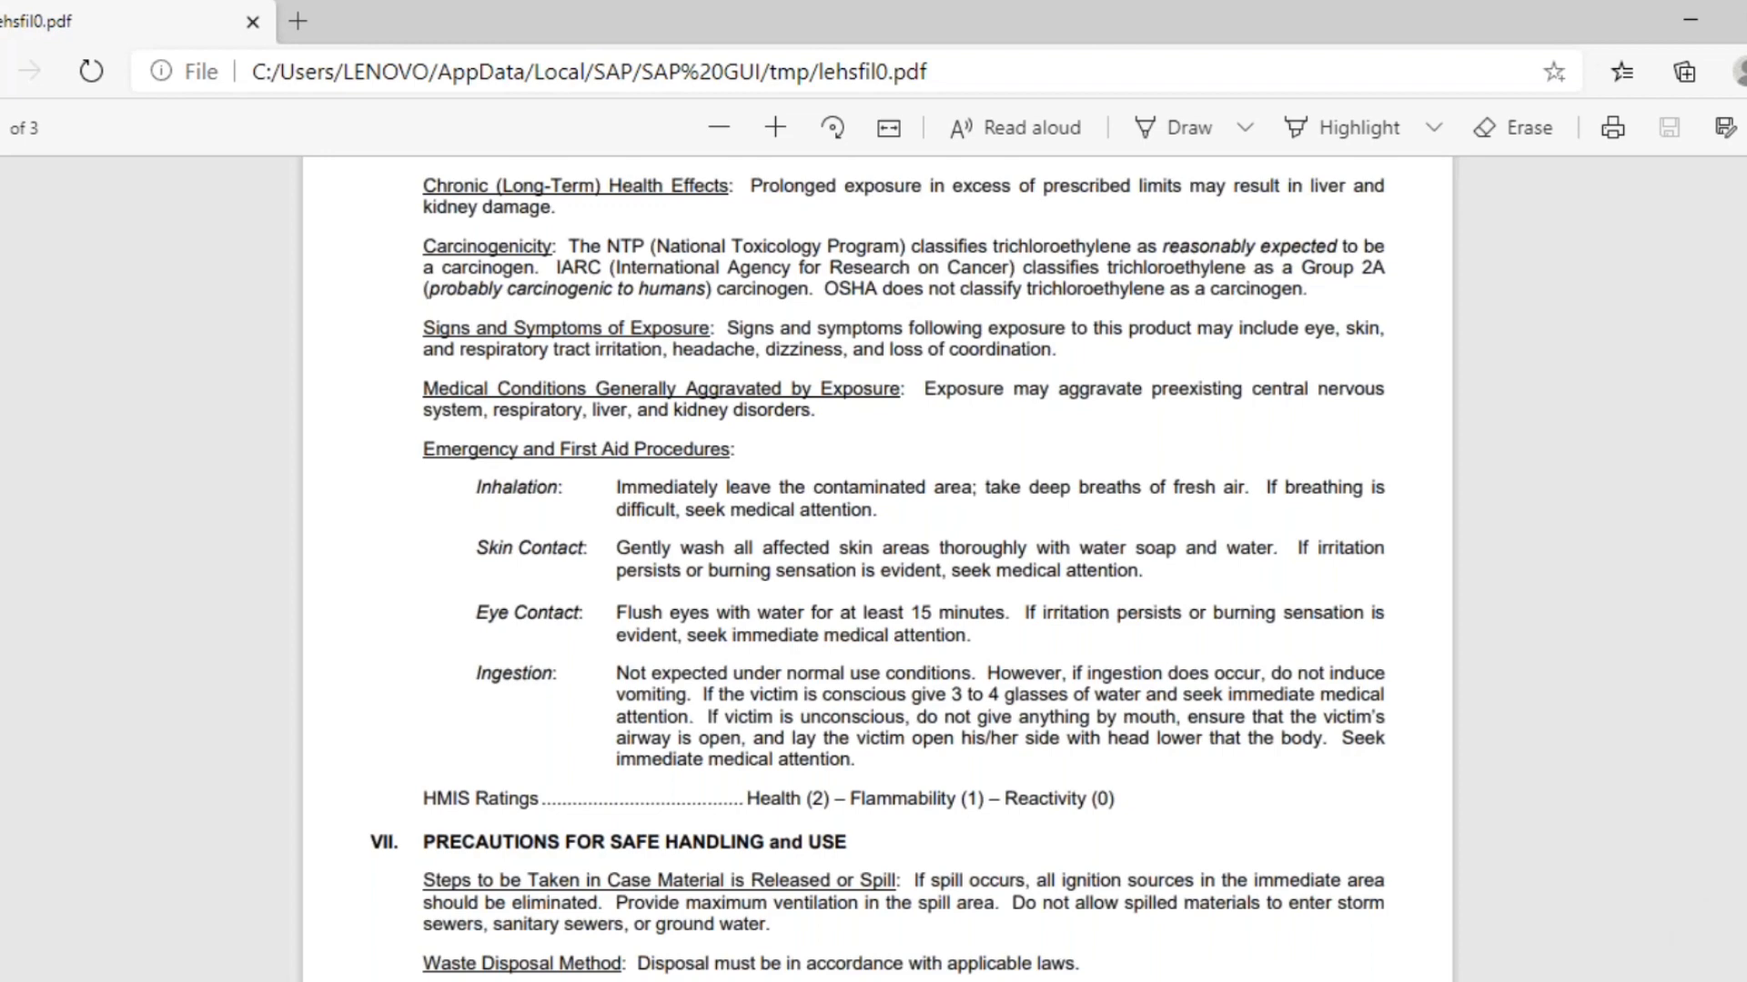
{"action": "scroll", "coordinate": [877, 564], "scroll_direction": "down", "scroll_amount": 6}
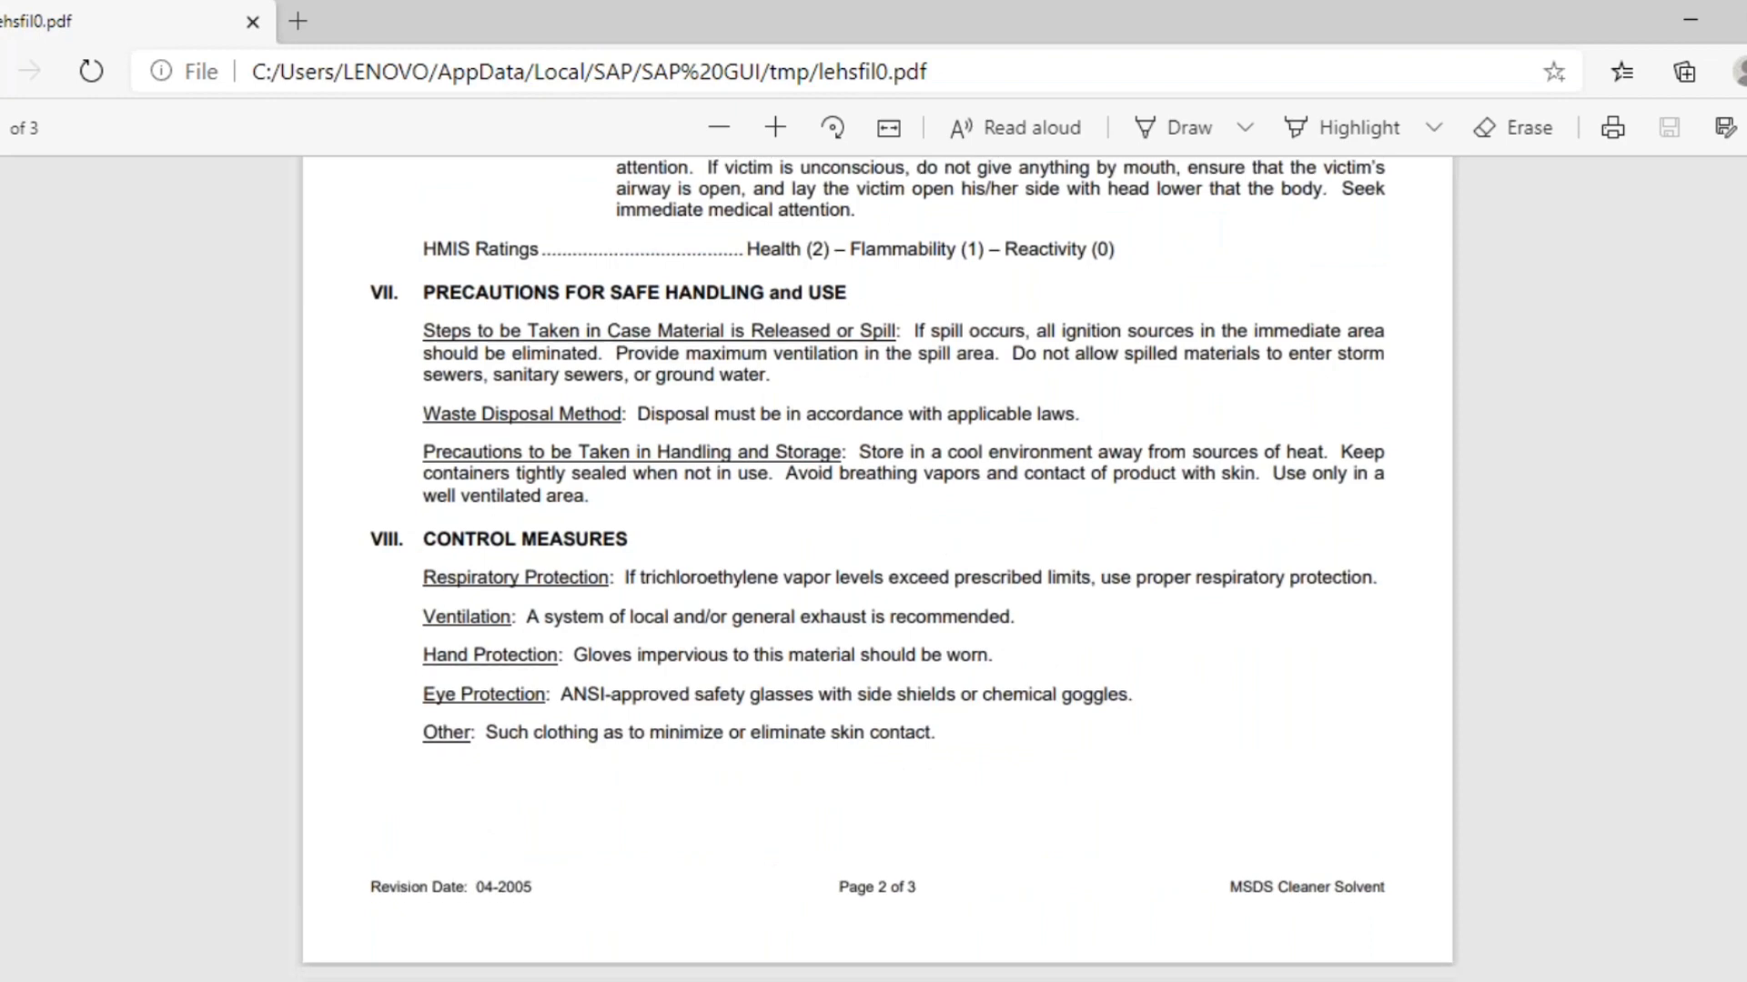
{"action": "scroll", "coordinate": [877, 564], "scroll_direction": "down", "scroll_amount": 3}
{"action": "scroll", "coordinate": [877, 564], "scroll_direction": "down", "scroll_amount": 4}
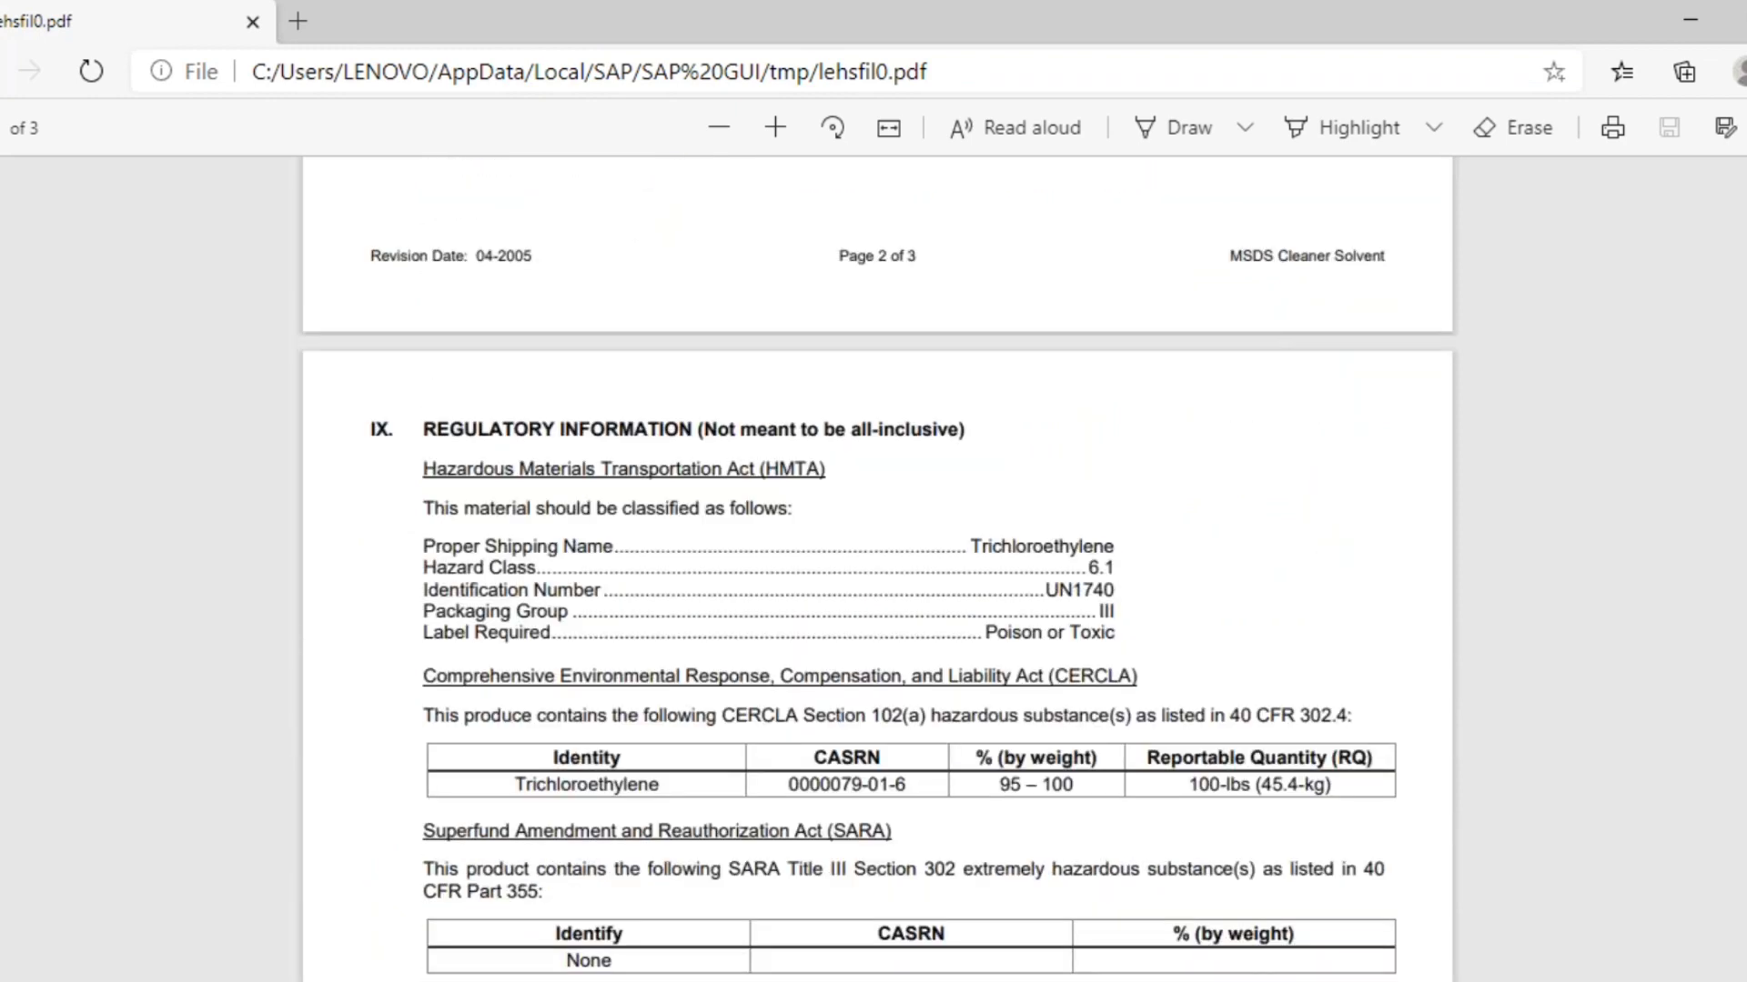
{"action": "scroll", "coordinate": [877, 564], "scroll_direction": "down", "scroll_amount": 3}
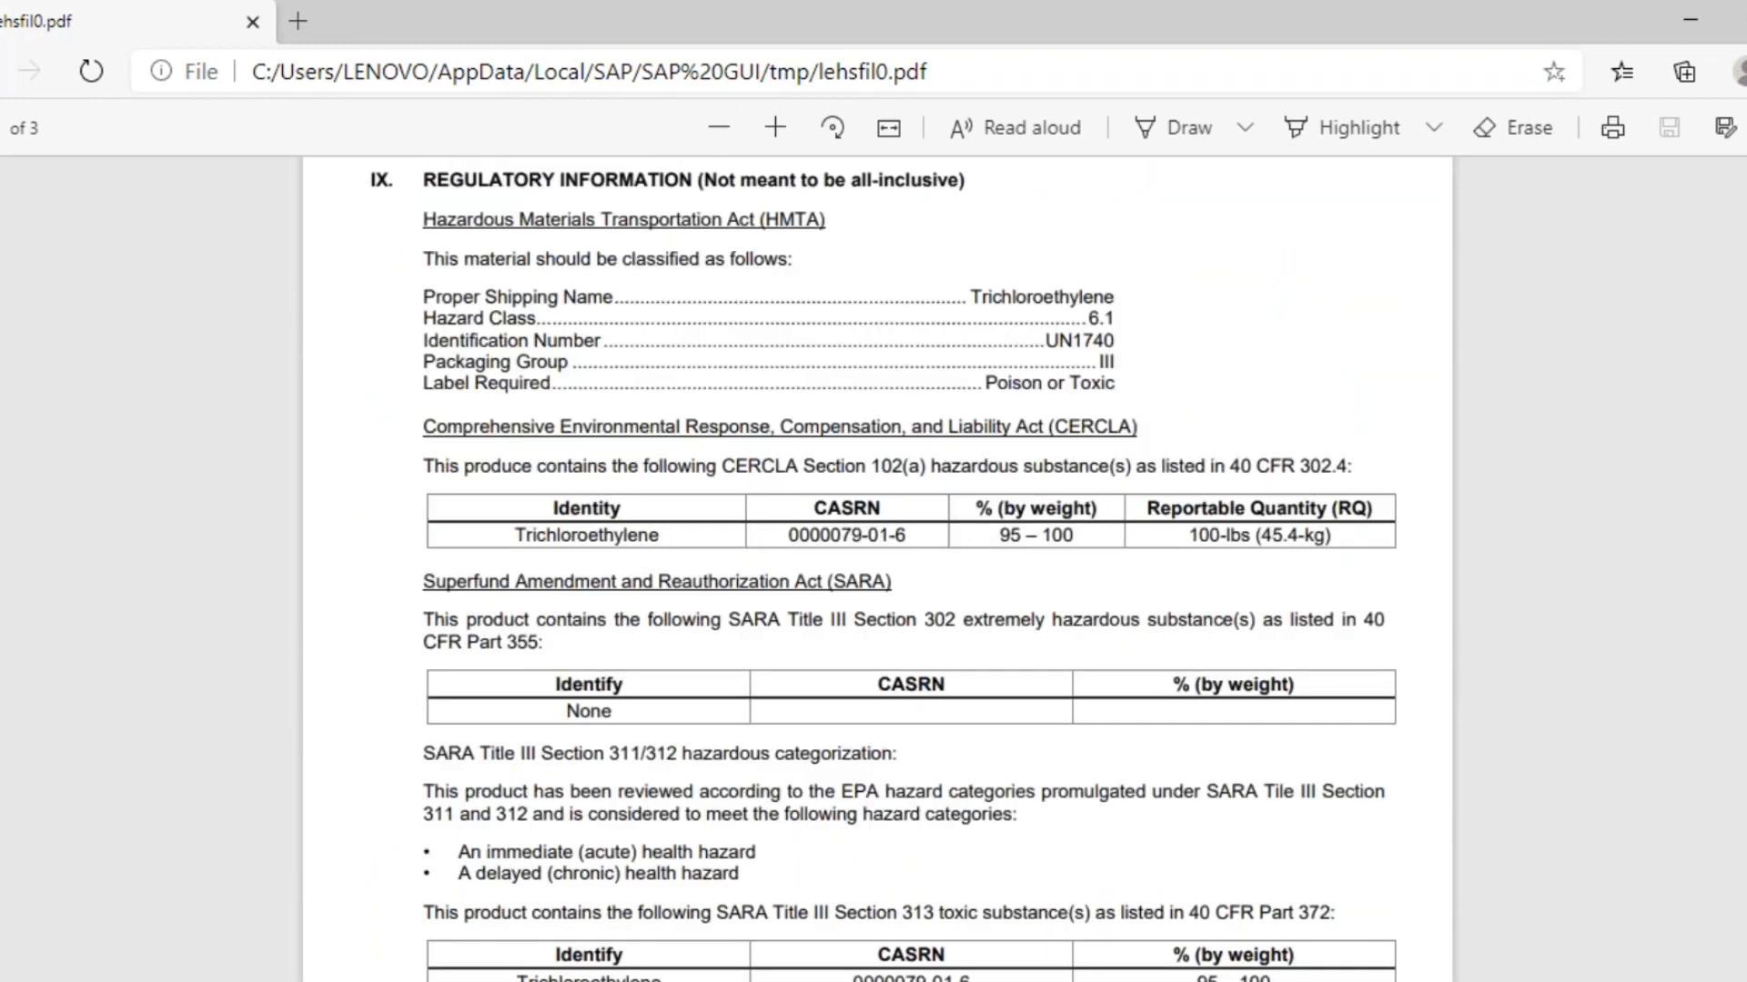
{"action": "scroll", "coordinate": [956, 629], "scroll_direction": "up", "scroll_amount": 20}
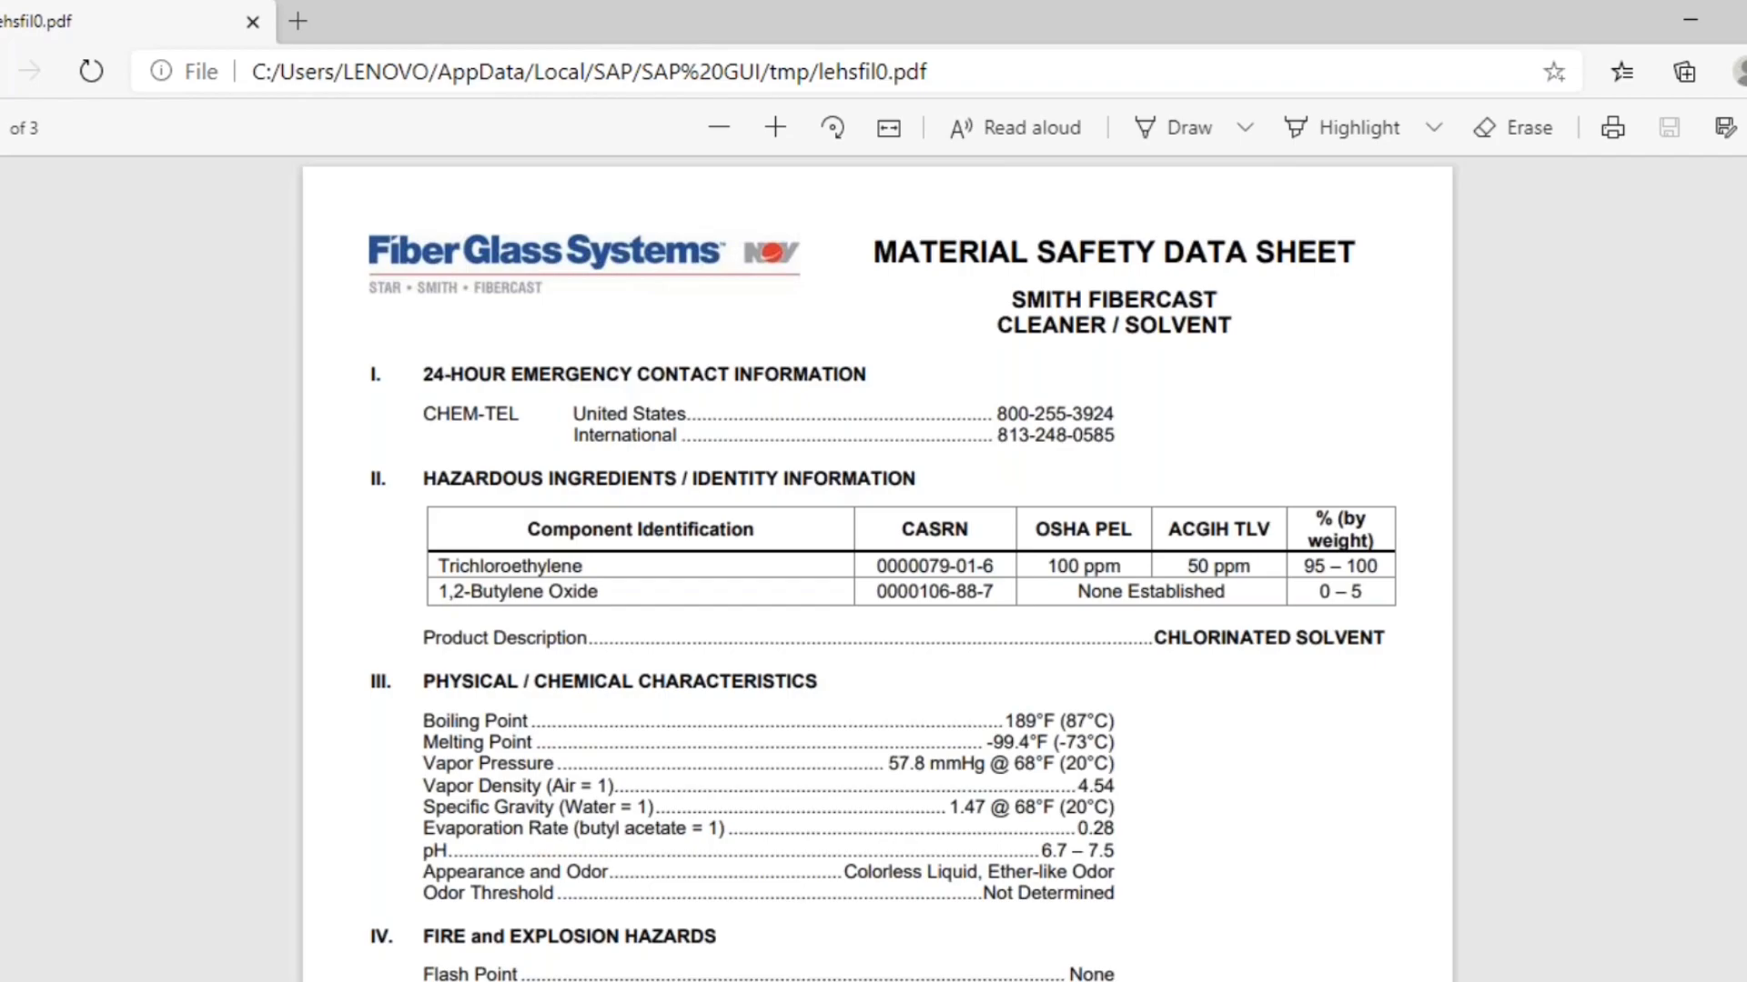
{"action": "left_click", "coordinate": [1742, 20]}
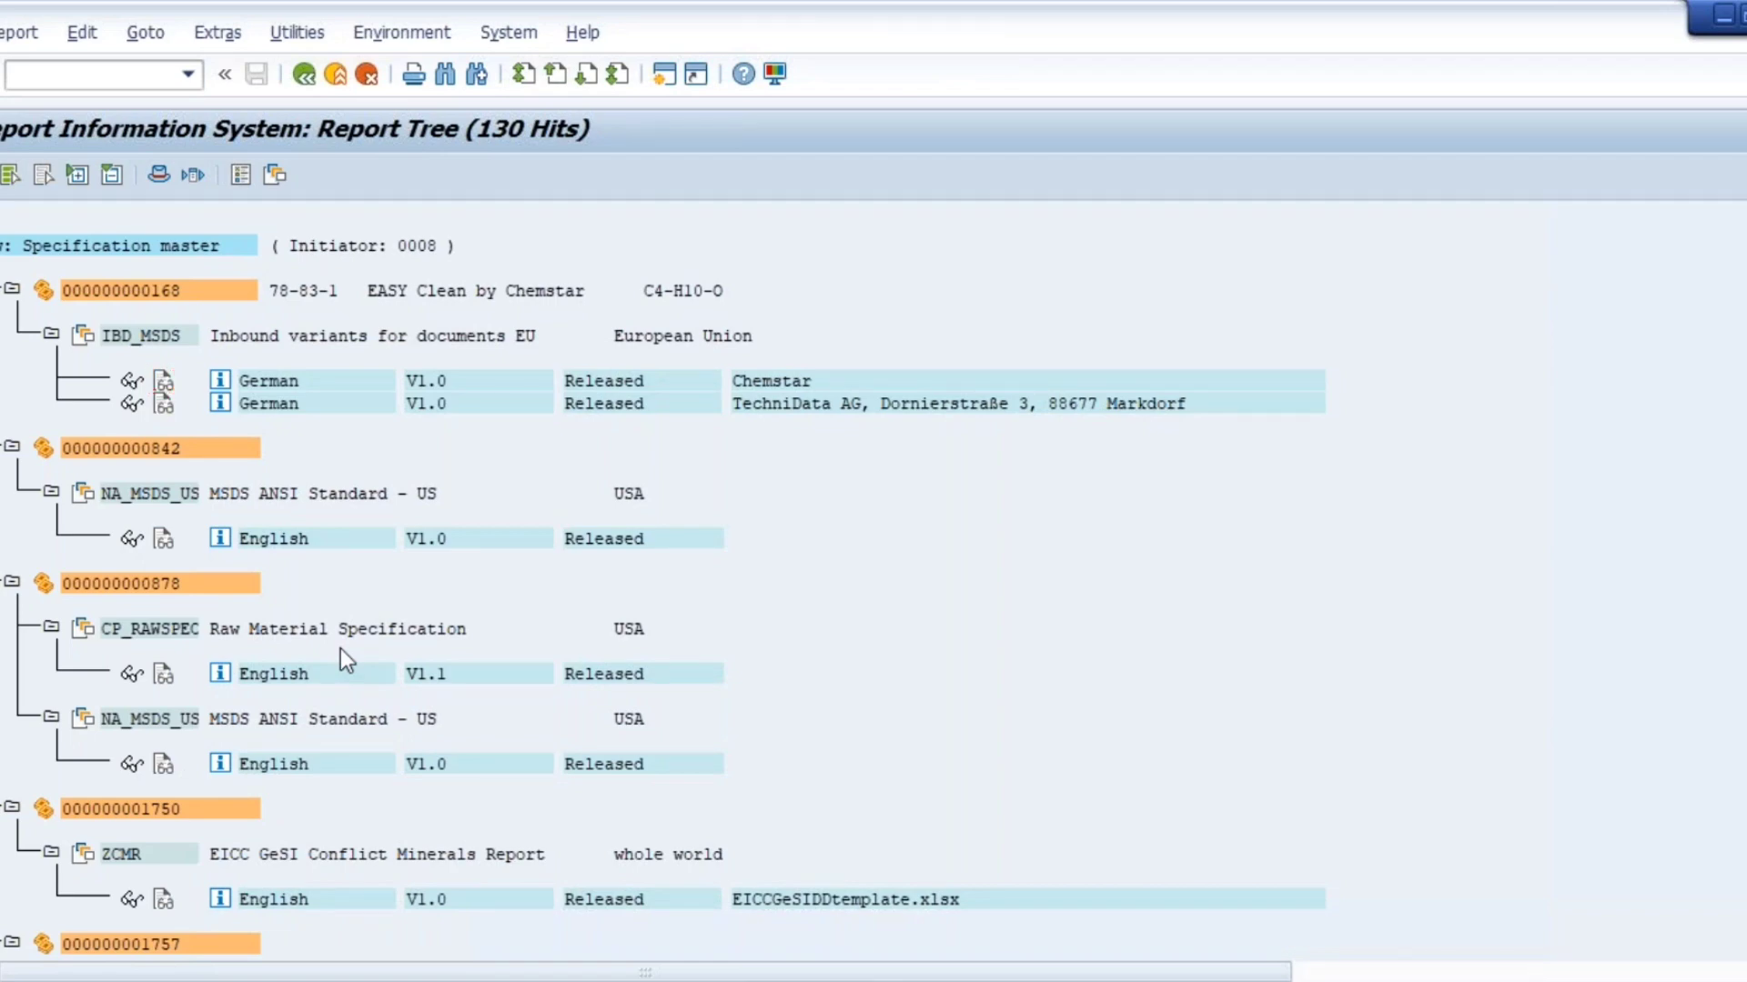
Leave the report tree for SAP Easy Access using the /N command
{"action": "scroll", "coordinate": [340, 647], "scroll_direction": "down", "scroll_amount": 2}
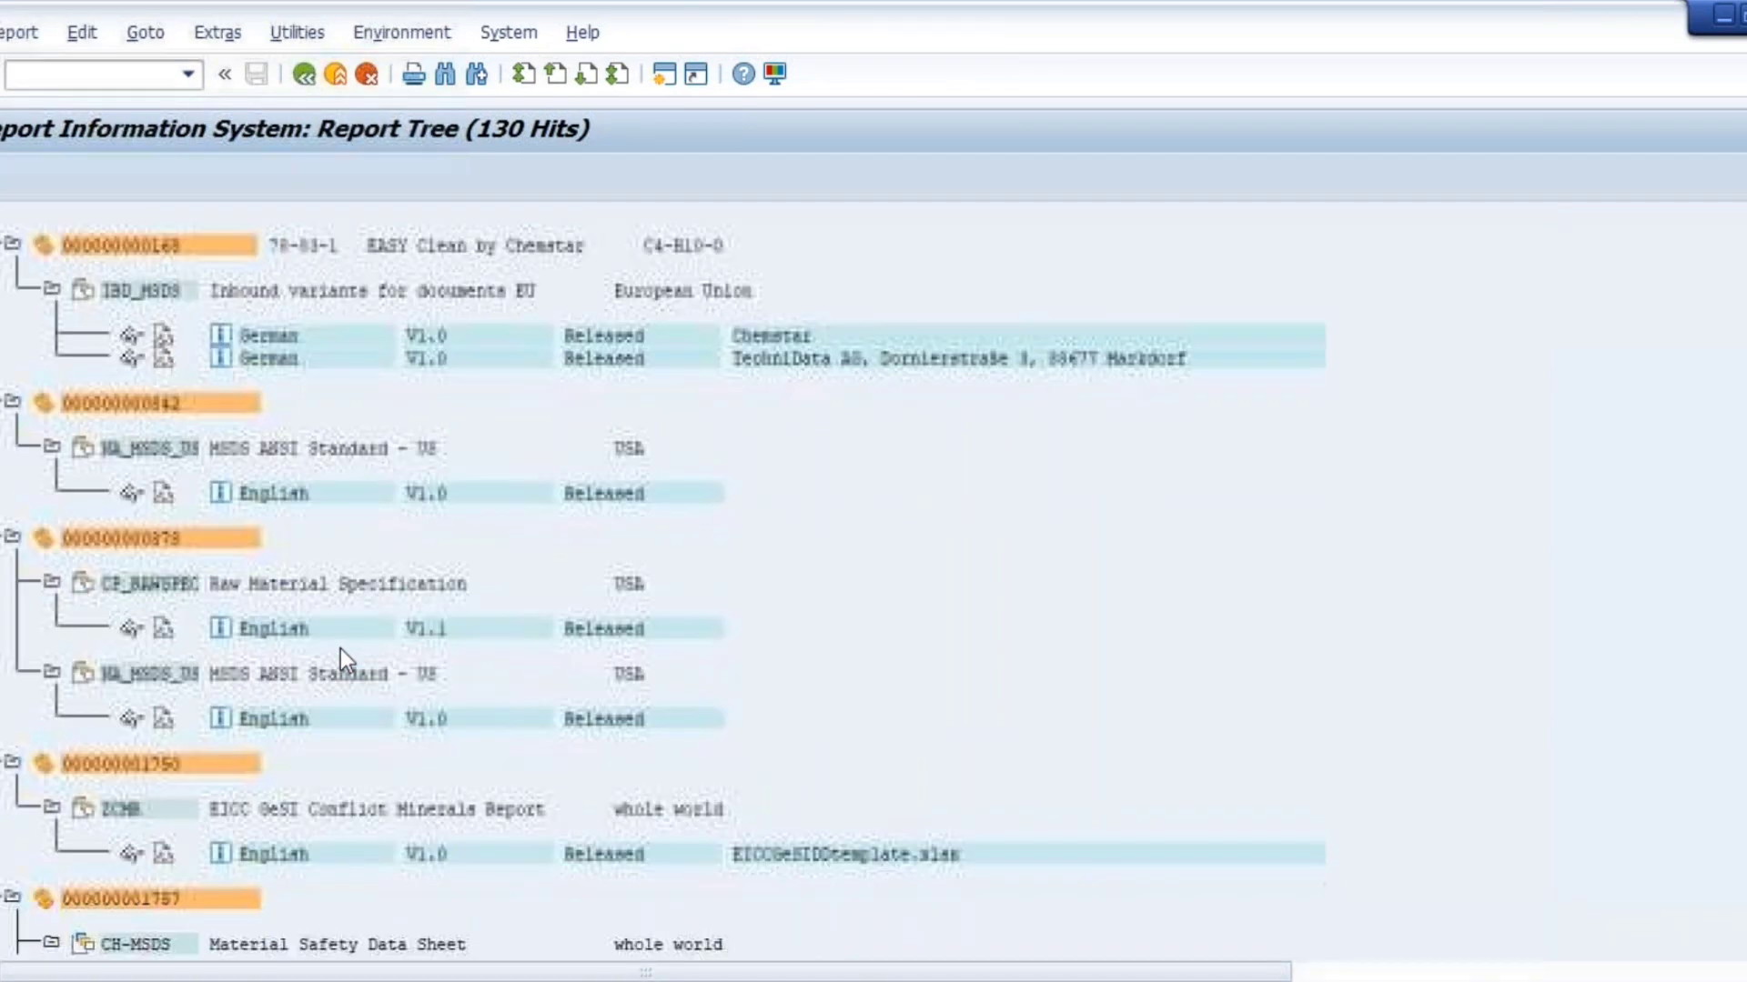
{"action": "scroll", "coordinate": [340, 648], "scroll_direction": "down", "scroll_amount": 1}
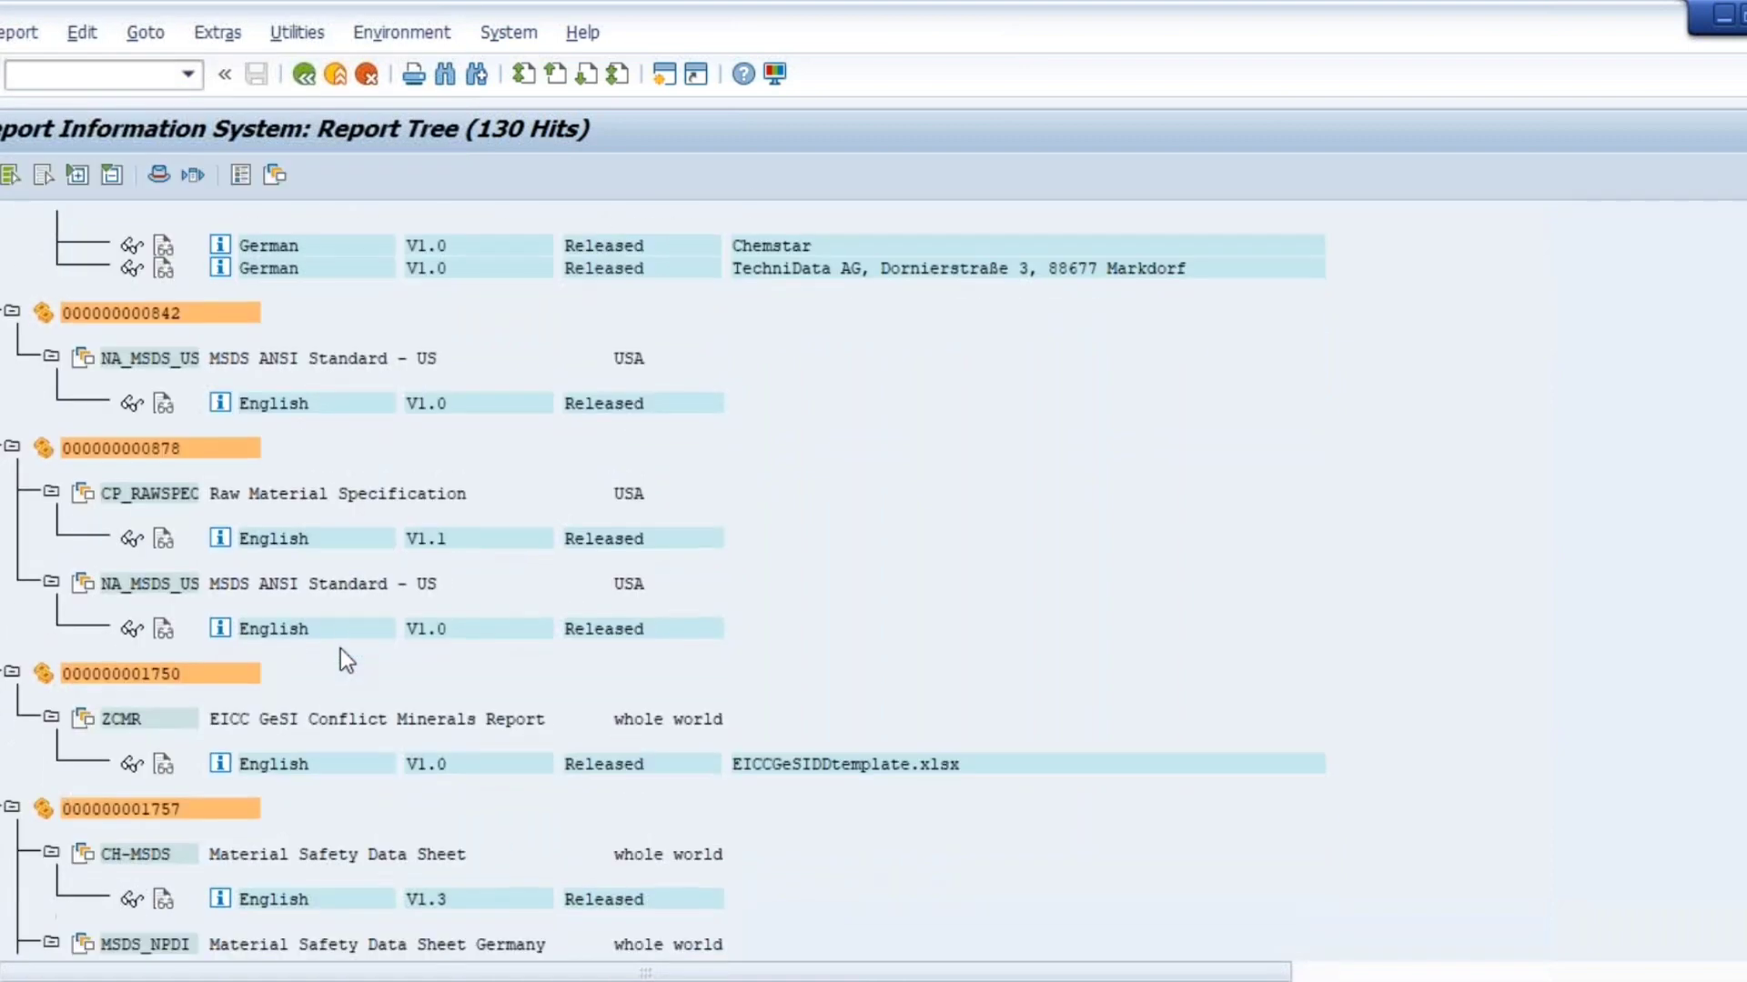
{"action": "scroll", "coordinate": [340, 648], "scroll_direction": "down", "scroll_amount": 3}
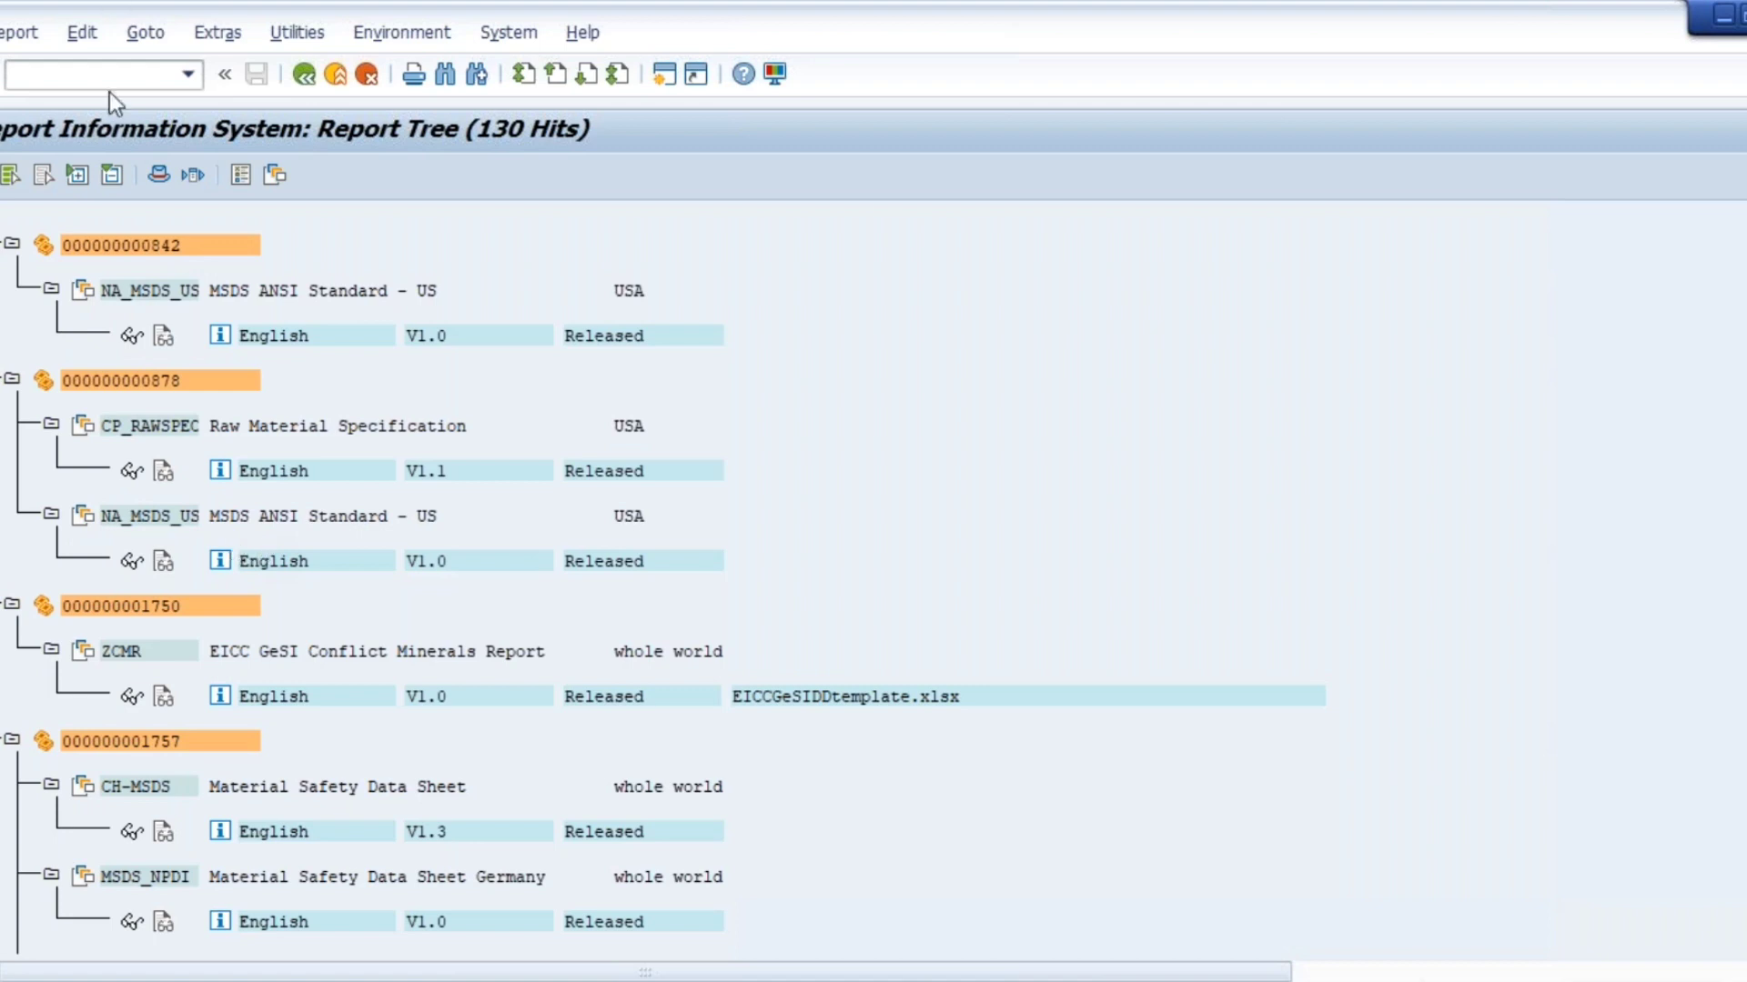
{"action": "left_click", "coordinate": [82, 67]}
{"action": "type", "text": "/N"}
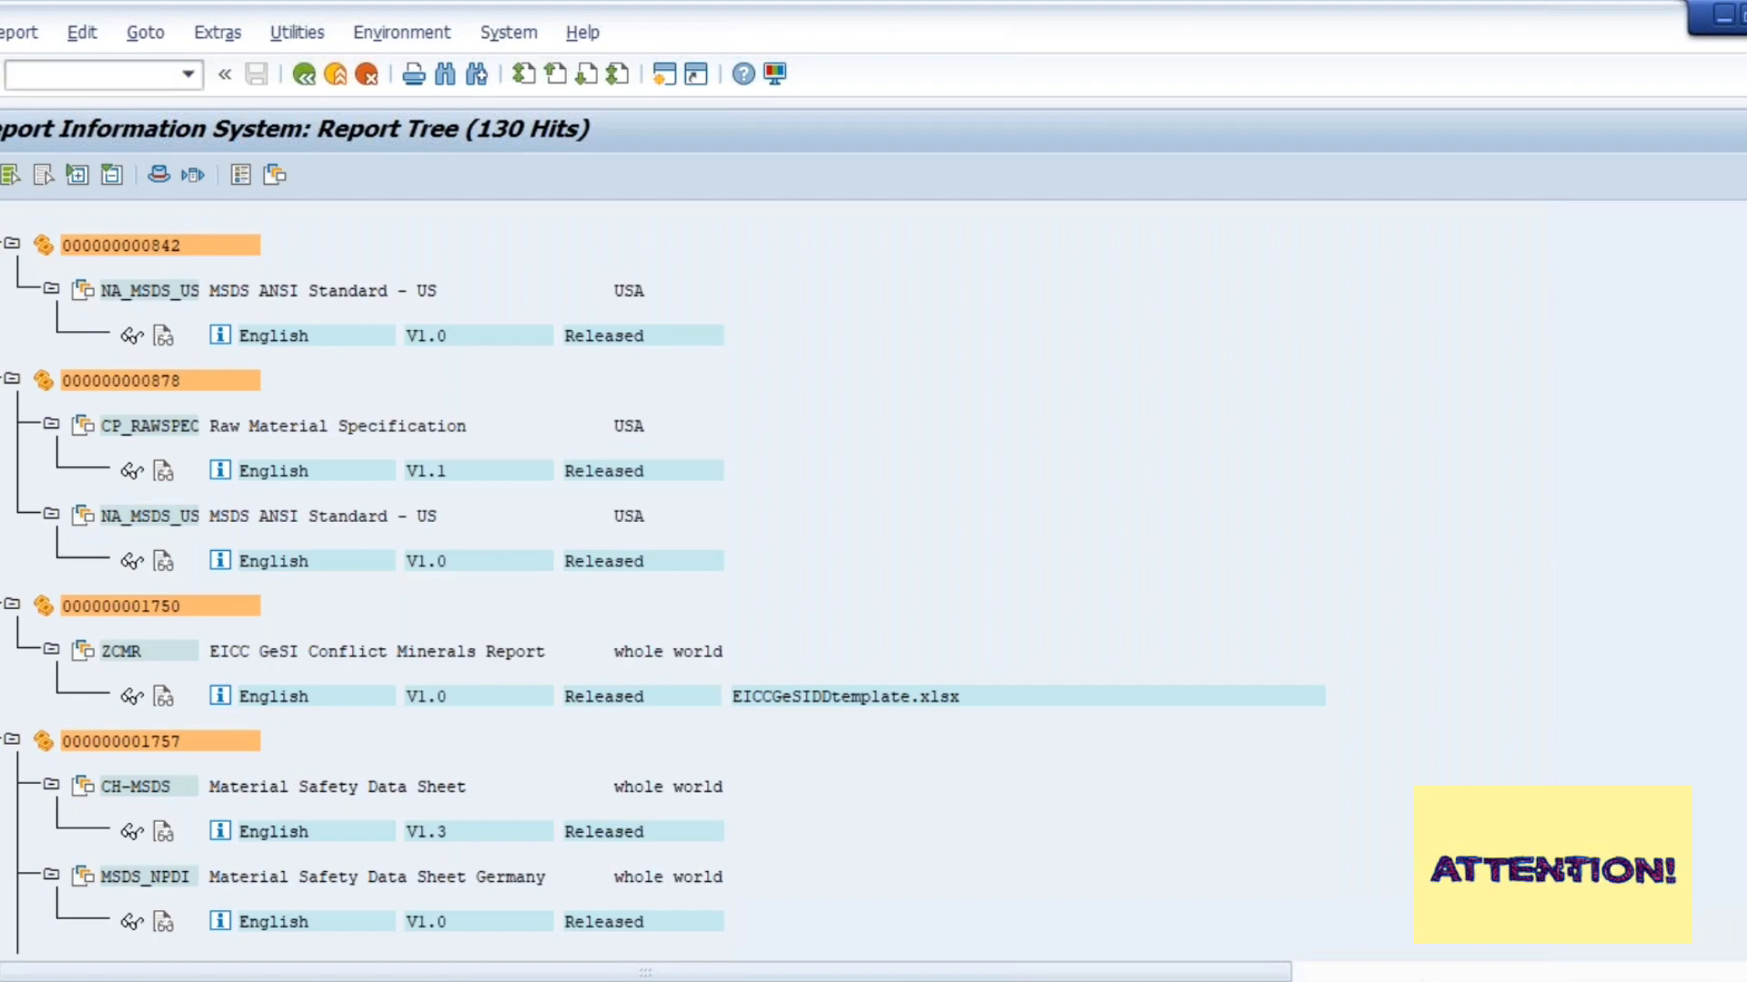
{"action": "key", "text": "Return"}
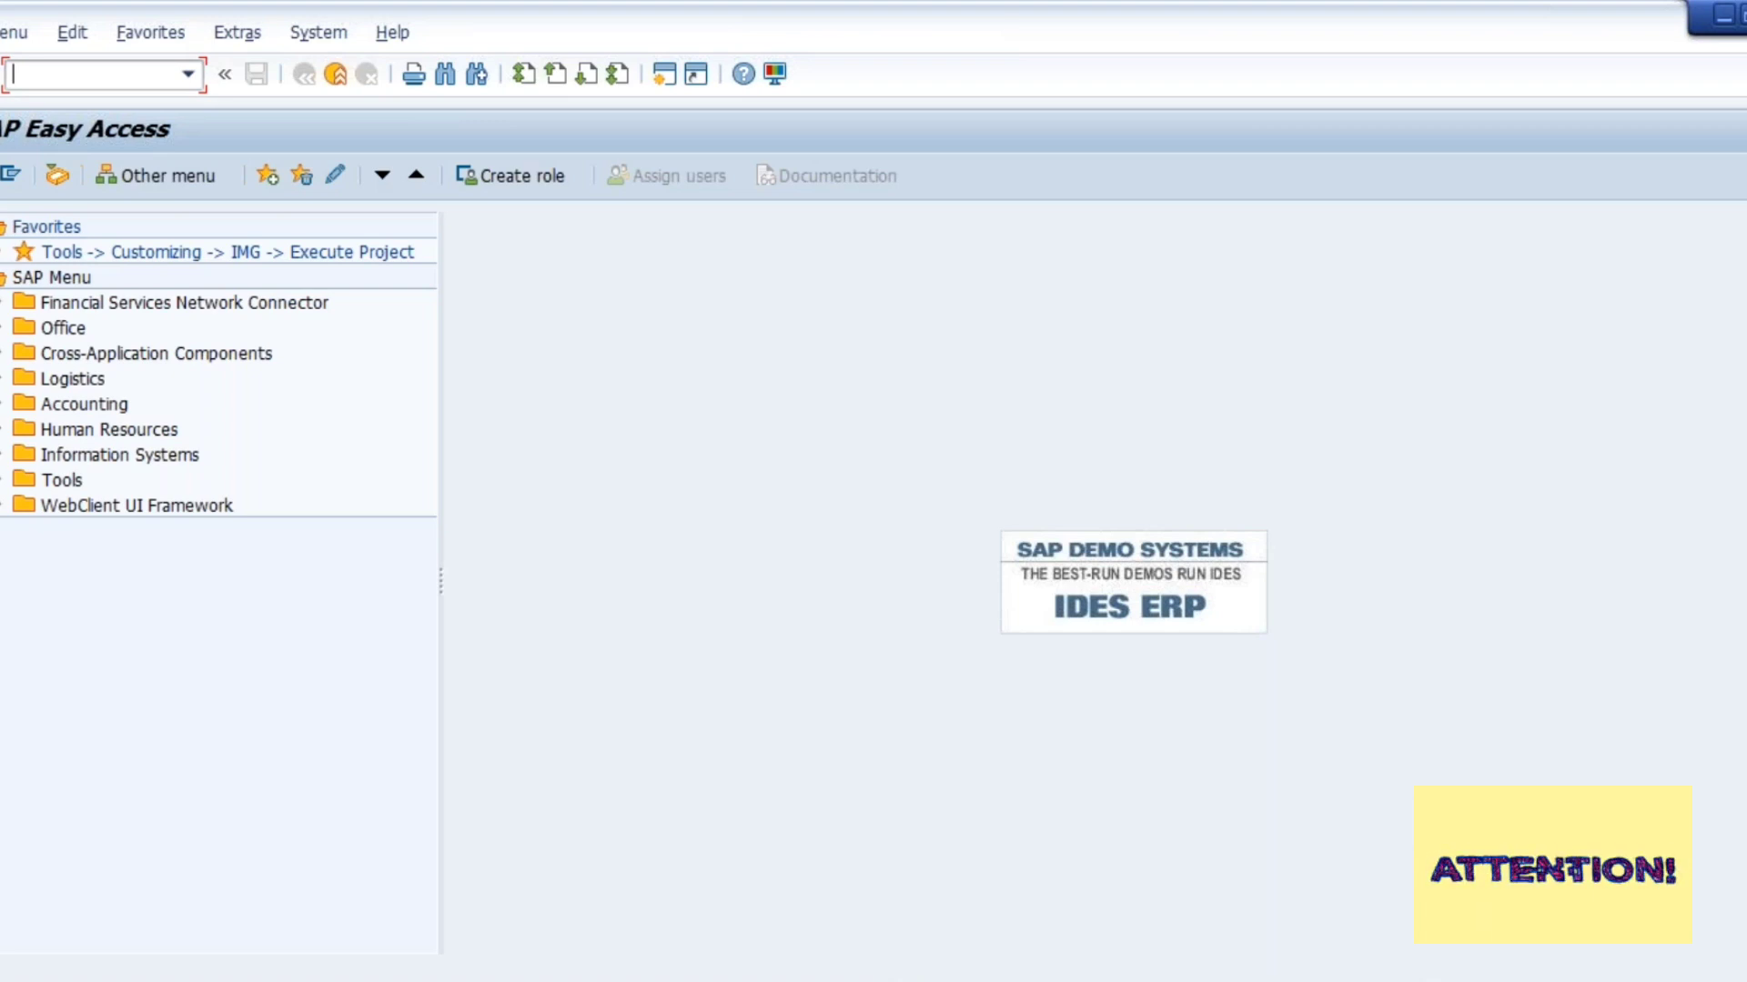
Start transaction CBRC20 for Substance Volume Tracking monitoring
{"action": "type", "text": "CBRC20"}
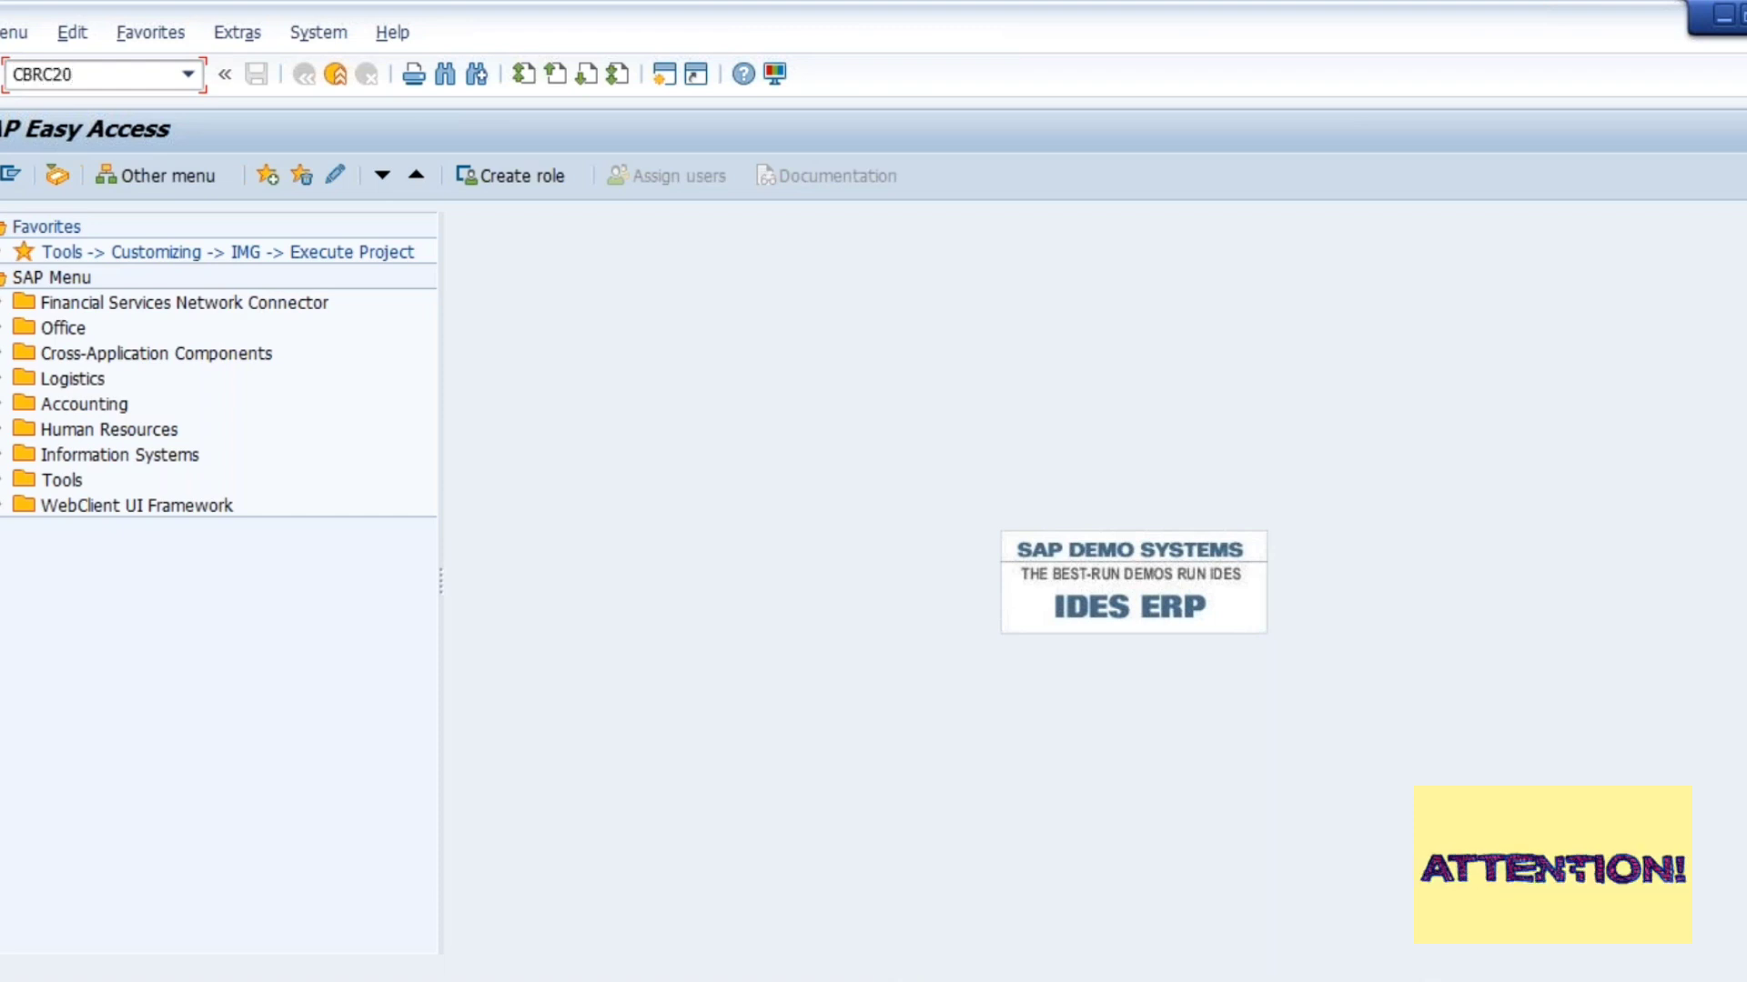
{"action": "key", "text": "Return"}
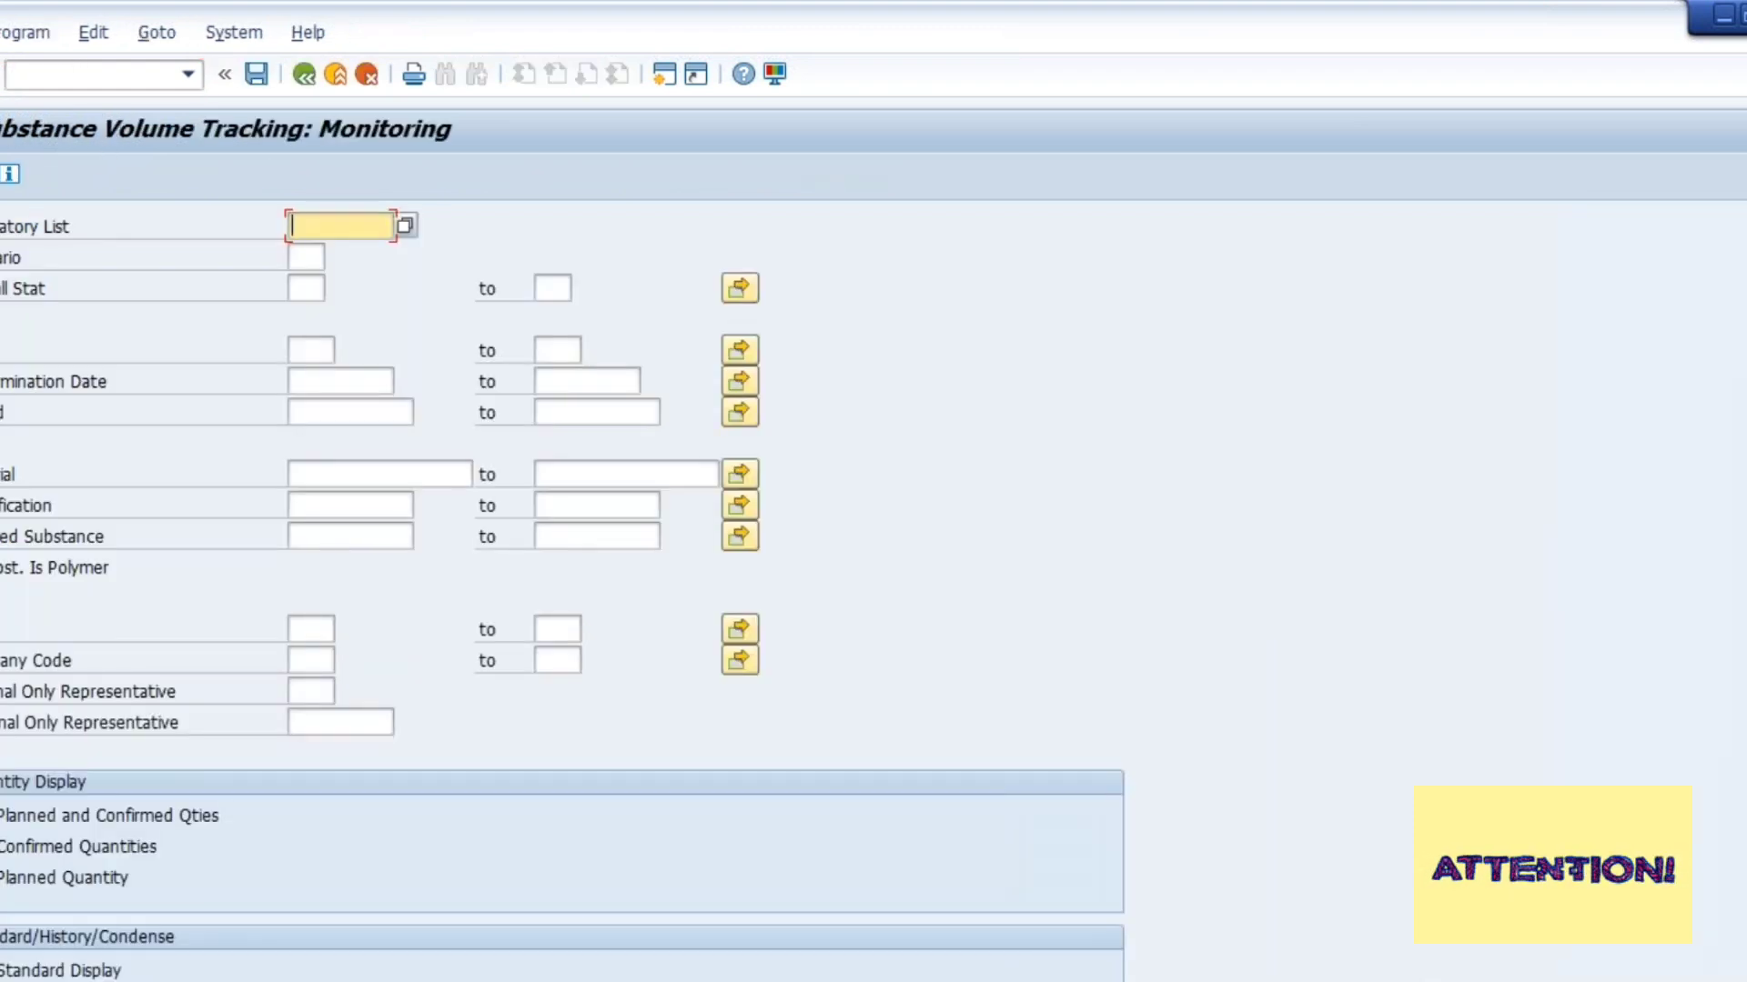
Pick REACH (Registration, Evaluation and Authorization of Chemicals) from the Regulatory List value help
{"action": "left_click", "coordinate": [405, 225]}
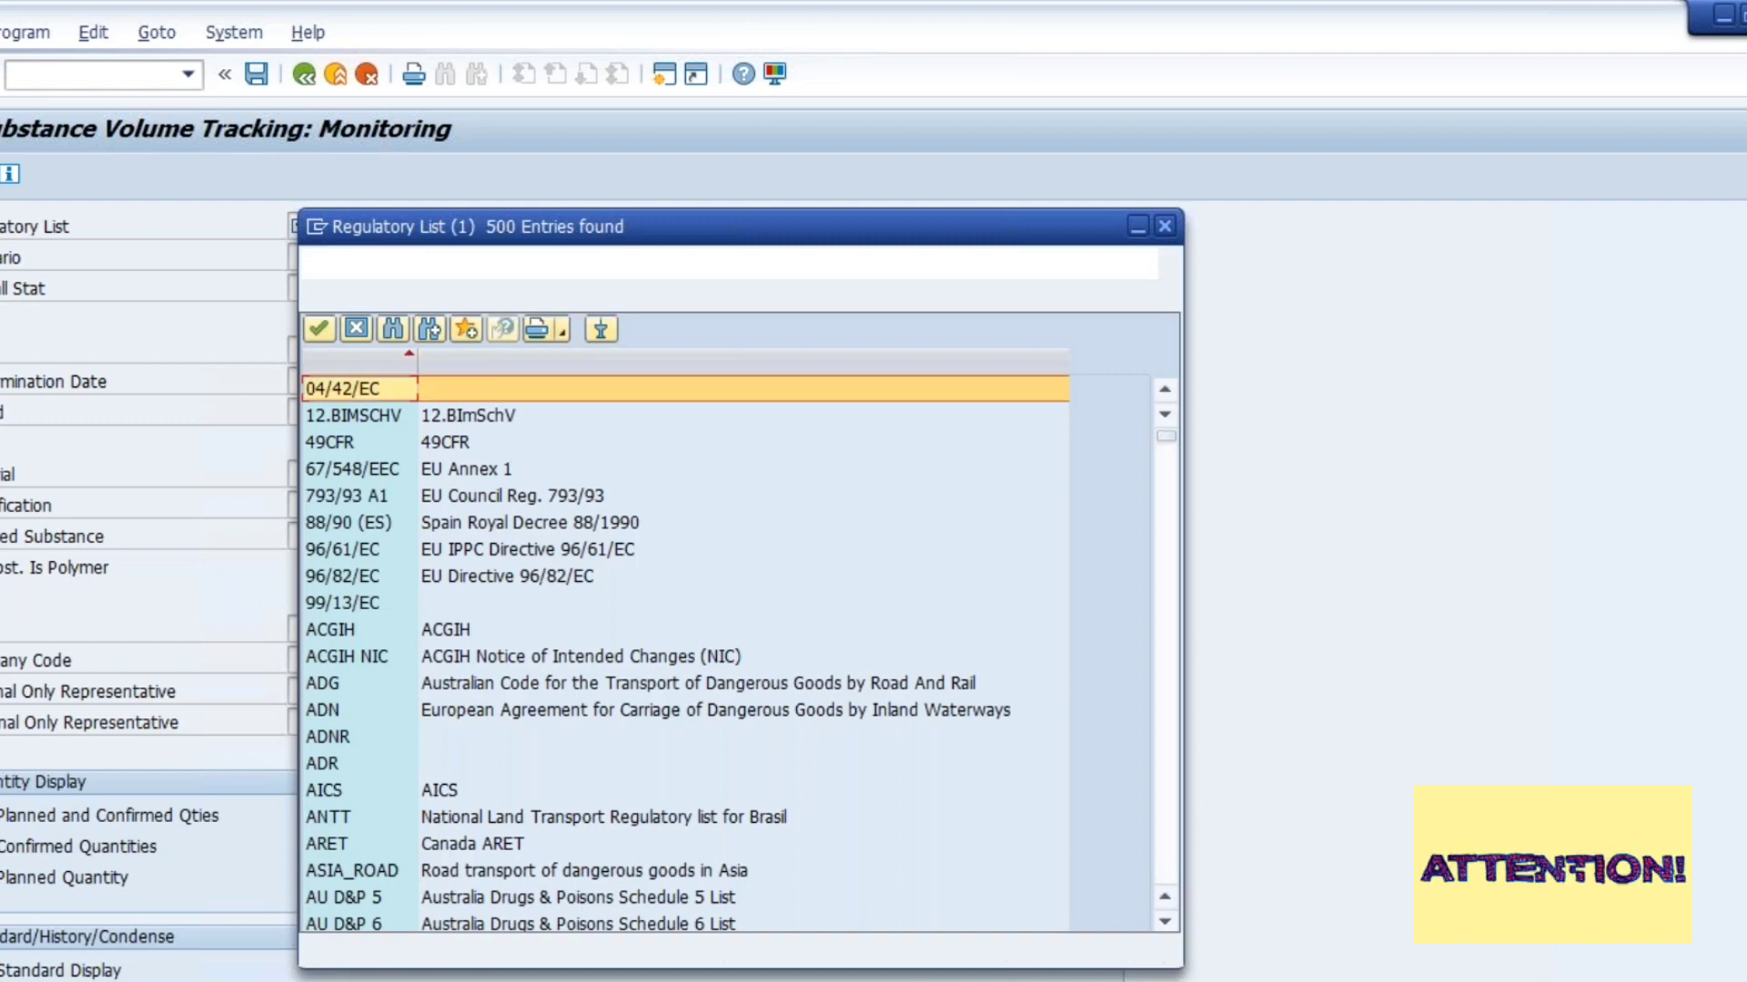
{"action": "key", "text": "Down"}
{"action": "key", "text": "Down"}
{"action": "key", "text": "Down"}
{"action": "key", "text": "Down"}
{"action": "key", "text": "Down"}
{"action": "key", "text": "Down"}
{"action": "key", "text": "Down"}
{"action": "key", "text": "Down"}
{"action": "key", "text": "Down"}
{"action": "key", "text": "Down"}
{"action": "key", "text": "Down"}
{"action": "key", "text": "Down"}
{"action": "key", "text": "Down"}
{"action": "key", "text": "Down"}
{"action": "key", "text": "Down"}
{"action": "key", "text": "Down"}
{"action": "key", "text": "Down"}
{"action": "key", "text": "Down"}
{"action": "key", "text": "Down"}
{"action": "key", "text": "Down"}
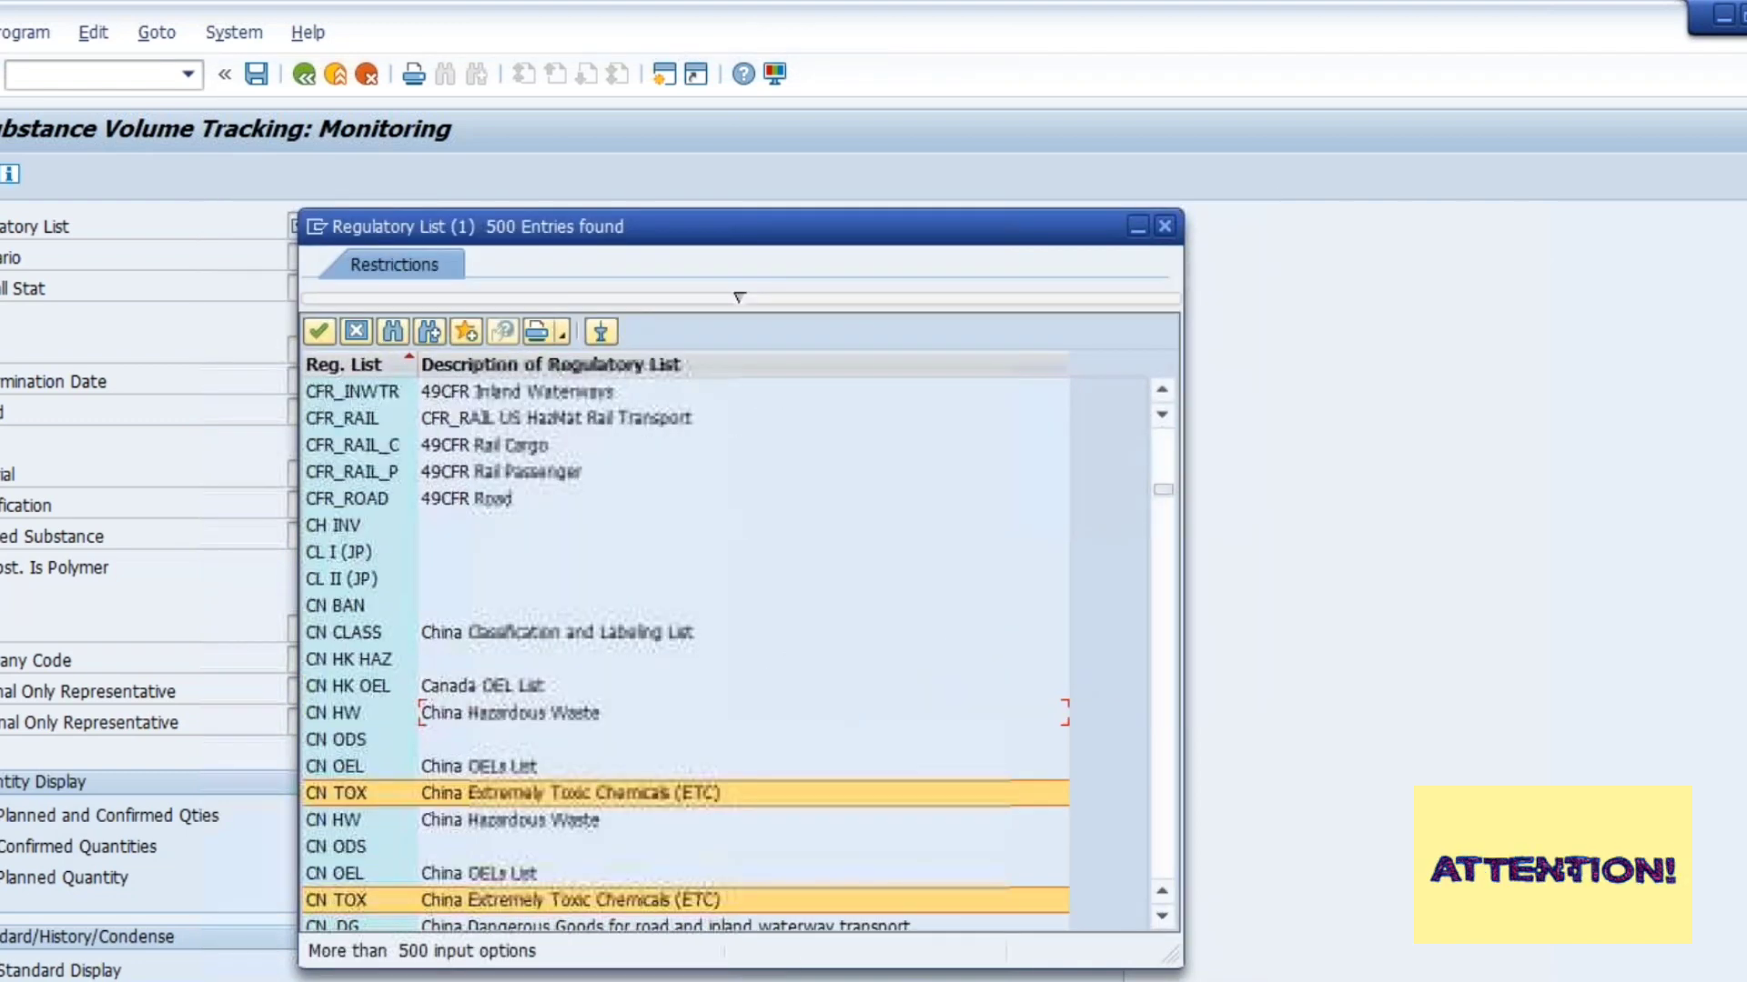
{"action": "key", "text": "Down"}
{"action": "key", "text": "Down"}
{"action": "key", "text": "Down"}
{"action": "key", "text": "Down"}
{"action": "key", "text": "Down"}
{"action": "key", "text": "Down"}
{"action": "key", "text": "Down"}
{"action": "key", "text": "Down"}
{"action": "key", "text": "Down"}
{"action": "key", "text": "Down"}
{"action": "key", "text": "Down"}
{"action": "key", "text": "Down"}
{"action": "key", "text": "Down"}
{"action": "key", "text": "Down"}
{"action": "key", "text": "Down"}
{"action": "key", "text": "Down"}
{"action": "key", "text": "Down"}
{"action": "key", "text": "Down"}
{"action": "key", "text": "Down"}
{"action": "key", "text": "Down"}
{"action": "key", "text": "Down"}
{"action": "key", "text": "Down"}
{"action": "key", "text": "Down"}
{"action": "key", "text": "Down"}
{"action": "key", "text": "Down"}
{"action": "key", "text": "Down"}
{"action": "key", "text": "Down"}
{"action": "key", "text": "Down"}
{"action": "key", "text": "Down"}
{"action": "key", "text": "Down"}
{"action": "key", "text": "Down"}
{"action": "key", "text": "Down"}
{"action": "key", "text": "Down"}
{"action": "key", "text": "Down"}
{"action": "key", "text": "Down"}
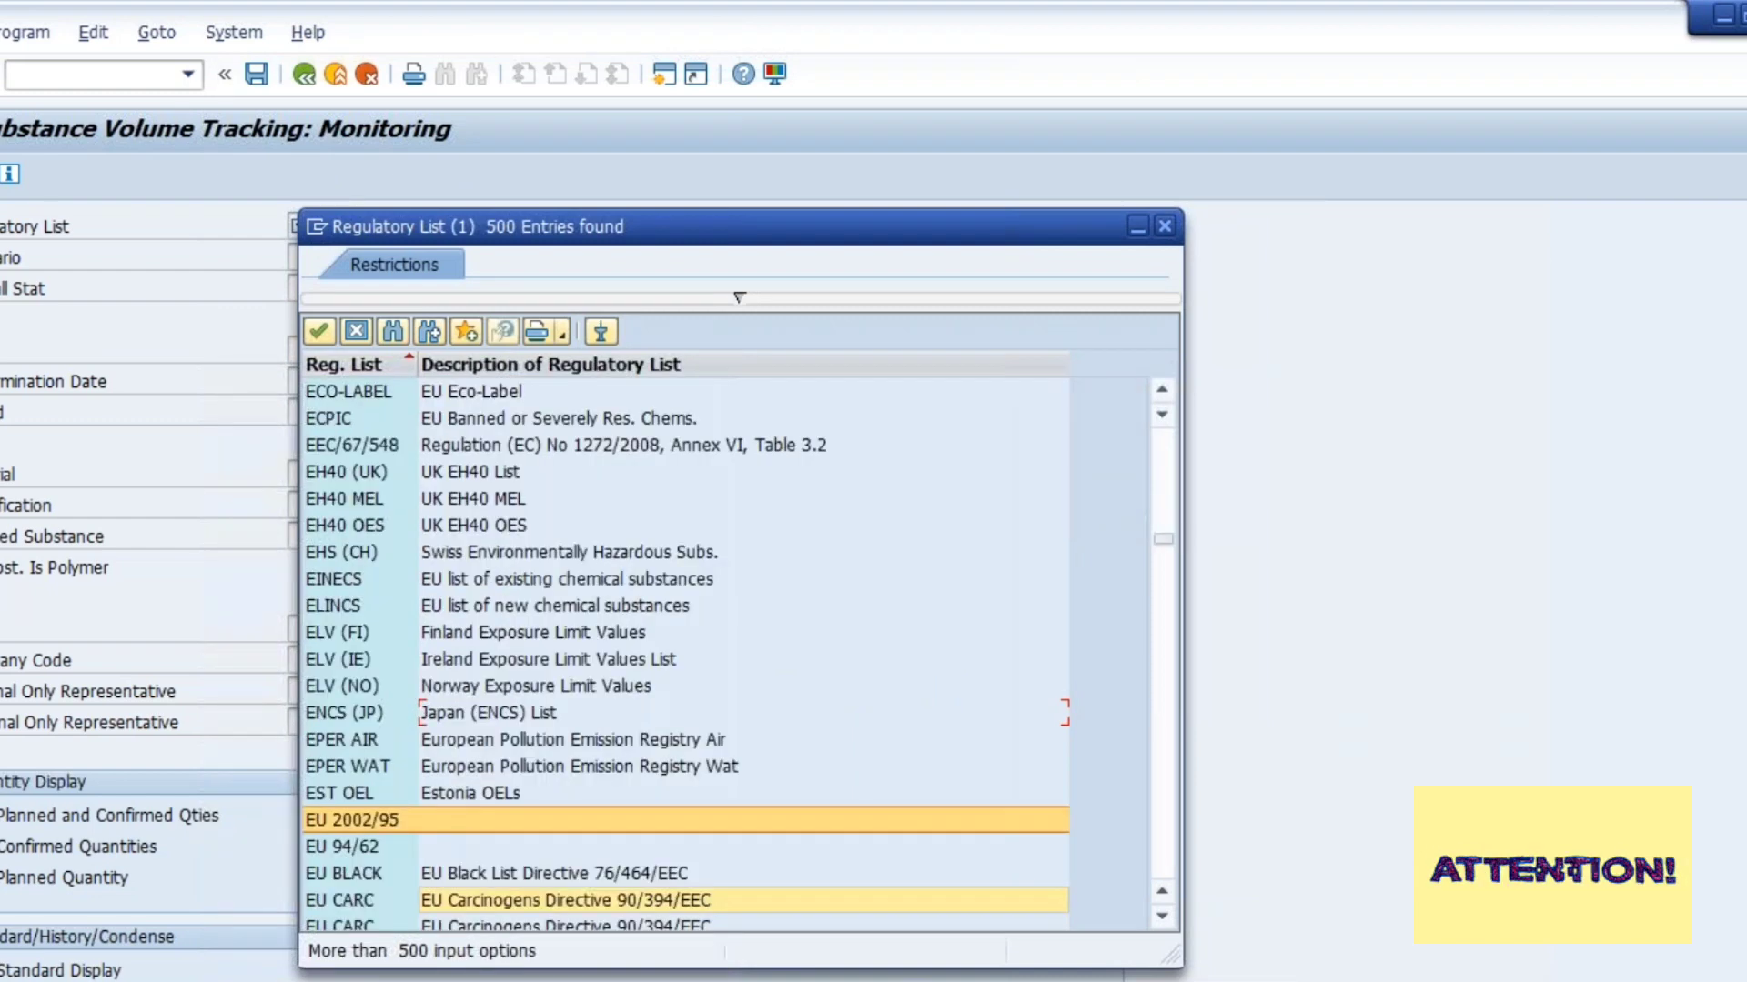
{"action": "key", "text": "Down"}
{"action": "key", "text": "Down"}
{"action": "key", "text": "Down"}
{"action": "key", "text": "Down"}
{"action": "key", "text": "Down"}
{"action": "key", "text": "Down"}
{"action": "key", "text": "Down"}
{"action": "key", "text": "Down"}
{"action": "key", "text": "Down"}
{"action": "key", "text": "Down"}
{"action": "key", "text": "Down"}
{"action": "key", "text": "Down"}
{"action": "key", "text": "Down"}
{"action": "key", "text": "Down"}
{"action": "key", "text": "Down"}
{"action": "key", "text": "Down"}
{"action": "key", "text": "Down"}
{"action": "key", "text": "Down"}
{"action": "key", "text": "Down"}
{"action": "key", "text": "Down"}
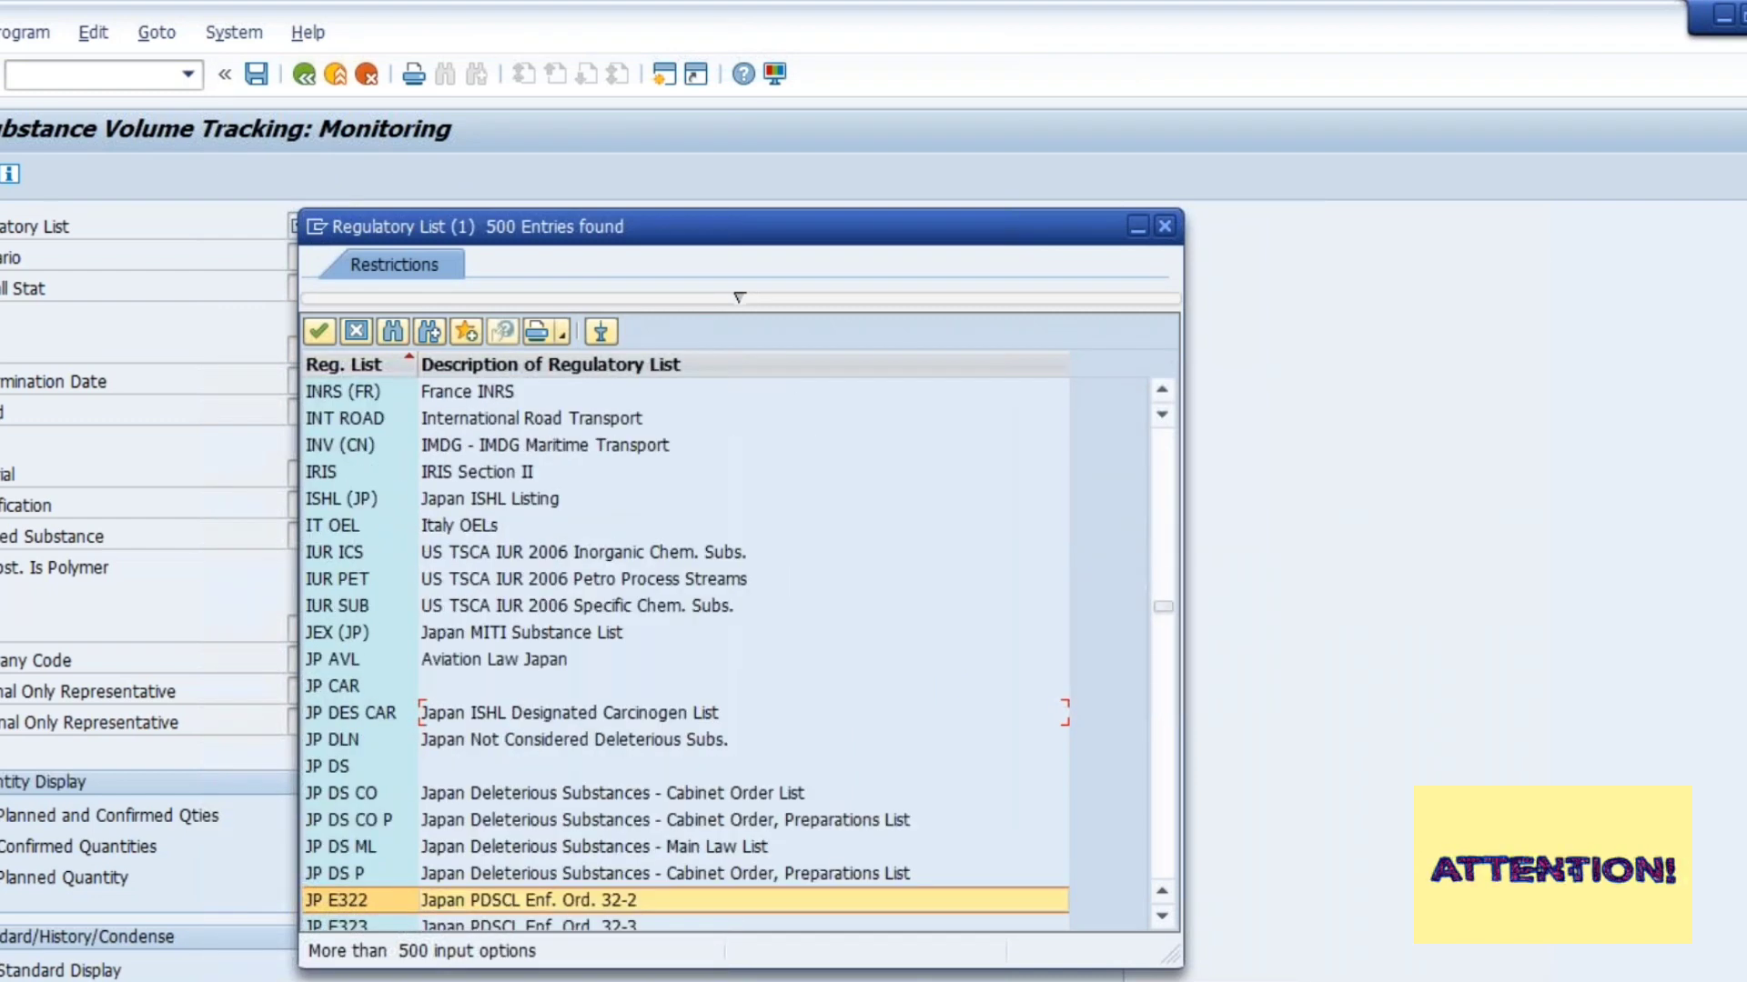
{"action": "key", "text": "Down"}
{"action": "key", "text": "Down"}
{"action": "key", "text": "Down"}
{"action": "key", "text": "Down"}
{"action": "key", "text": "Down"}
{"action": "key", "text": "Down"}
{"action": "key", "text": "Down"}
{"action": "key", "text": "Down"}
{"action": "key", "text": "Down"}
{"action": "key", "text": "Down"}
{"action": "key", "text": "Down"}
{"action": "key", "text": "Down"}
{"action": "key", "text": "Down"}
{"action": "key", "text": "Down"}
{"action": "key", "text": "Down"}
{"action": "key", "text": "Down"}
{"action": "key", "text": "Down"}
{"action": "key", "text": "Down"}
{"action": "key", "text": "Down"}
{"action": "key", "text": "Down"}
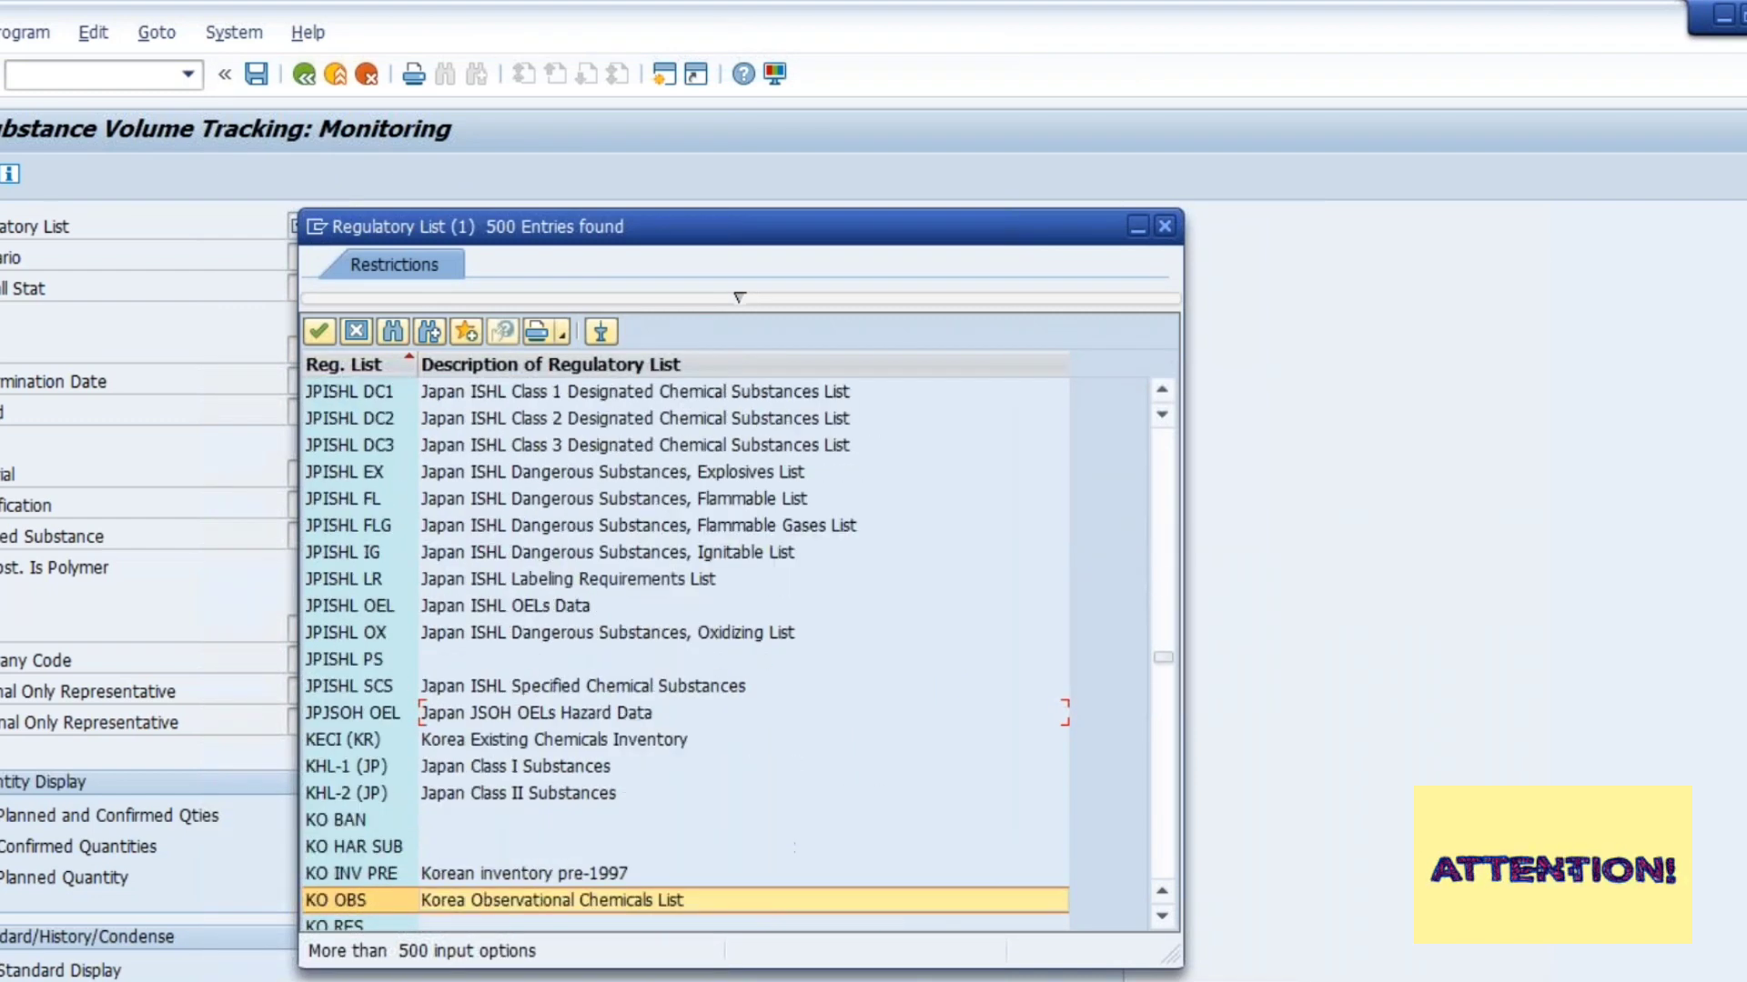
{"action": "key", "text": "Down"}
{"action": "key", "text": "Down"}
{"action": "key", "text": "Down"}
{"action": "key", "text": "Down"}
{"action": "key", "text": "Down"}
{"action": "key", "text": "Down"}
{"action": "key", "text": "Down"}
{"action": "key", "text": "Down"}
{"action": "key", "text": "Down"}
{"action": "key", "text": "Down"}
{"action": "key", "text": "Down"}
{"action": "key", "text": "Down"}
{"action": "key", "text": "Down"}
{"action": "key", "text": "Down"}
{"action": "key", "text": "Down"}
{"action": "key", "text": "Down"}
{"action": "key", "text": "Down"}
{"action": "key", "text": "Down"}
{"action": "key", "text": "Down"}
{"action": "key", "text": "Down"}
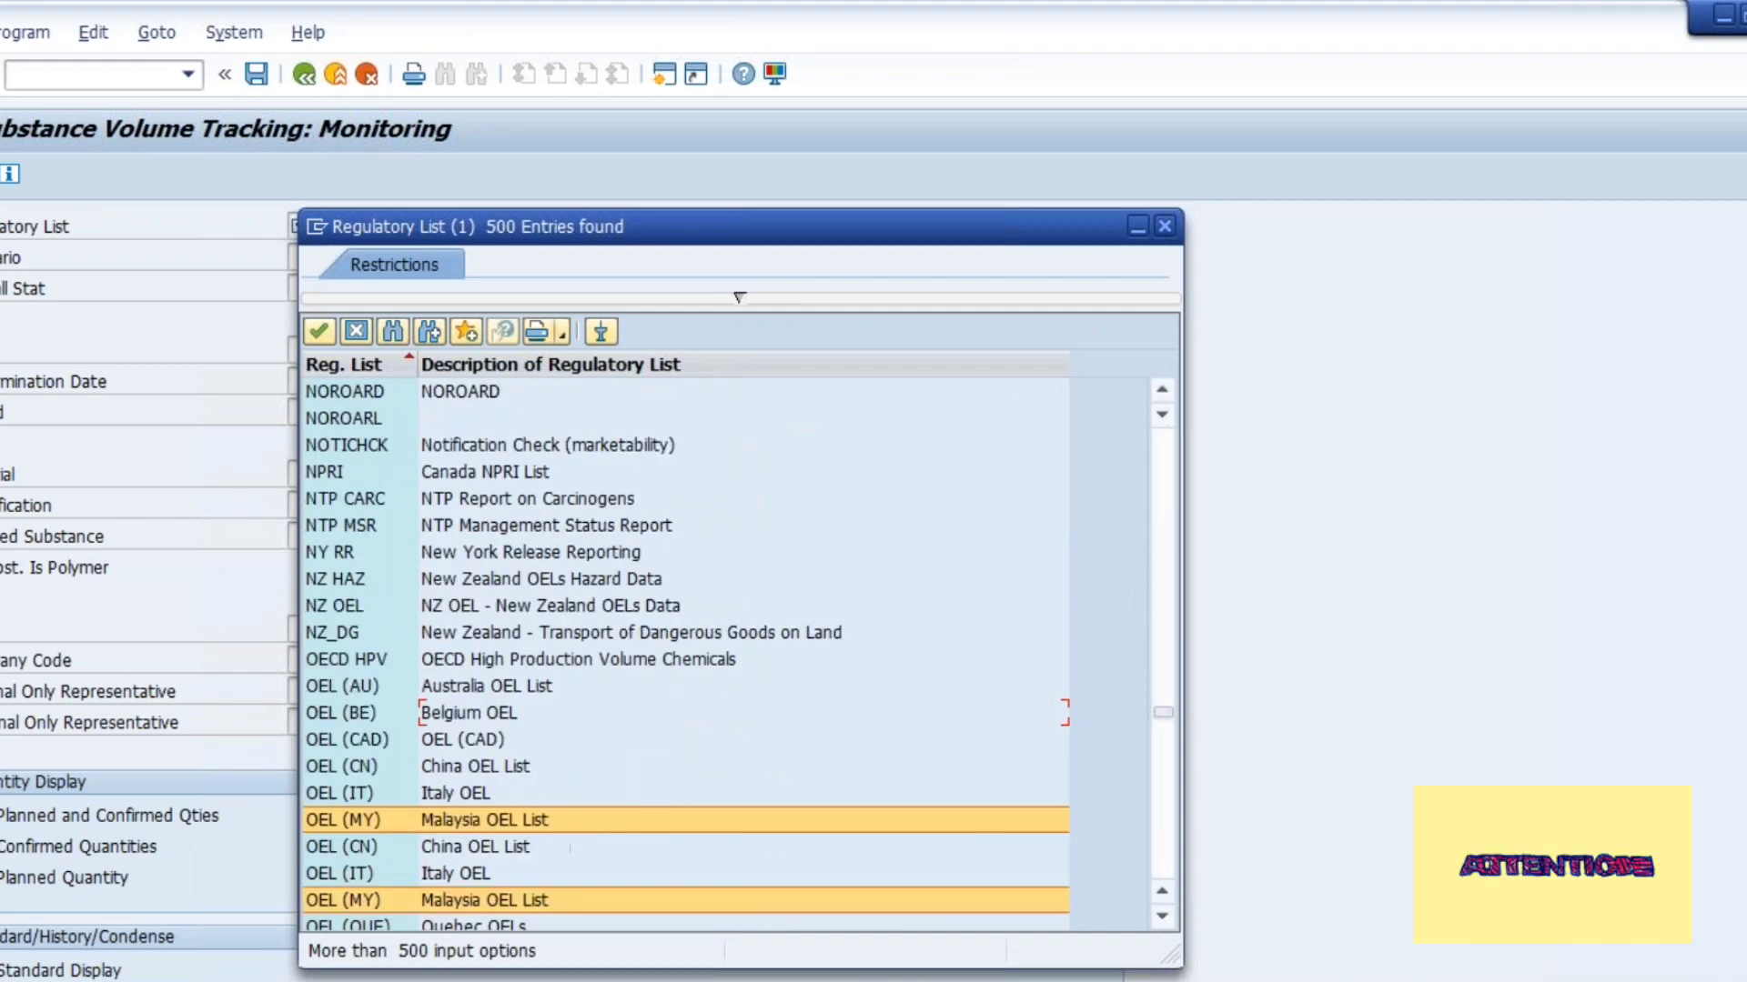
{"action": "key", "text": "Down"}
{"action": "key", "text": "Down"}
{"action": "key", "text": "Down"}
{"action": "key", "text": "Down"}
{"action": "key", "text": "Down"}
{"action": "key", "text": "Down"}
{"action": "key", "text": "Down"}
{"action": "key", "text": "Down"}
{"action": "key", "text": "Down"}
{"action": "key", "text": "Down"}
{"action": "key", "text": "Down"}
{"action": "key", "text": "Down"}
{"action": "key", "text": "Down"}
{"action": "key", "text": "Down"}
{"action": "key", "text": "Down"}
{"action": "key", "text": "Down"}
{"action": "key", "text": "Down"}
{"action": "key", "text": "Down"}
{"action": "key", "text": "Down"}
{"action": "key", "text": "Down"}
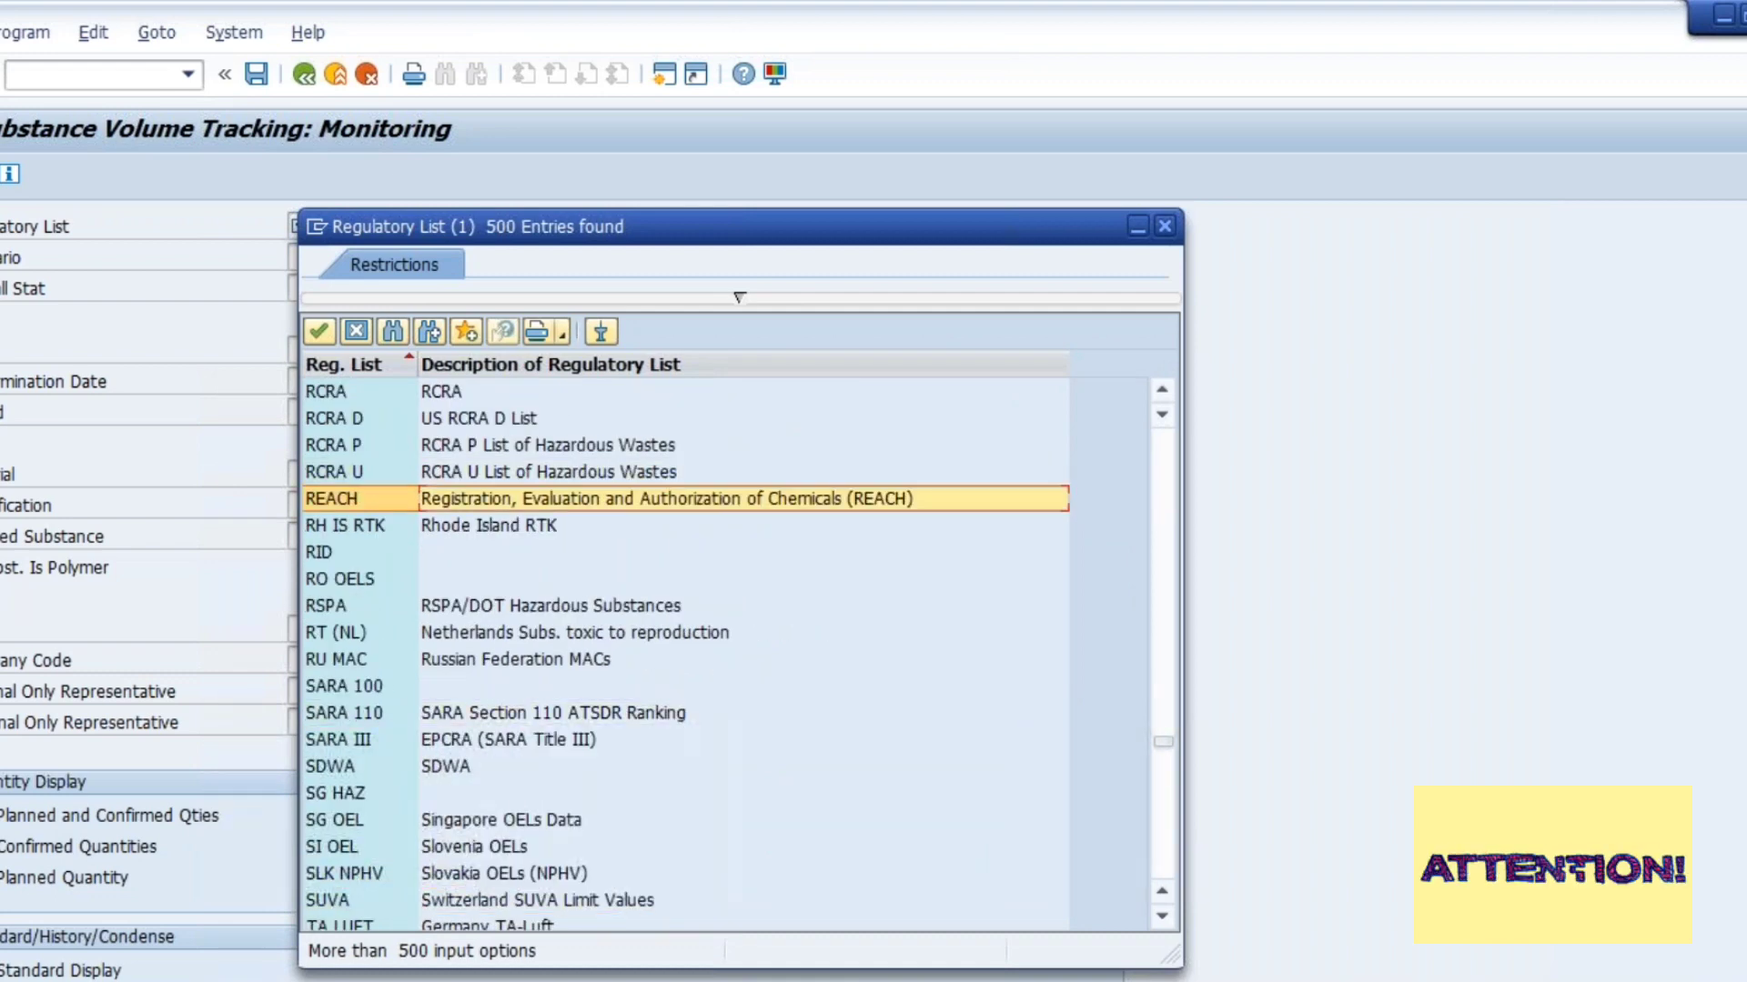
{"action": "key", "text": "Return"}
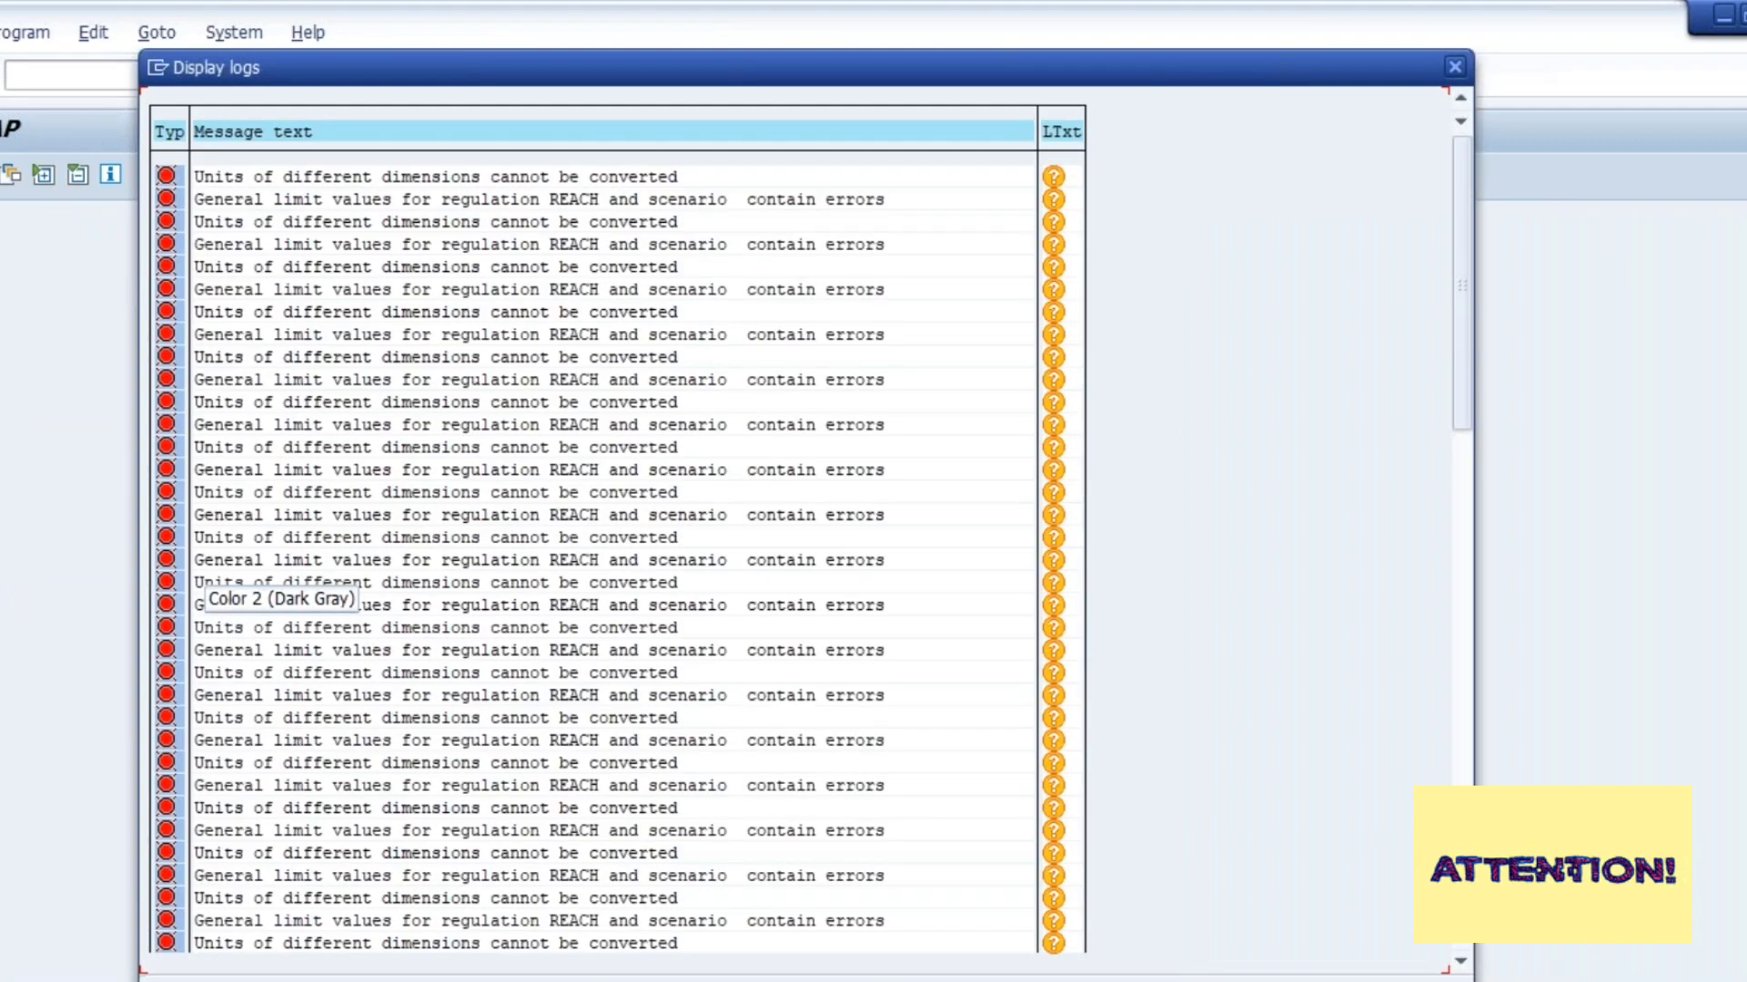
Inspect a unit conversion error message in the Display logs popup
{"action": "left_click", "coordinate": [387, 537]}
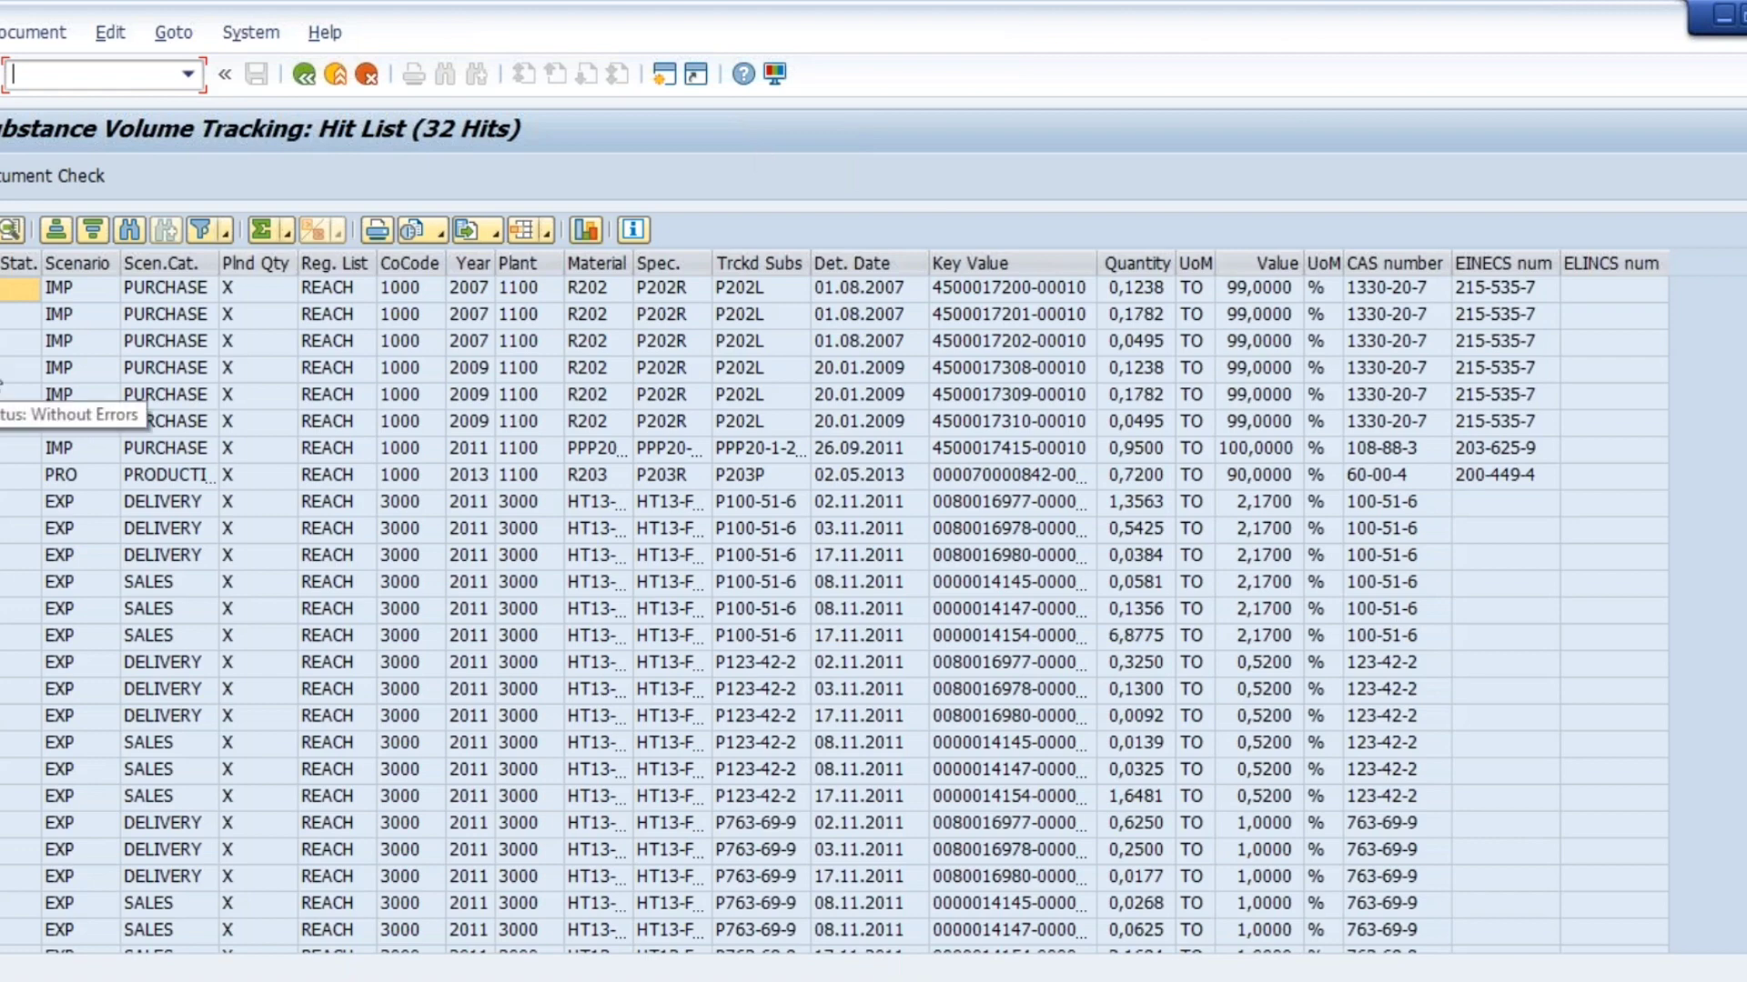
Inspect the PURCHASE, P100-51-6 delivery, P763-69-9, PRO production and EXP sales hits
{"action": "left_click", "coordinate": [0, 375]}
{"action": "key", "text": "Down"}
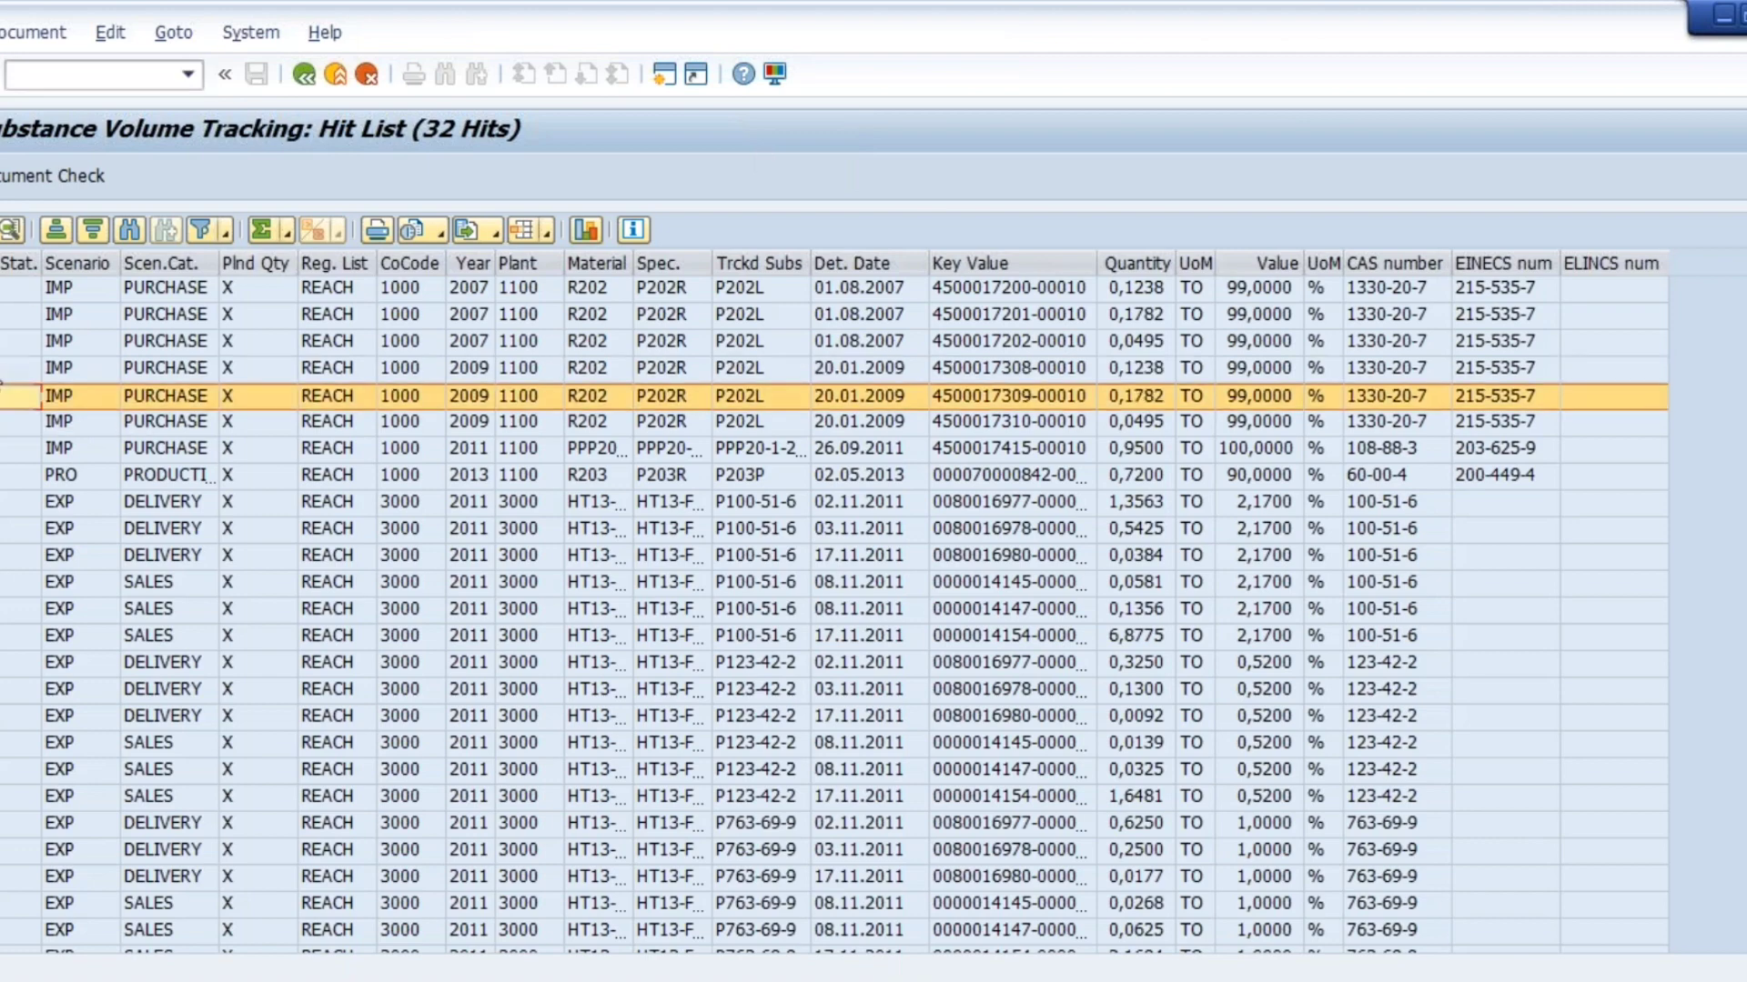
{"action": "key", "text": "Down"}
{"action": "key", "text": "Down"}
{"action": "key", "text": "Down"}
{"action": "key", "text": "Down"}
{"action": "key", "text": "Down"}
{"action": "key", "text": "Down"}
{"action": "key", "text": "Down"}
{"action": "key", "text": "Down"}
{"action": "key", "text": "Down"}
{"action": "key", "text": "Down"}
{"action": "key", "text": "Down"}
{"action": "key", "text": "Down"}
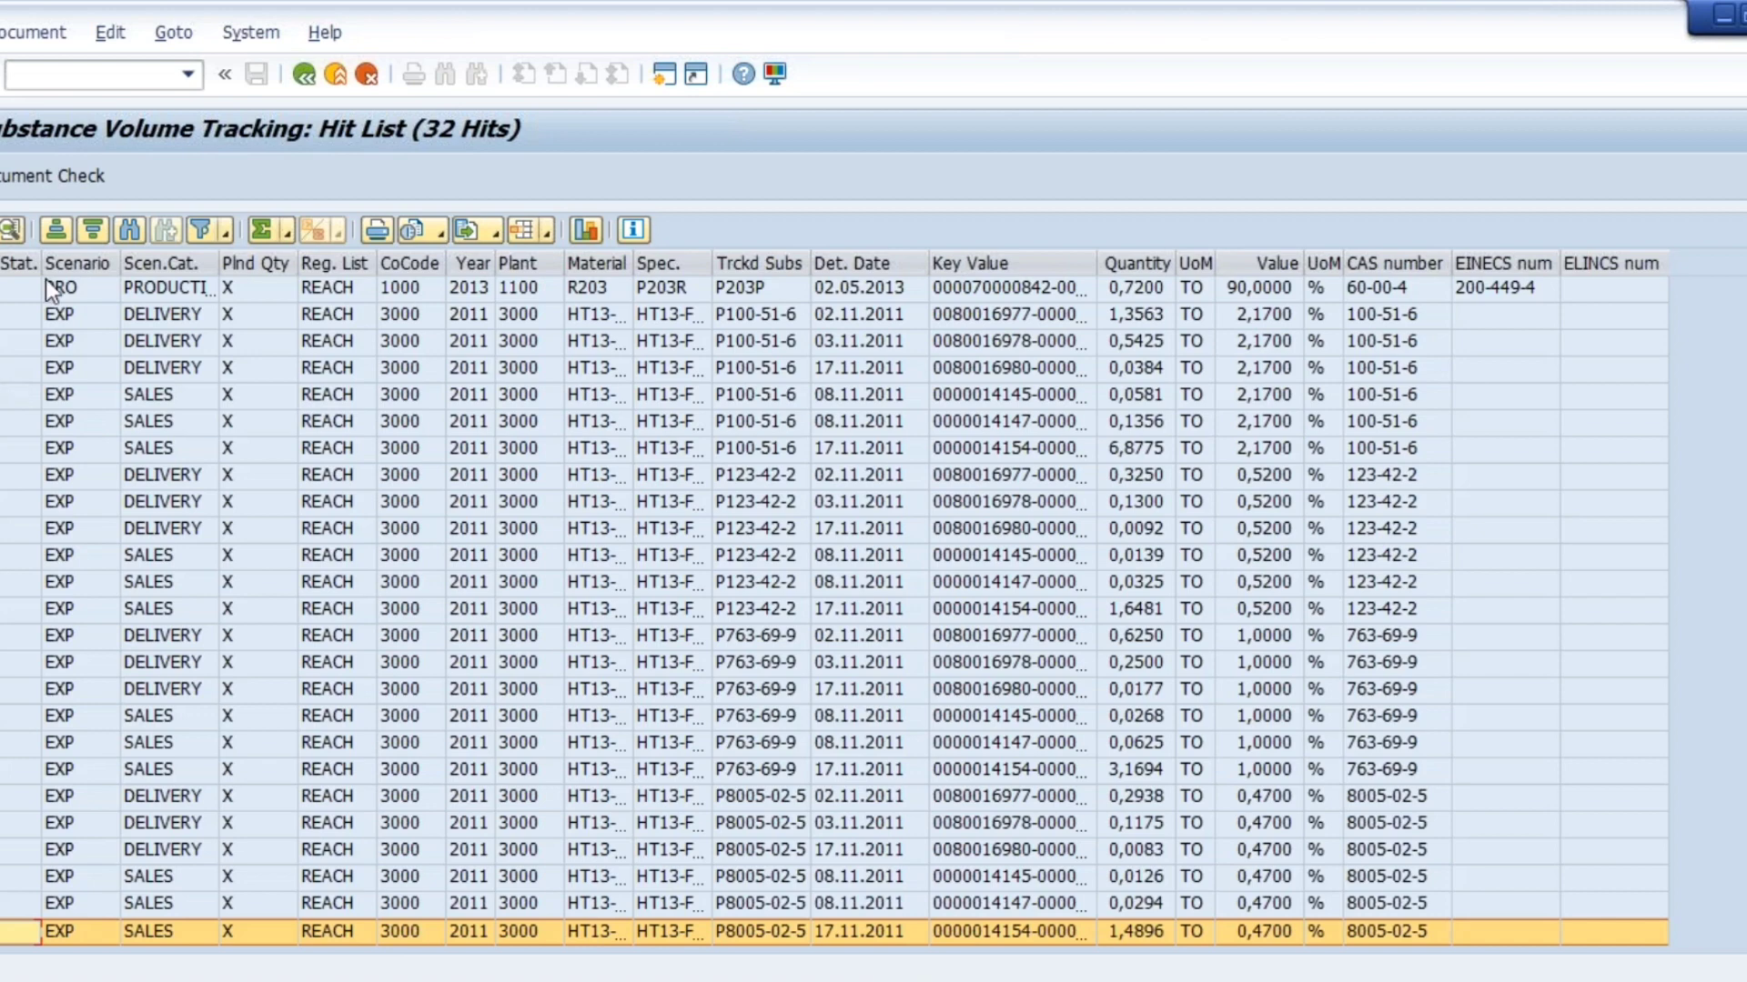
{"action": "left_click", "coordinate": [9, 316]}
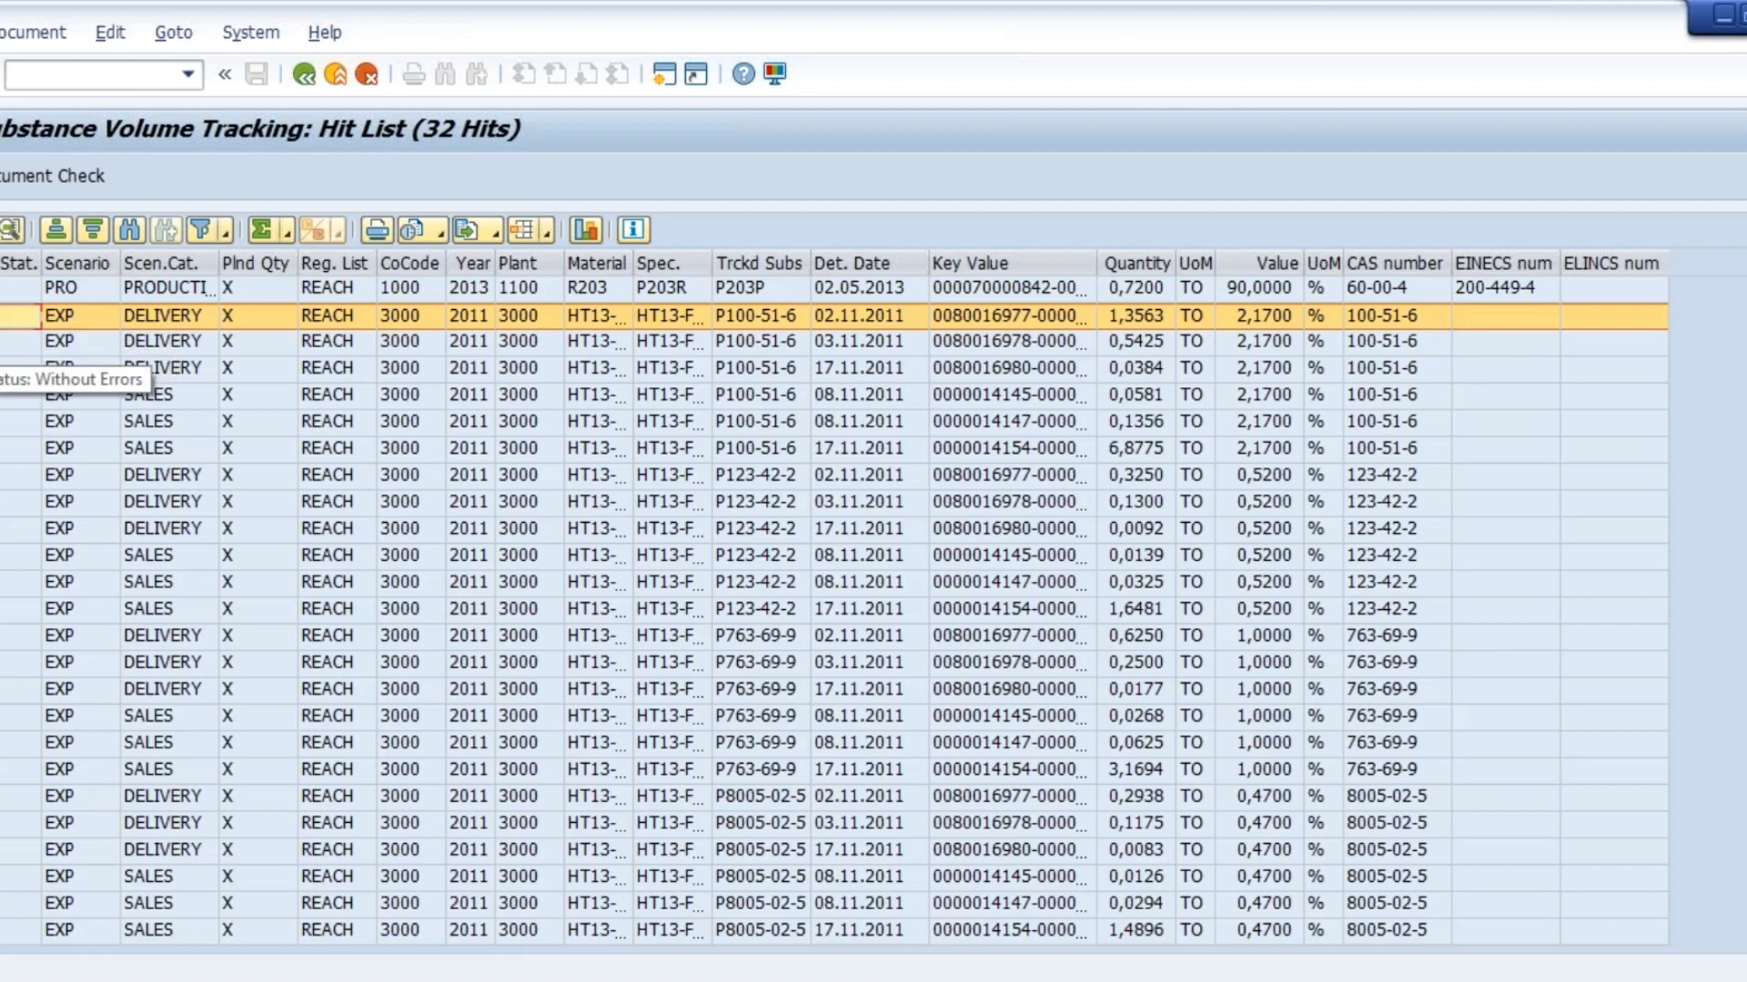
{"action": "left_click", "coordinate": [5, 691]}
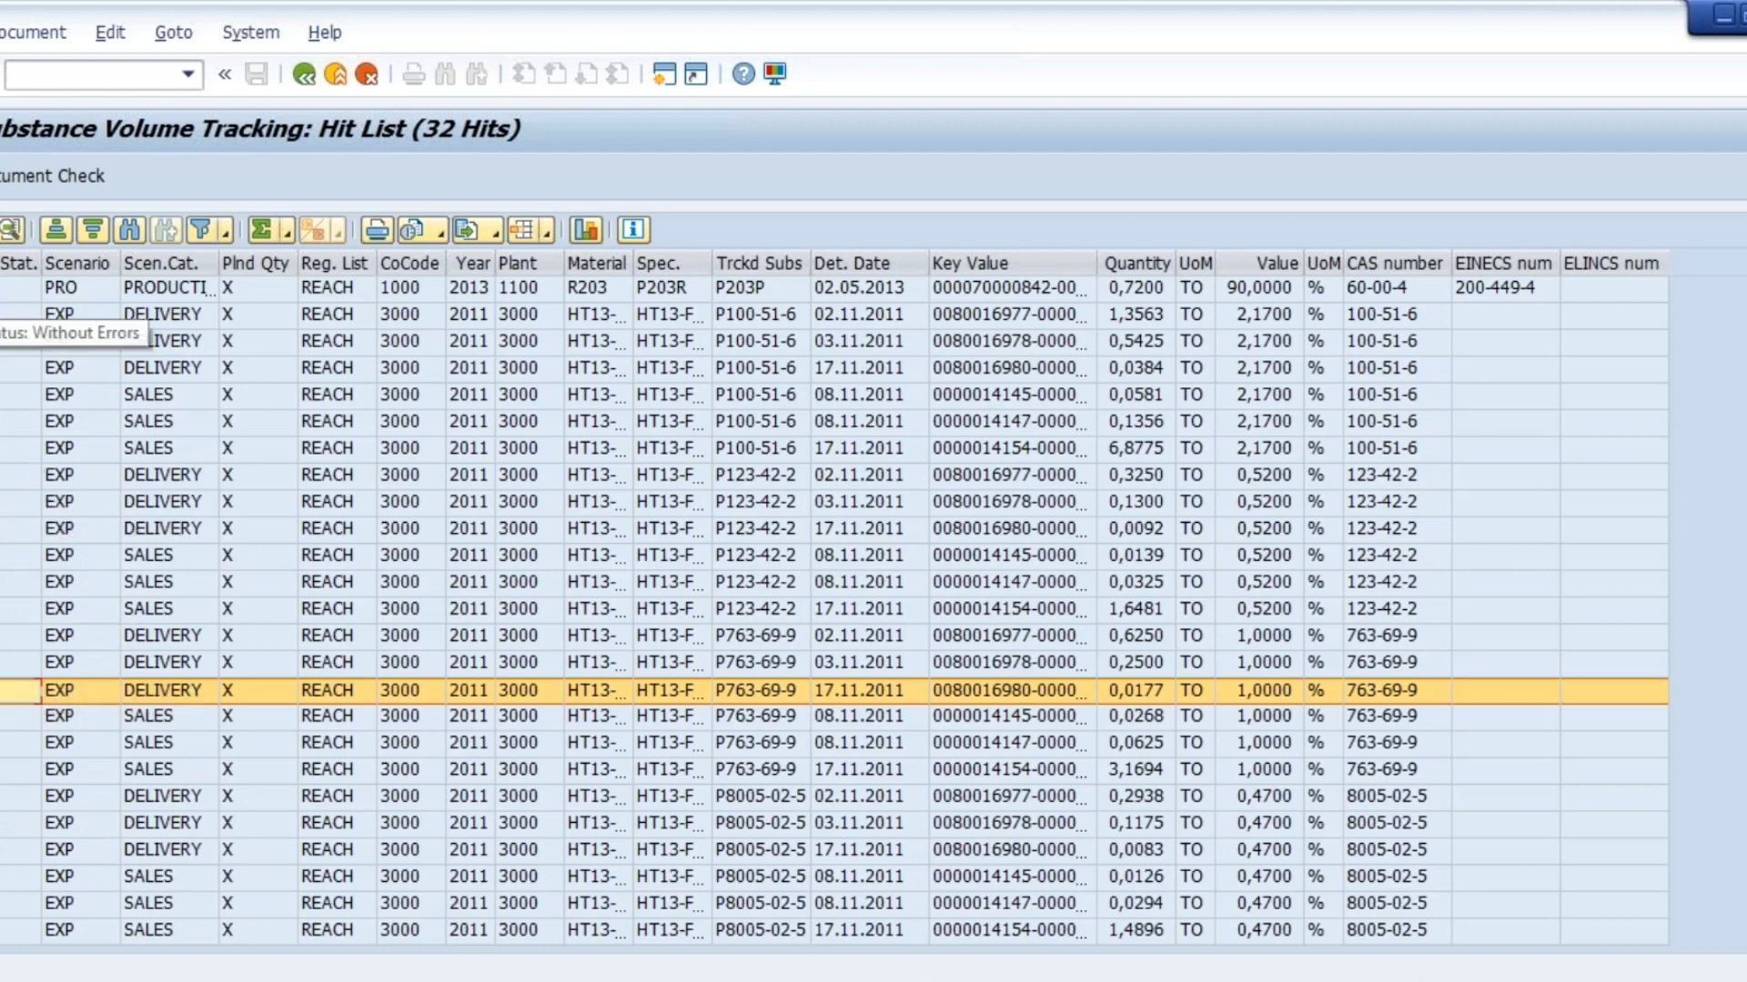
{"action": "left_click", "coordinate": [3, 289]}
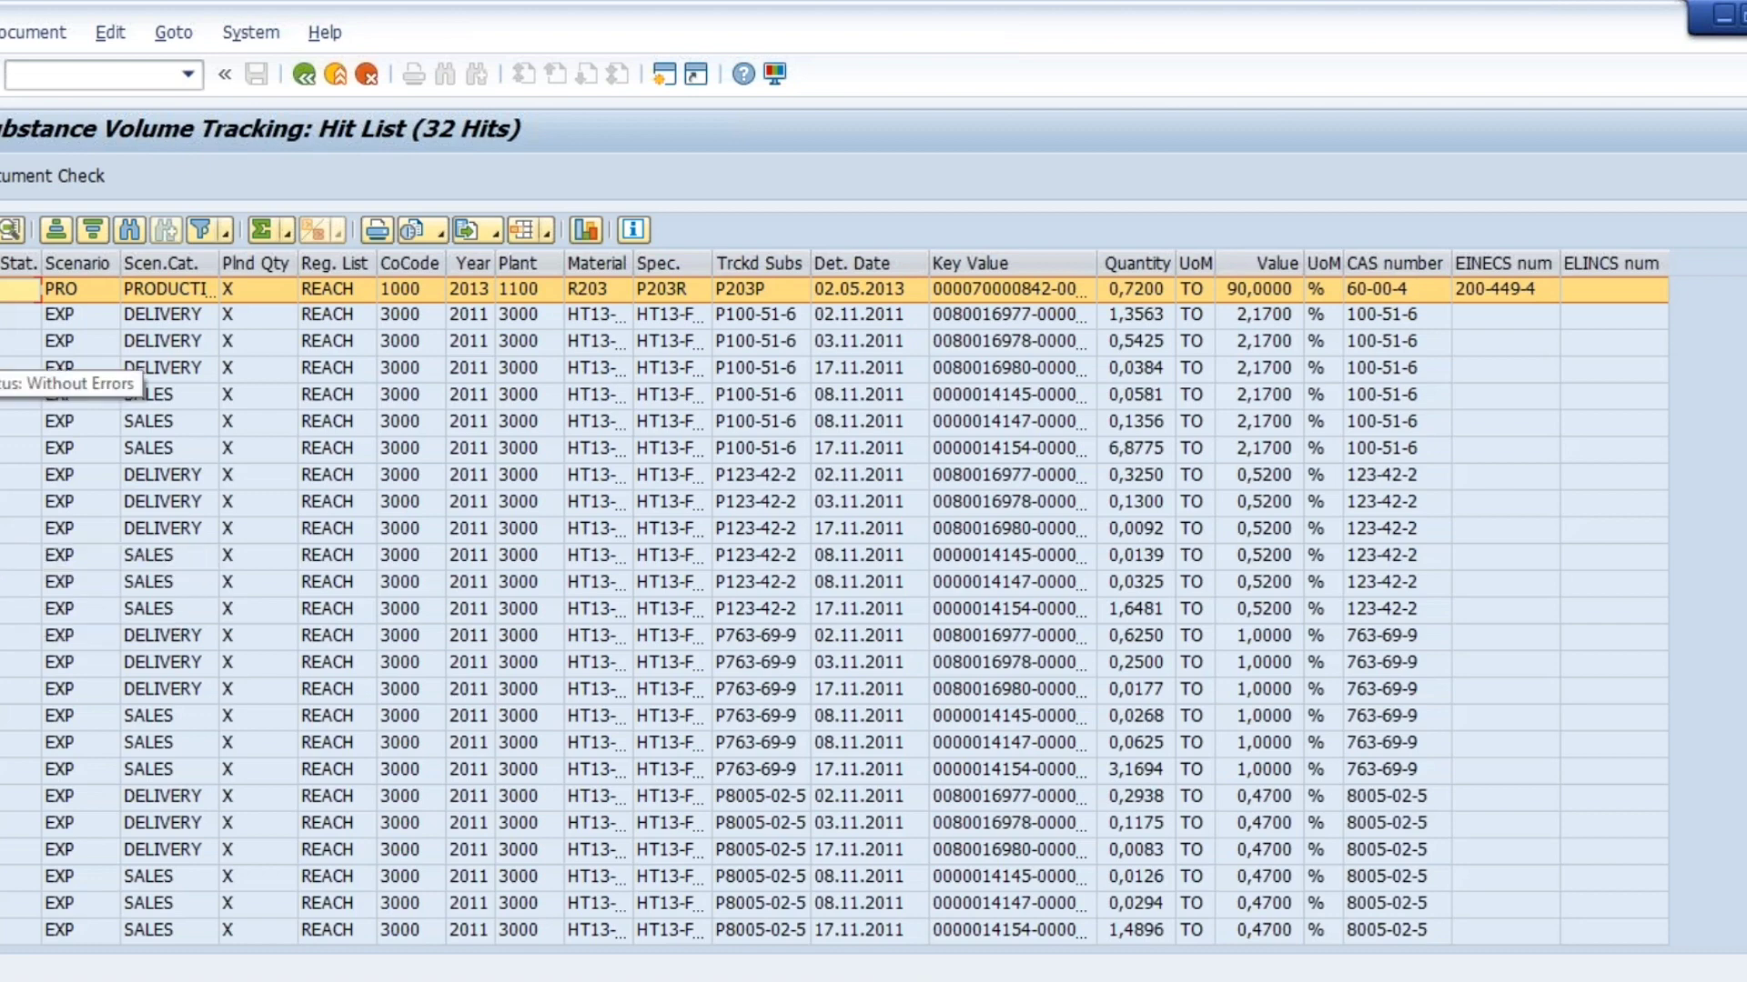
{"action": "left_click", "coordinate": [11, 744]}
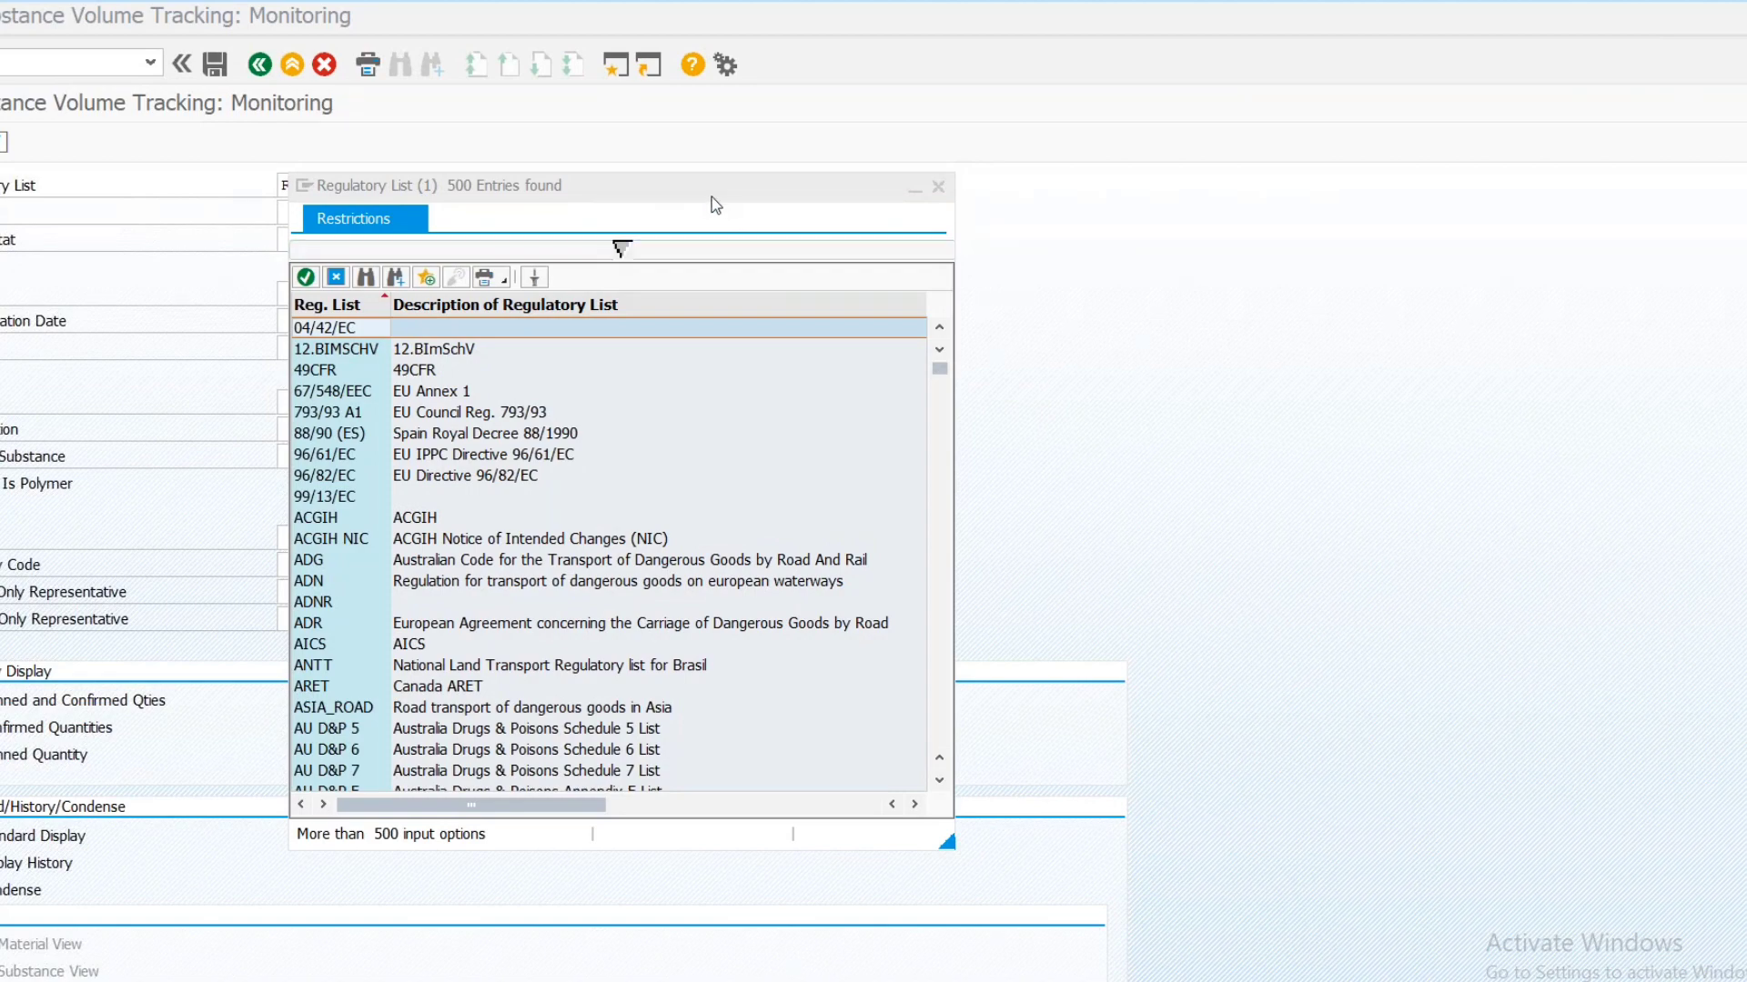
Browse the 12.BIMSCHV and 04/42/EC entries, then close the chooser keeping REACH
{"action": "left_click_drag", "start_coordinate": [705, 193], "coordinate": [885, 171]}
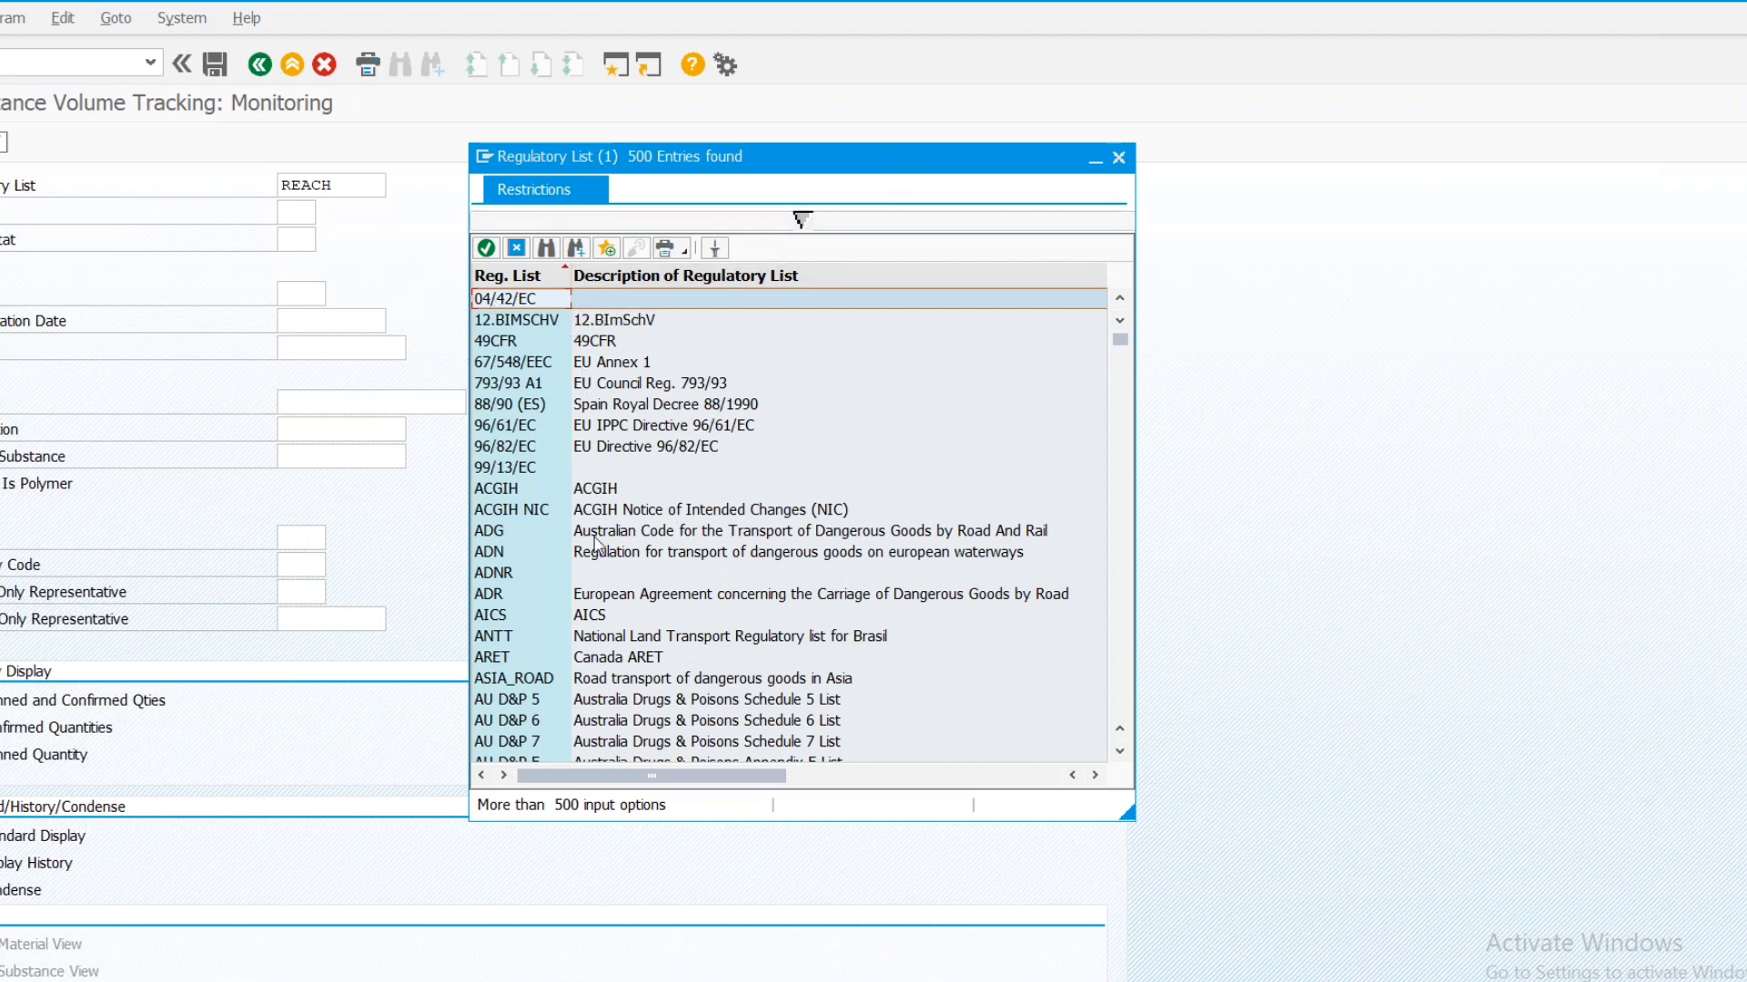
{"action": "left_click", "coordinate": [607, 323]}
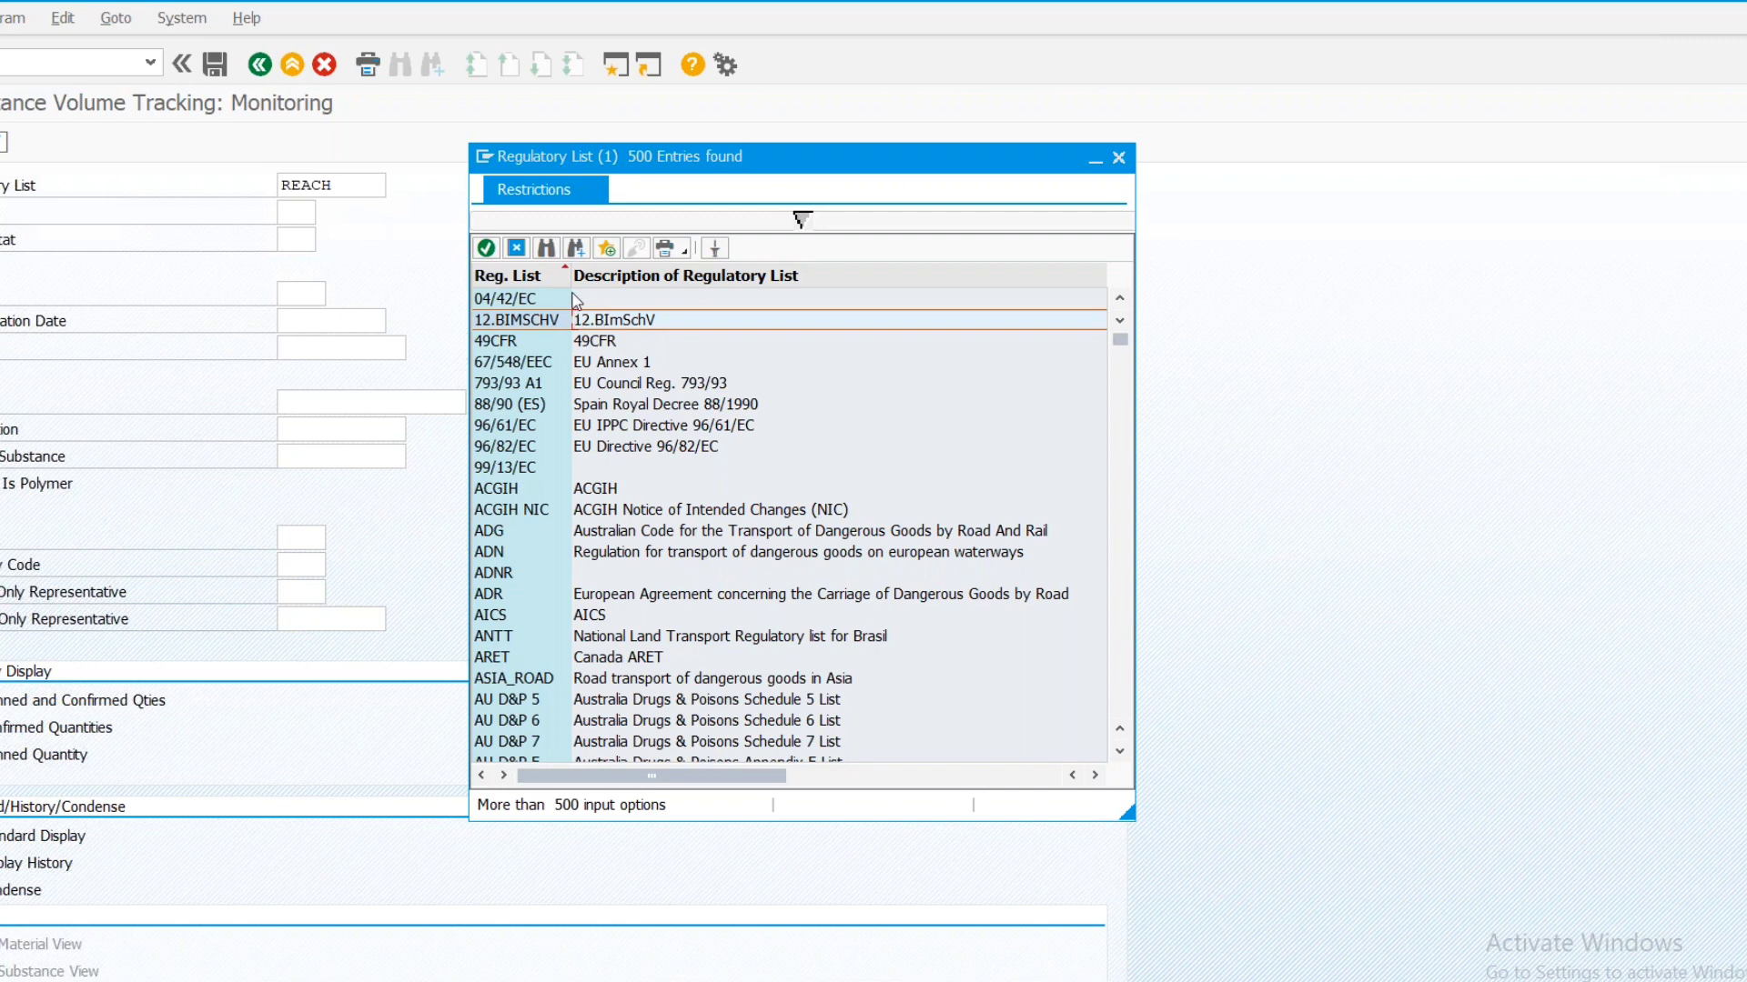
{"action": "left_click", "coordinate": [528, 300]}
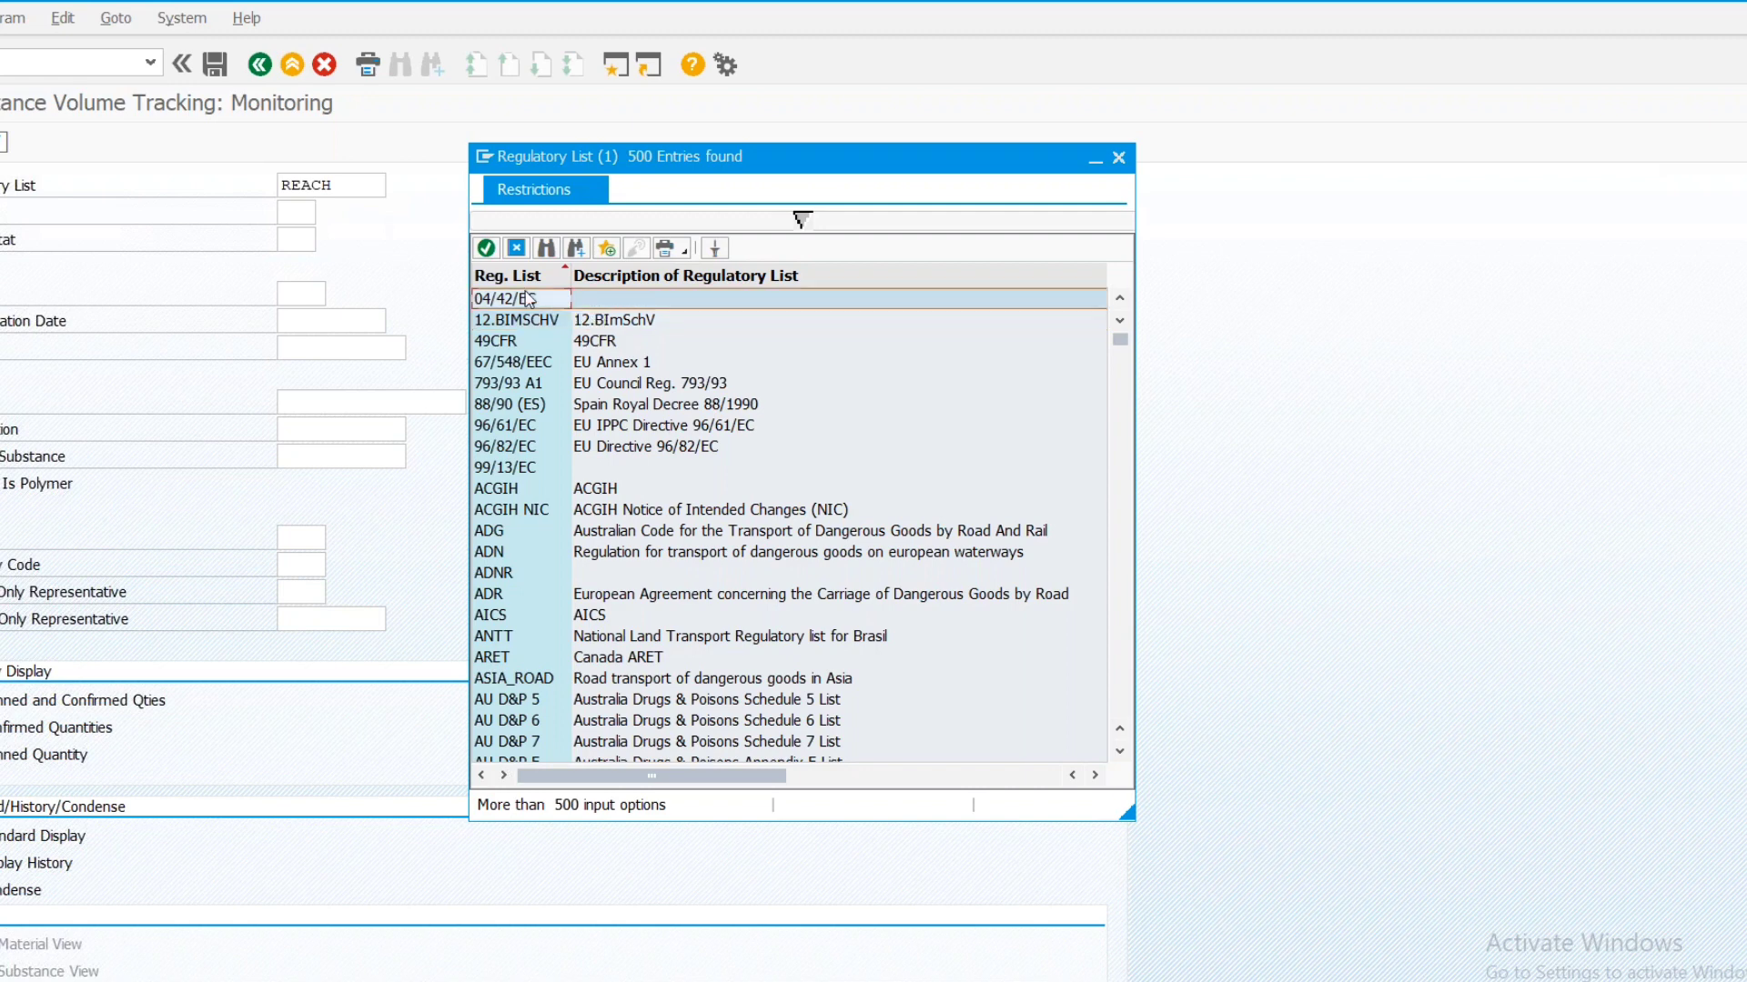
{"action": "left_click", "coordinate": [1118, 157]}
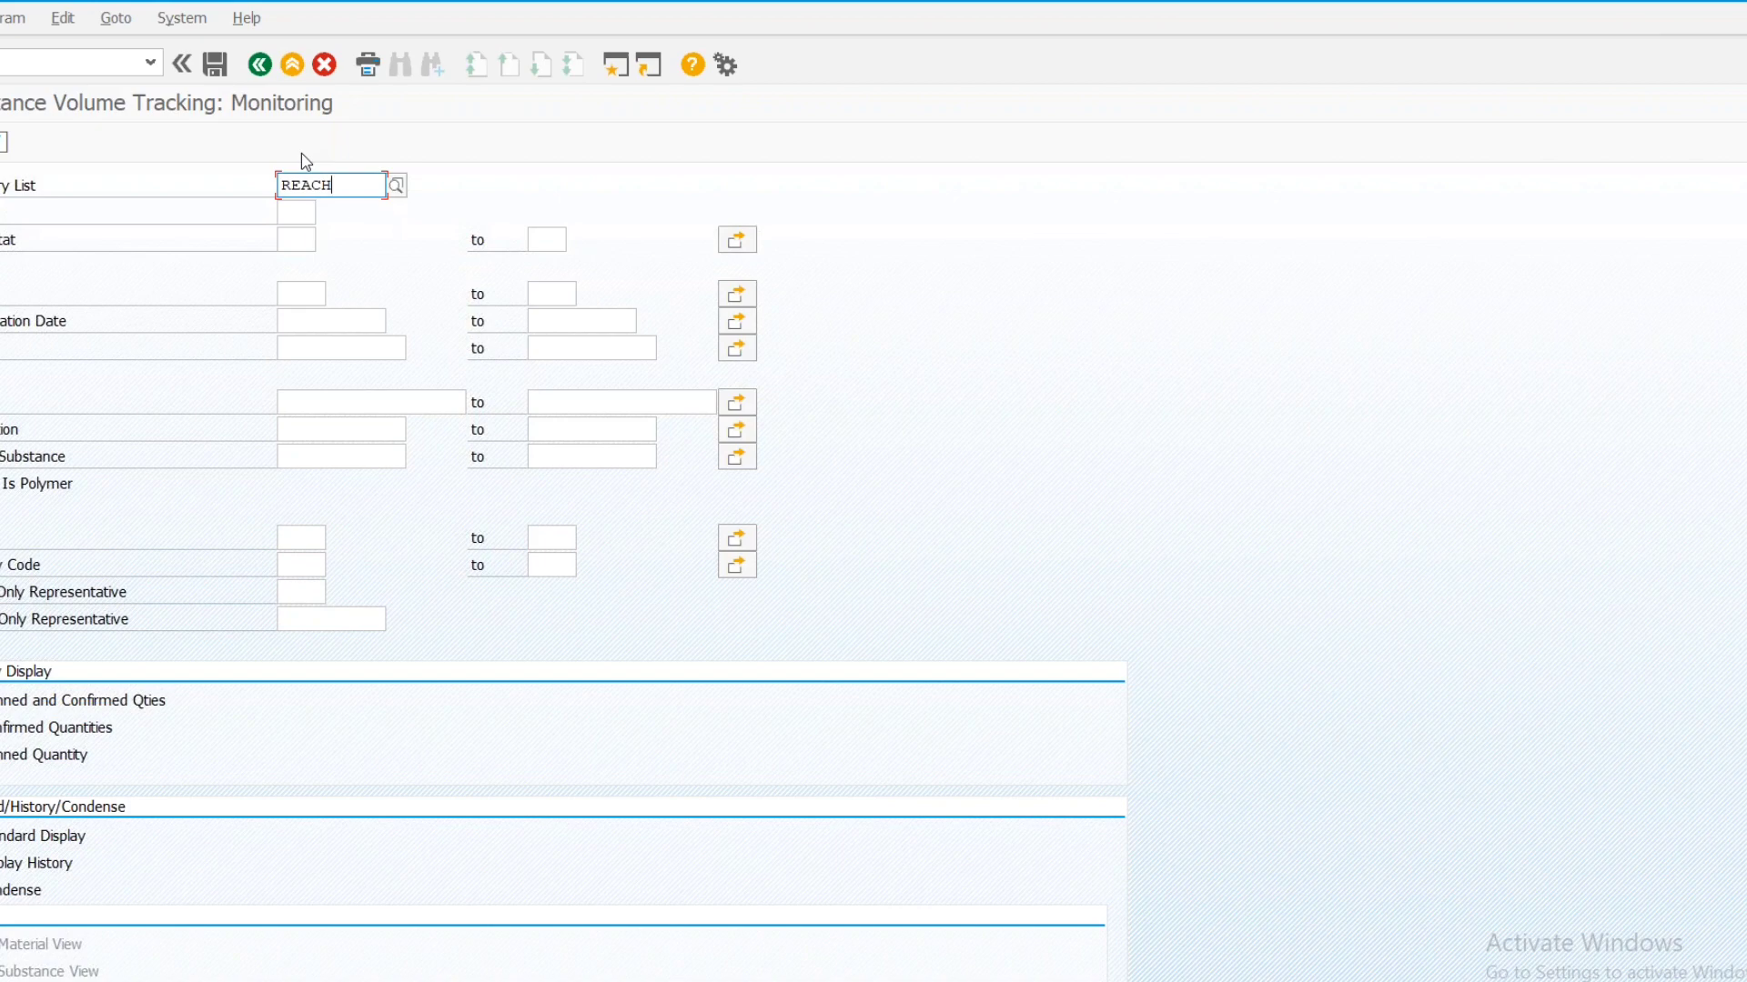
Execute CBRC20 with F8 to list the 27 REACH hits
{"action": "key", "text": "F8"}
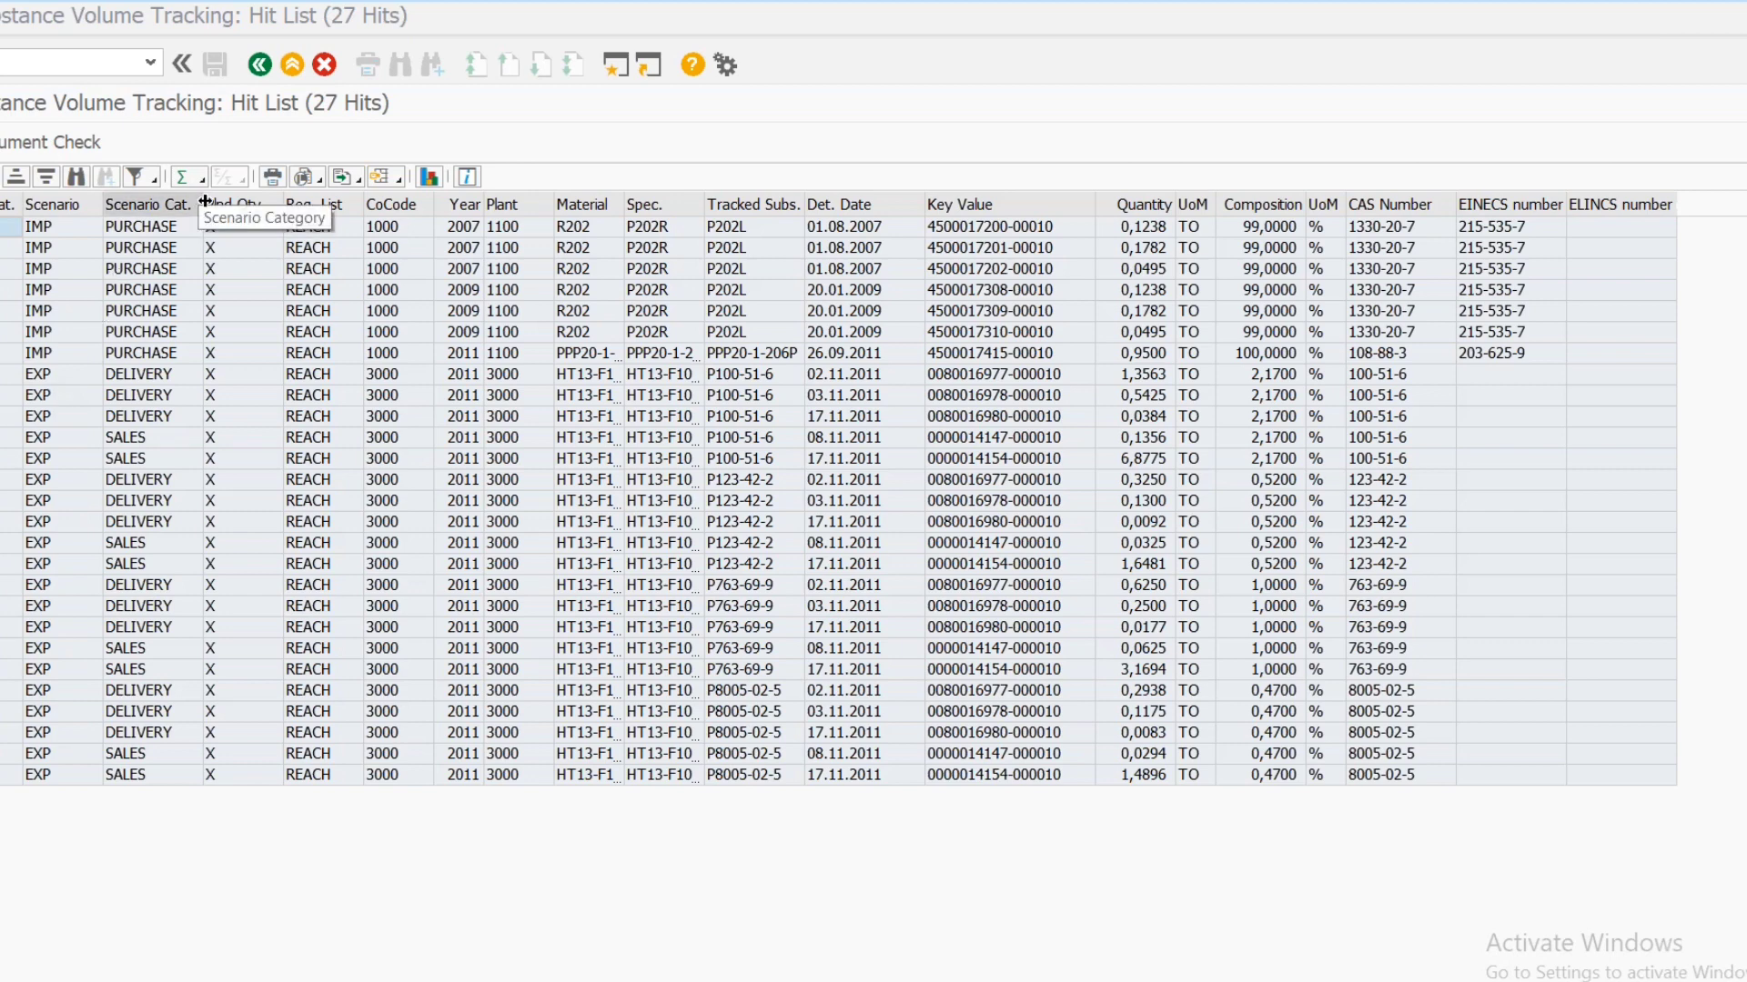
Widen the Scenario Cat. column so its full Scenario Category heading shows
{"action": "left_click_drag", "start_coordinate": [205, 201], "coordinate": [279, 204]}
{"action": "left_click", "coordinate": [147, 235]}
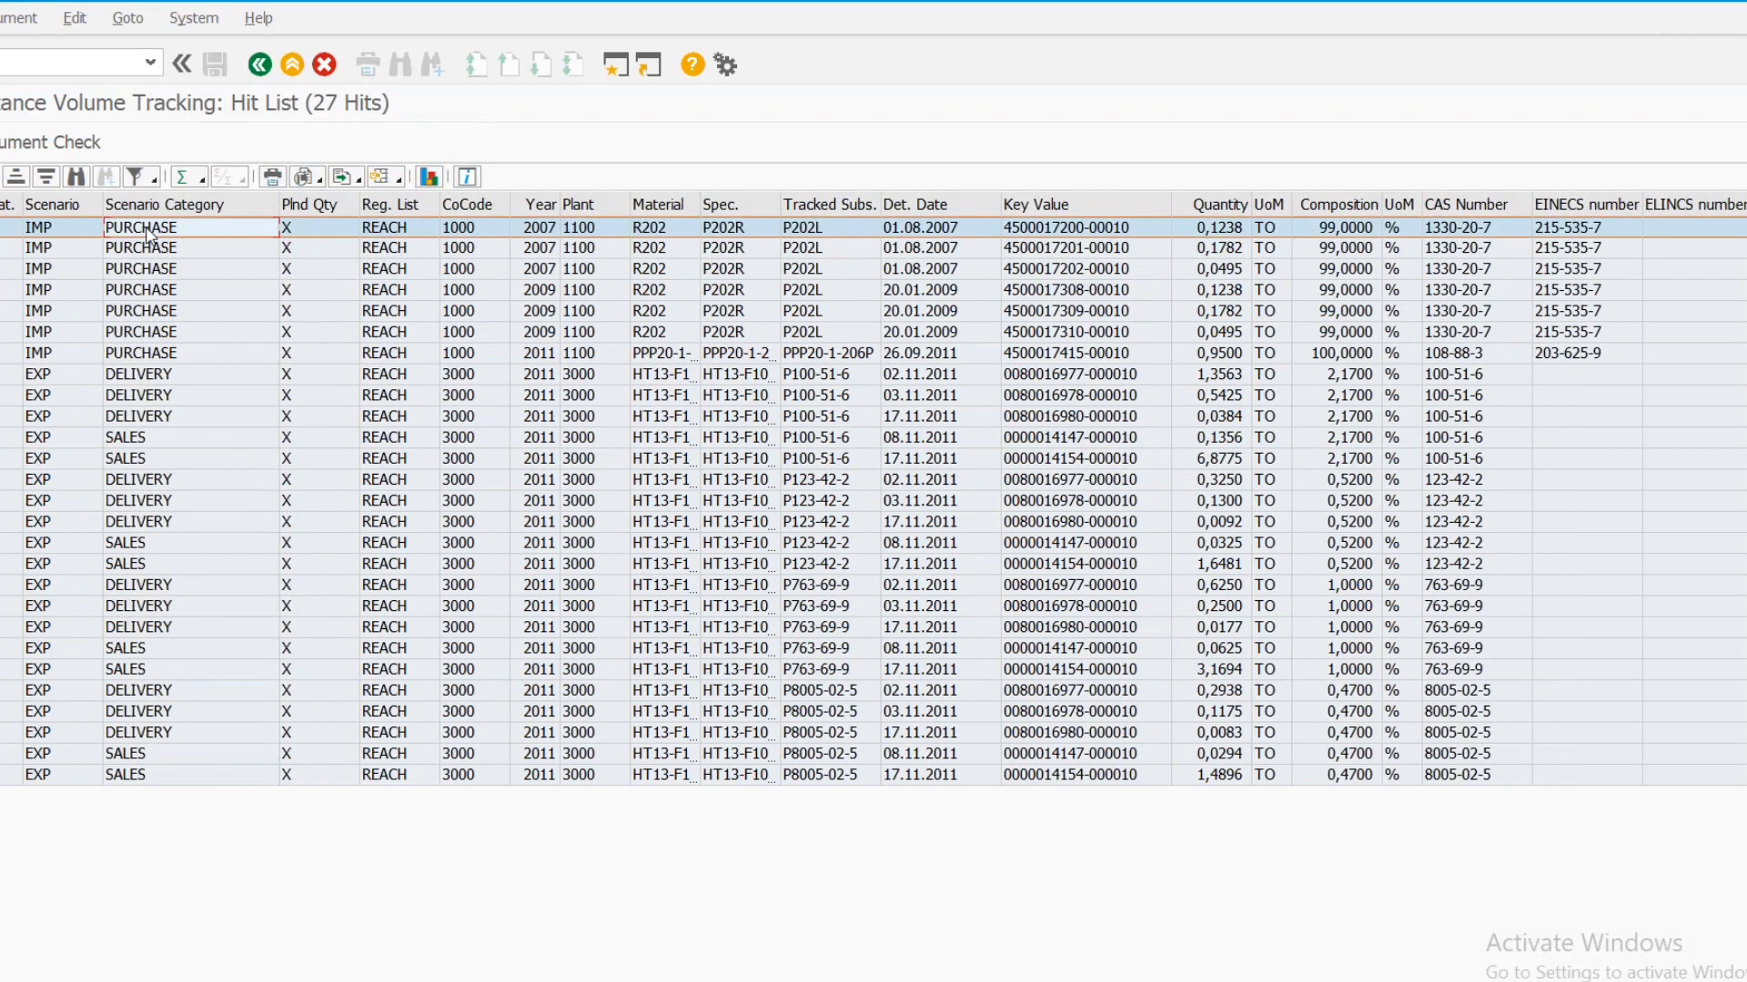
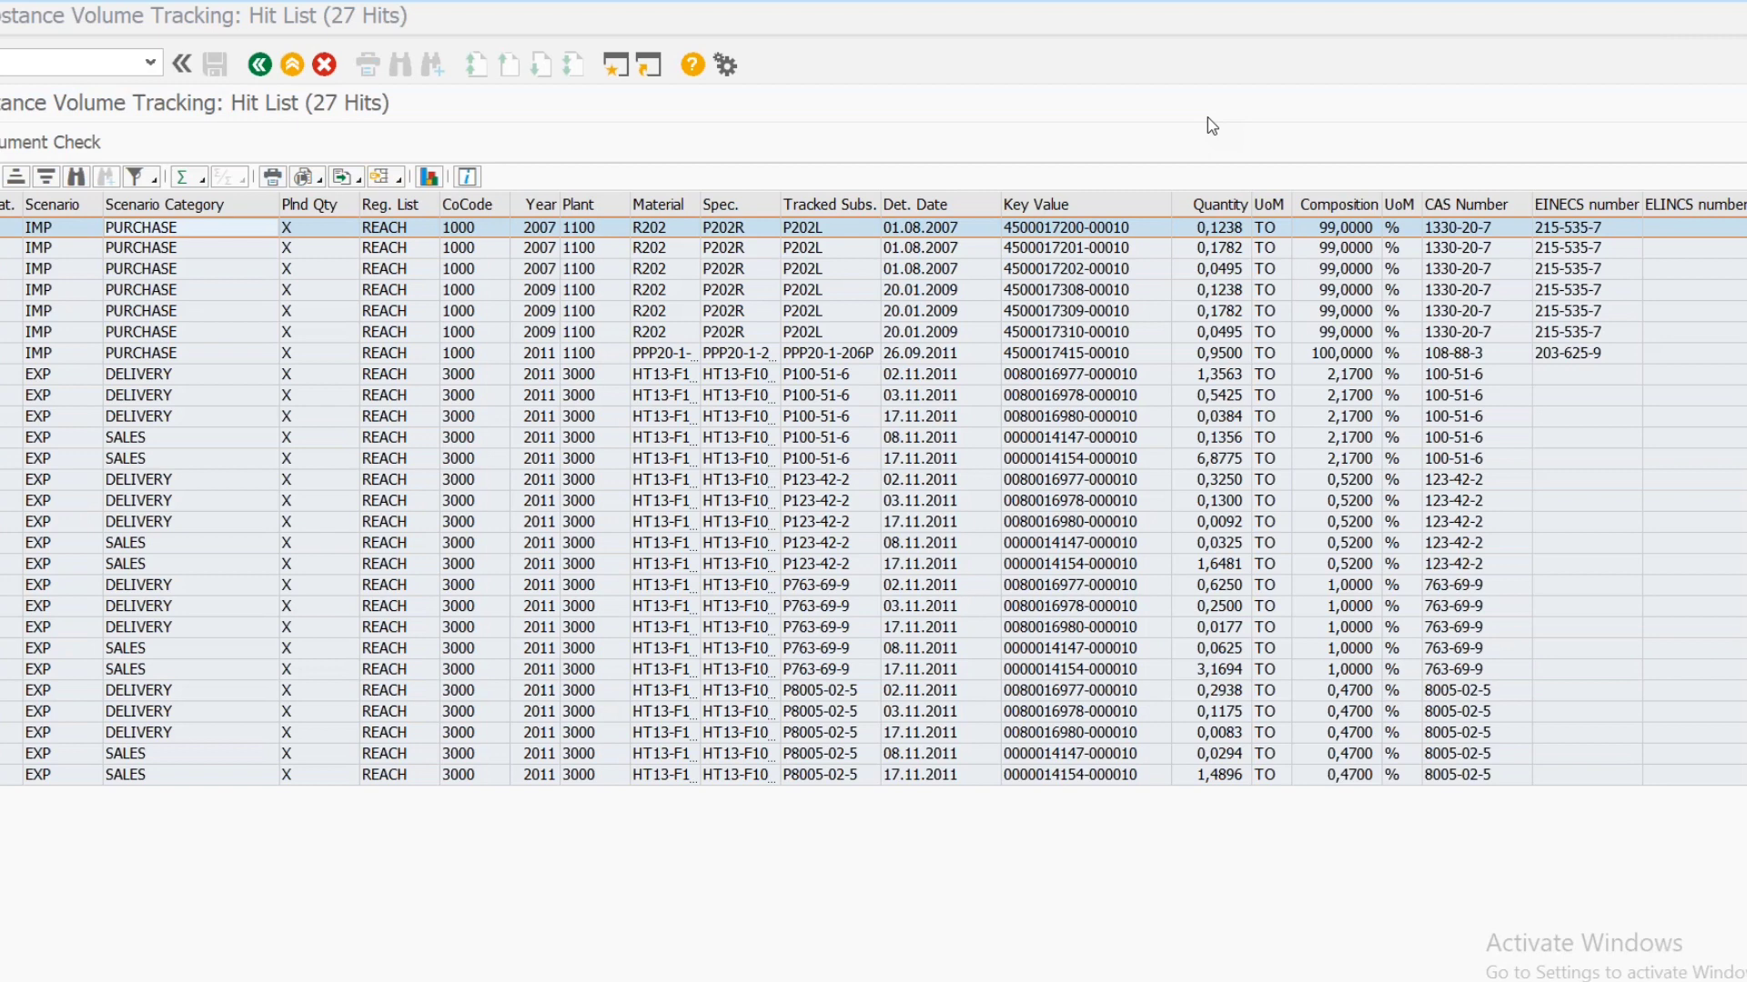
Open the Display Blocked Documents transaction with /ncbrc21
{"action": "left_click", "coordinate": [50, 57]}
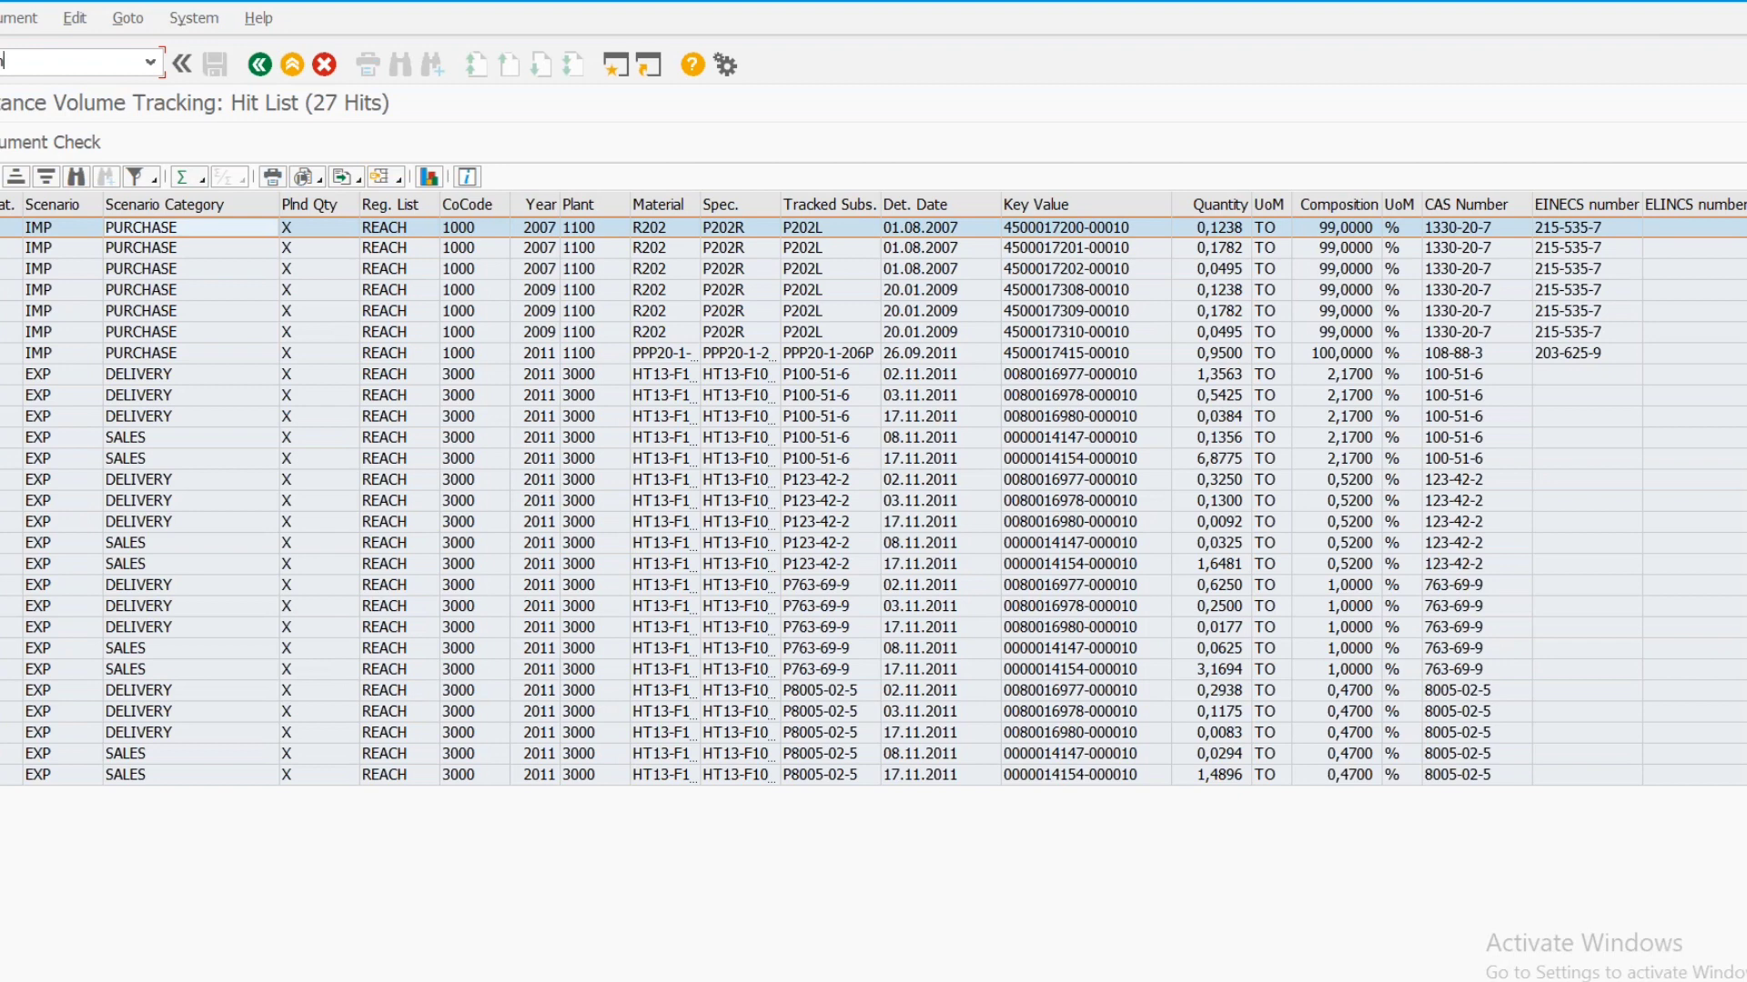
{"action": "type", "text": "ncbrc21"}
{"action": "key", "text": "Return"}
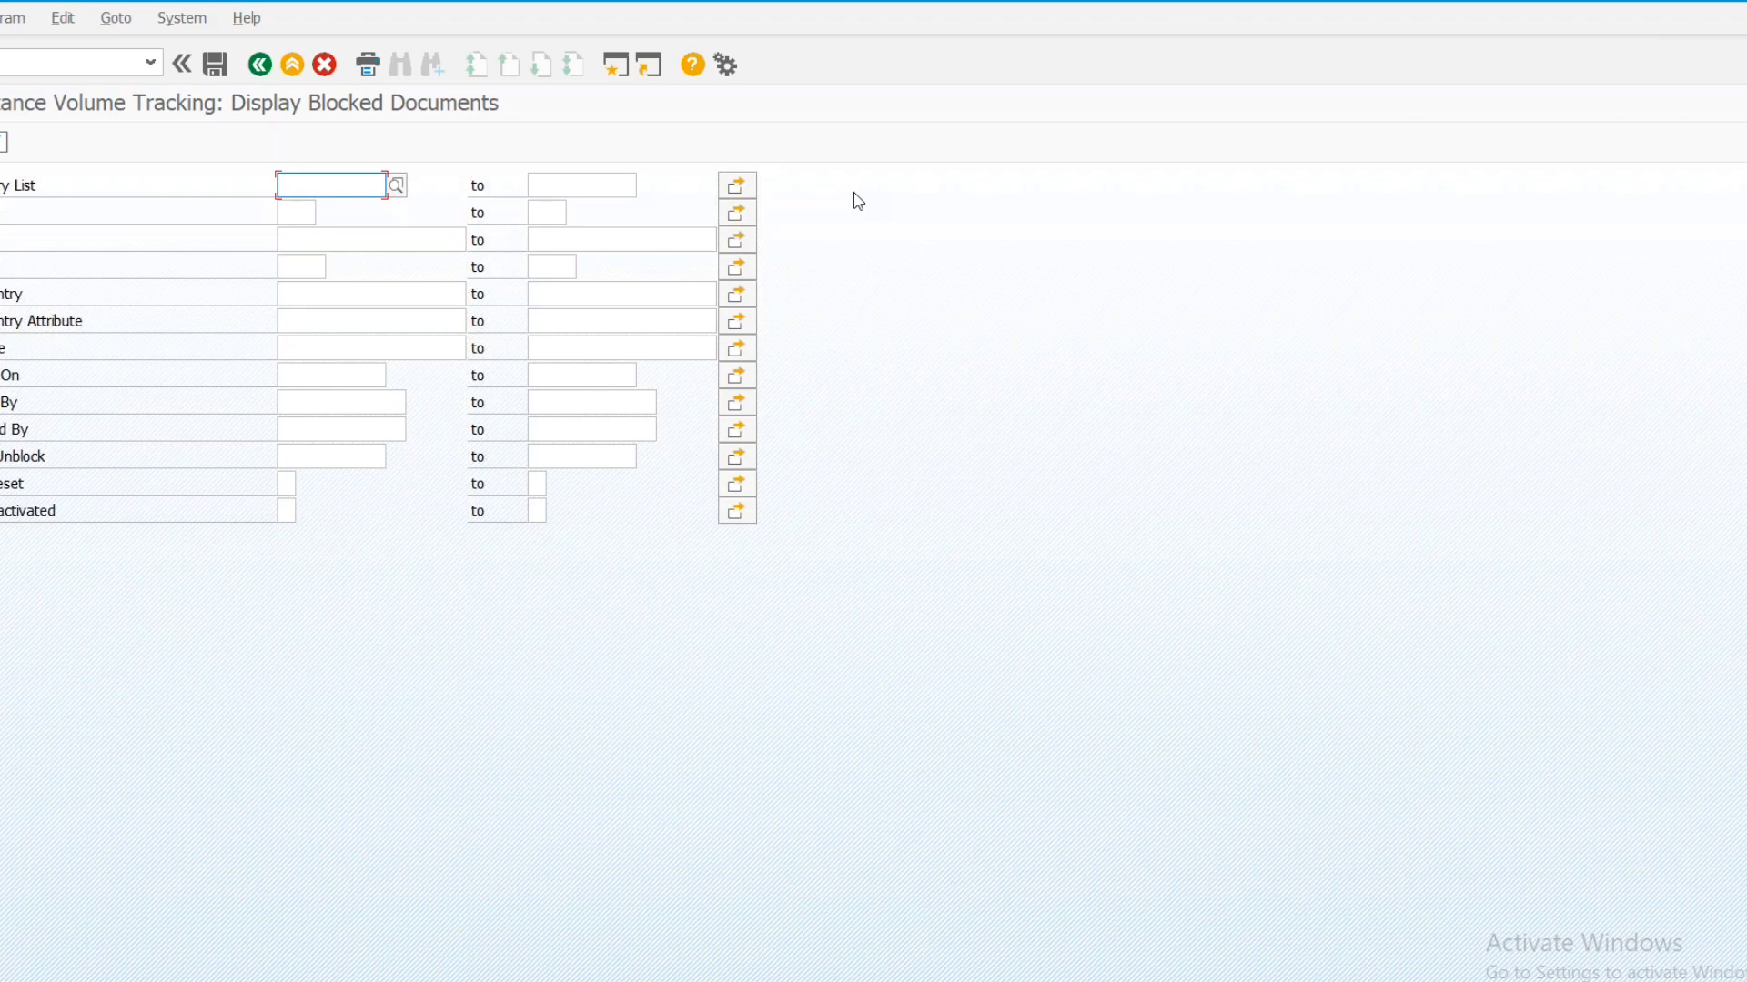
Set the regulatory list range from 04/42/EC to ZDE_TALUFT via search help
{"action": "left_click", "coordinate": [398, 184]}
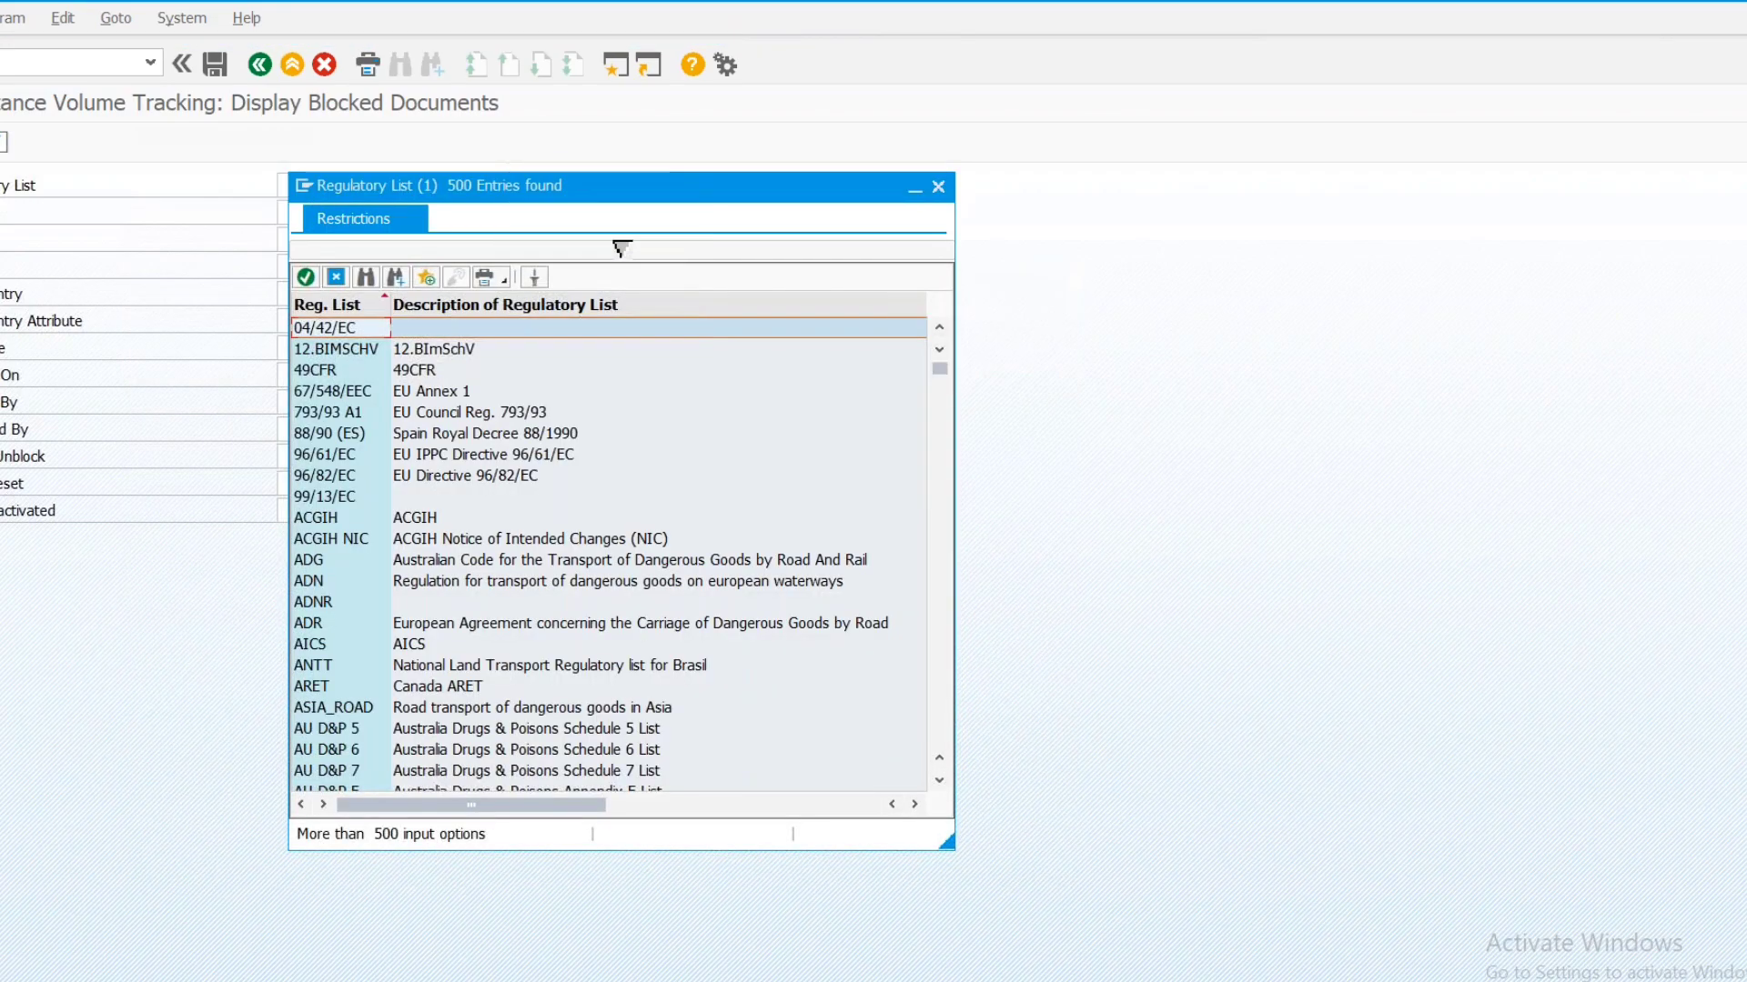
{"action": "left_click", "coordinate": [401, 333]}
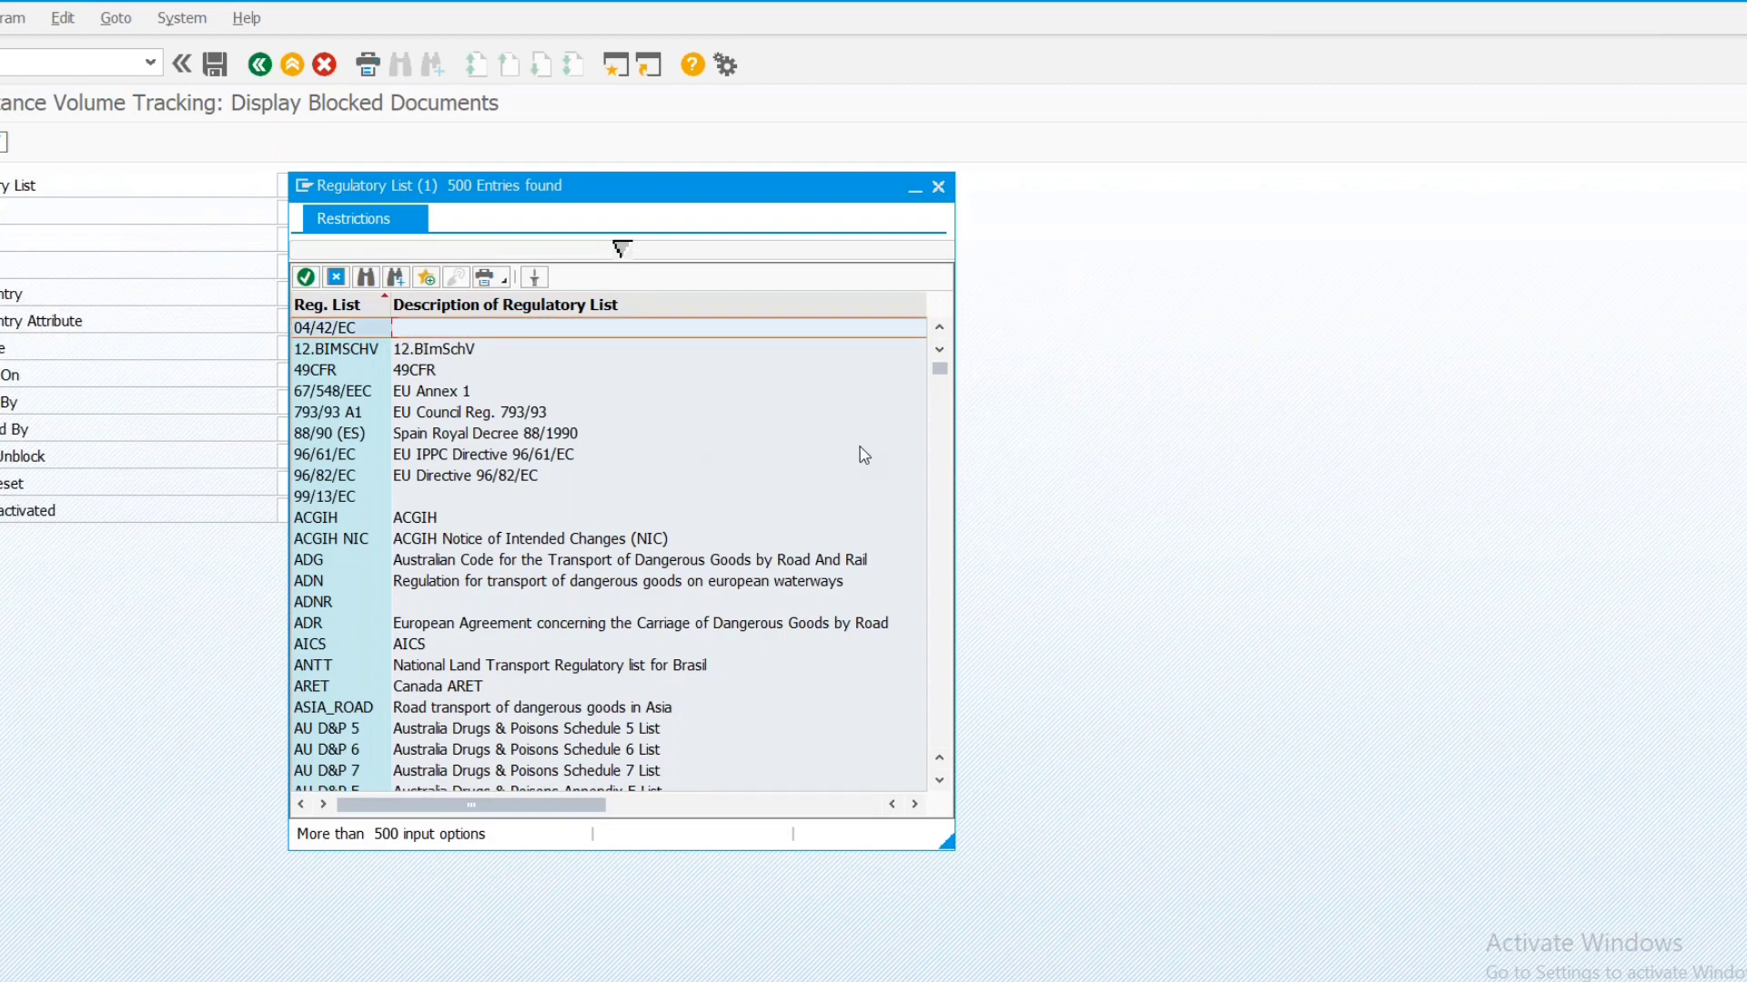
{"action": "mouse_move", "coordinate": [942, 379]}
{"action": "left_mouse_down"}
{"action": "mouse_move", "coordinate": [944, 539]}
{"action": "mouse_move", "coordinate": [944, 357]}
{"action": "left_mouse_up"}
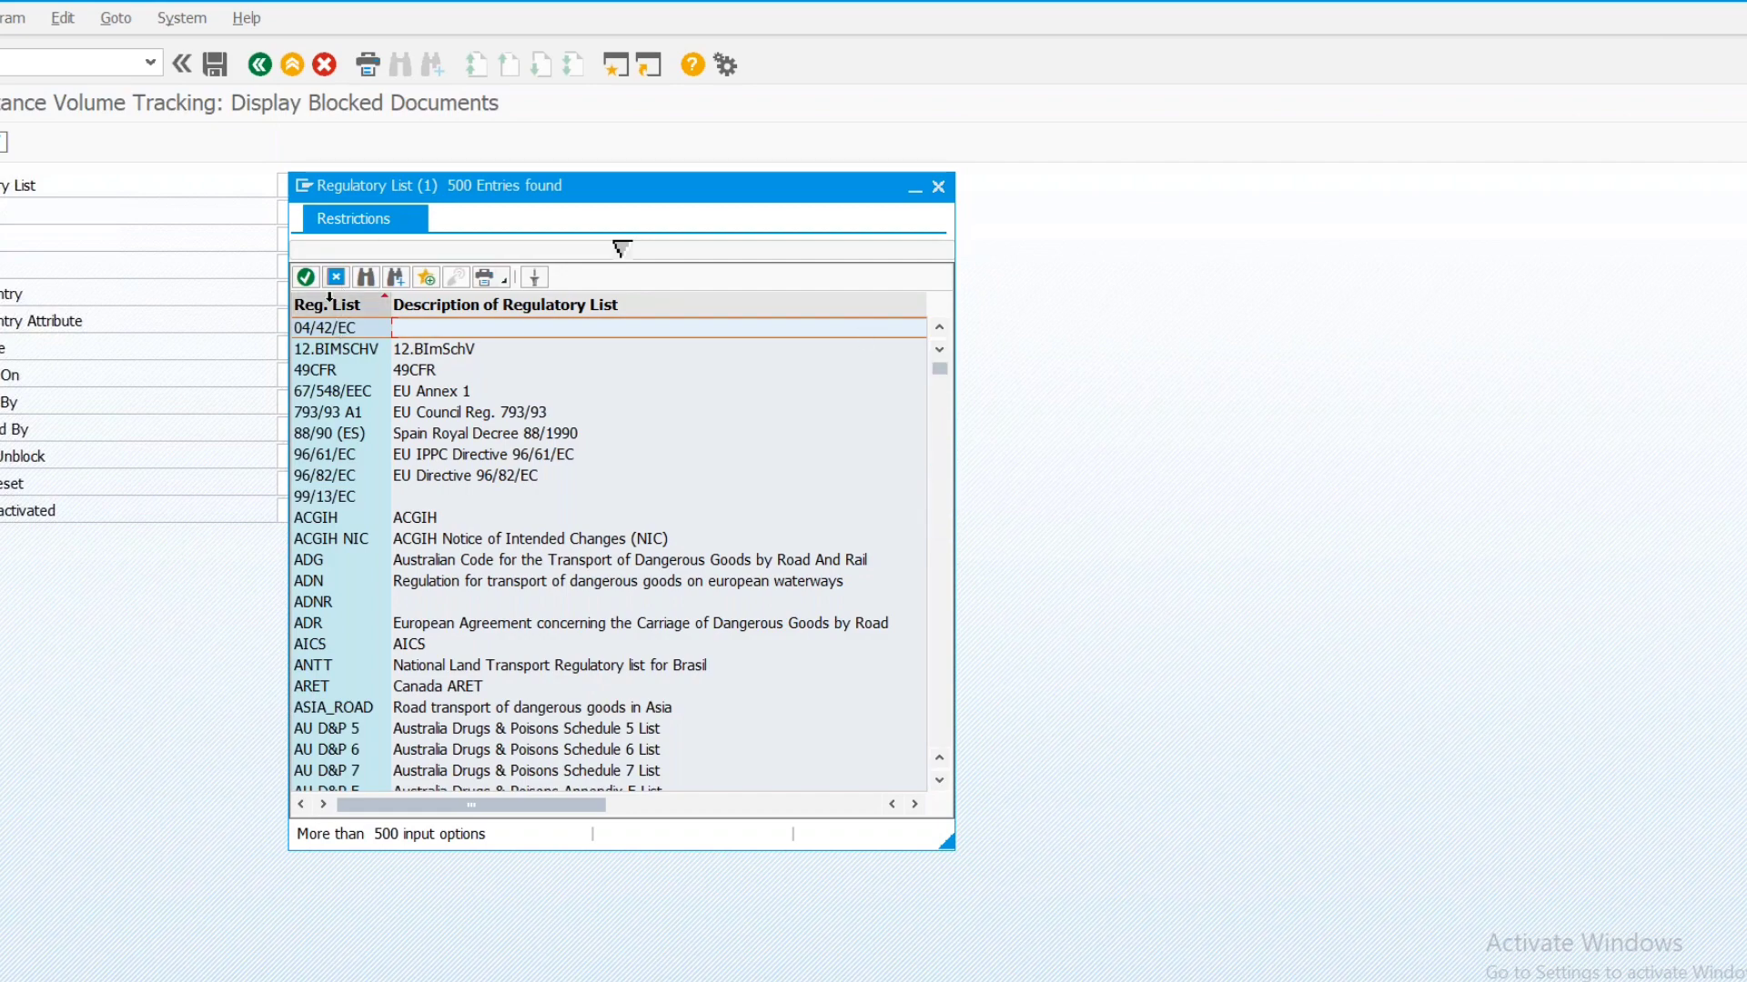
{"action": "double_click", "coordinate": [328, 333]}
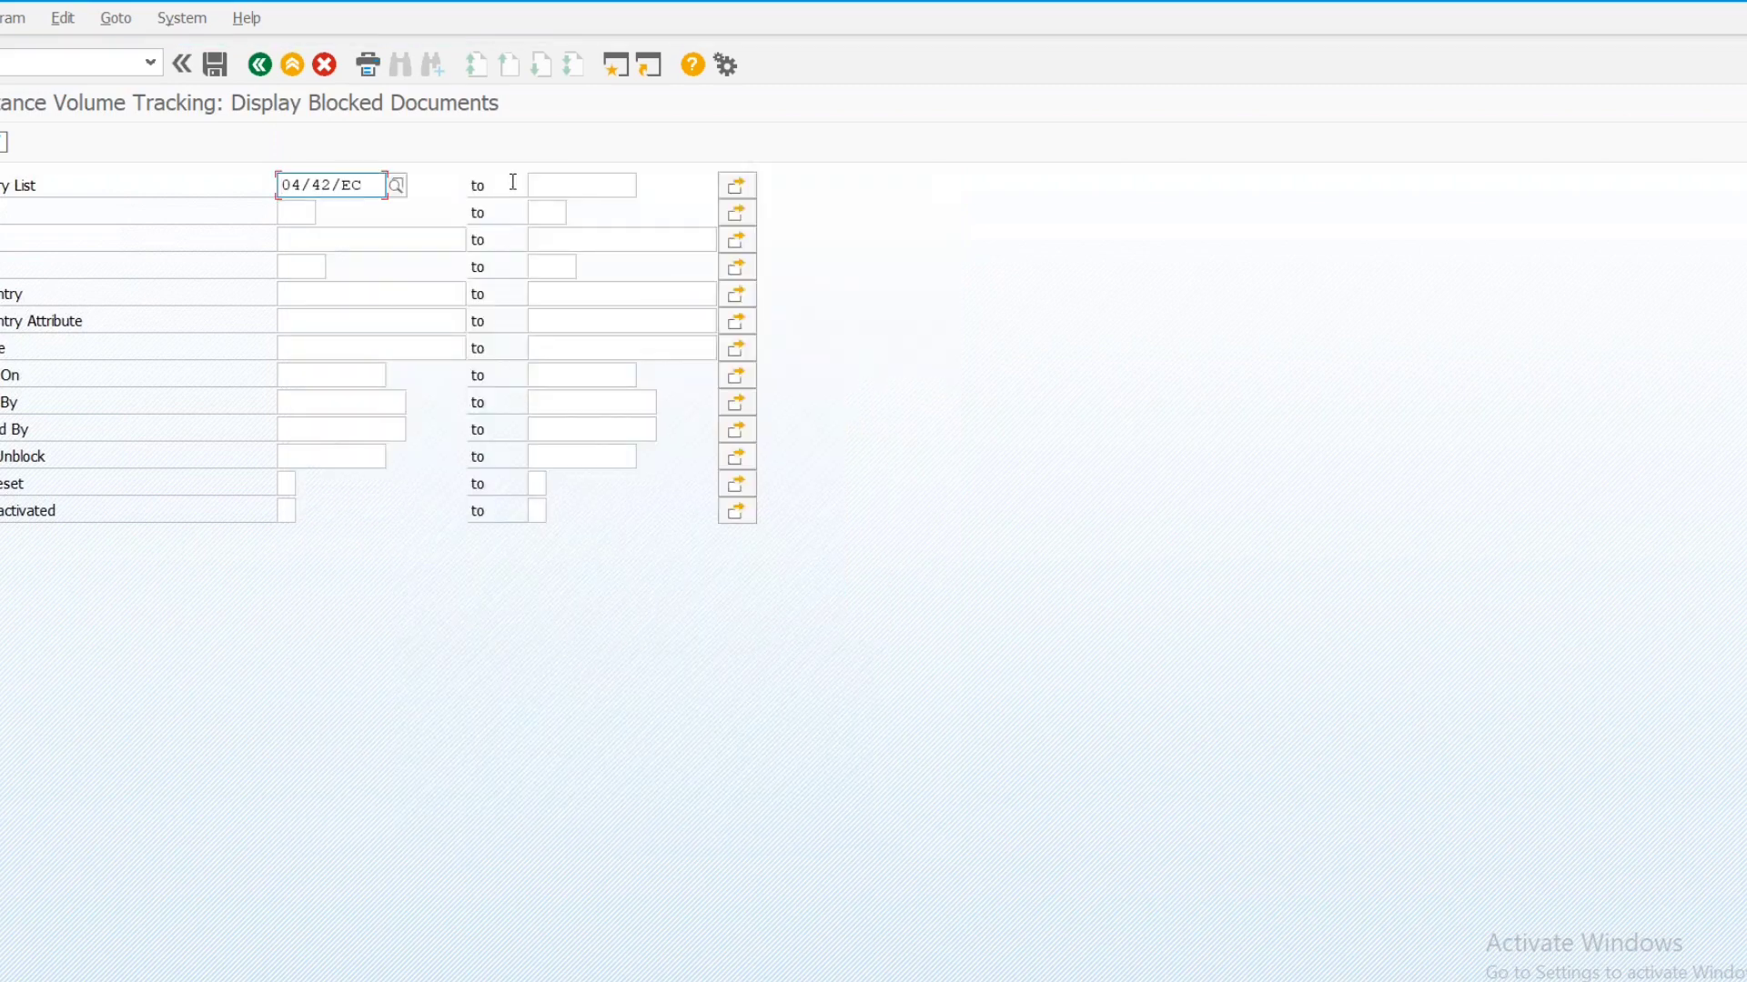
{"action": "left_click", "coordinate": [553, 182]}
{"action": "left_click", "coordinate": [646, 187]}
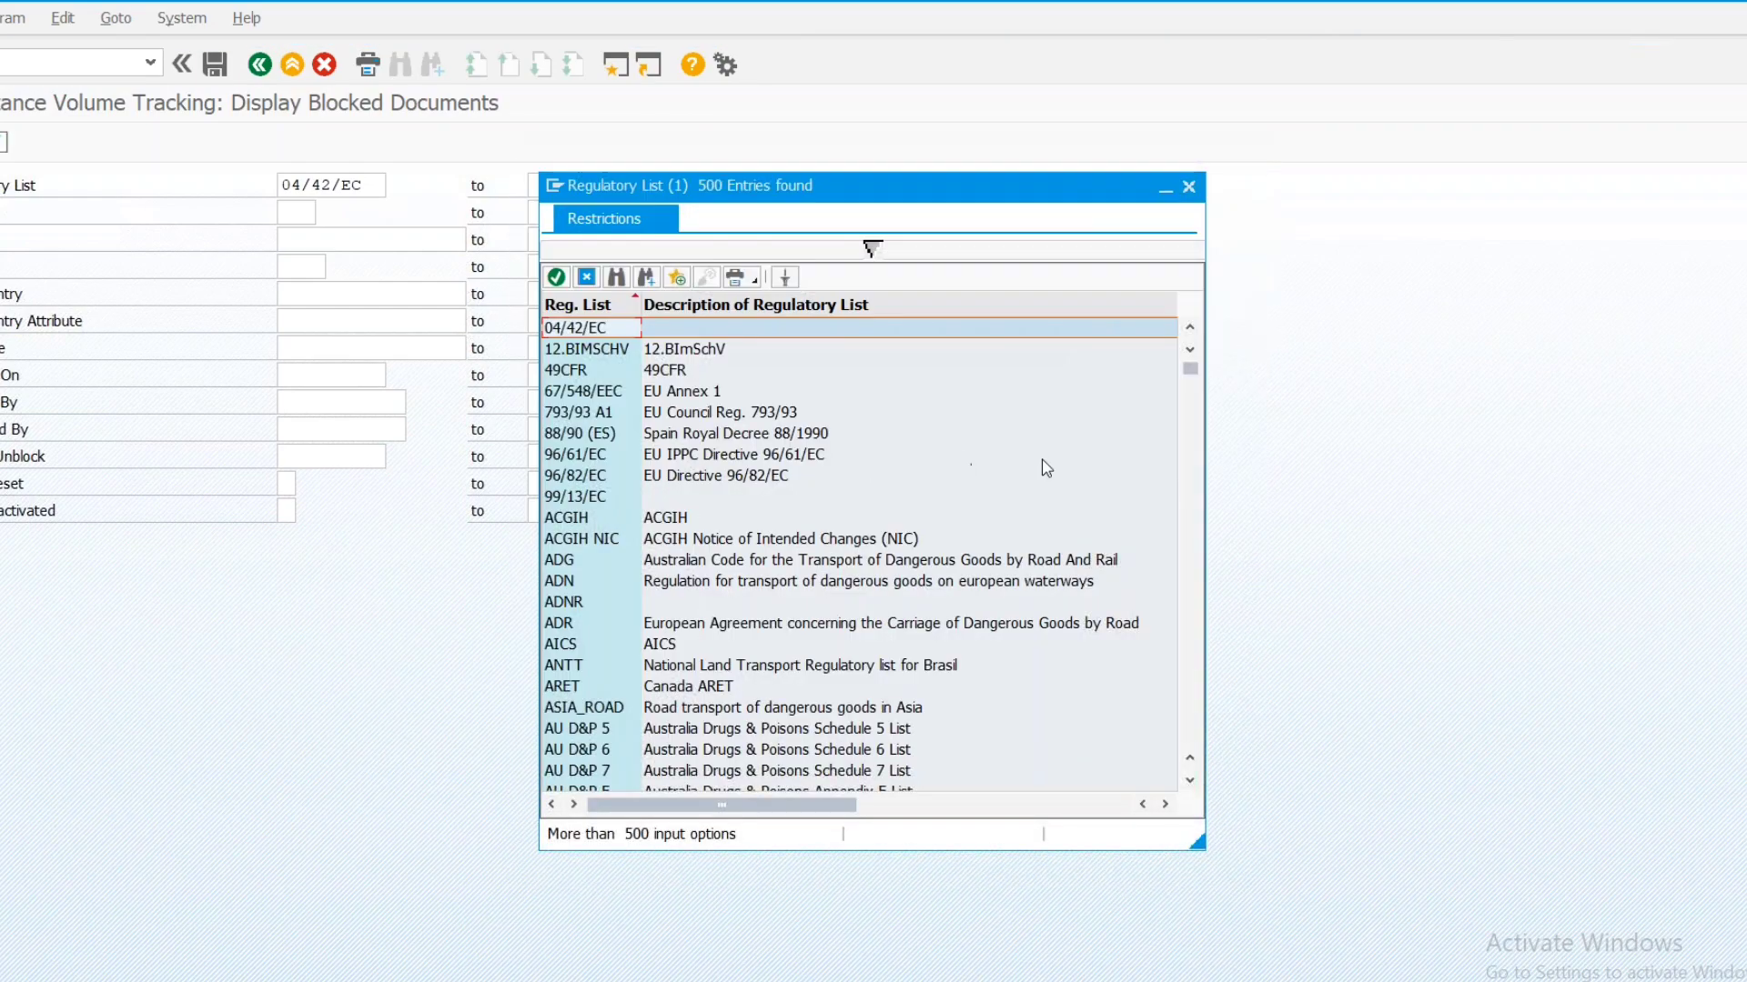
{"action": "left_click_drag", "start_coordinate": [1195, 375], "coordinate": [1160, 790]}
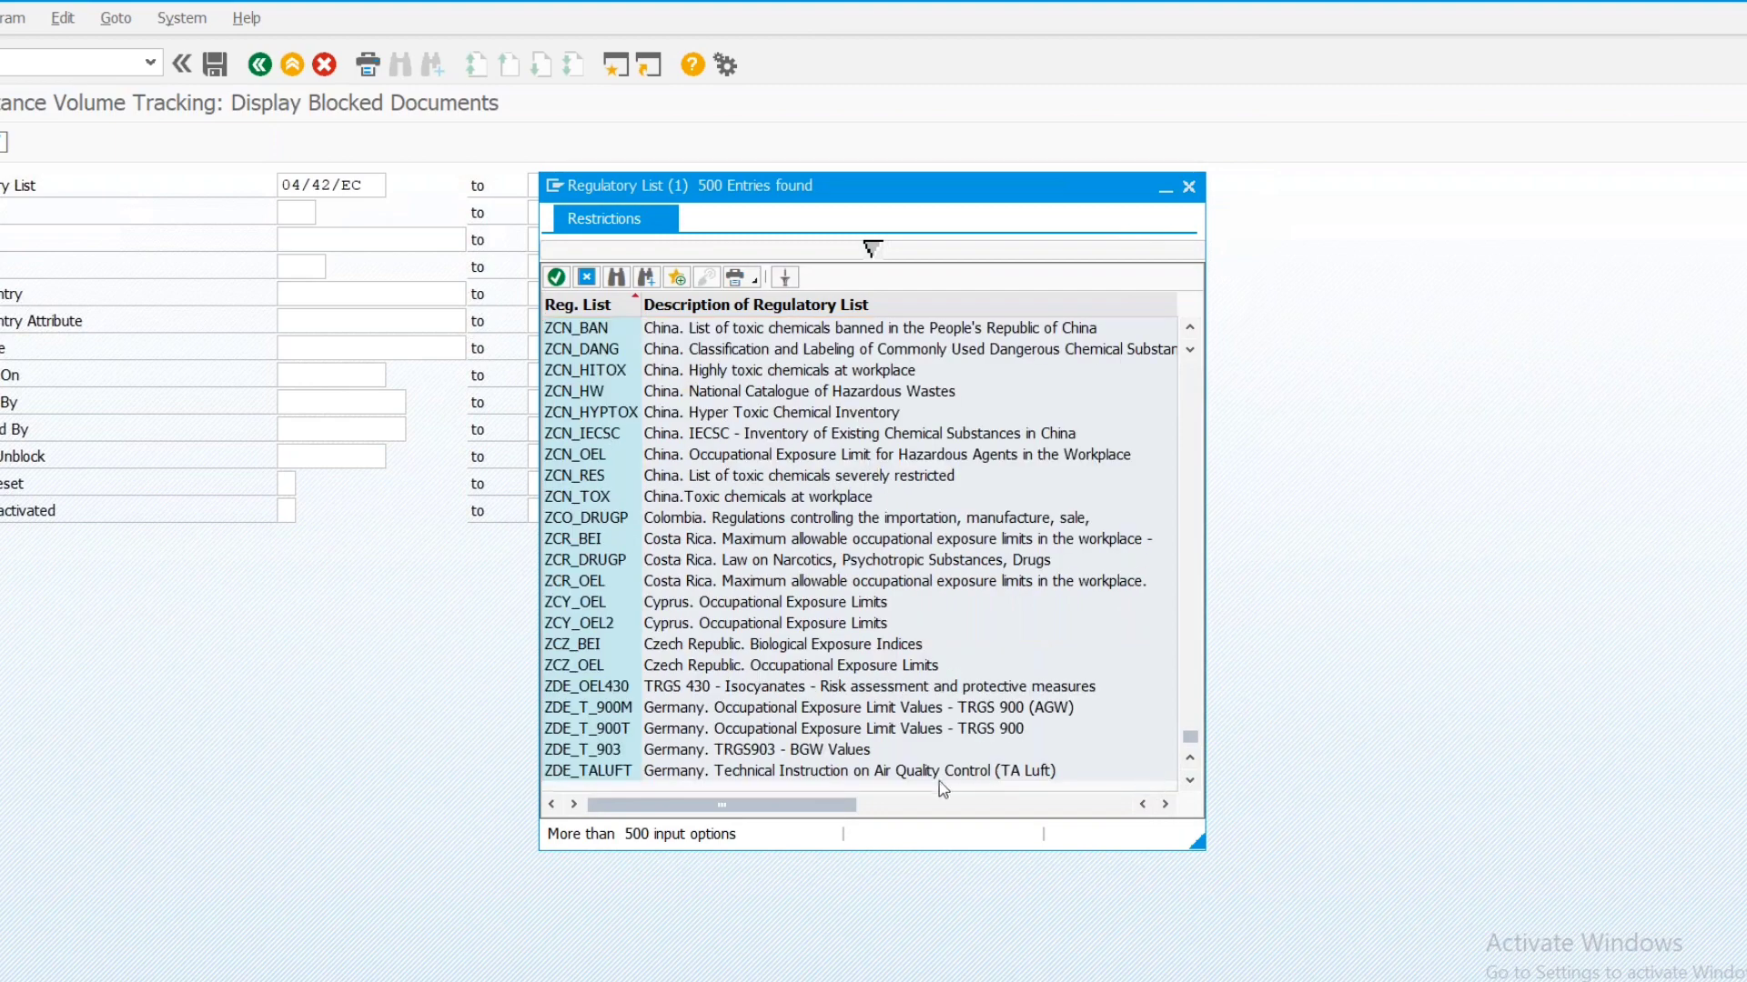
{"action": "left_click", "coordinate": [876, 771]}
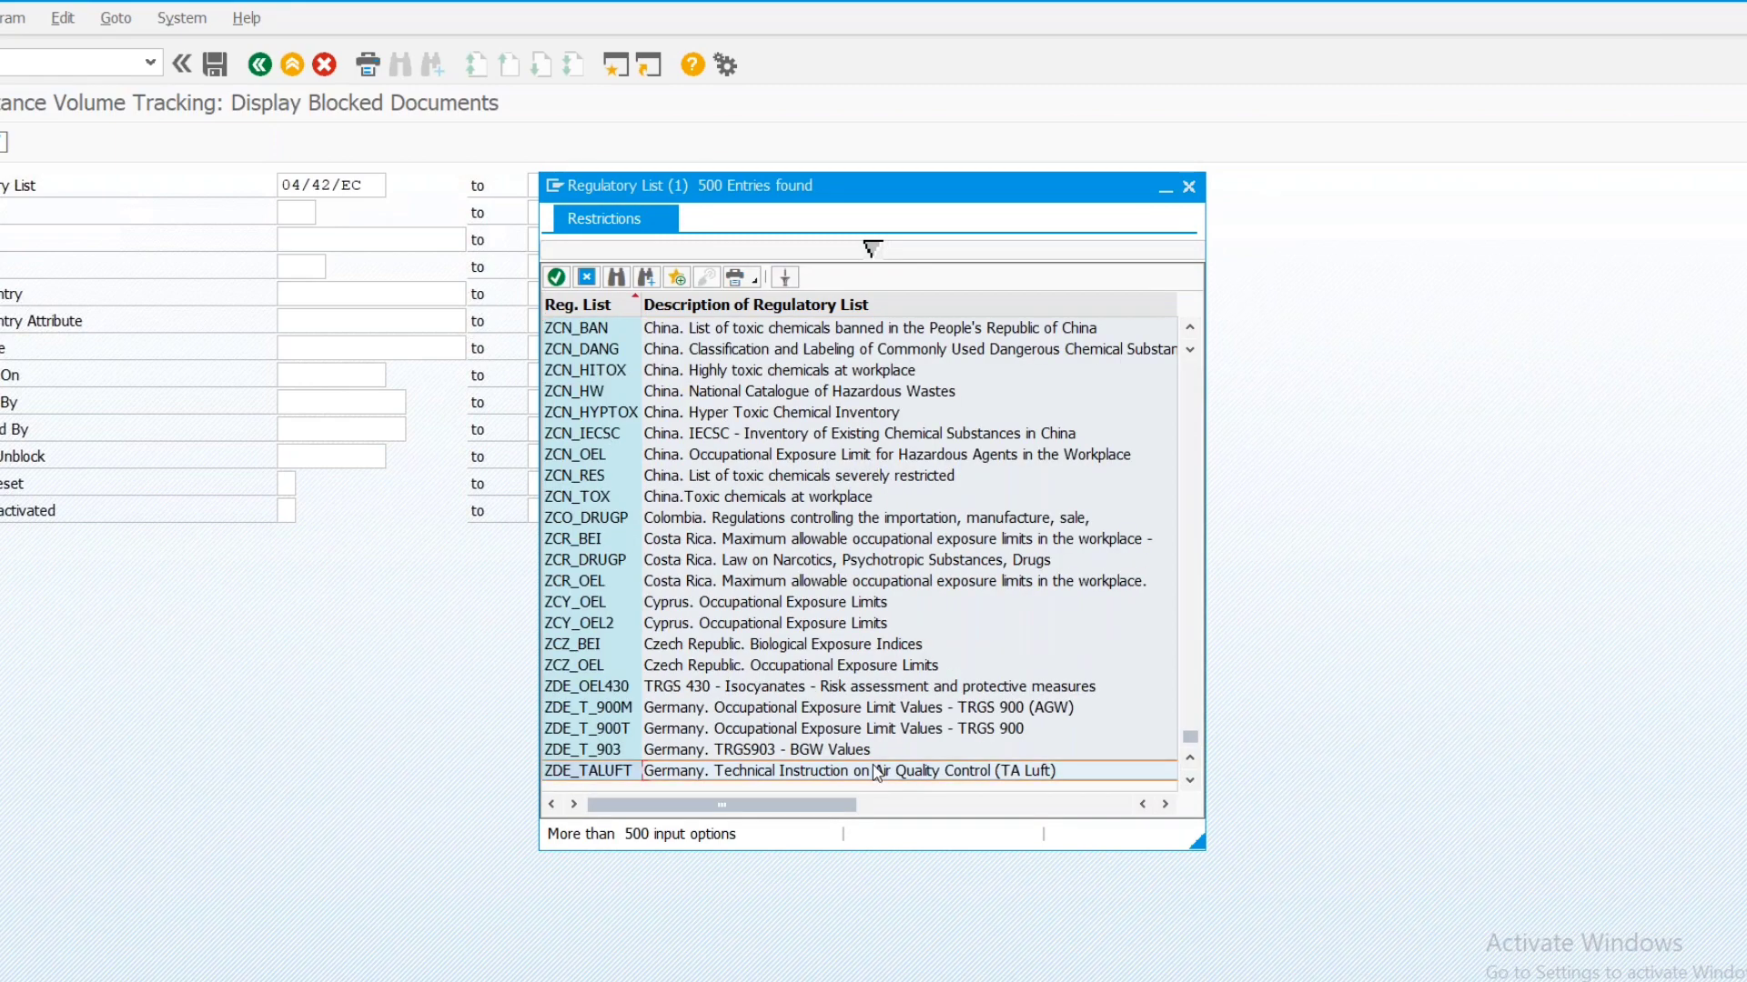
{"action": "double_click", "coordinate": [876, 771]}
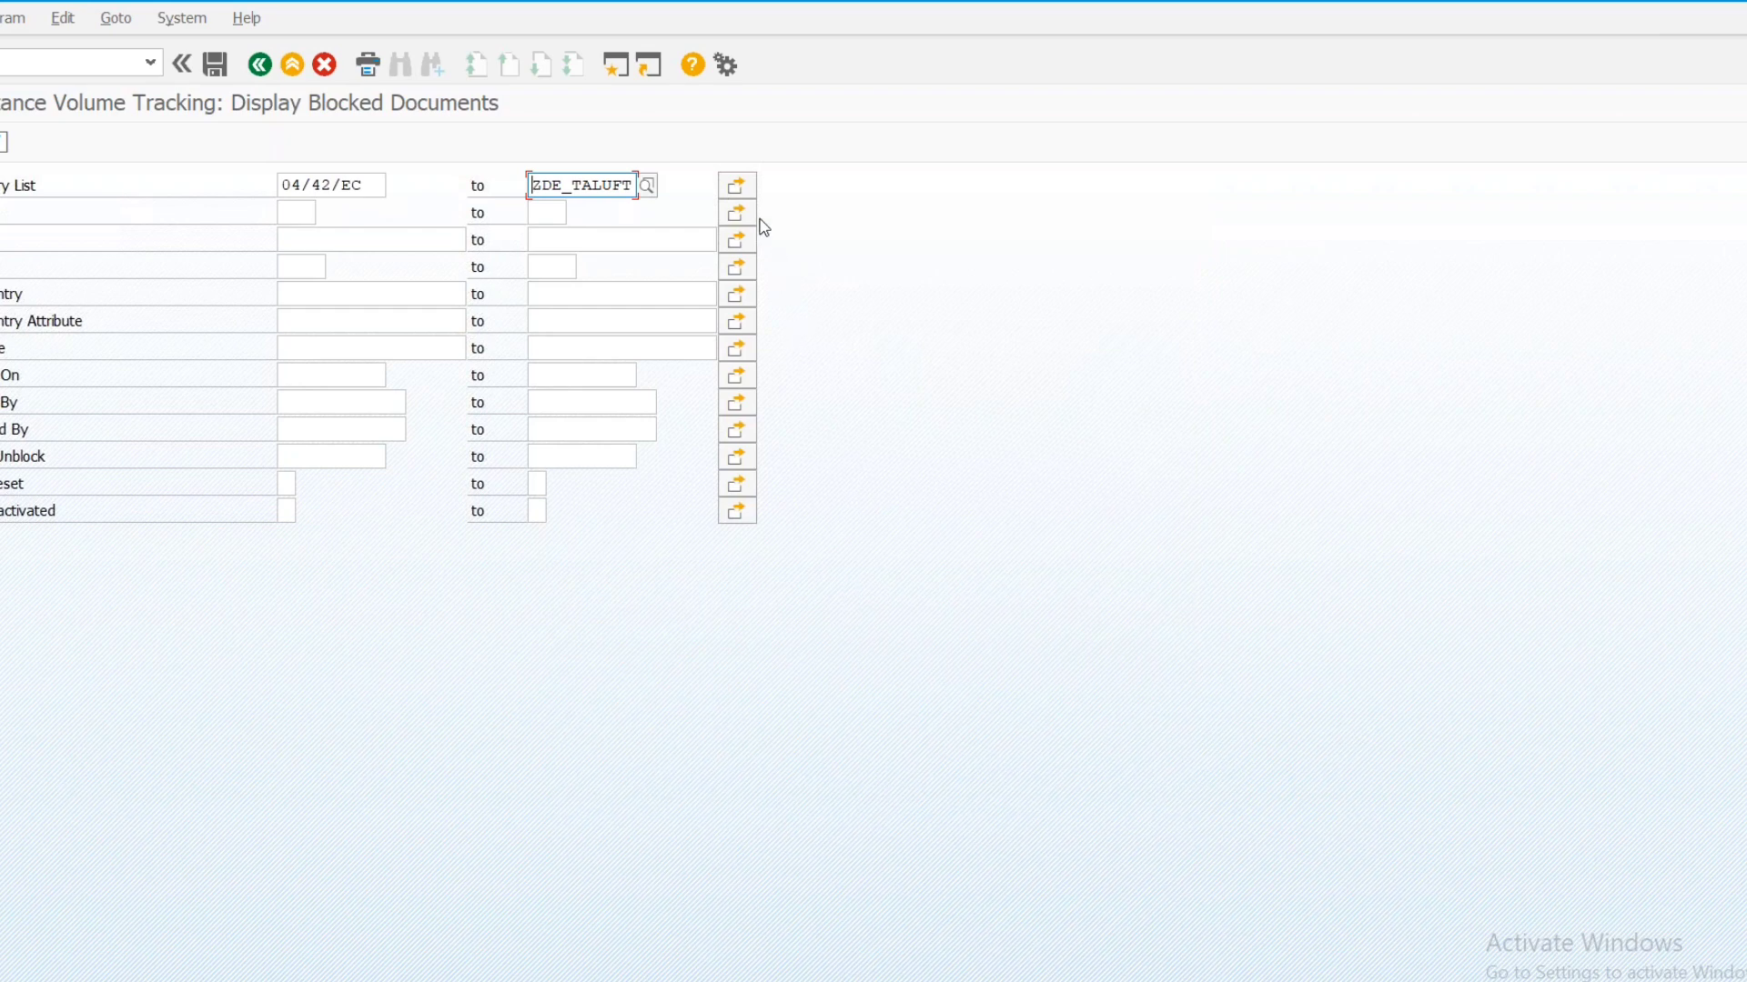
{"action": "left_click", "coordinate": [850, 245]}
Run the report and select the single blocked PURCHASE document for PPP20-1-206
{"action": "key", "text": "F8"}
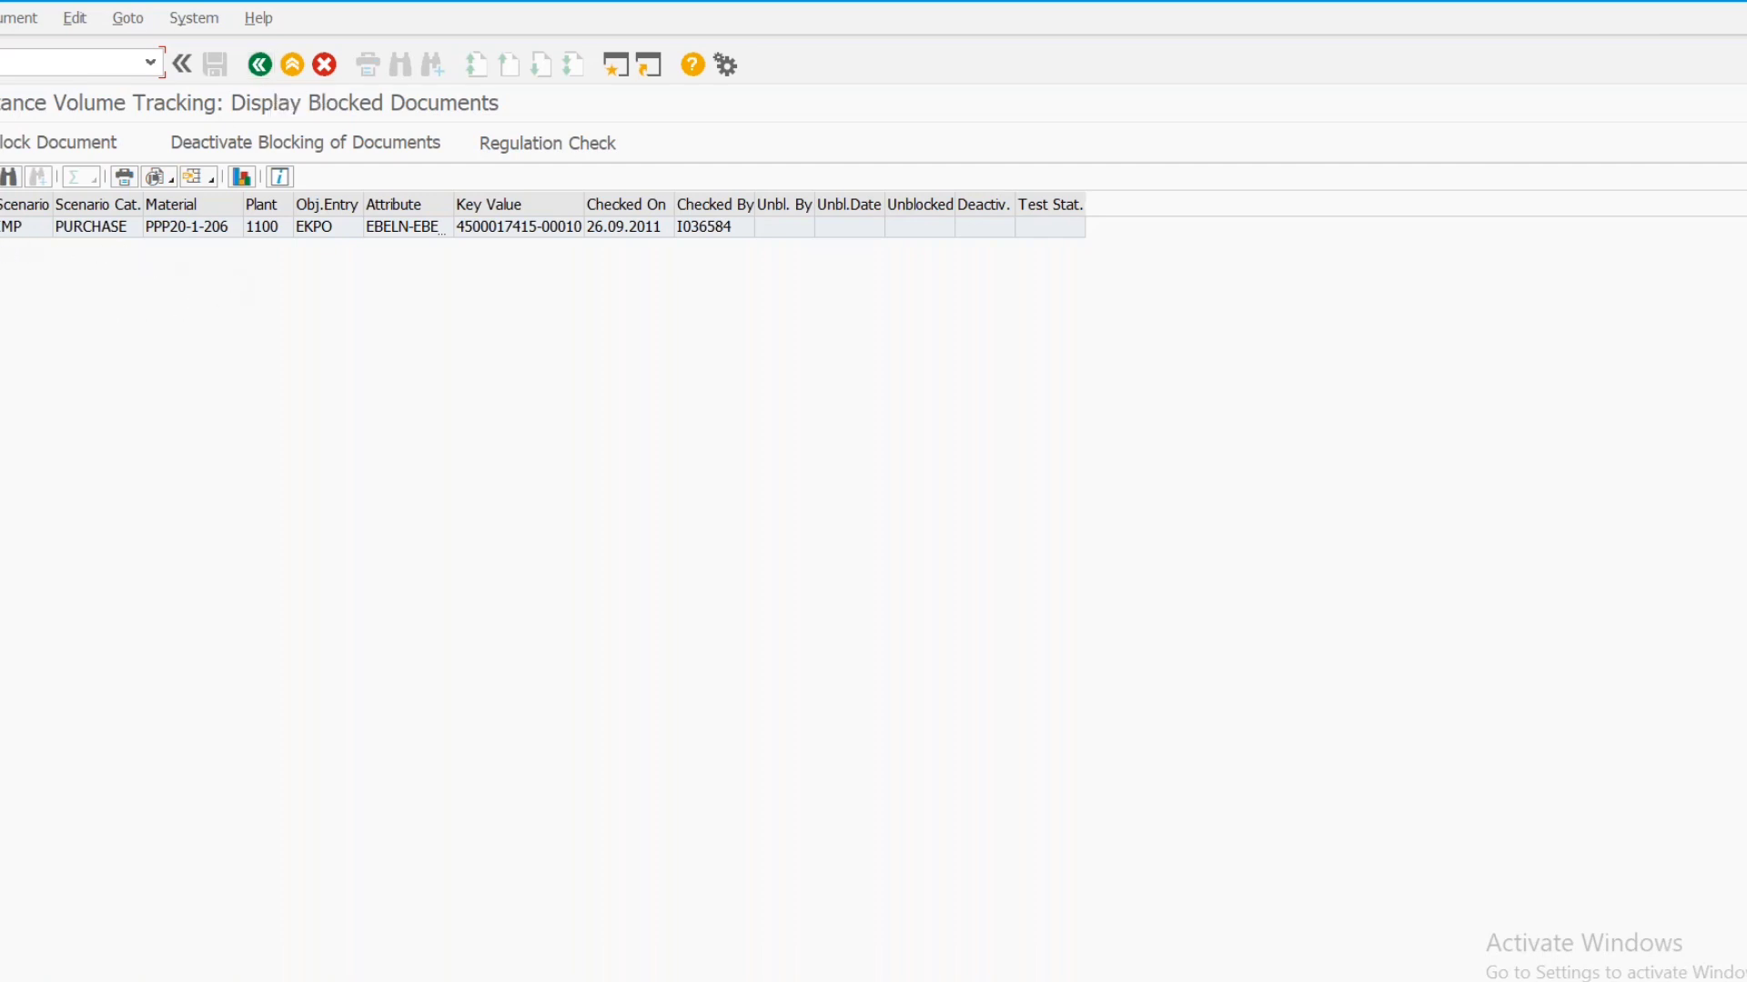
{"action": "left_click", "coordinate": [2, 226]}
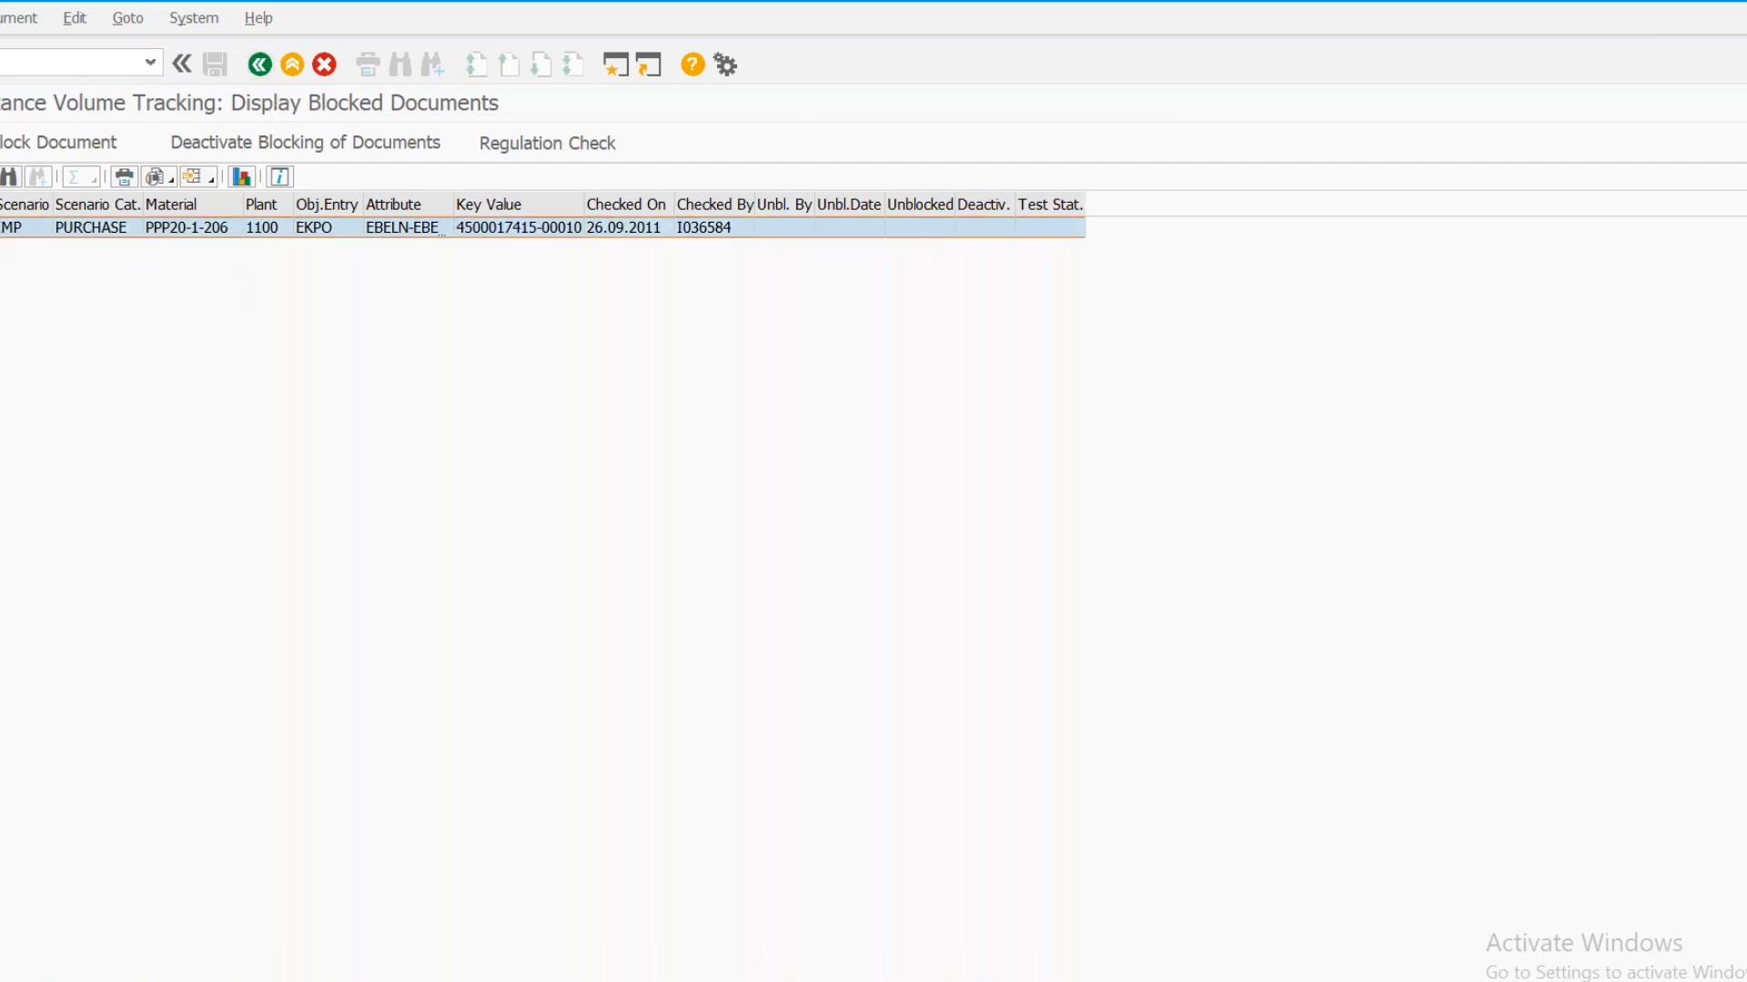
Try to unlock the selected document, confirm, and close the 'Cannot unlock document' log
{"action": "left_click", "coordinate": [29, 145]}
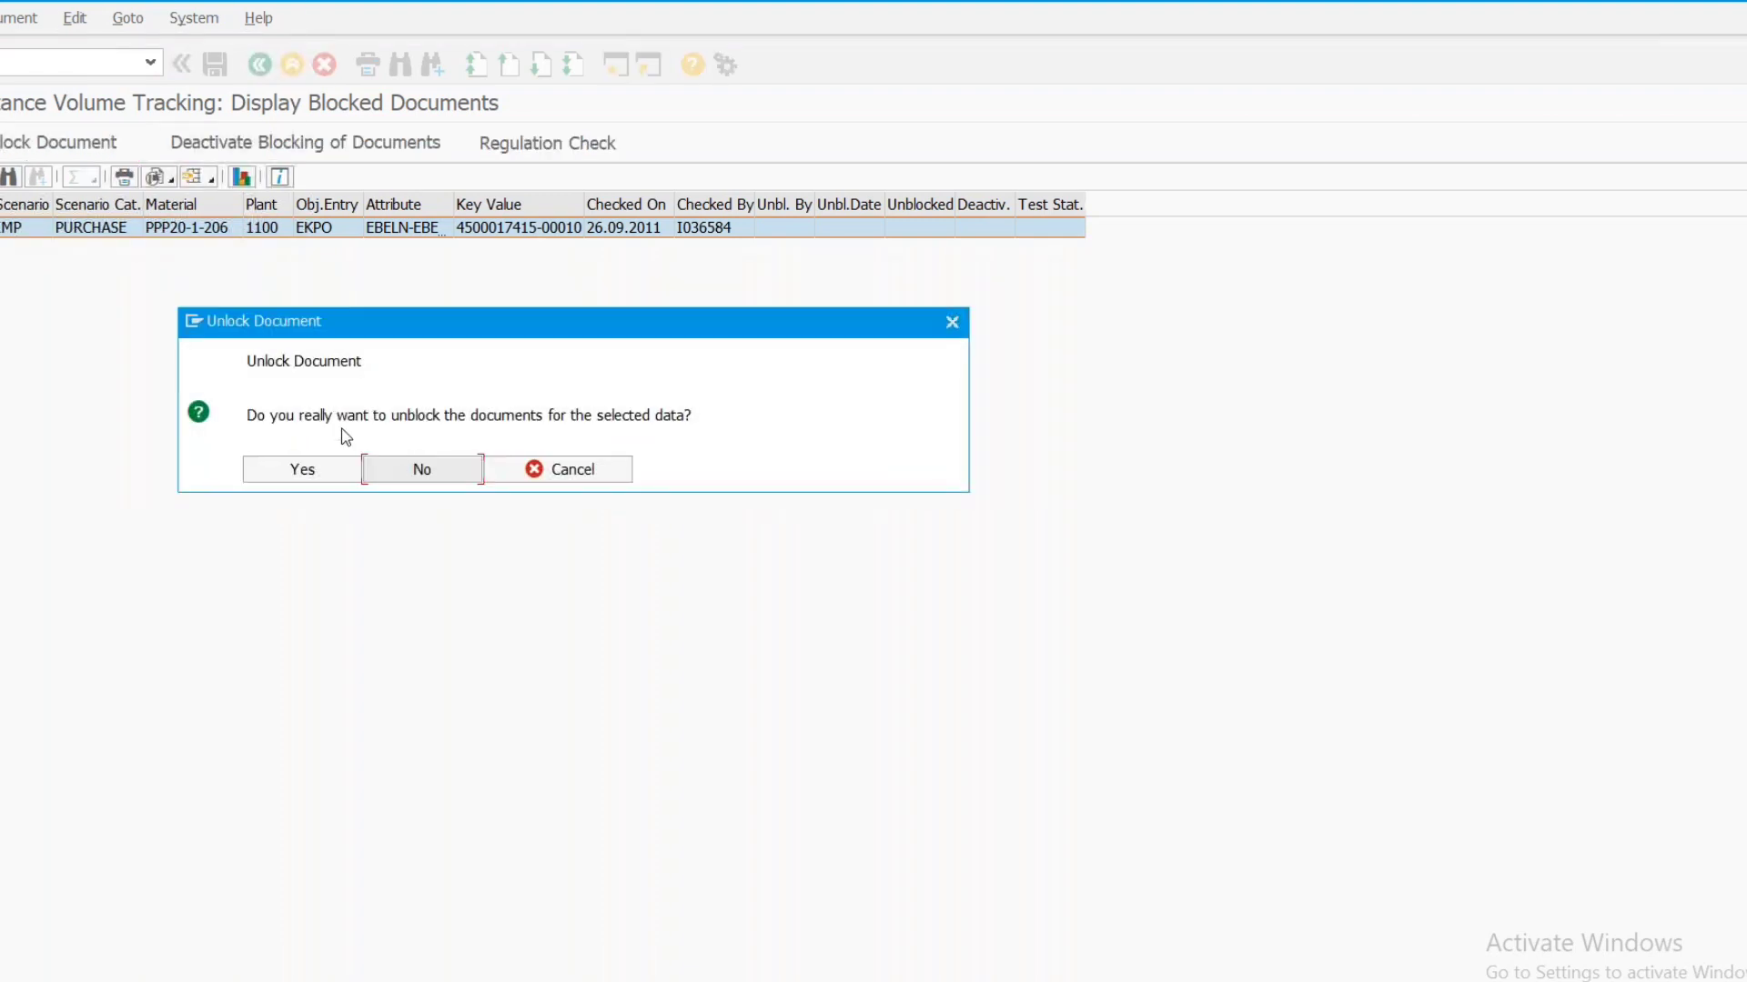
{"action": "left_click", "coordinate": [304, 471]}
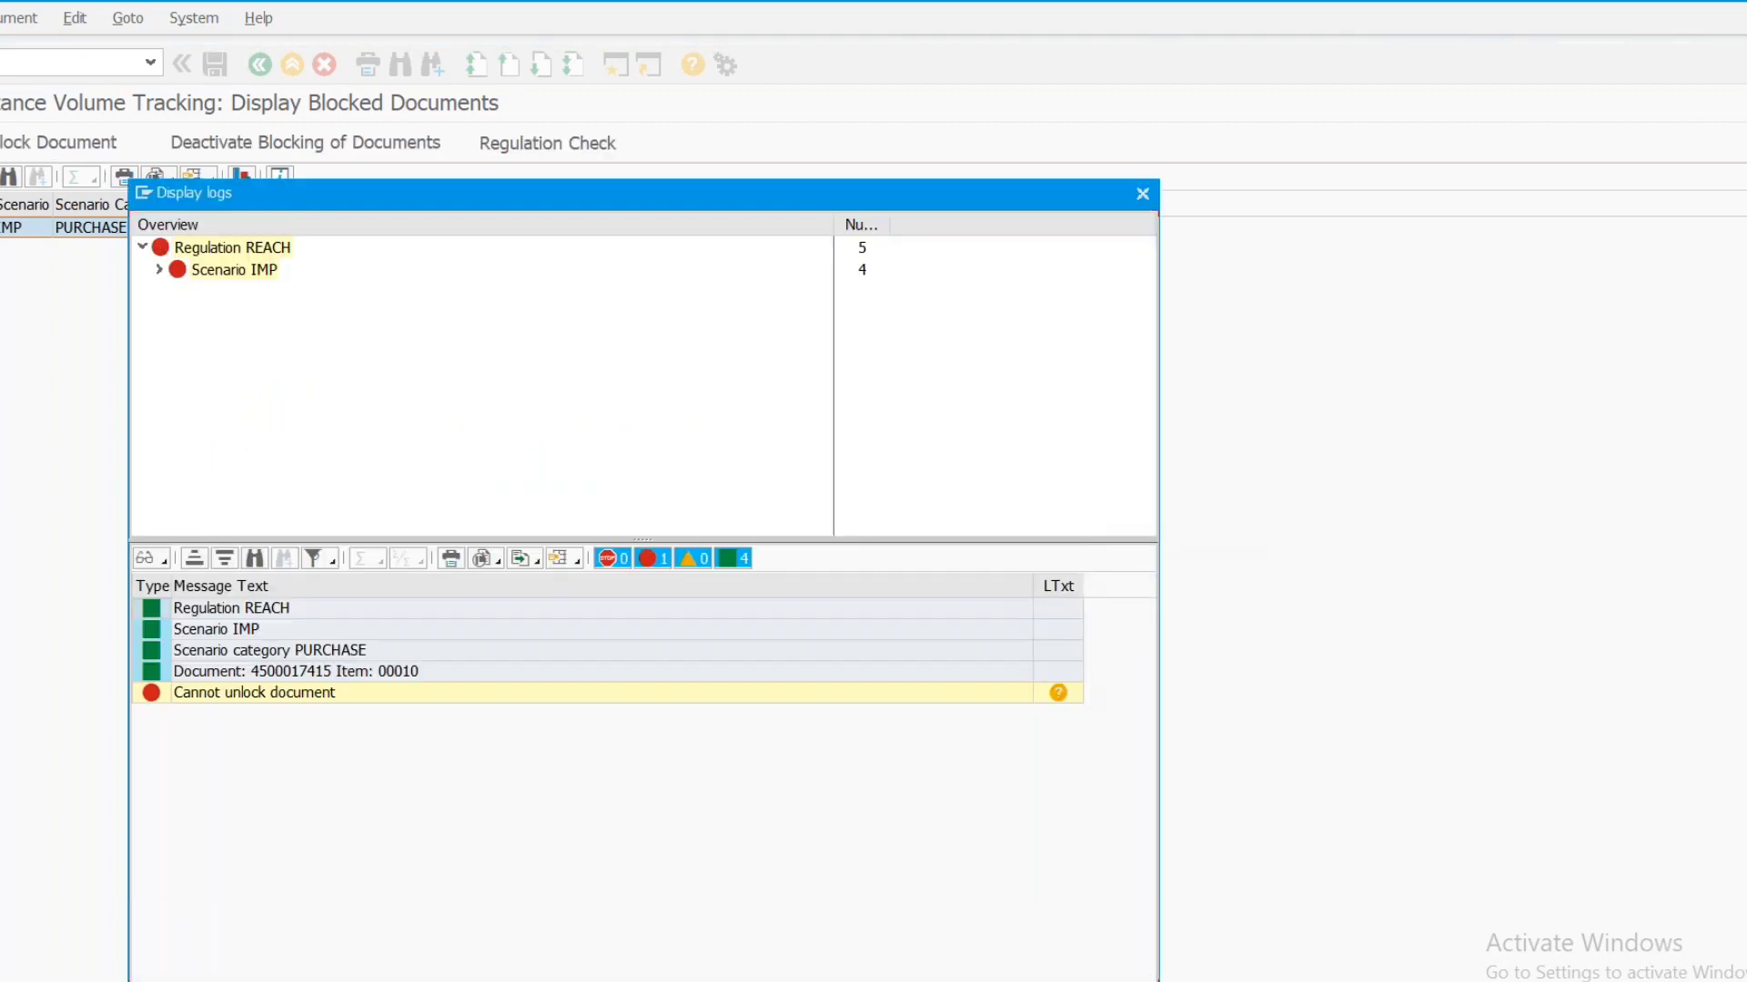
{"action": "left_click", "coordinate": [1143, 193]}
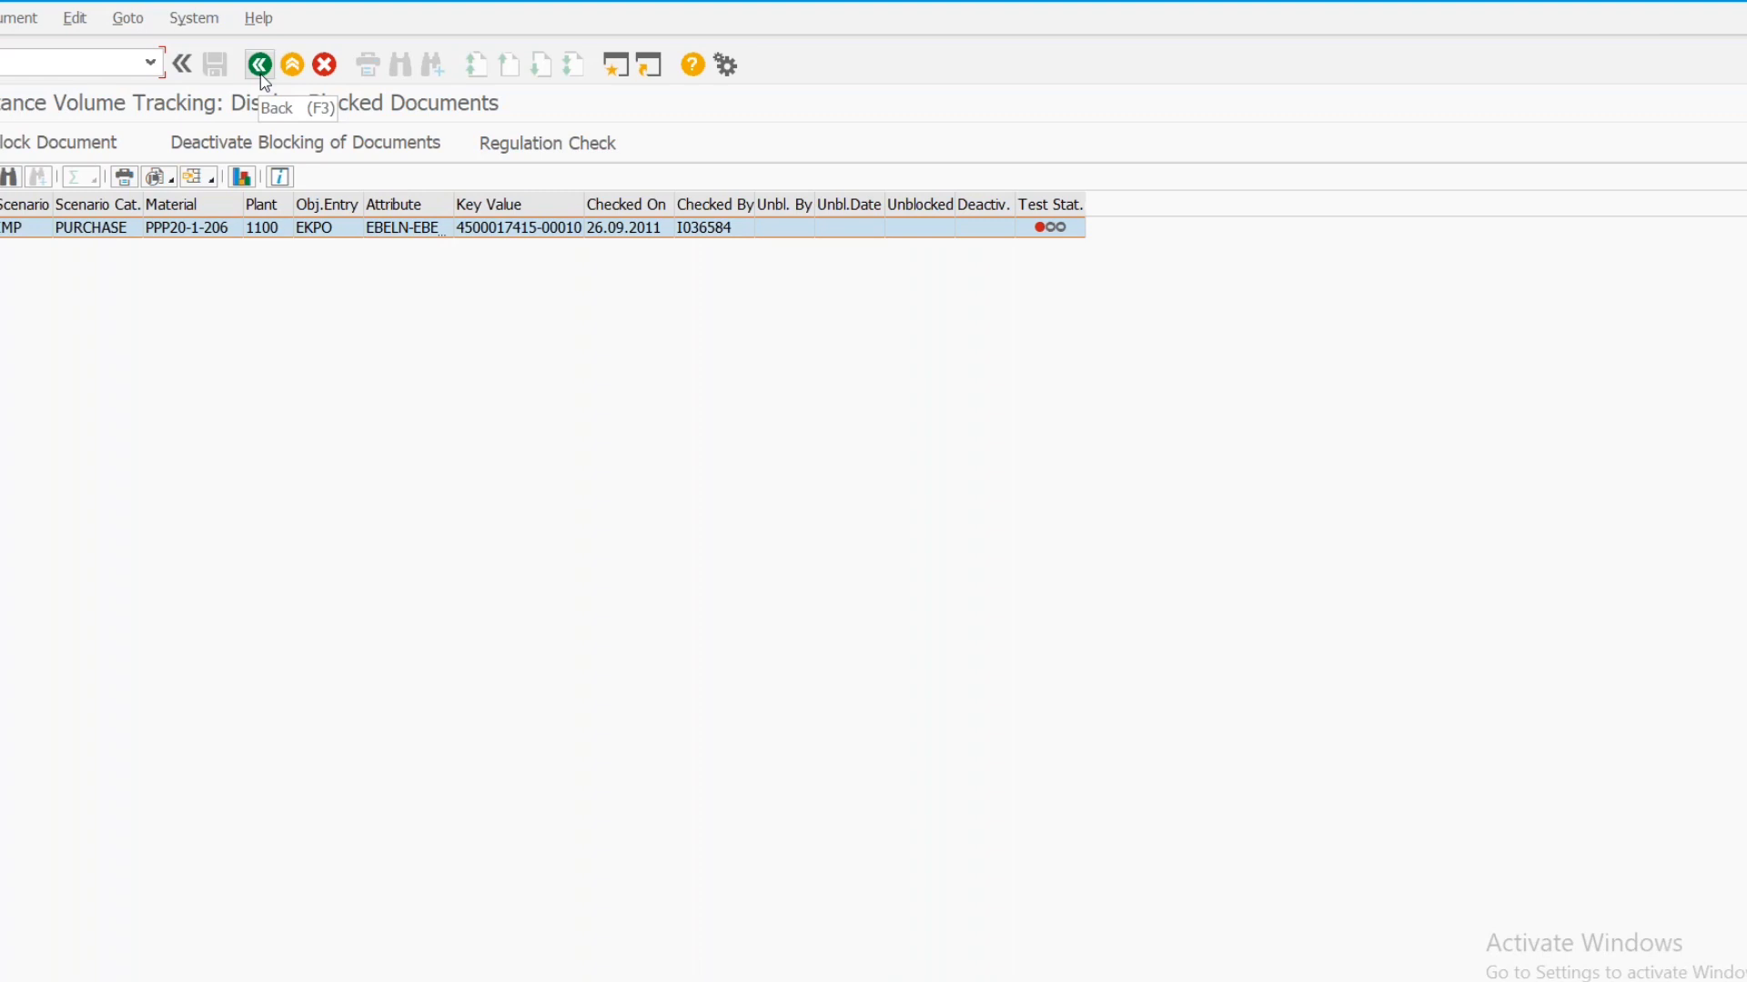
Go back to the selection screen with the 04/42/EC to ZDE_TALUFT range intact
{"action": "left_click", "coordinate": [261, 65]}
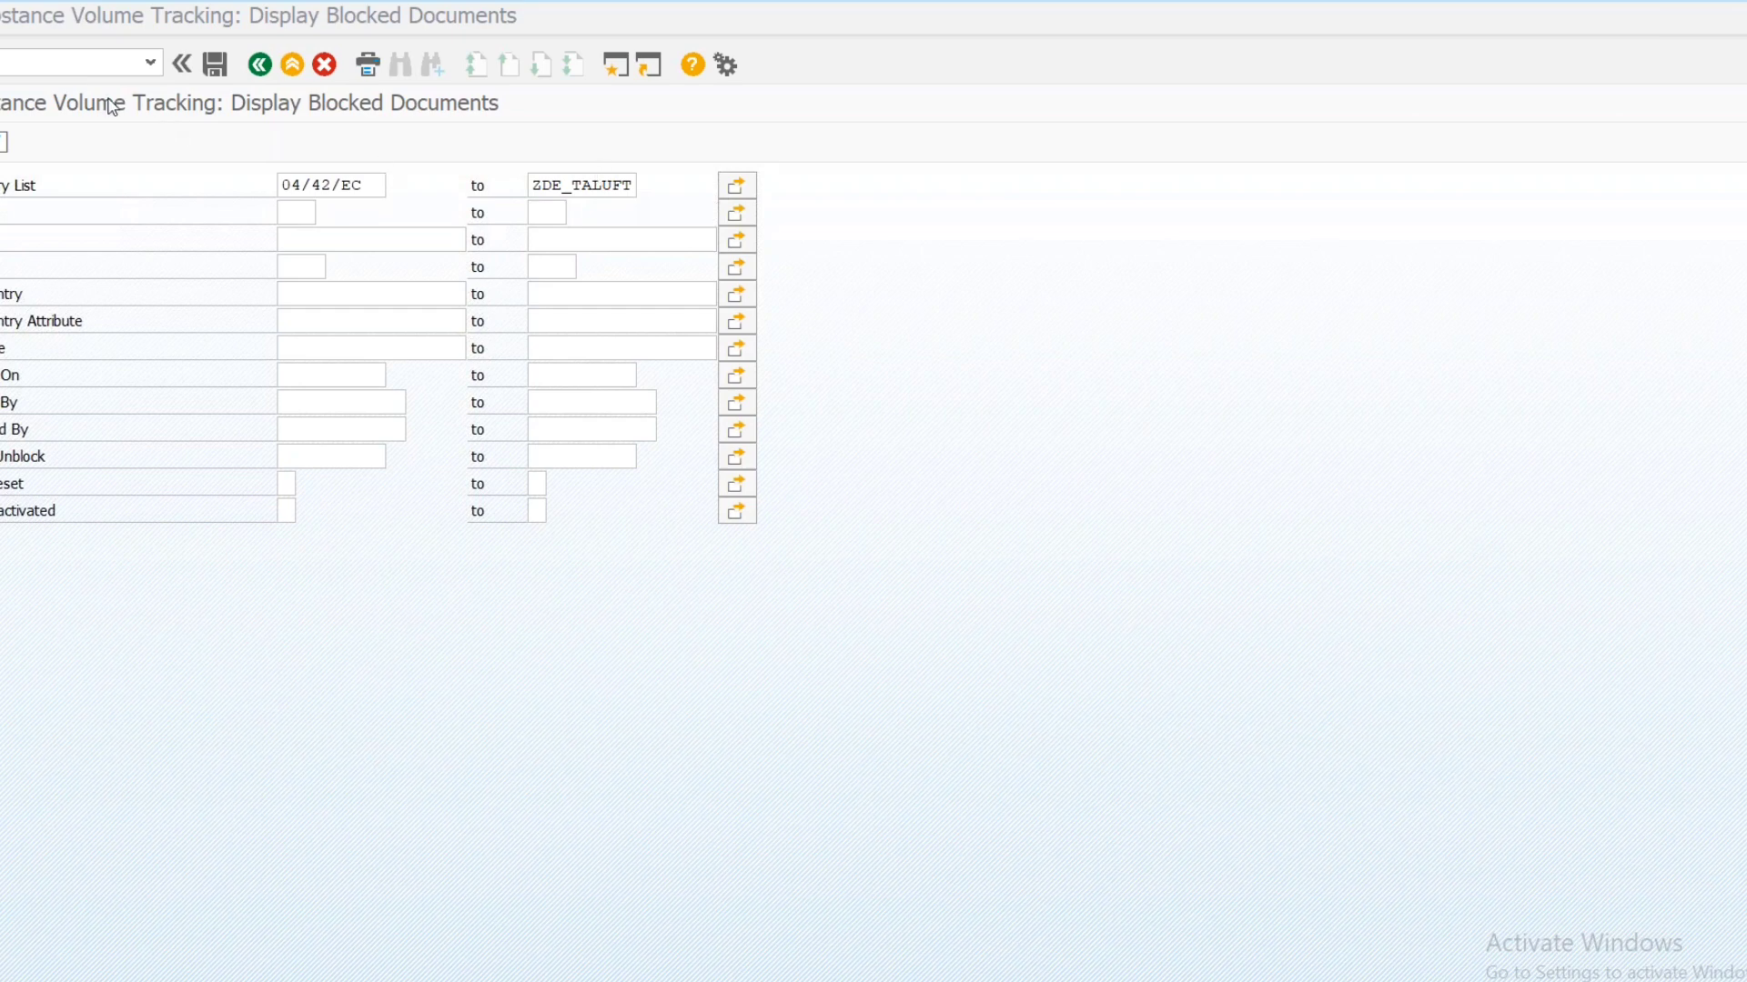
{"action": "left_click", "coordinate": [73, 72]}
{"action": "left_click", "coordinate": [74, 72]}
Start CS01 and open the material search help from the Material field
{"action": "left_click", "coordinate": [40, 66]}
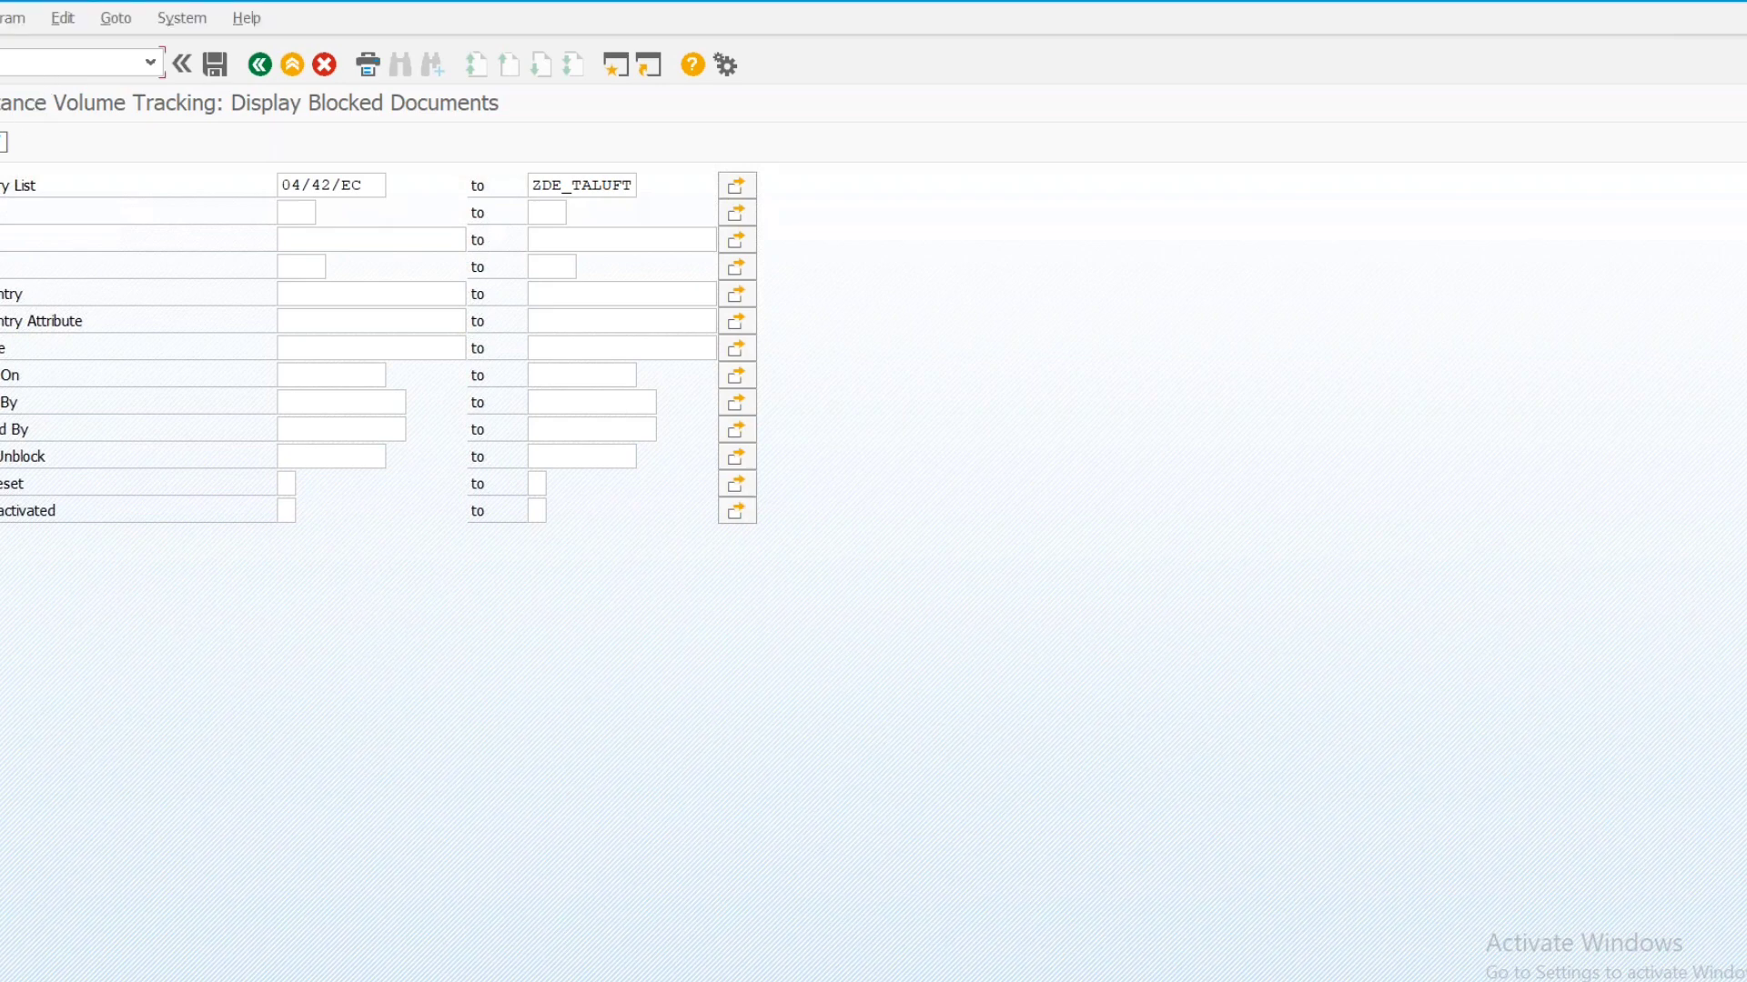
{"action": "type", "text": "NCS01"}
{"action": "key", "text": "Return"}
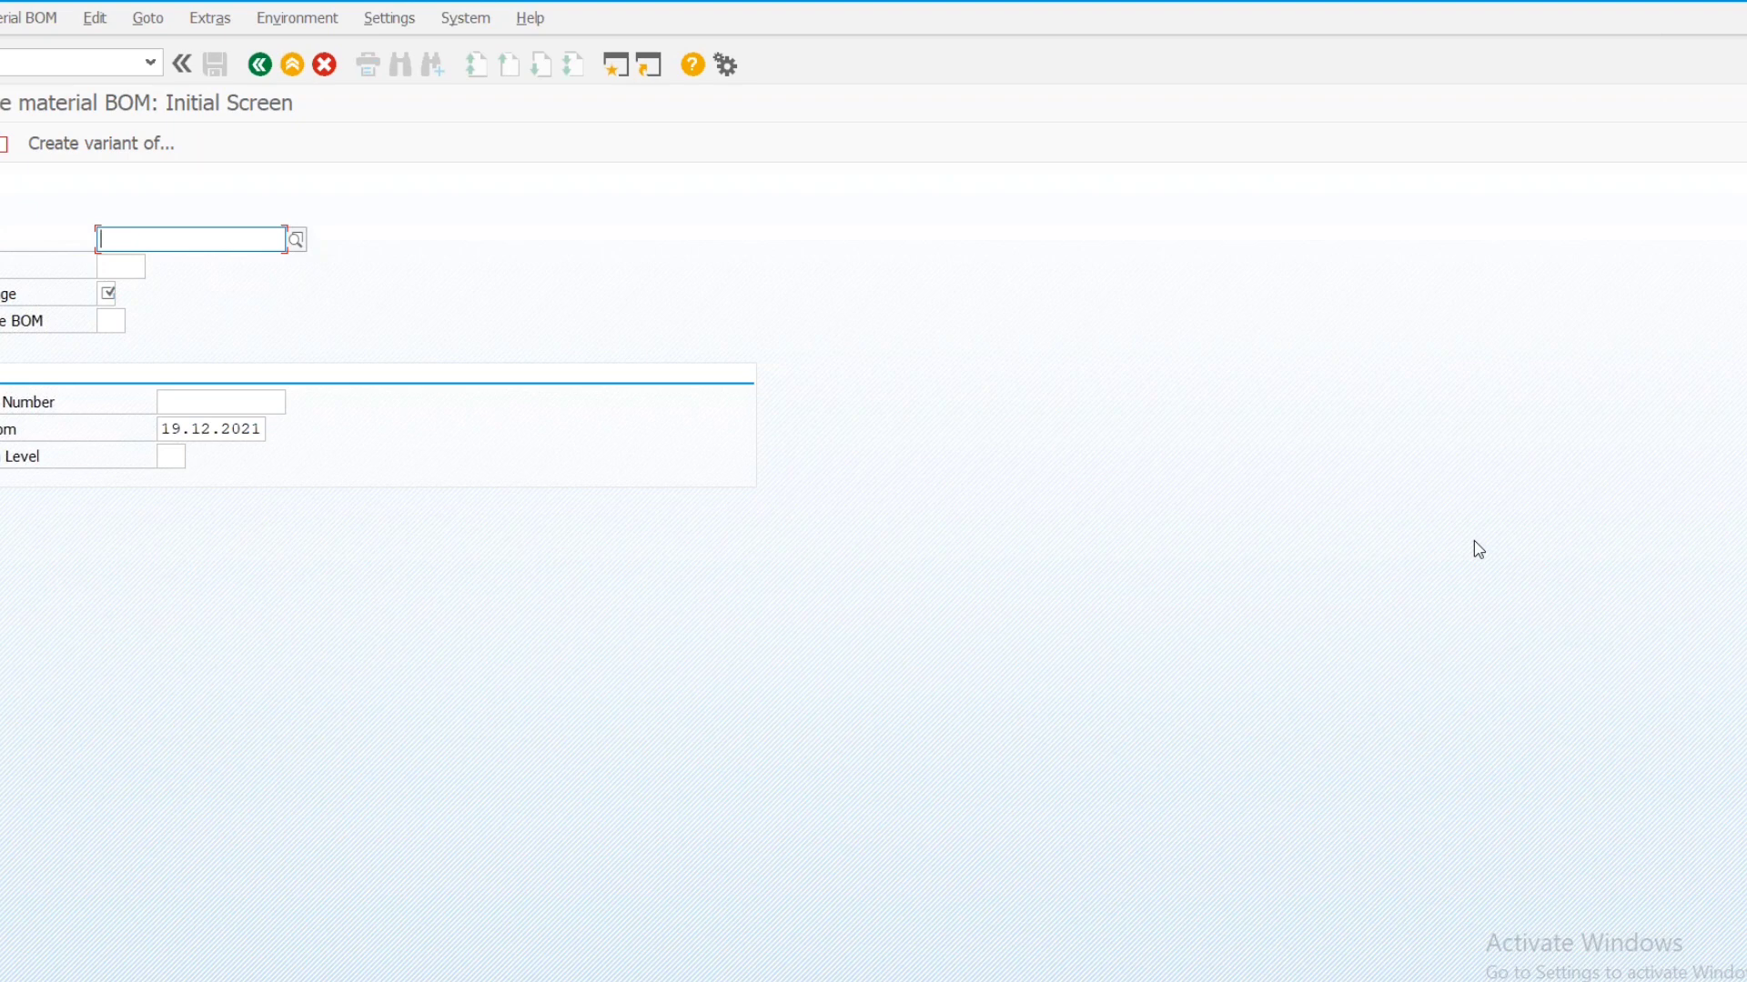
{"action": "key", "text": "alt+Tab"}
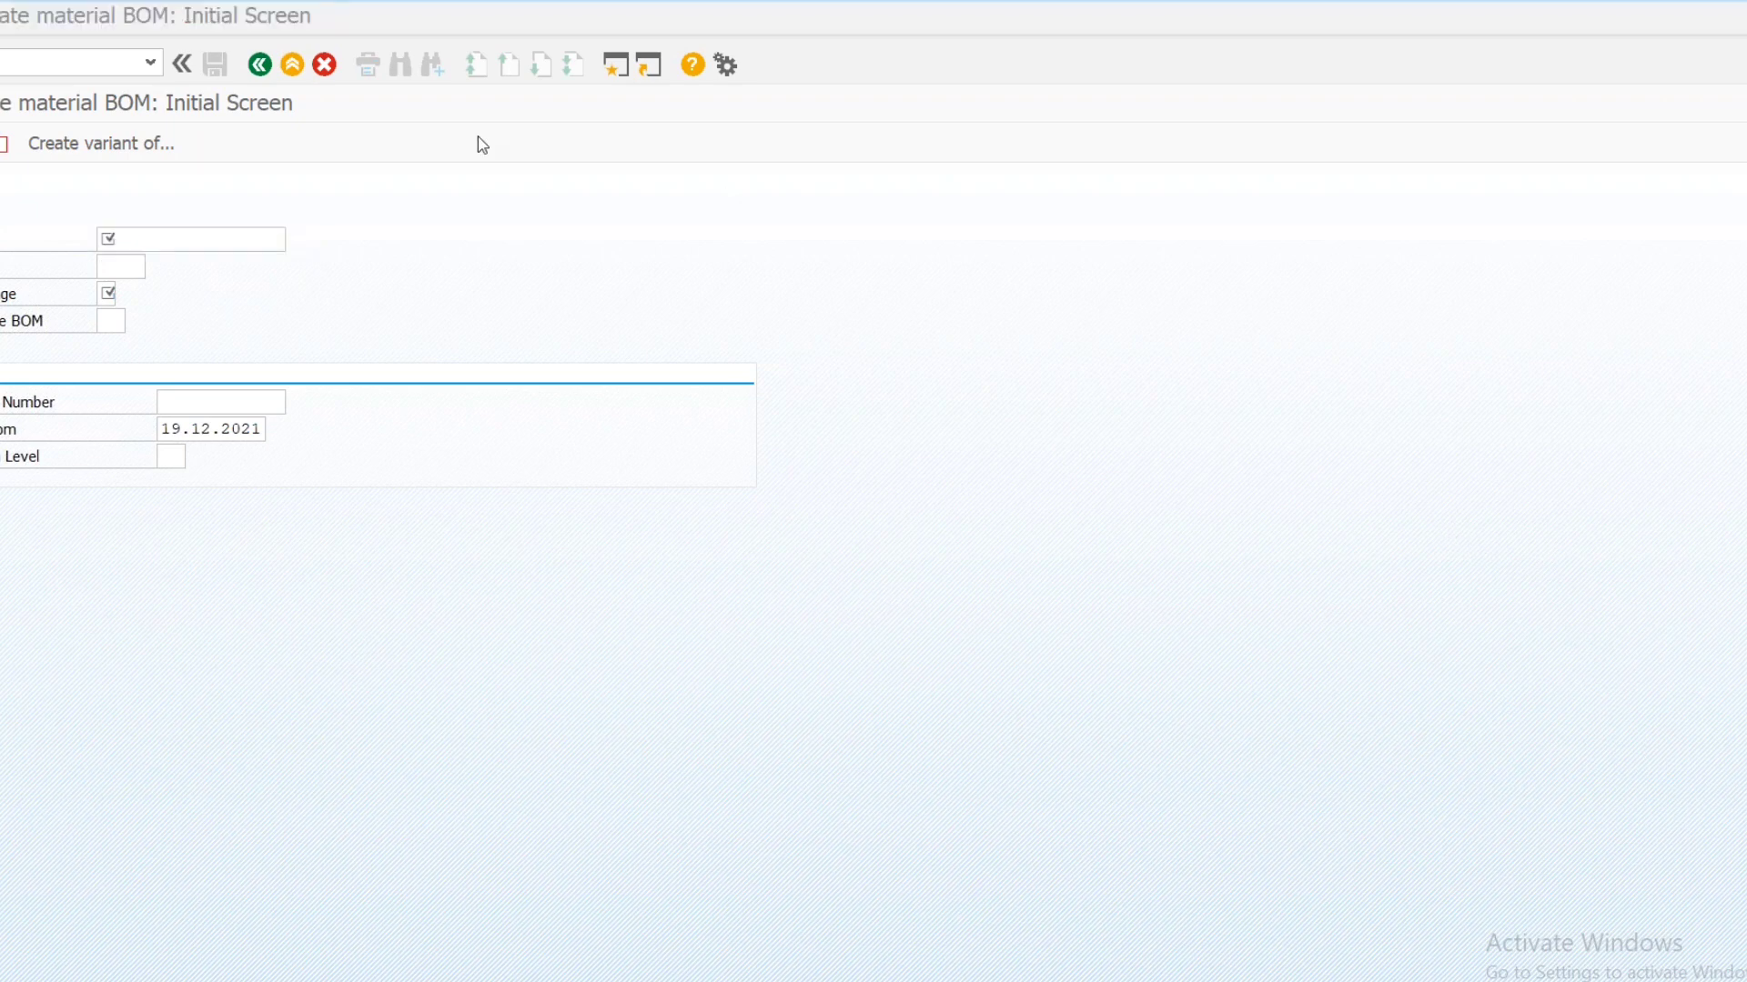
{"action": "left_click", "coordinate": [116, 238]}
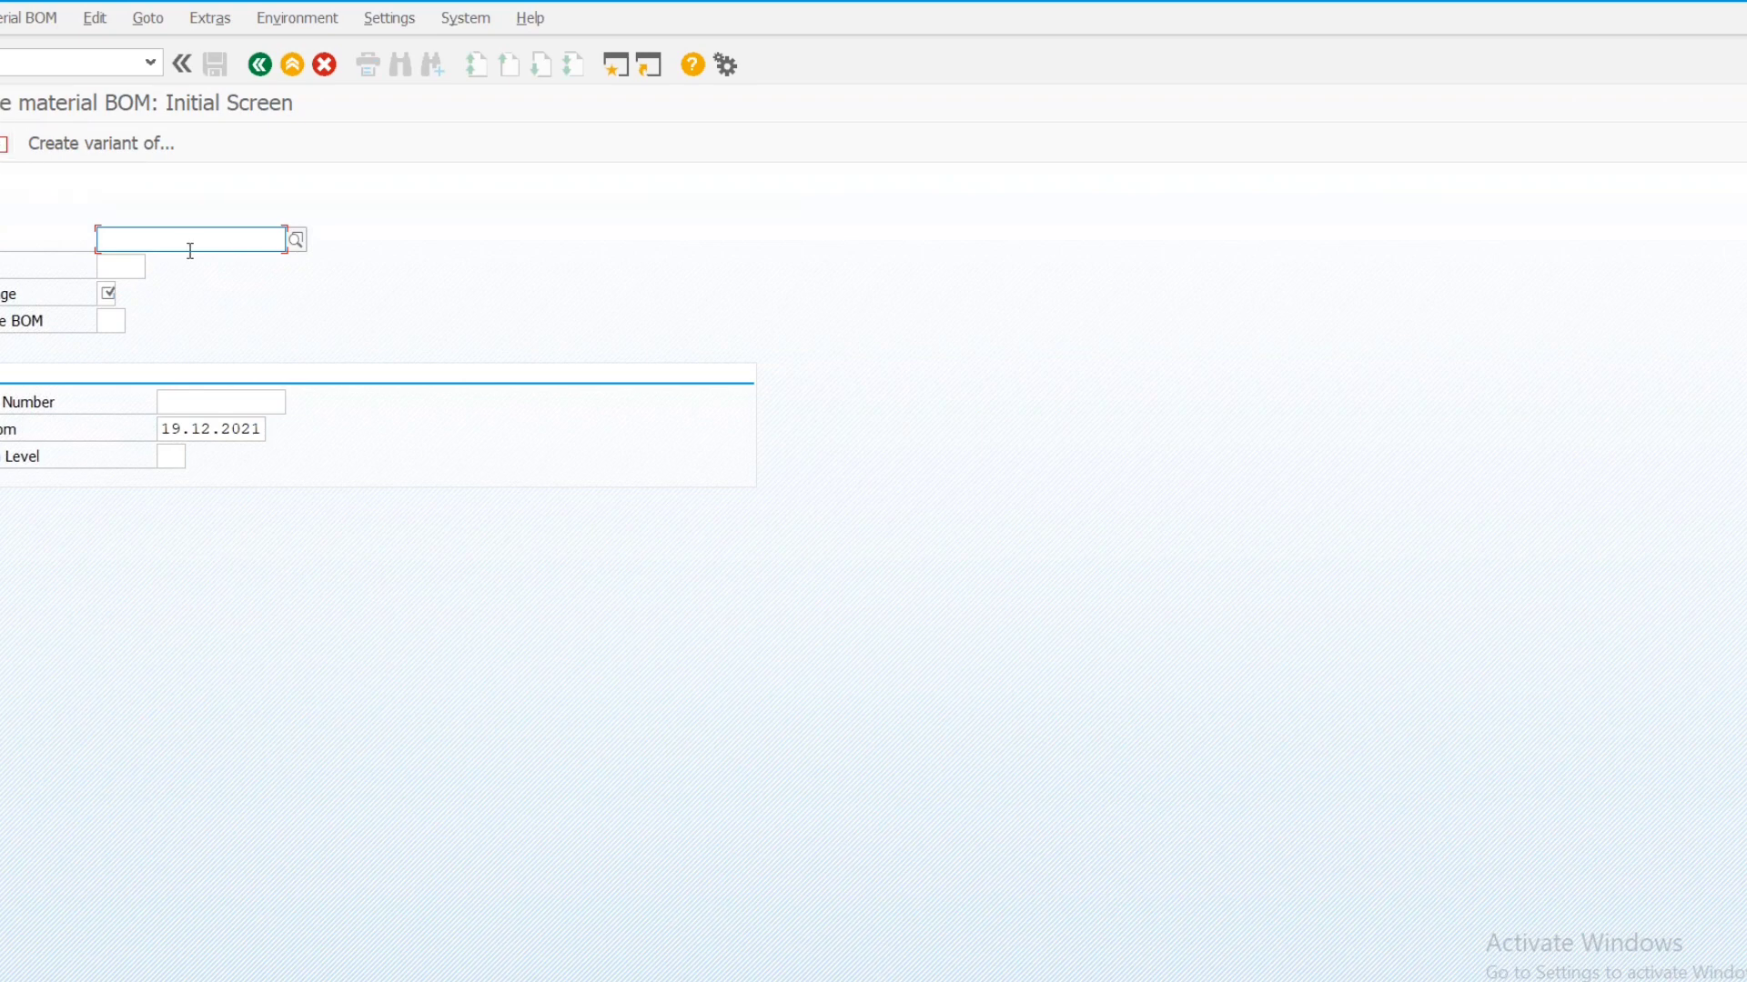
{"action": "left_click", "coordinate": [297, 241]}
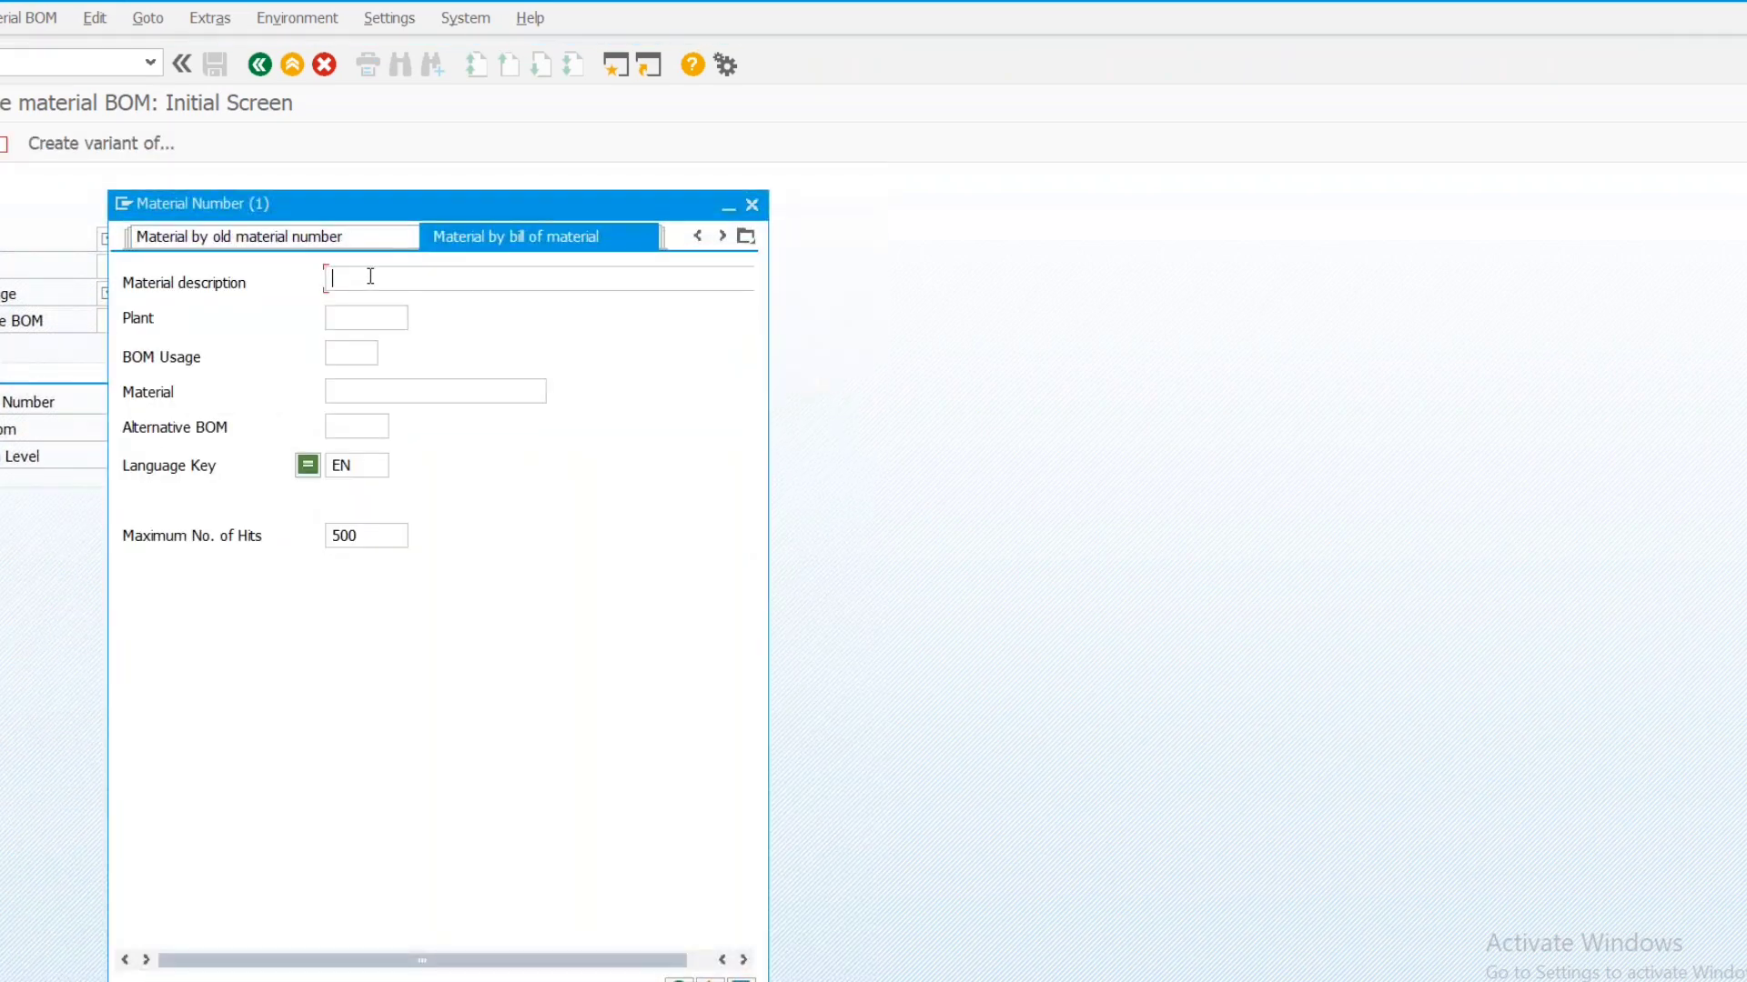
Pick material 3224, 430000-CENTRIFUGAL_PUMP, from the material hit list
{"action": "key", "text": "Return"}
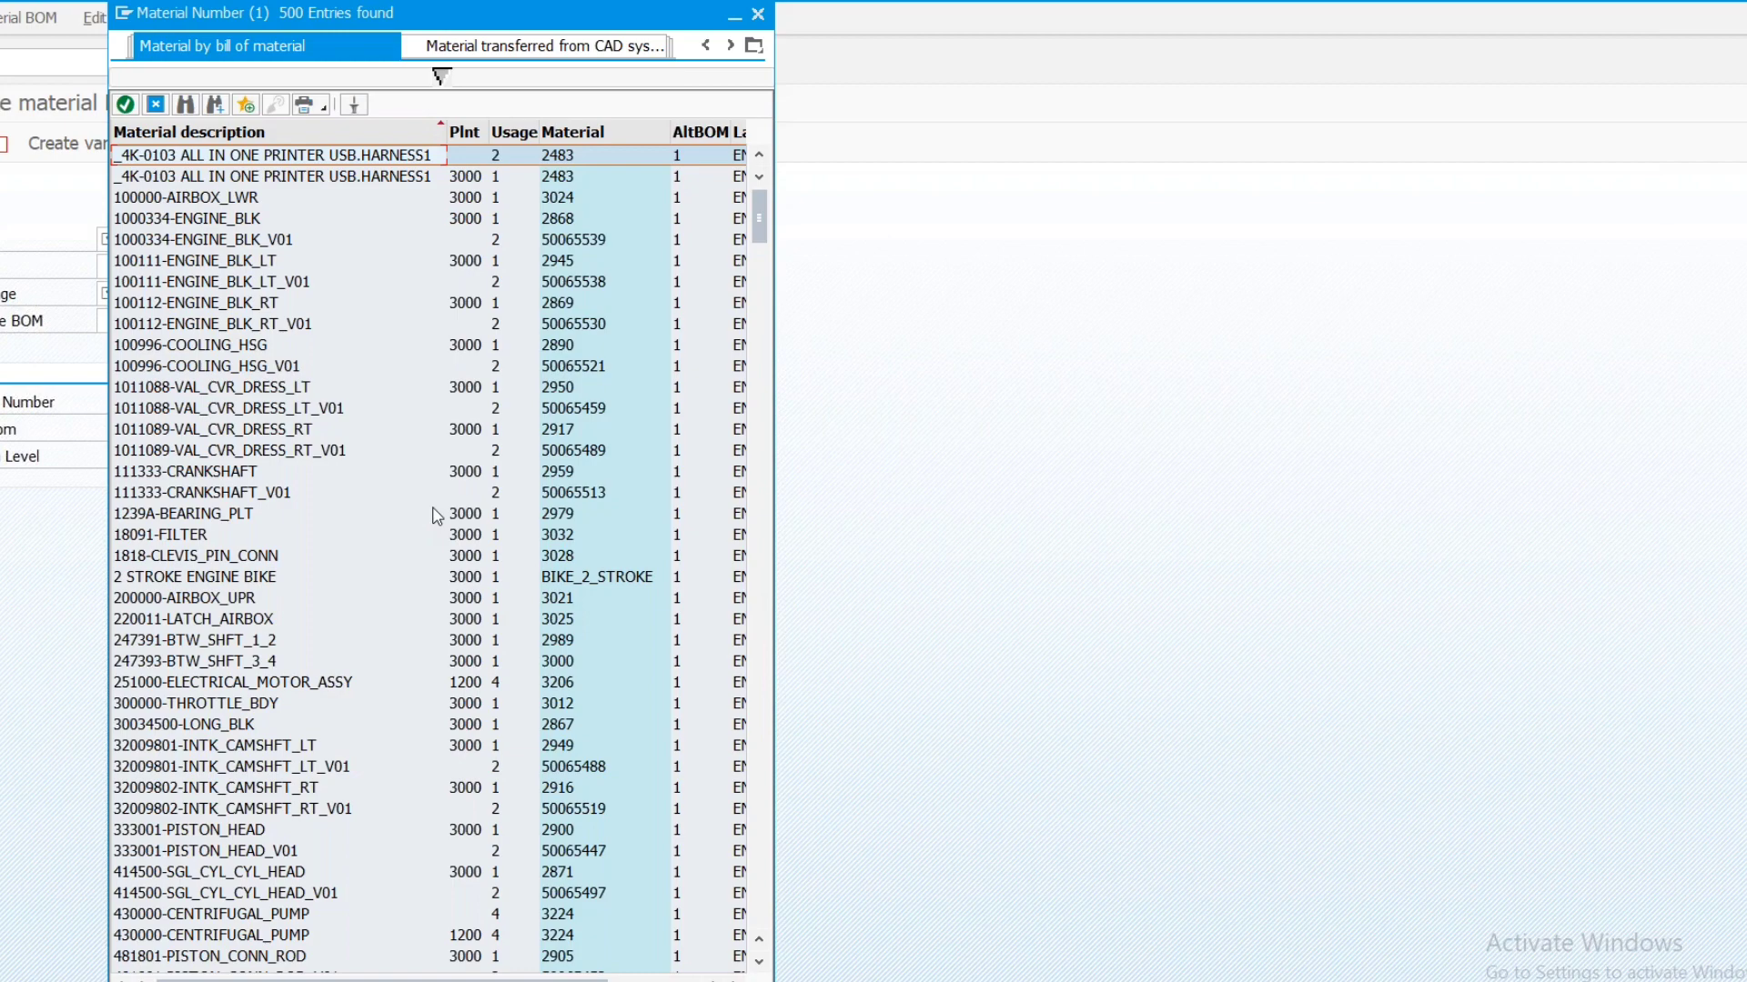
{"action": "scroll", "coordinate": [437, 516], "scroll_direction": "down", "scroll_amount": 2}
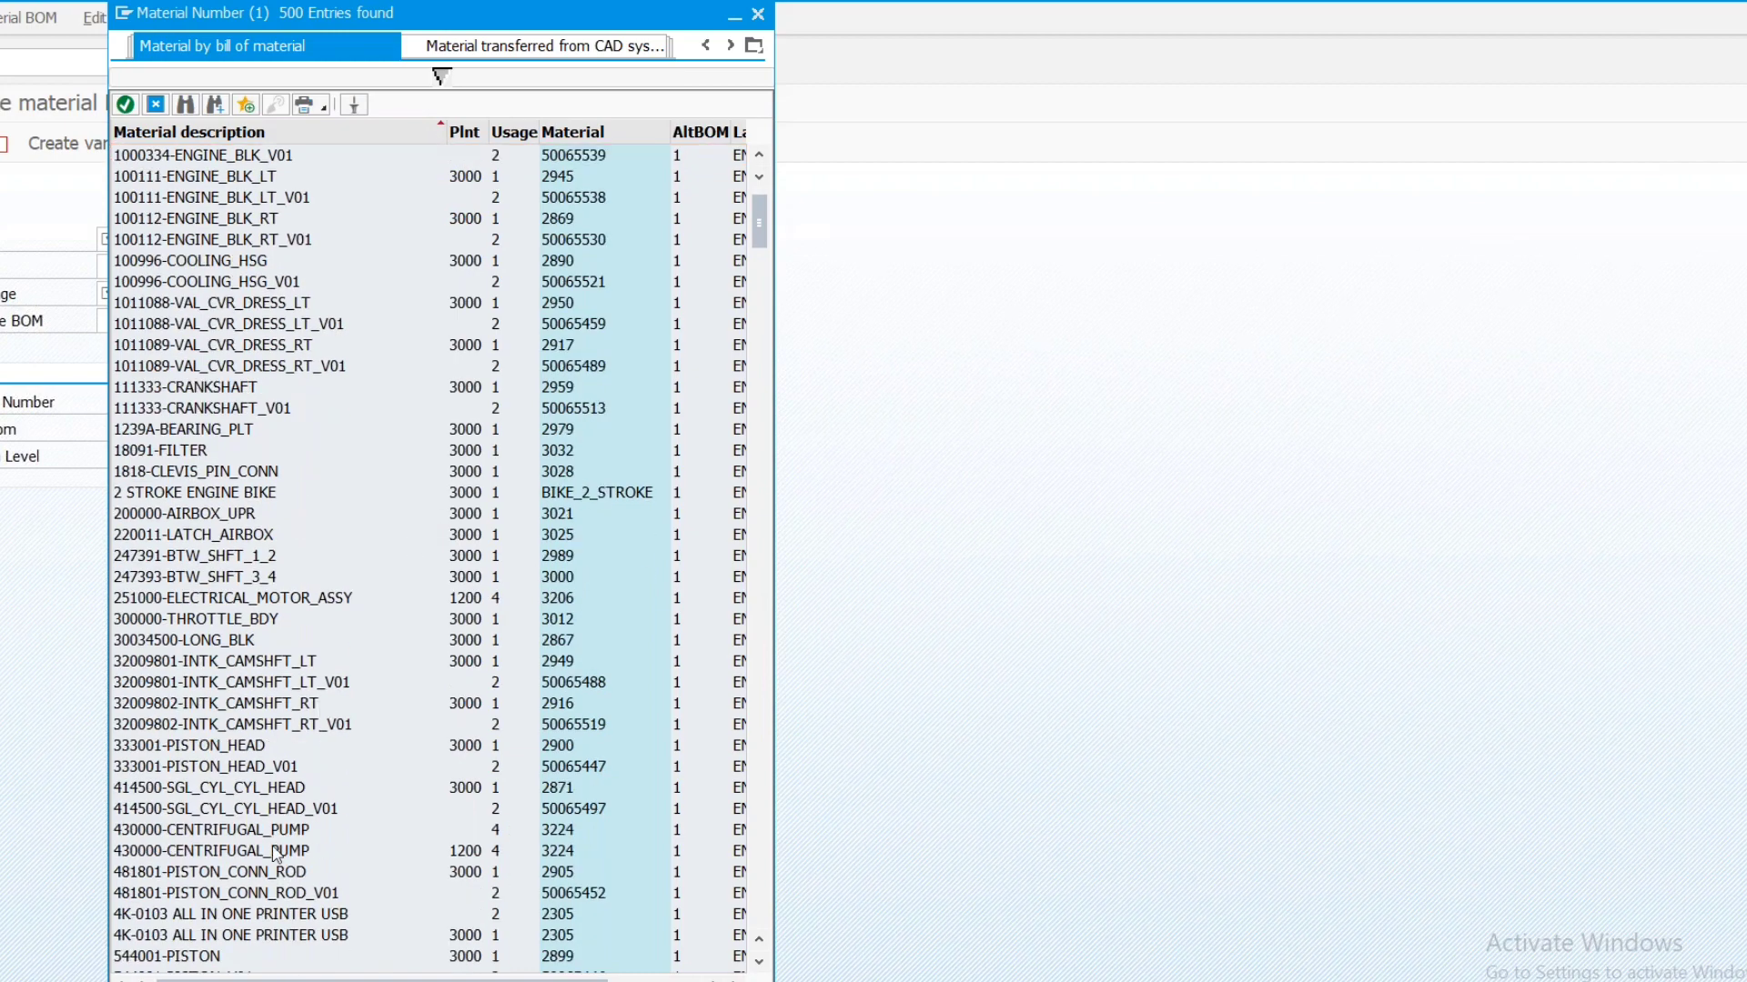
{"action": "left_click", "coordinate": [222, 835]}
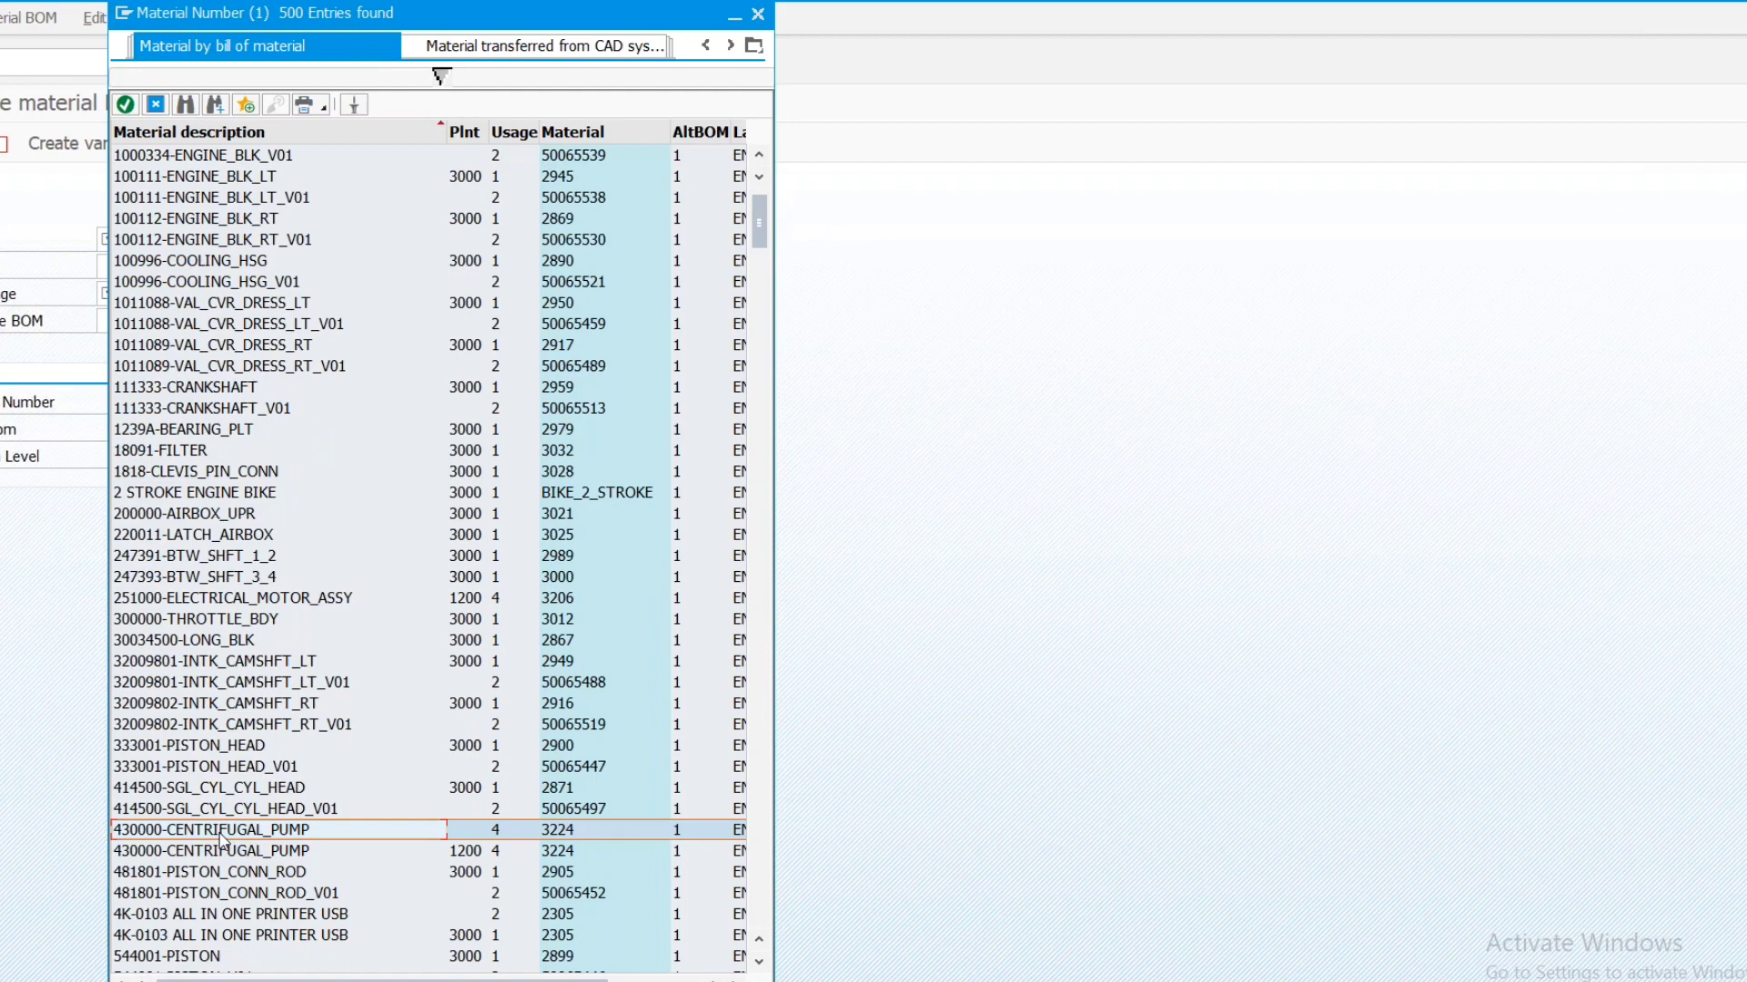
{"action": "double_click", "coordinate": [222, 839]}
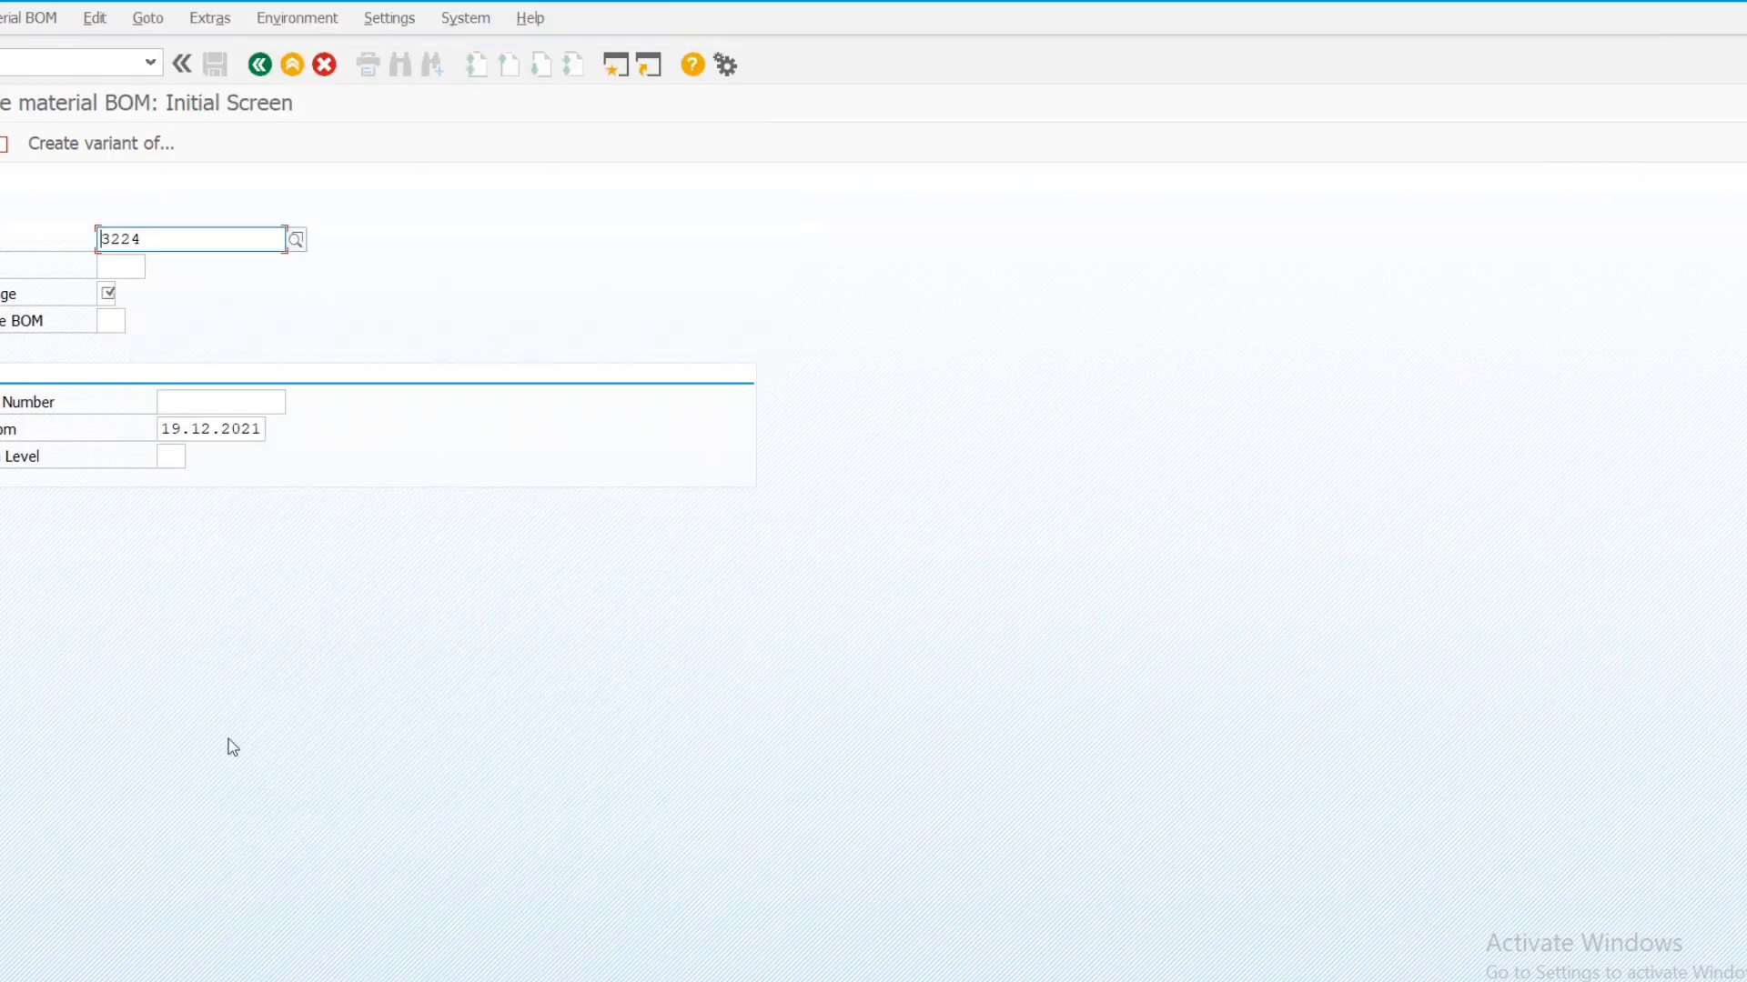
{"action": "left_click", "coordinate": [294, 243]}
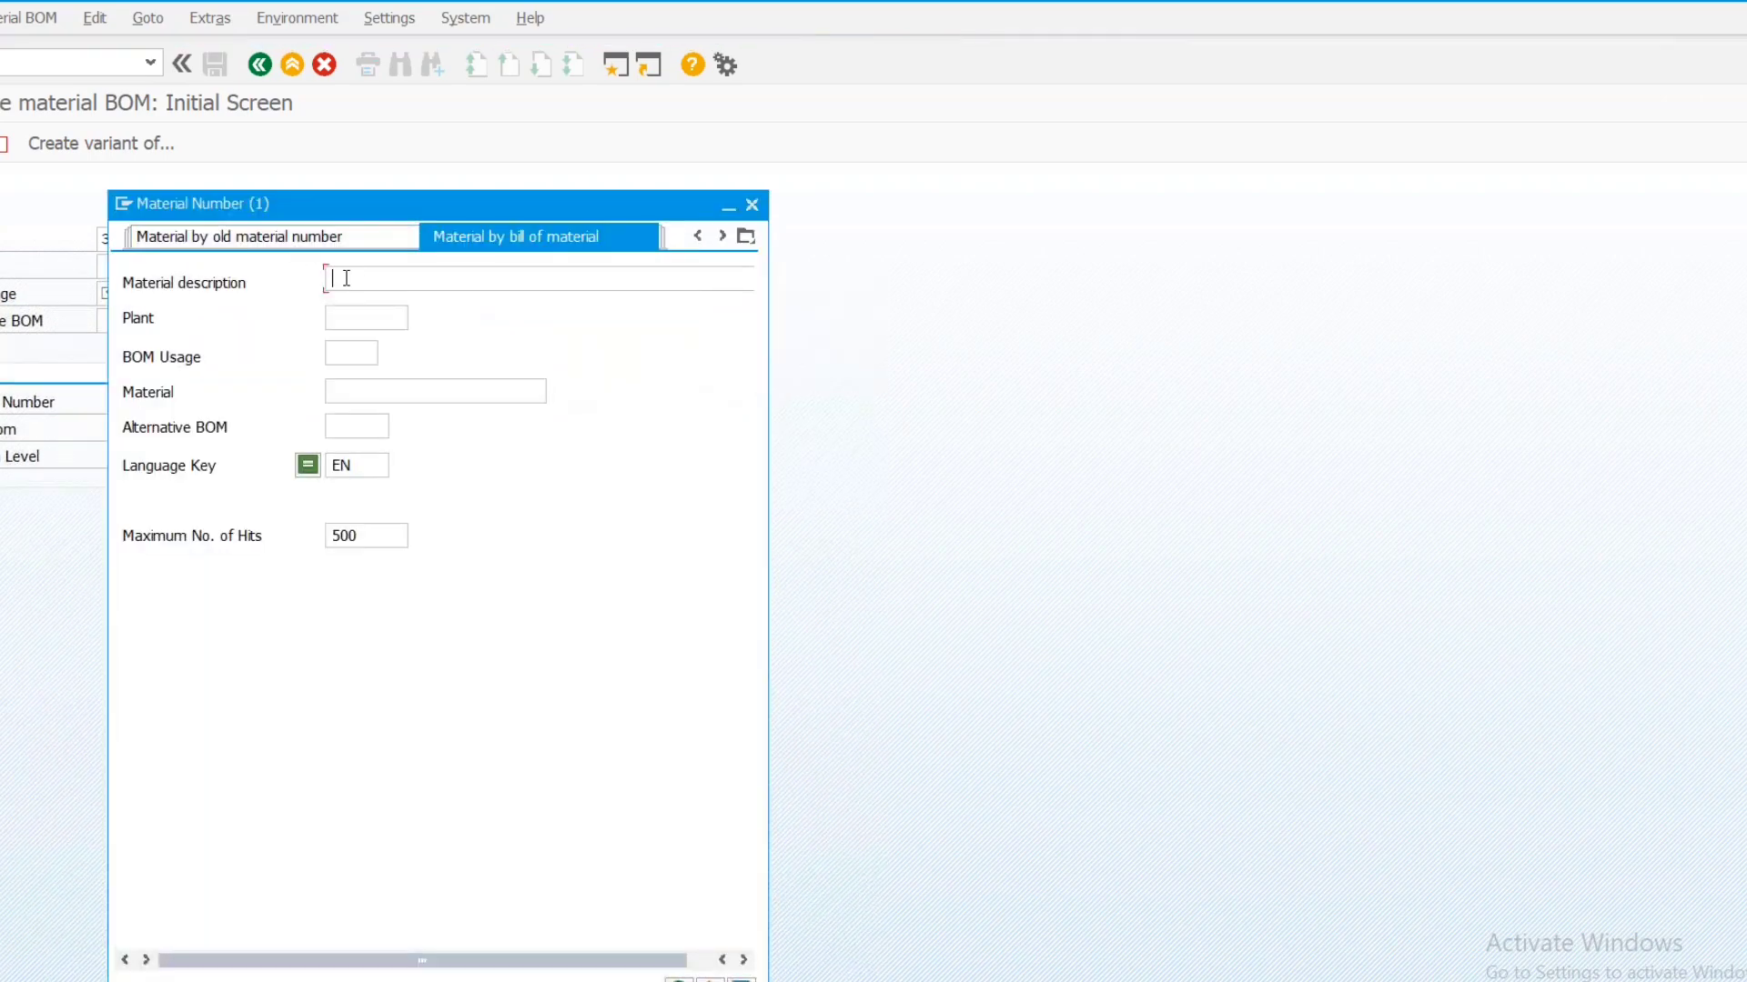
{"action": "key", "text": "Return"}
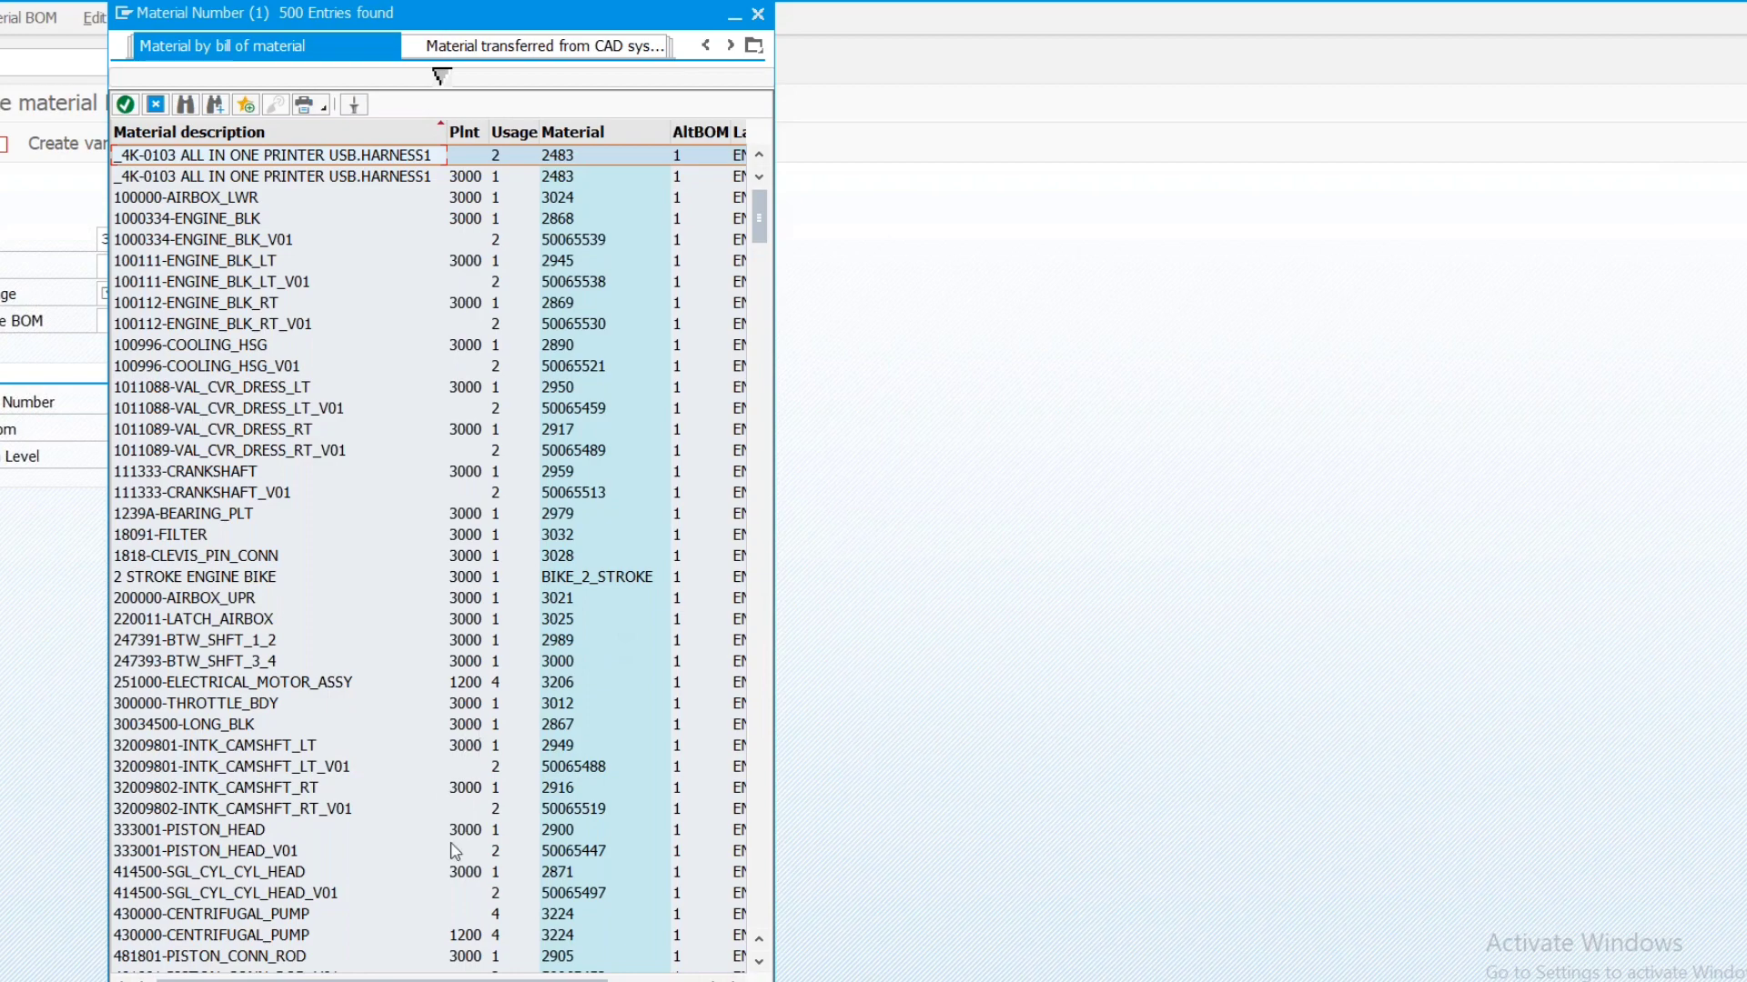
{"action": "left_click", "coordinate": [294, 916]}
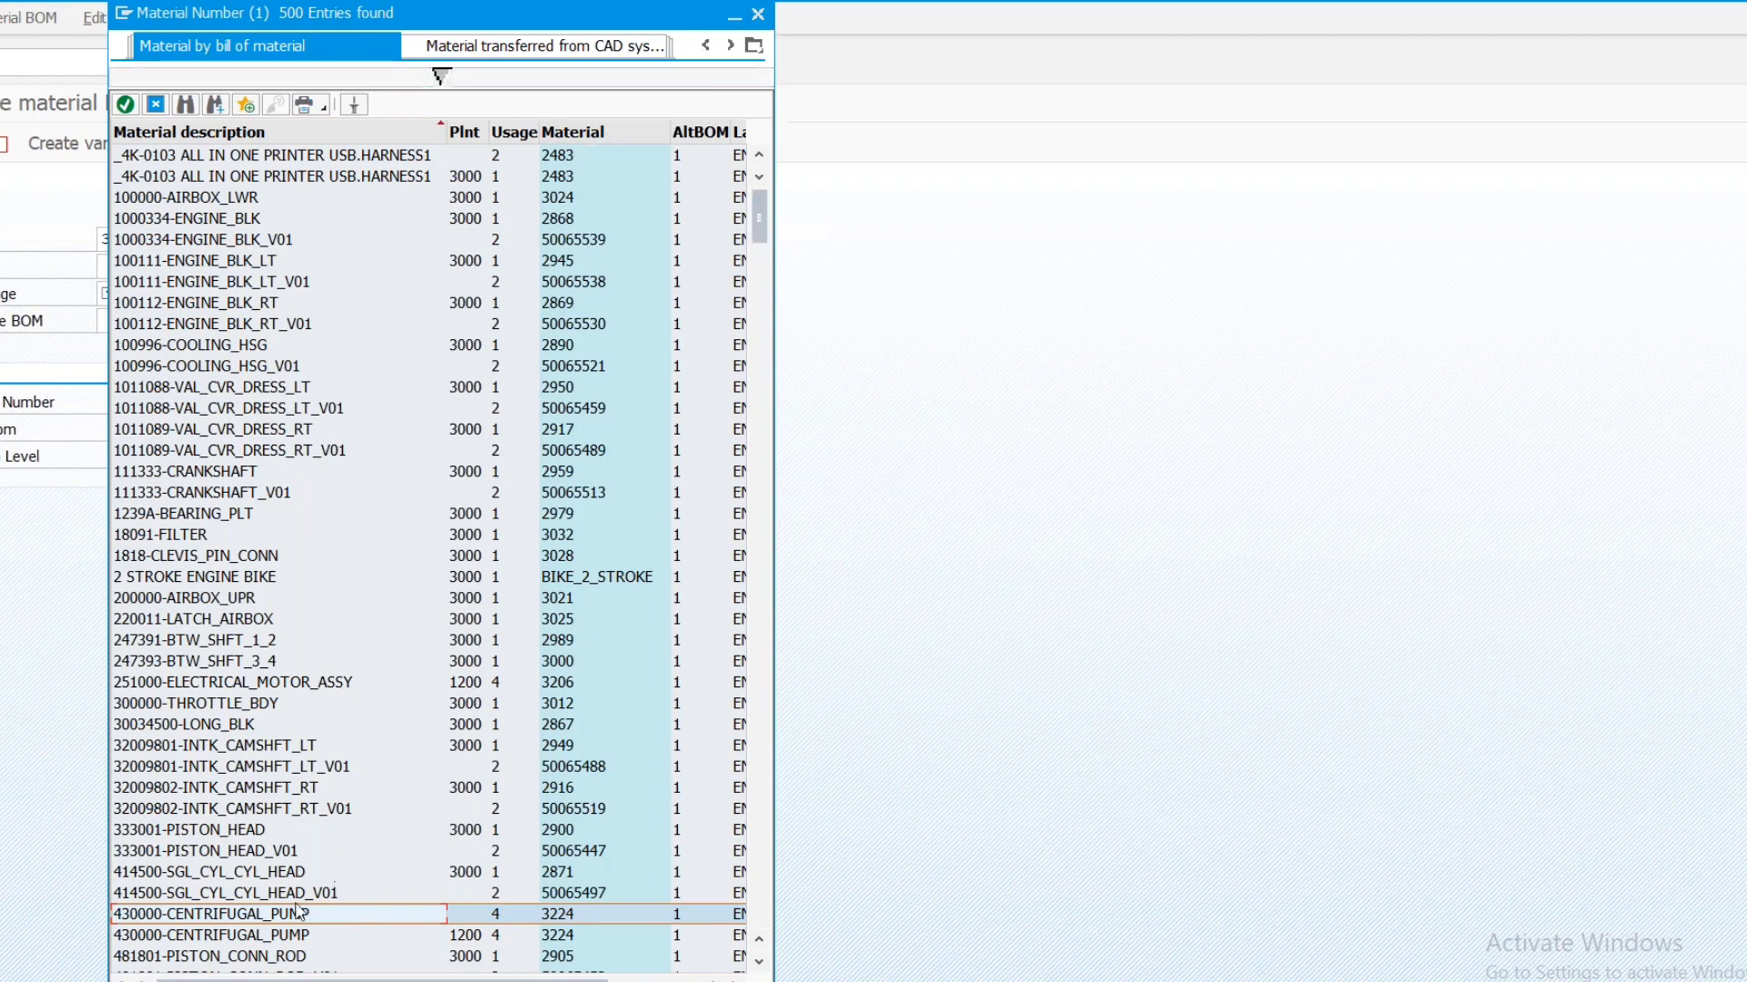
{"action": "left_click", "coordinate": [261, 937]}
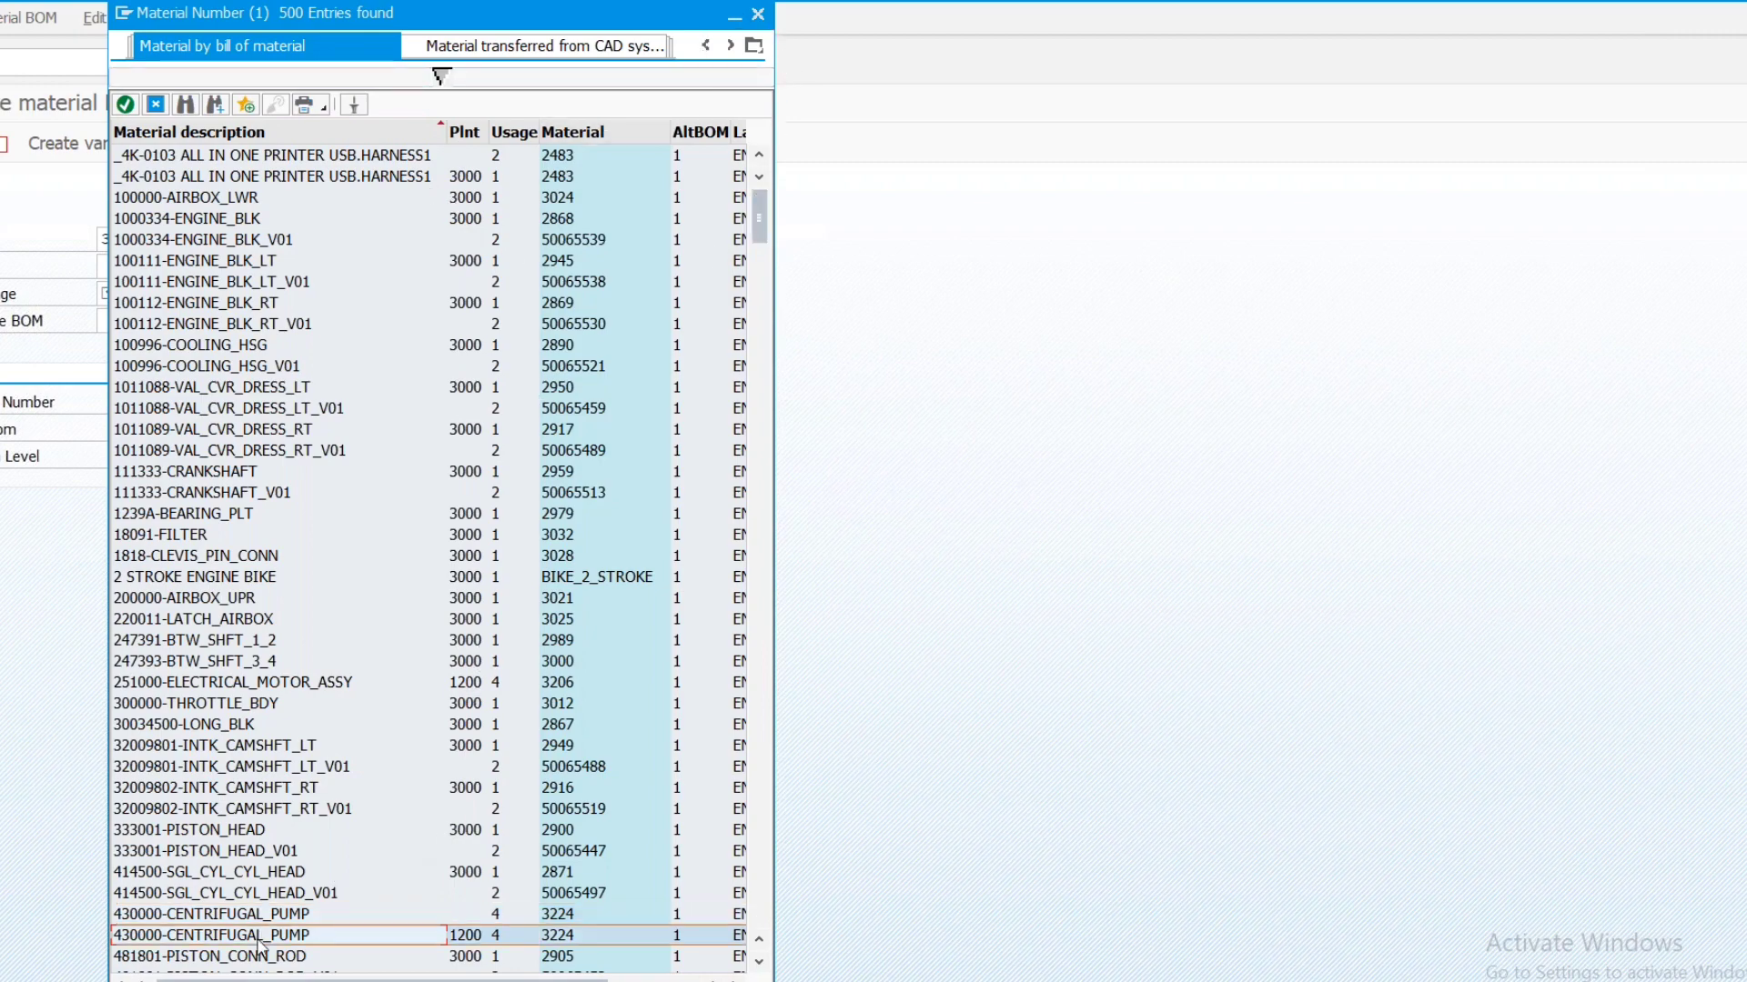
{"action": "double_click", "coordinate": [261, 937]}
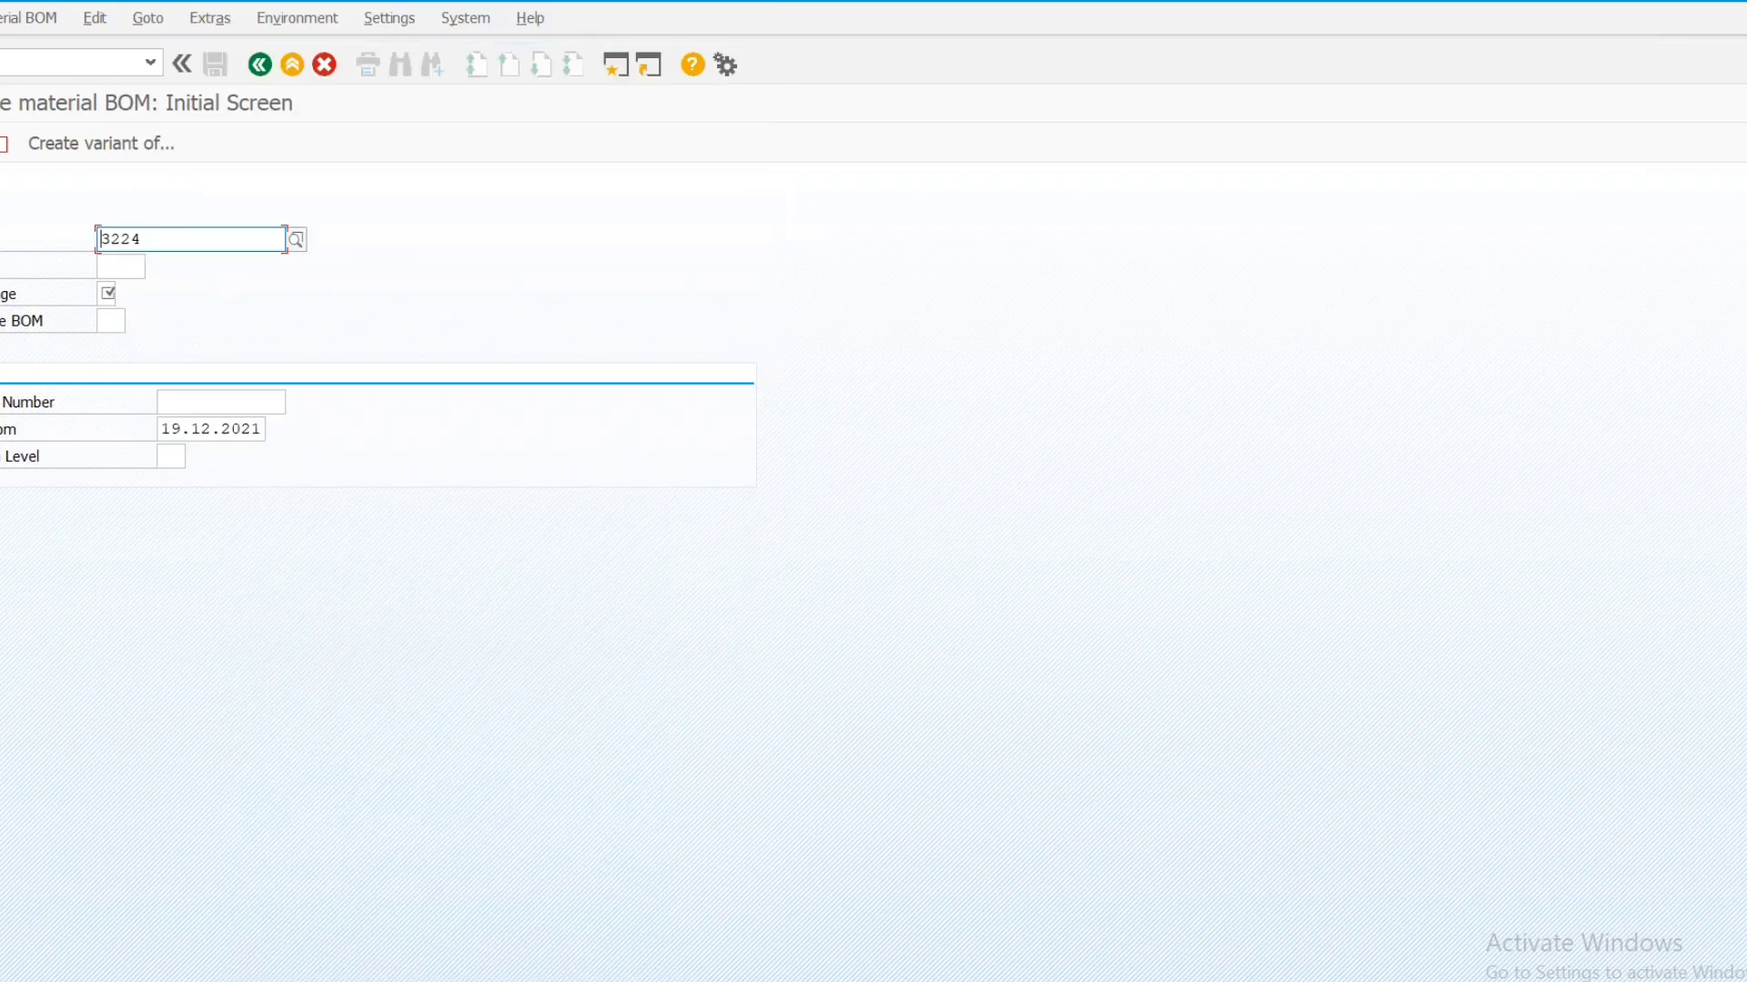
Enter plant 1200 Dresden on the BOM initial screen
{"action": "left_click", "coordinate": [122, 266]}
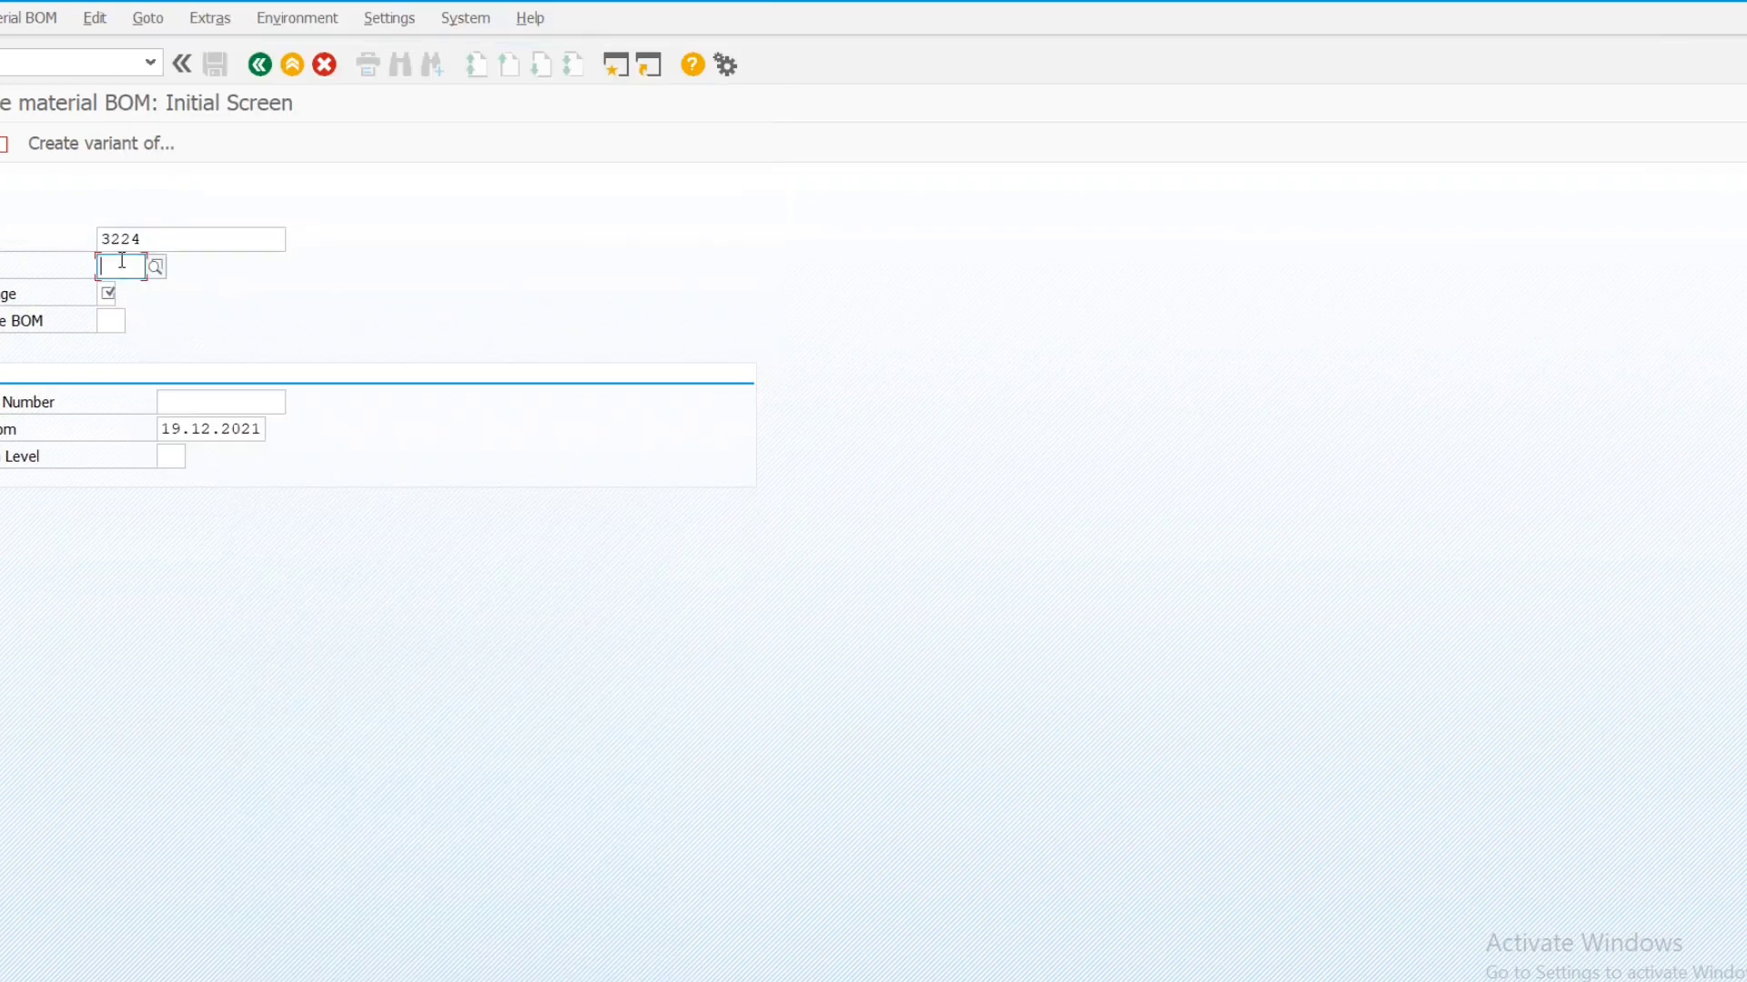
{"action": "type", "text": "1200"}
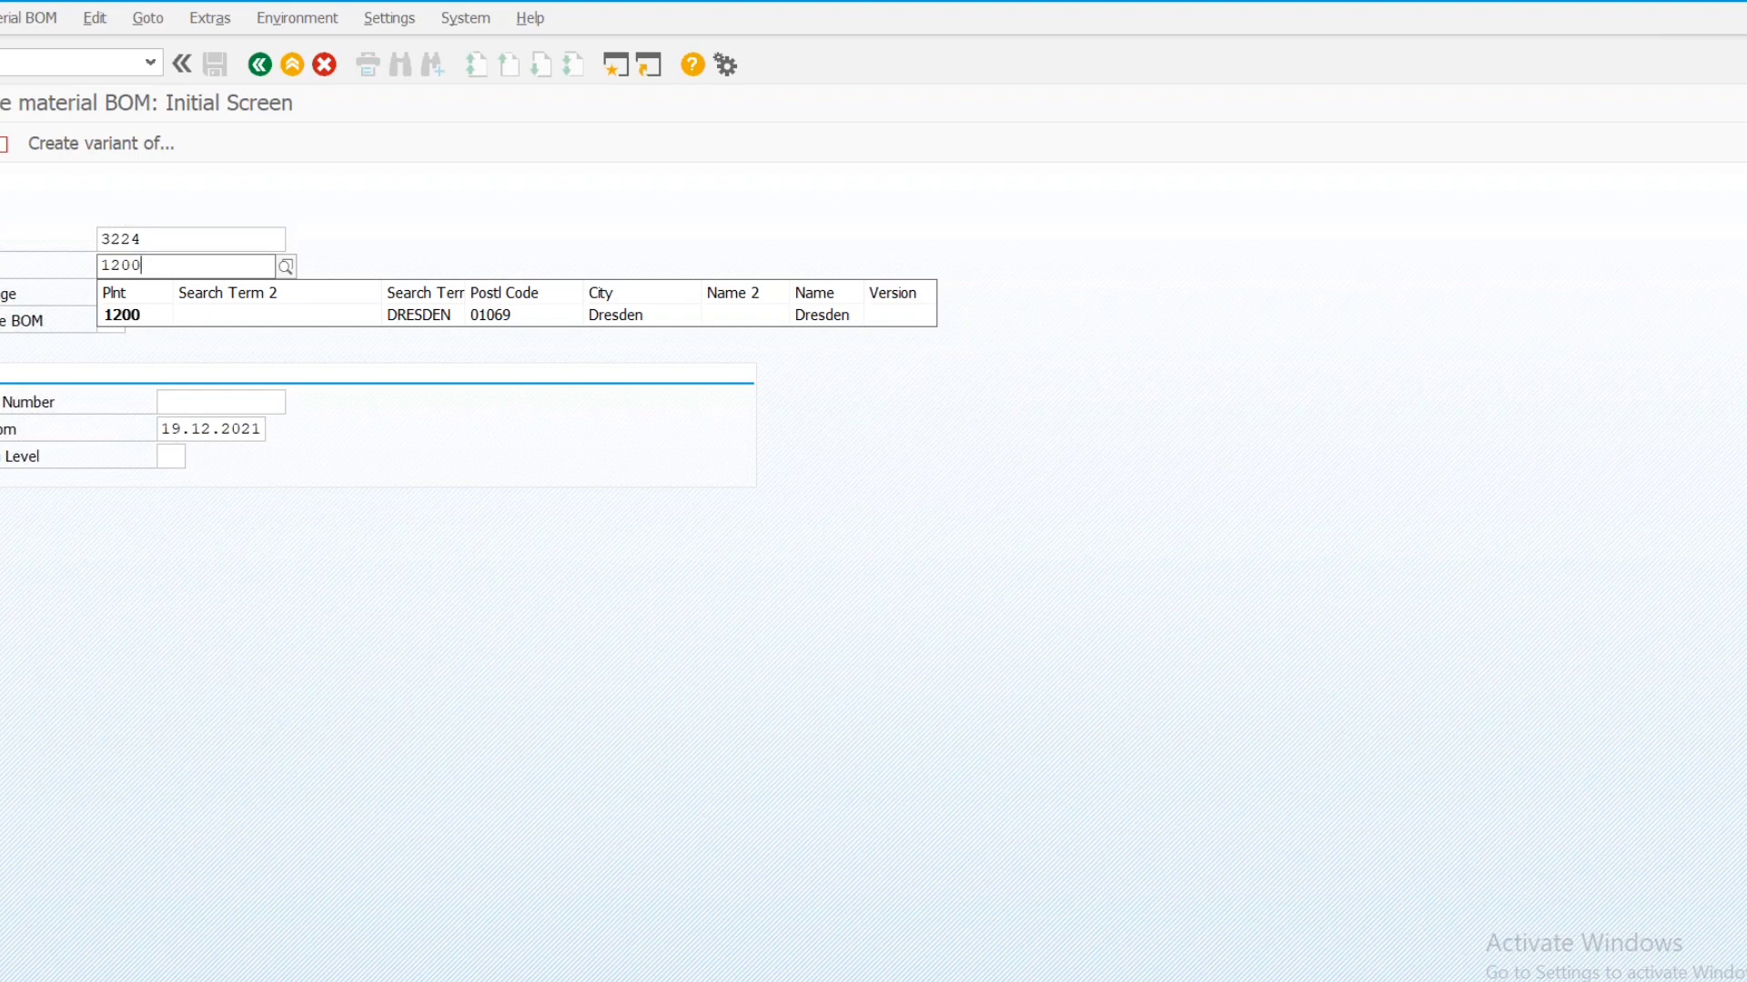
{"action": "left_click", "coordinate": [128, 318]}
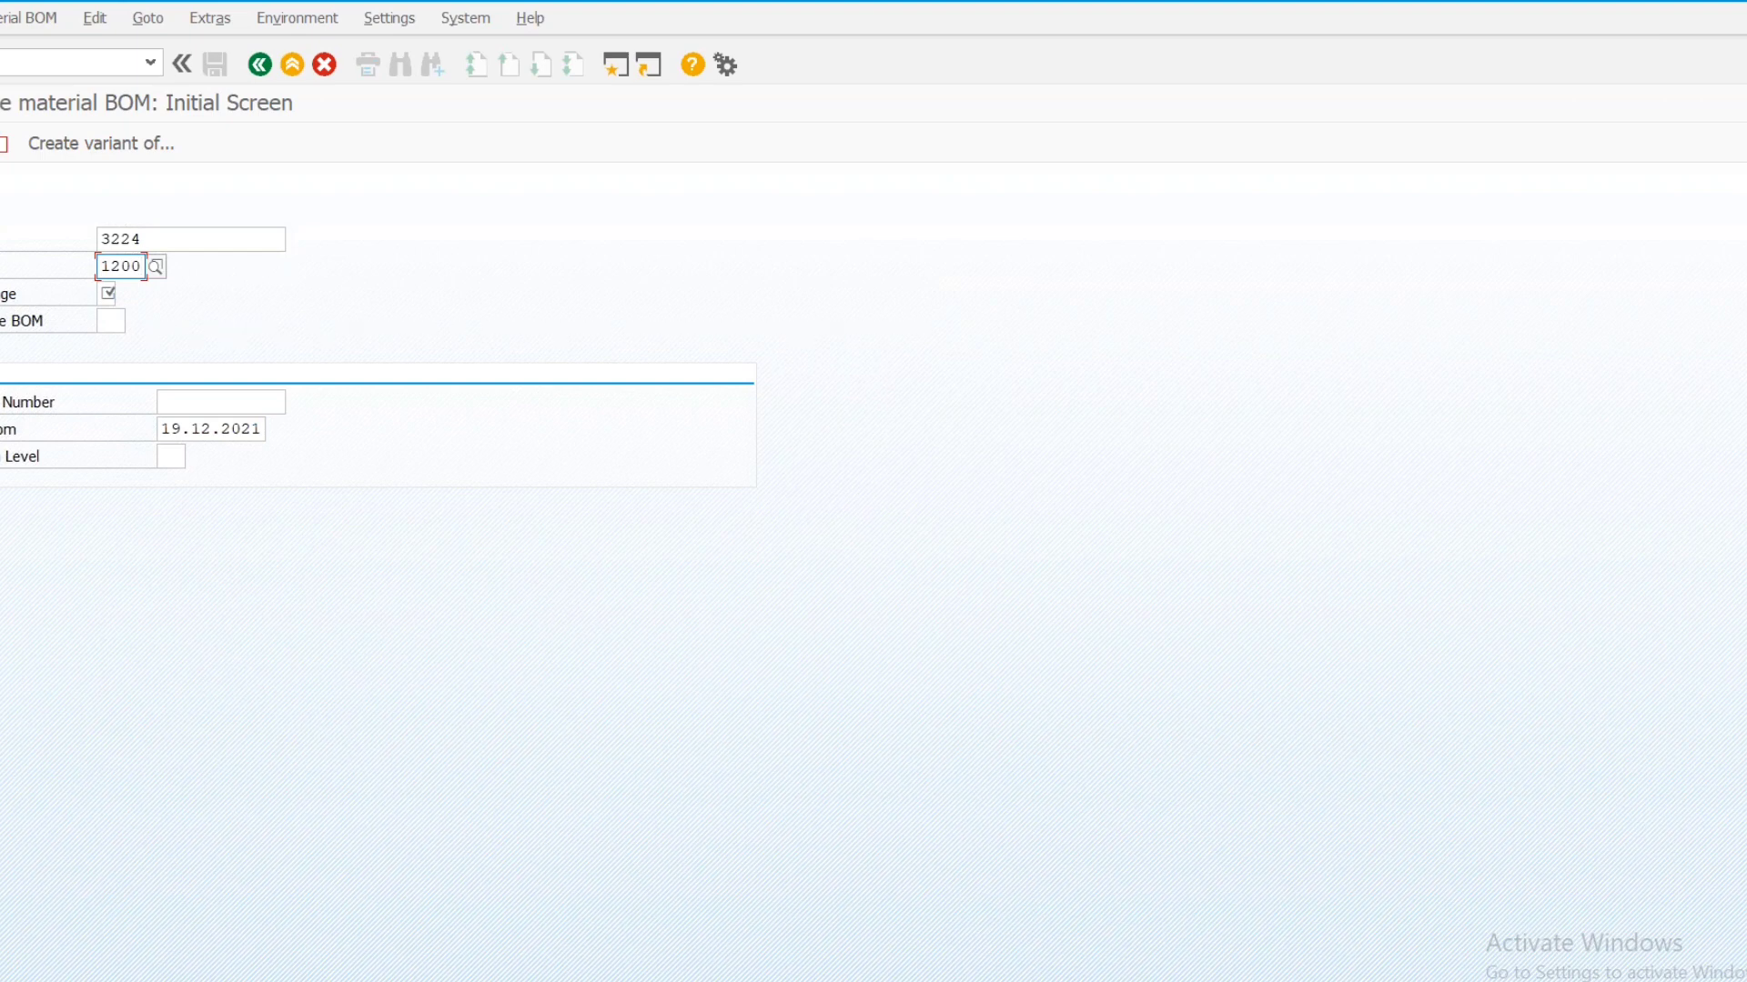
{"action": "left_click", "coordinate": [116, 322]}
Choose BOM usage 2, Engineering/design, from the usage value list
{"action": "left_click", "coordinate": [106, 294]}
{"action": "left_click", "coordinate": [107, 293]}
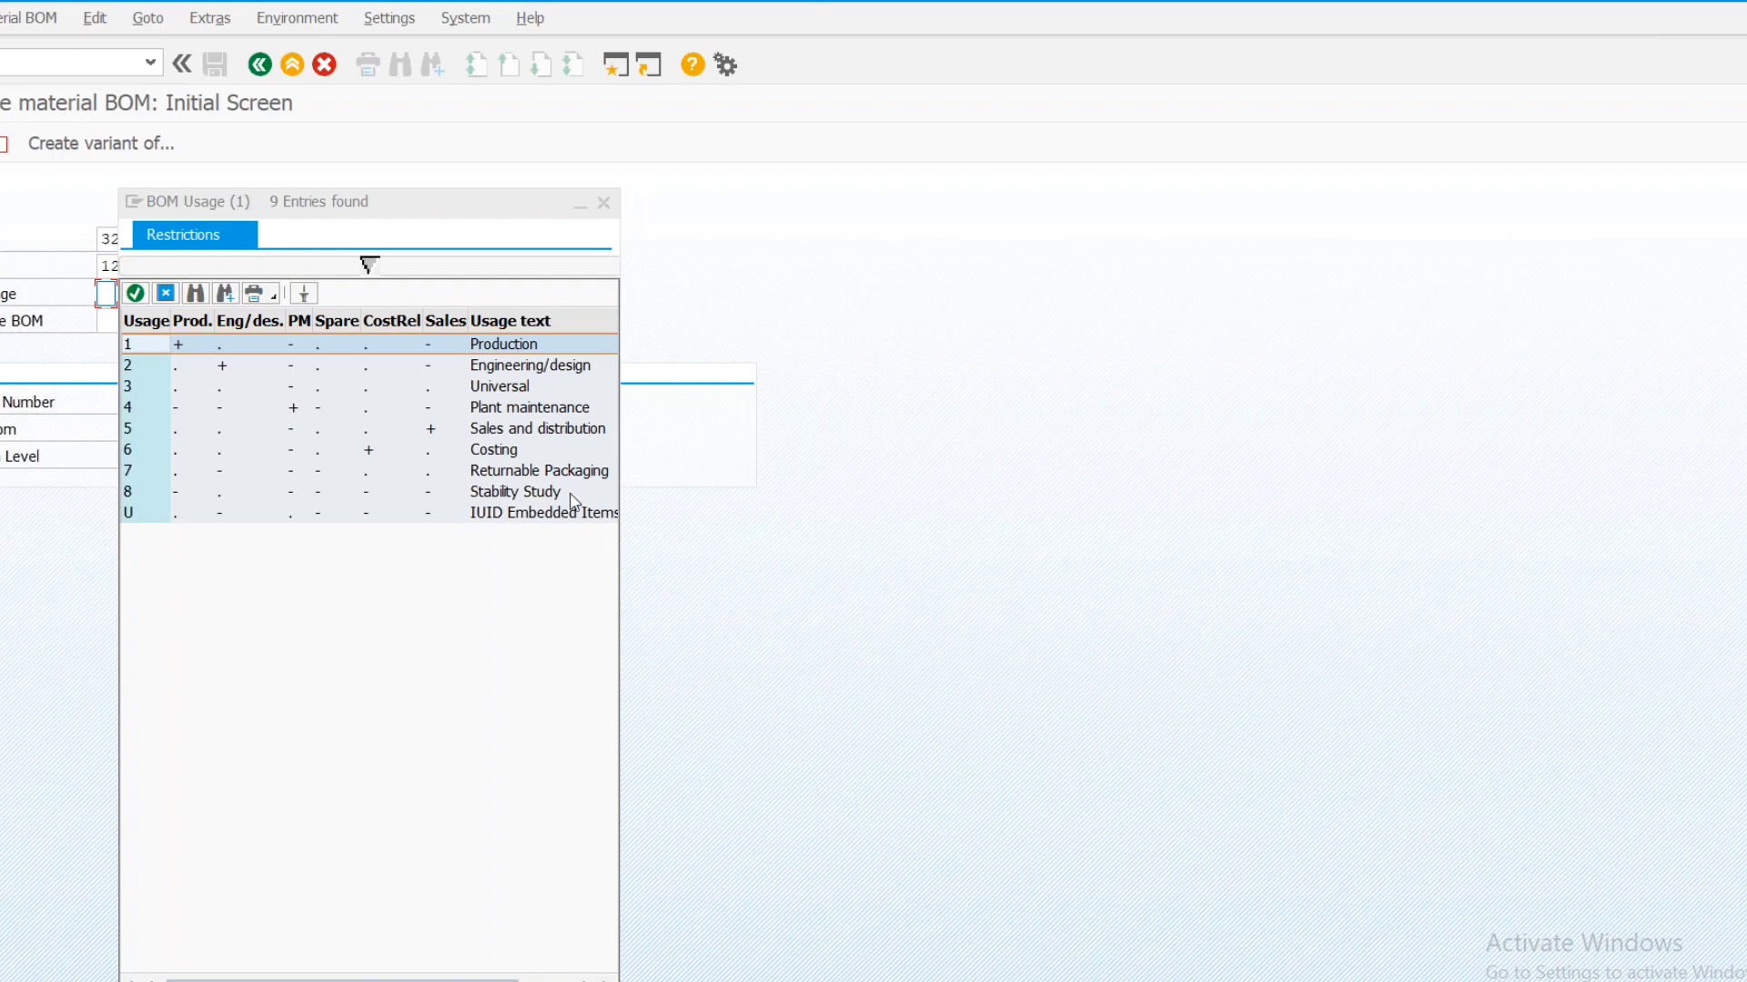
{"action": "left_click_drag", "start_coordinate": [421, 205], "coordinate": [863, 187]}
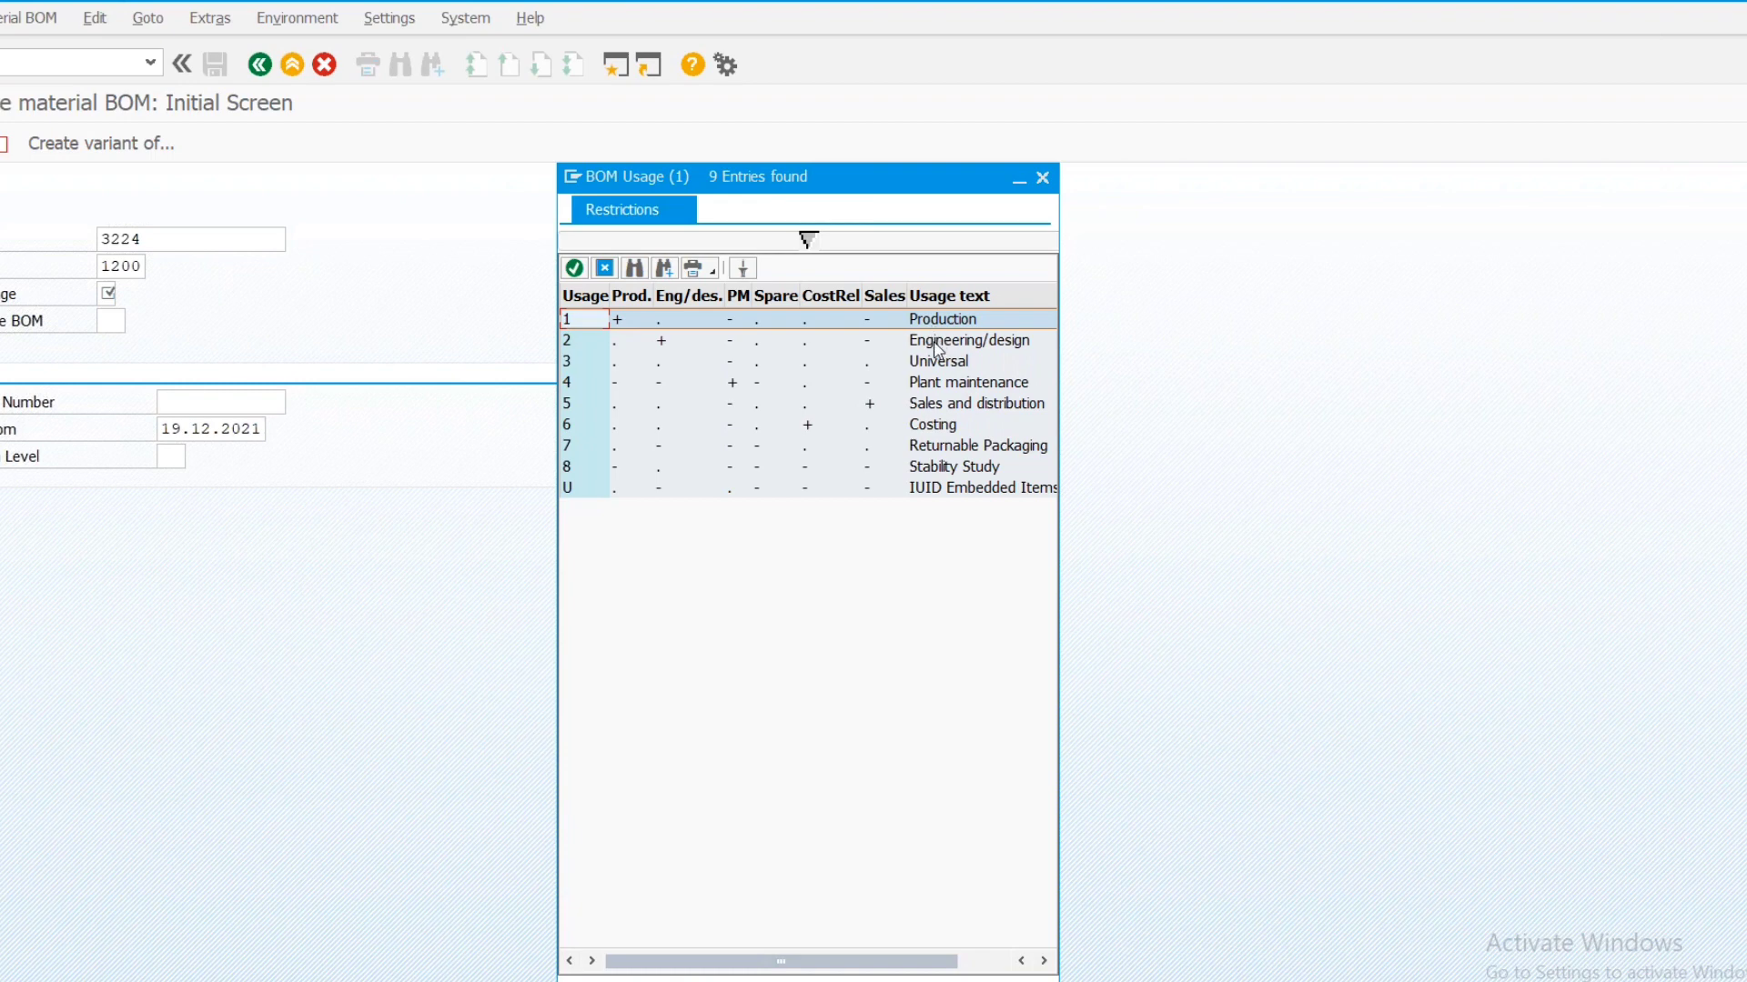
{"action": "left_click", "coordinate": [937, 348]}
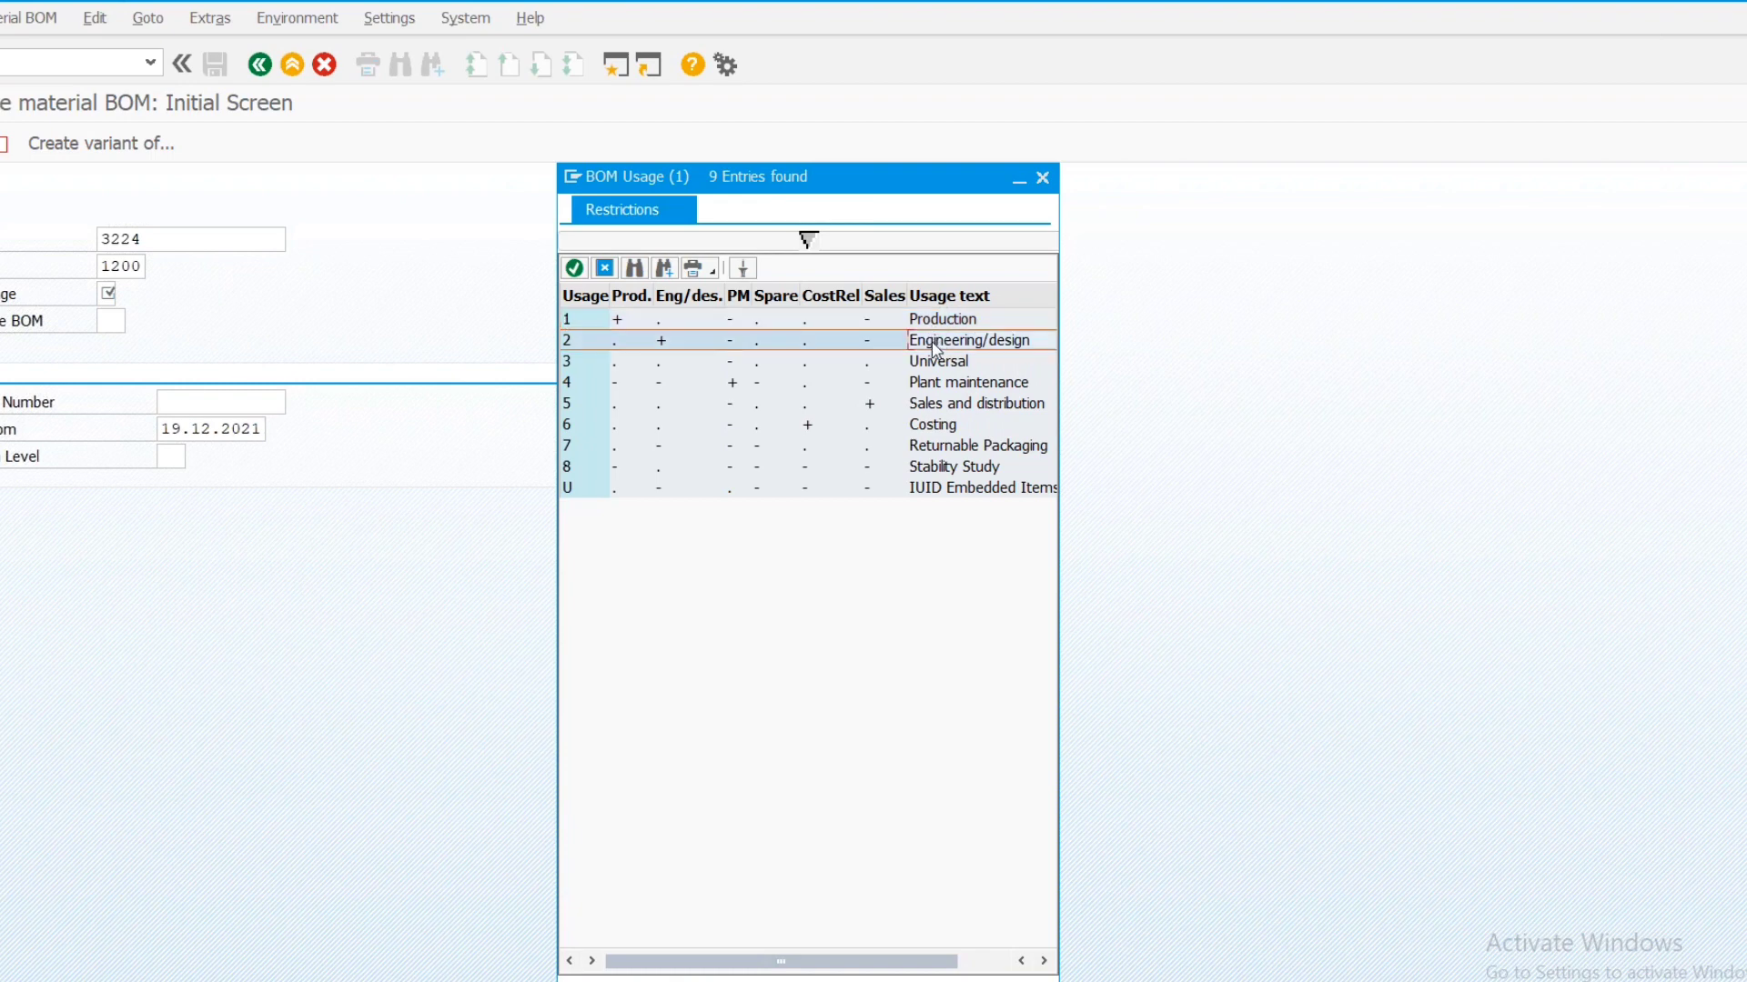
{"action": "double_click", "coordinate": [937, 349]}
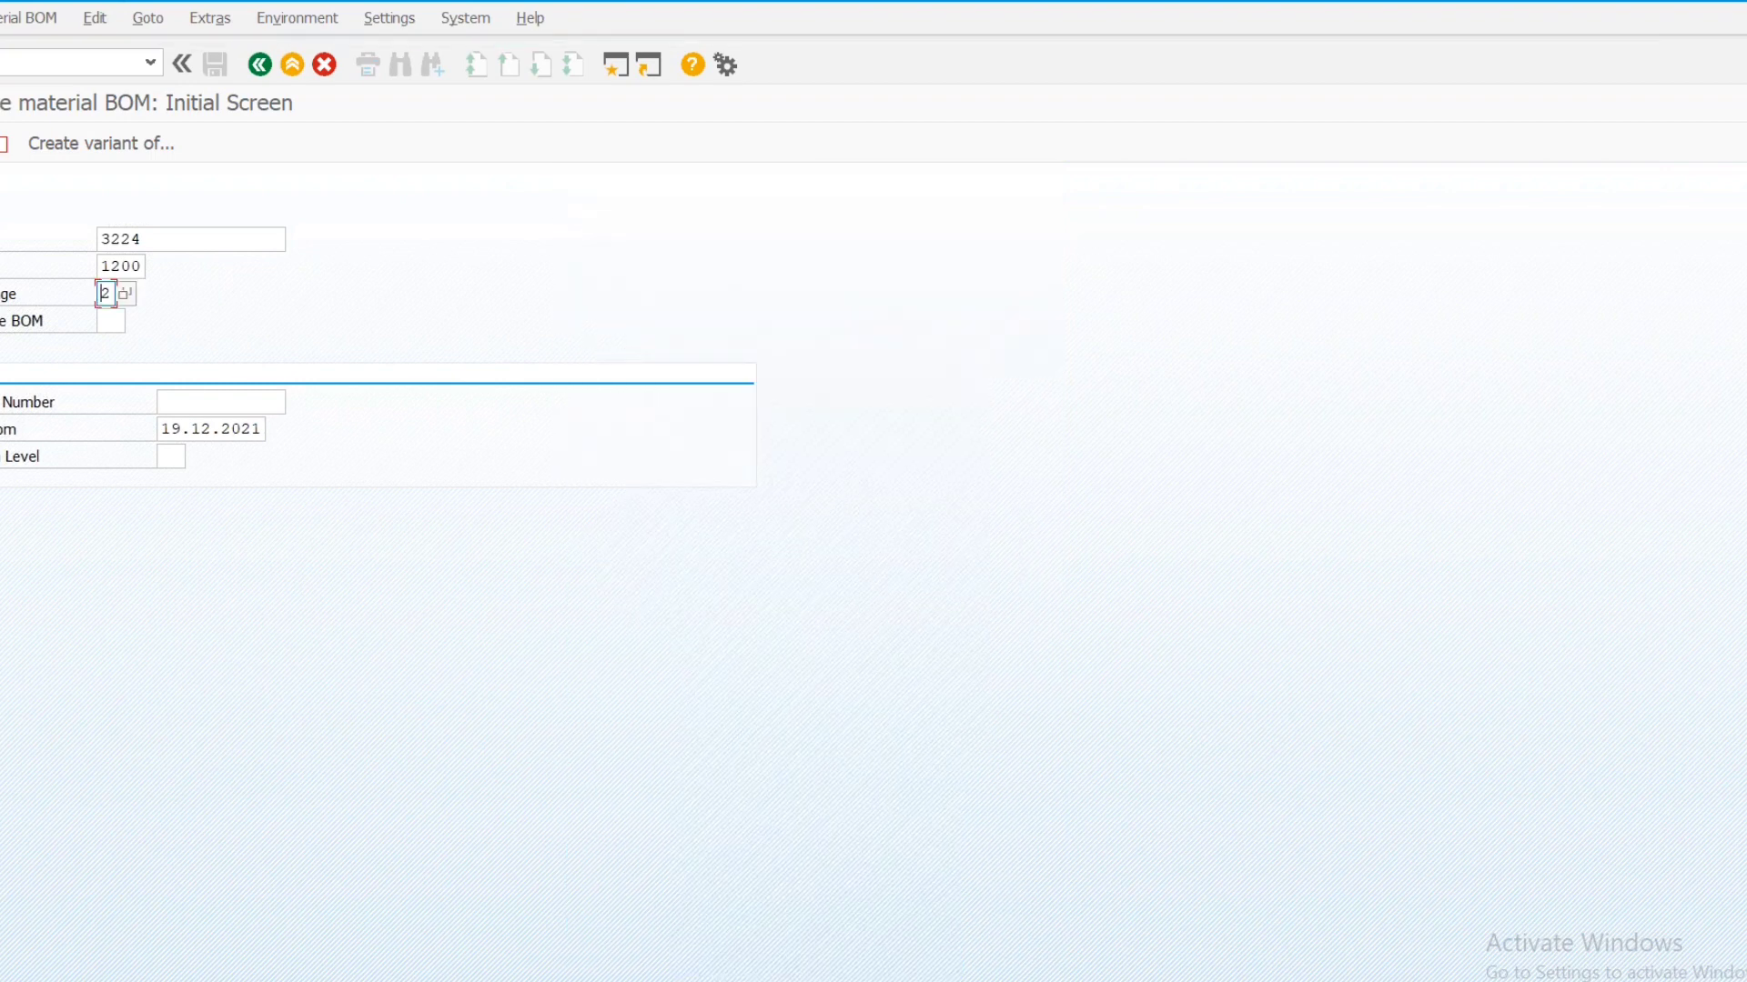
{"action": "left_click", "coordinate": [113, 318]}
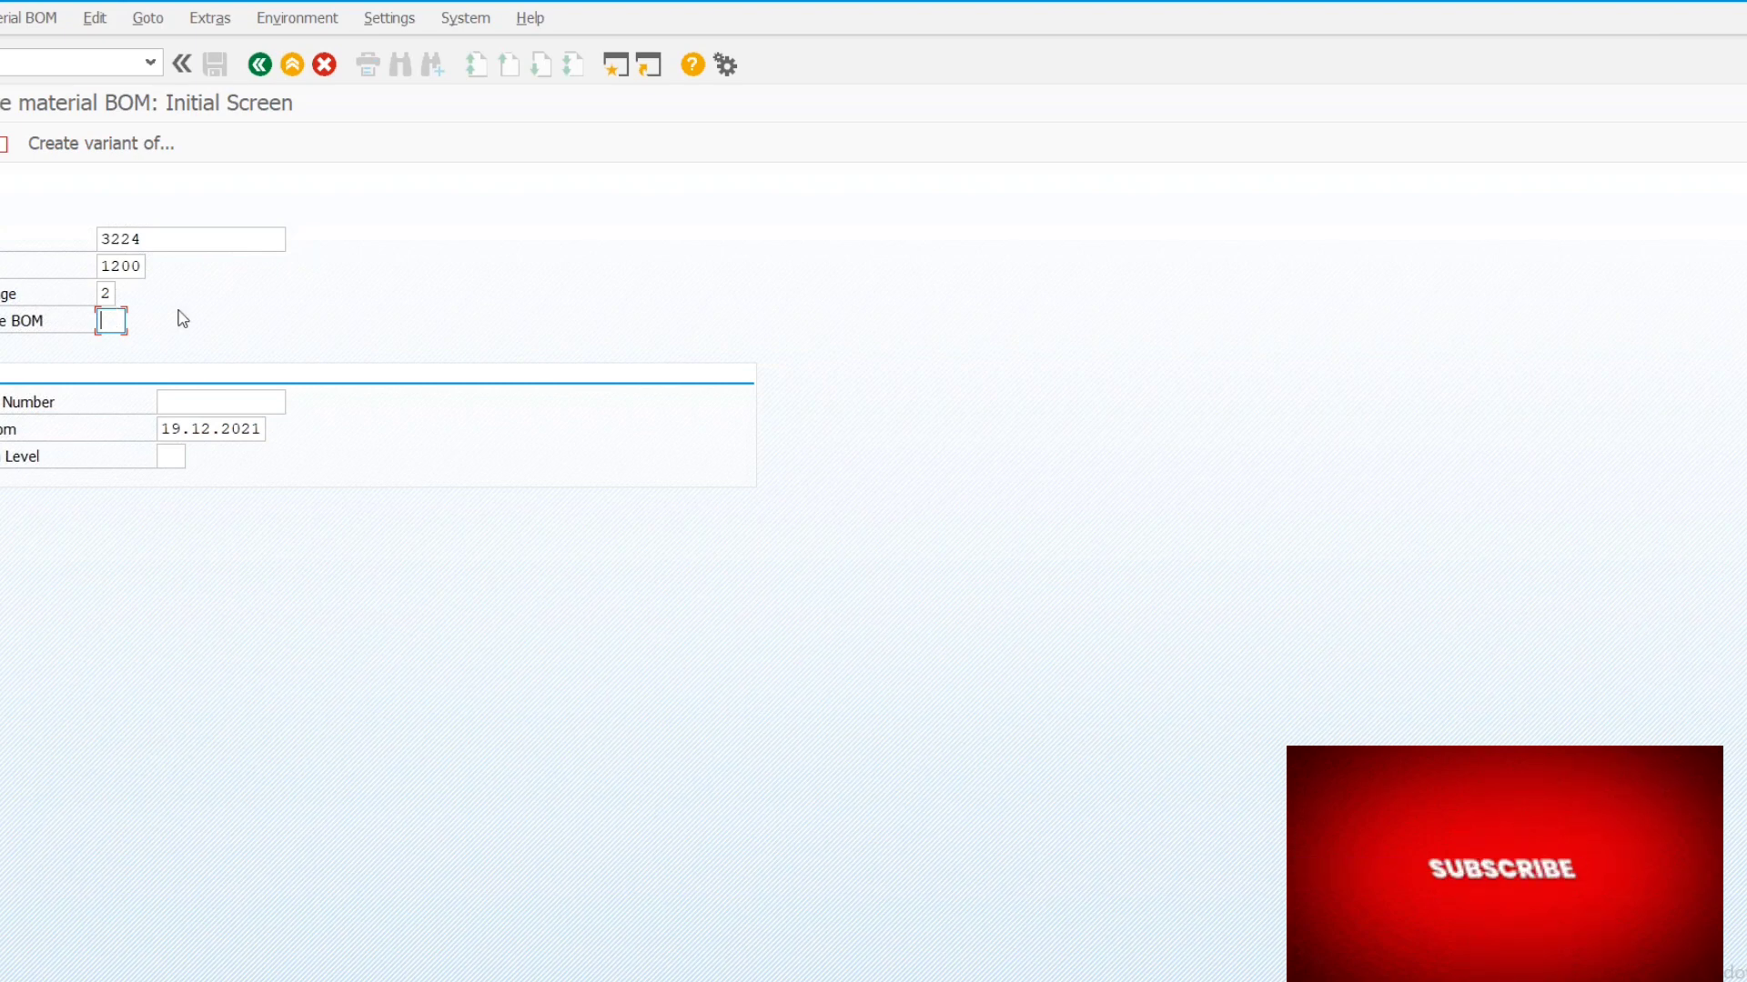
Continue to the General Item Overview and select the first Component cell
{"action": "key", "text": "Return"}
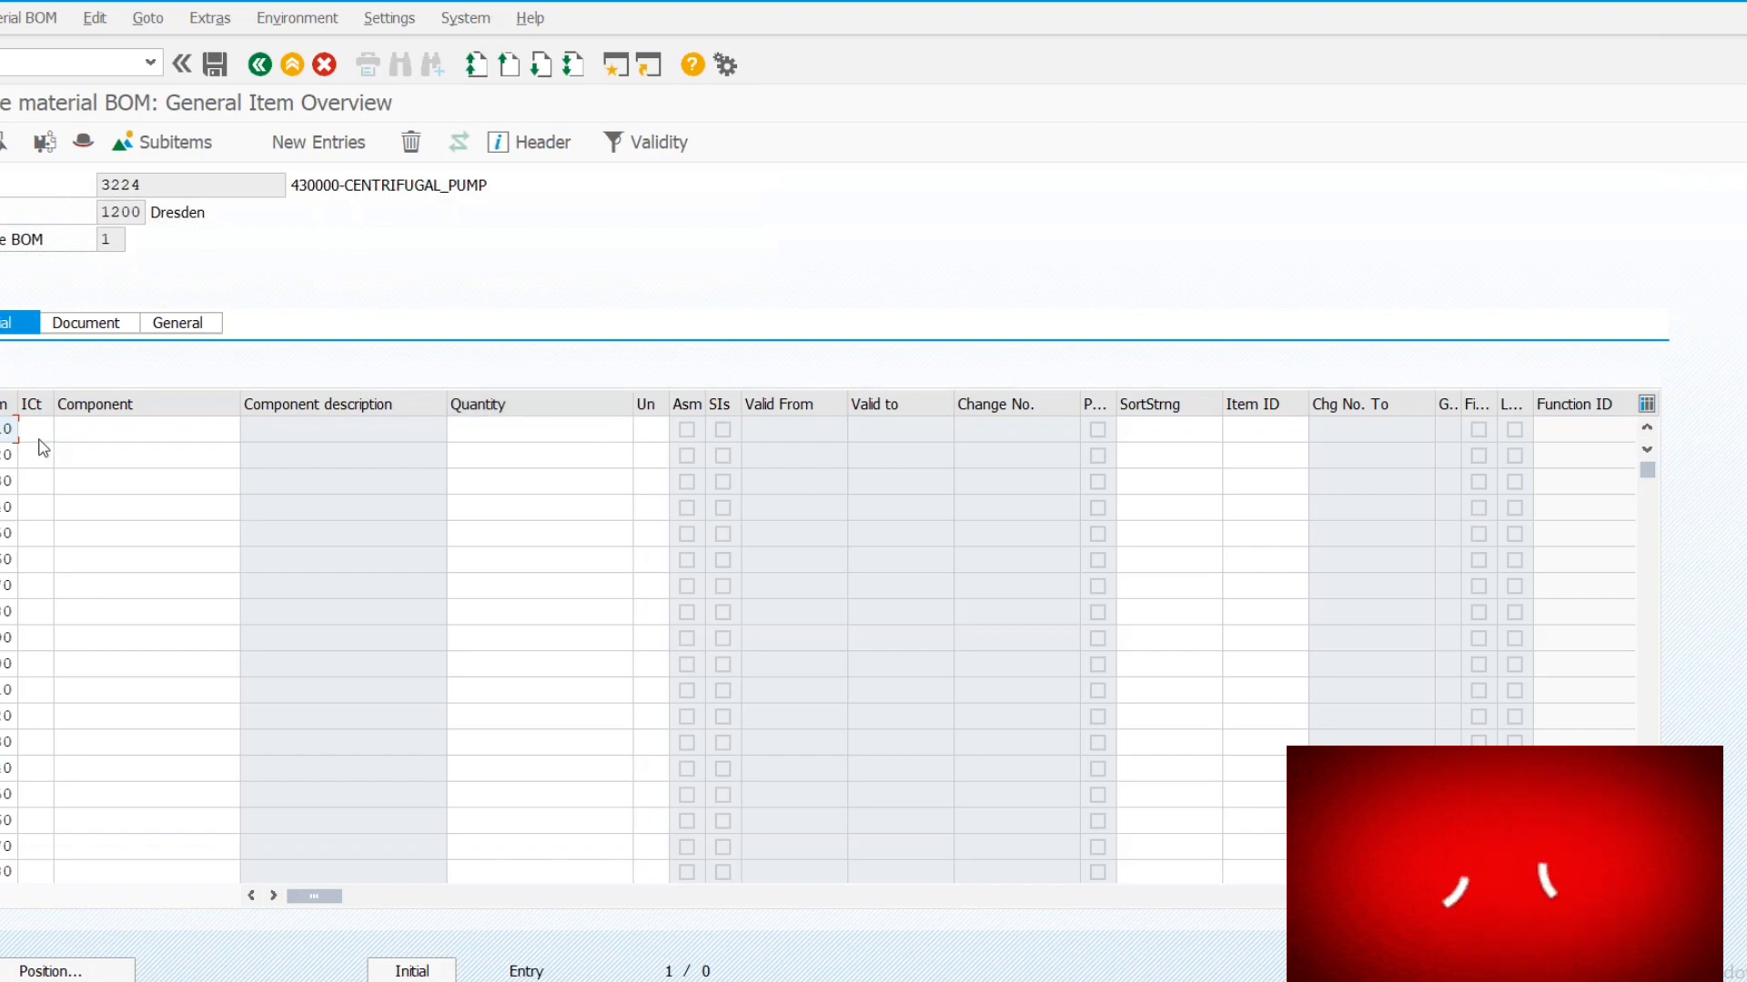
{"action": "left_click", "coordinate": [91, 428]}
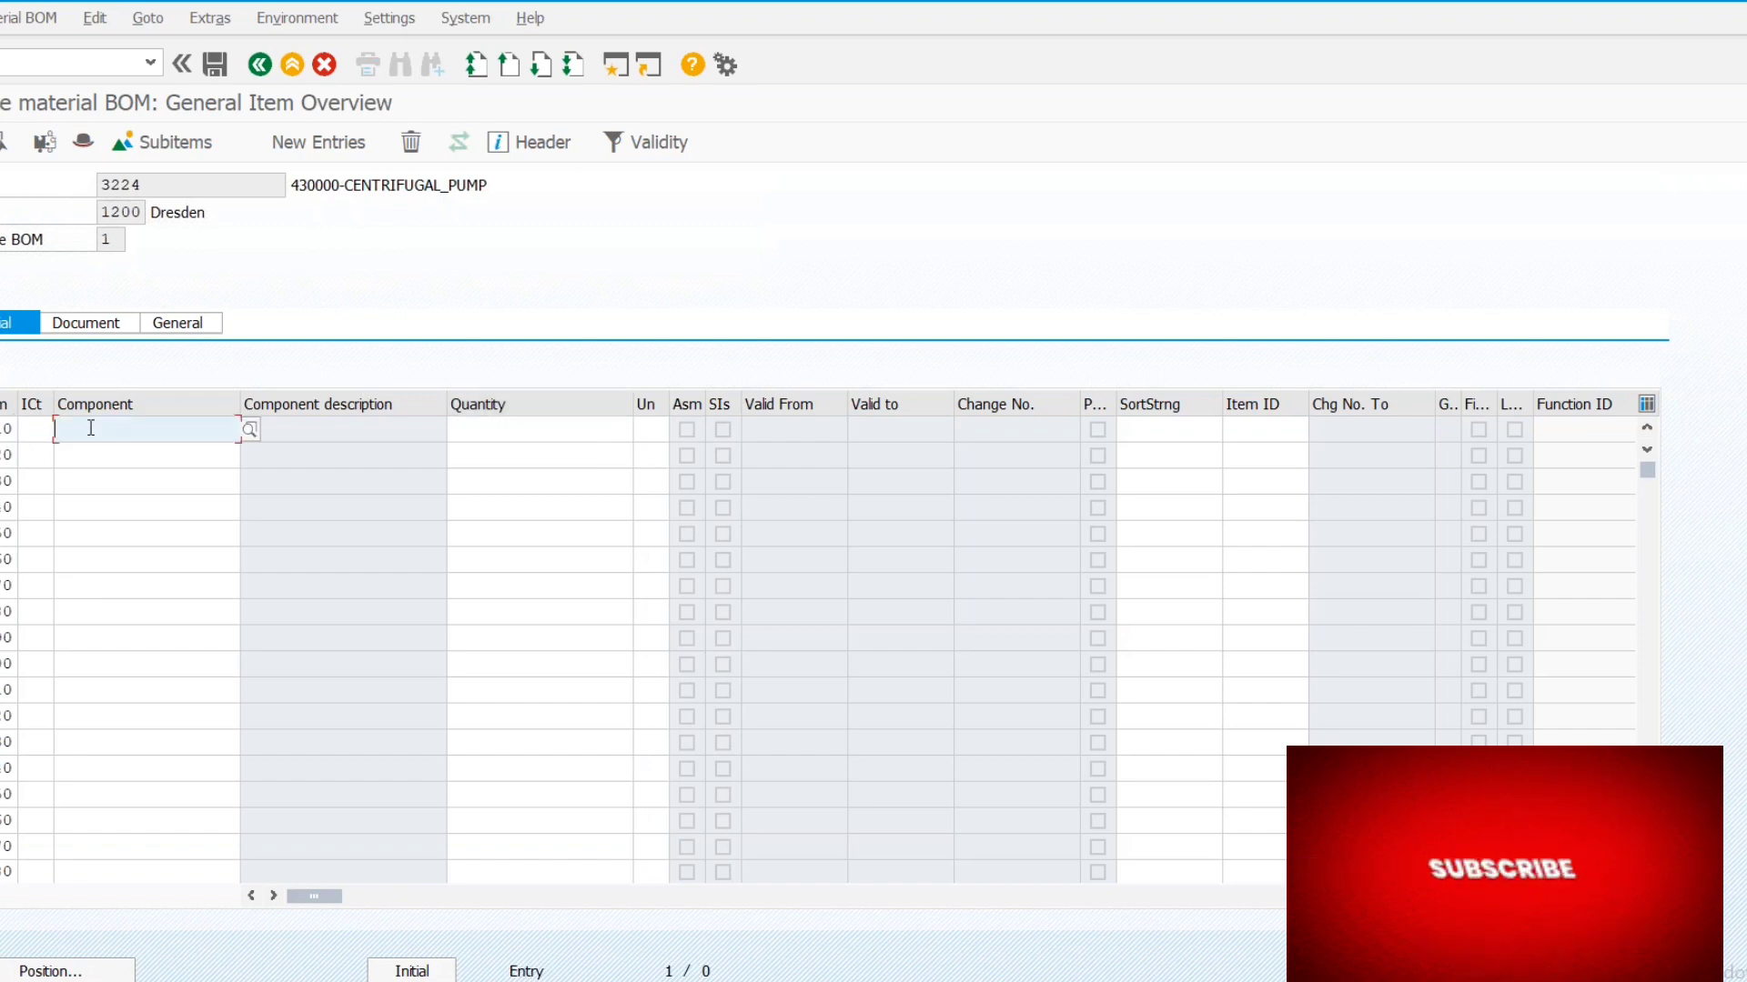
Search plant 1200 components and pick 3206 ELECTRICAL_MOTOR_ASSY as the first item's component
{"action": "left_click", "coordinate": [251, 432]}
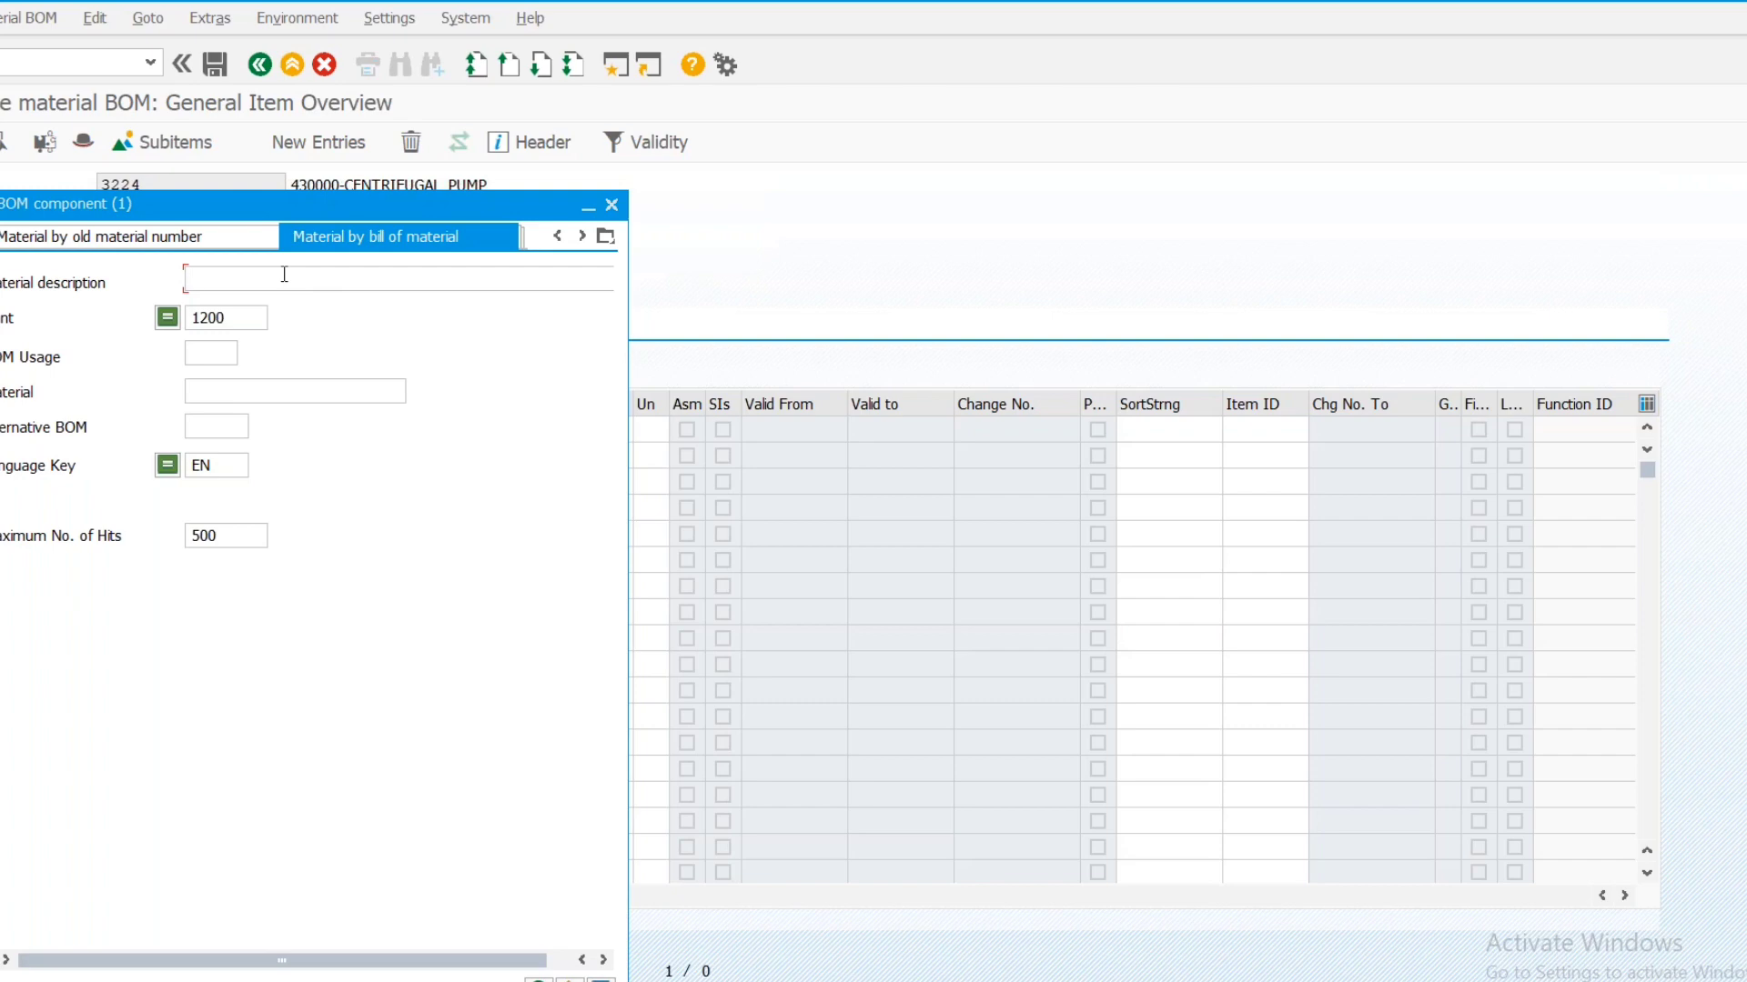
{"action": "key", "text": "Return"}
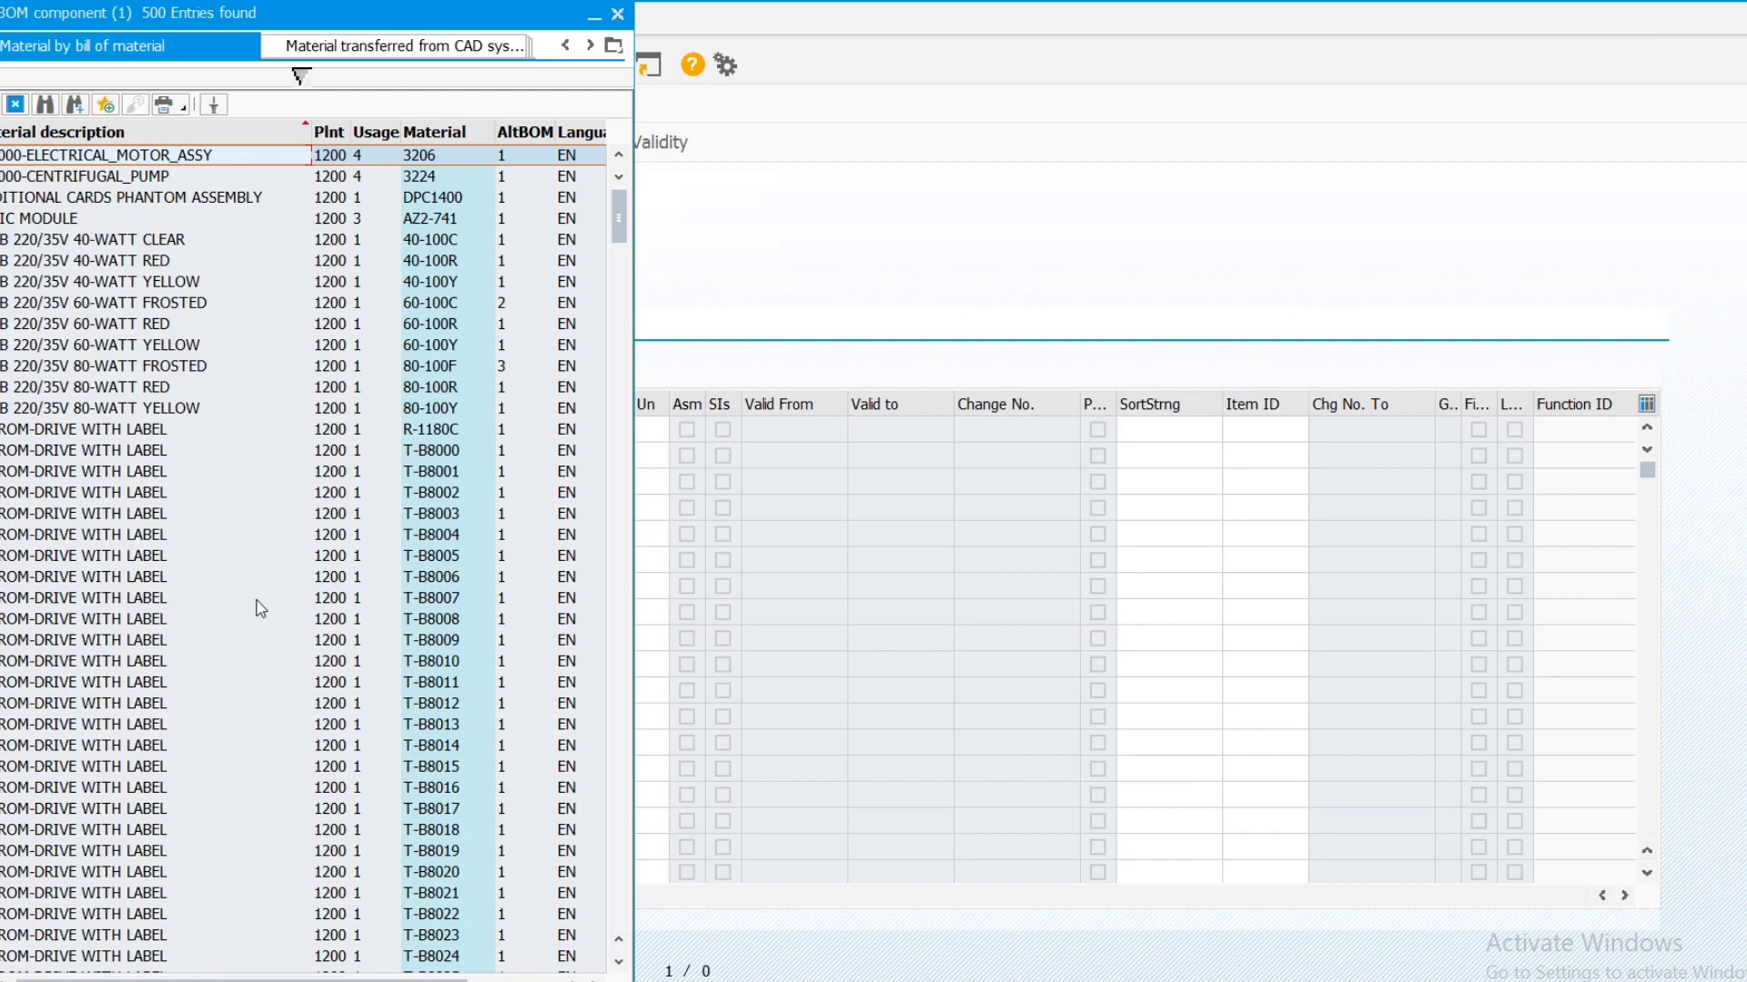
{"action": "scroll", "coordinate": [259, 604], "scroll_direction": "down", "scroll_amount": 11}
{"action": "scroll", "coordinate": [259, 605], "scroll_direction": "down", "scroll_amount": 12}
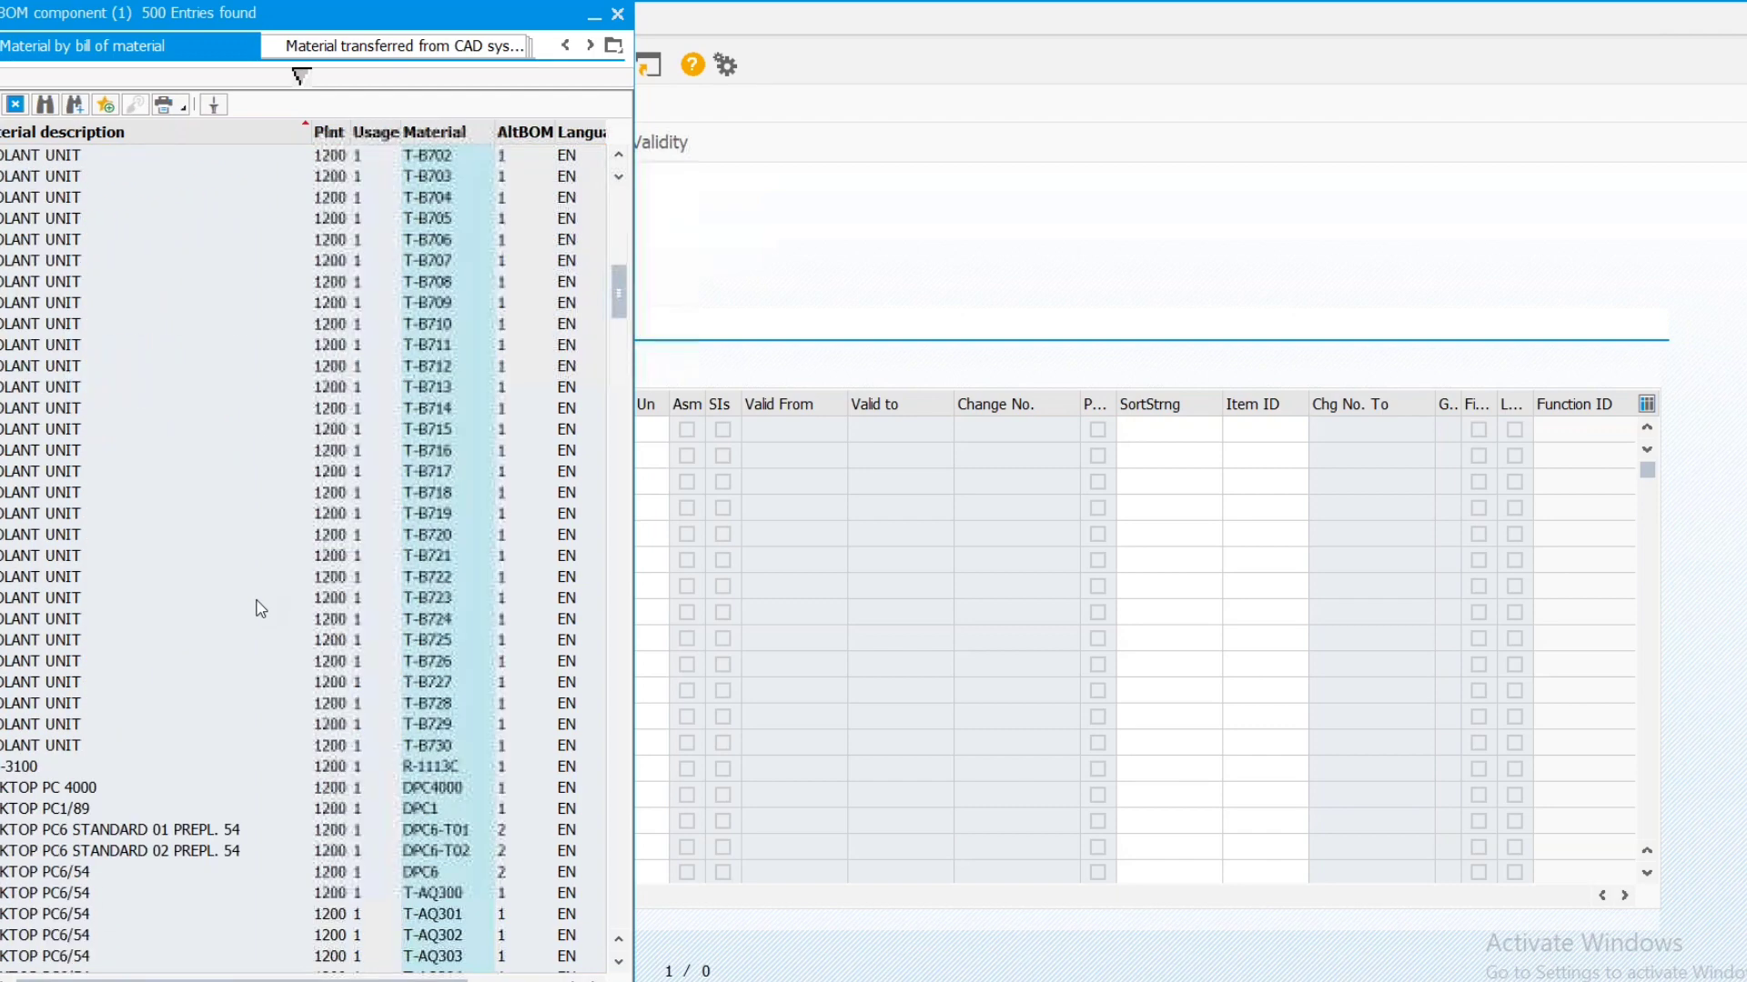
{"action": "scroll", "coordinate": [258, 605], "scroll_direction": "down", "scroll_amount": 20}
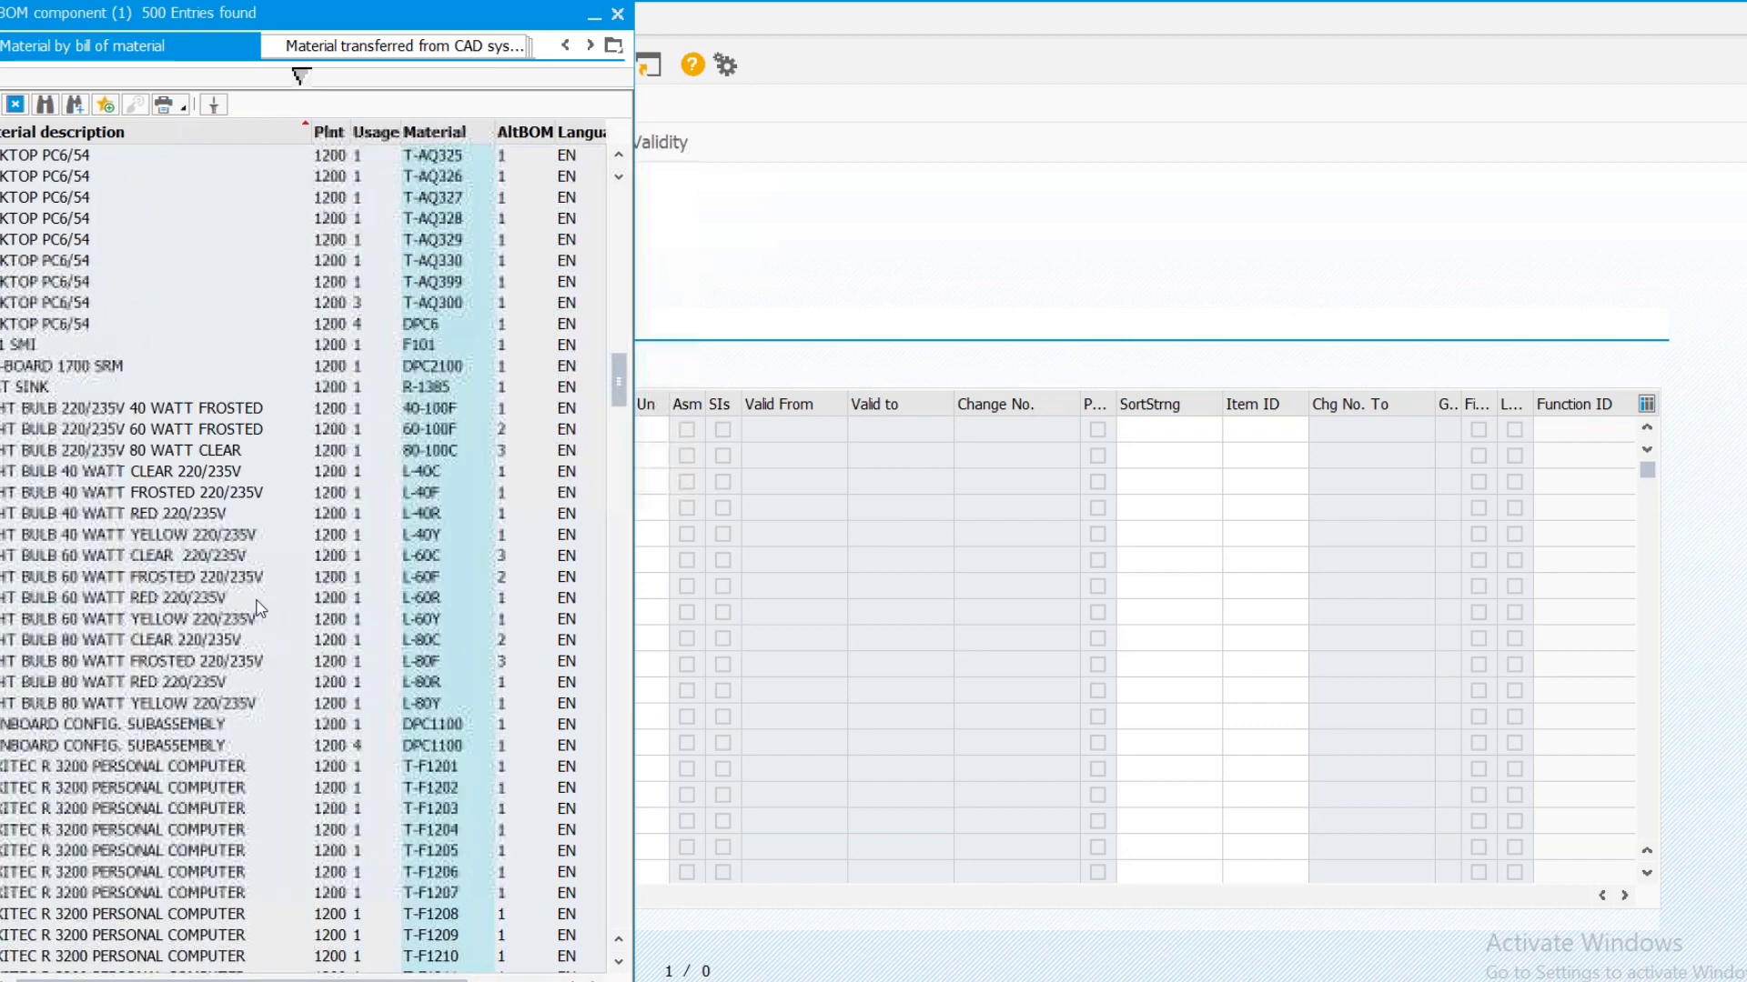
{"action": "scroll", "coordinate": [260, 608], "scroll_direction": "down", "scroll_amount": 20}
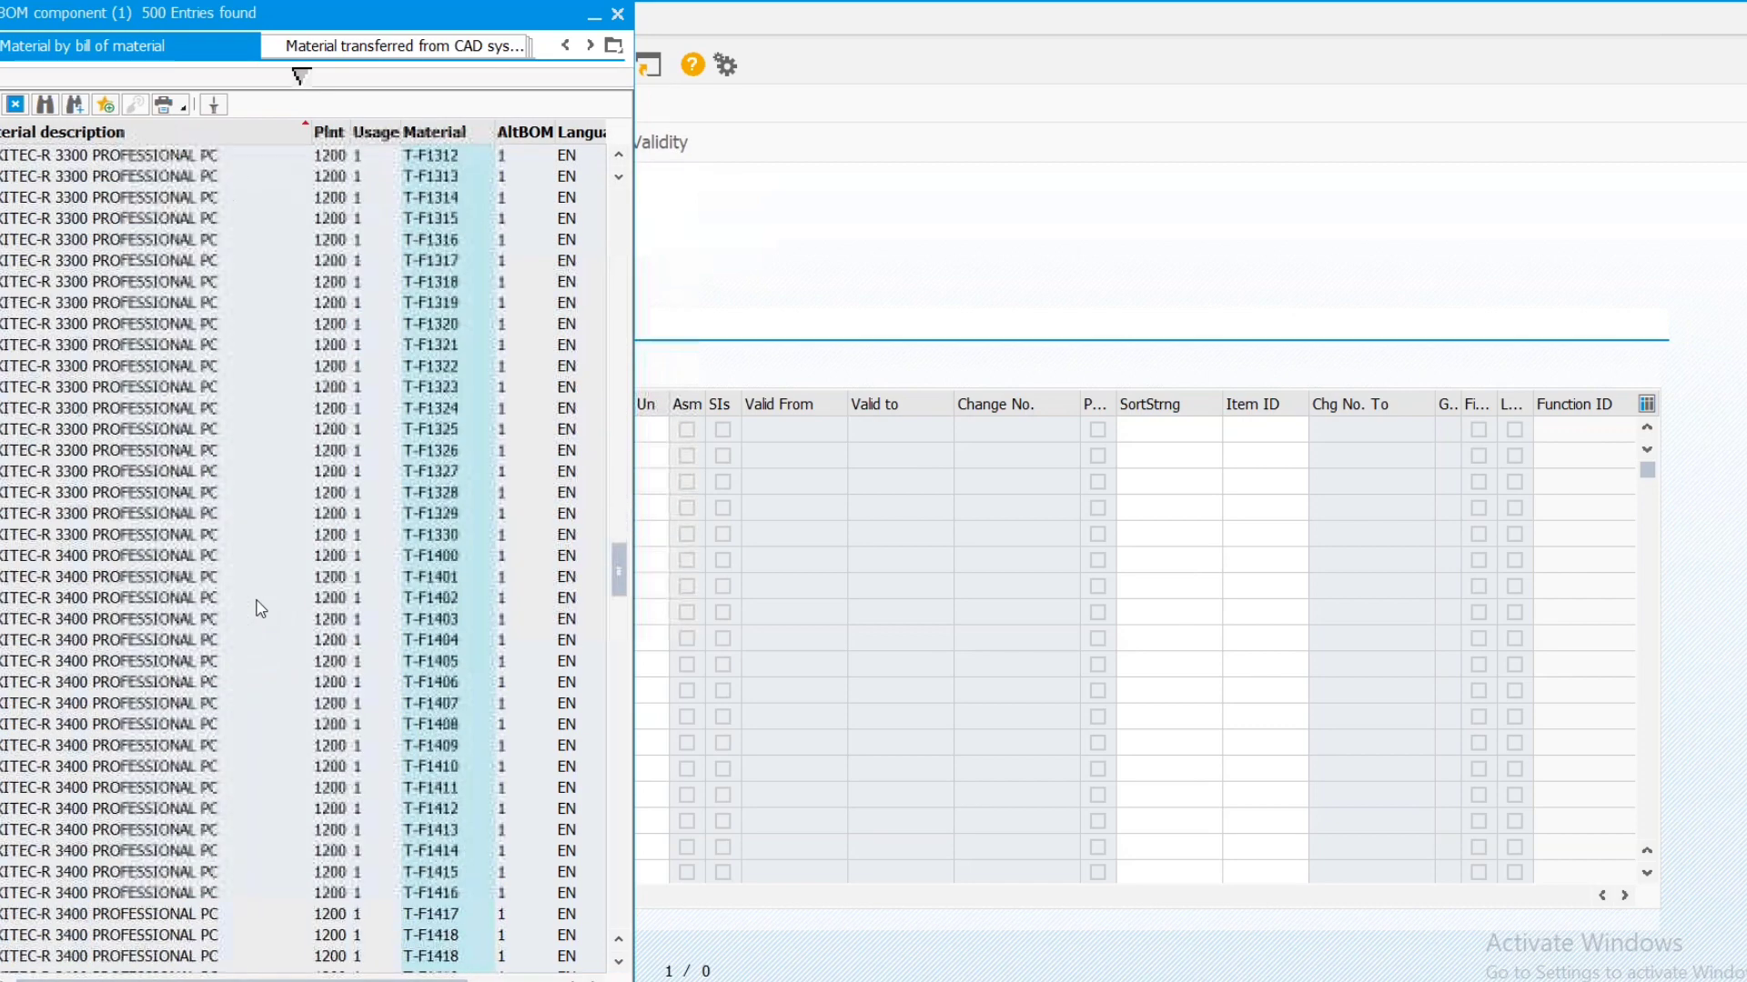
{"action": "scroll", "coordinate": [260, 609], "scroll_direction": "down", "scroll_amount": 20}
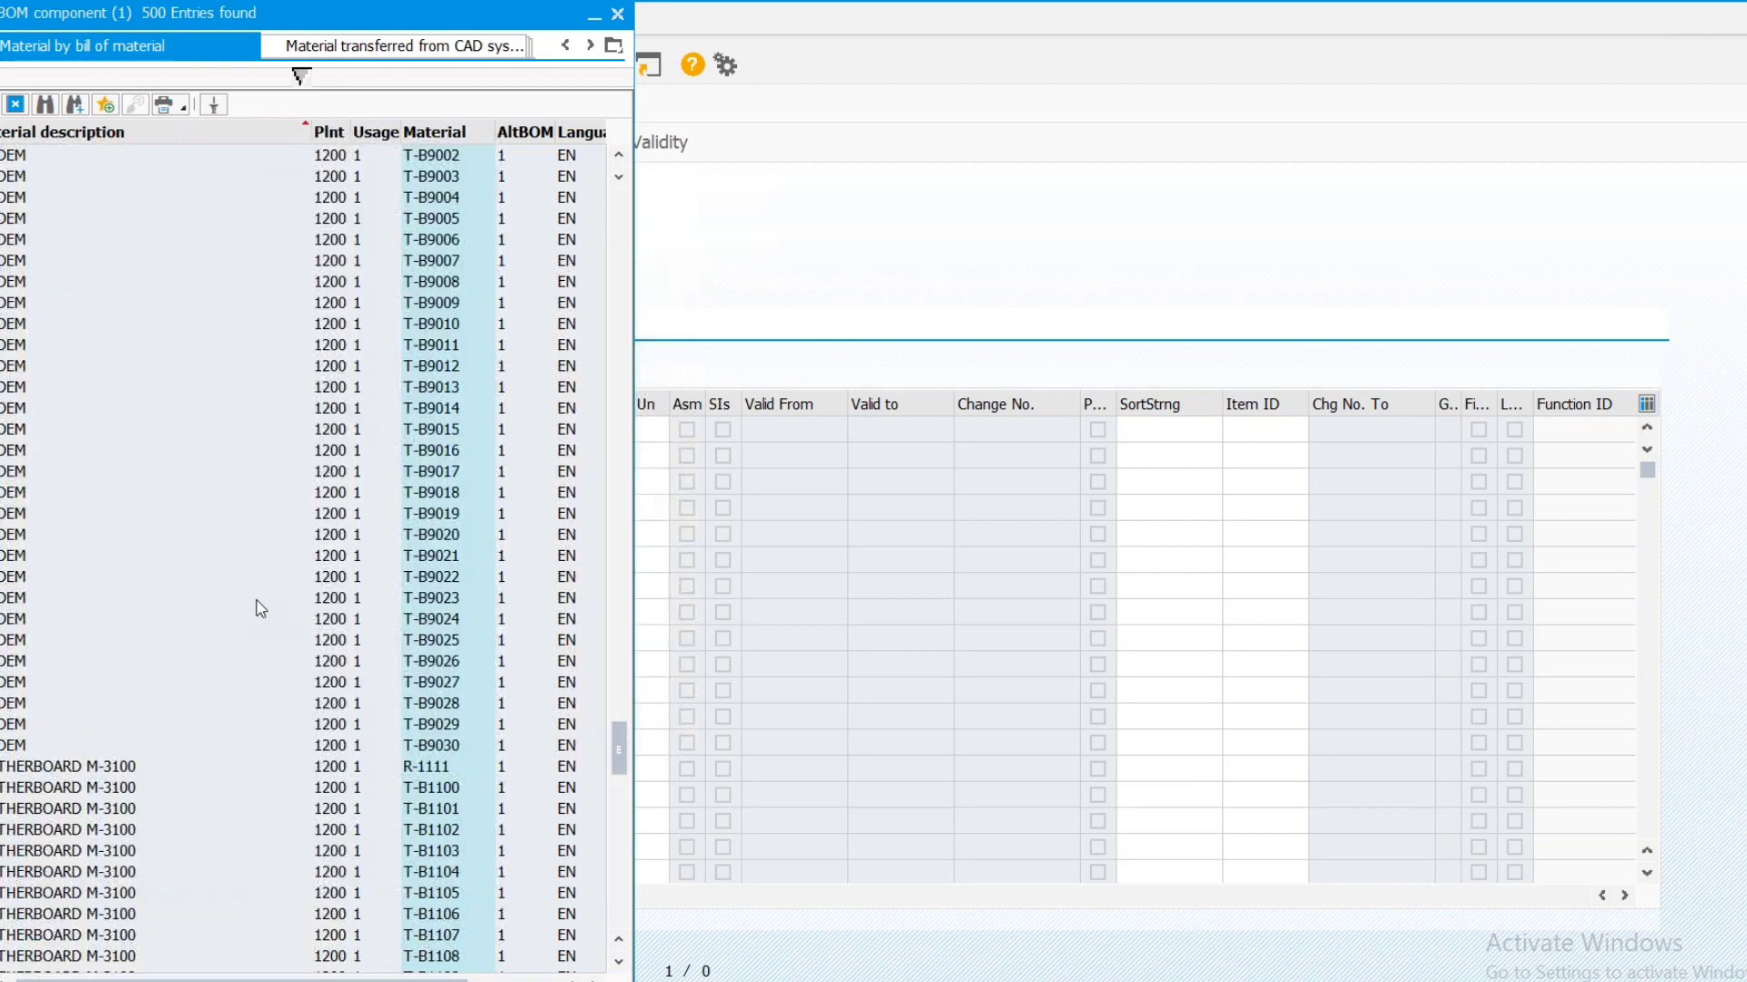
{"action": "scroll", "coordinate": [253, 562], "scroll_direction": "down", "scroll_amount": 20}
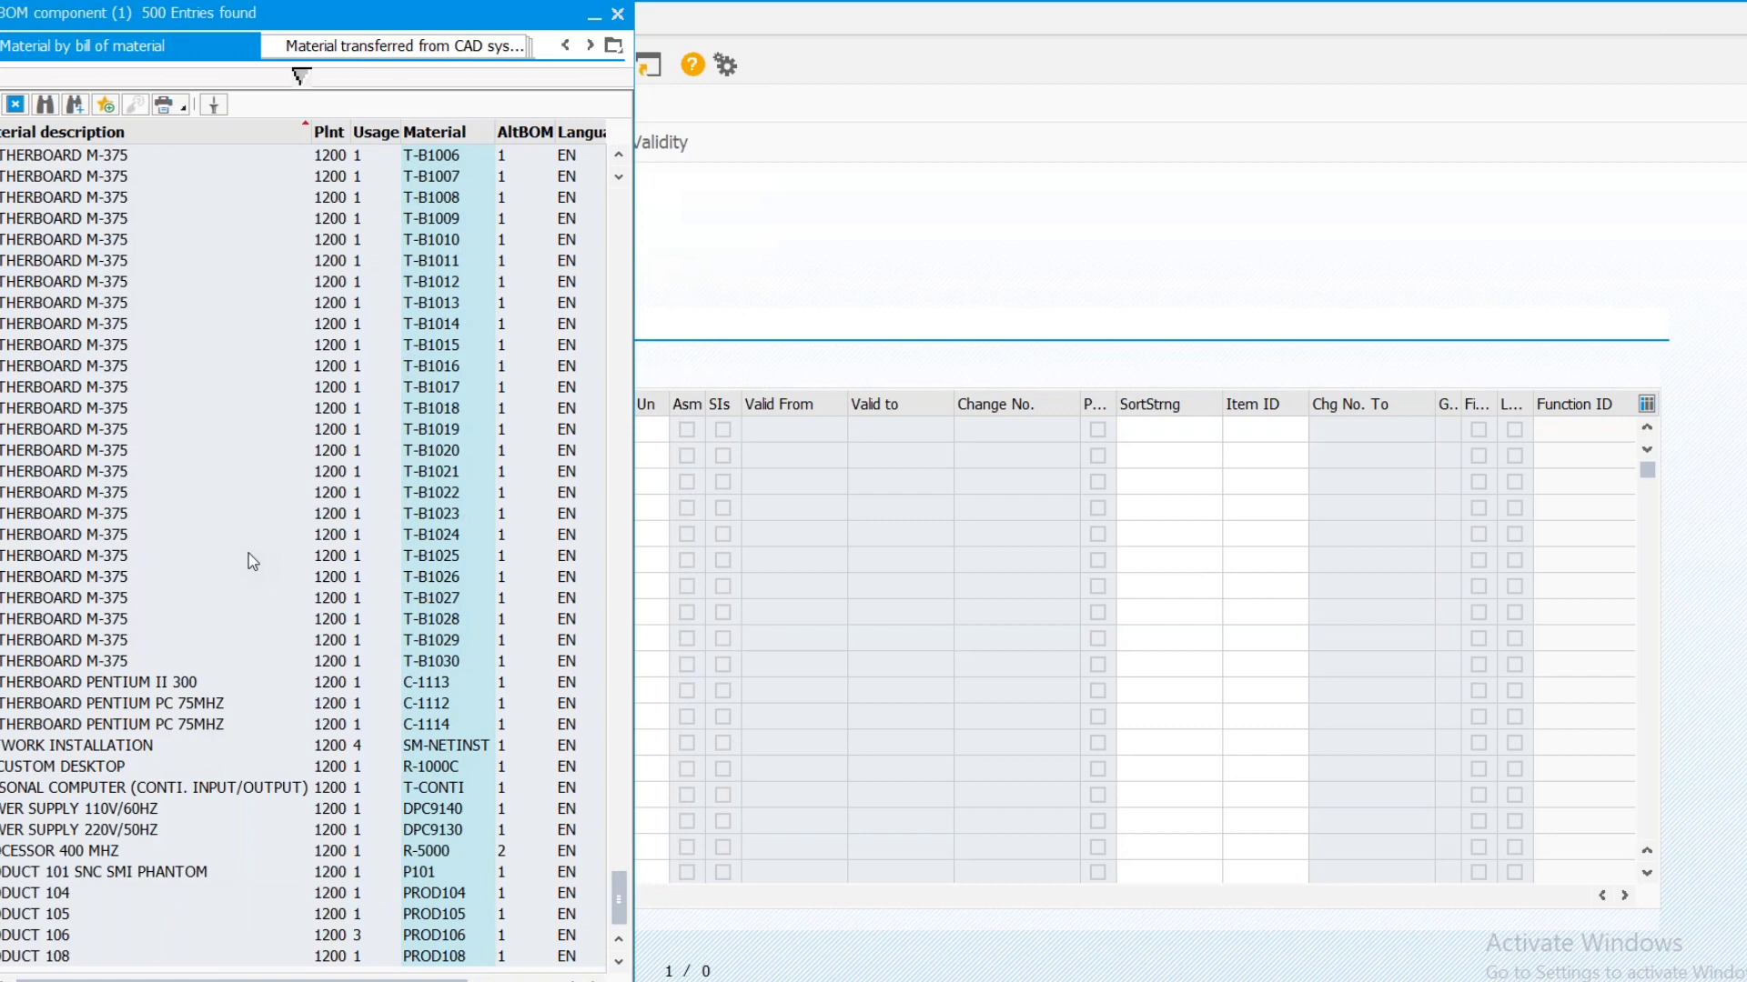
{"action": "scroll", "coordinate": [248, 553], "scroll_direction": "up", "scroll_amount": 20}
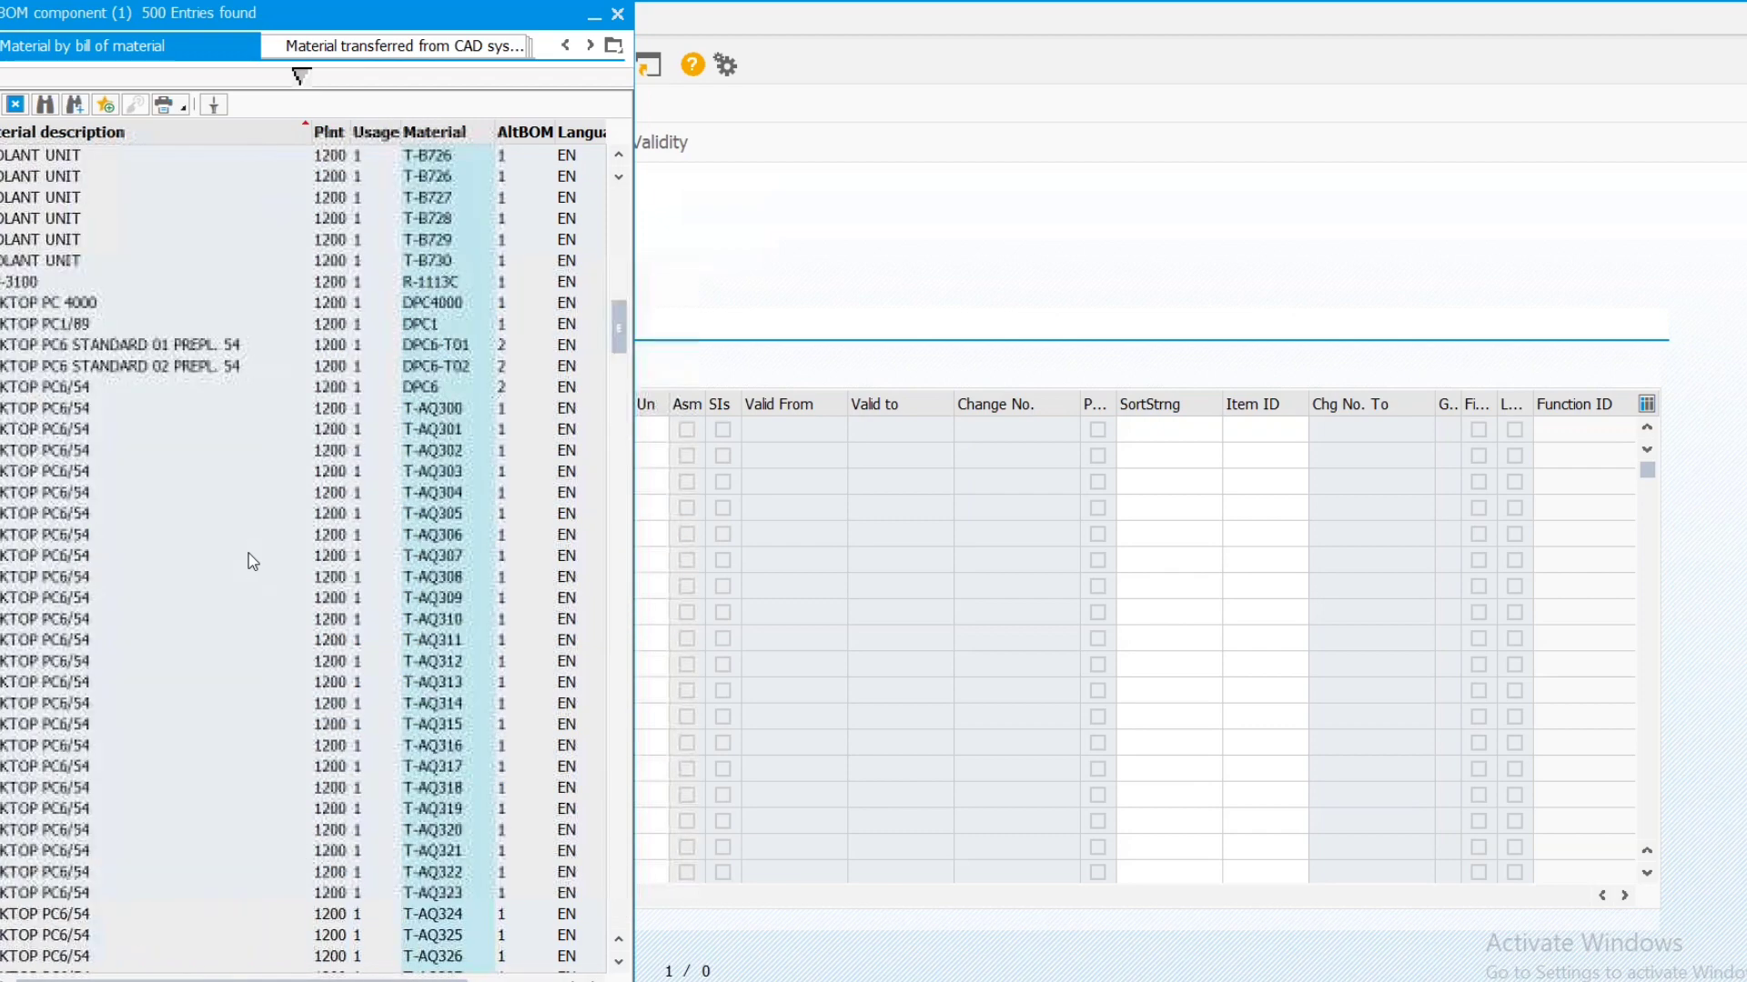
{"action": "scroll", "coordinate": [249, 553], "scroll_direction": "up", "scroll_amount": 10}
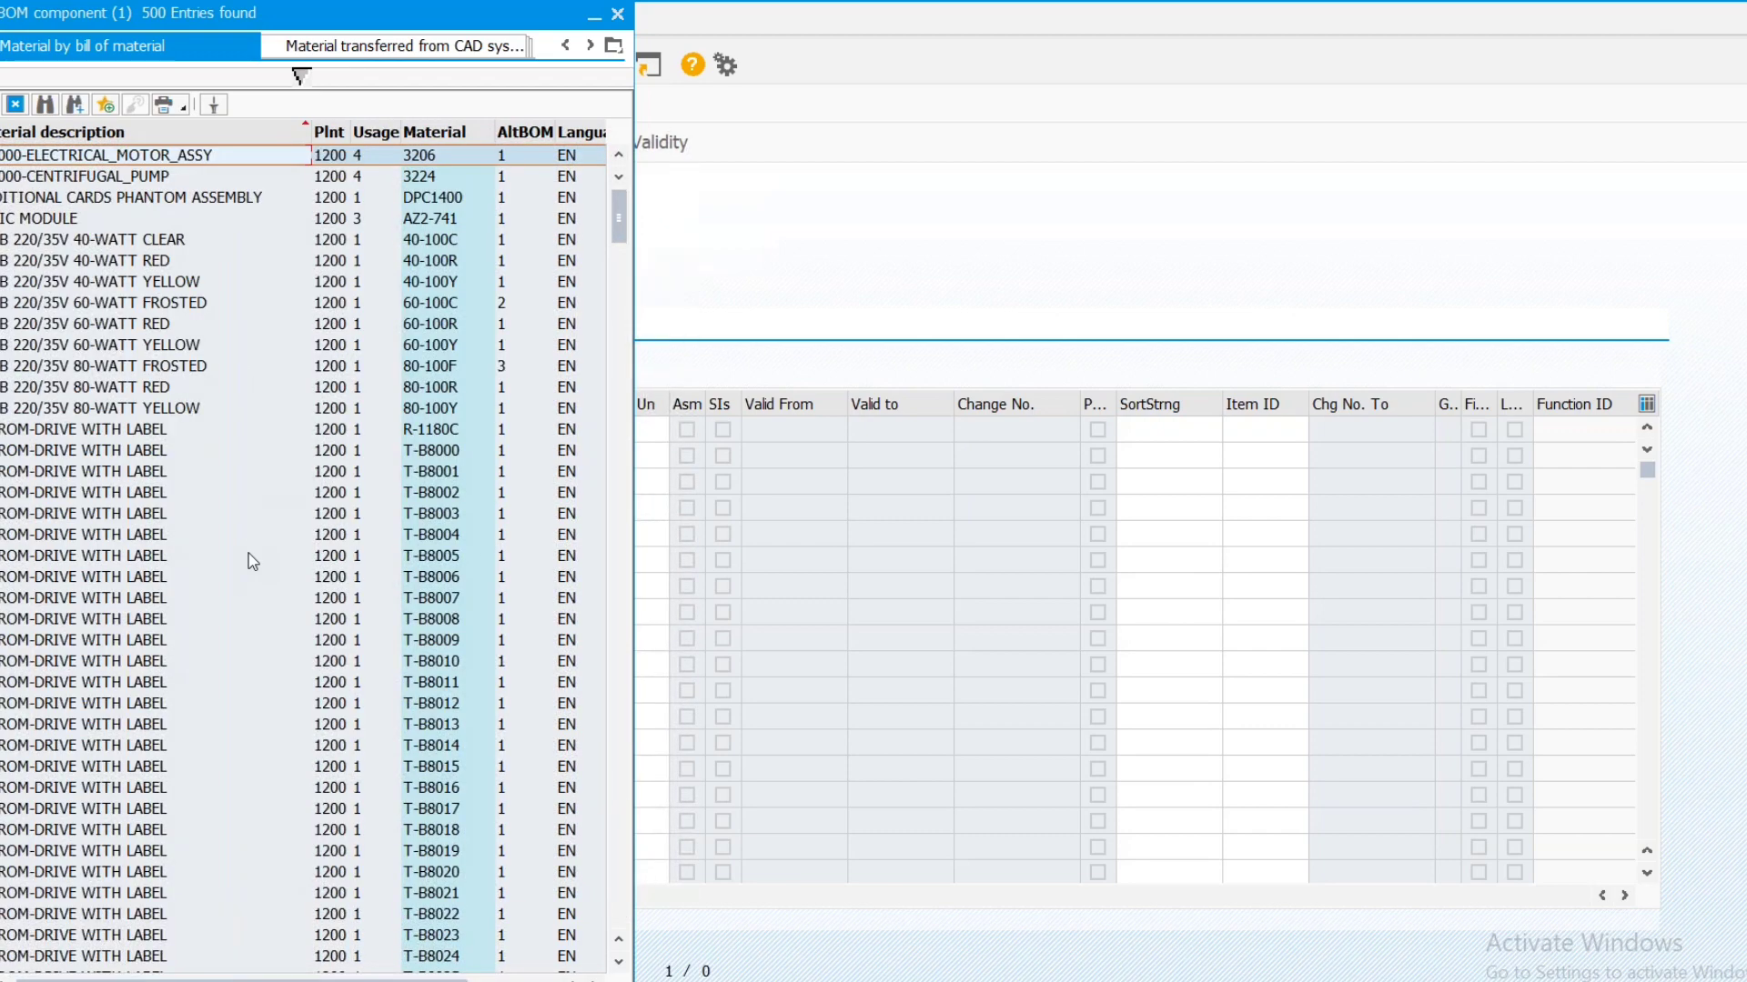
{"action": "left_click", "coordinate": [129, 174]}
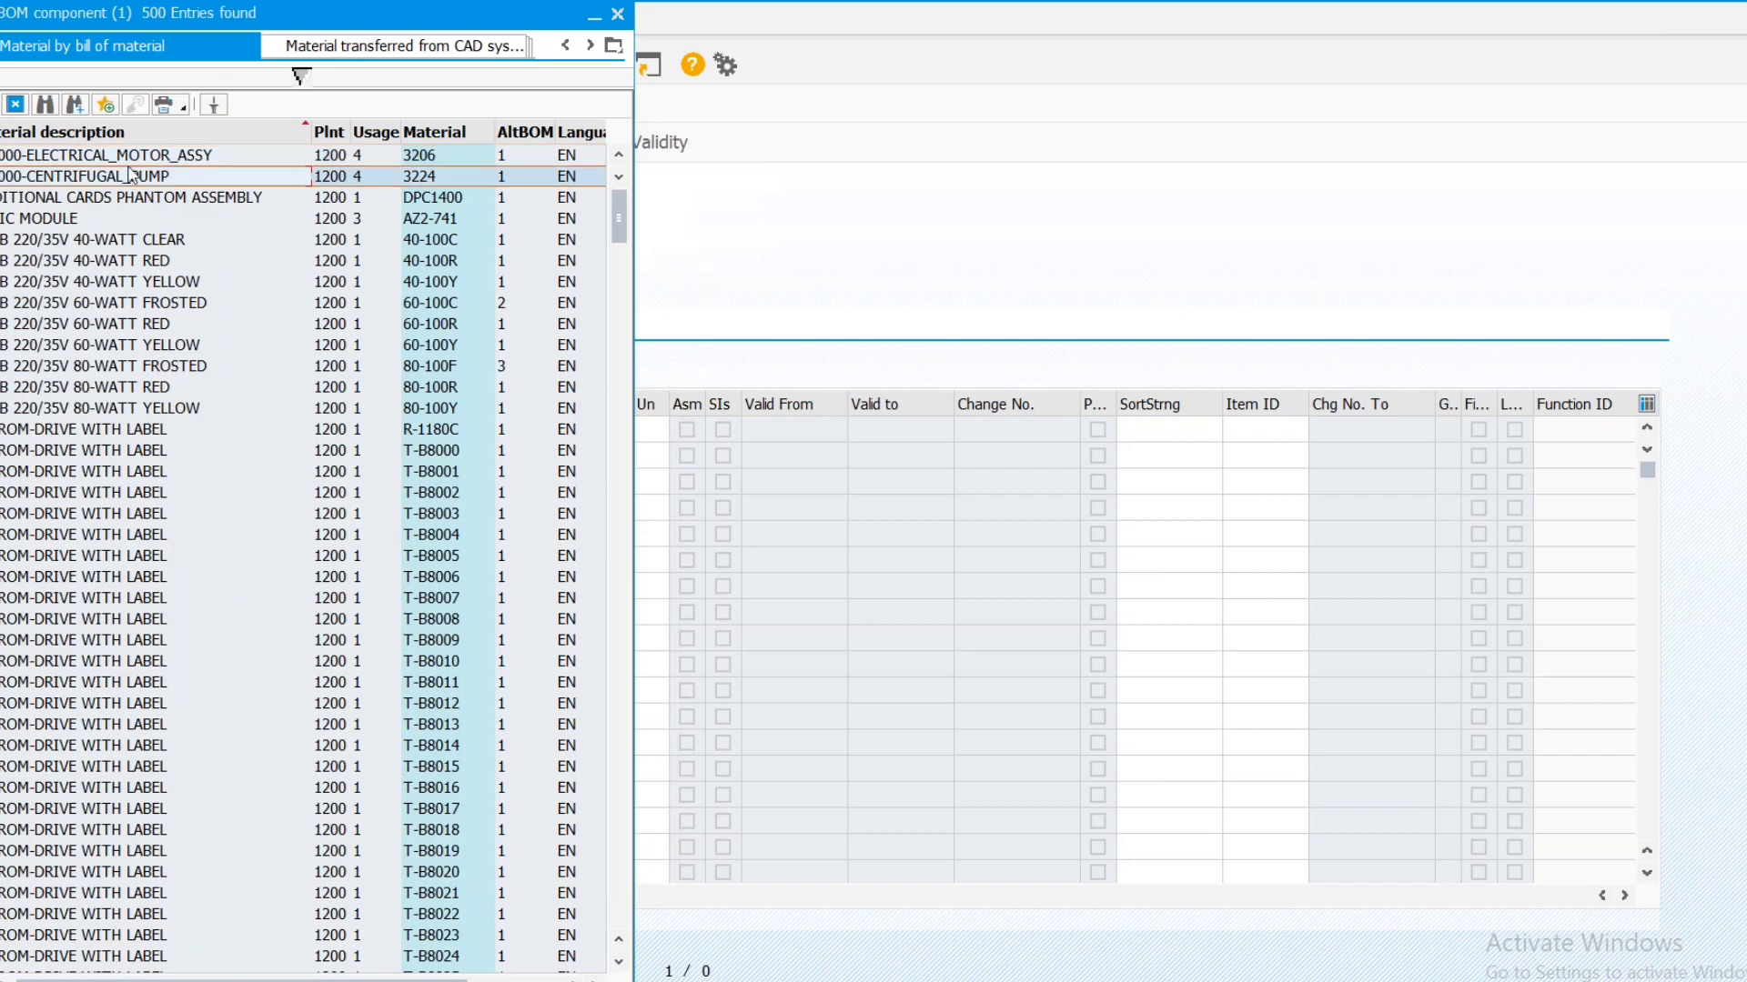
{"action": "left_click", "coordinate": [131, 149]}
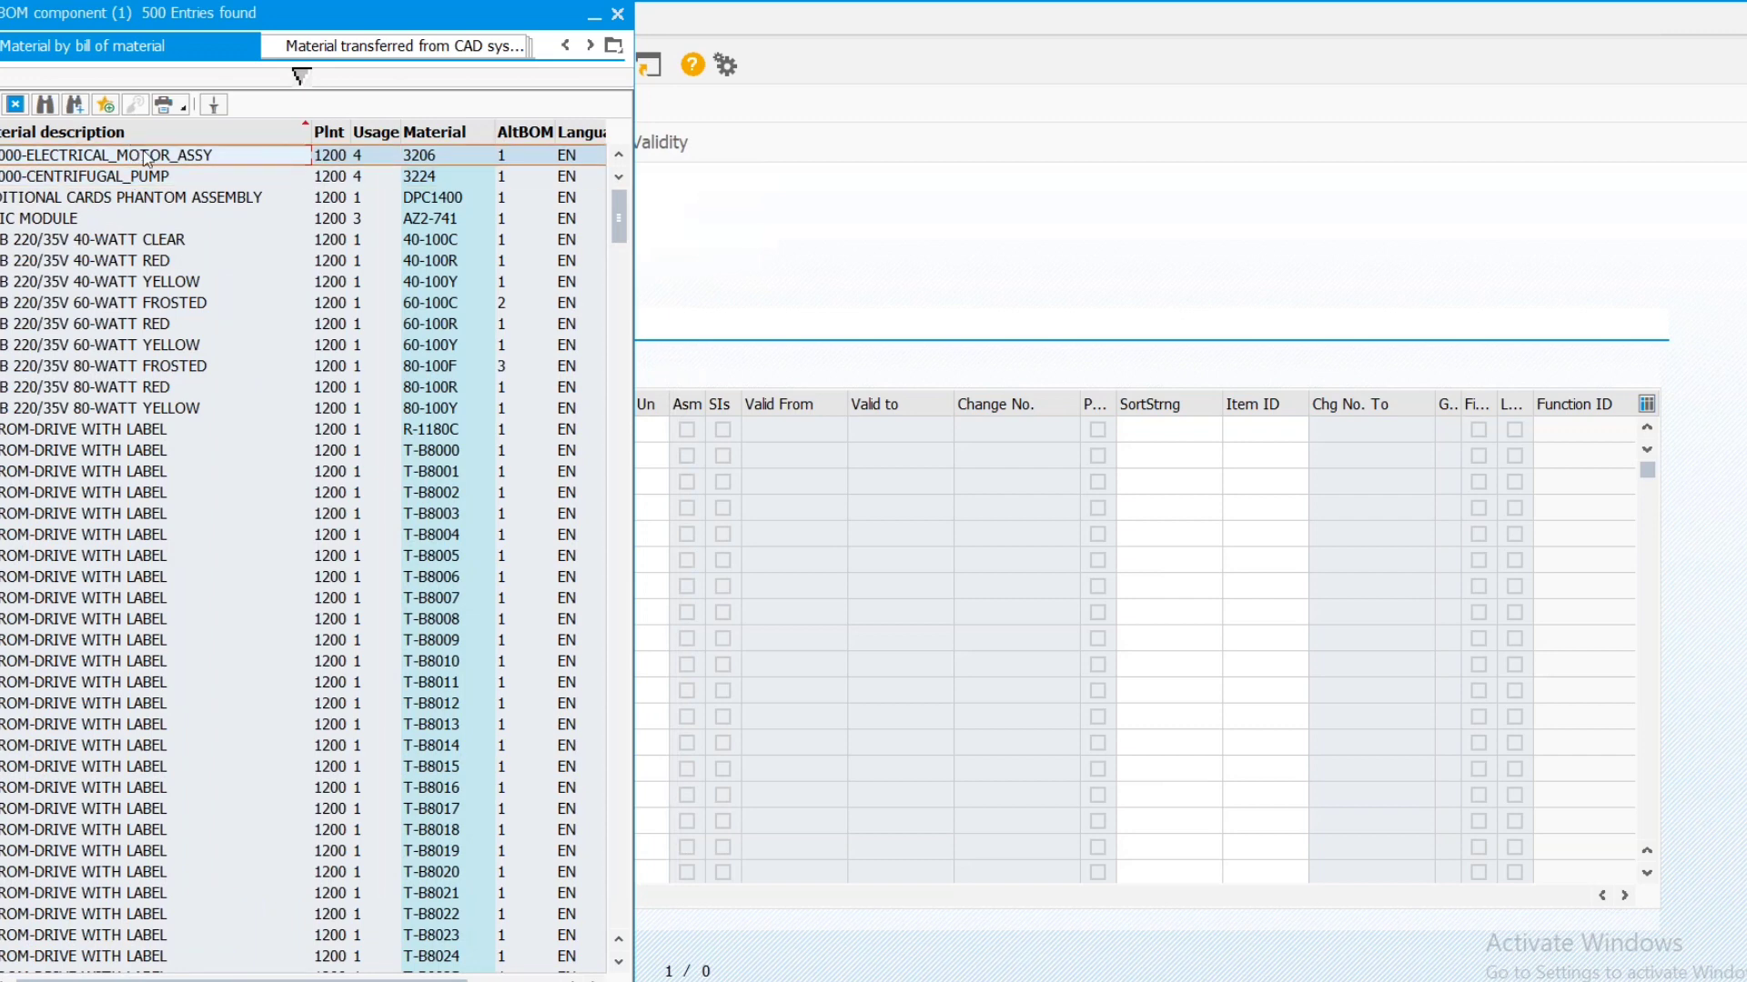
{"action": "double_click", "coordinate": [146, 160]}
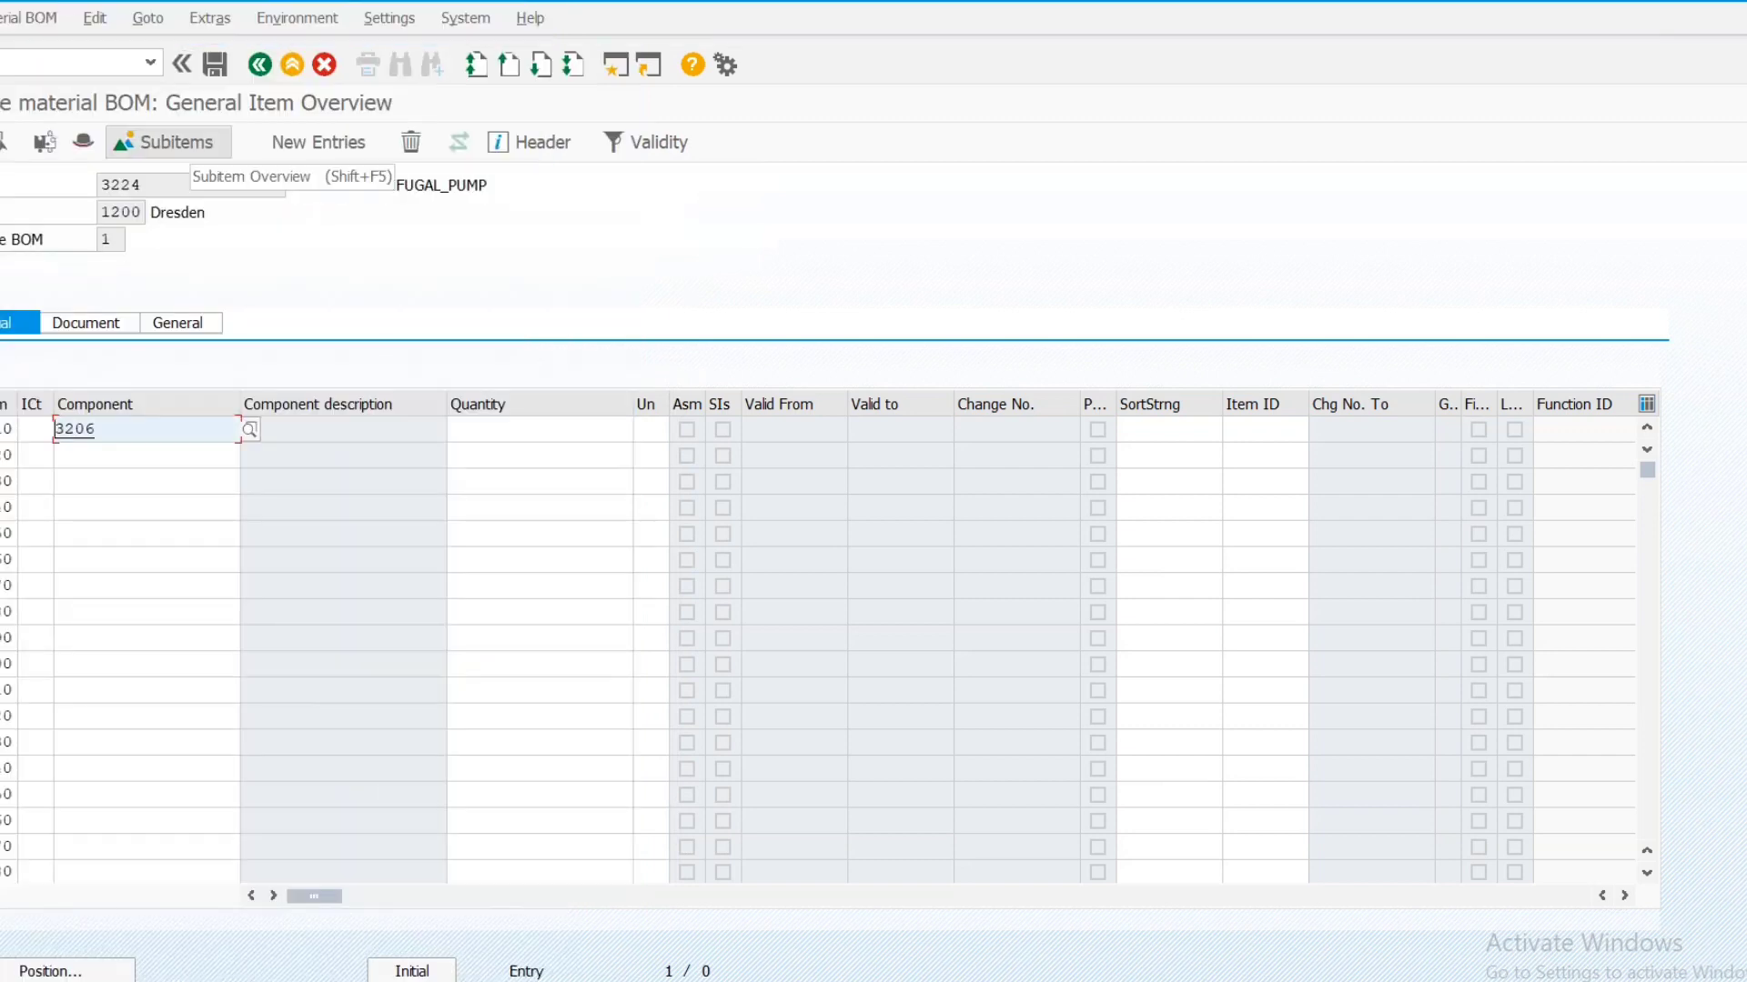
Enter quantity 1 for item 3206 and bring up the component unit-of-measure list
{"action": "left_click", "coordinate": [294, 434]}
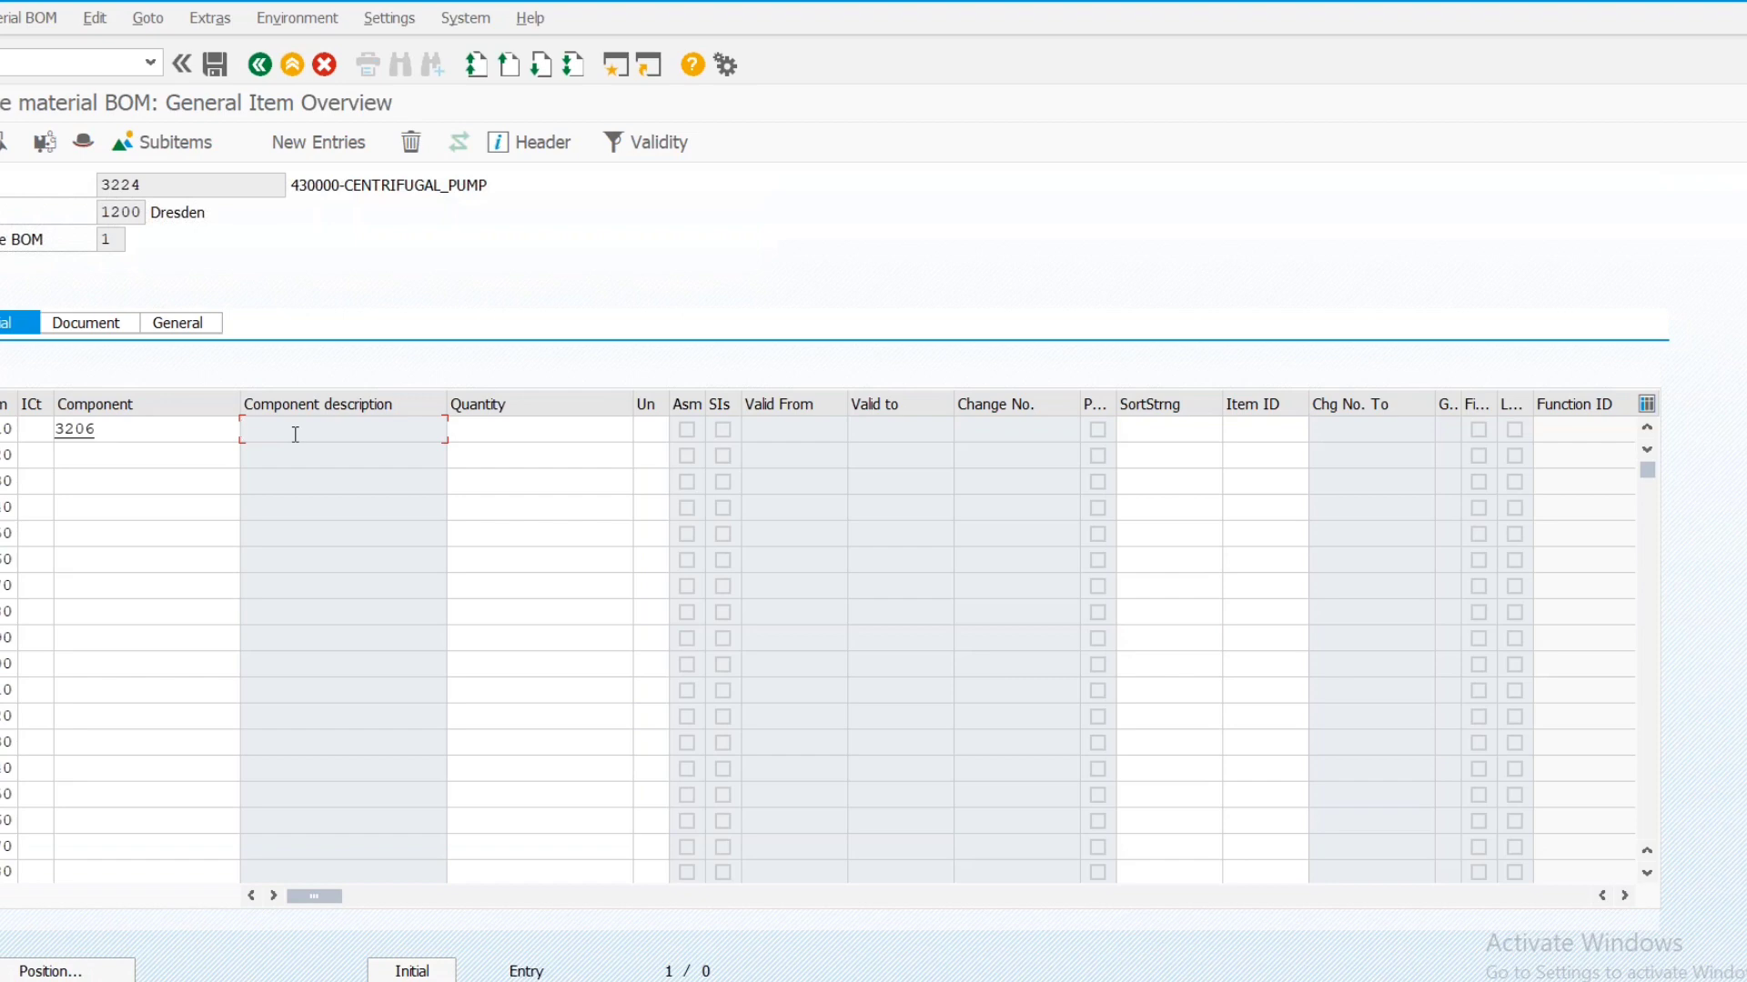
{"action": "left_click", "coordinate": [493, 426]}
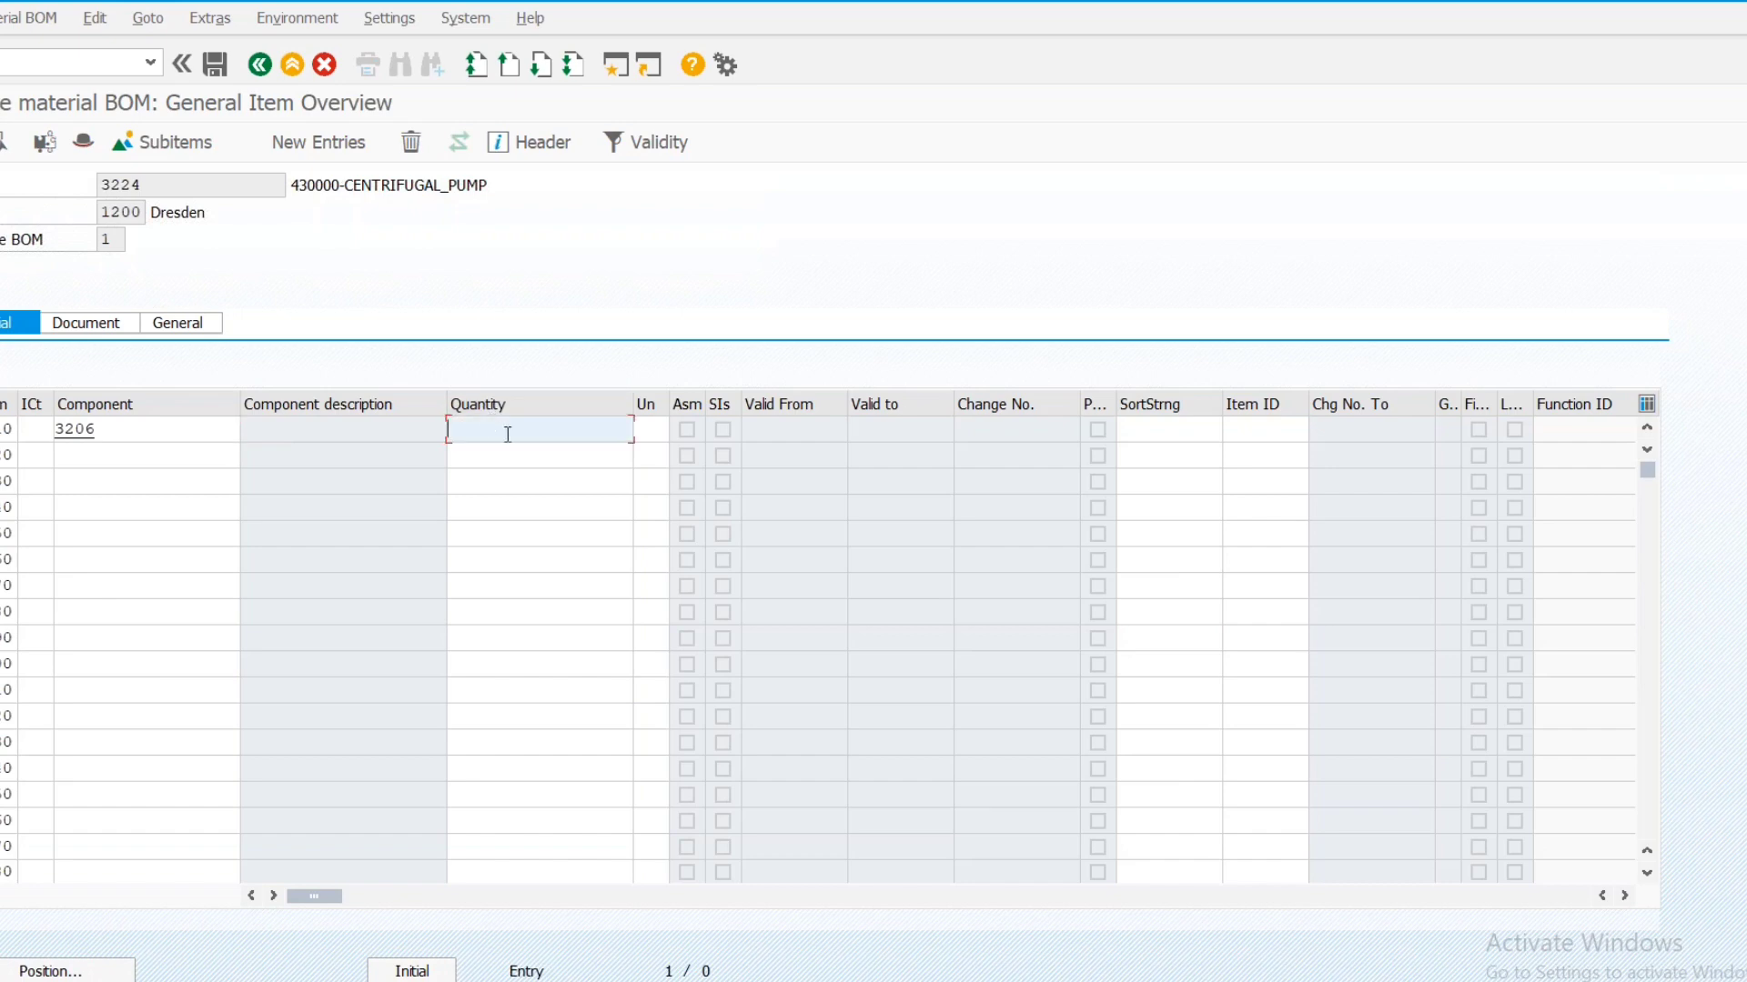
{"action": "key", "text": "Return"}
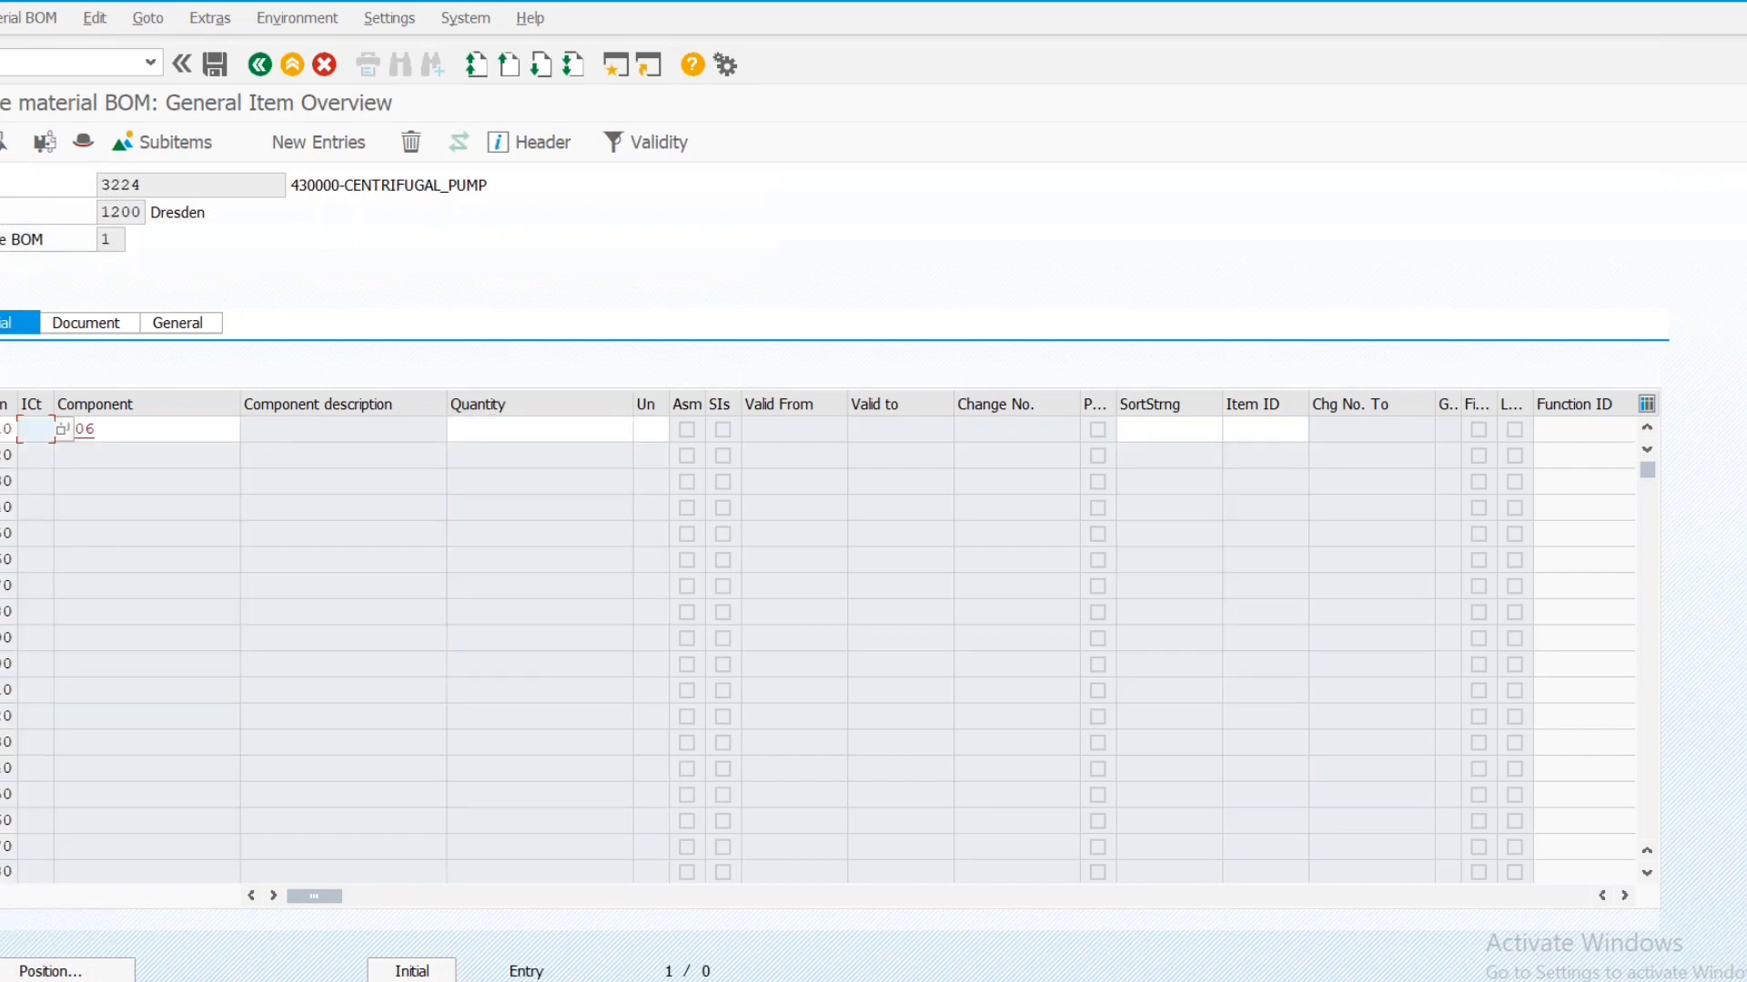
{"action": "left_click", "coordinate": [538, 430]}
{"action": "type", "text": "1"}
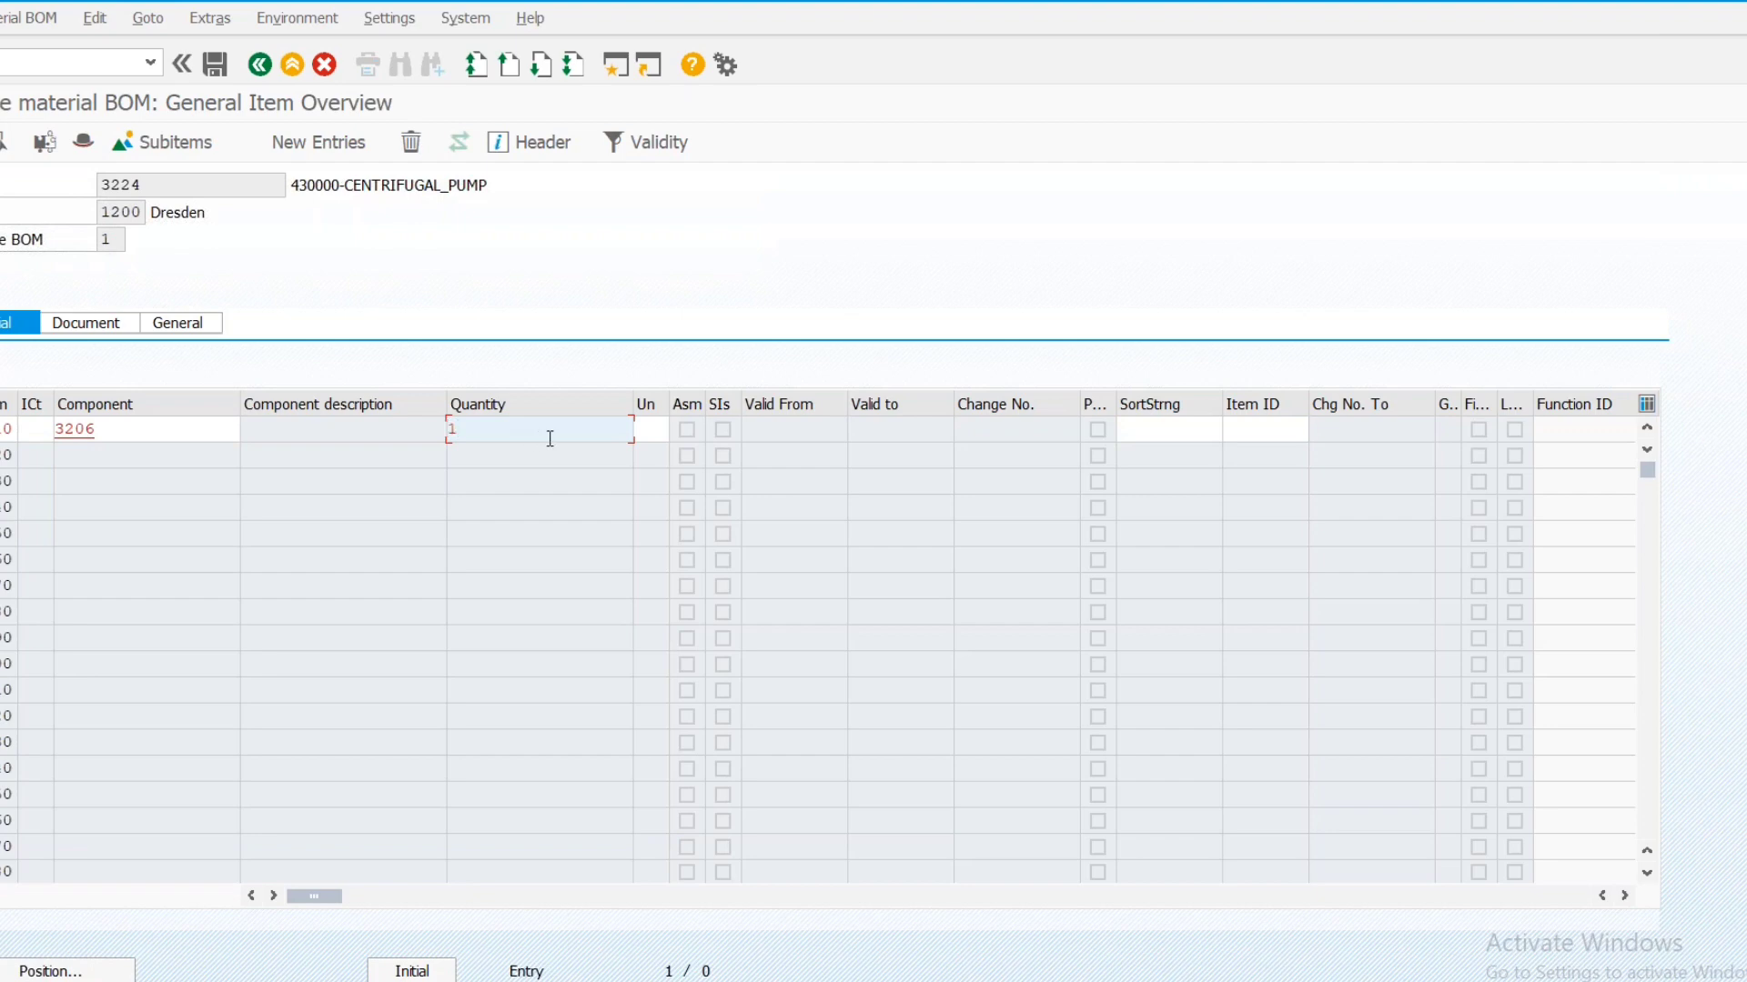
{"action": "left_click", "coordinate": [656, 436]}
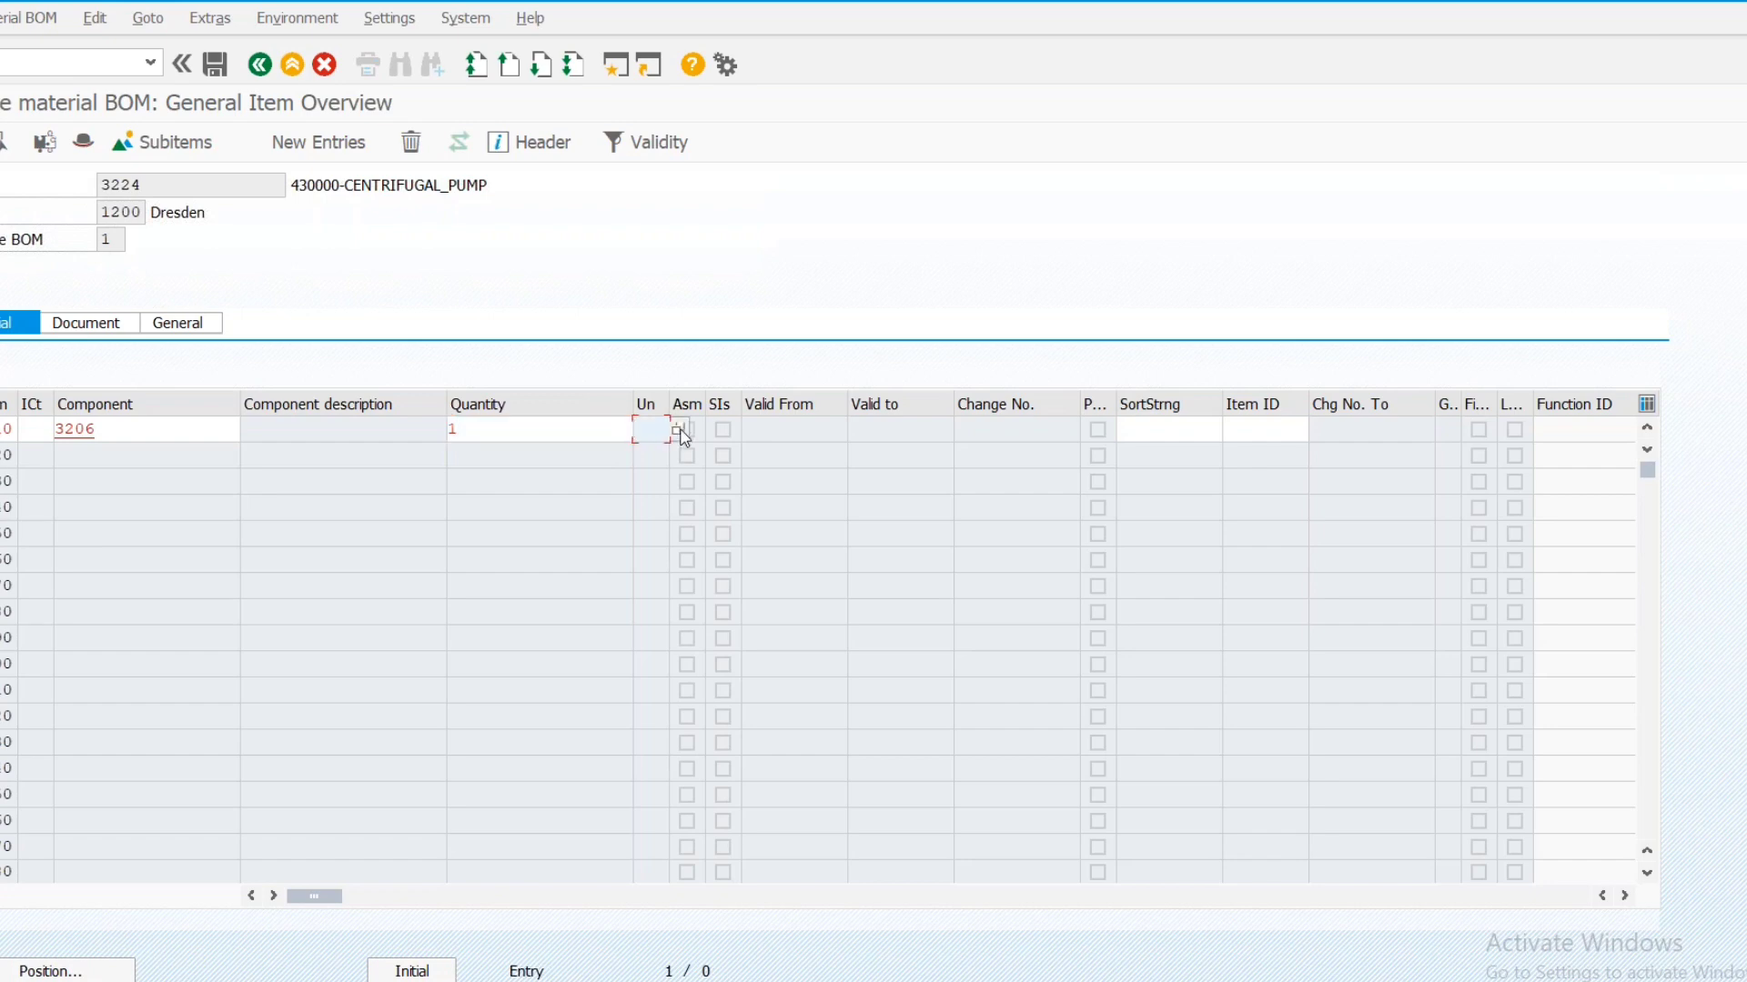
{"action": "left_click", "coordinate": [682, 433]}
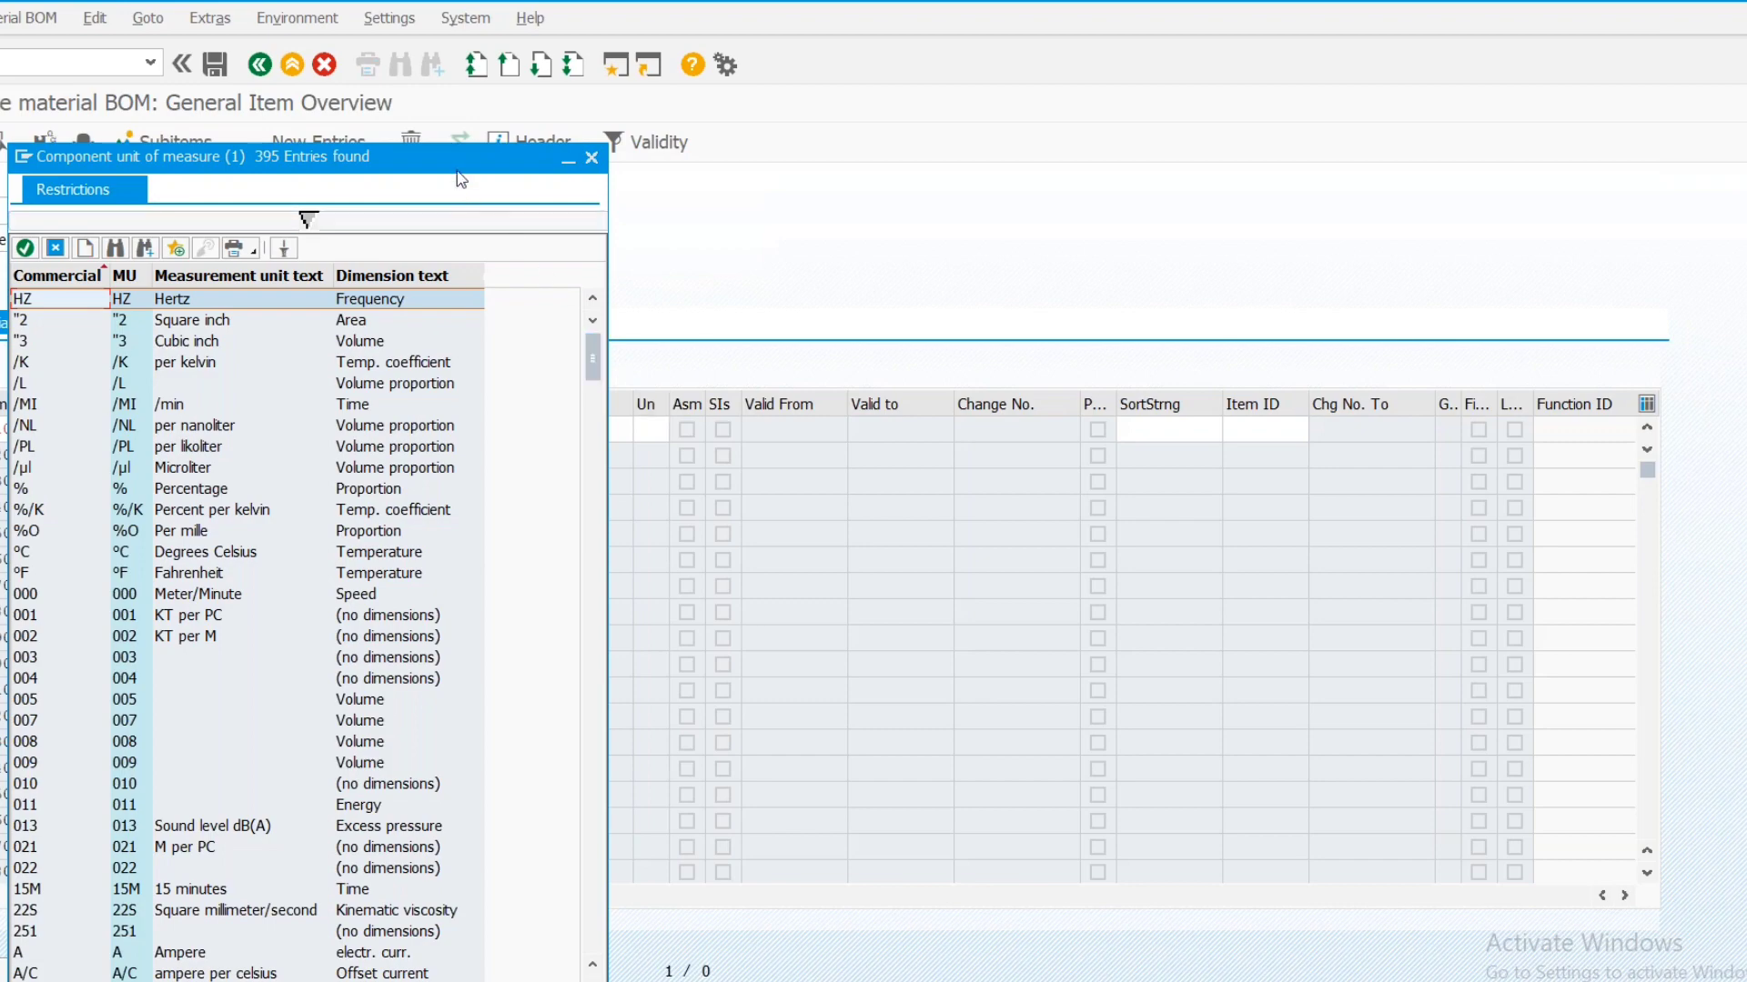
Choose unit A (Ampere) for item 3206 from the unit list and confirm it
{"action": "left_click_drag", "start_coordinate": [455, 173], "coordinate": [632, 53]}
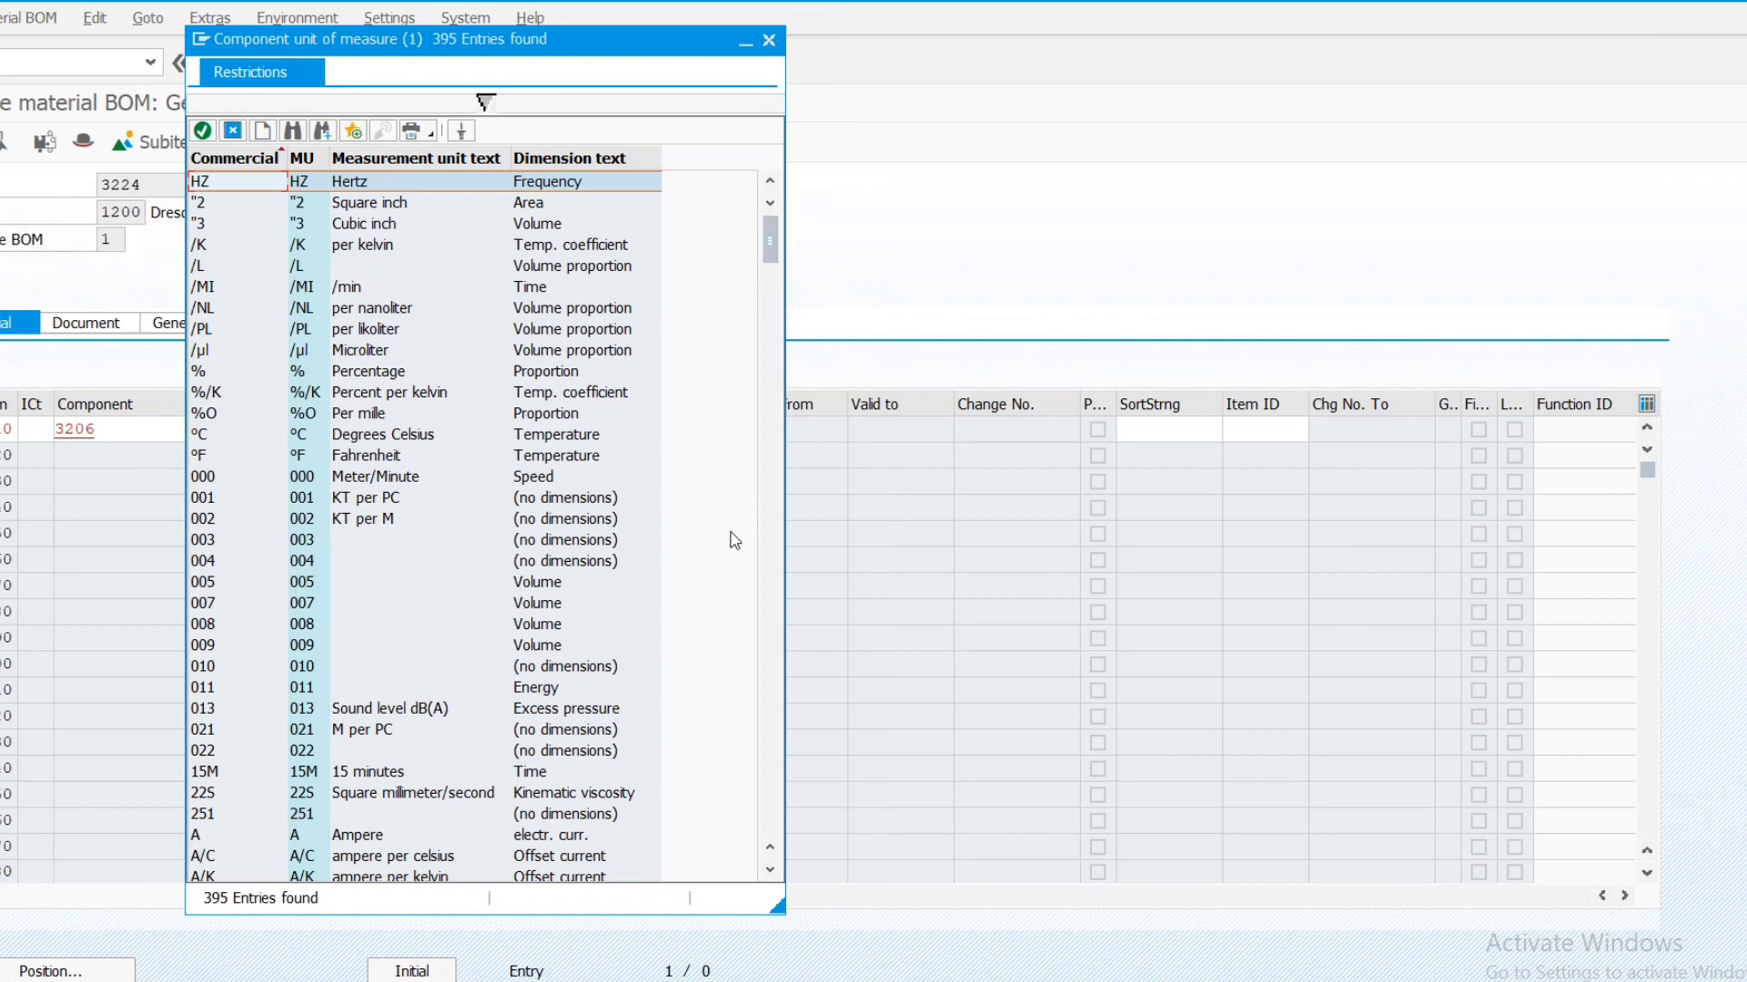
{"action": "left_click", "coordinate": [532, 839]}
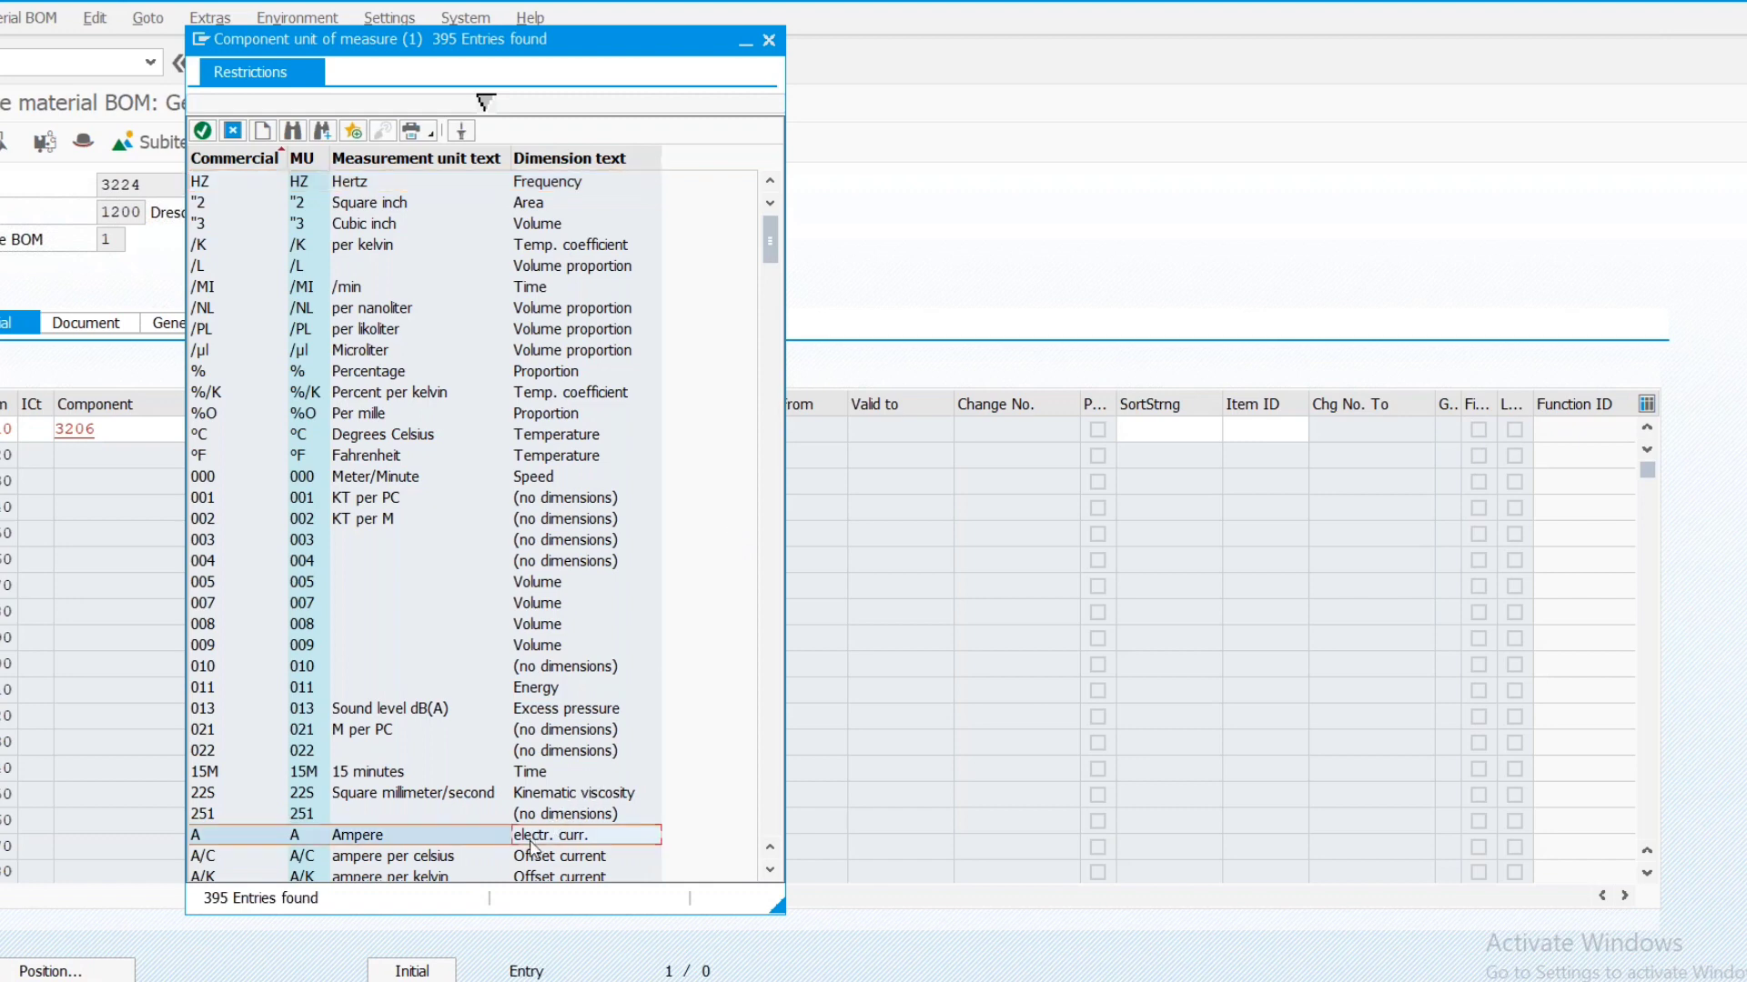
{"action": "left_click", "coordinate": [773, 877]}
{"action": "left_click", "coordinate": [773, 877]}
{"action": "left_click", "coordinate": [774, 877]}
{"action": "left_click", "coordinate": [773, 877]}
{"action": "left_click", "coordinate": [773, 877]}
{"action": "left_click", "coordinate": [773, 877]}
{"action": "left_click", "coordinate": [774, 877]}
{"action": "left_click", "coordinate": [773, 877]}
{"action": "left_click", "coordinate": [773, 877]}
{"action": "left_click", "coordinate": [774, 877]}
{"action": "left_click", "coordinate": [774, 877]}
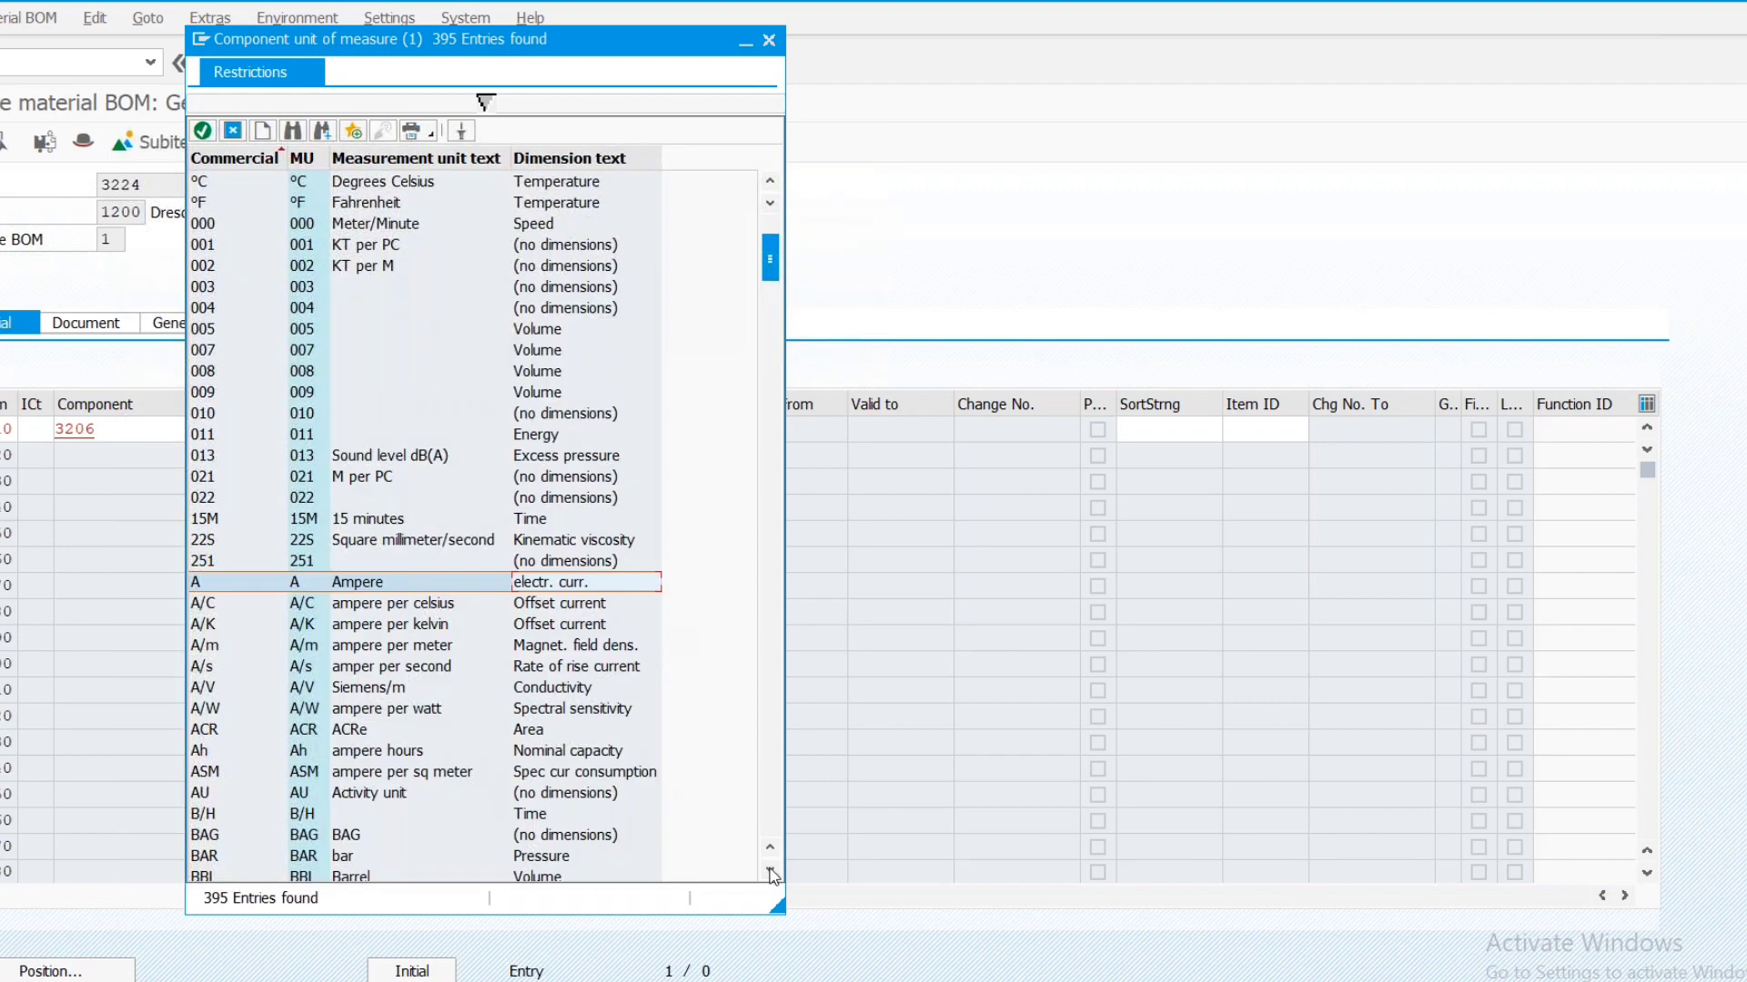
{"action": "double_click", "coordinate": [543, 583]}
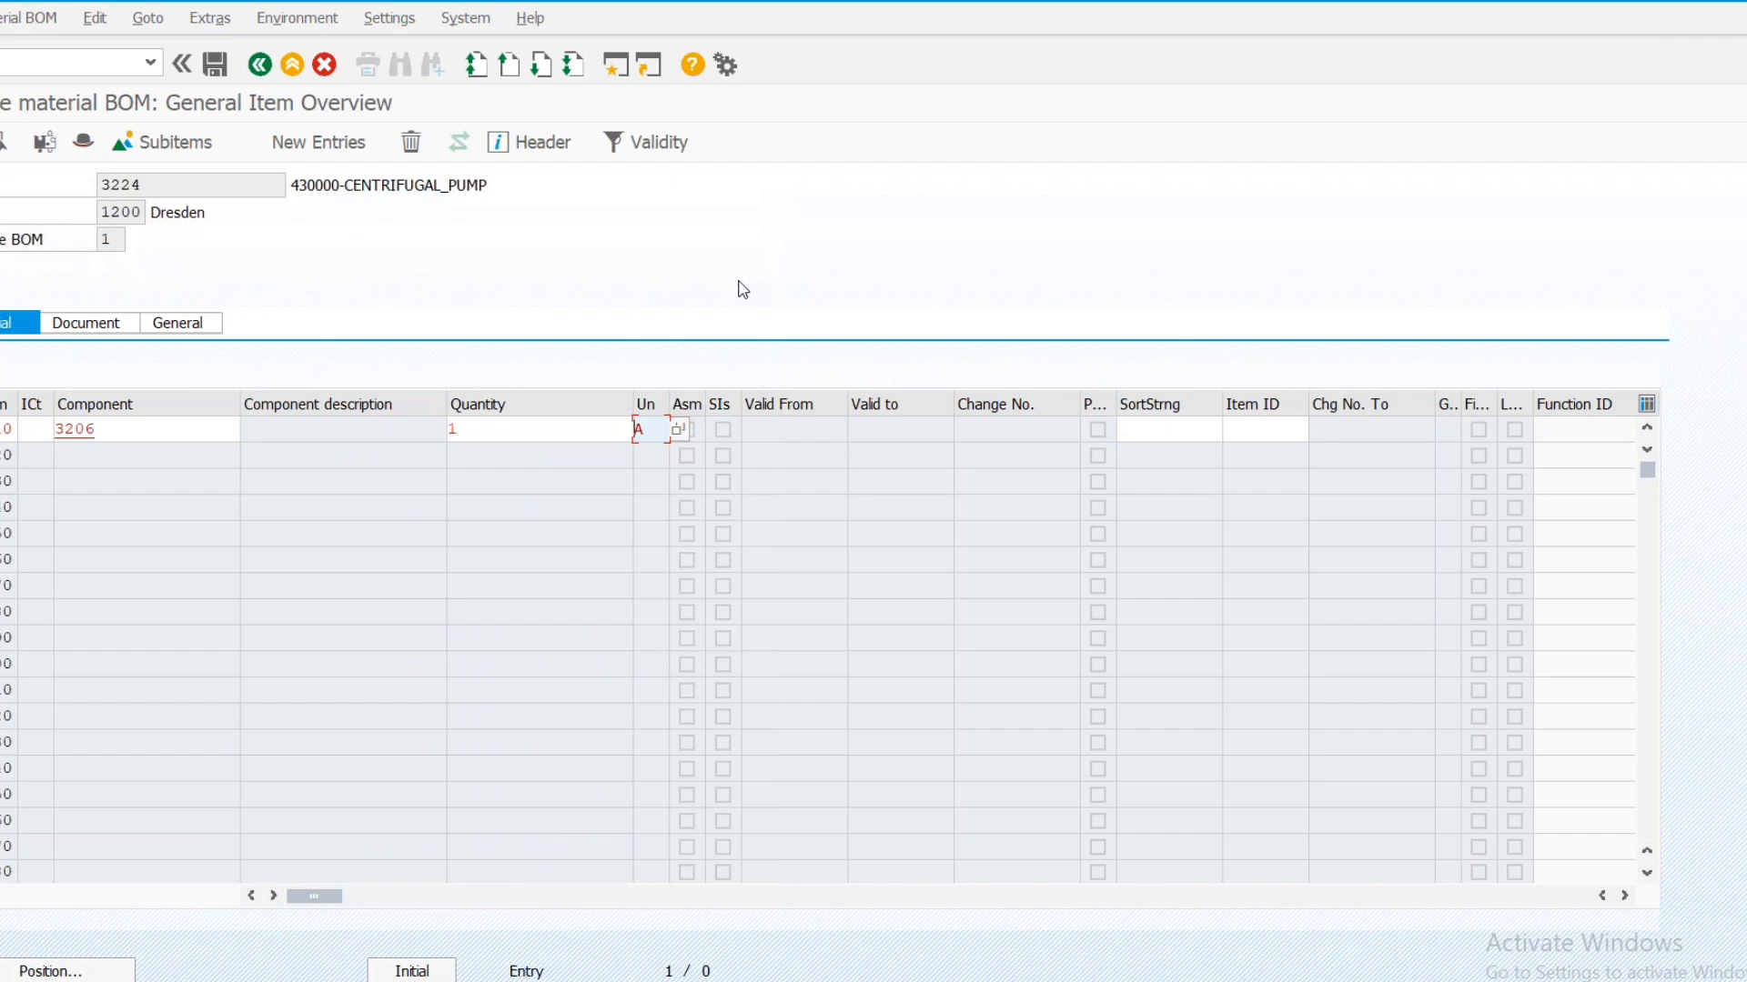
{"action": "key", "text": "Return"}
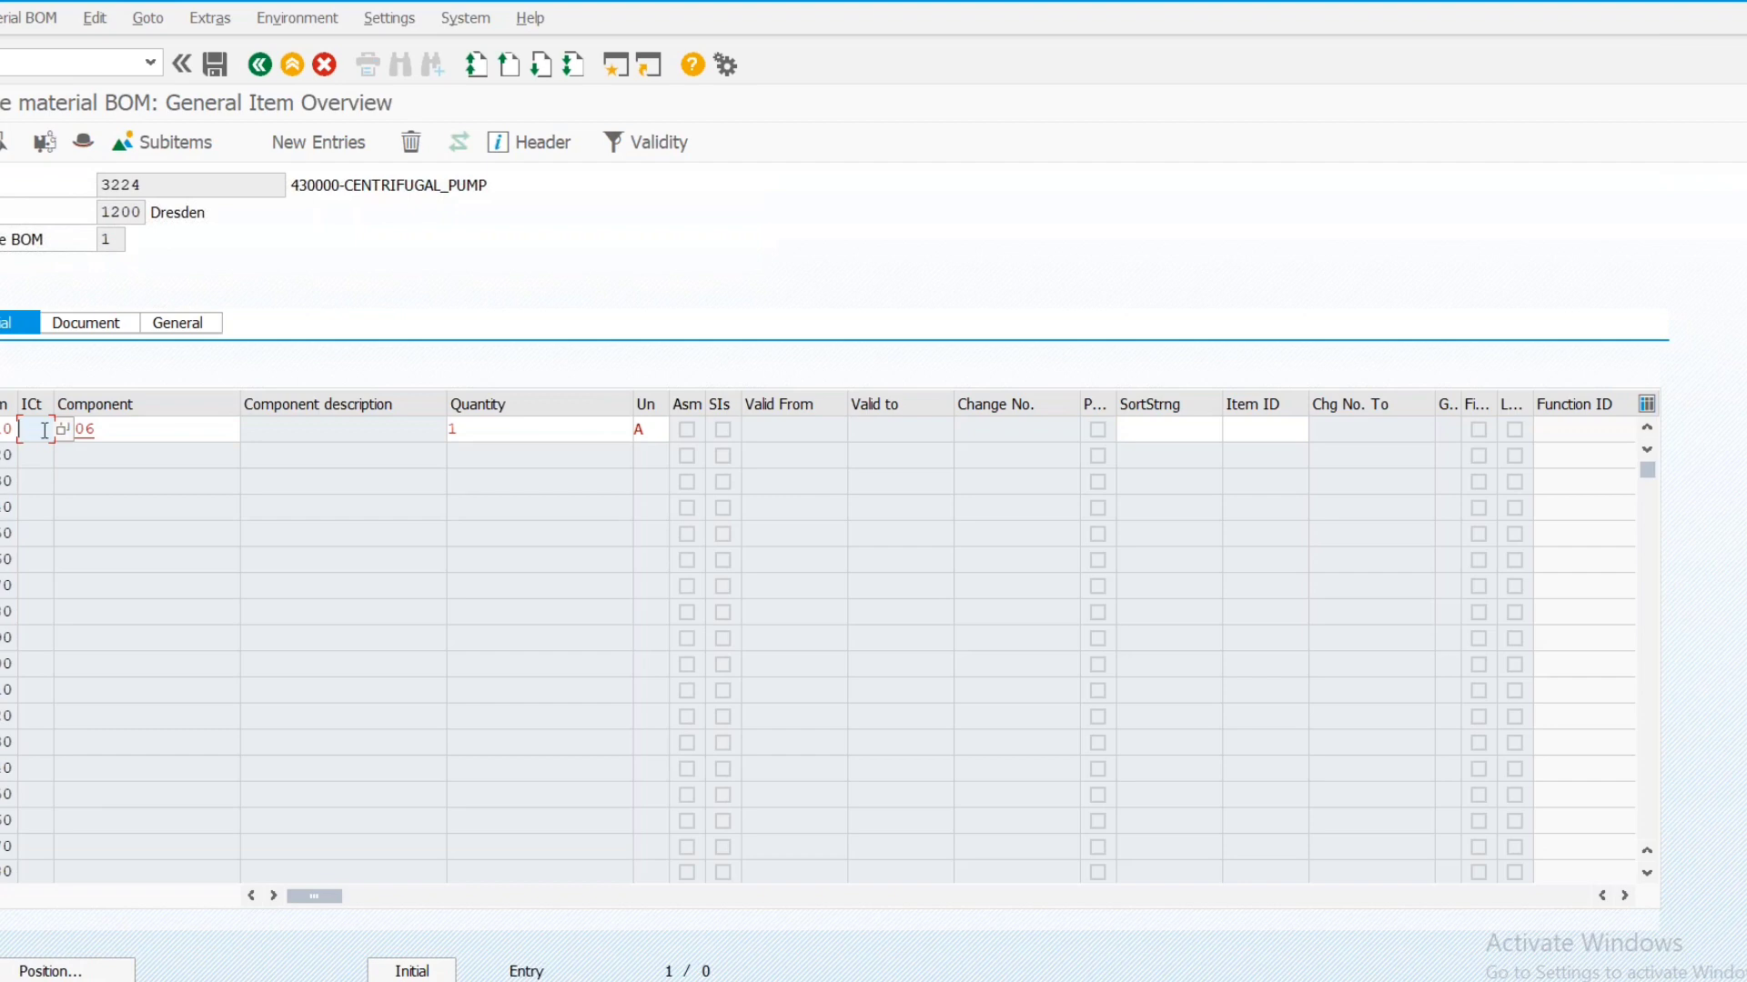
Set item 3206's category to L (Stock item) from the item category list
{"action": "key", "text": "F4"}
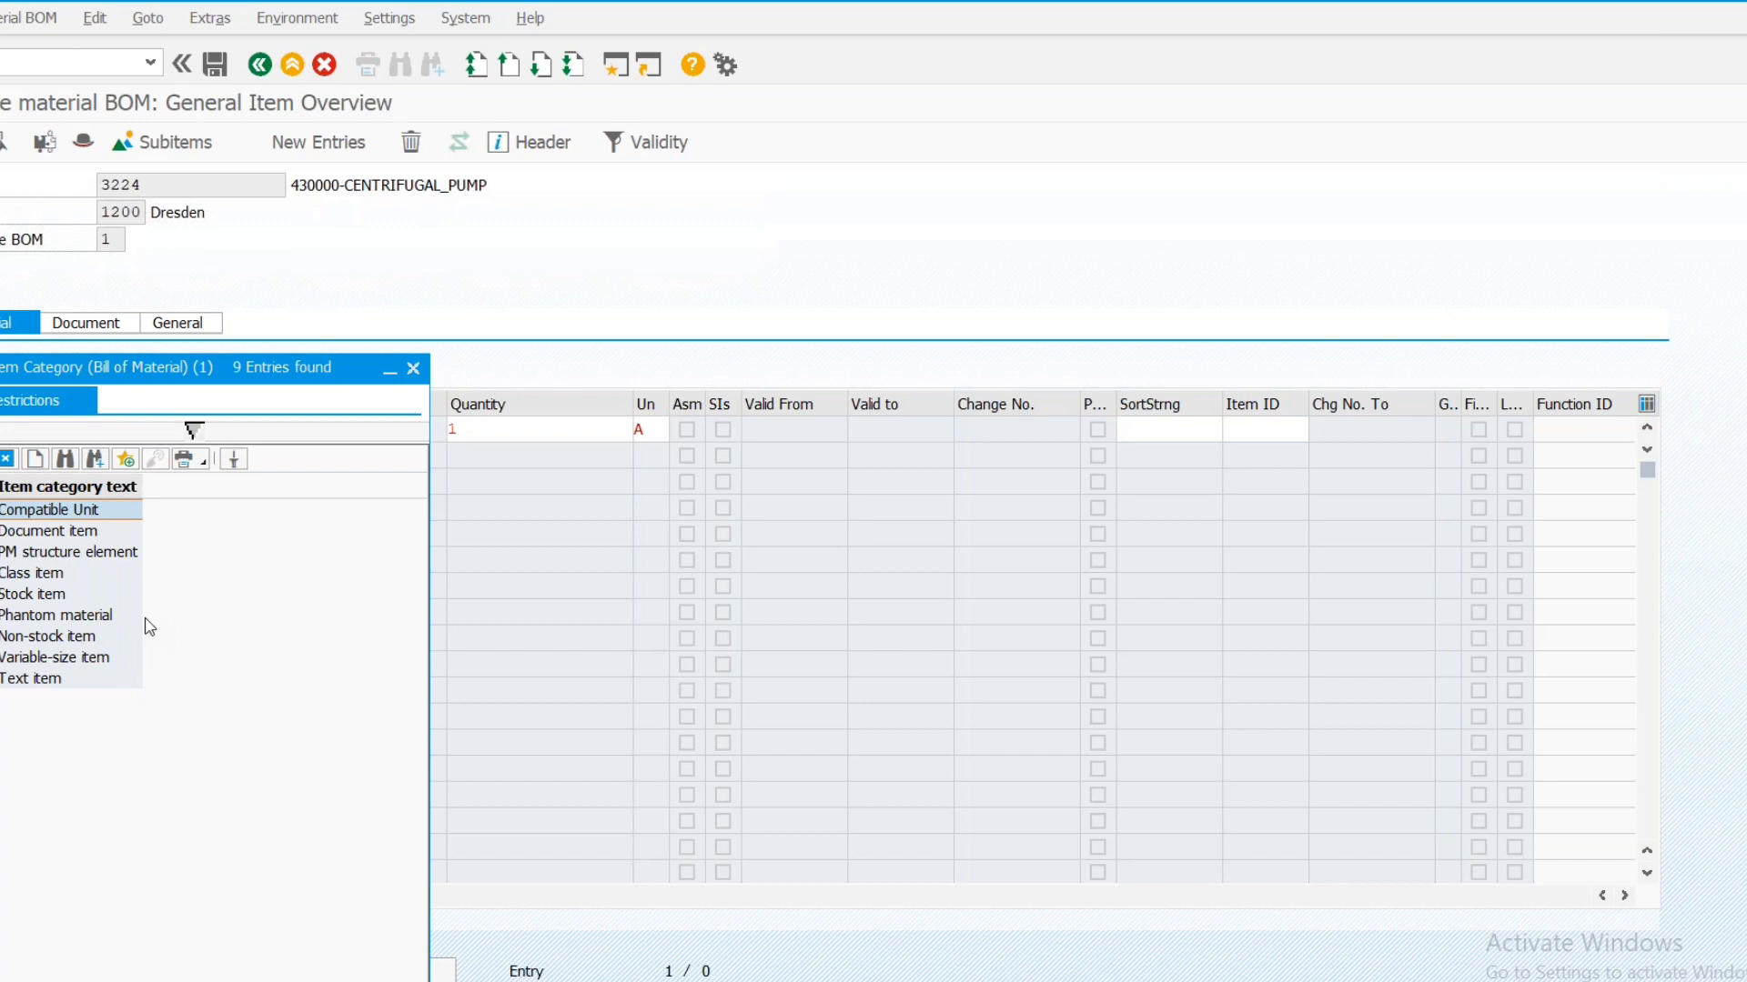
{"action": "left_click", "coordinate": [89, 513]}
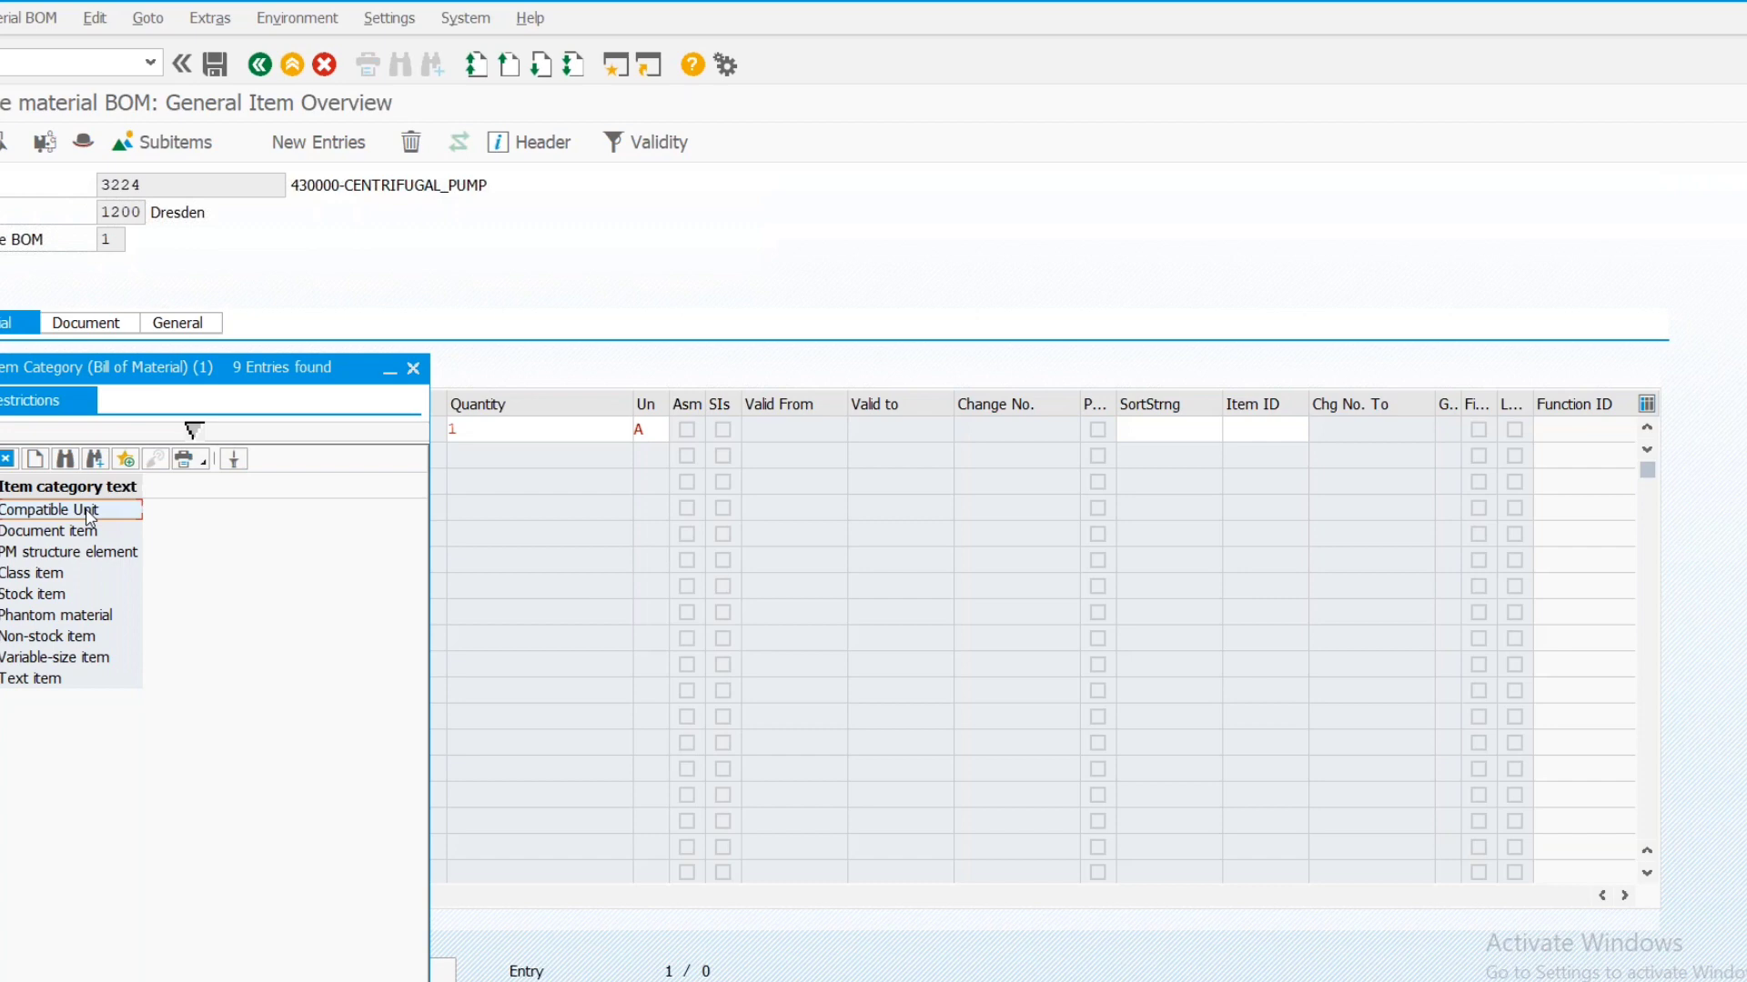
{"action": "left_click", "coordinate": [35, 598]}
{"action": "double_click", "coordinate": [36, 598]}
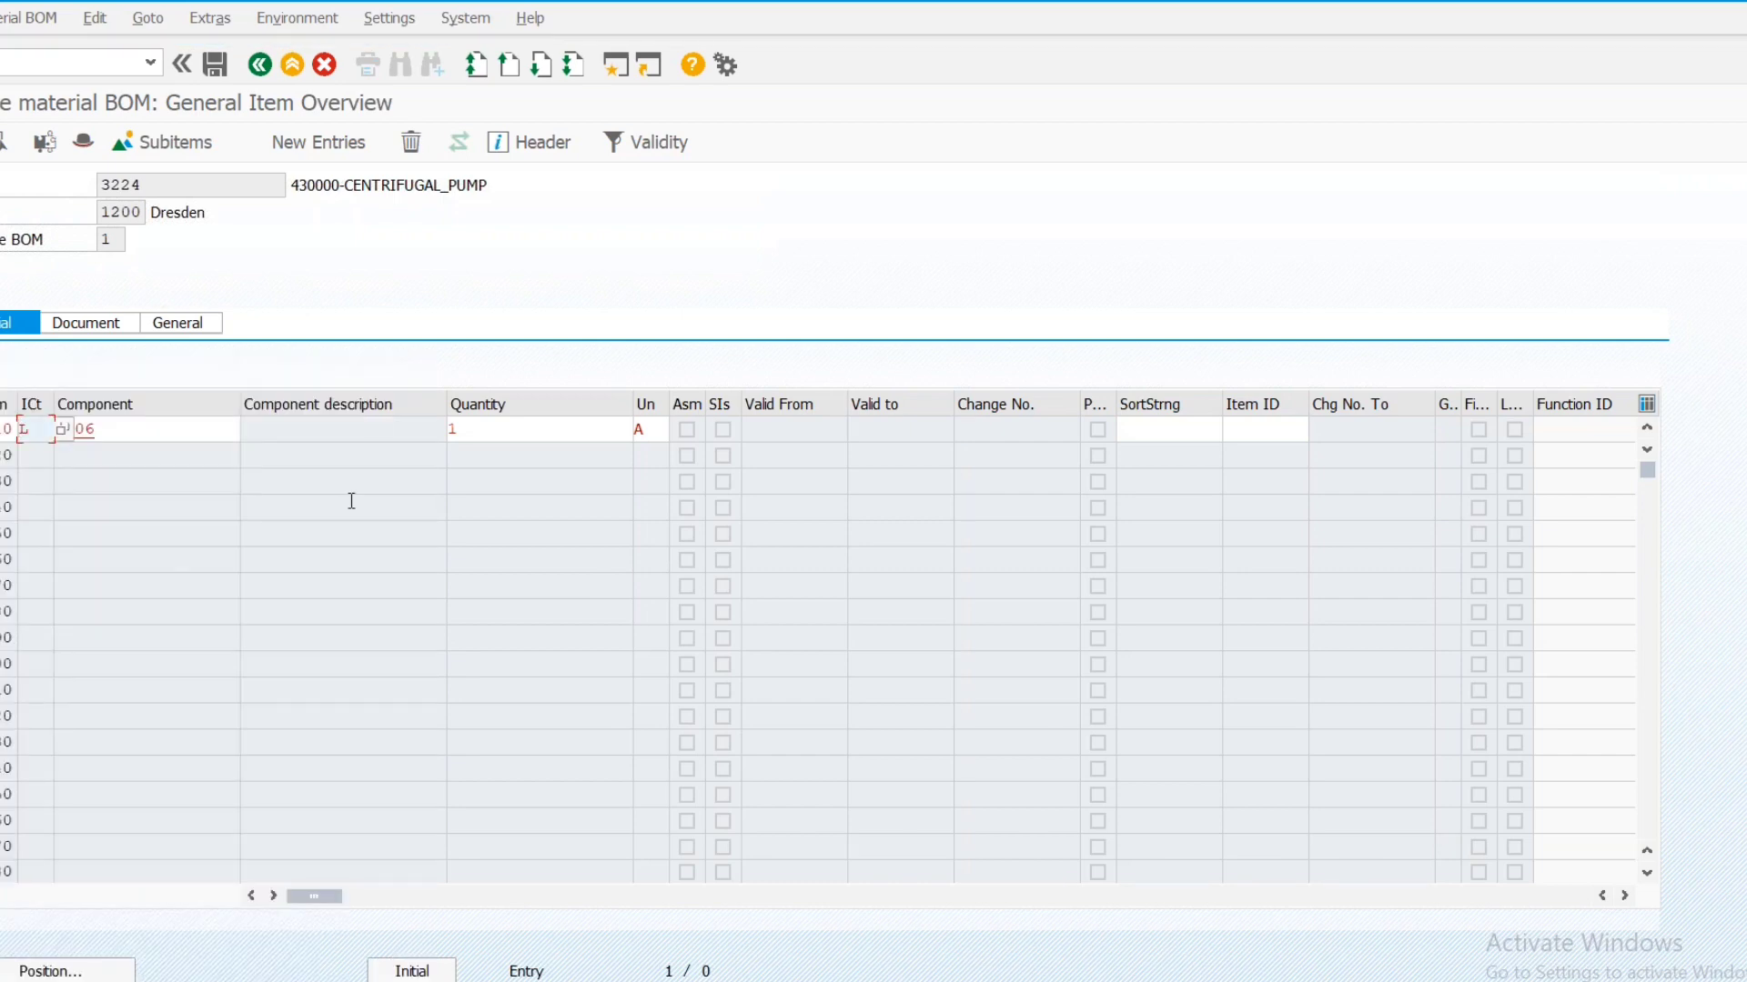
Confirm the Stock item category, then review and close item 3206's unit-of-measure list
{"action": "key", "text": "Return"}
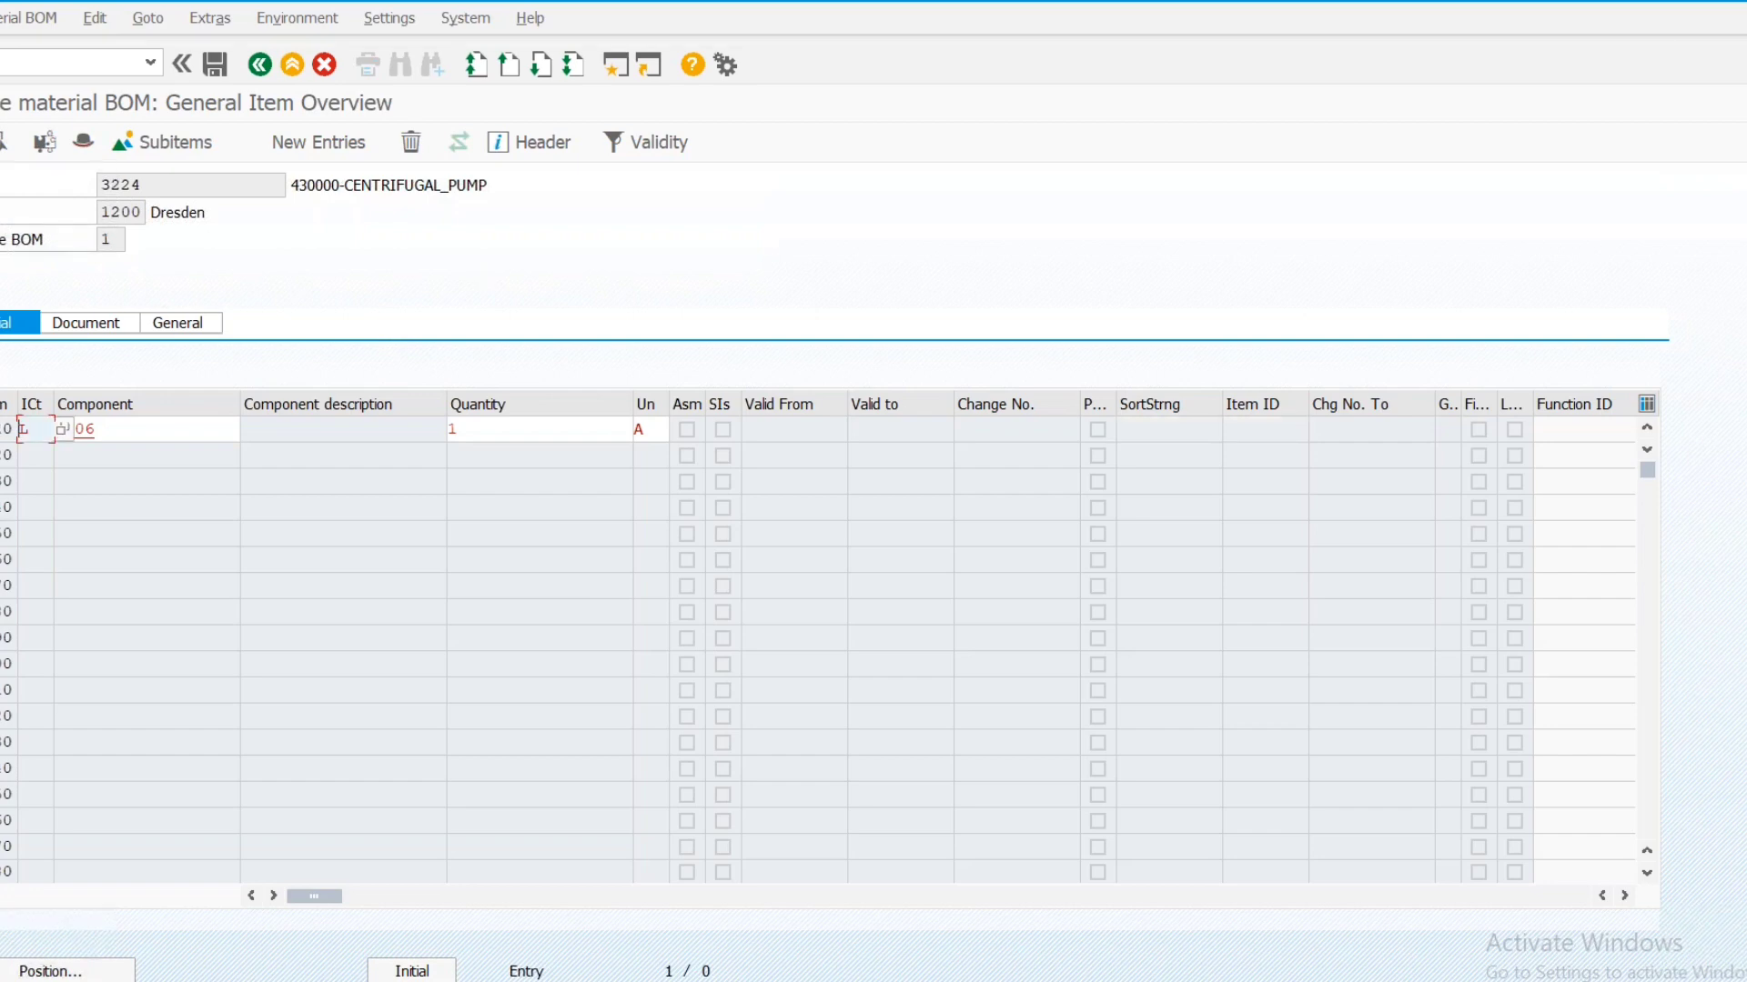
{"action": "left_click", "coordinate": [660, 434]}
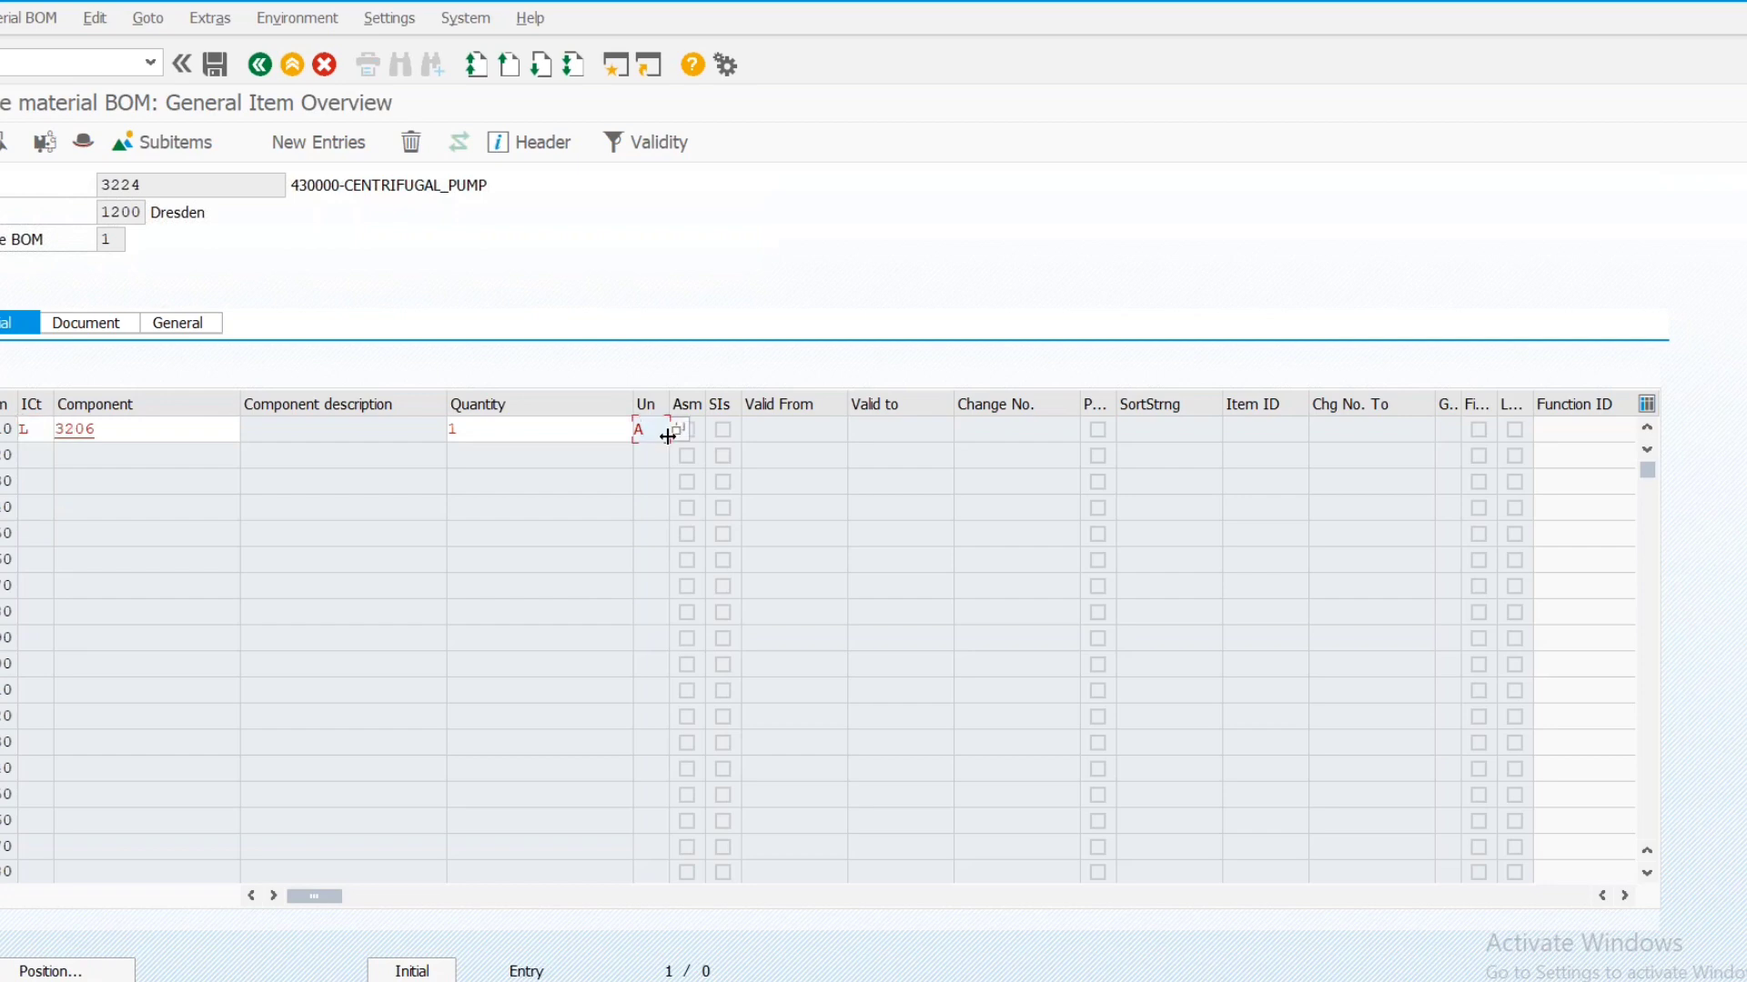
{"action": "left_click", "coordinate": [678, 431]}
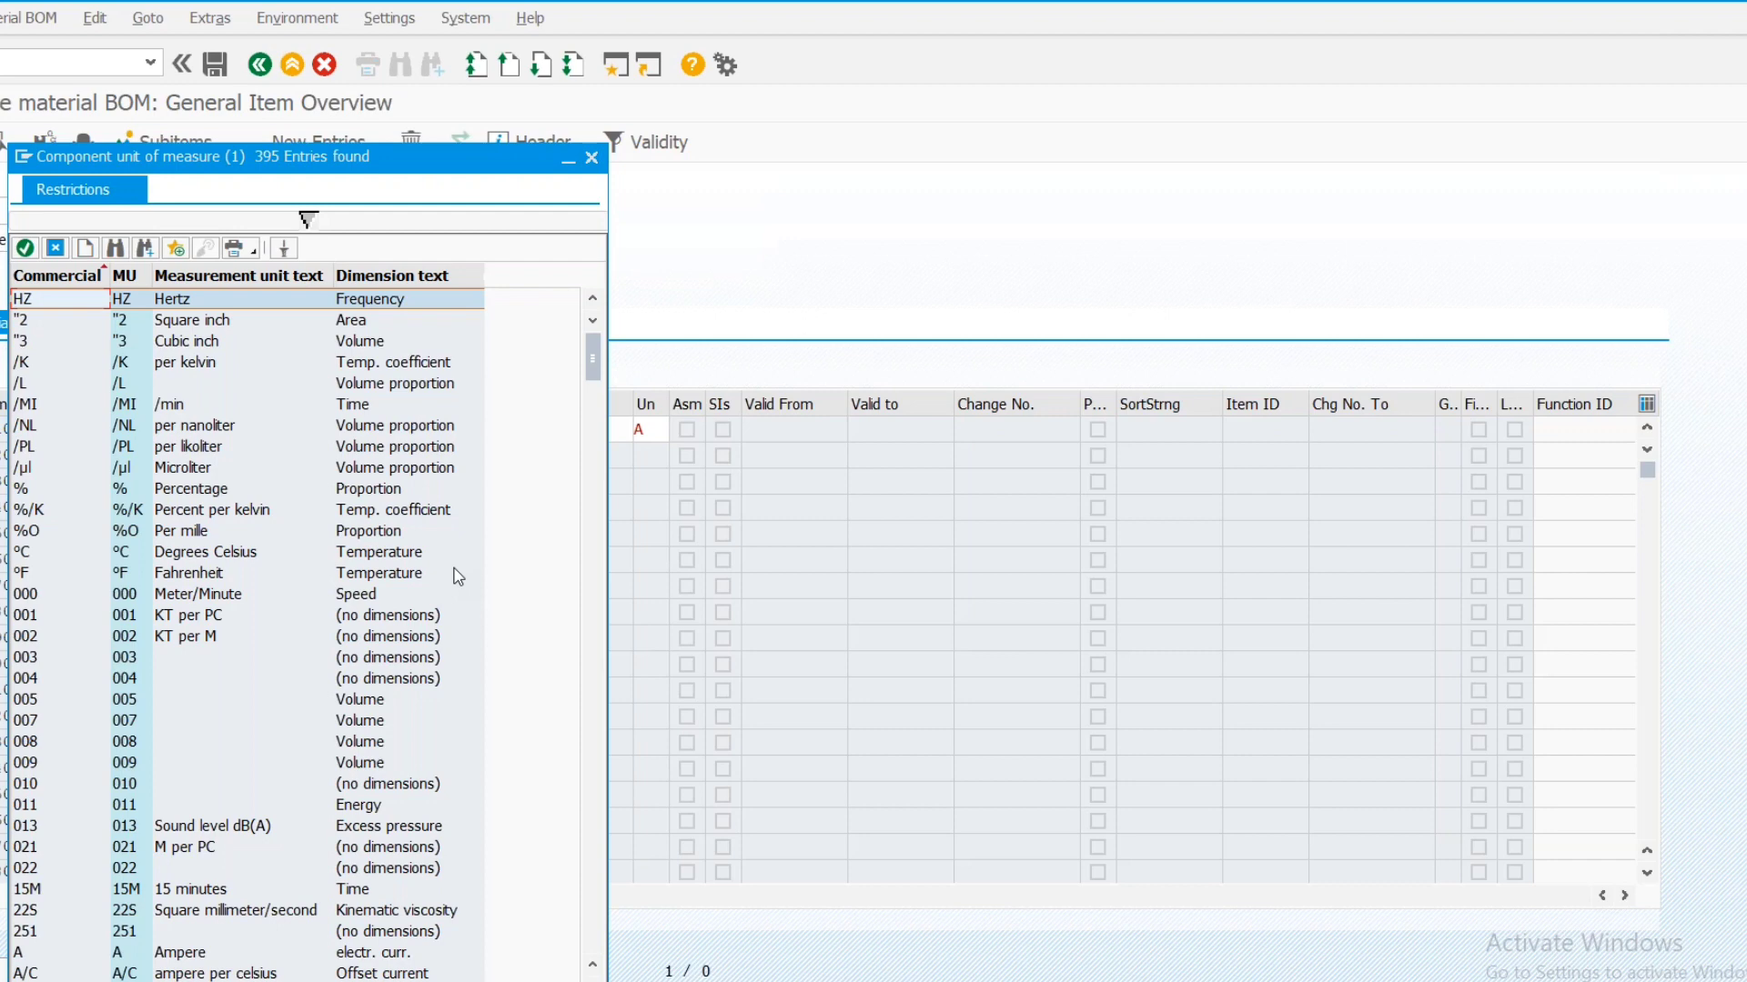
{"action": "scroll", "coordinate": [457, 577], "scroll_direction": "down", "scroll_amount": 1}
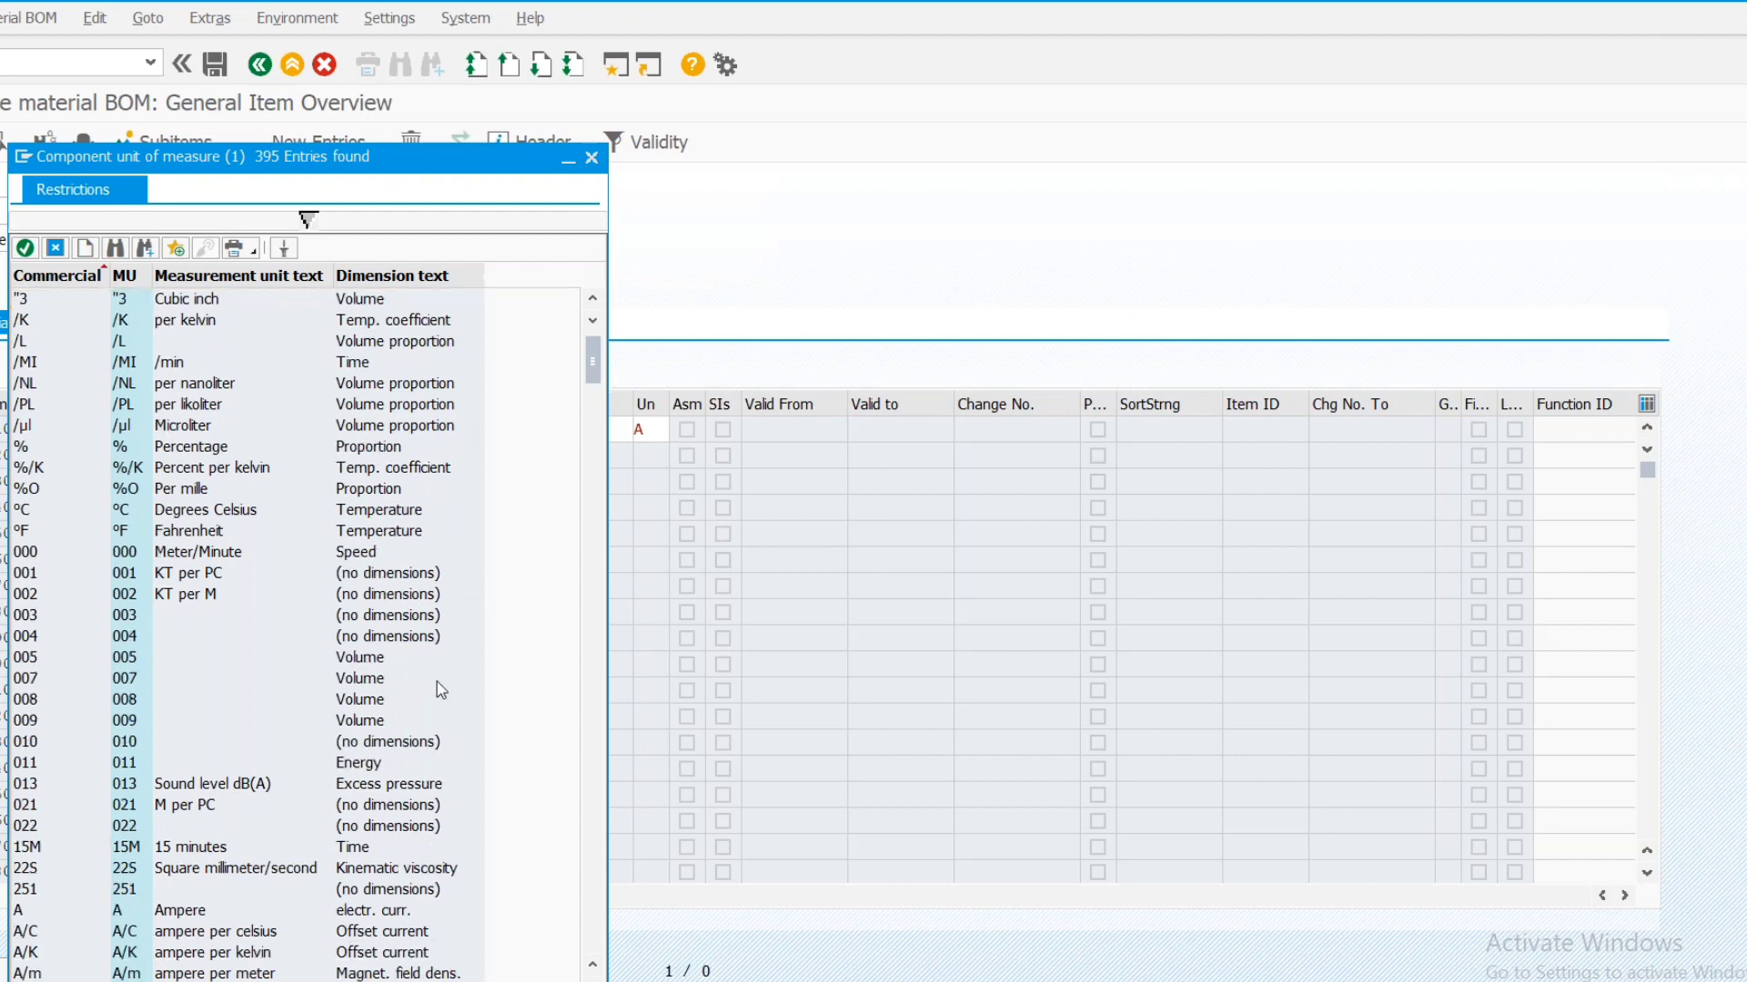
{"action": "scroll", "coordinate": [437, 680], "scroll_direction": "down", "scroll_amount": 1}
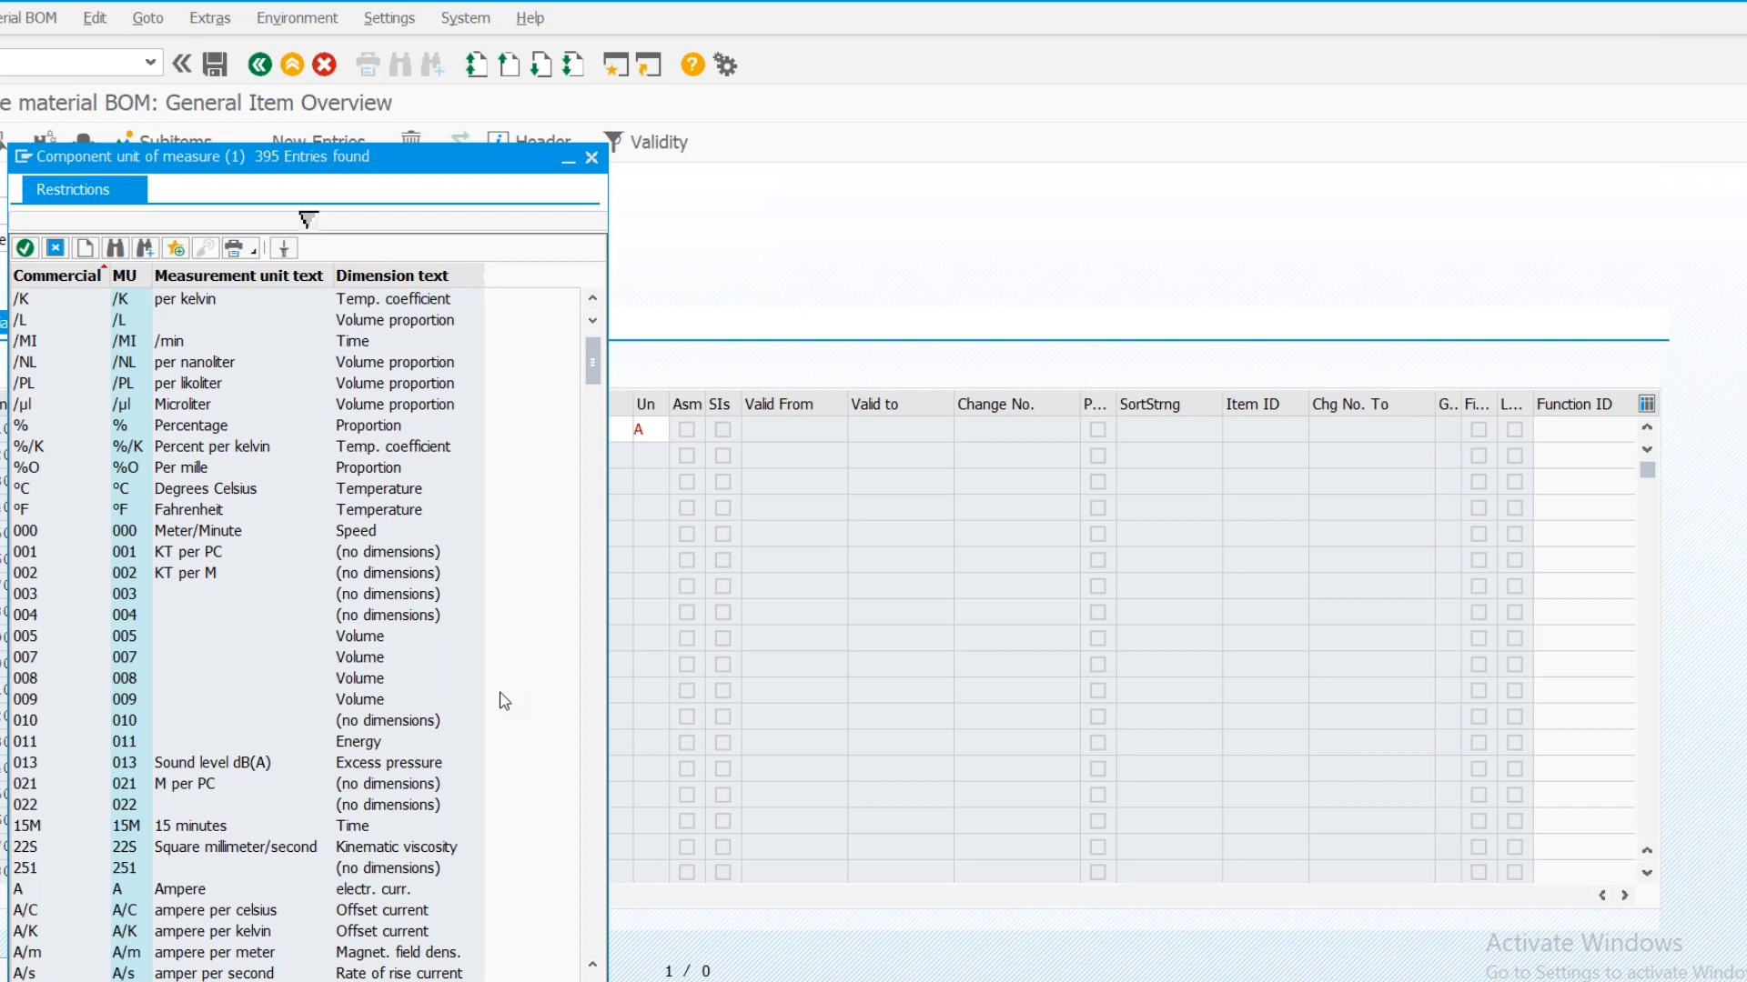
{"action": "left_click", "coordinate": [591, 157]}
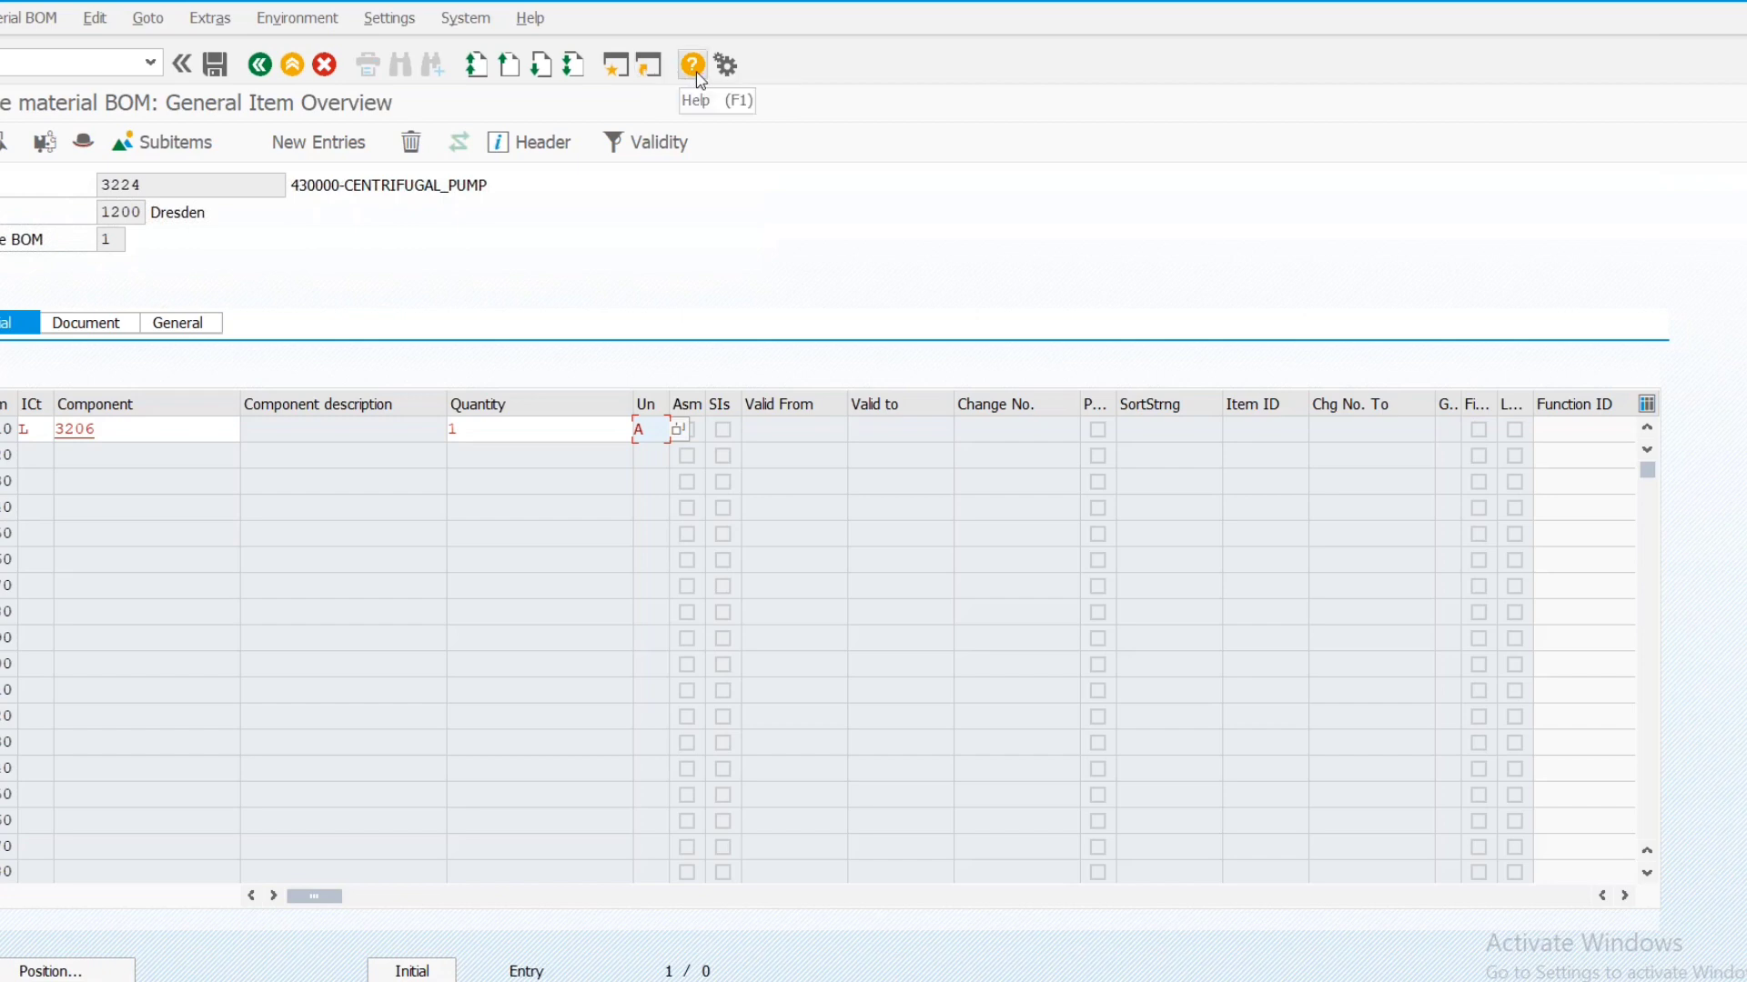
Open a second SAP session running transaction SE16N
{"action": "left_click", "coordinate": [607, 79]}
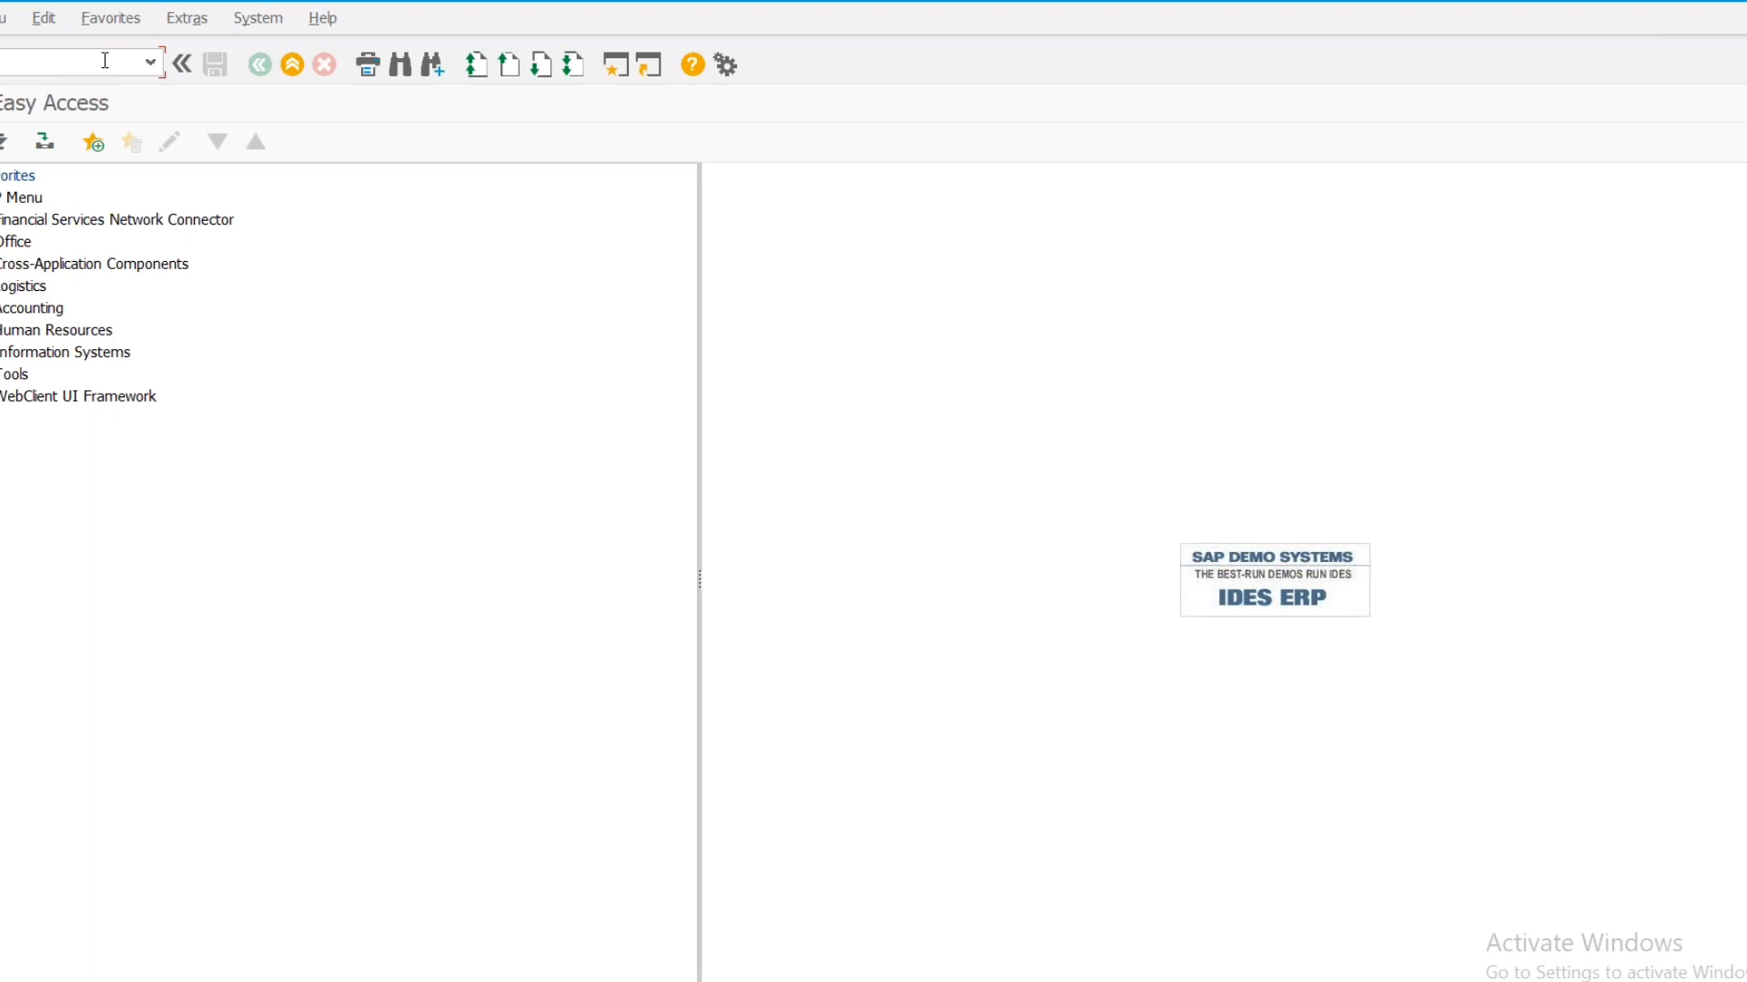
{"action": "type", "text": "A"}
{"action": "key", "text": "BackSpace"}
{"action": "type", "text": "E16M"}
{"action": "key", "text": "BackSpace"}
{"action": "type", "text": "N"}
{"action": "key", "text": "Return"}
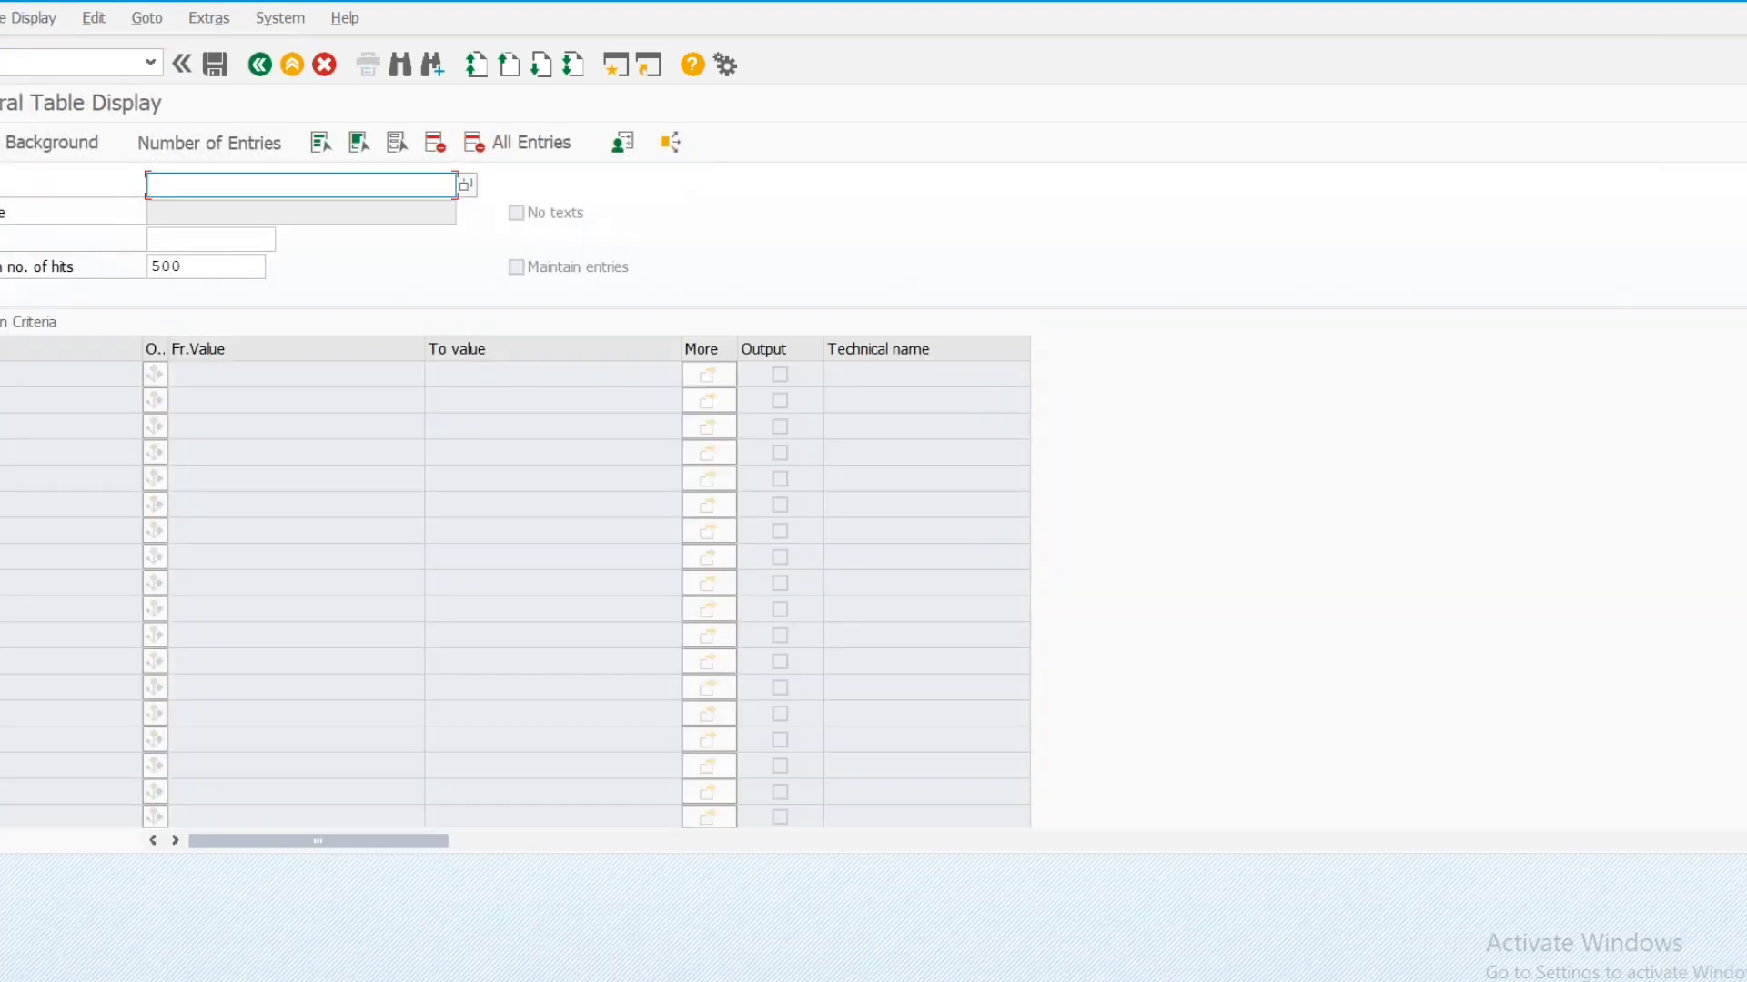
Load table MARA in the General Table Display and restore the window to a smaller size
{"action": "type", "text": "MARA"}
{"action": "key", "text": "Return"}
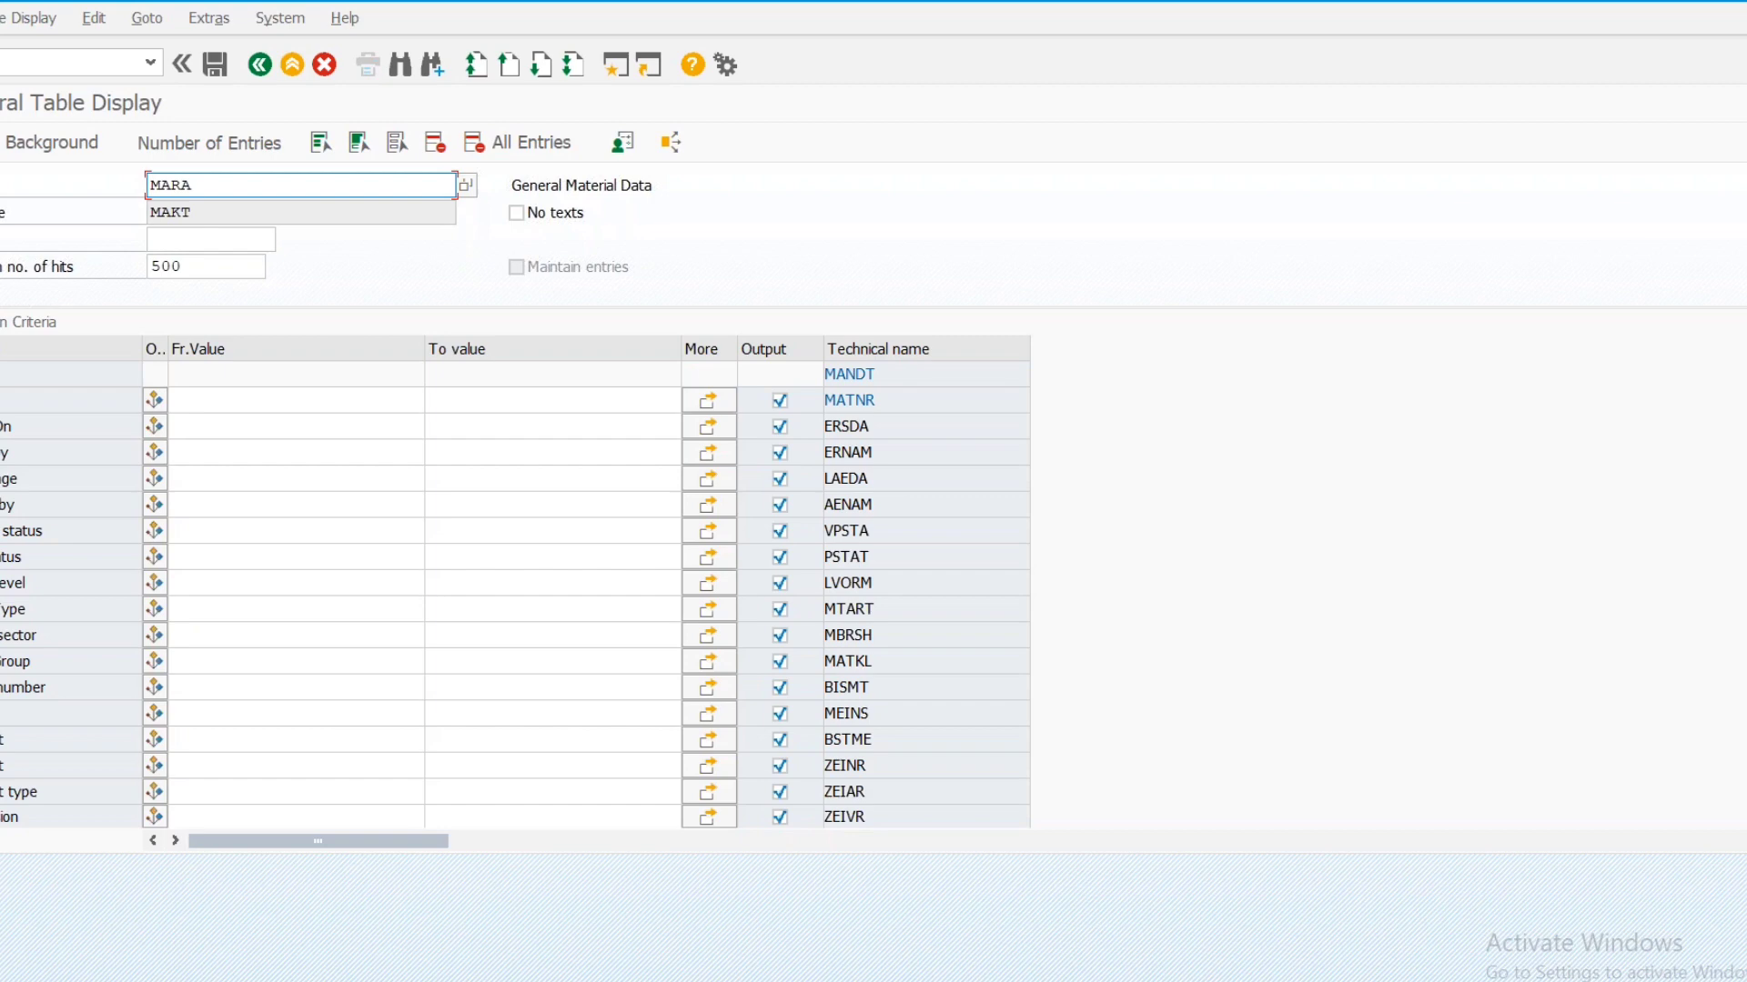
{"action": "double_click", "coordinate": [425, 31]}
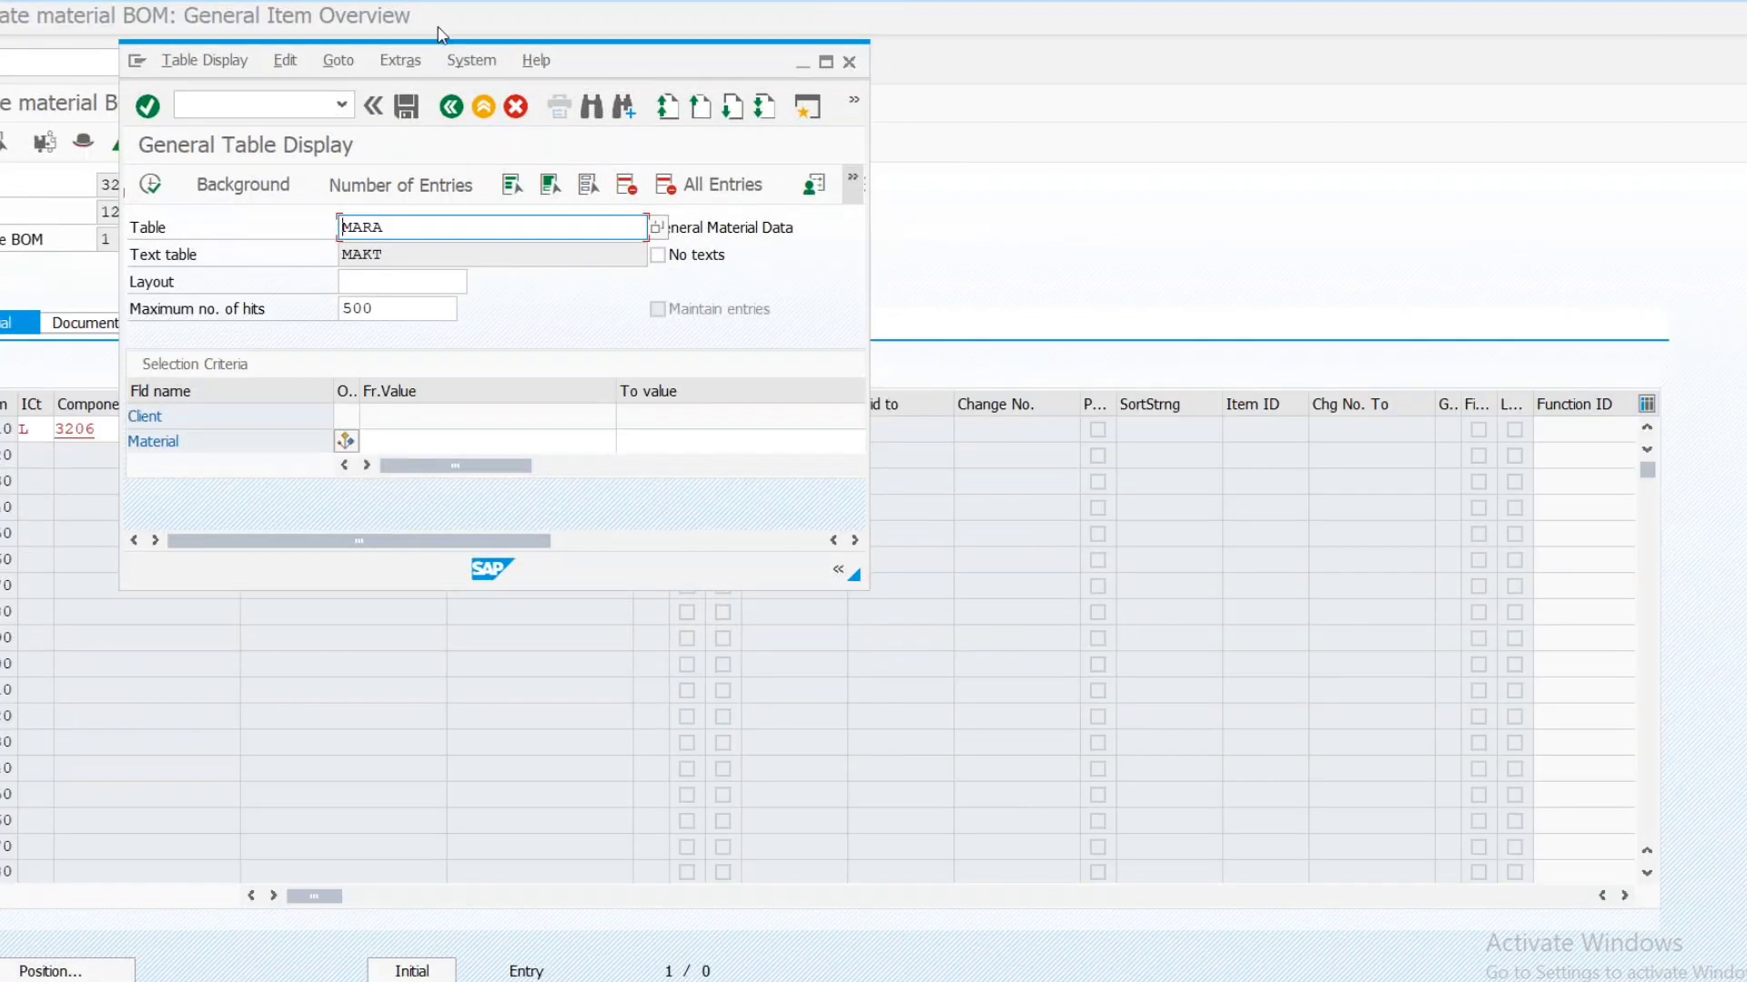
Glance at the BOM overview, then bring the MARA table display back and maximize it
{"action": "left_click_drag", "start_coordinate": [577, 56], "coordinate": [1000, 534]}
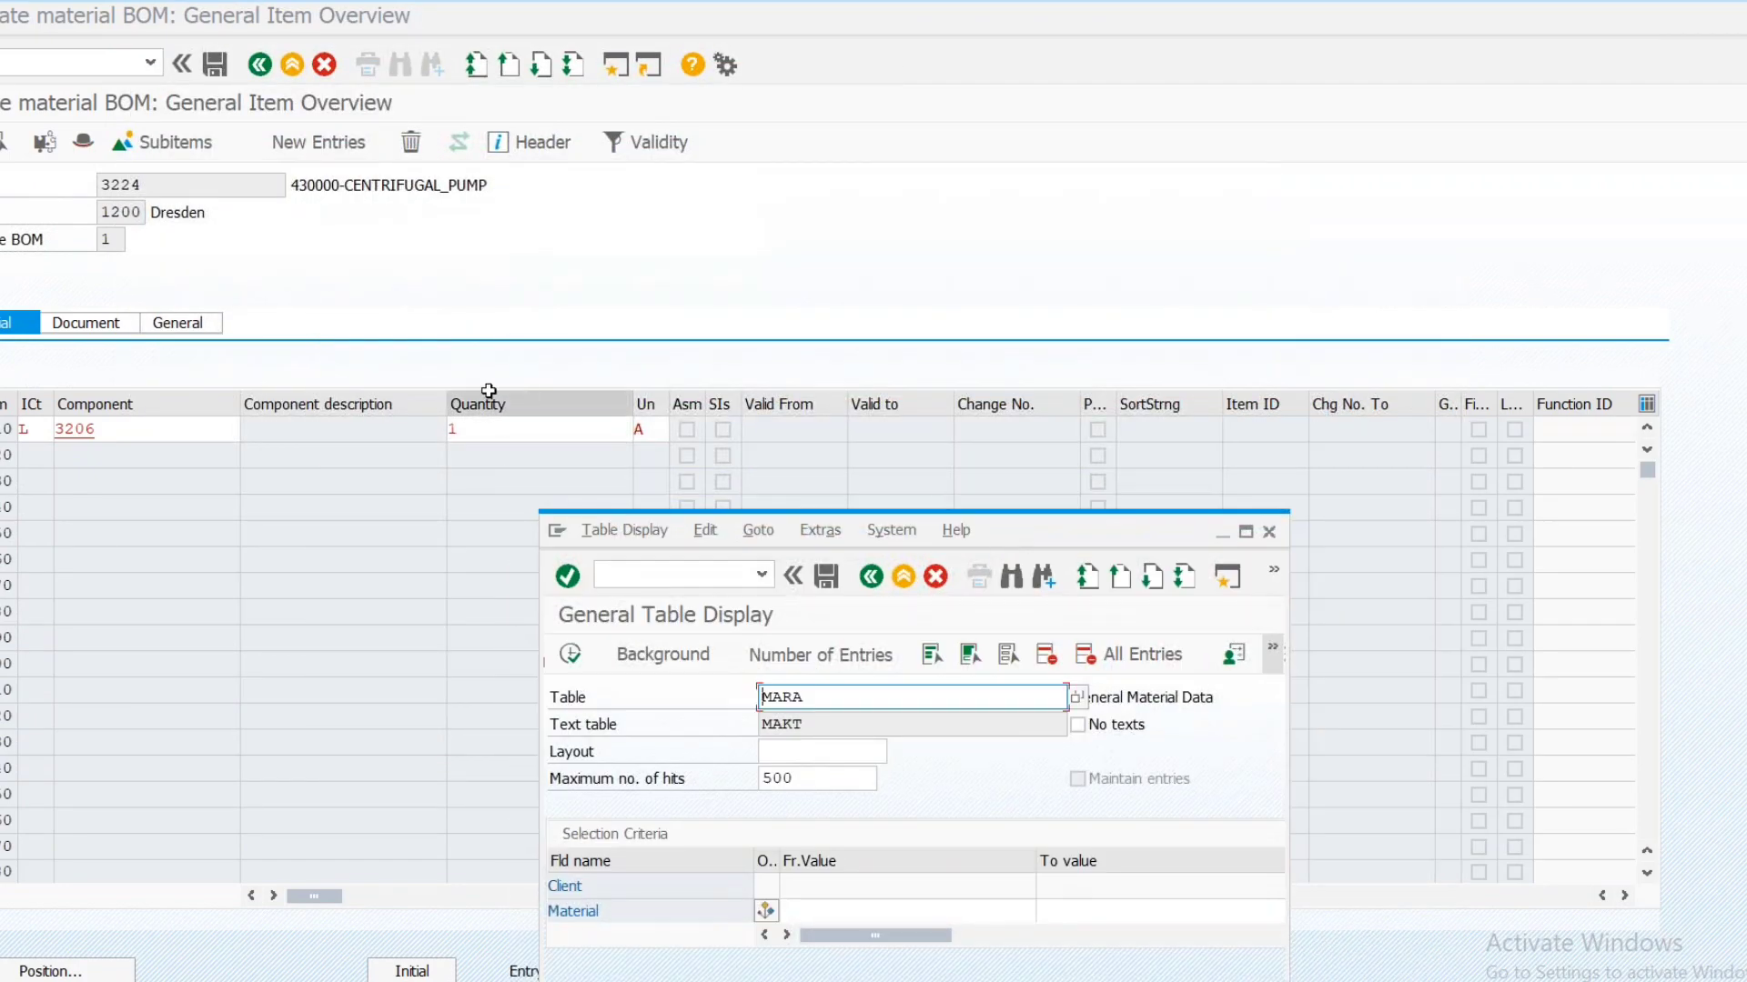
{"action": "left_click", "coordinate": [107, 429]}
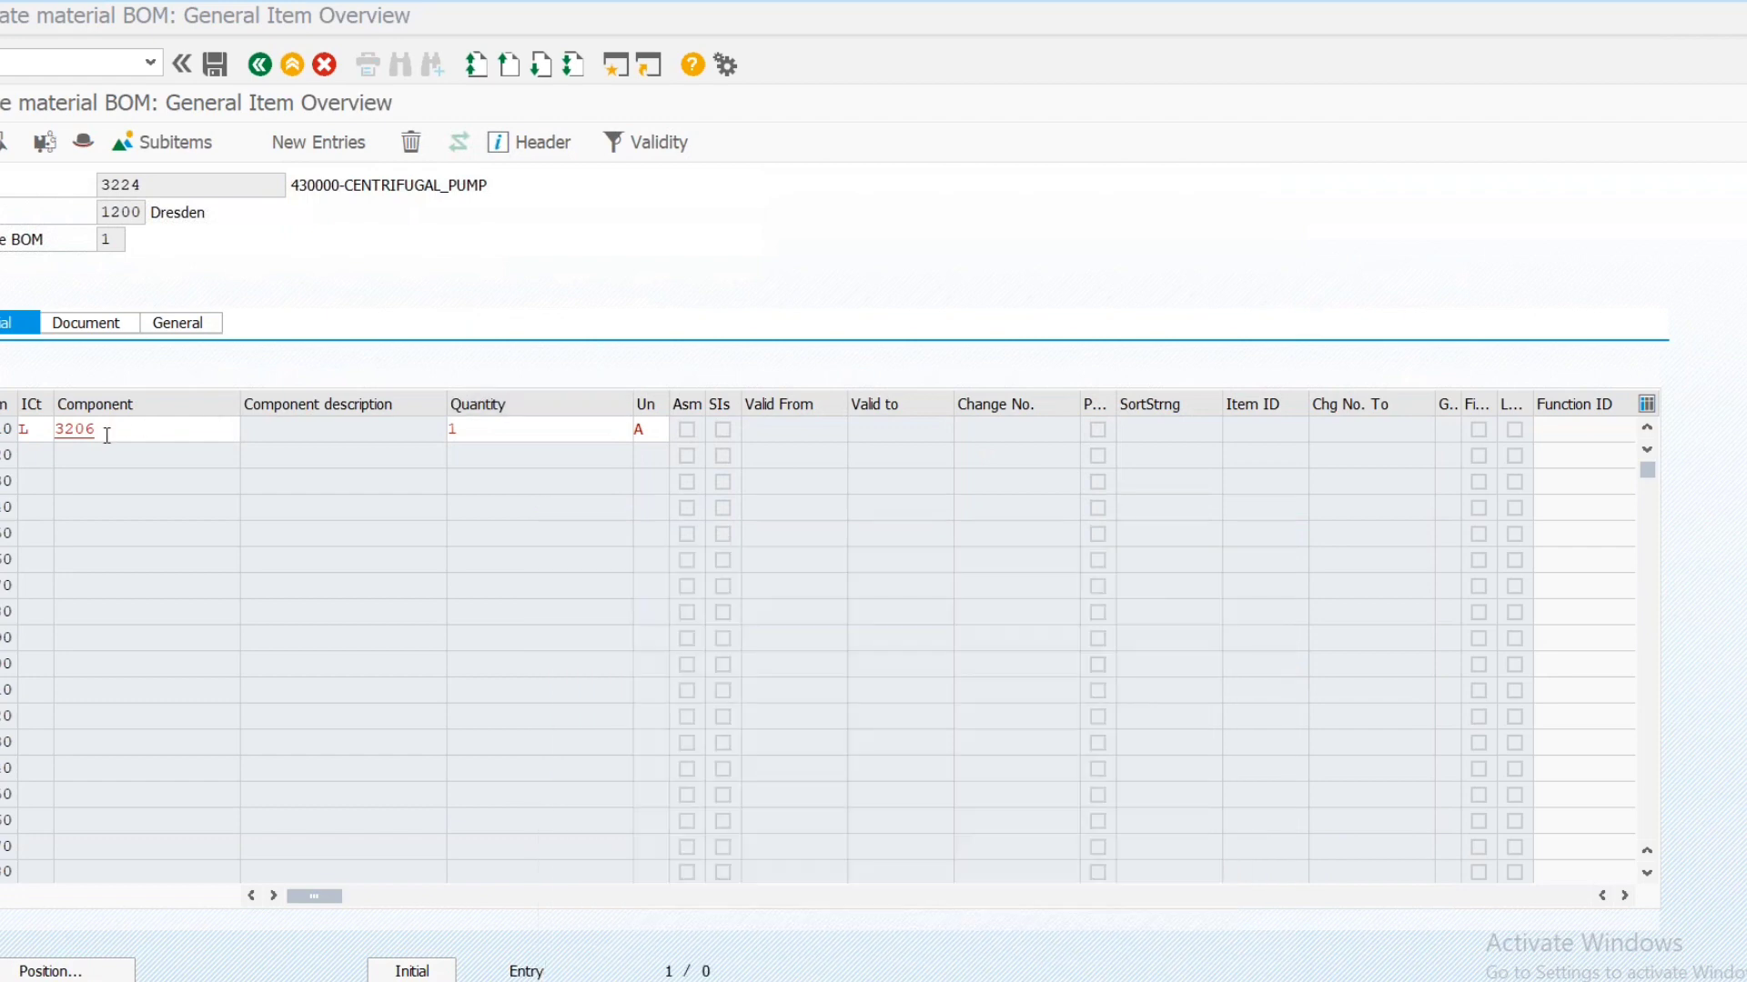
{"action": "left_click", "coordinate": [62, 429]}
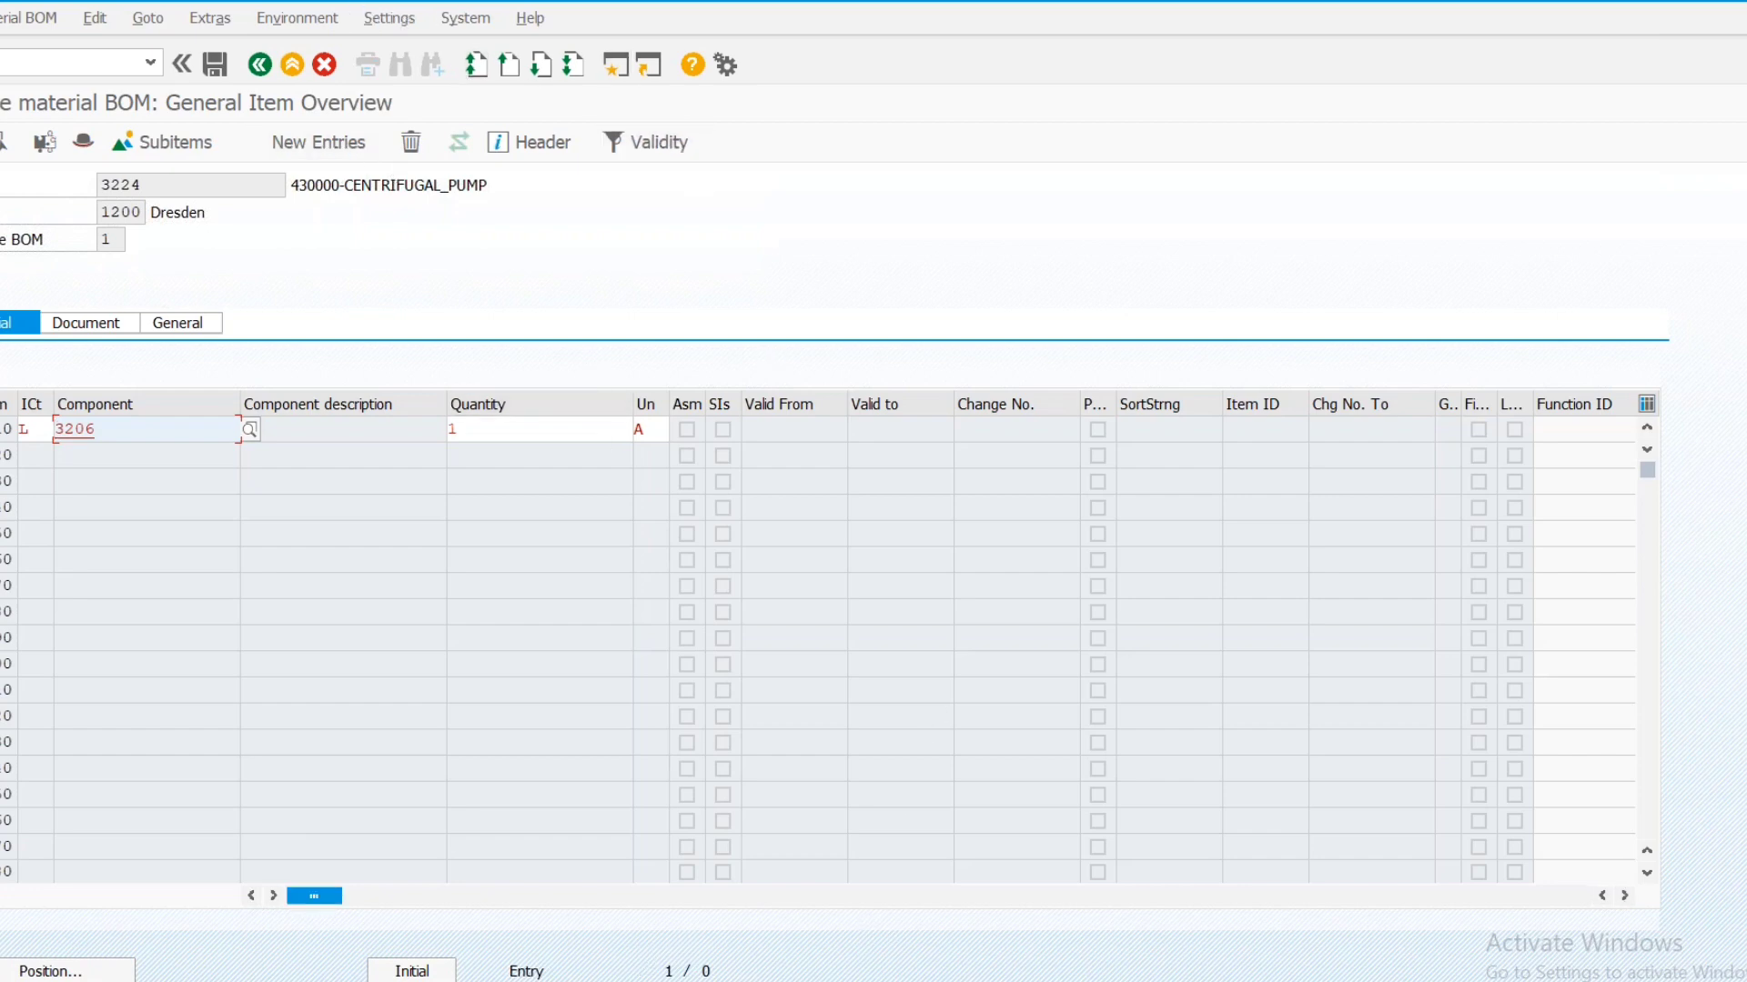
{"action": "mouse_move", "coordinate": [887, 977]}
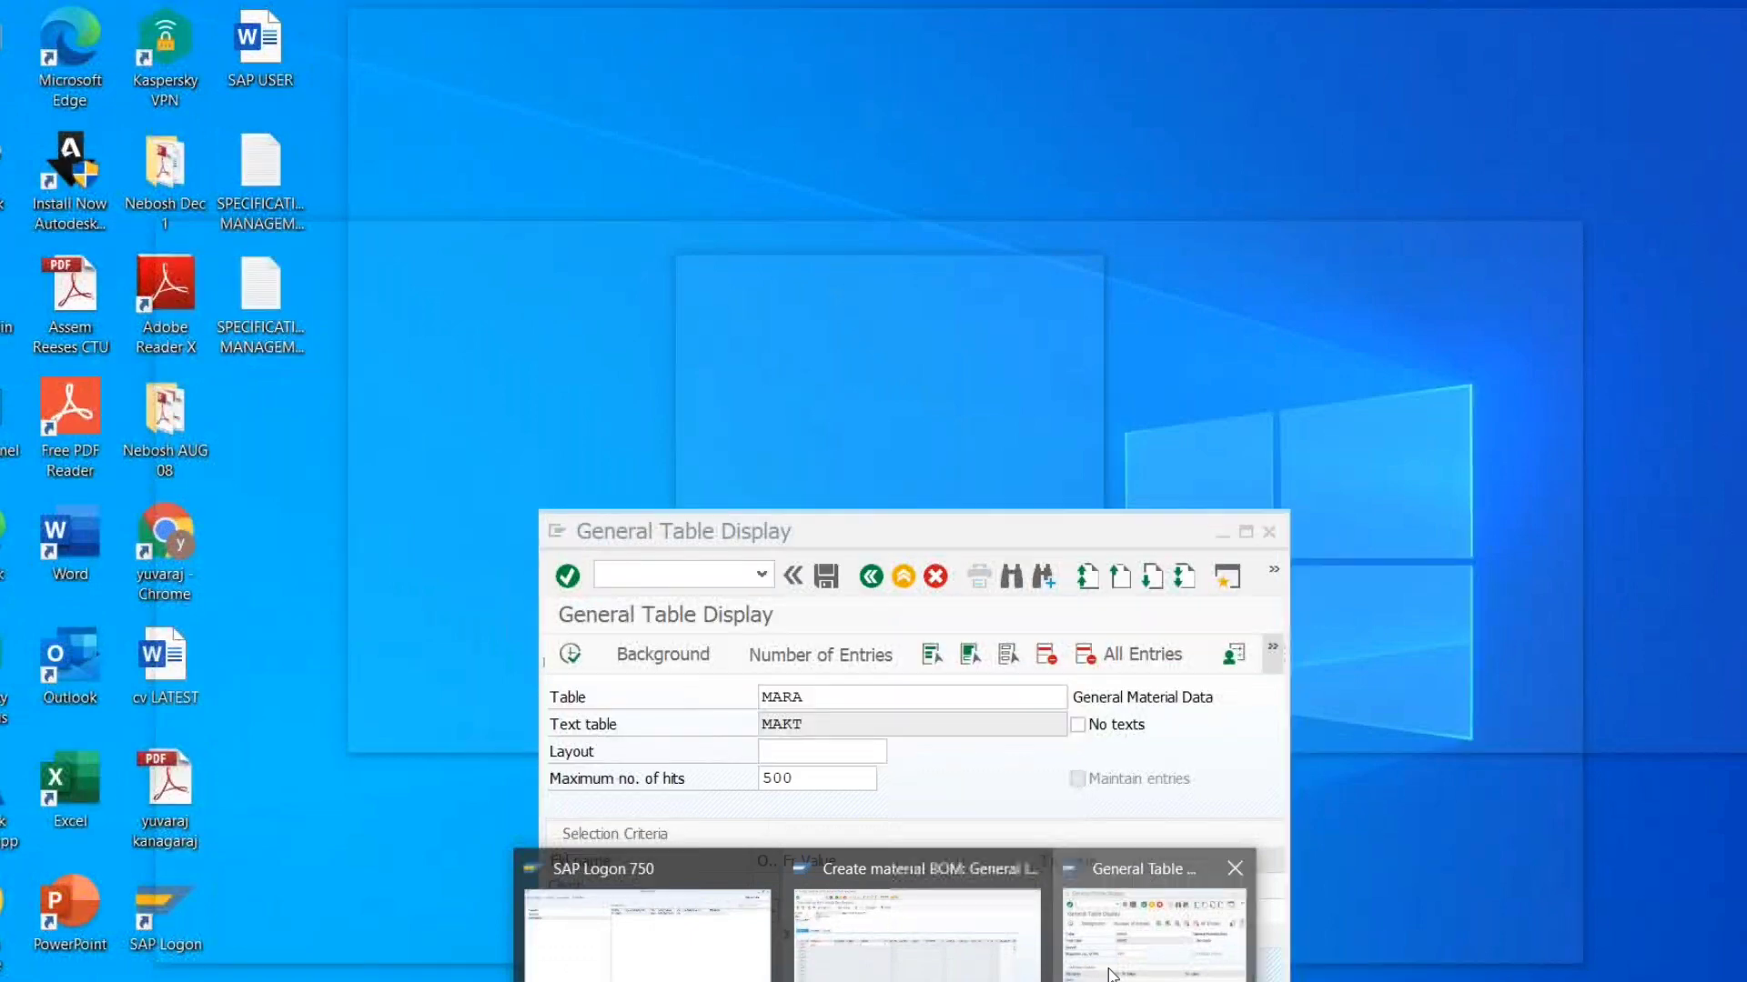
{"action": "left_click", "coordinate": [1110, 973]}
{"action": "left_click_drag", "start_coordinate": [1005, 532], "coordinate": [951, 187]}
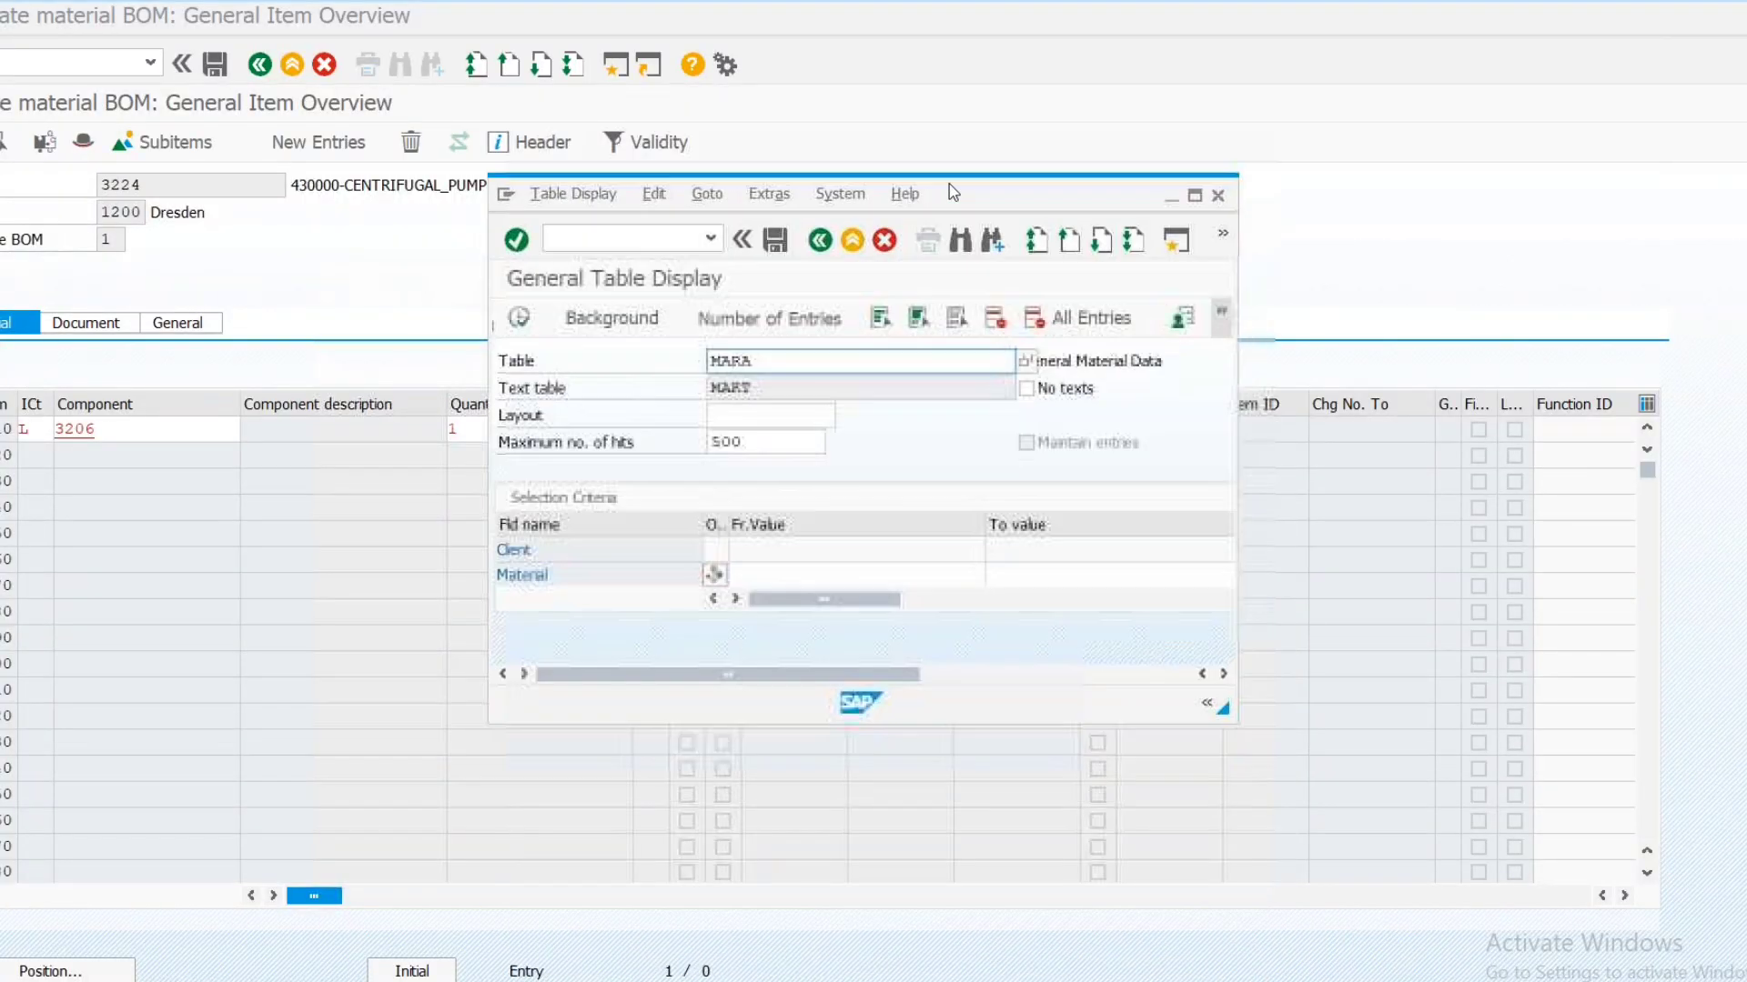
{"action": "left_click", "coordinate": [1199, 190]}
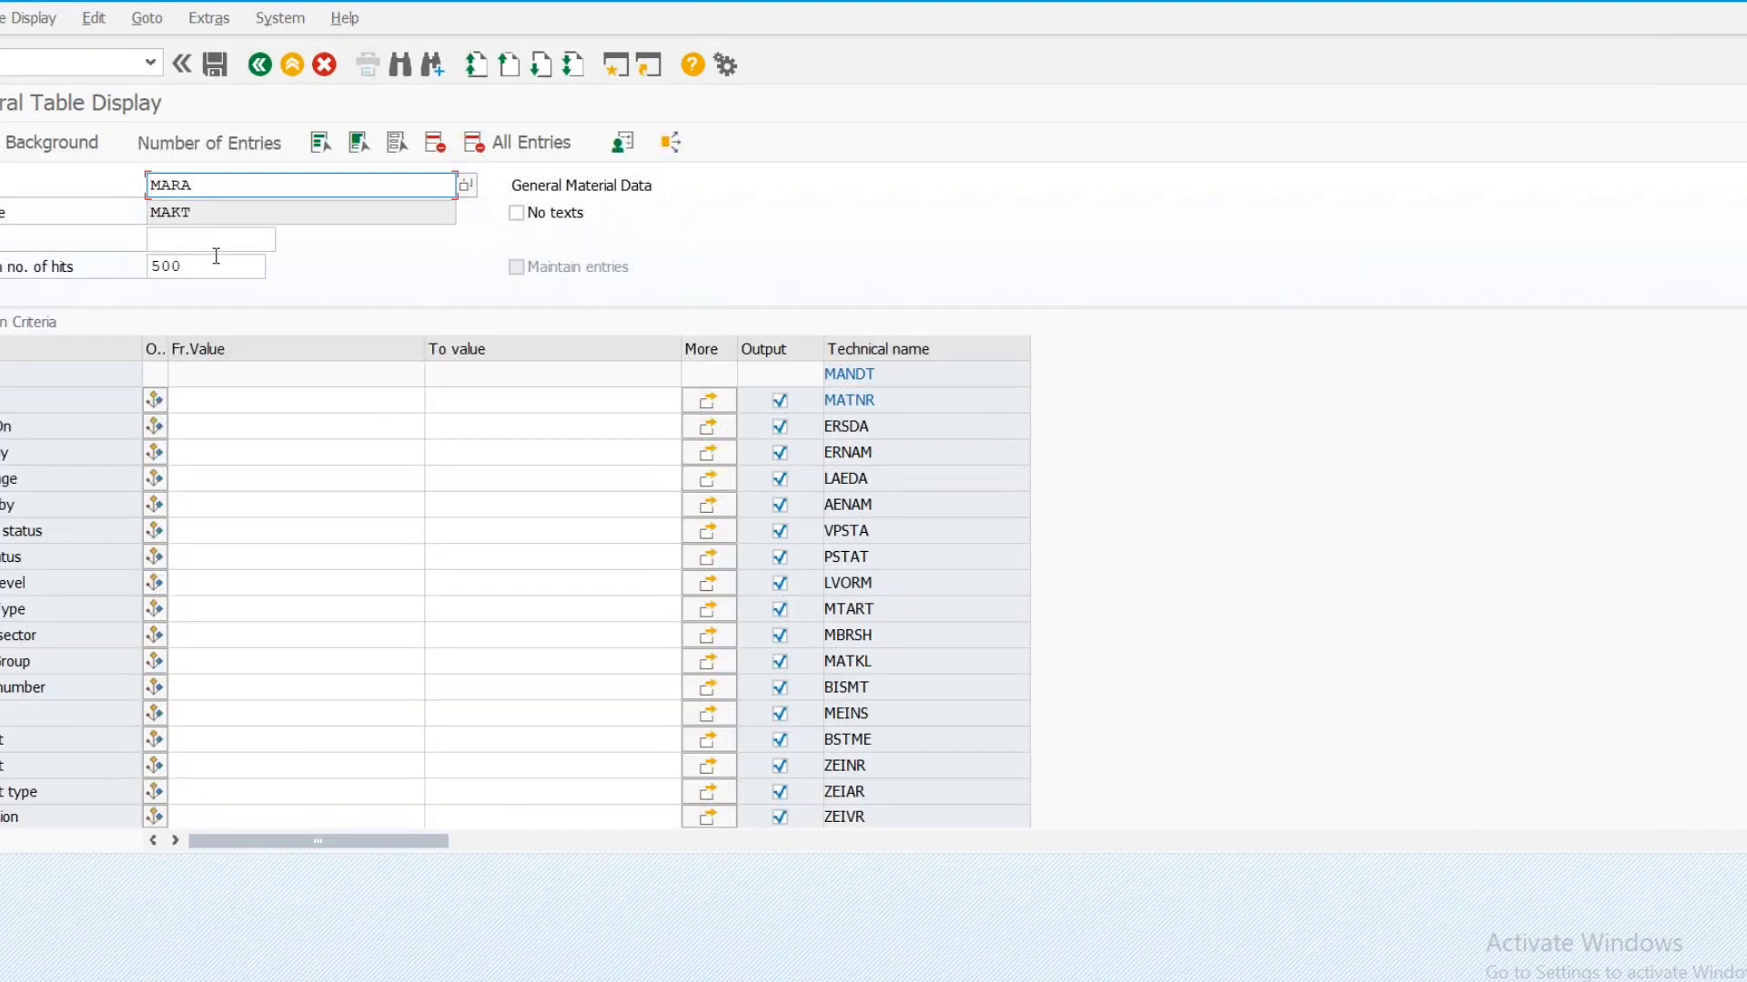
Query MARA for material 3206 and widen the column to read its base unit EA
{"action": "left_click", "coordinate": [204, 407]}
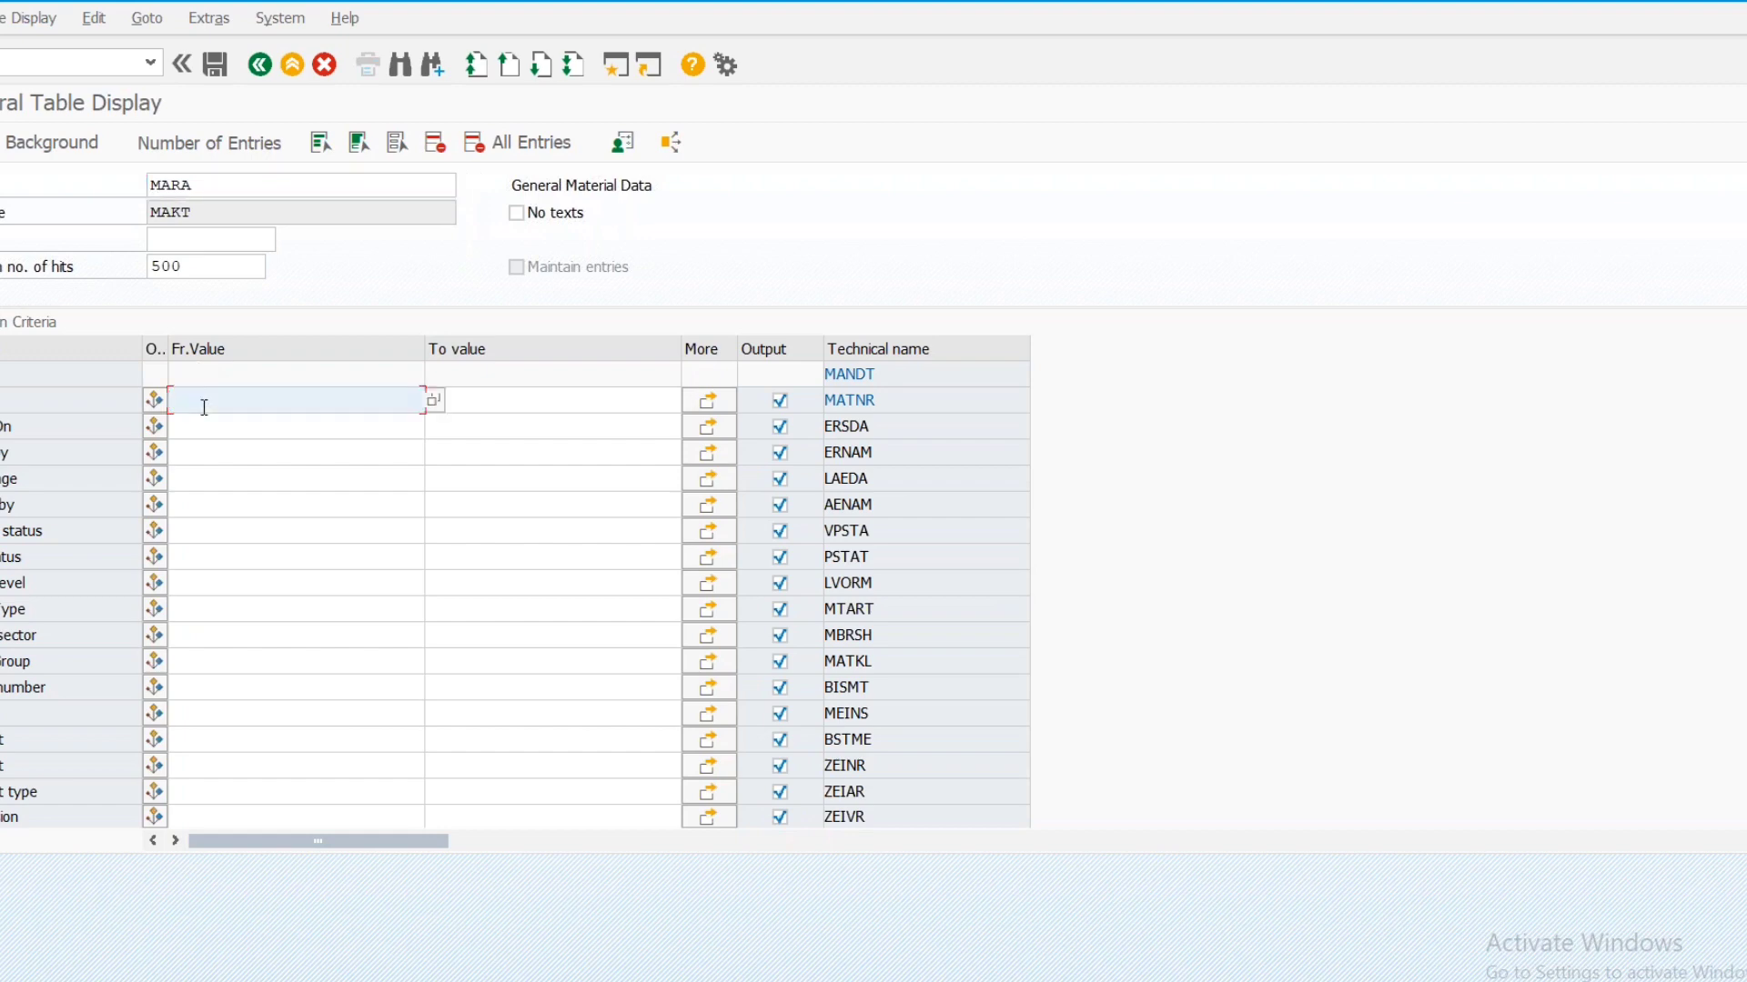
{"action": "type", "text": "3206"}
{"action": "key", "text": "F8"}
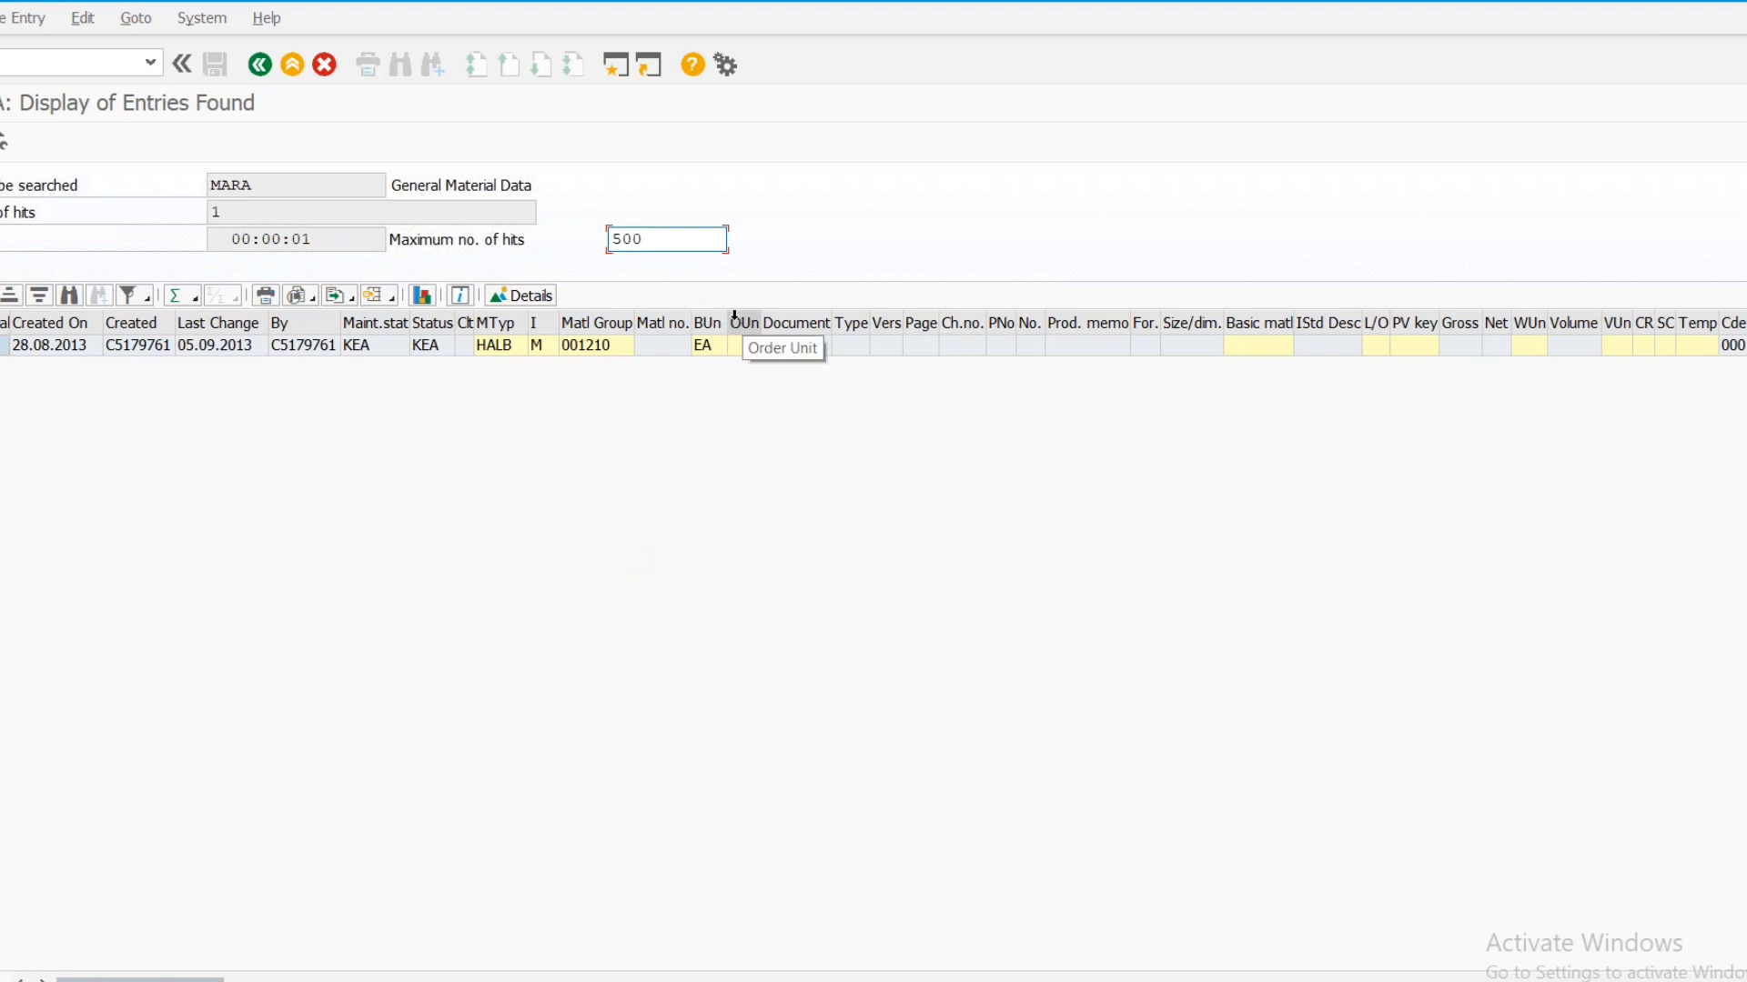
{"action": "left_click_drag", "start_coordinate": [730, 322], "coordinate": [868, 326]}
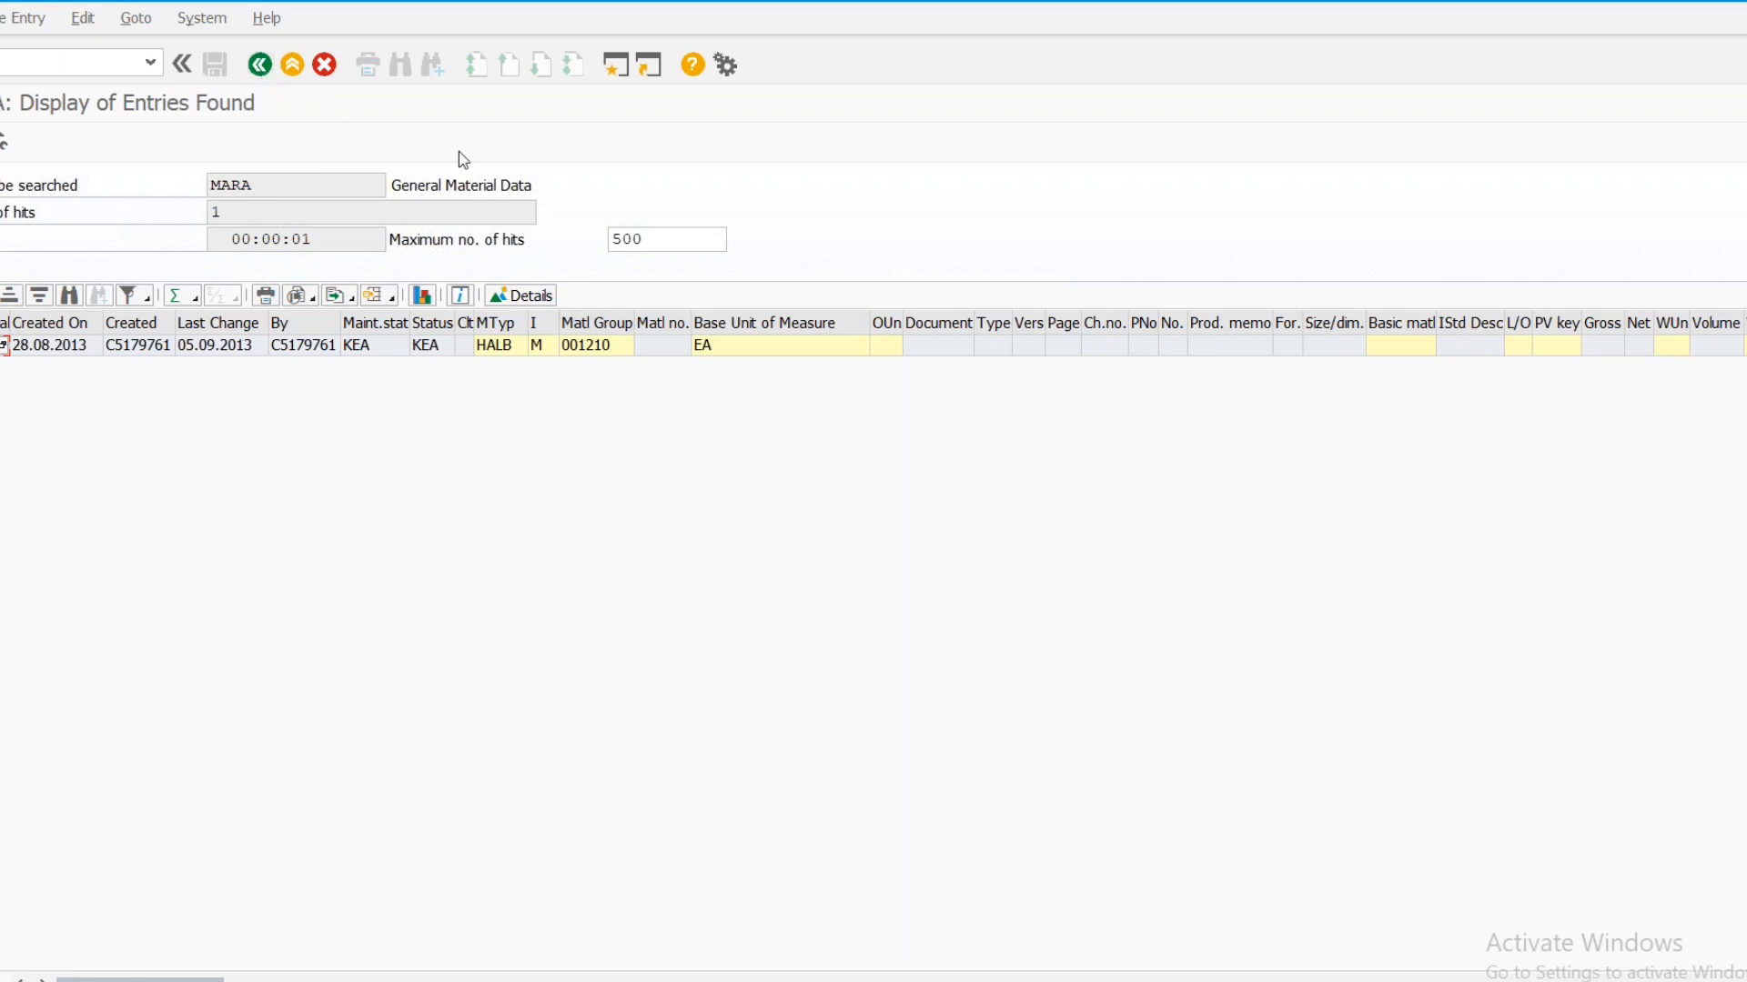
{"action": "double_click", "coordinate": [434, 28]}
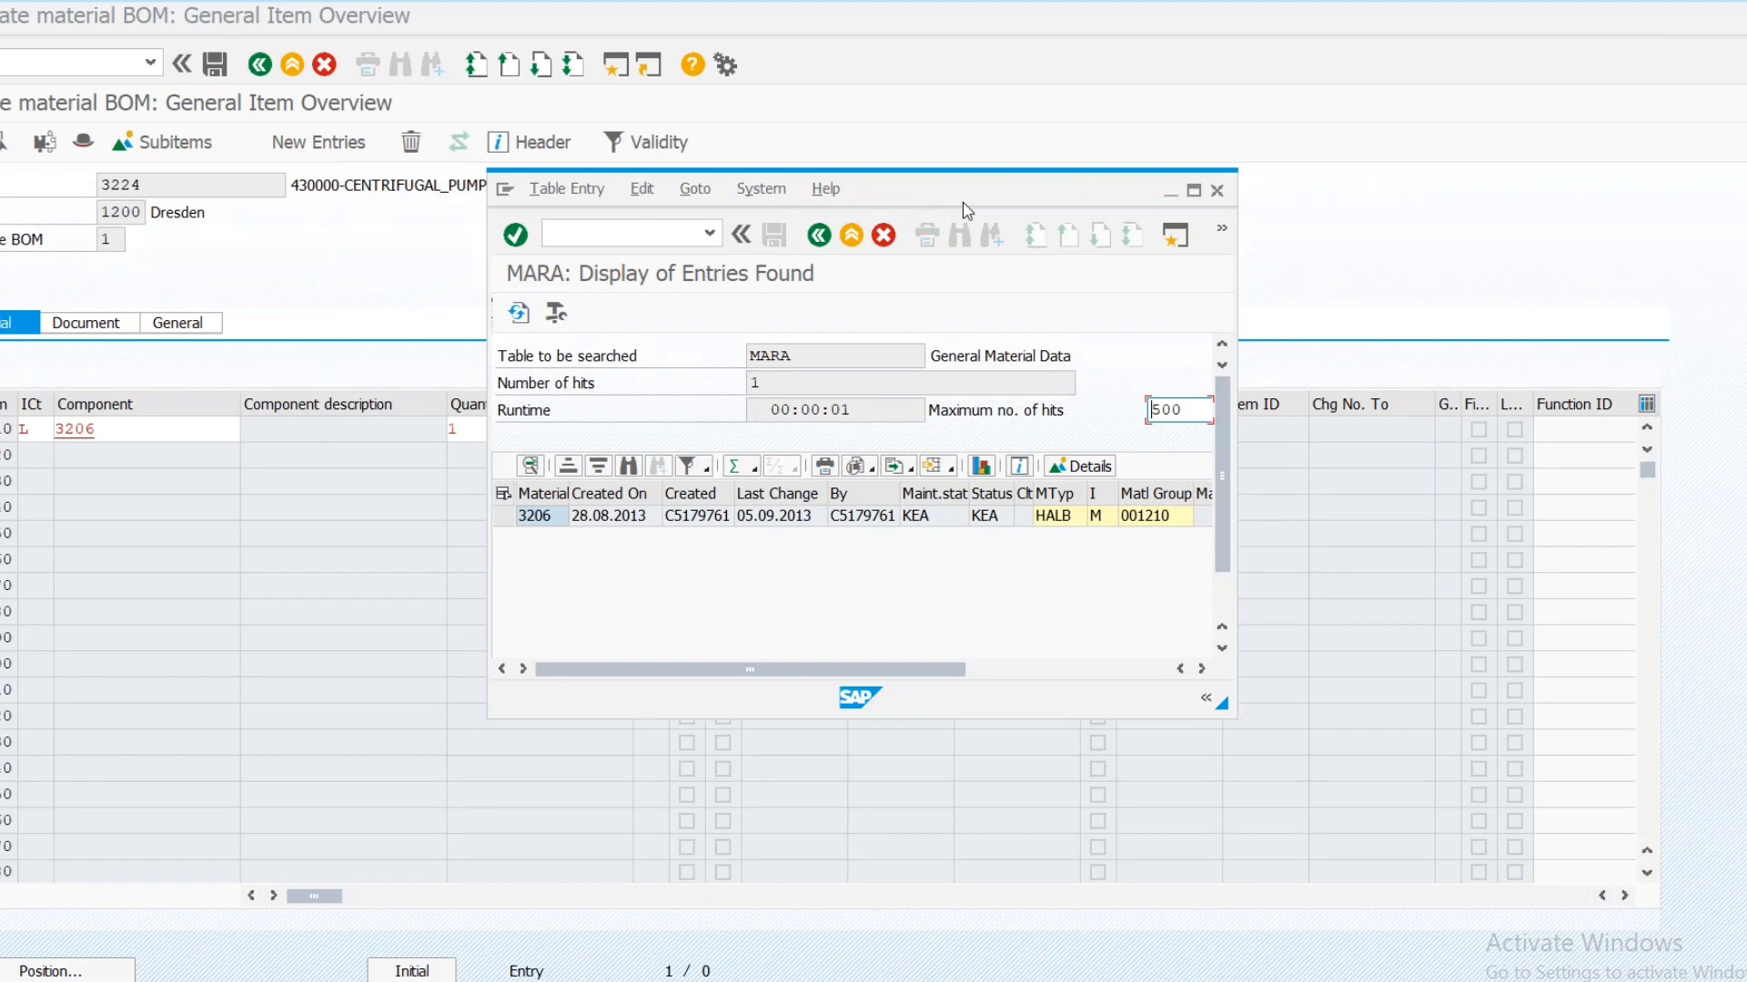
Change item 3206's unit from A to EA and return to the item overview
{"action": "left_click", "coordinate": [1171, 191]}
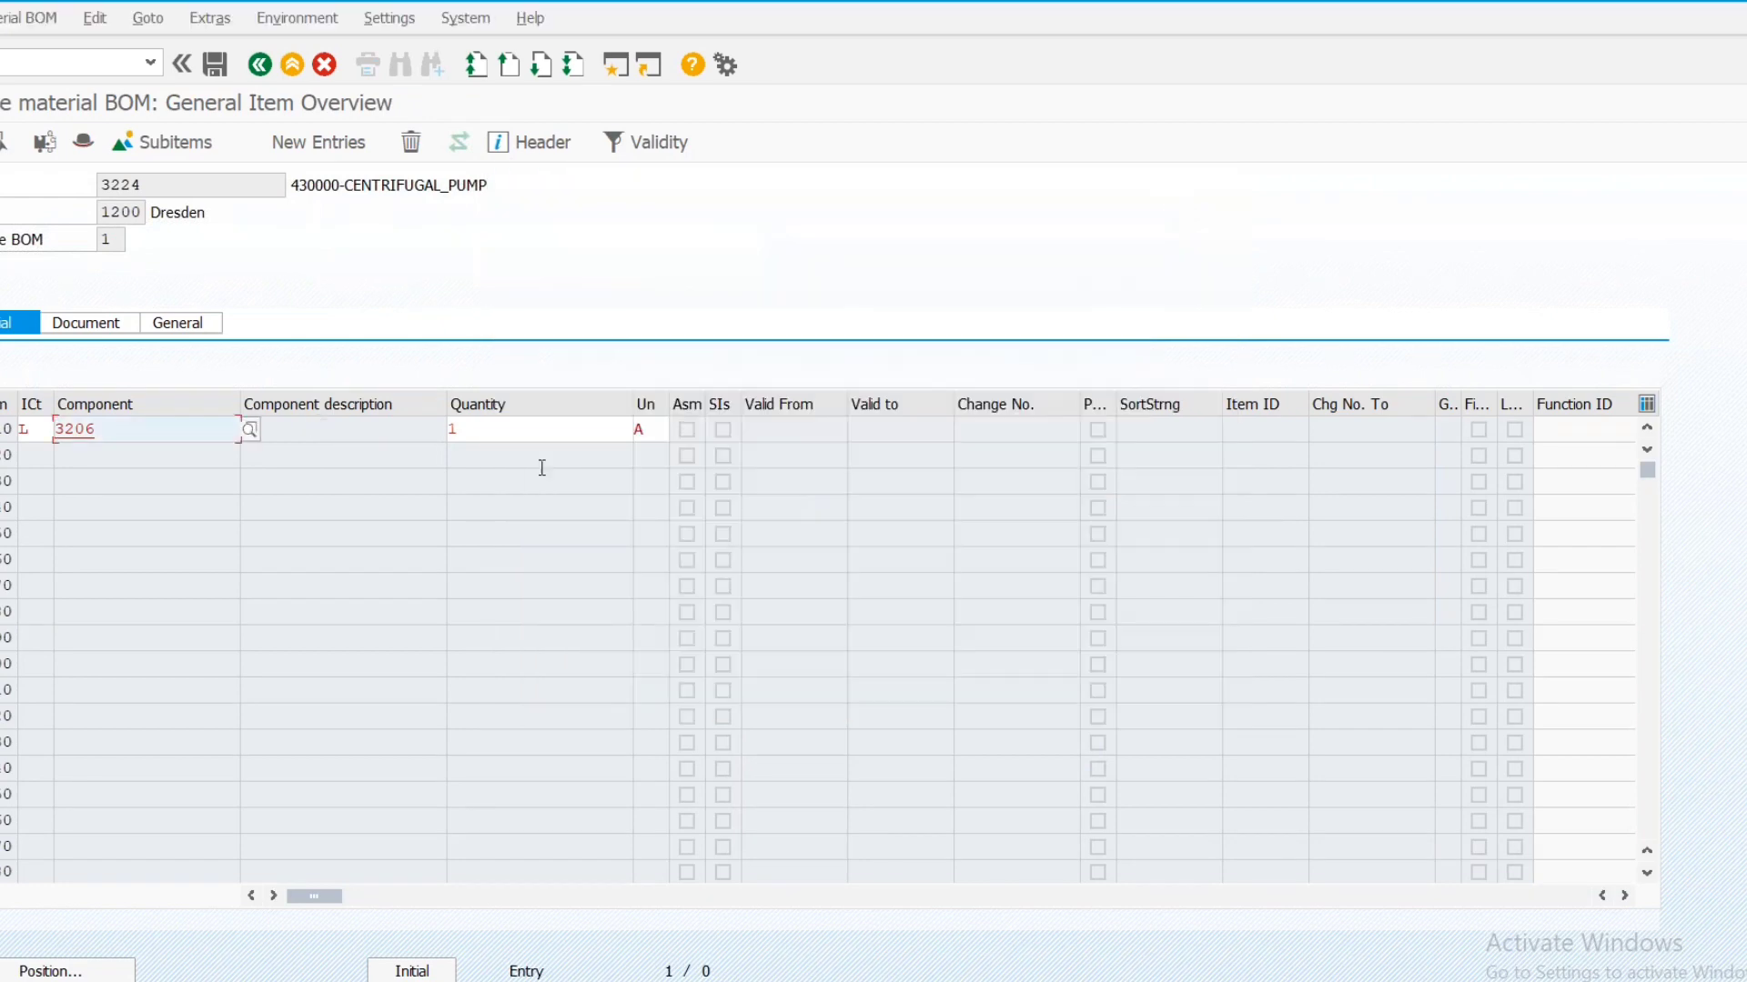
{"action": "left_click", "coordinate": [657, 428]}
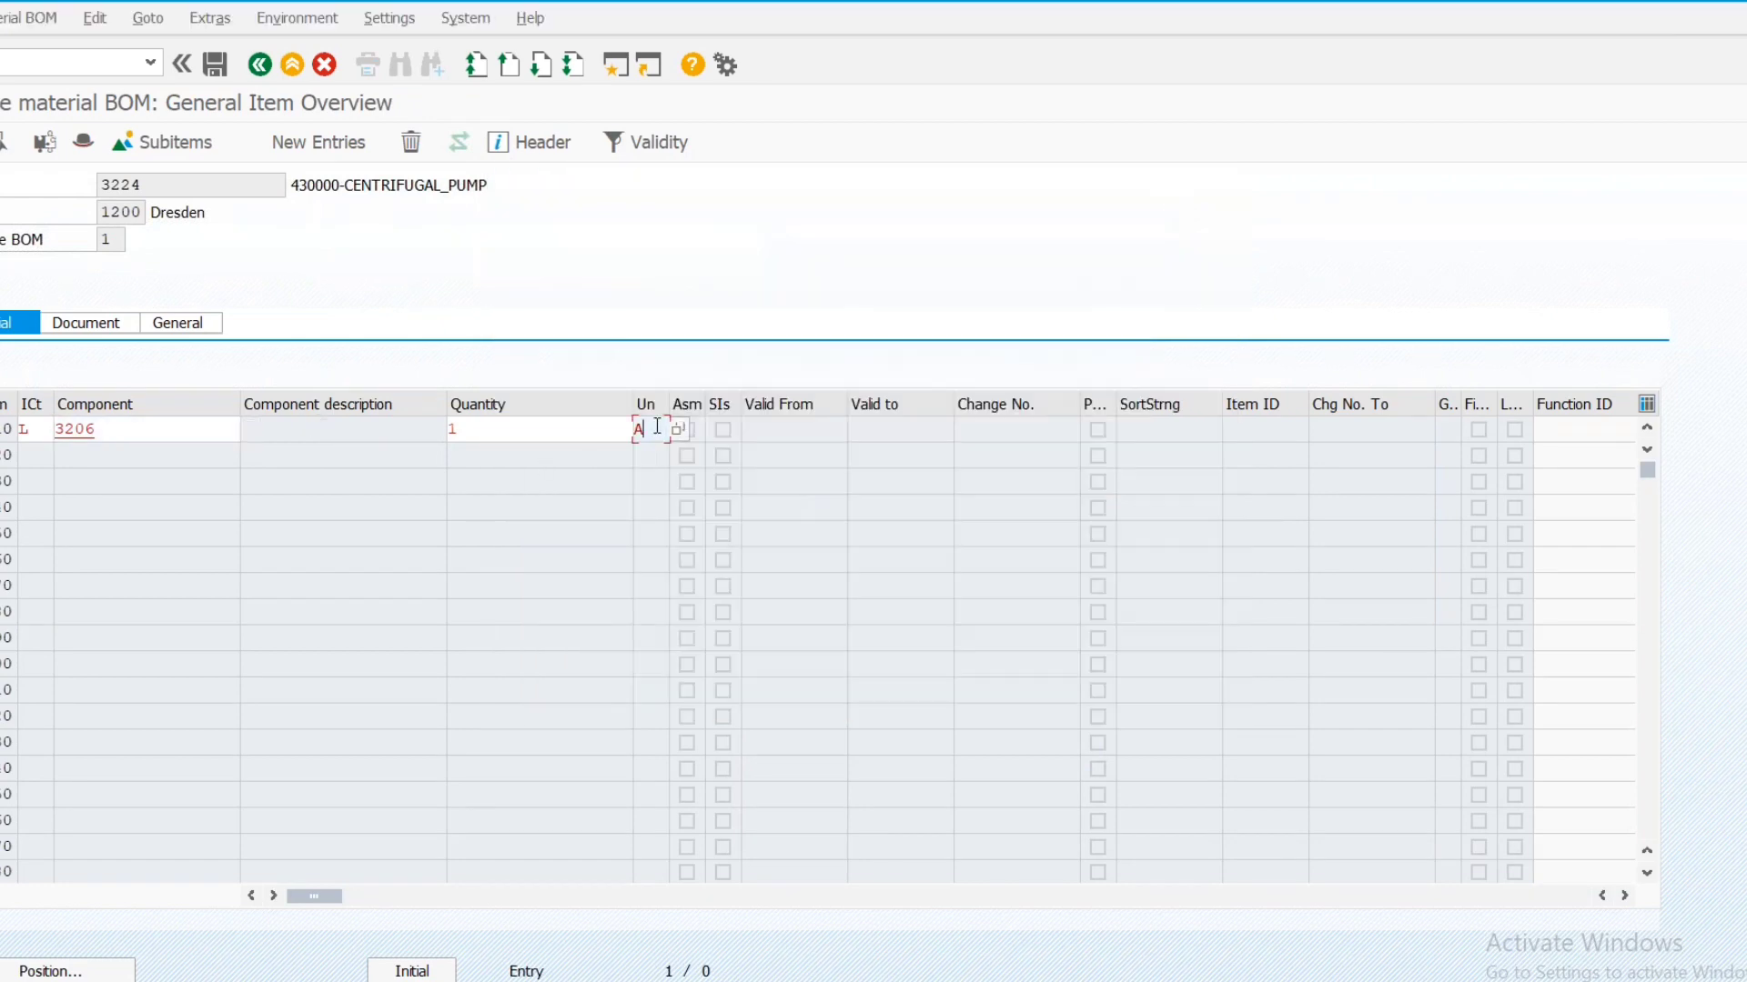
{"action": "key", "text": "BackSpace"}
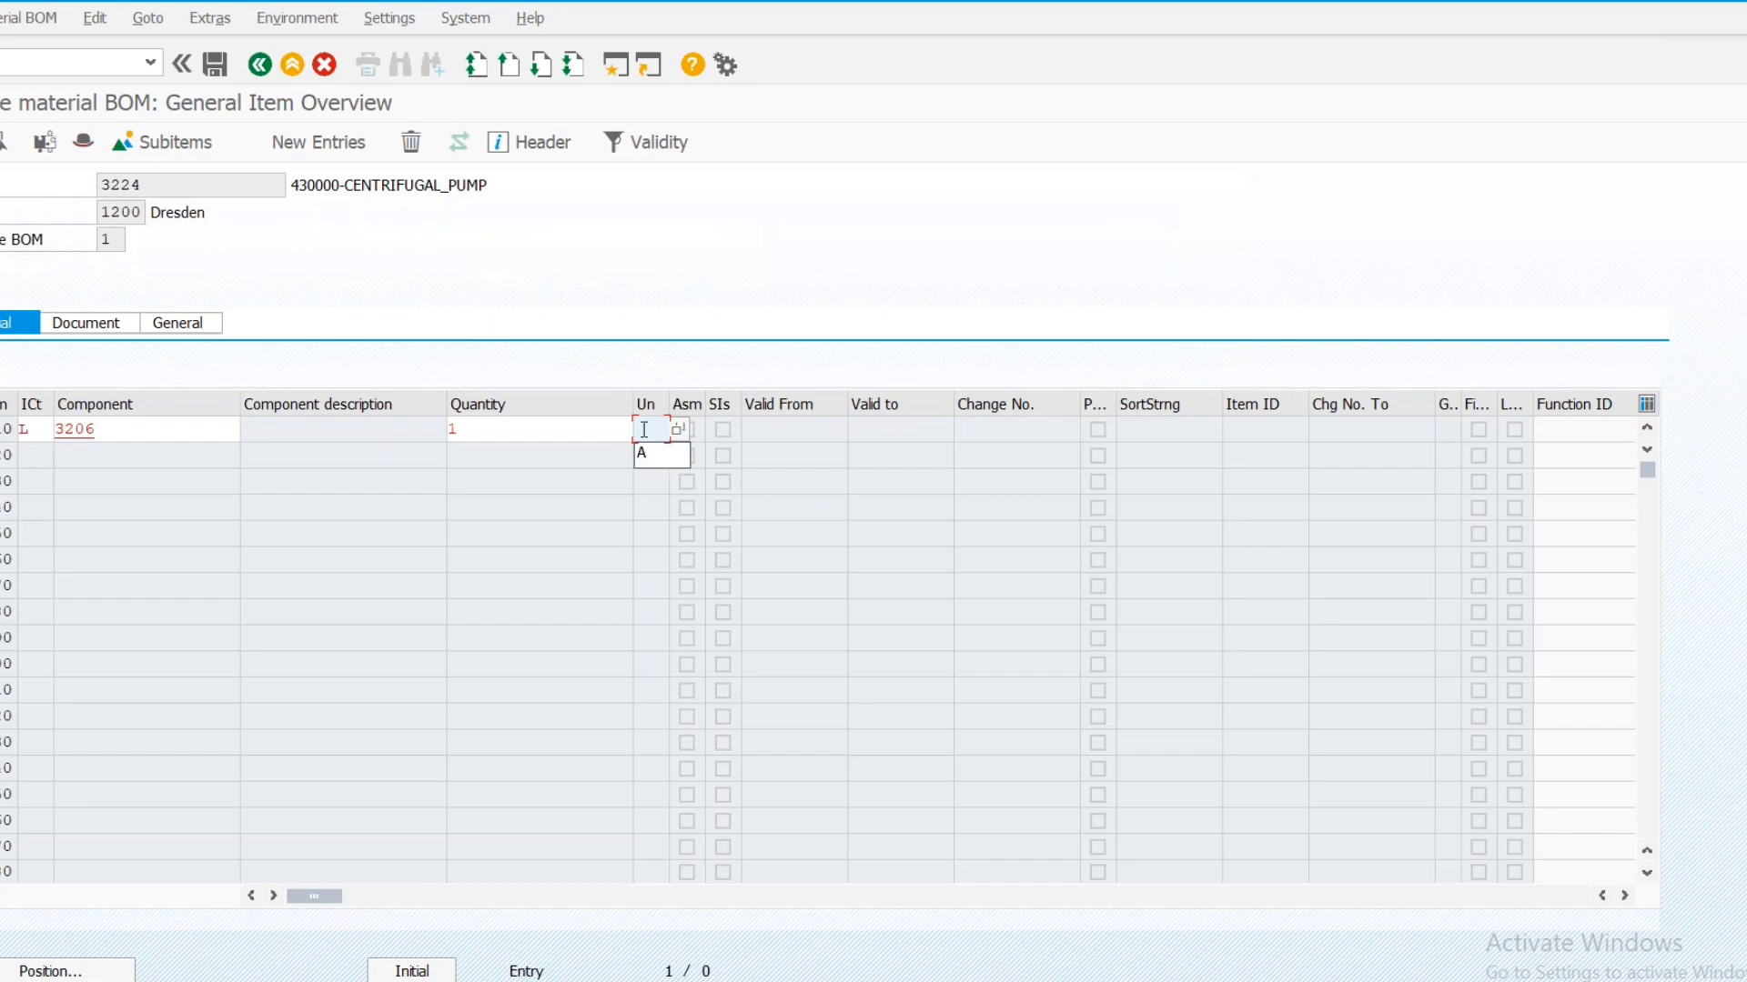
{"action": "type", "text": "EA"}
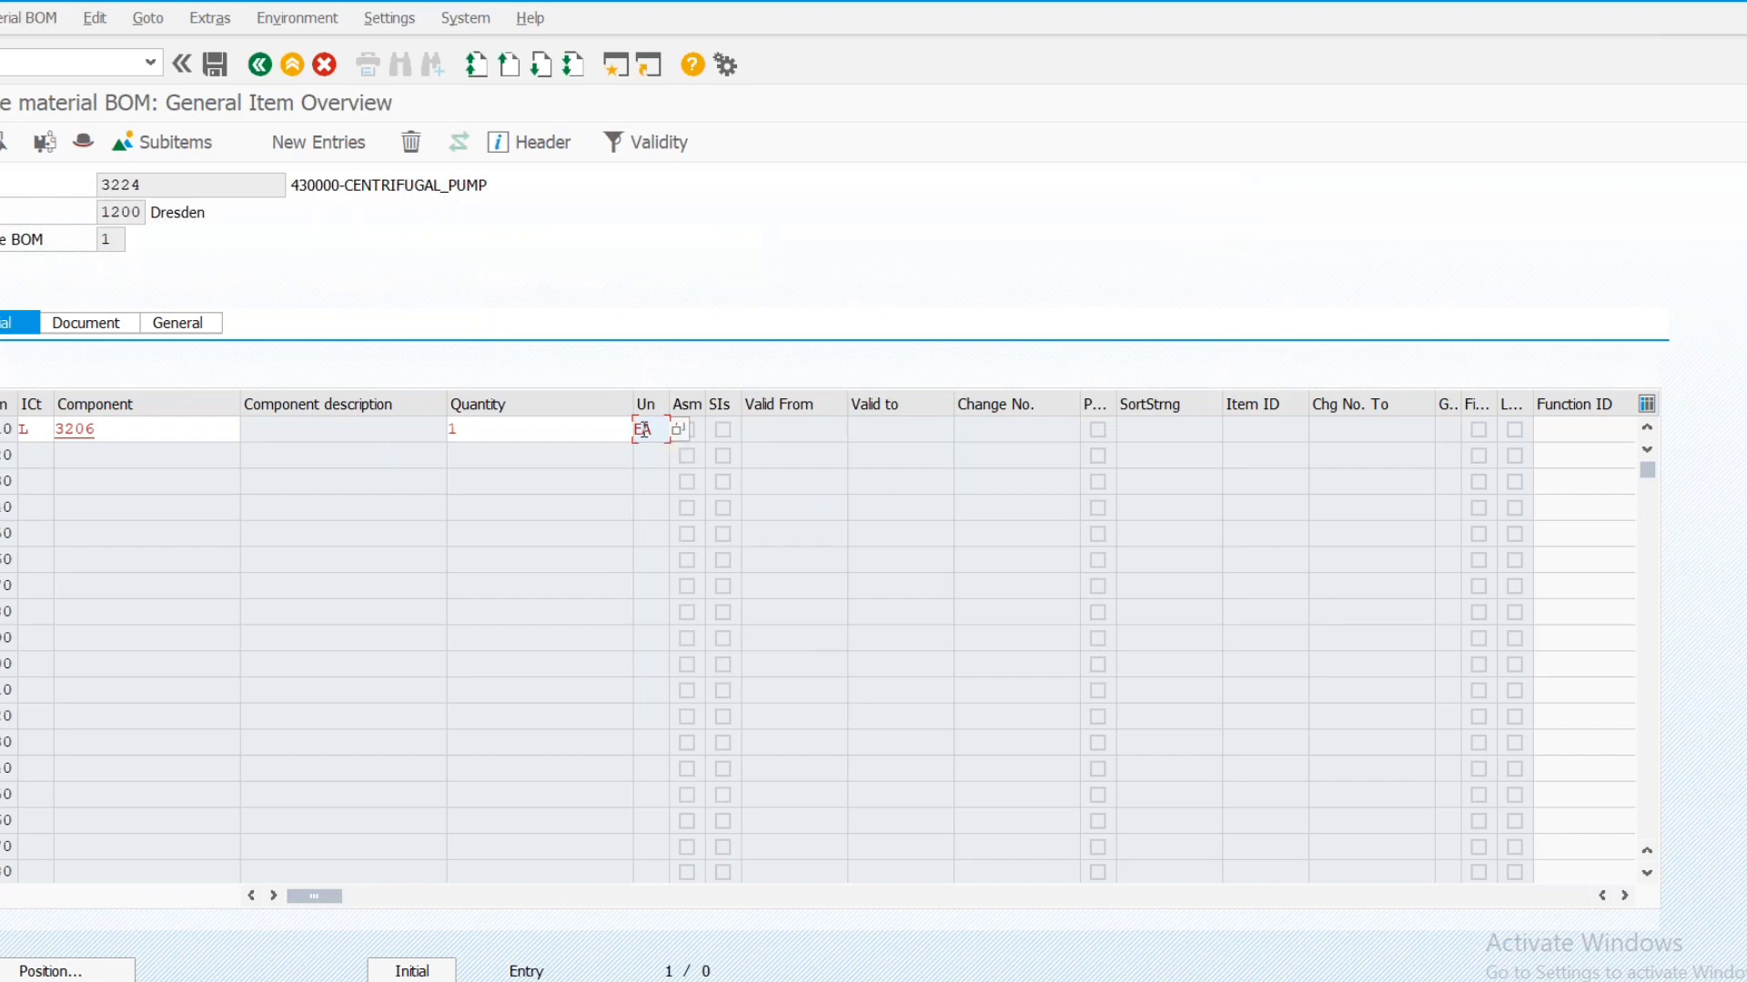
{"action": "key", "text": "Return"}
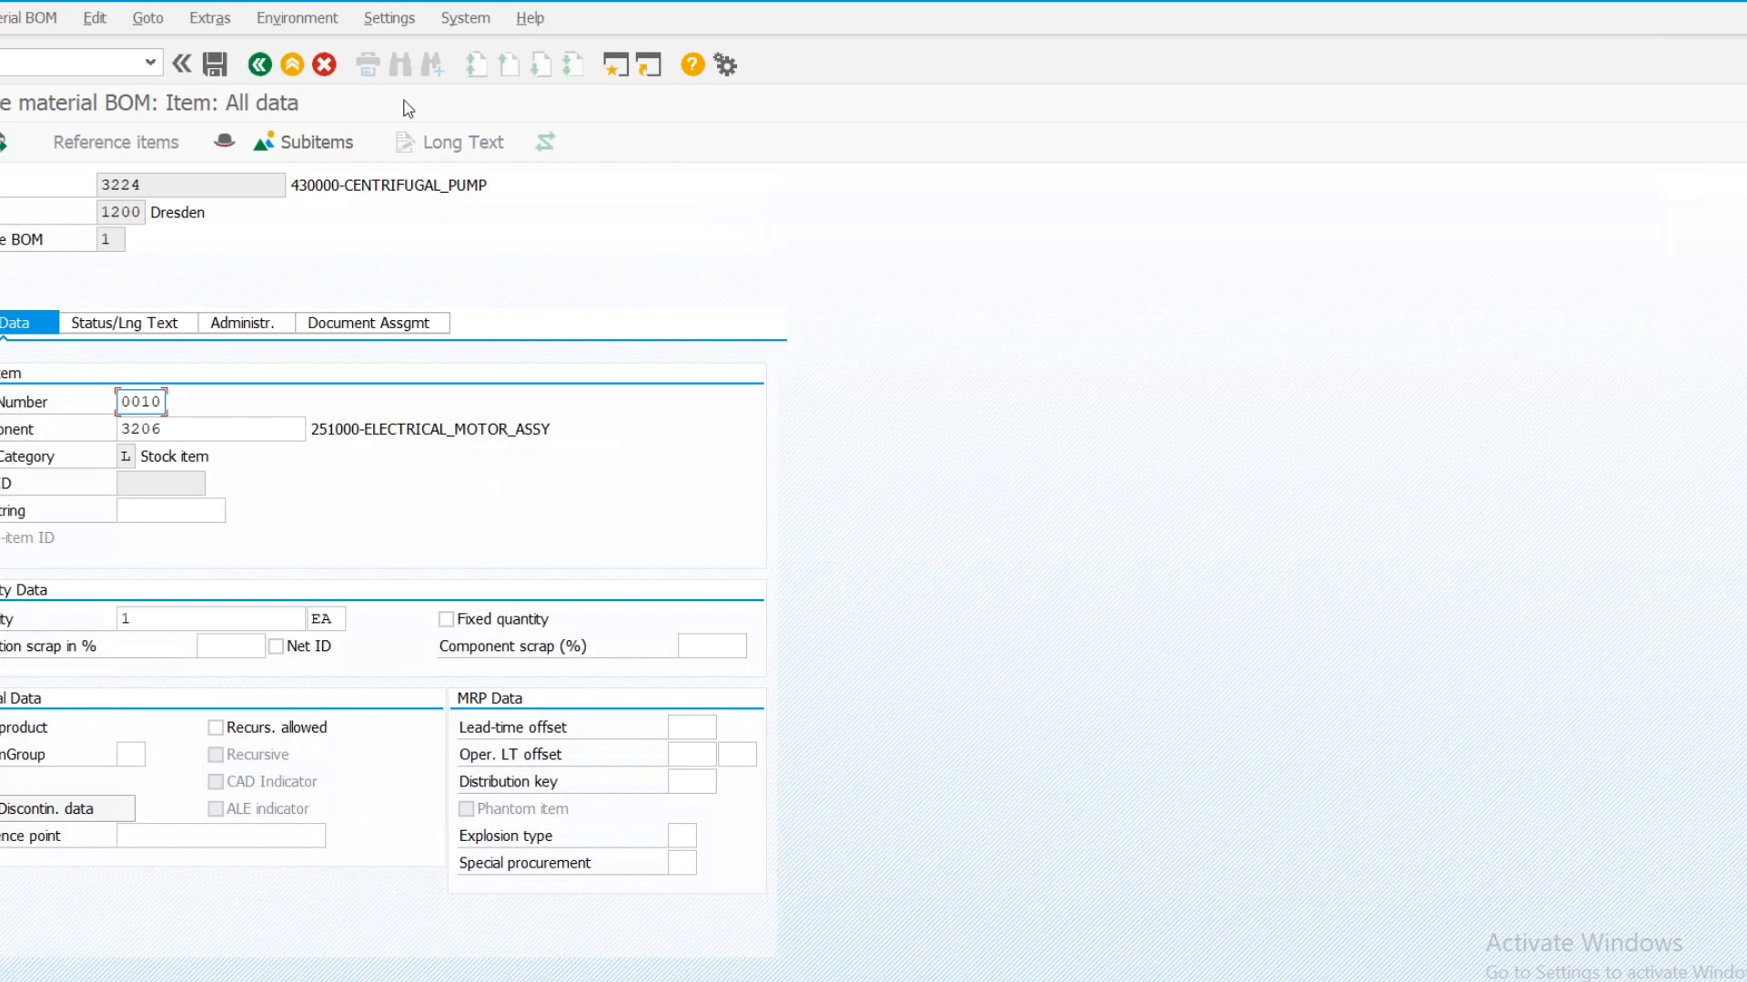
{"action": "left_click", "coordinate": [266, 72]}
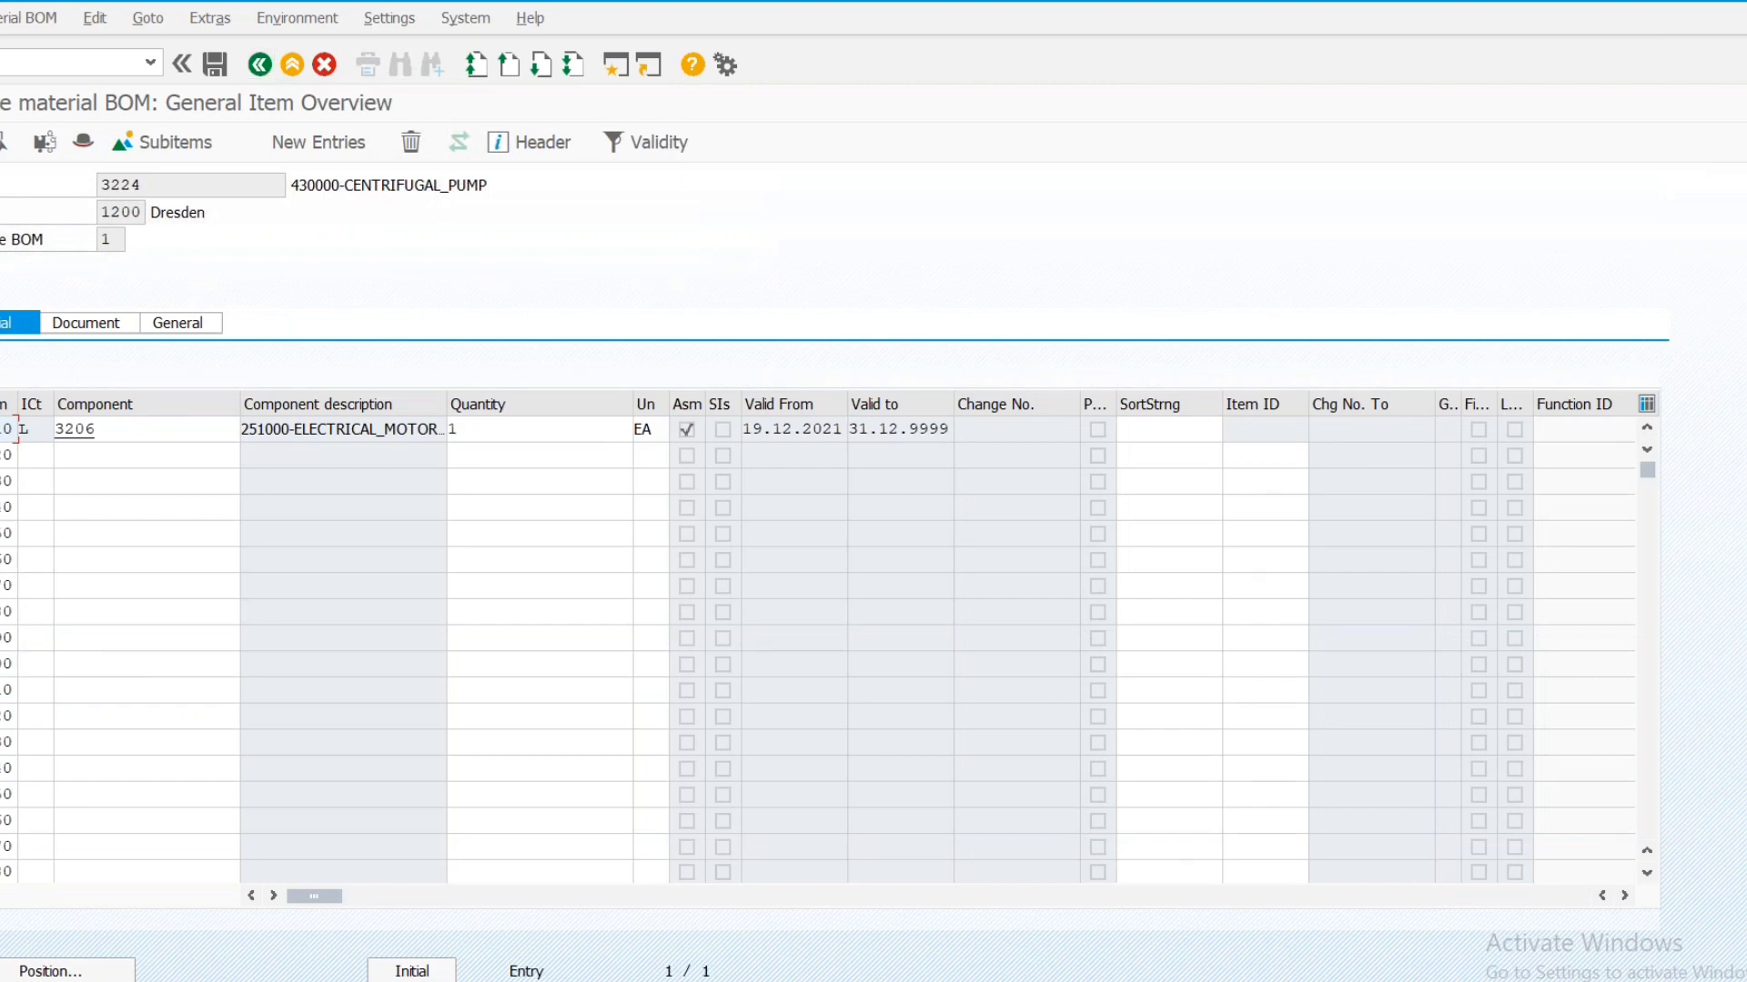
Run a component material search from the second item row
{"action": "left_click", "coordinate": [78, 452]}
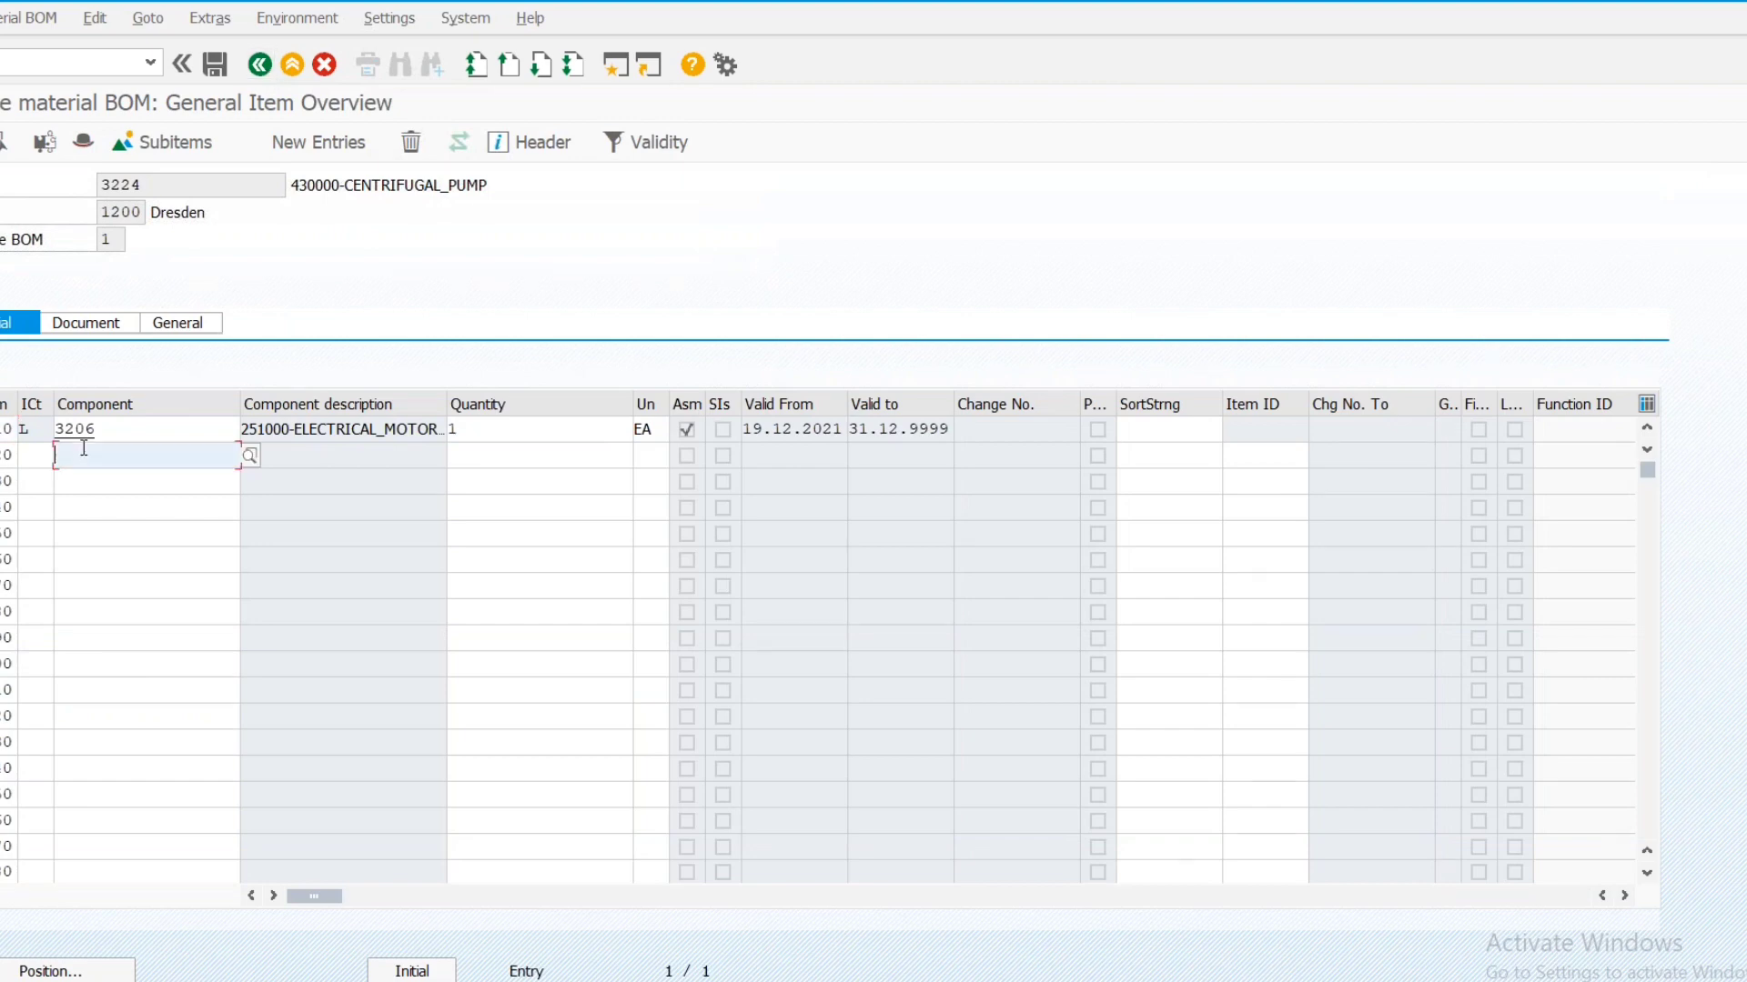
{"action": "left_click", "coordinate": [250, 456]}
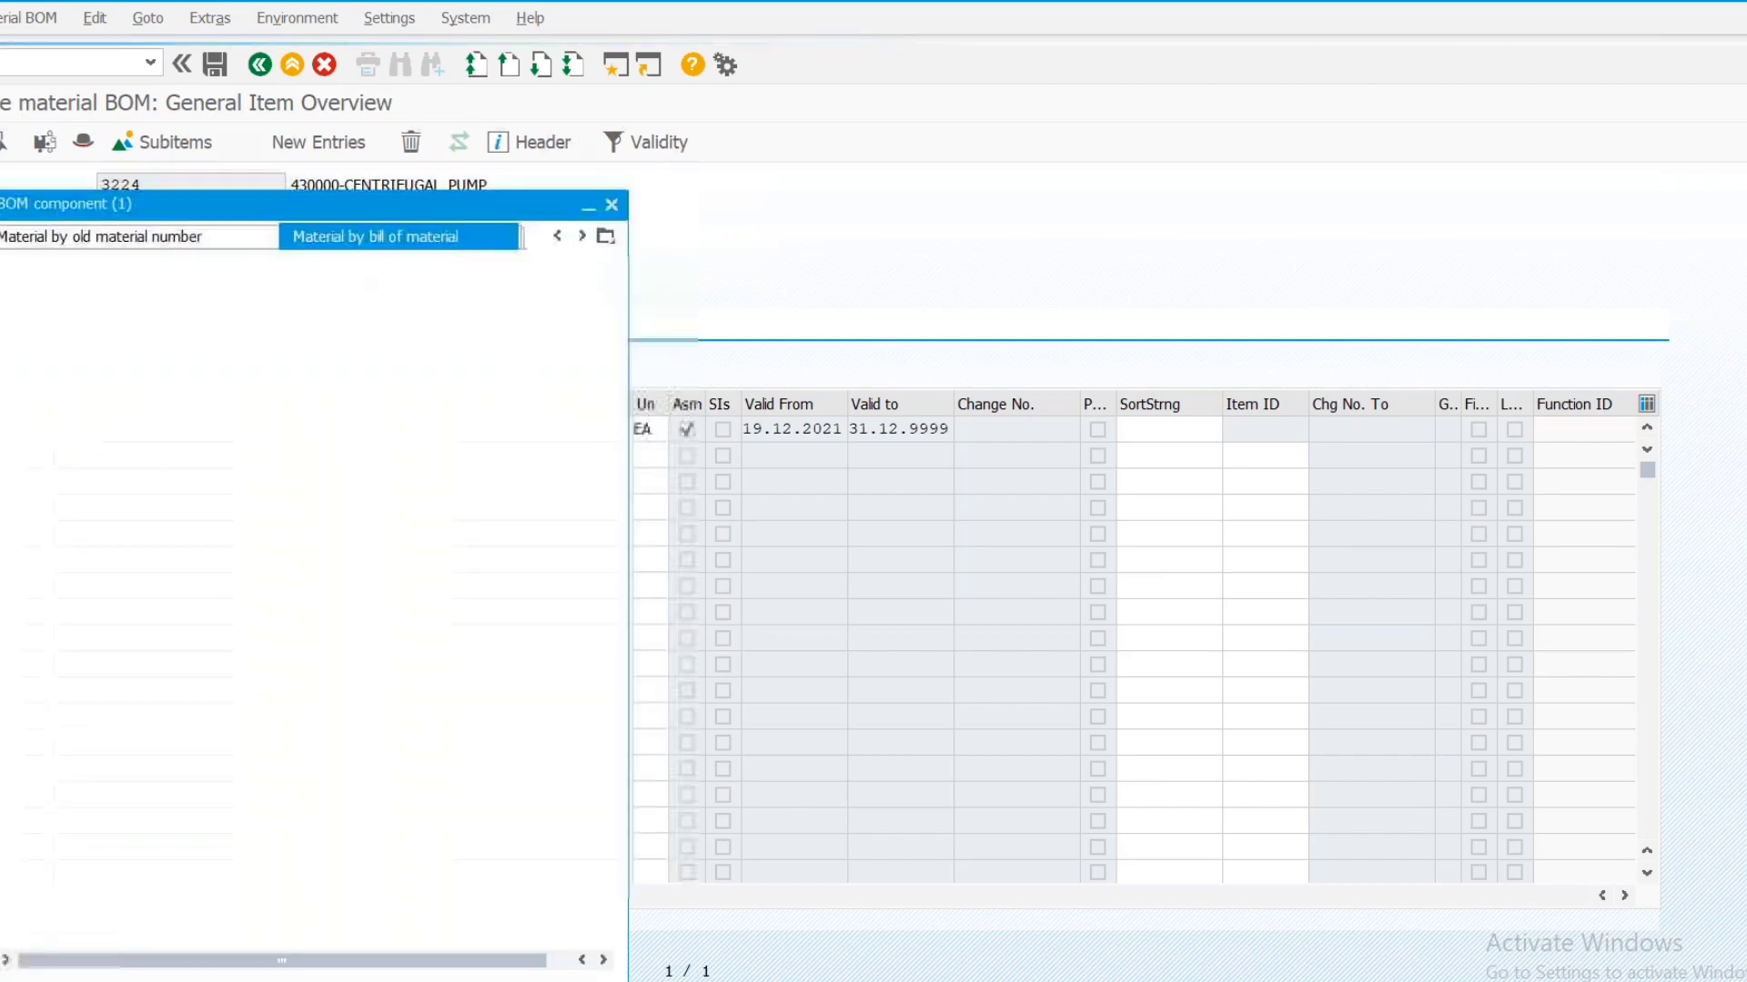
{"action": "key", "text": "Return"}
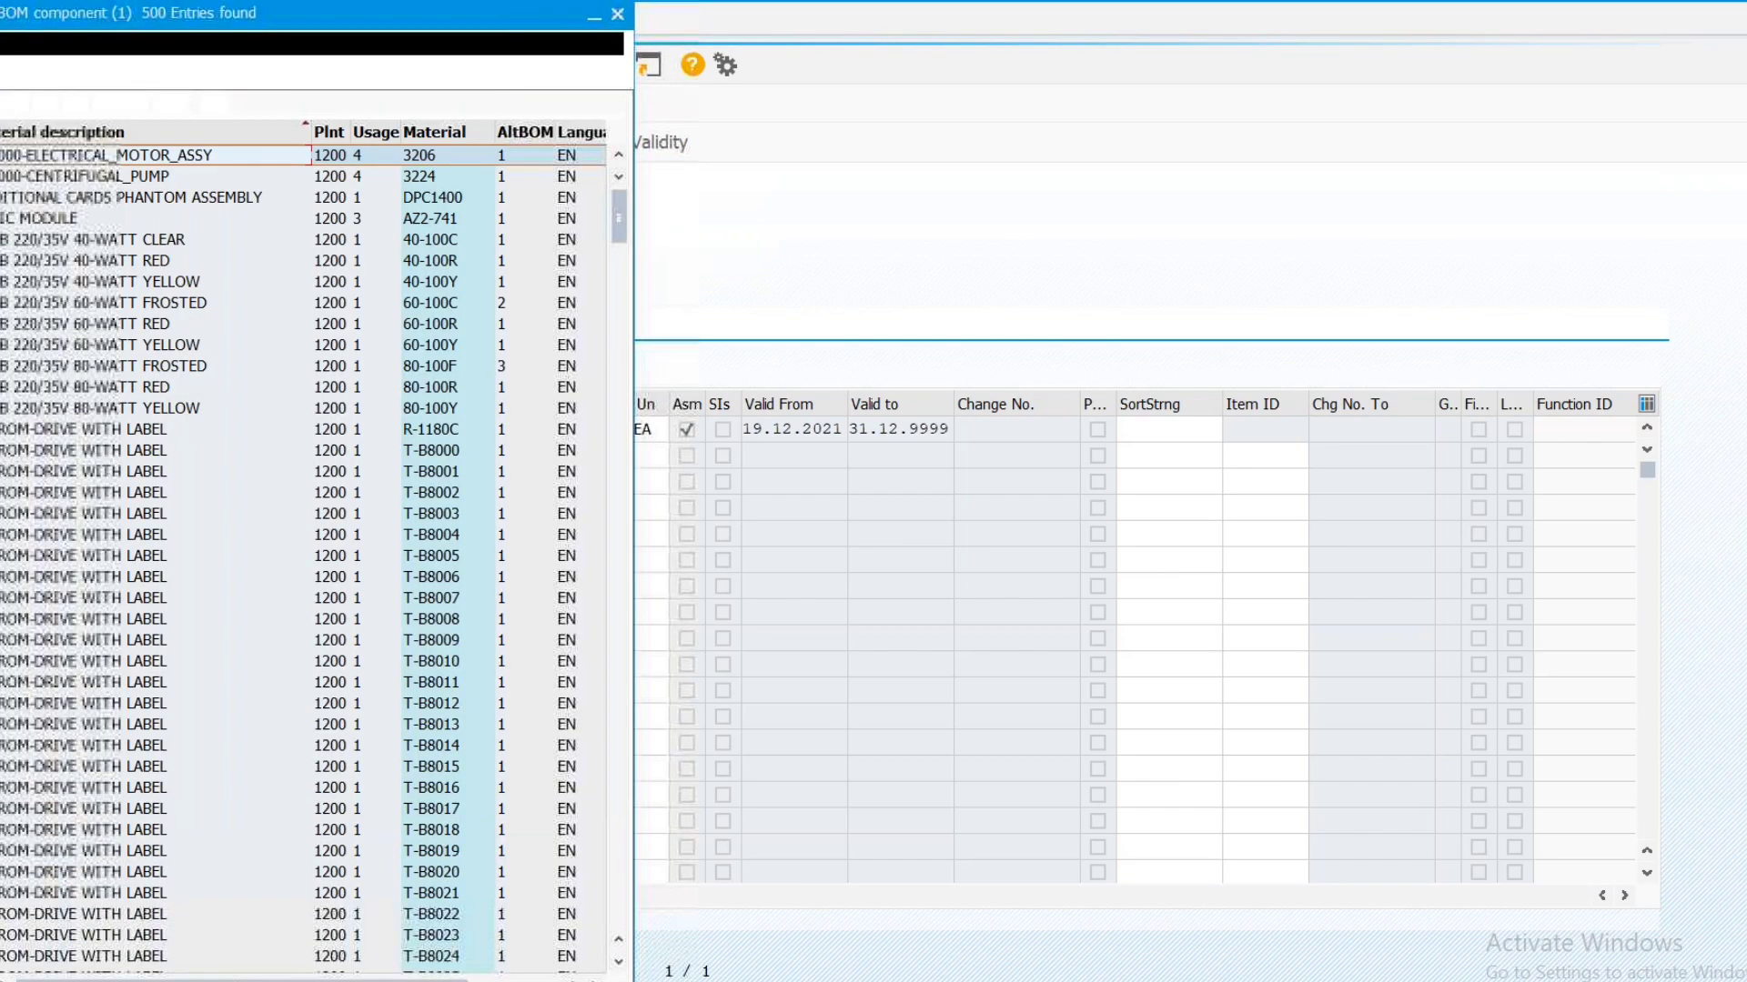
Pick COOLANT UNIT BM-1240 from the results as the second item's component
{"action": "left_click", "coordinate": [116, 179]}
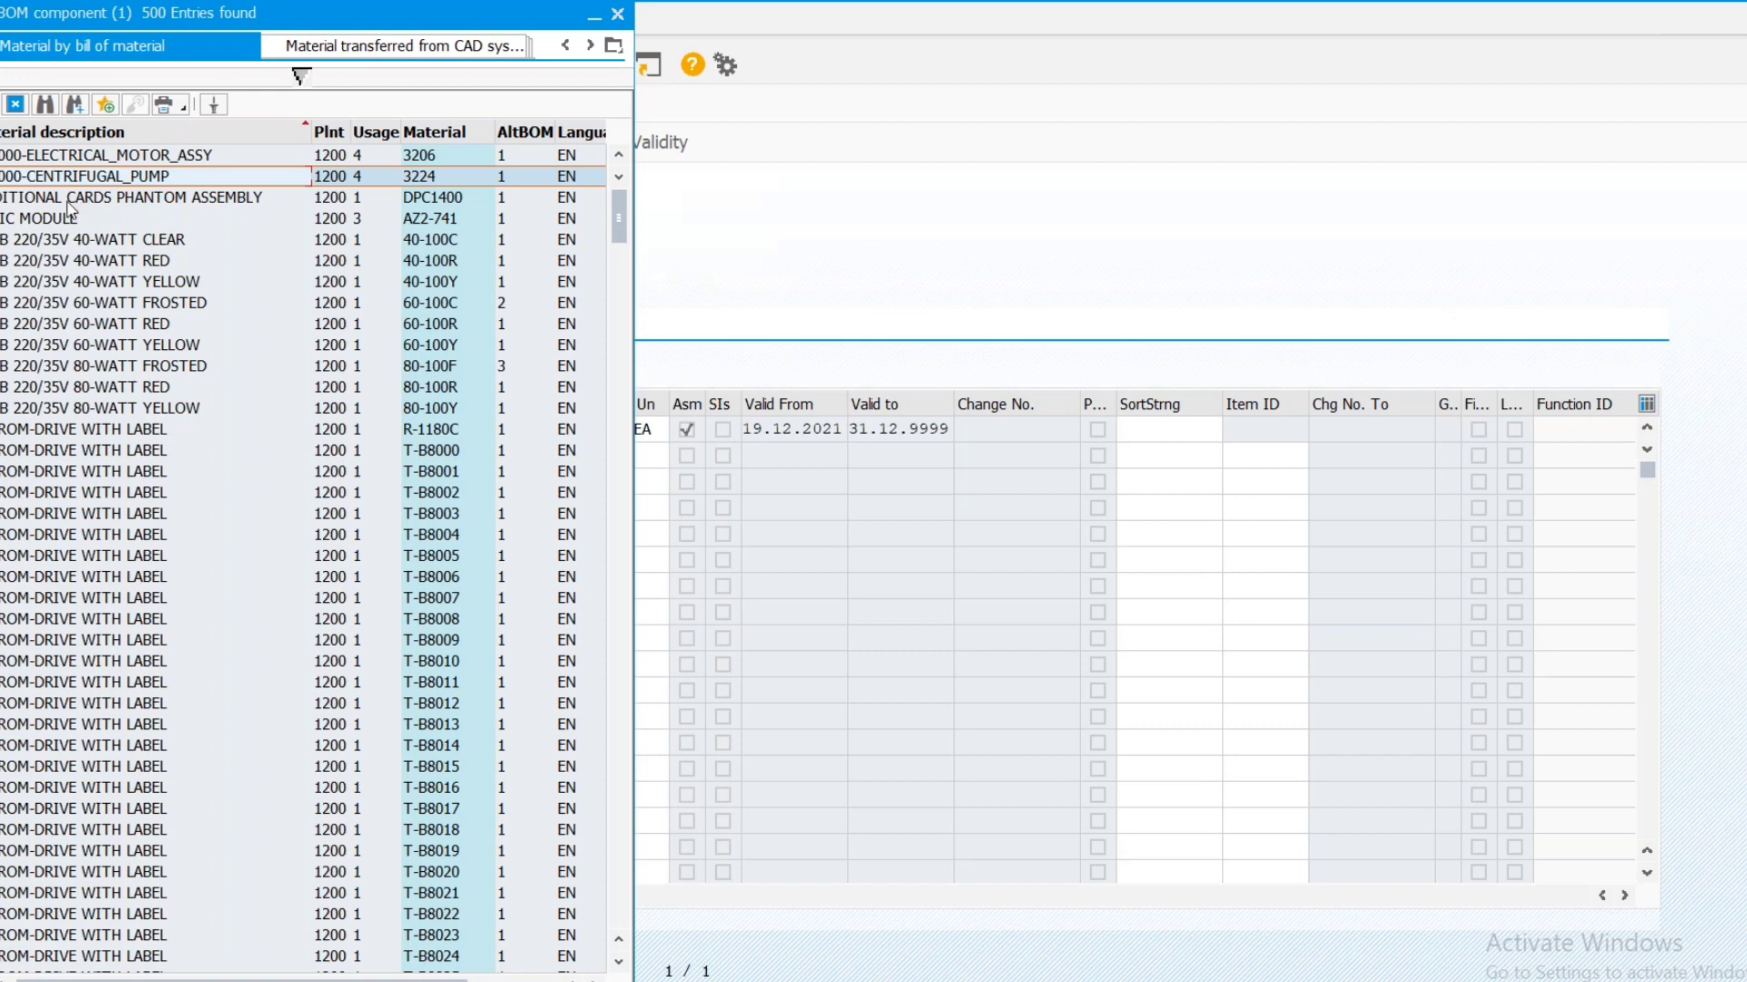
{"action": "left_click", "coordinate": [68, 202]}
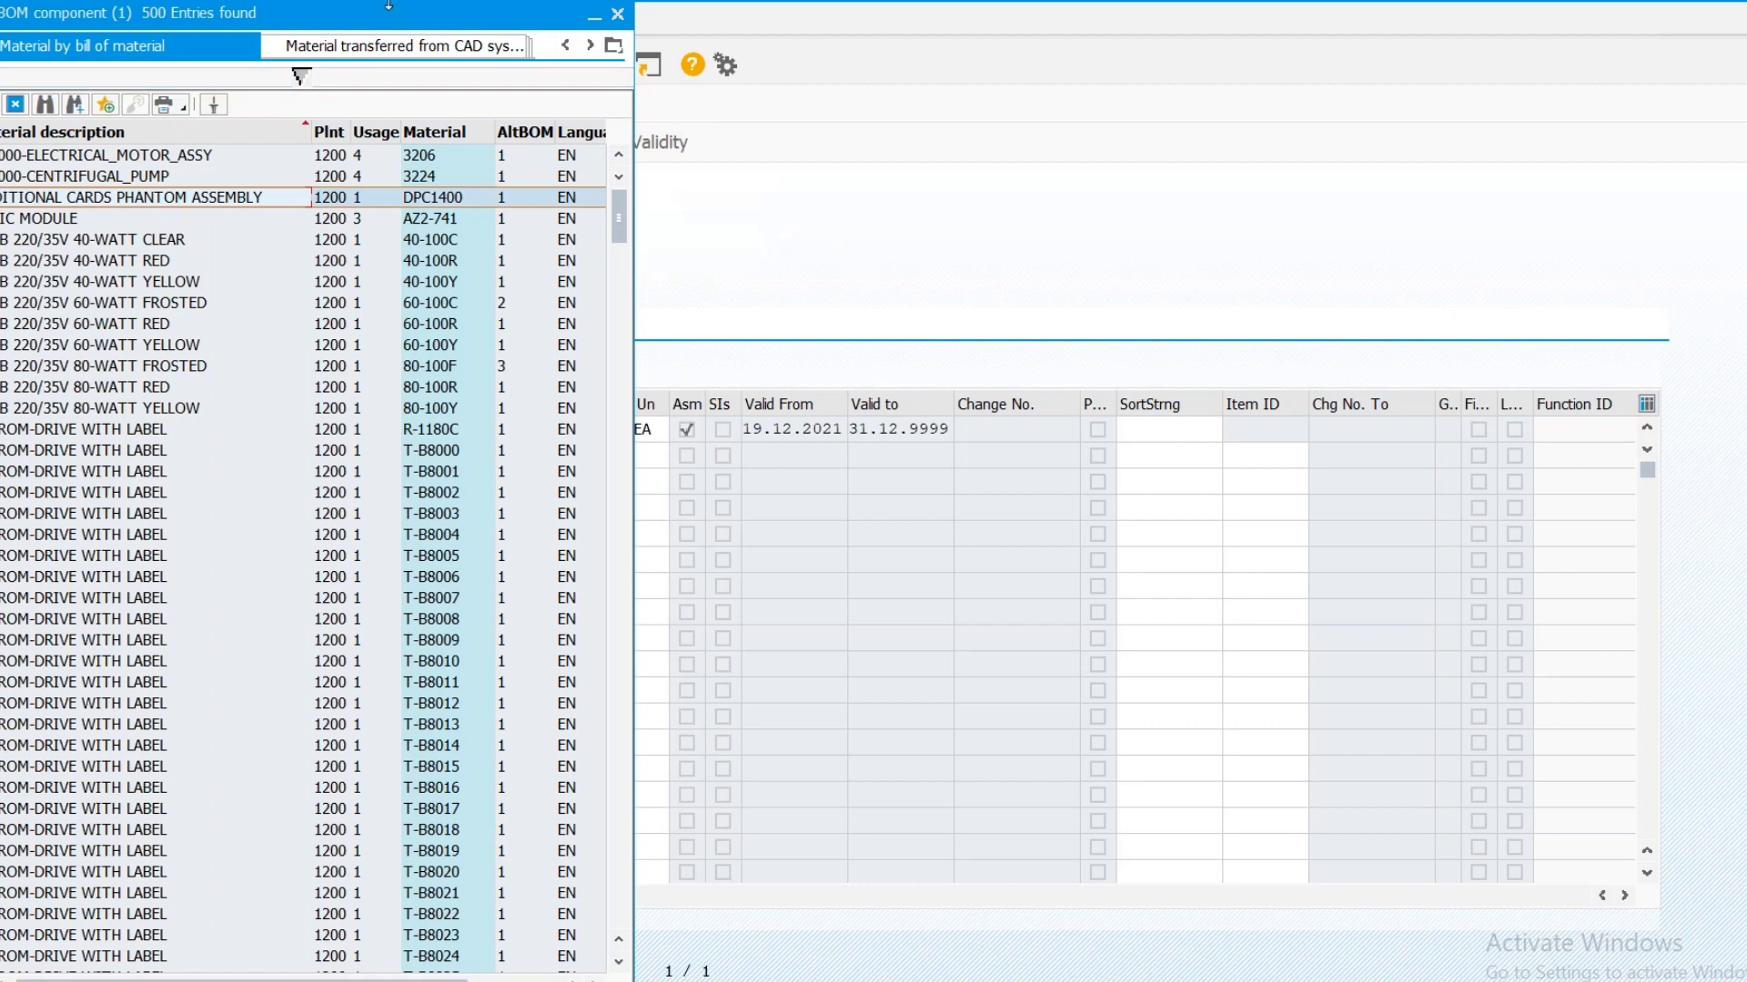
{"action": "left_click", "coordinate": [68, 226]}
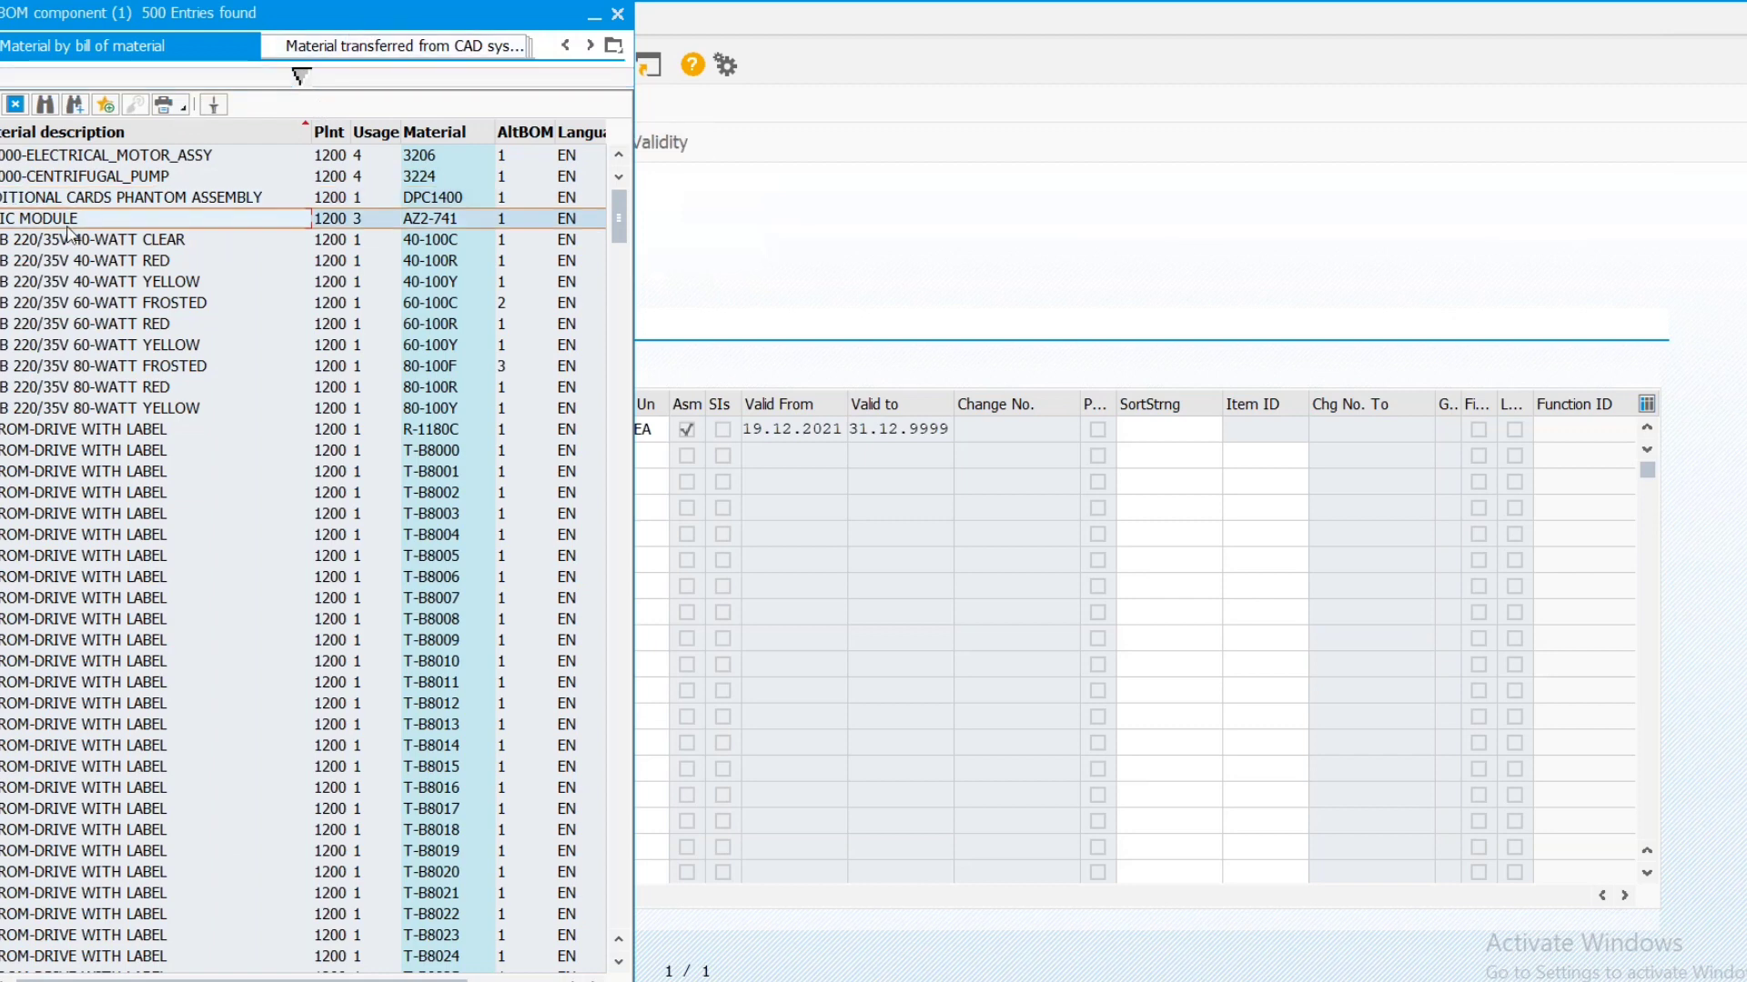
{"action": "scroll", "coordinate": [153, 348], "scroll_direction": "down", "scroll_amount": 2}
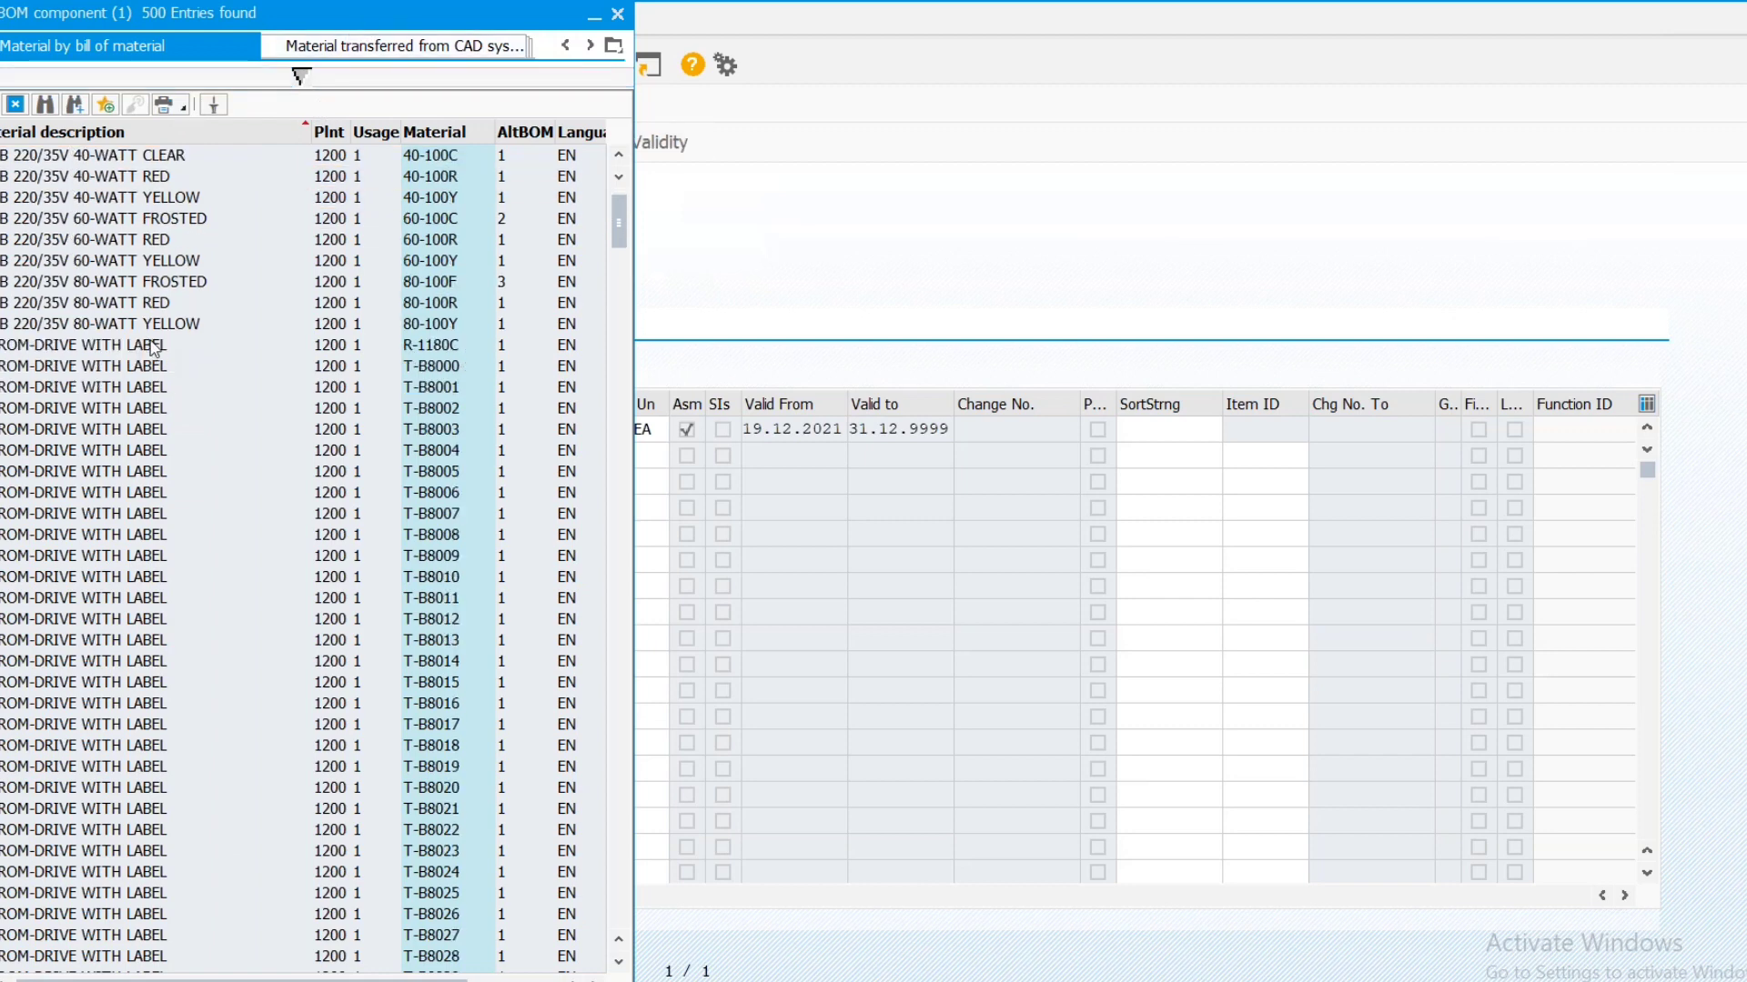
{"action": "scroll", "coordinate": [153, 347], "scroll_direction": "down", "scroll_amount": 5}
{"action": "scroll", "coordinate": [153, 346], "scroll_direction": "up", "scroll_amount": 5}
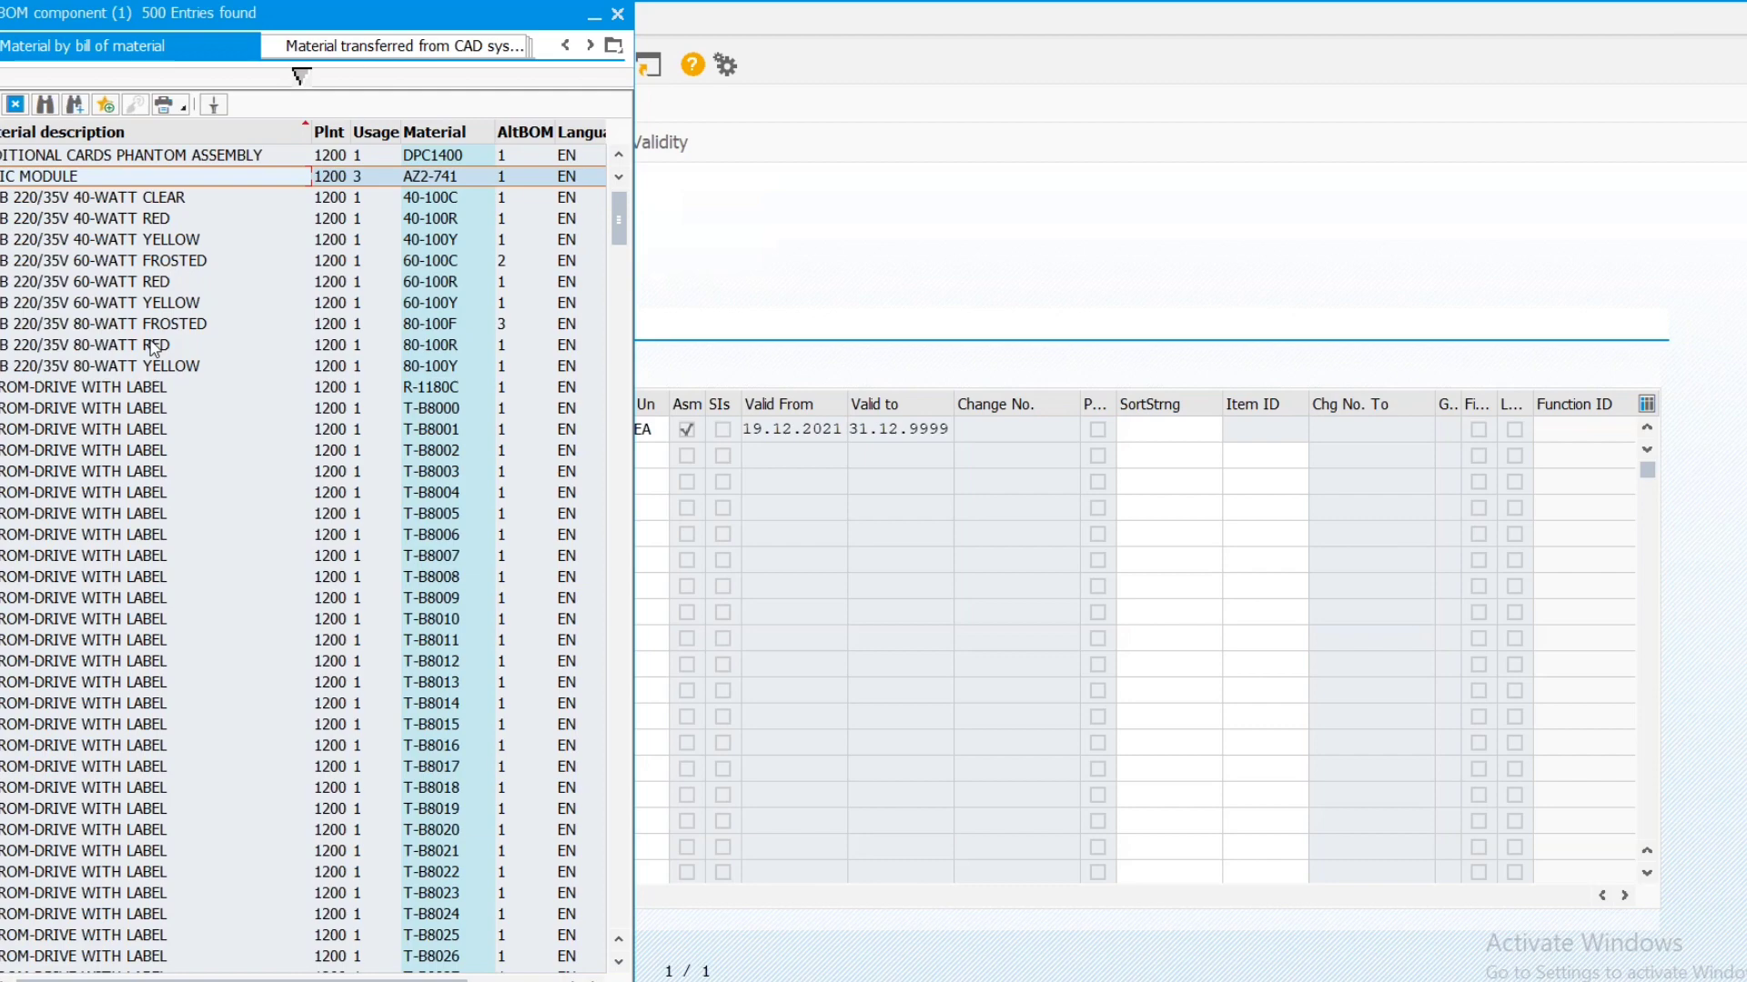
{"action": "scroll", "coordinate": [153, 347], "scroll_direction": "down", "scroll_amount": 15}
{"action": "scroll", "coordinate": [153, 348], "scroll_direction": "up", "scroll_amount": 6}
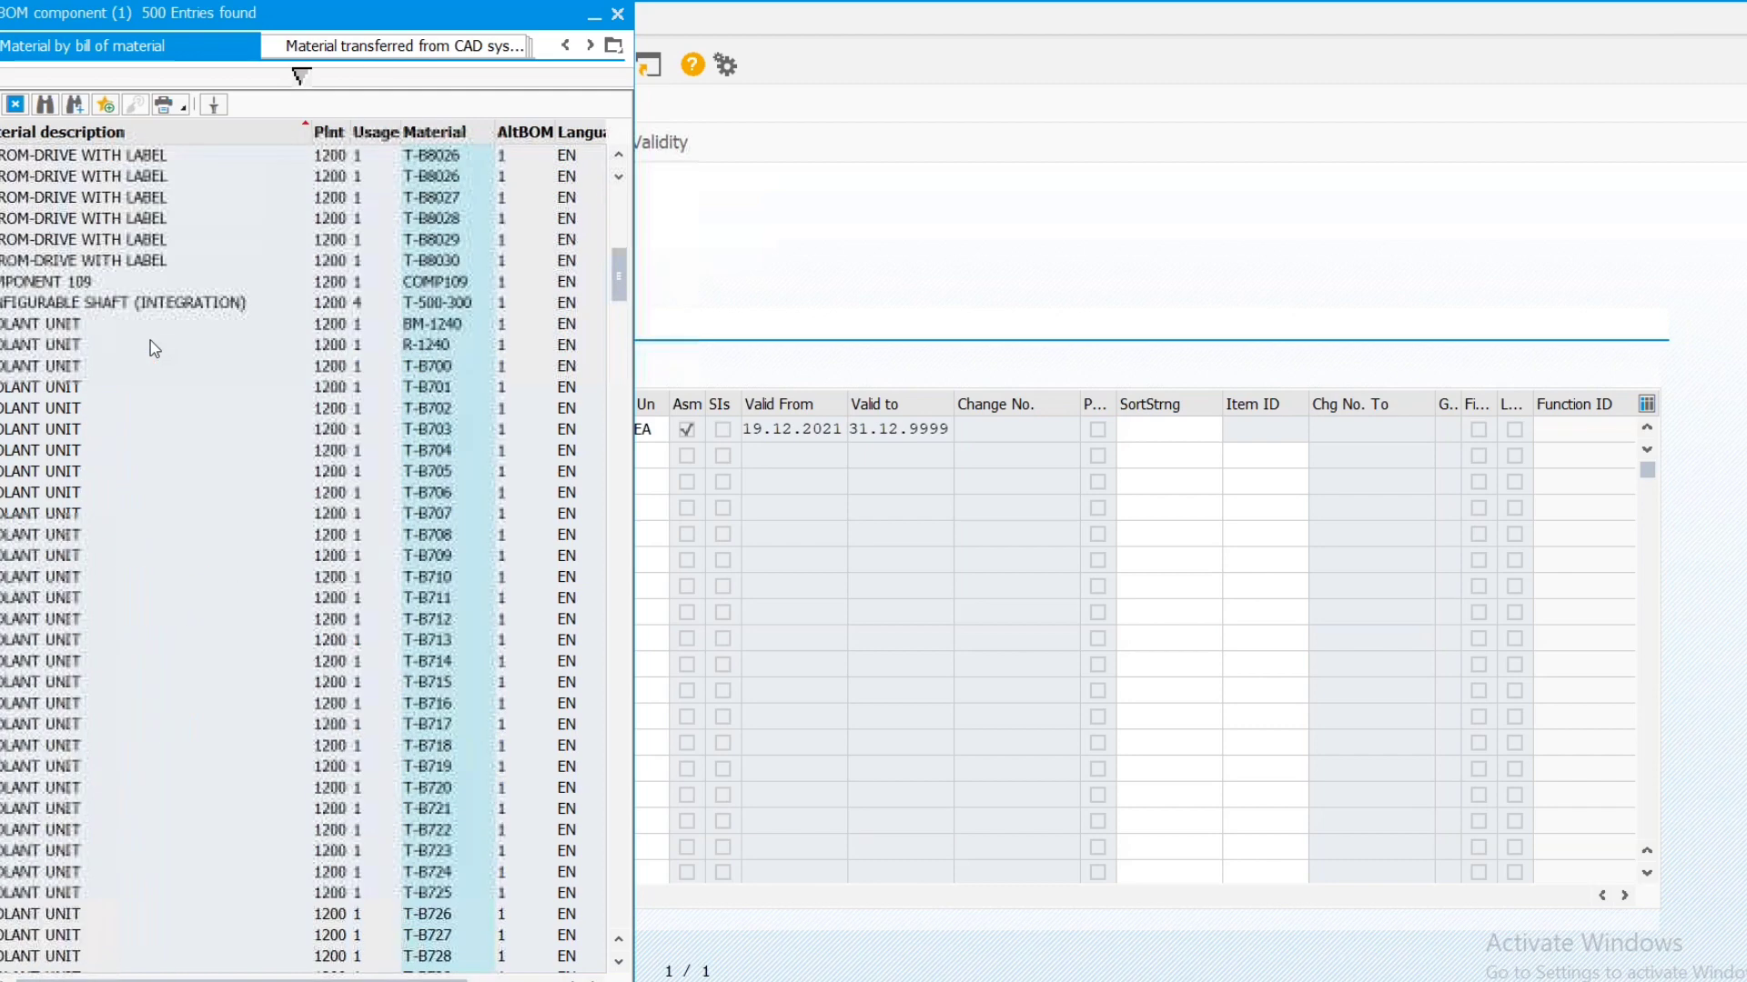
{"action": "scroll", "coordinate": [153, 348], "scroll_direction": "up", "scroll_amount": 2}
{"action": "left_click", "coordinate": [39, 432]}
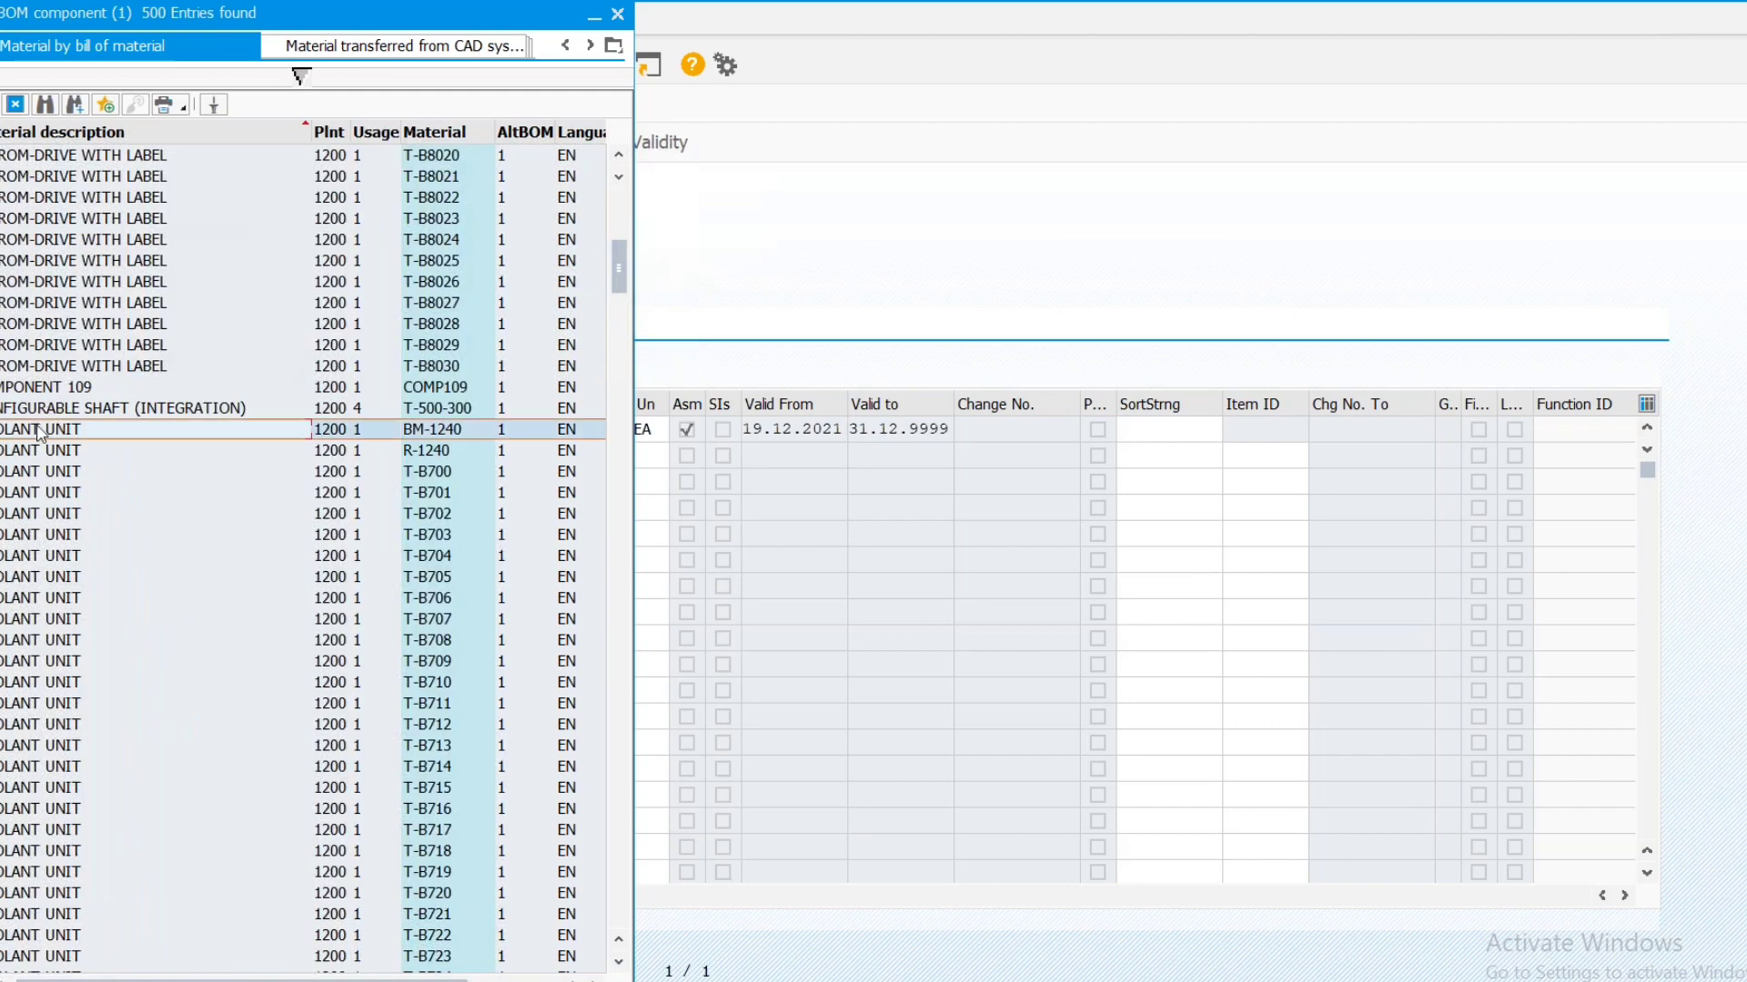
{"action": "left_click", "coordinate": [330, 431]}
{"action": "key", "text": "Return"}
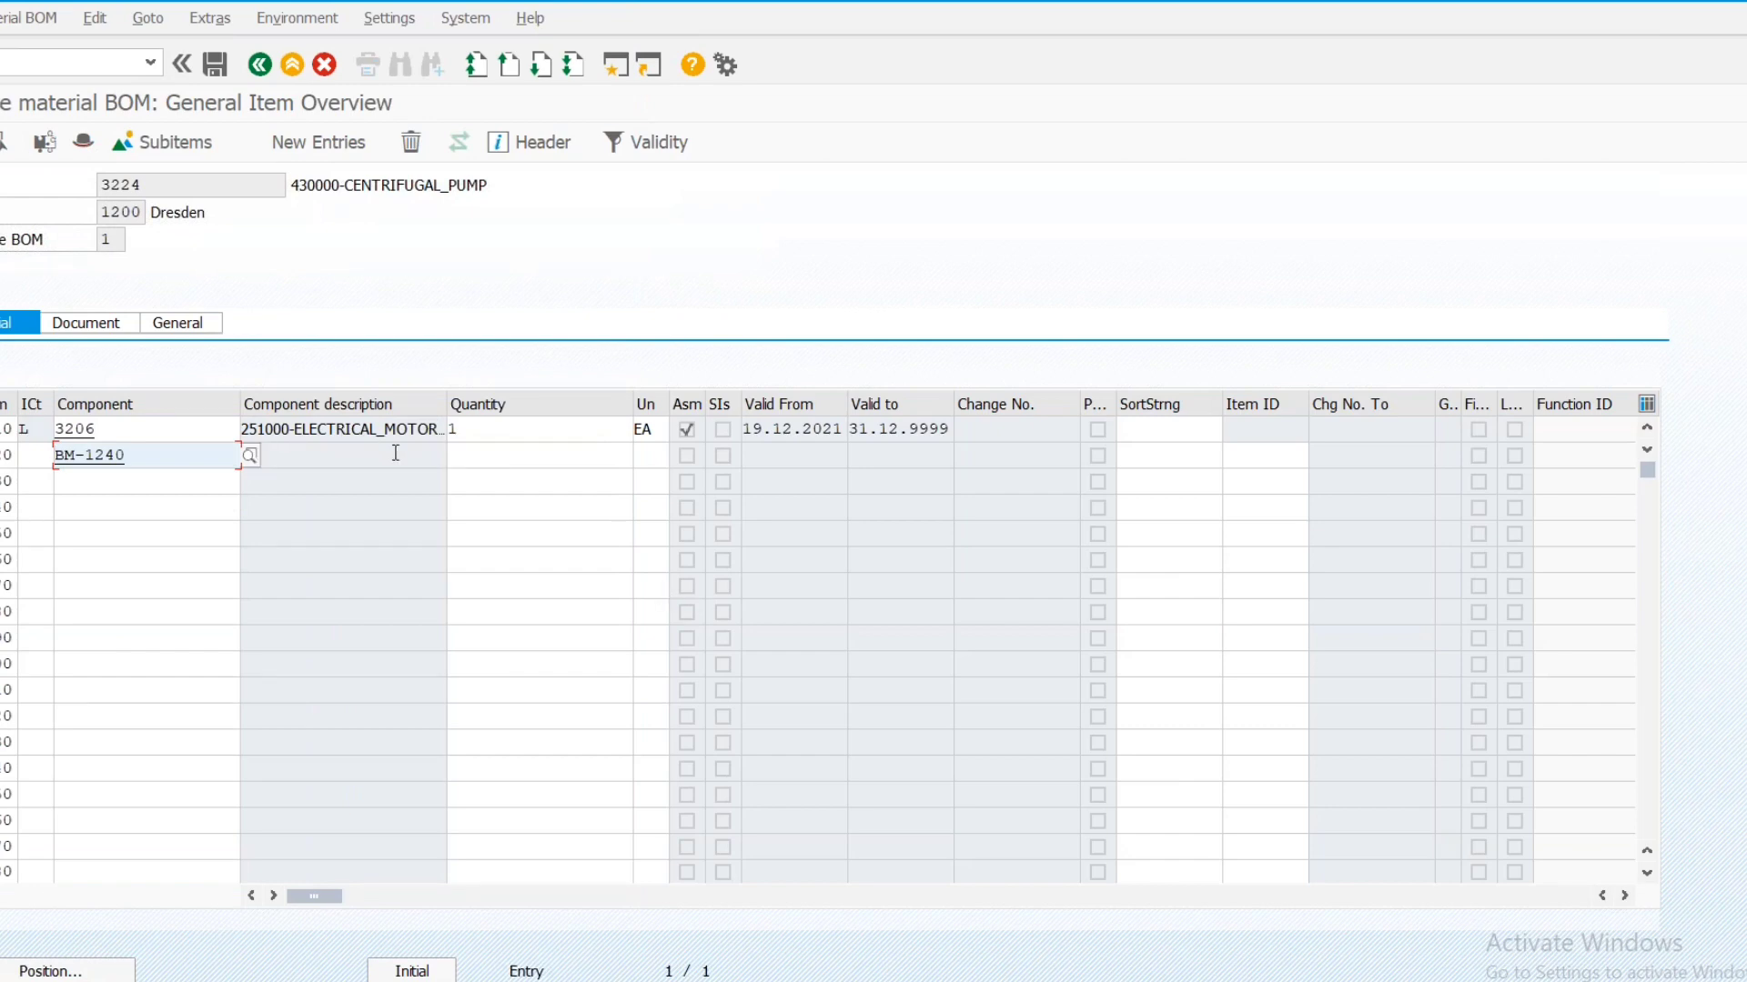
Give the second BOM item quantity 1, unit EA and item category L (Stock item), then submit it
{"action": "left_click", "coordinate": [498, 456]}
{"action": "type", "text": "1"}
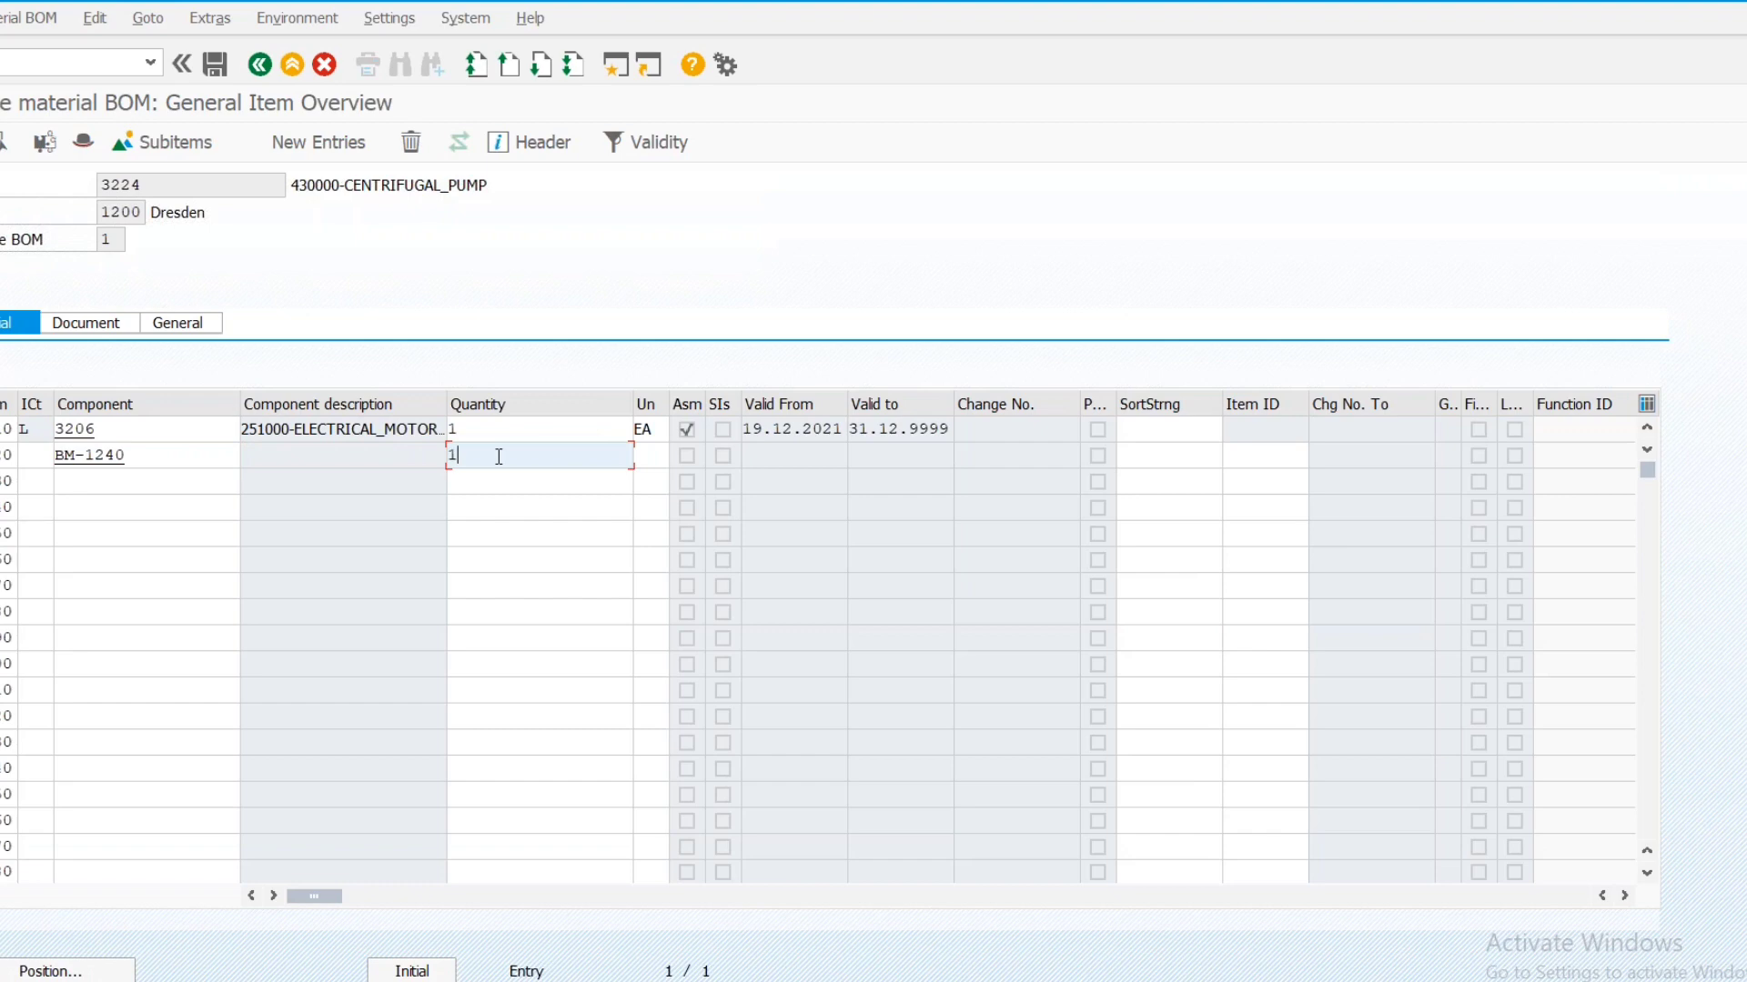
{"action": "left_click", "coordinate": [651, 461]}
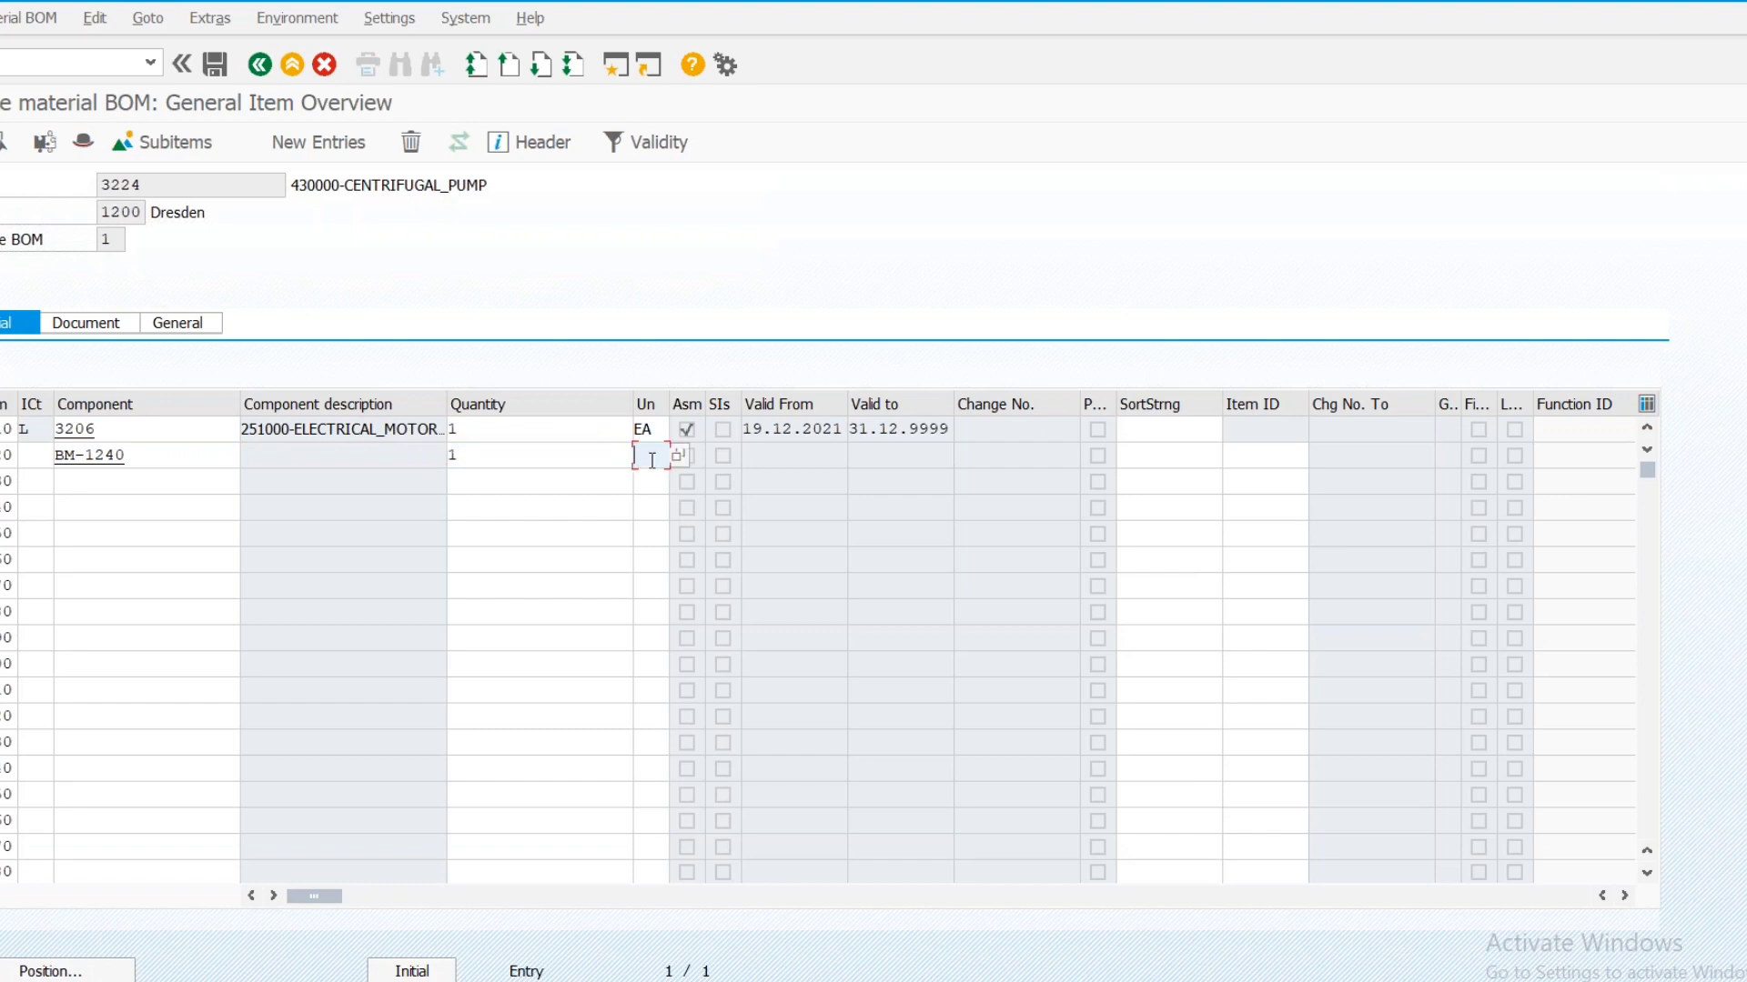
{"action": "type", "text": "EA"}
{"action": "left_click", "coordinate": [27, 463]}
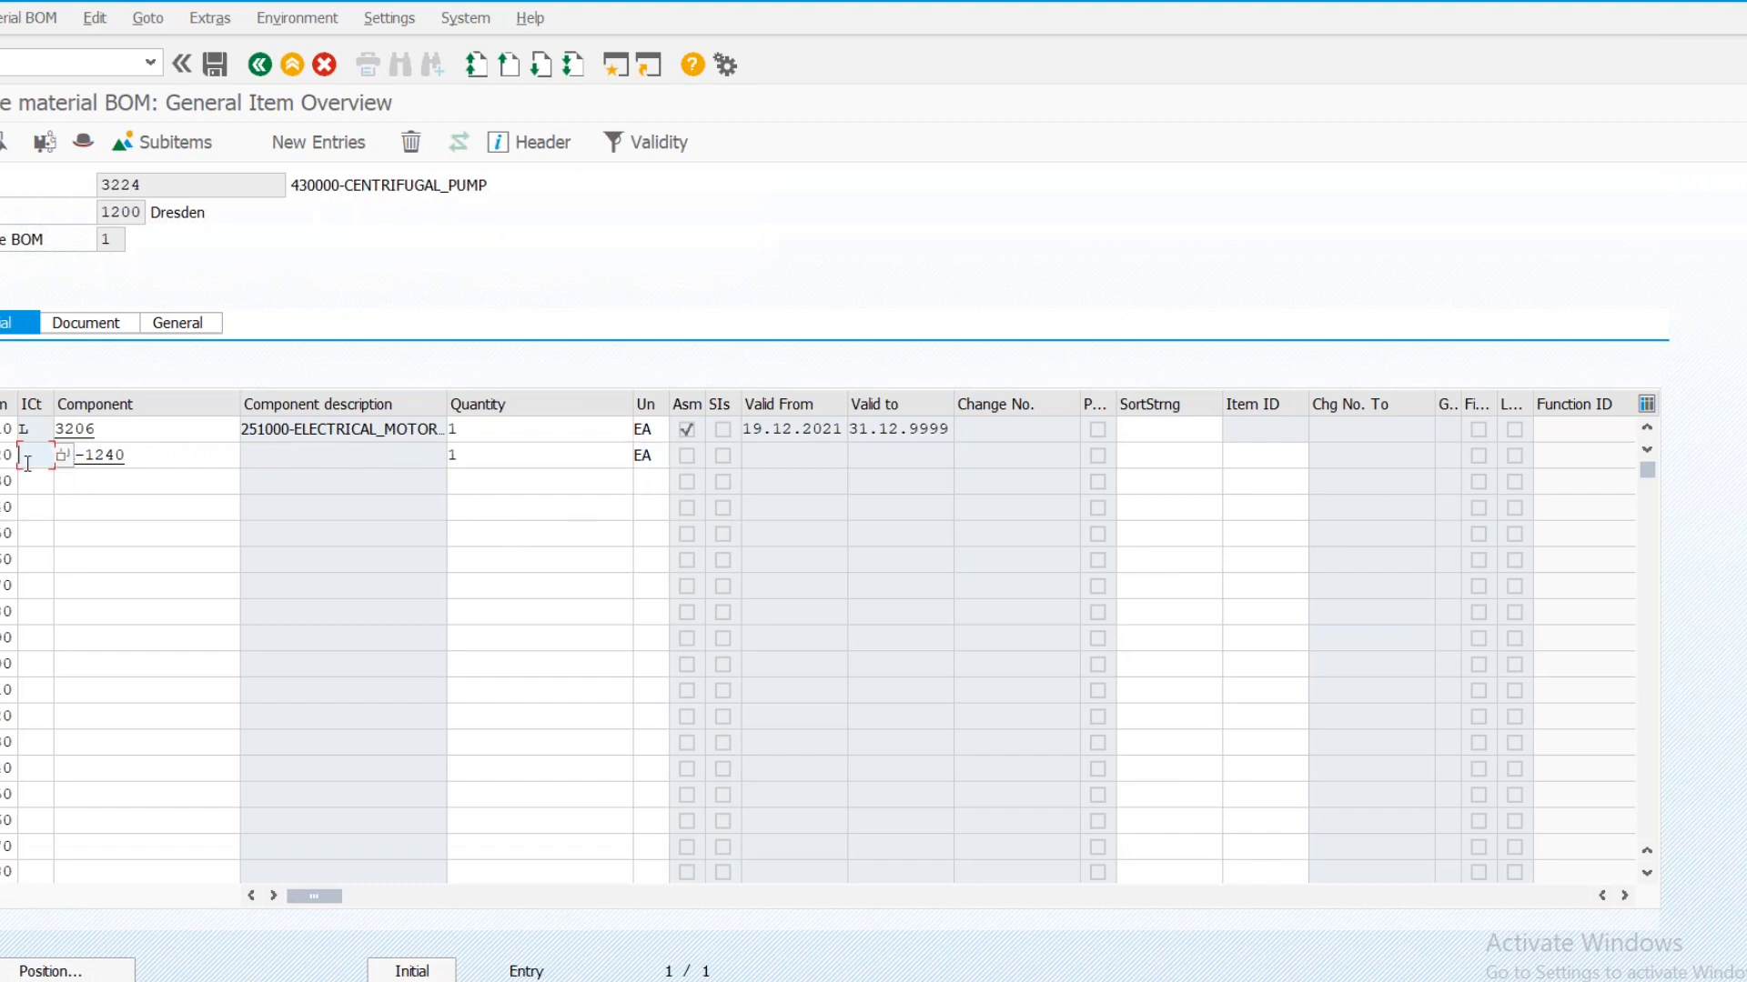
{"action": "left_click", "coordinate": [63, 459]}
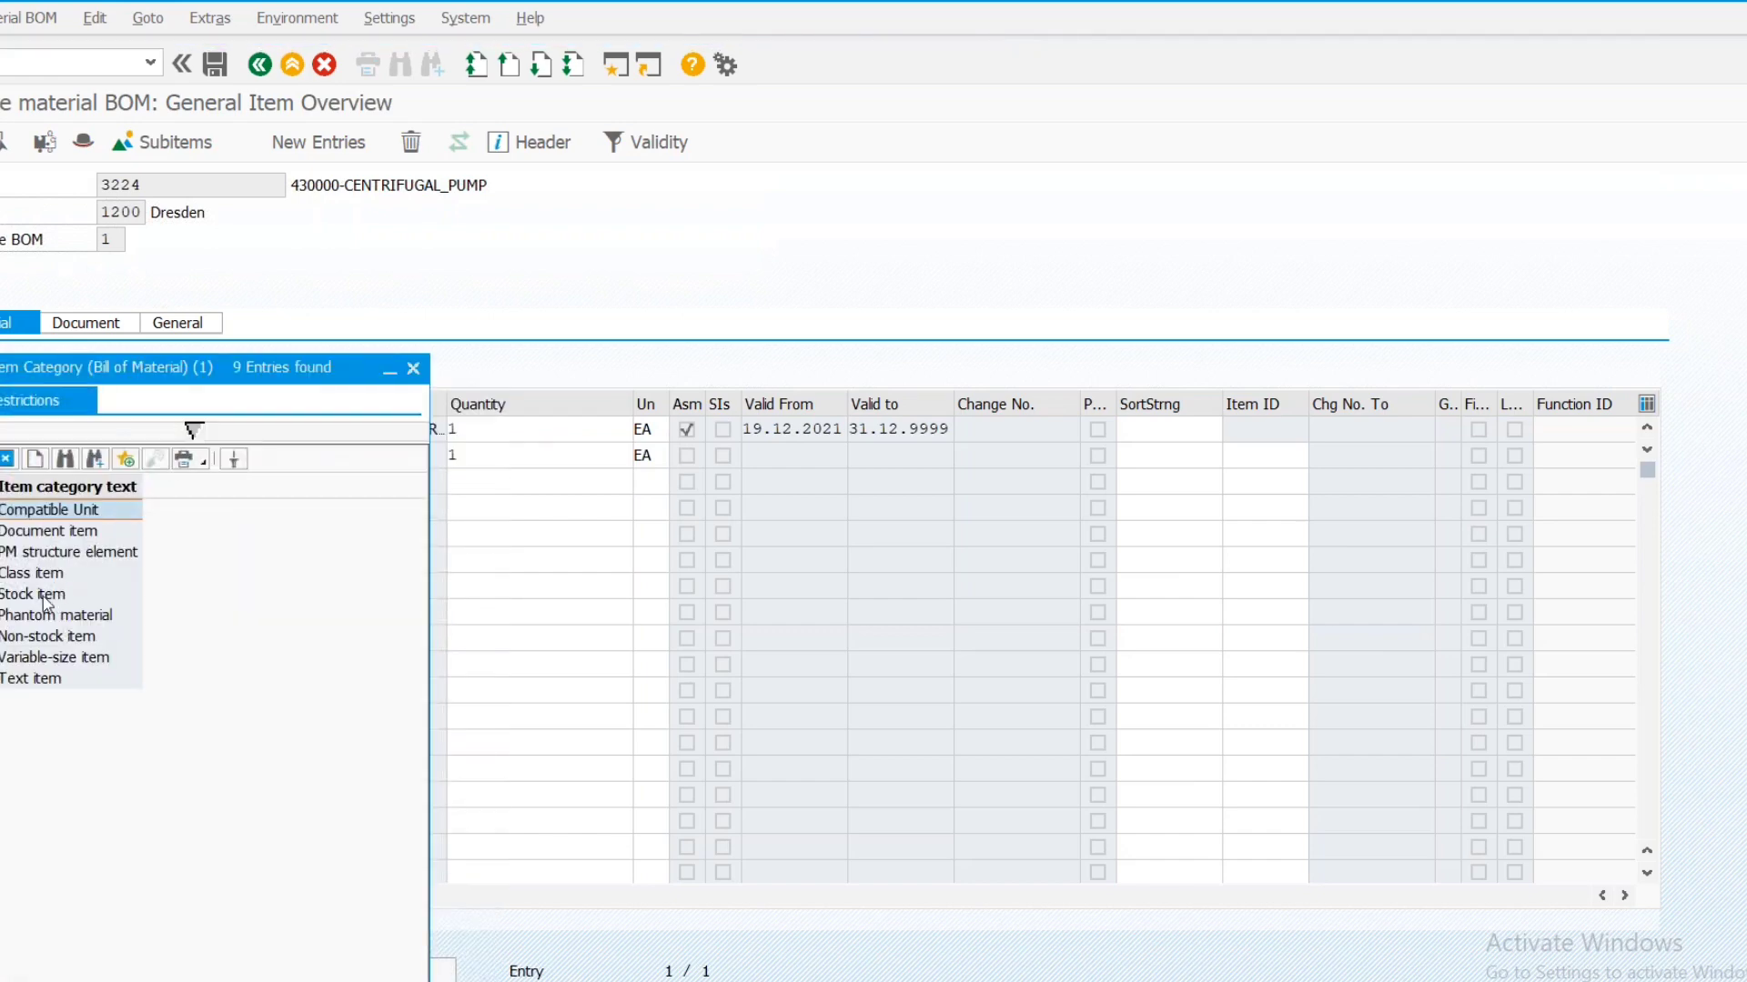
{"action": "left_click", "coordinate": [39, 598]}
{"action": "double_click", "coordinate": [39, 599]}
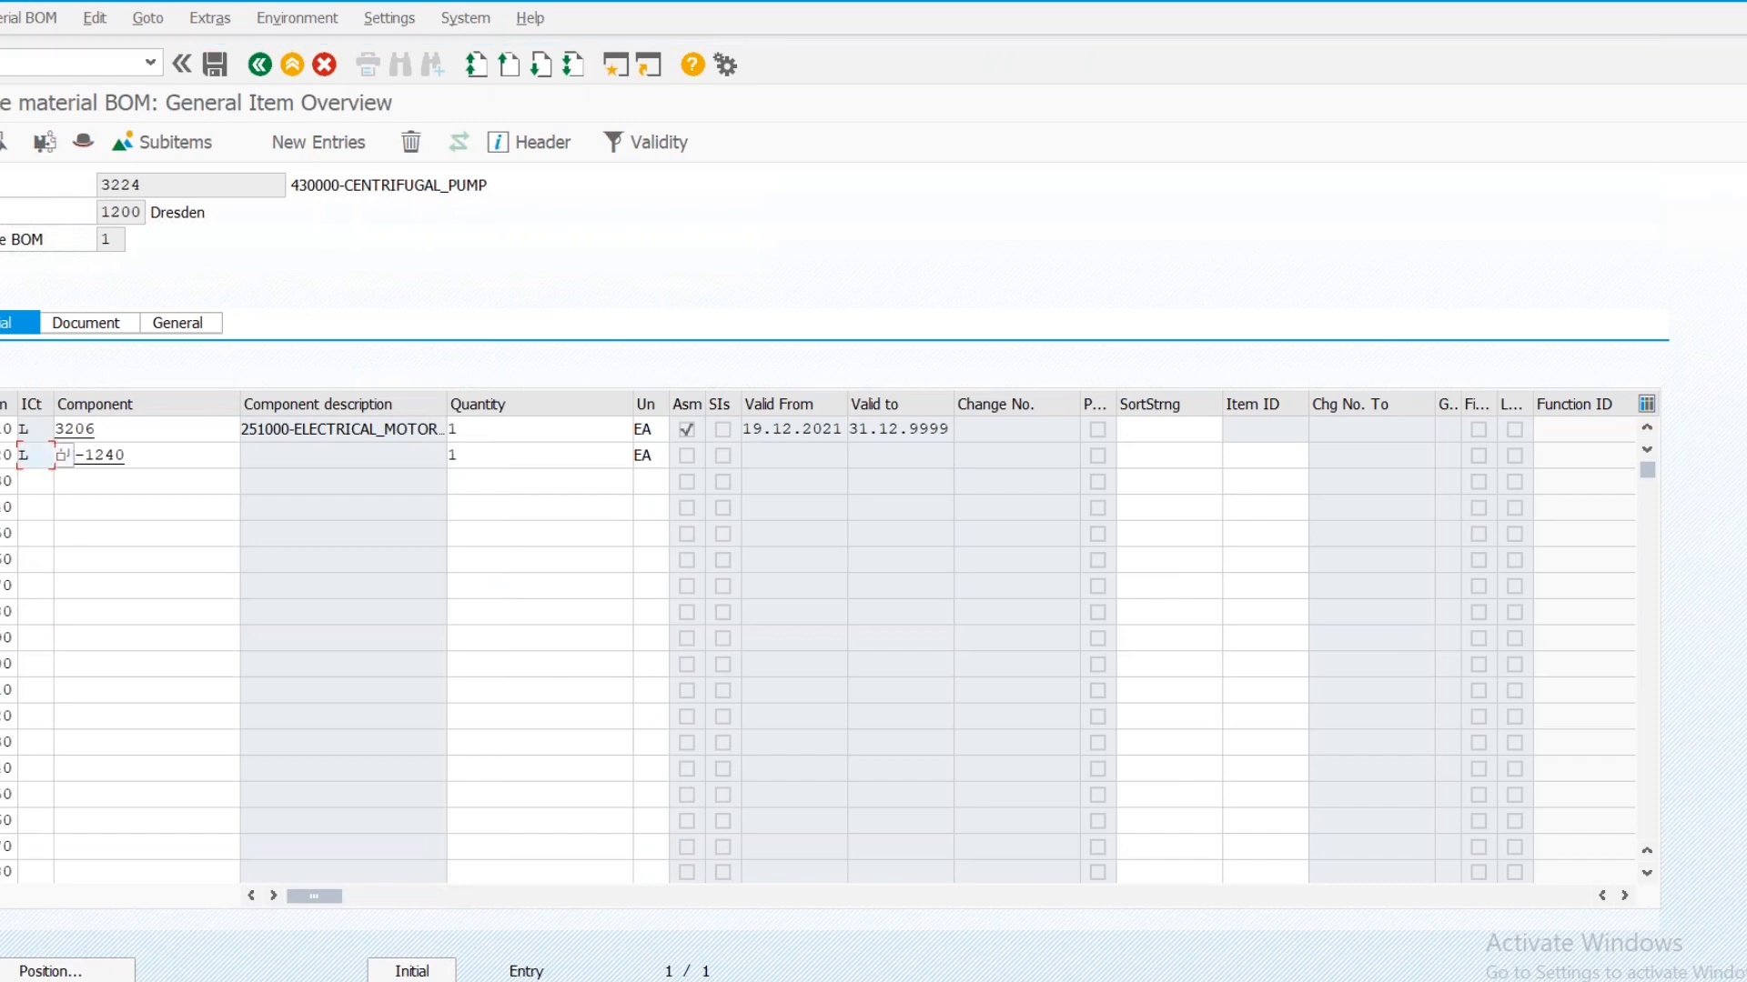
{"action": "key", "text": "Return"}
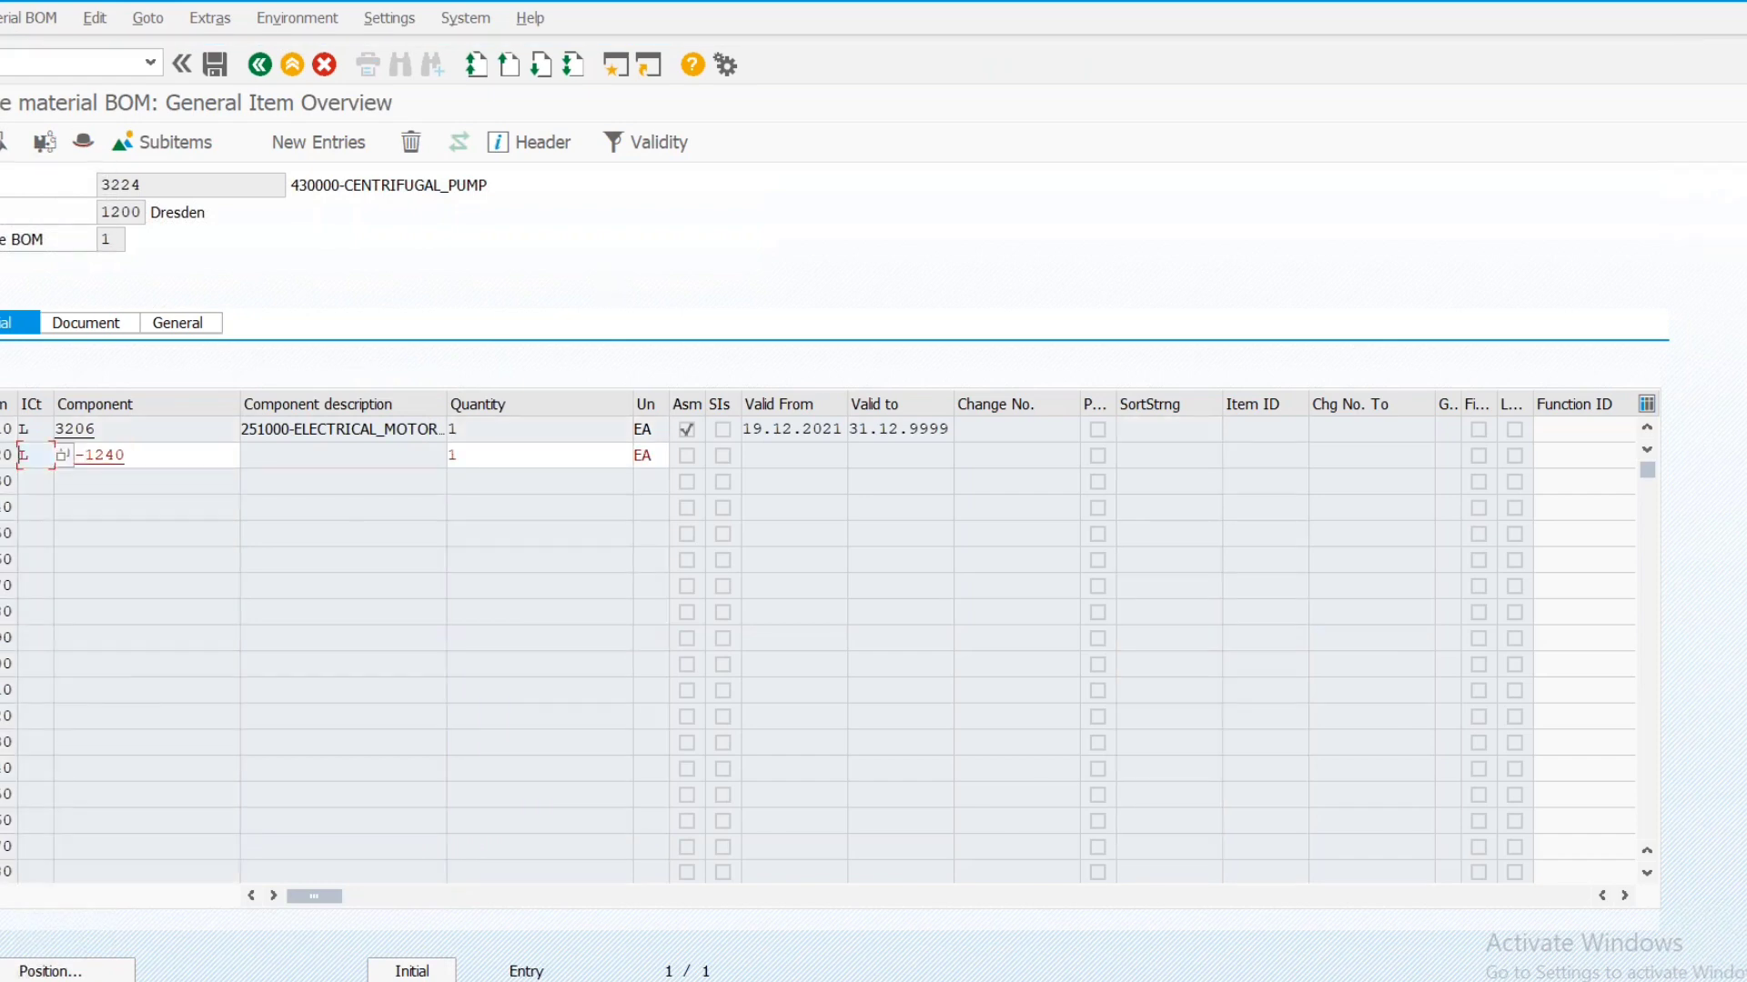
Check the unit list without changing the unit, then copy component number BM-1240
{"action": "left_click", "coordinate": [665, 460]}
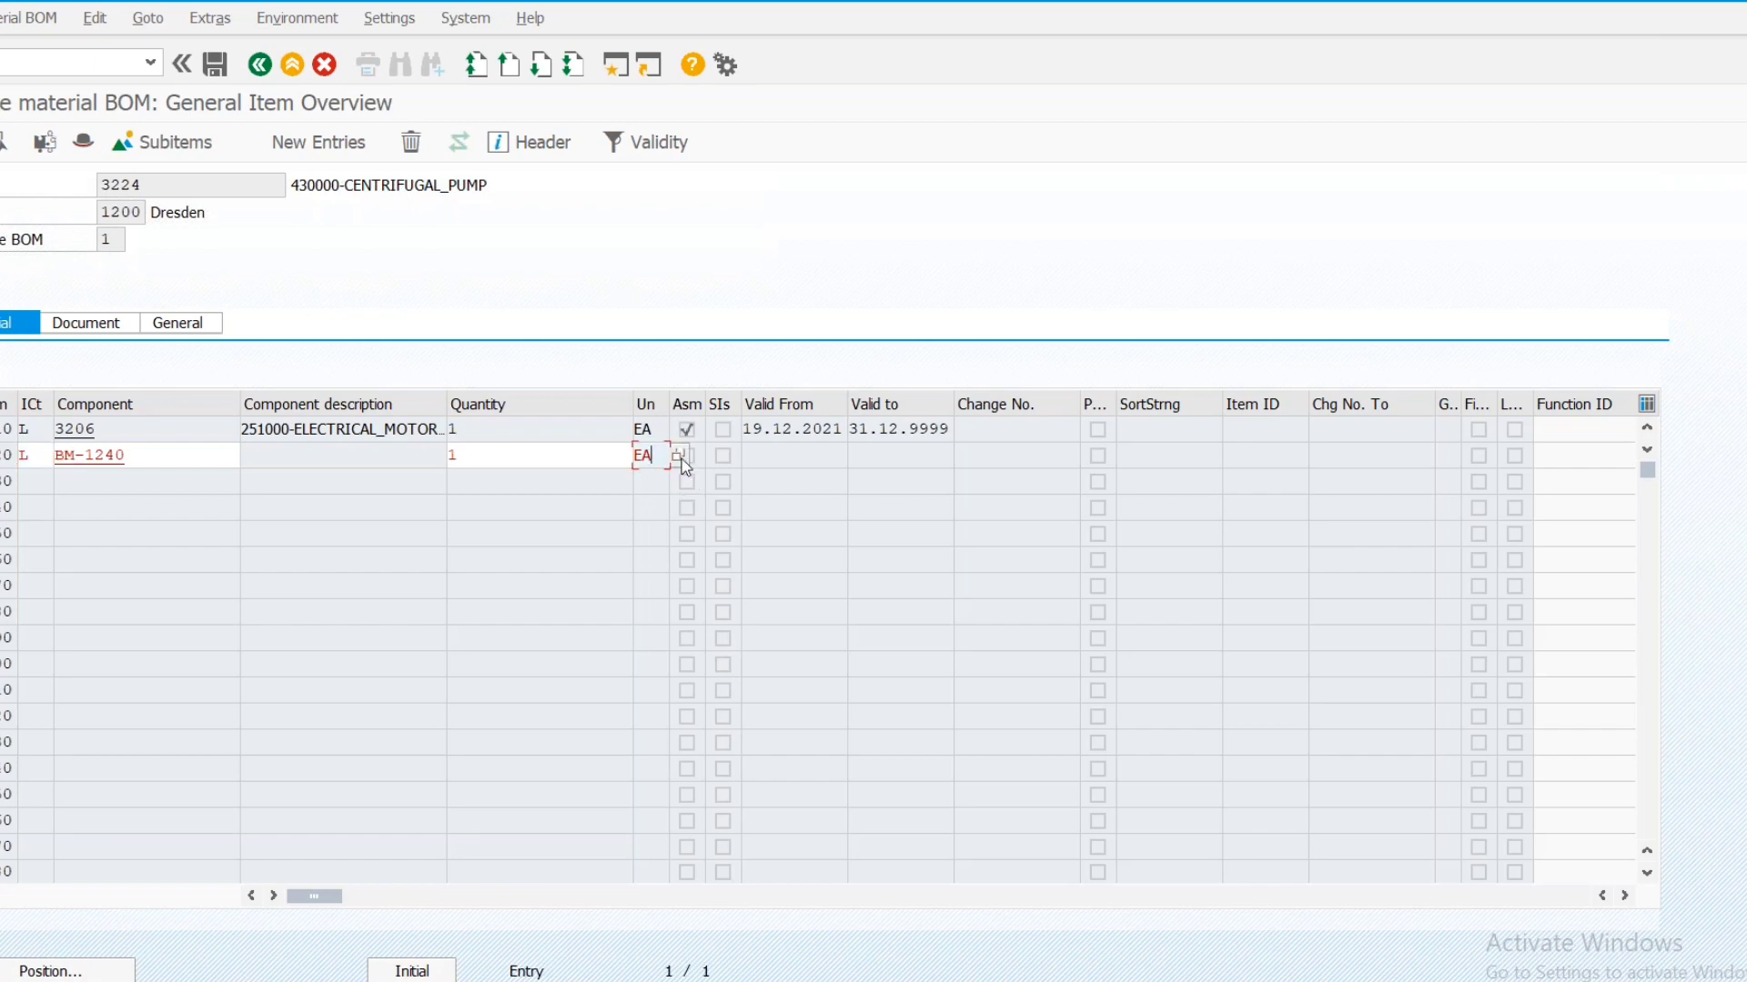
{"action": "key", "text": "Return"}
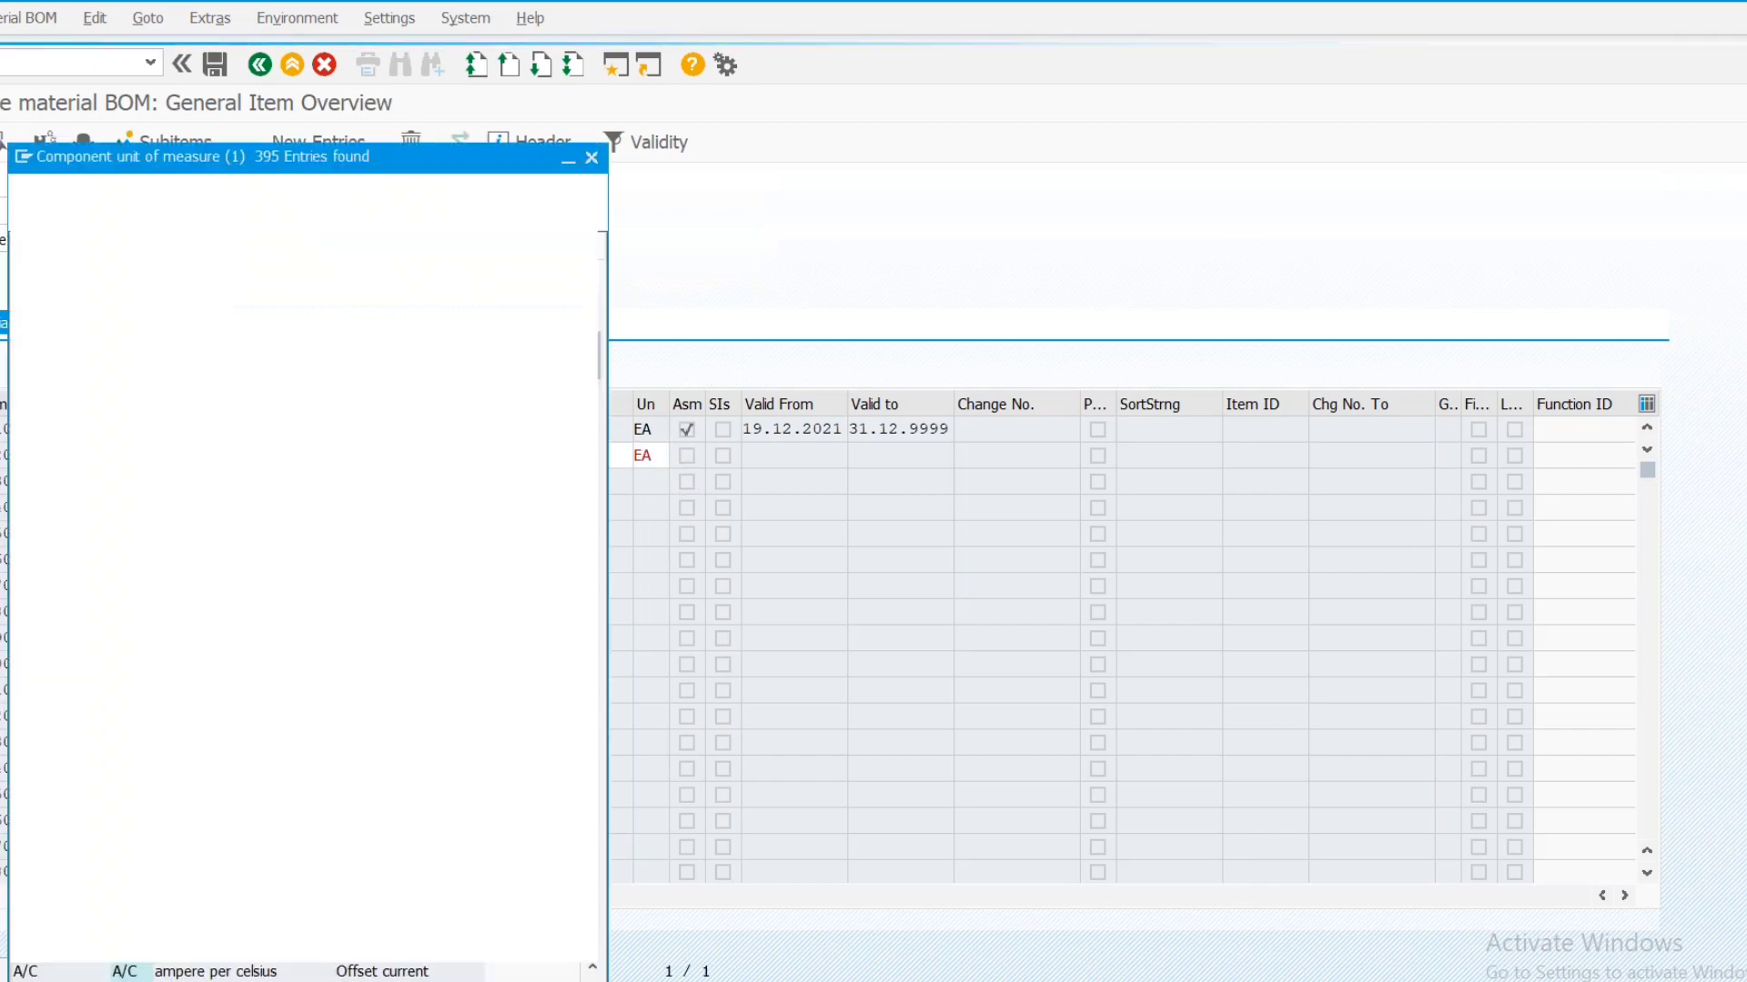
{"action": "left_click", "coordinate": [591, 157]}
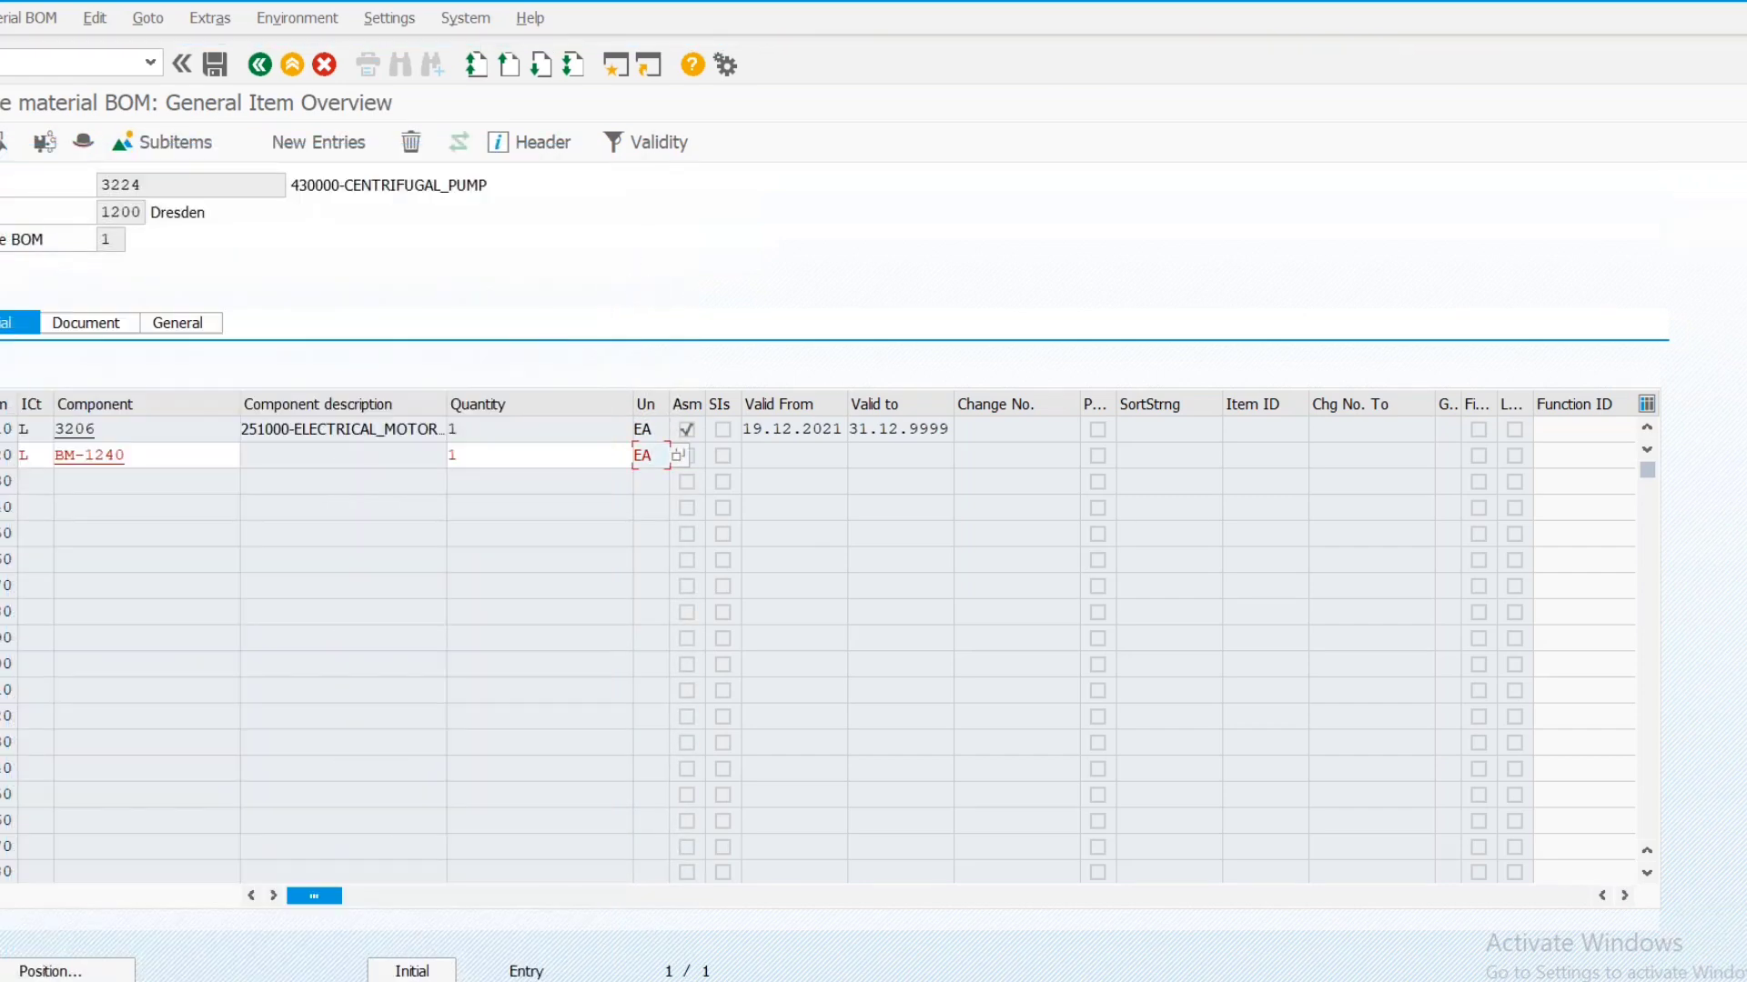
{"action": "mouse_move", "coordinate": [884, 981]}
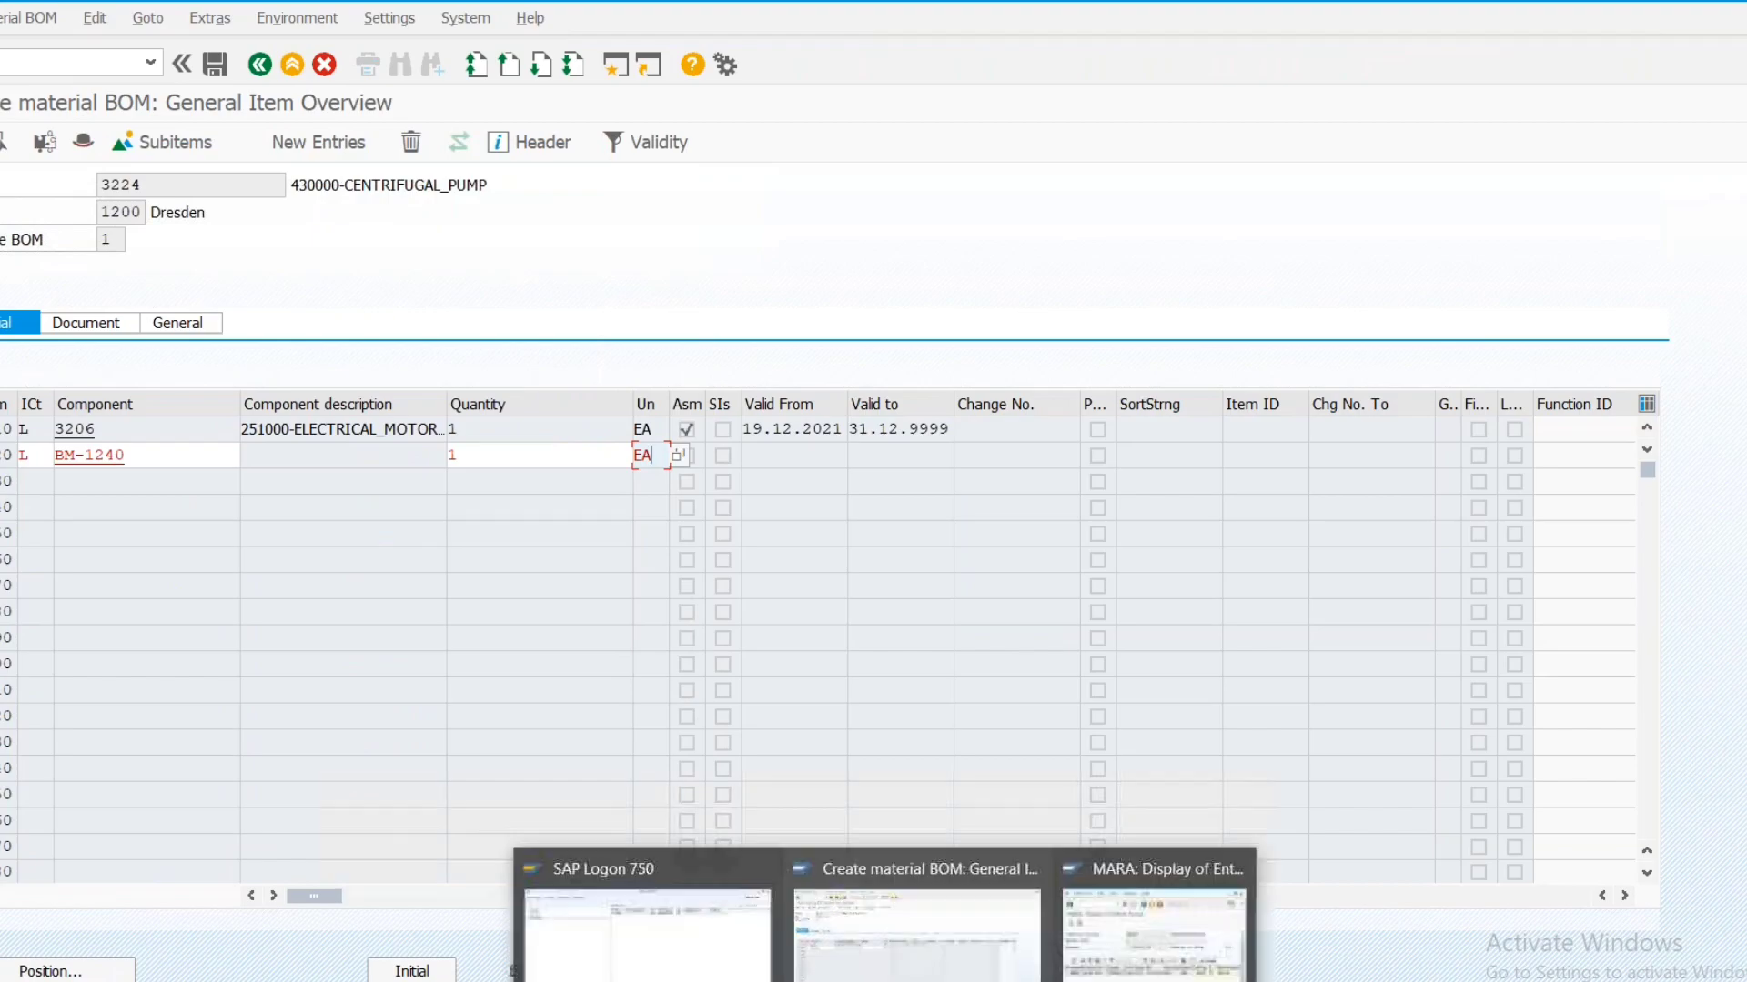
{"action": "mouse_move", "coordinate": [1157, 937]}
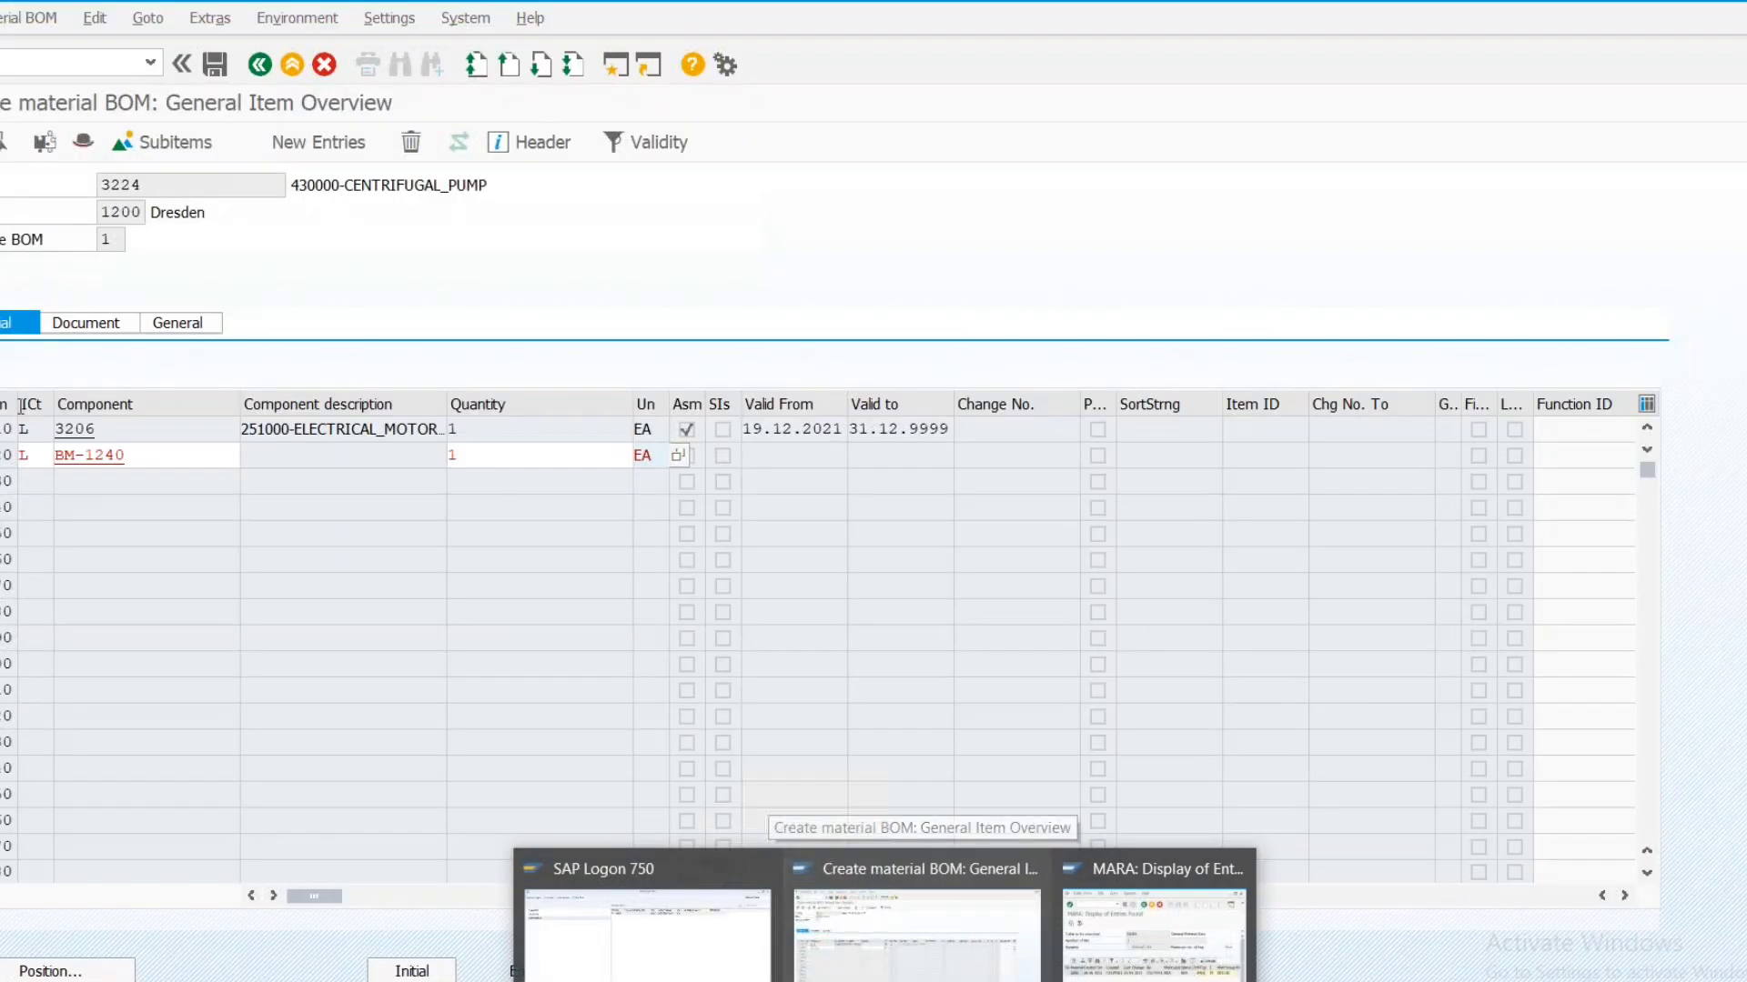
{"action": "left_click", "coordinate": [941, 926]}
{"action": "left_click", "coordinate": [128, 461]}
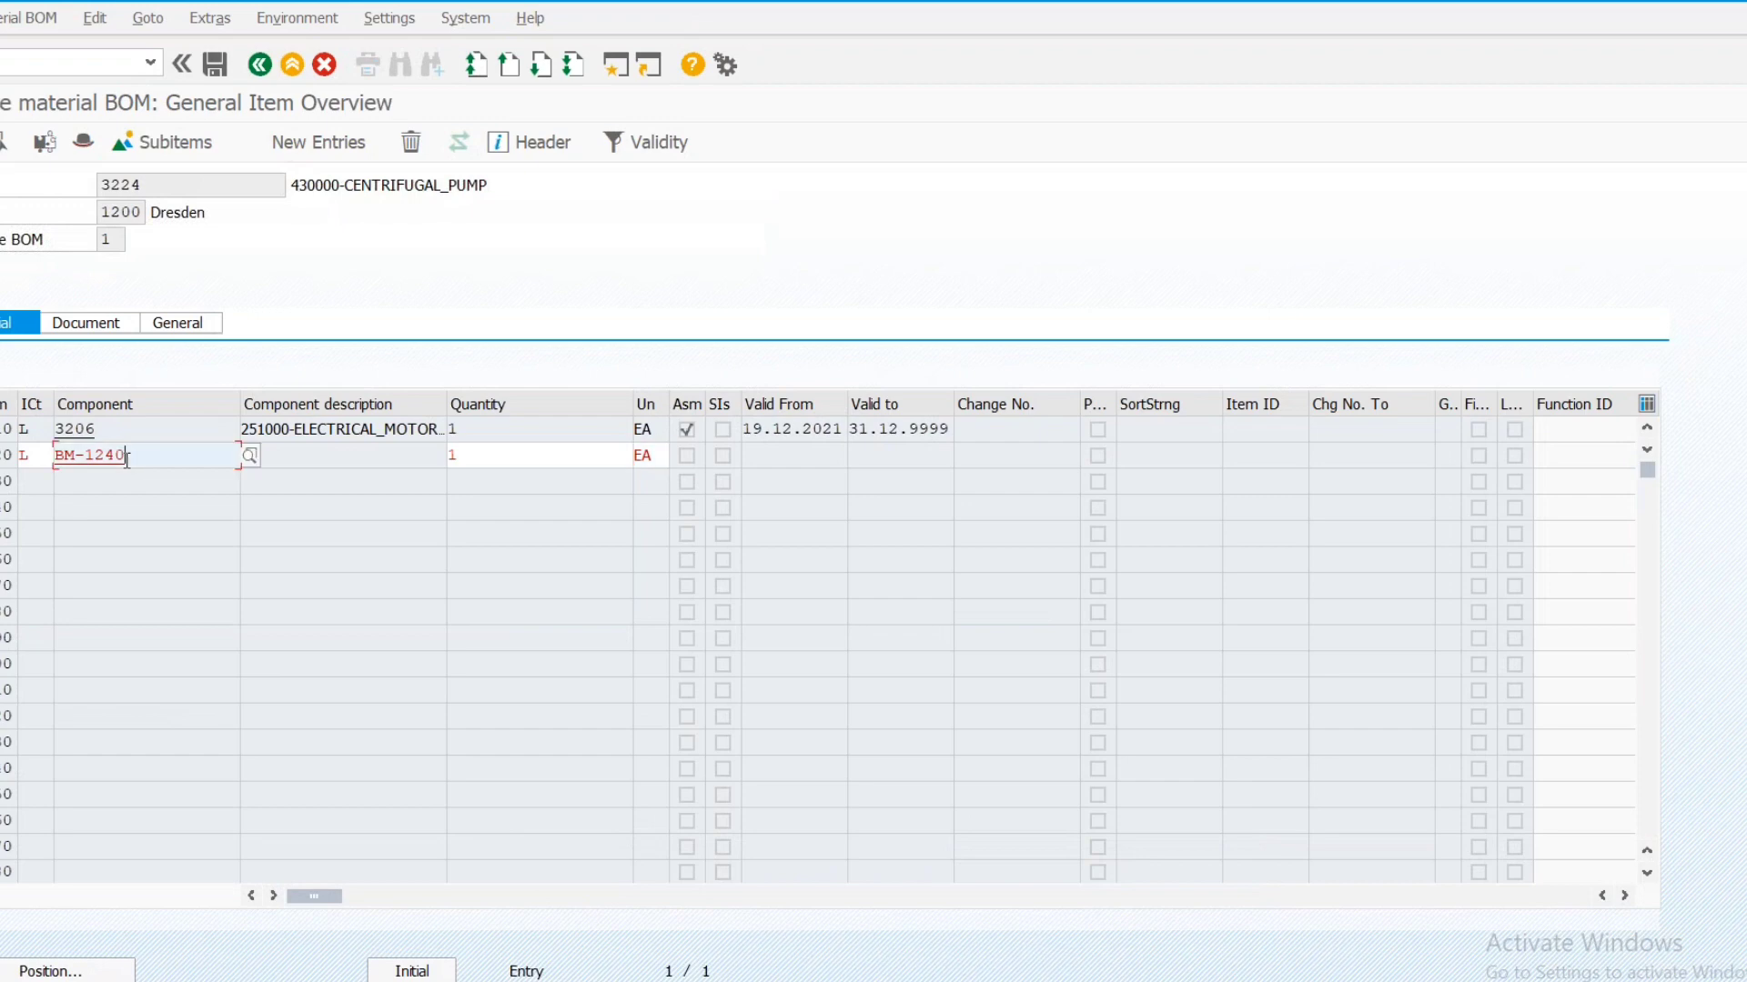
{"action": "left_click_drag", "start_coordinate": [128, 461], "coordinate": [54, 459]}
{"action": "key", "text": "ctrl+c"}
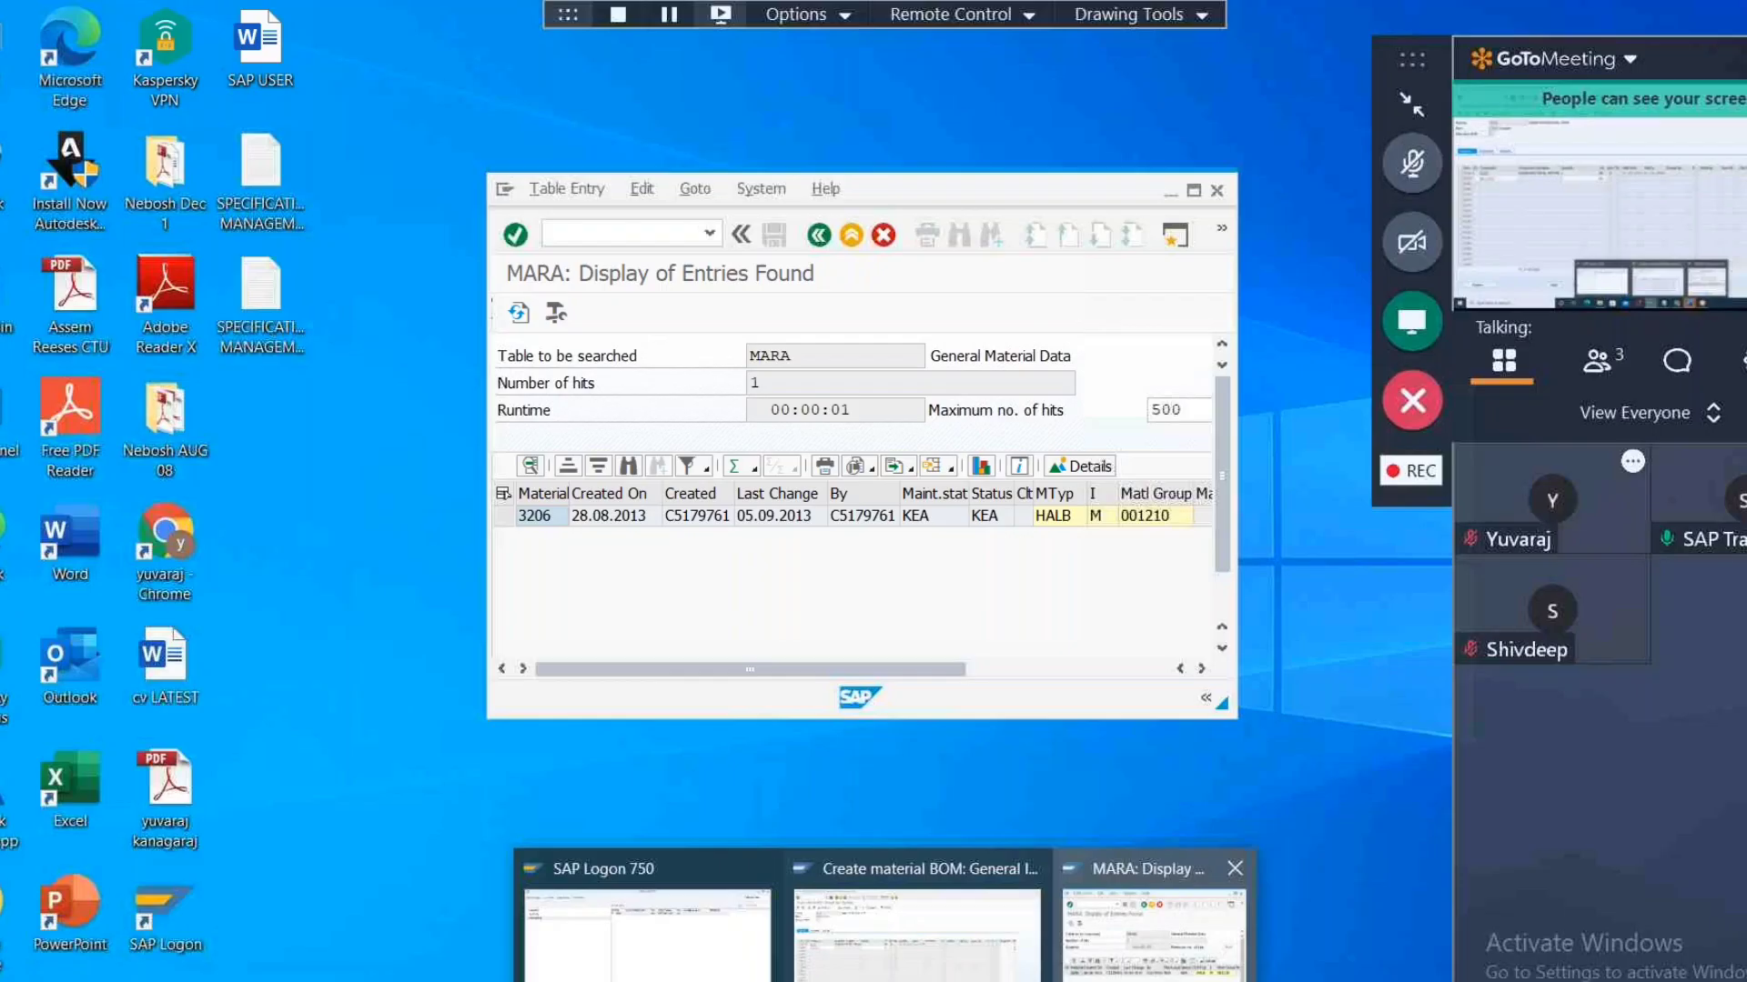
Rerun the MARA lookup with BM-1240 instead of 3206 and read its base unit ST
{"action": "left_click", "coordinate": [1154, 924]}
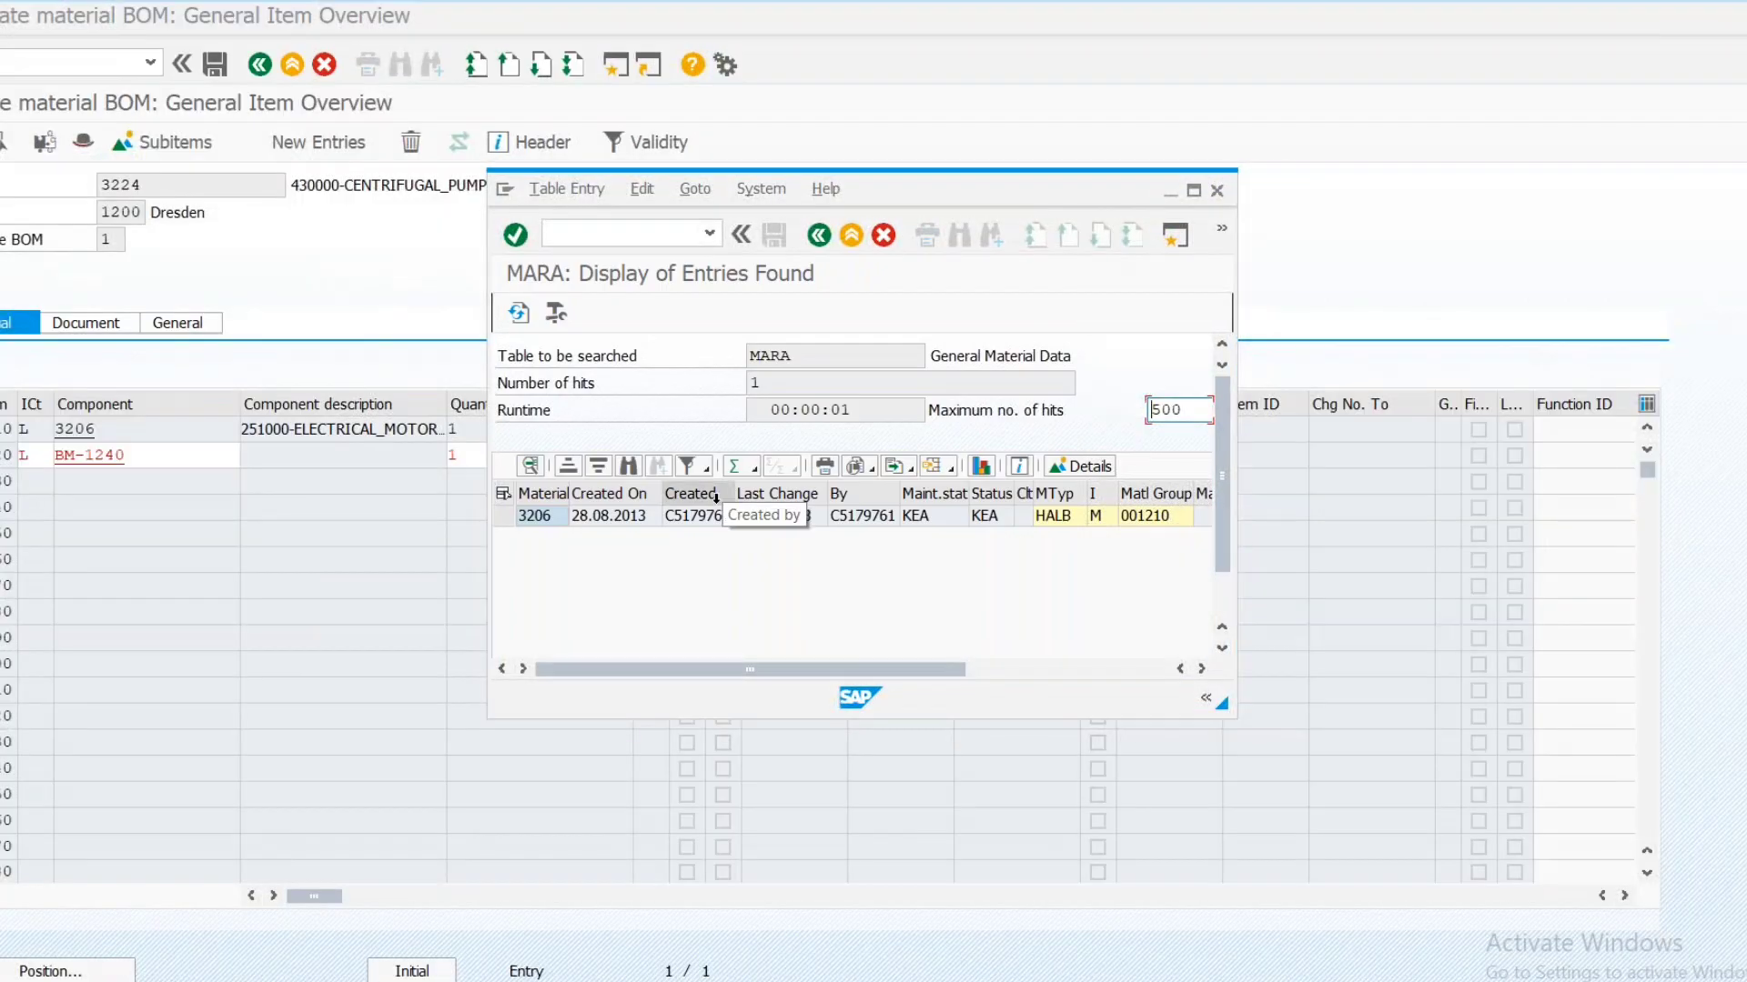
{"action": "left_click", "coordinate": [1194, 193]}
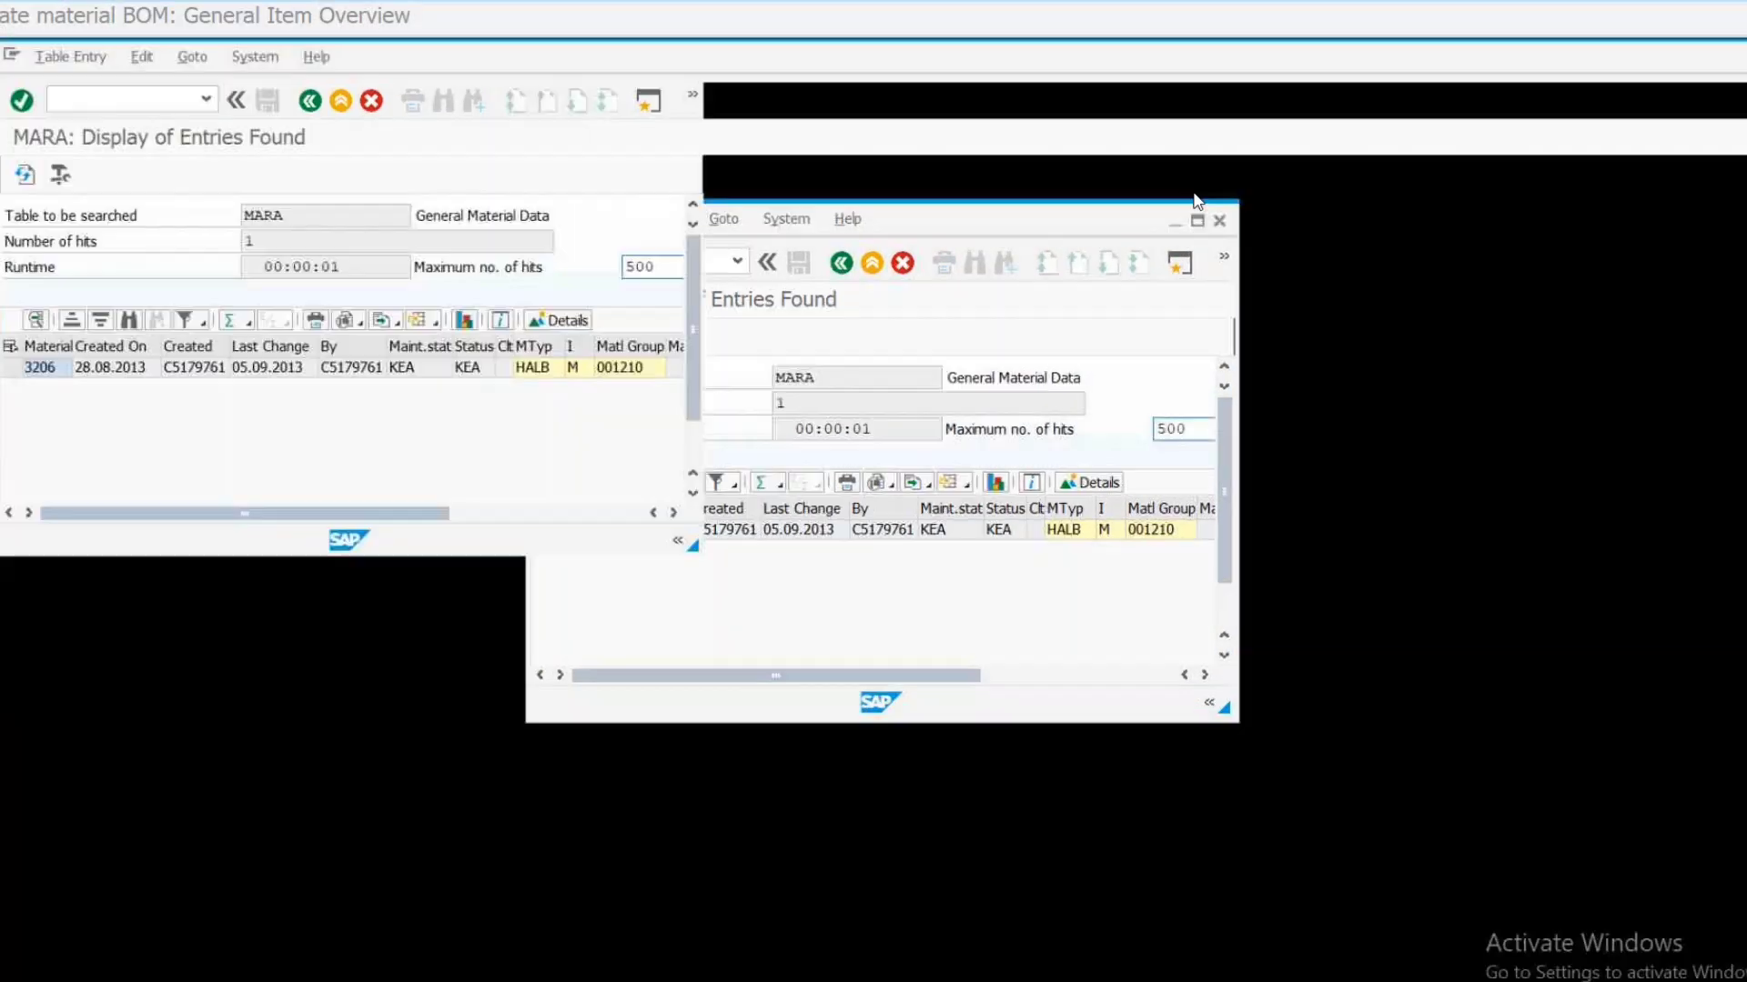
{"action": "left_click", "coordinate": [259, 64]}
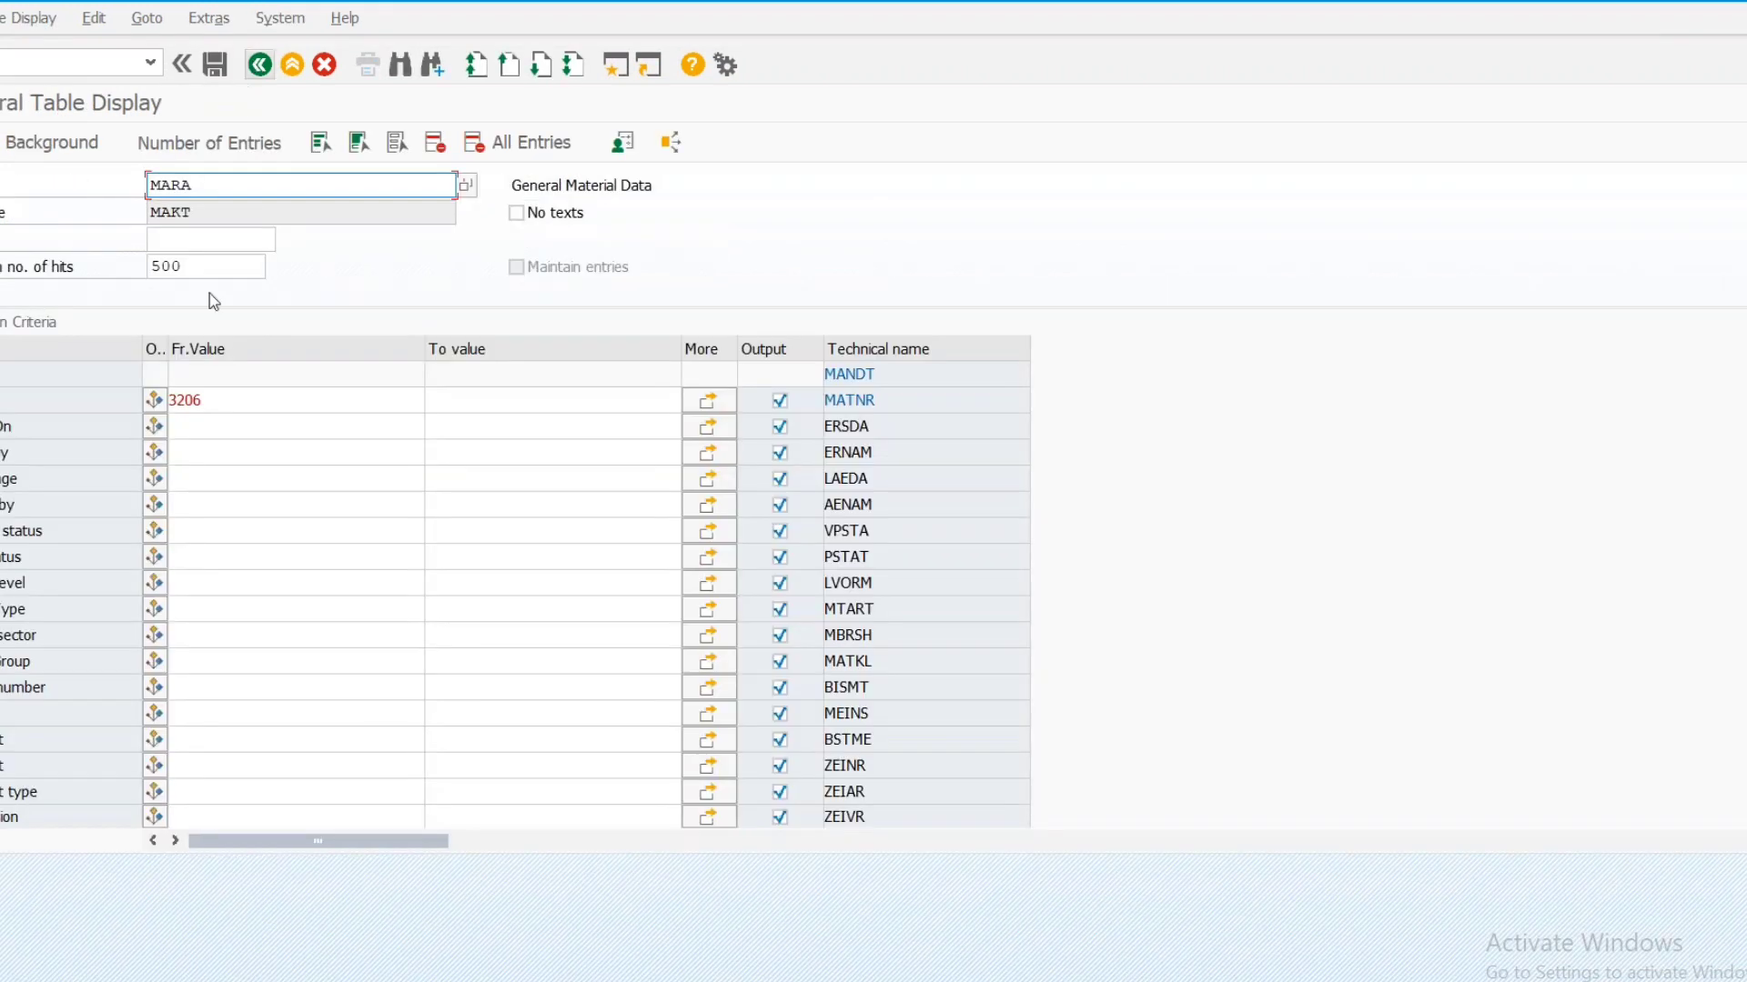
{"action": "left_click", "coordinate": [223, 398]}
{"action": "key", "text": "BackSpace"}
{"action": "key", "text": "BackSpace"}
{"action": "key", "text": "BackSpace"}
{"action": "key", "text": "BackSpace"}
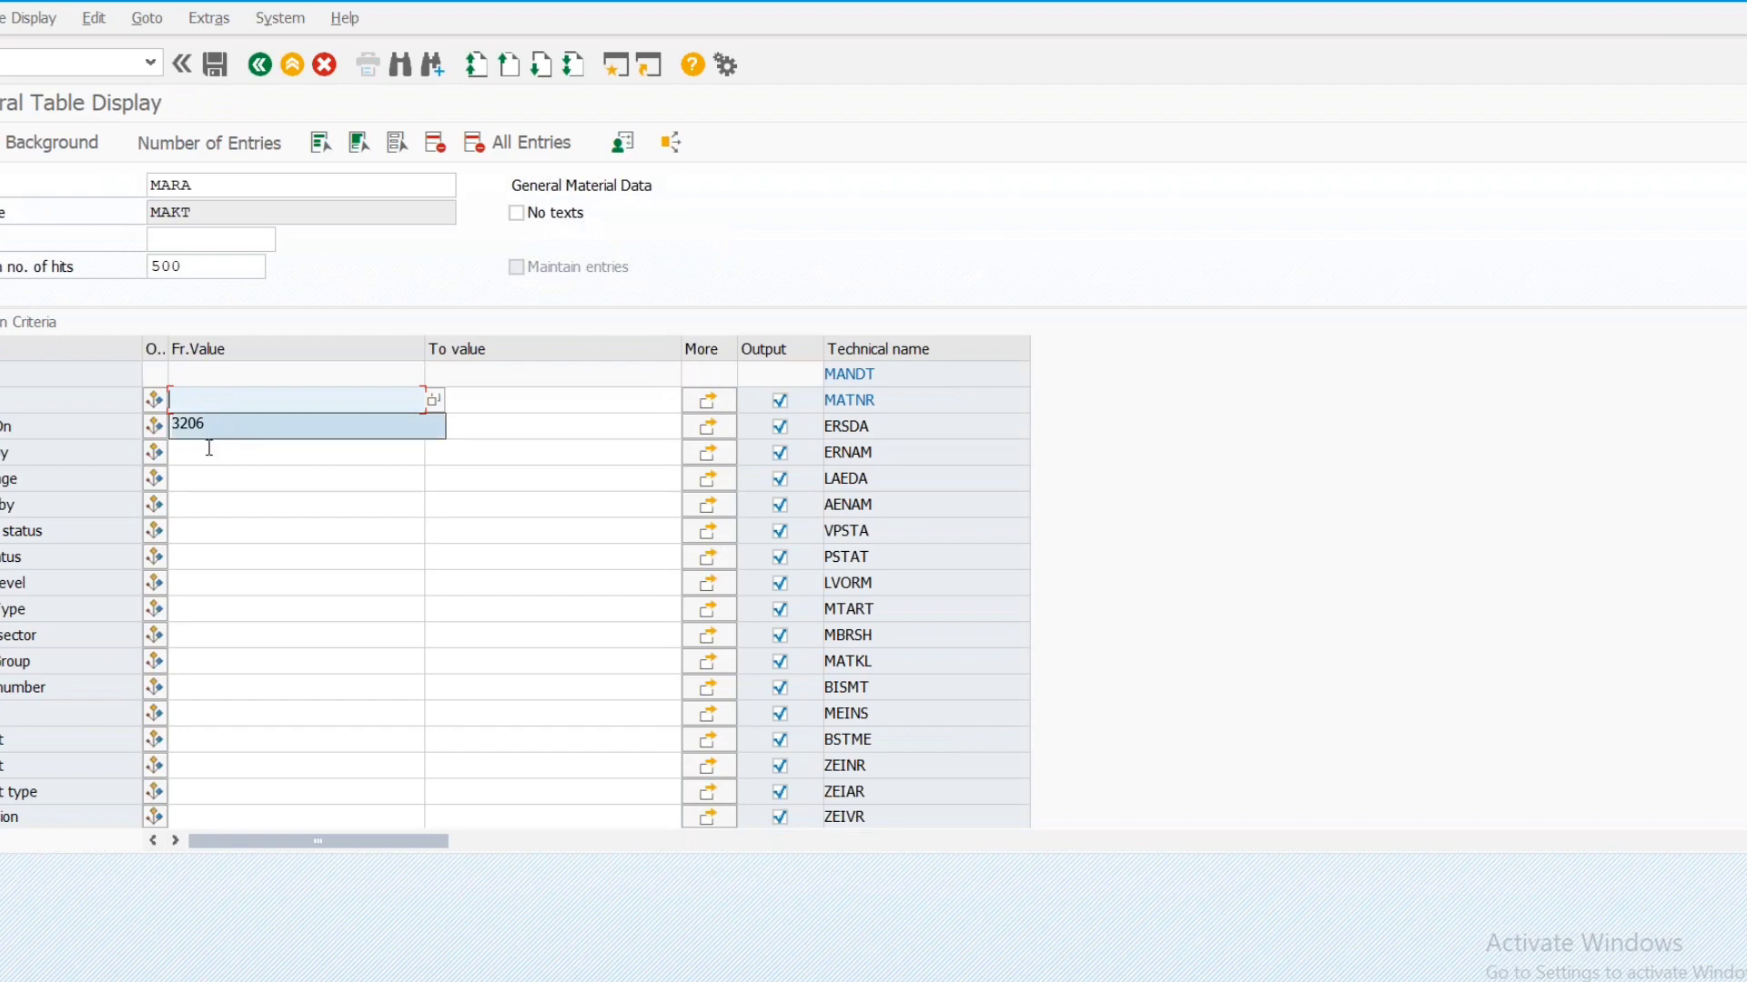
{"action": "left_click", "coordinate": [216, 391]}
{"action": "key", "text": "ctrl+v"}
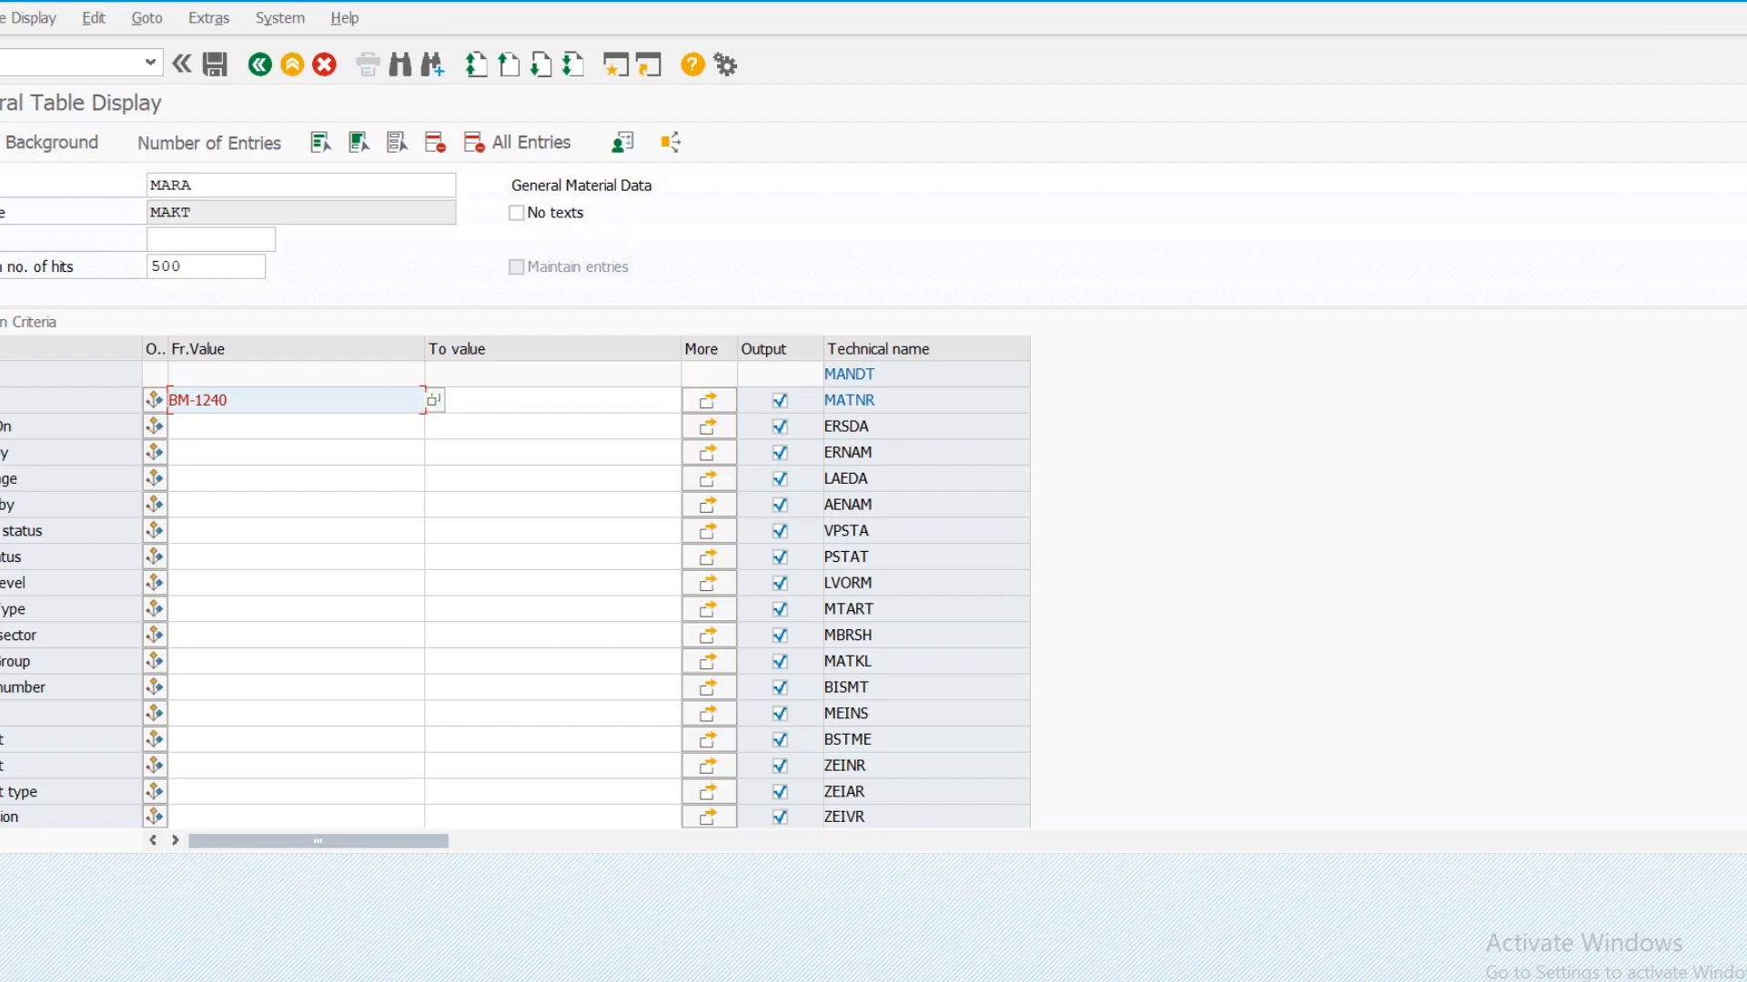
{"action": "left_click", "coordinate": [2, 143]}
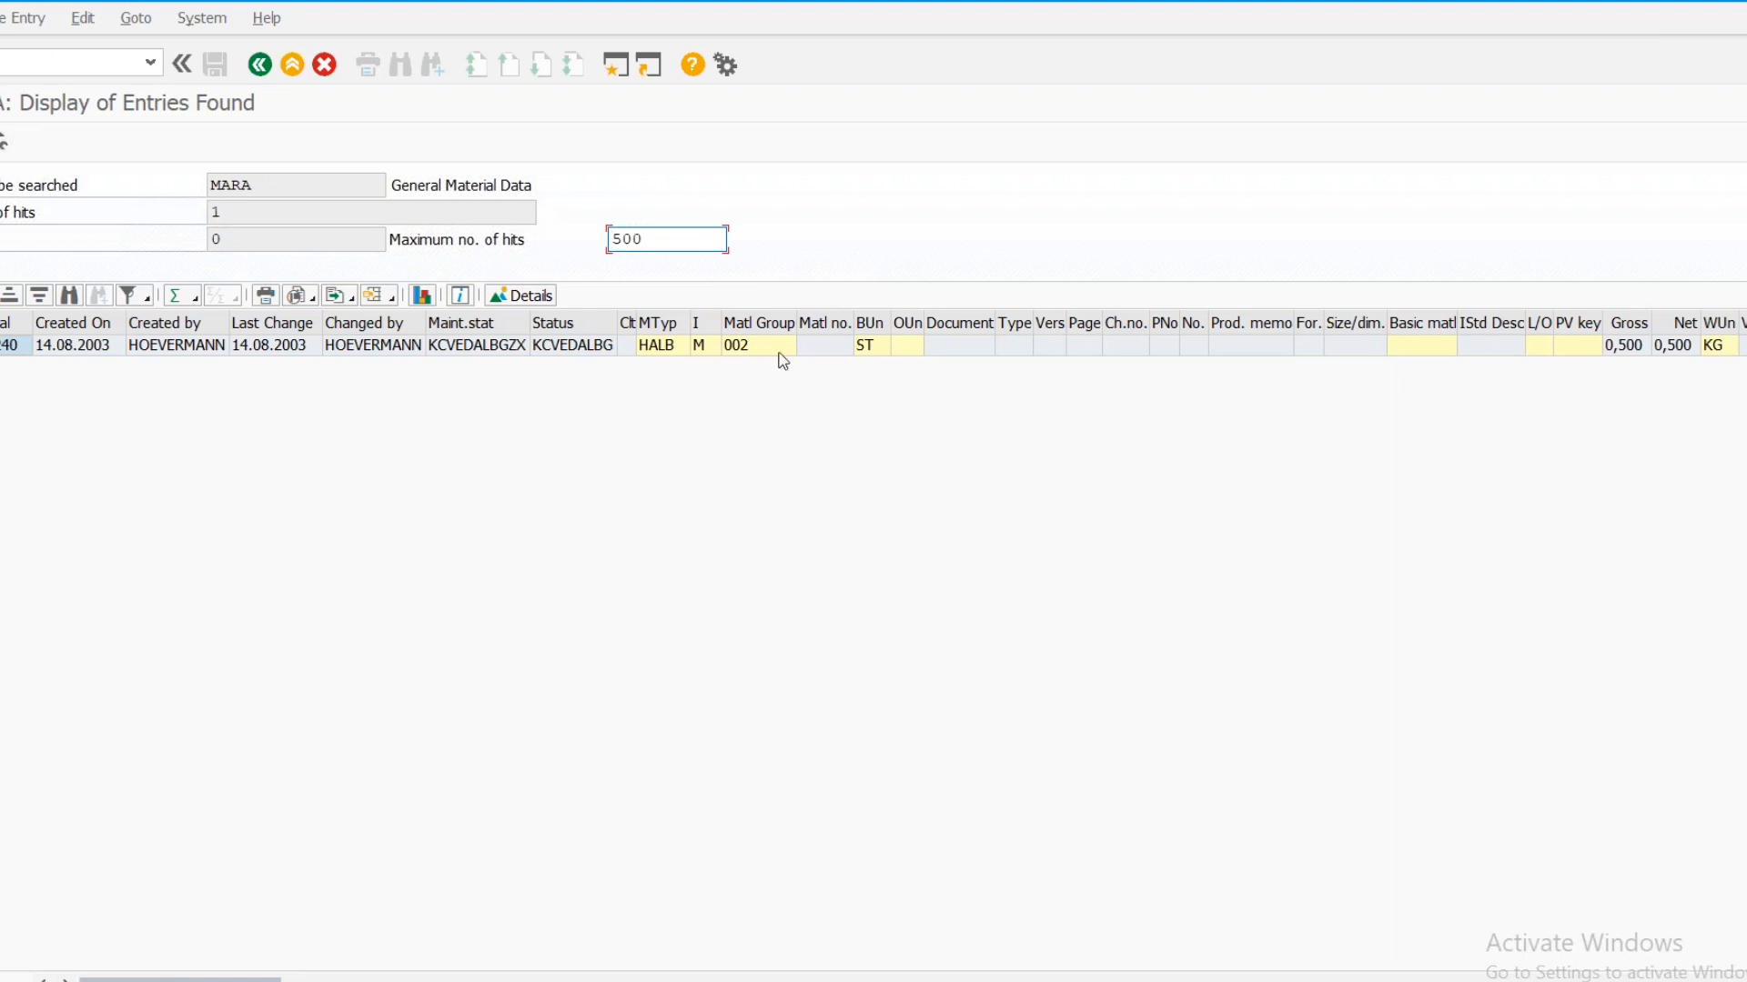
{"action": "left_click_drag", "start_coordinate": [894, 323], "coordinate": [962, 343]}
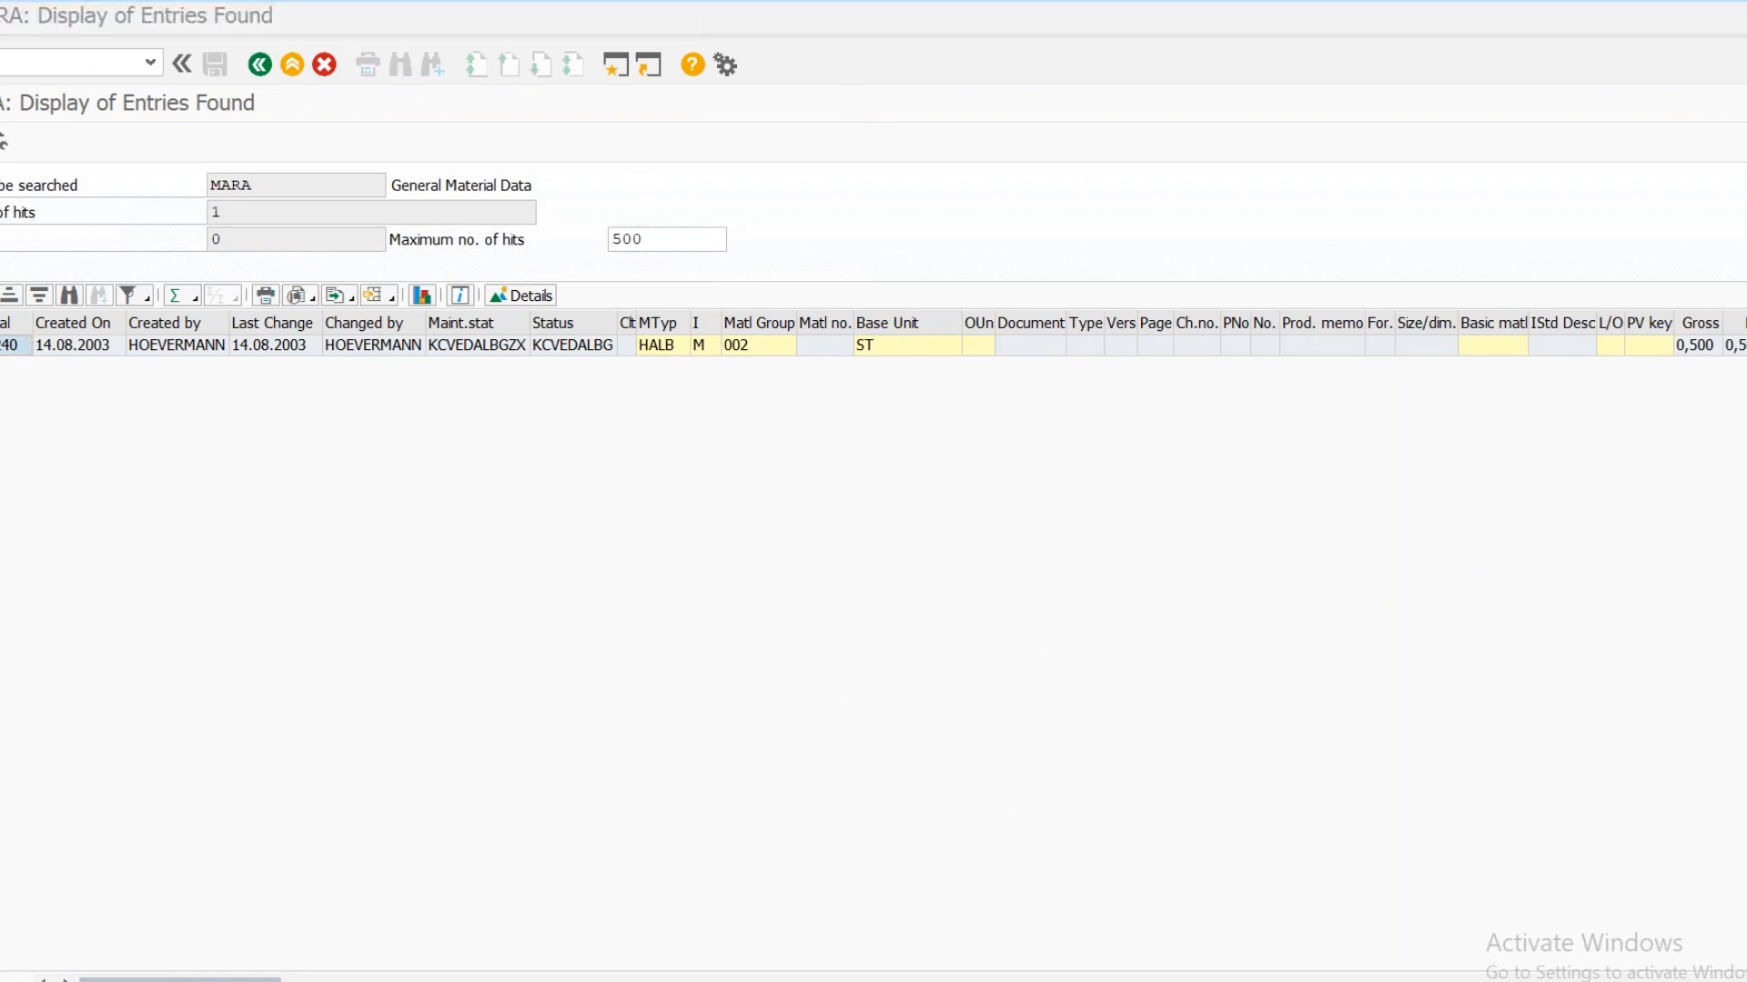
Change the BM-1240 Coolant Unit item's unit from EA to ST, confirm it, and select the row
{"action": "mouse_move", "coordinate": [885, 981]}
{"action": "left_click", "coordinate": [859, 939]}
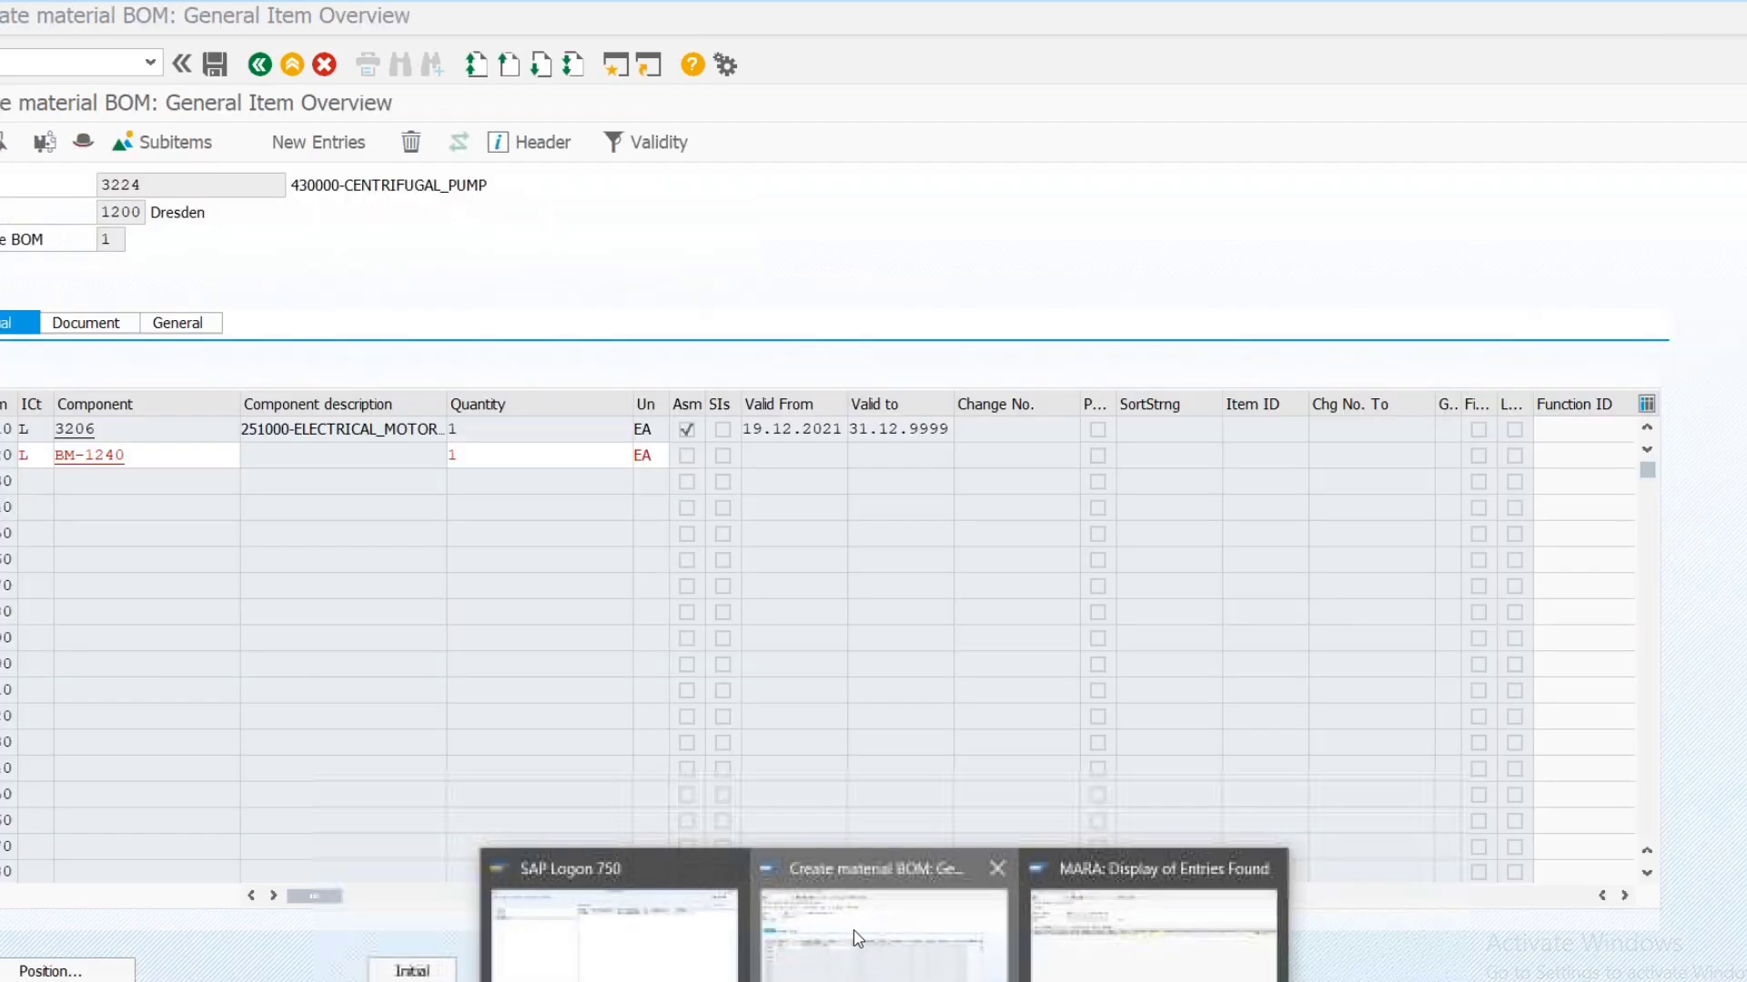
{"action": "left_click", "coordinate": [654, 455]}
{"action": "key", "text": "BackSpace"}
{"action": "key", "text": "BackSpace"}
{"action": "type", "text": "ST"}
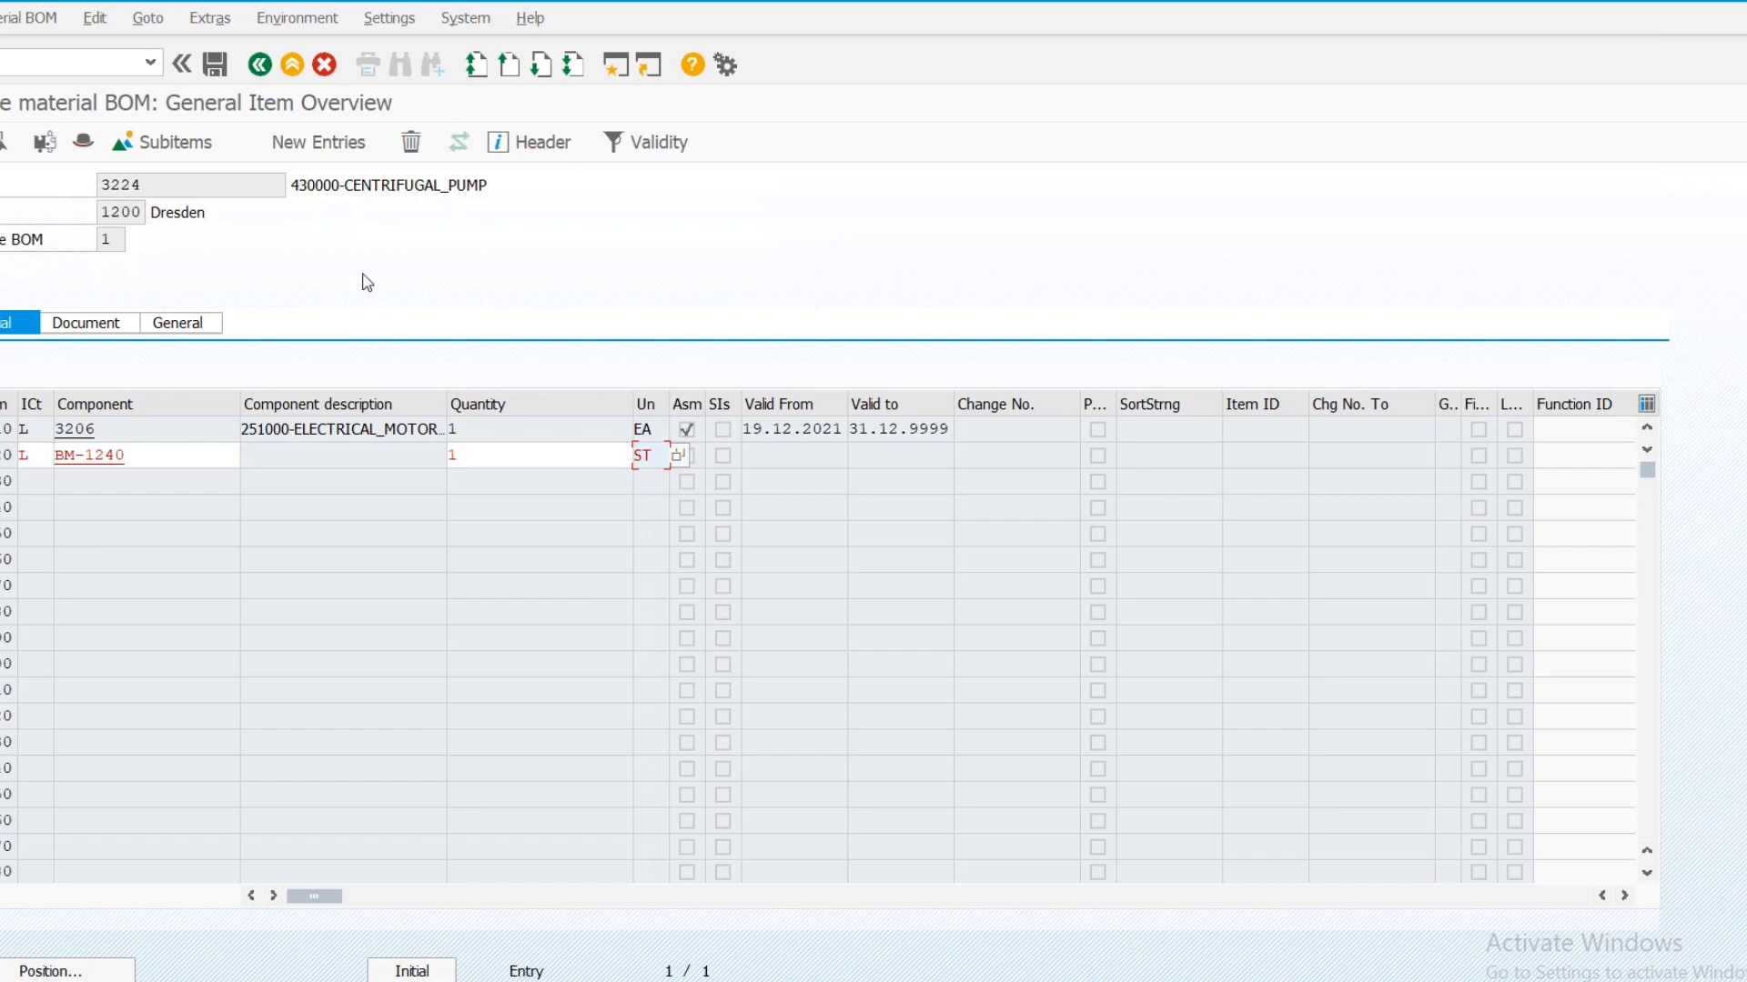
{"action": "key", "text": "Return"}
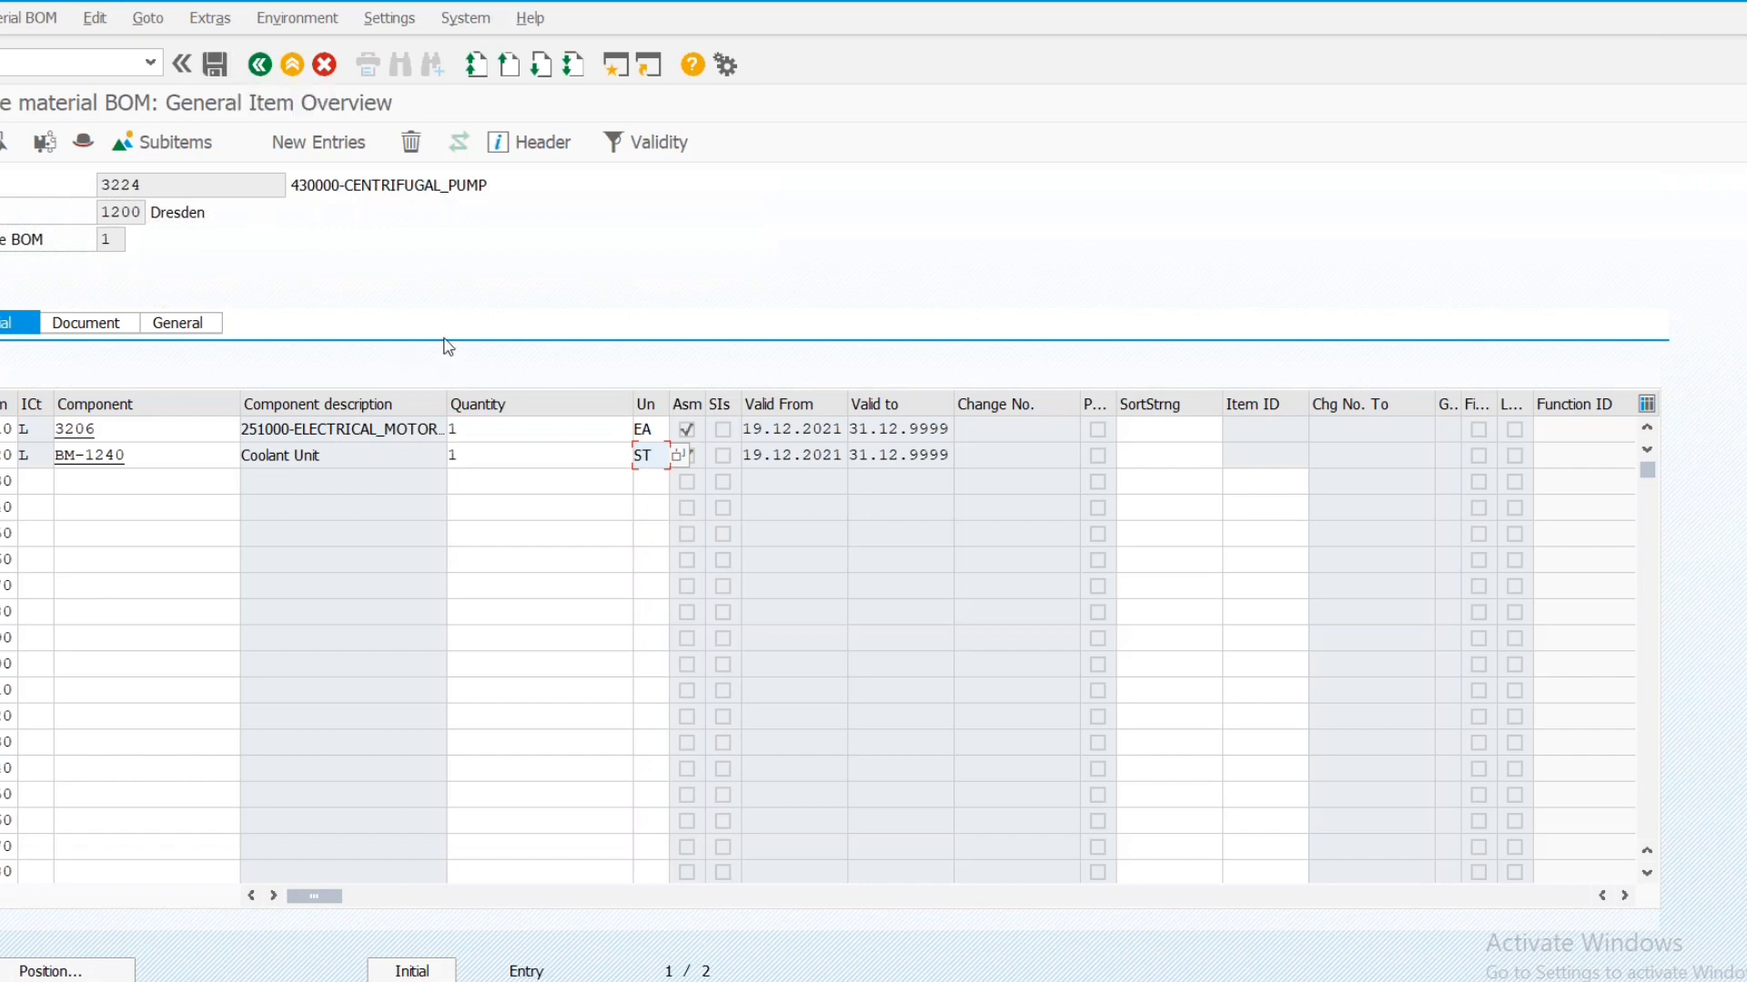
{"action": "left_click", "coordinate": [324, 460]}
{"action": "left_click", "coordinate": [2, 456]}
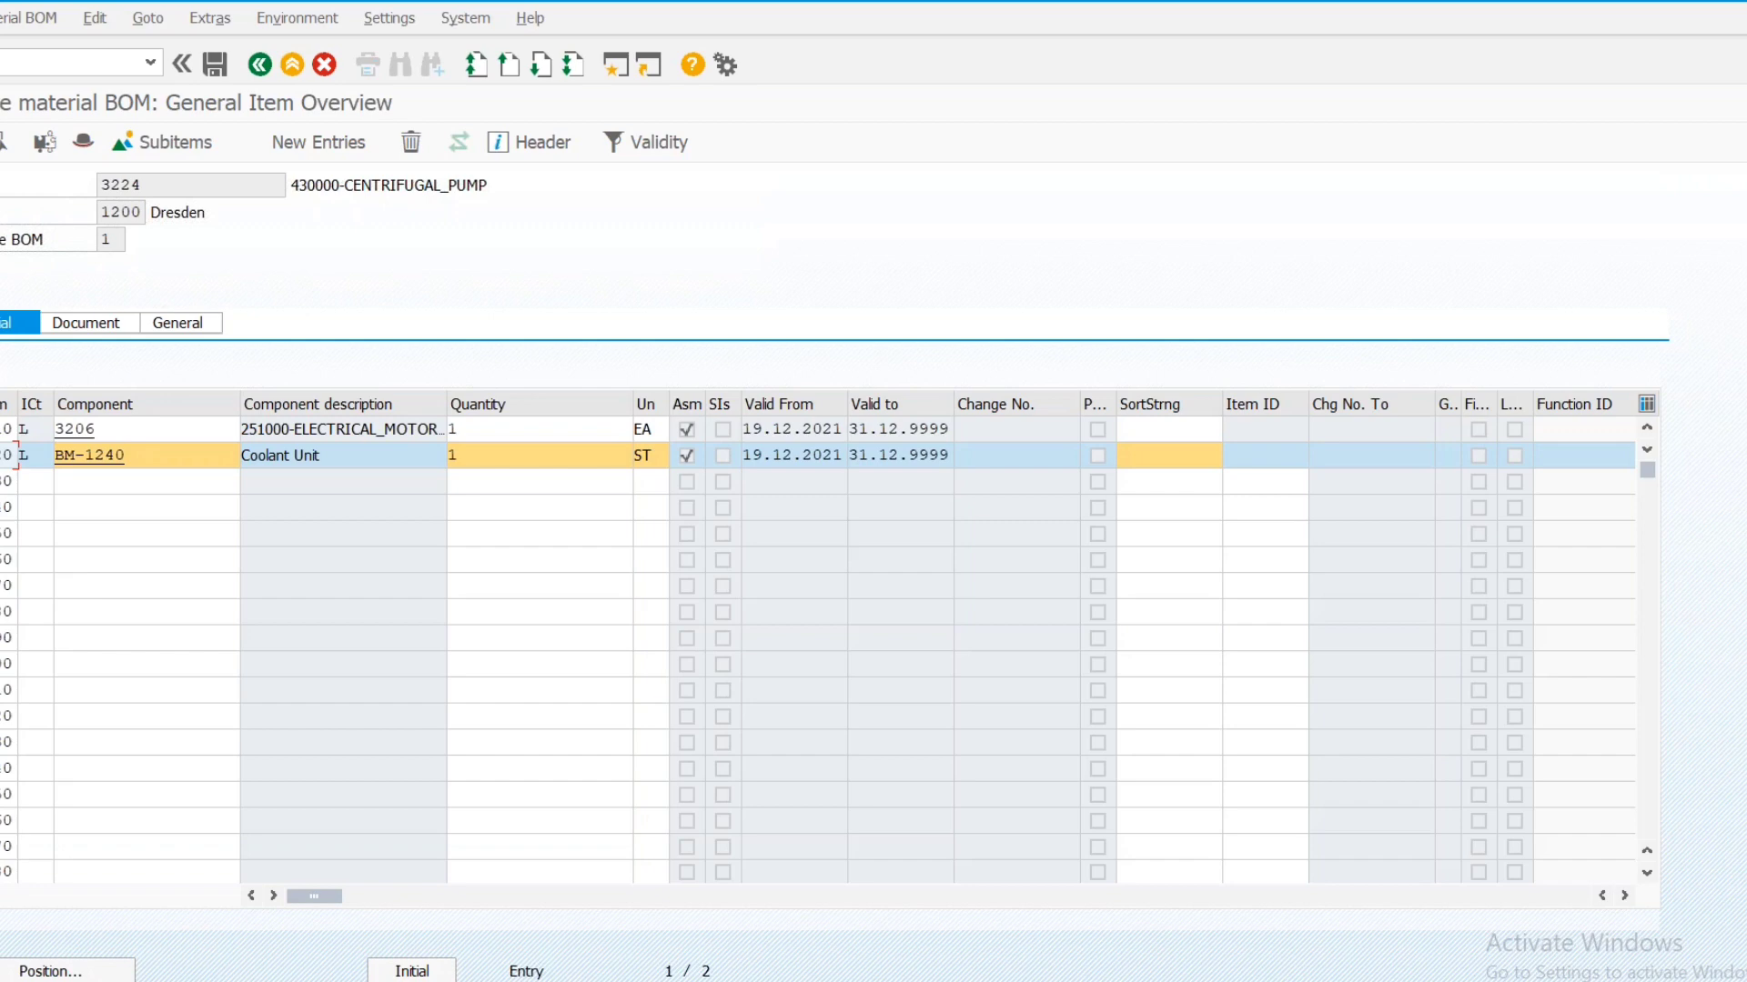
Add the Coolant Unit's first sub-item: installation point TOP SIDE, quantity 4, text FILTERS
{"action": "left_click", "coordinate": [175, 143]}
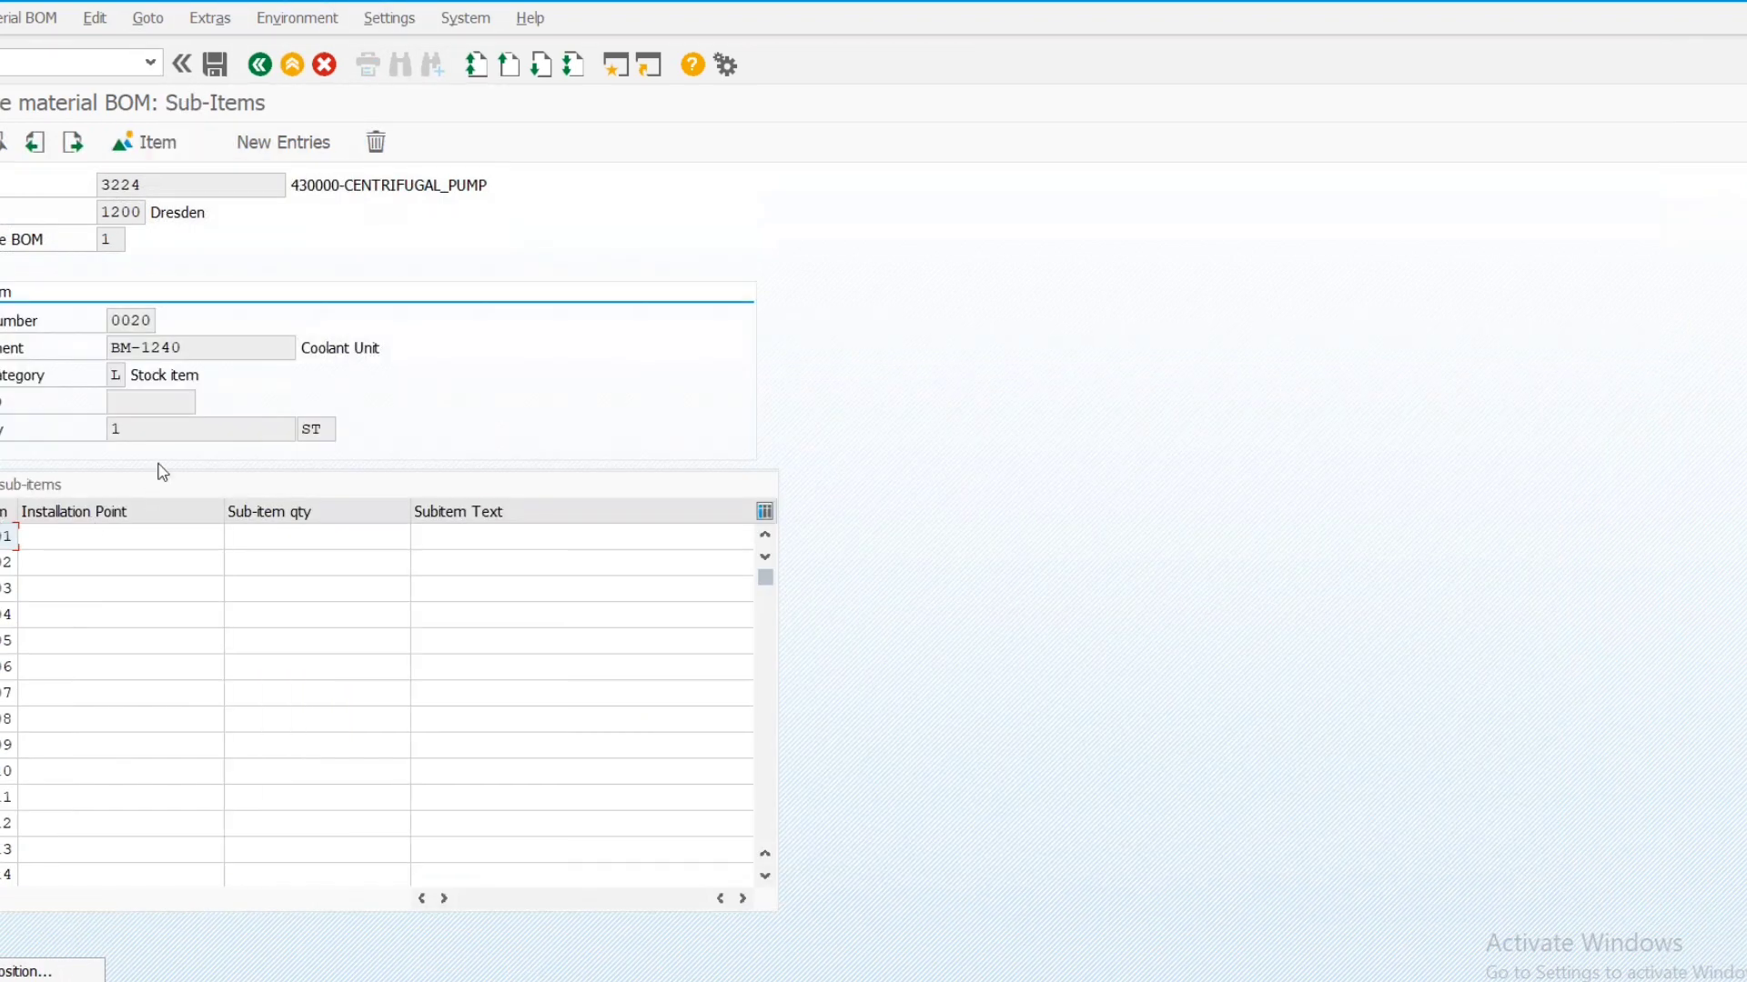
{"action": "left_click", "coordinate": [64, 539]}
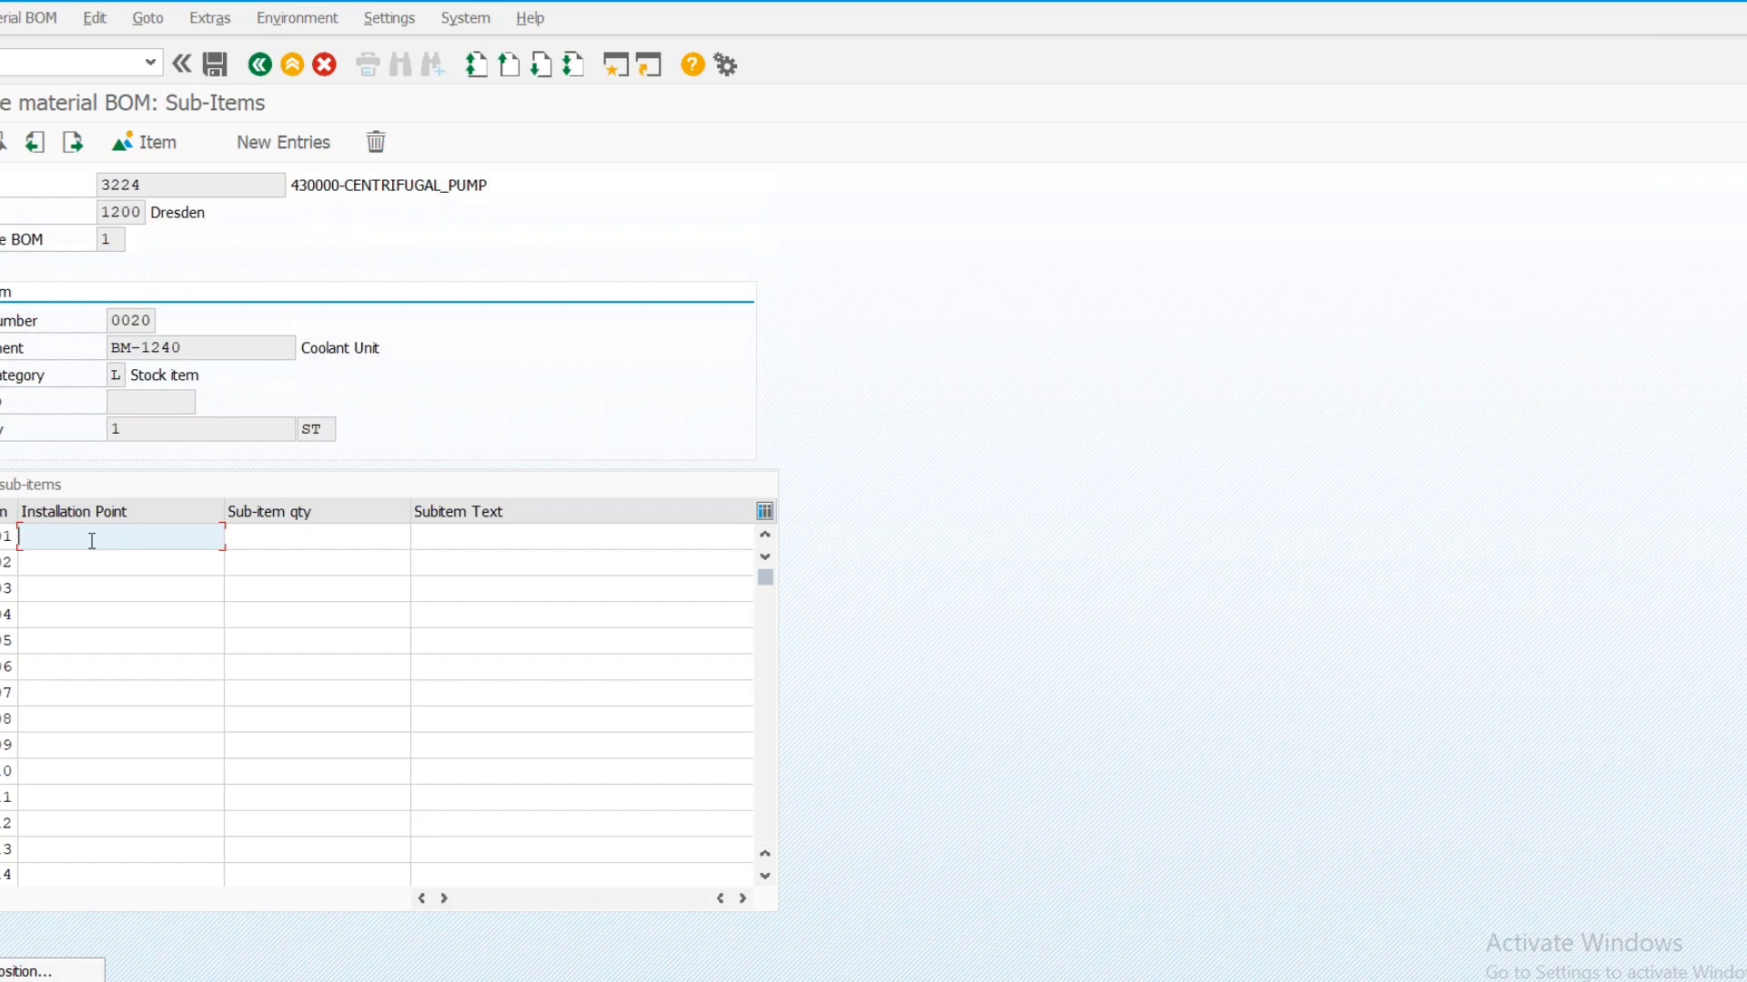
{"action": "type", "text": "TOP SIDE"}
{"action": "left_click", "coordinate": [305, 539]}
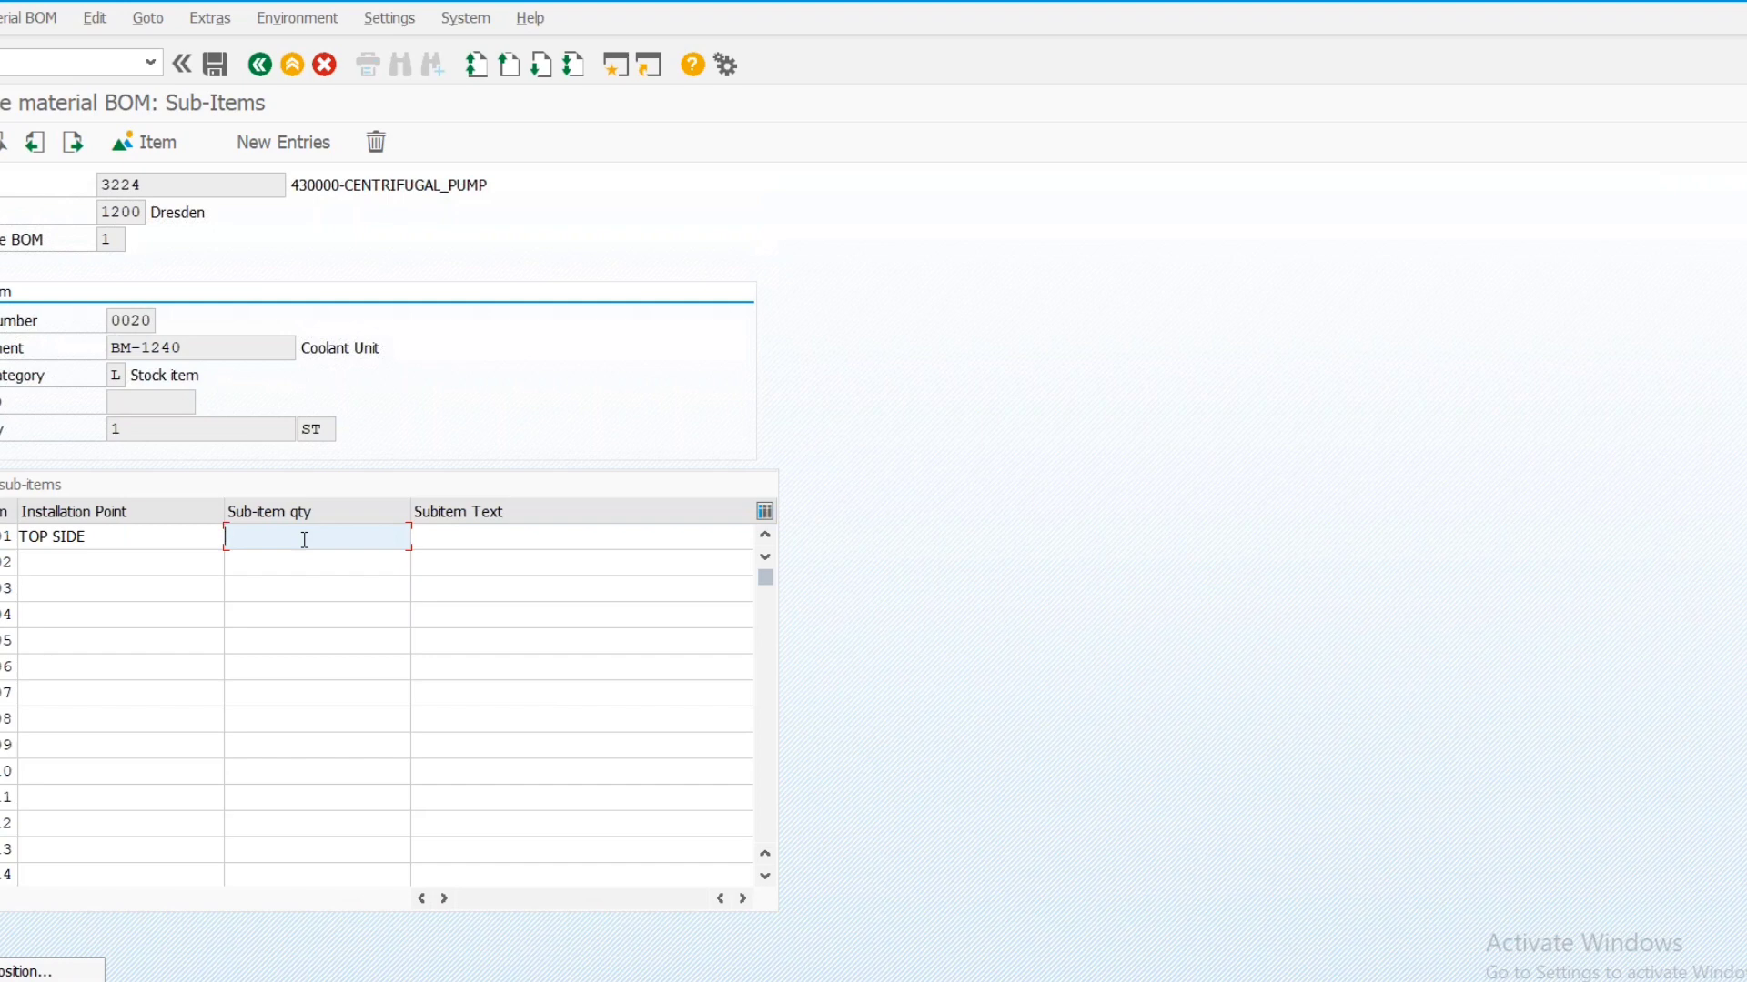
{"action": "type", "text": "4"}
{"action": "key", "text": "Tab"}
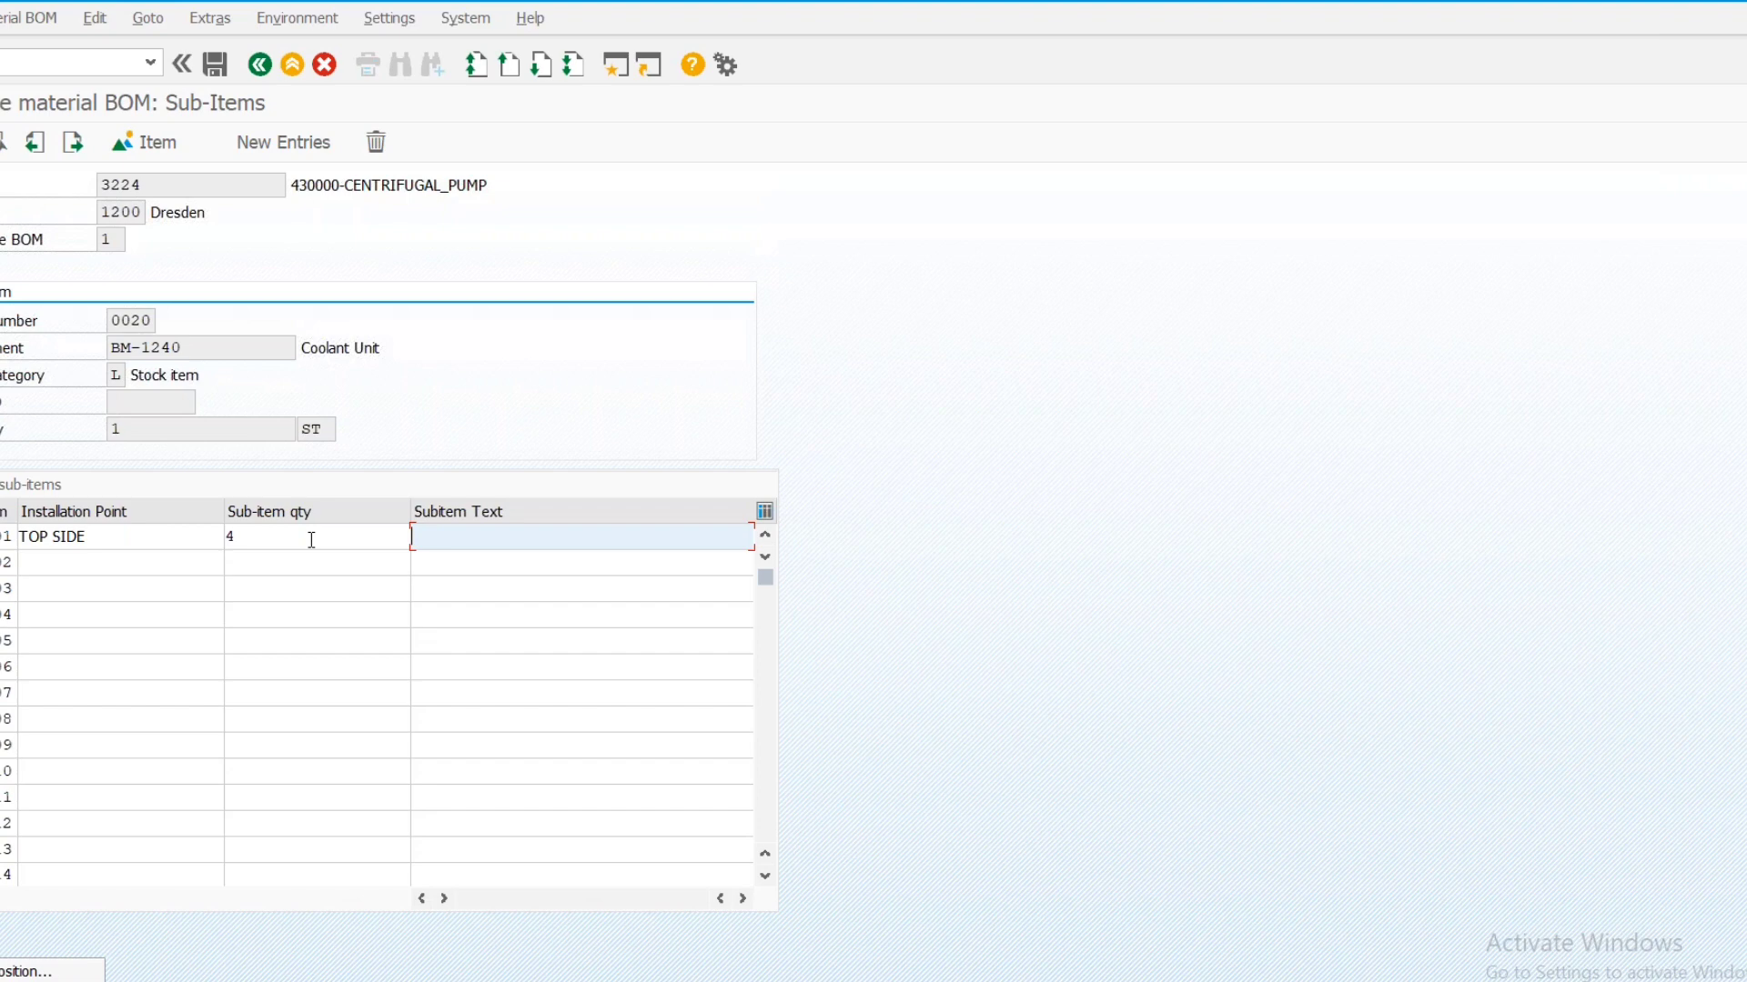
{"action": "type", "text": "FILTERS"}
{"action": "key", "text": "Tab"}
{"action": "key", "text": "Tab"}
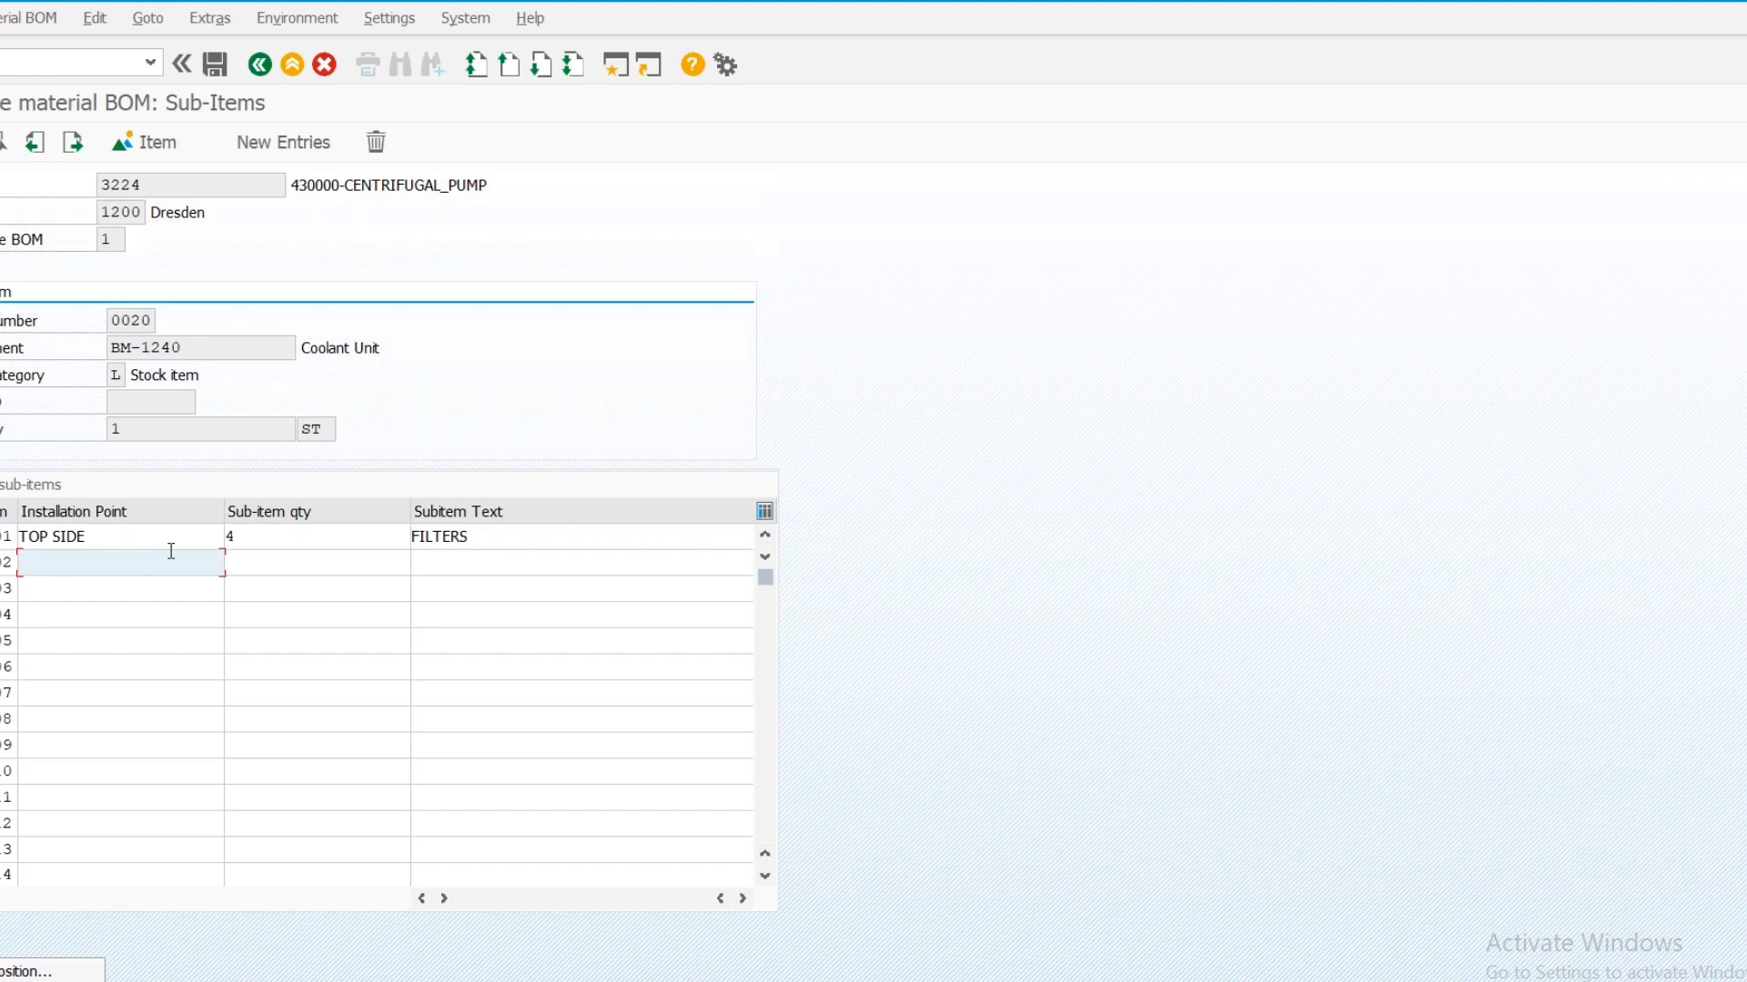
Add the second sub-item FRONT, quantity 1, text HOSE, validate, and go back to the item overview
{"action": "type", "text": "FRONT"}
{"action": "key", "text": "Tab"}
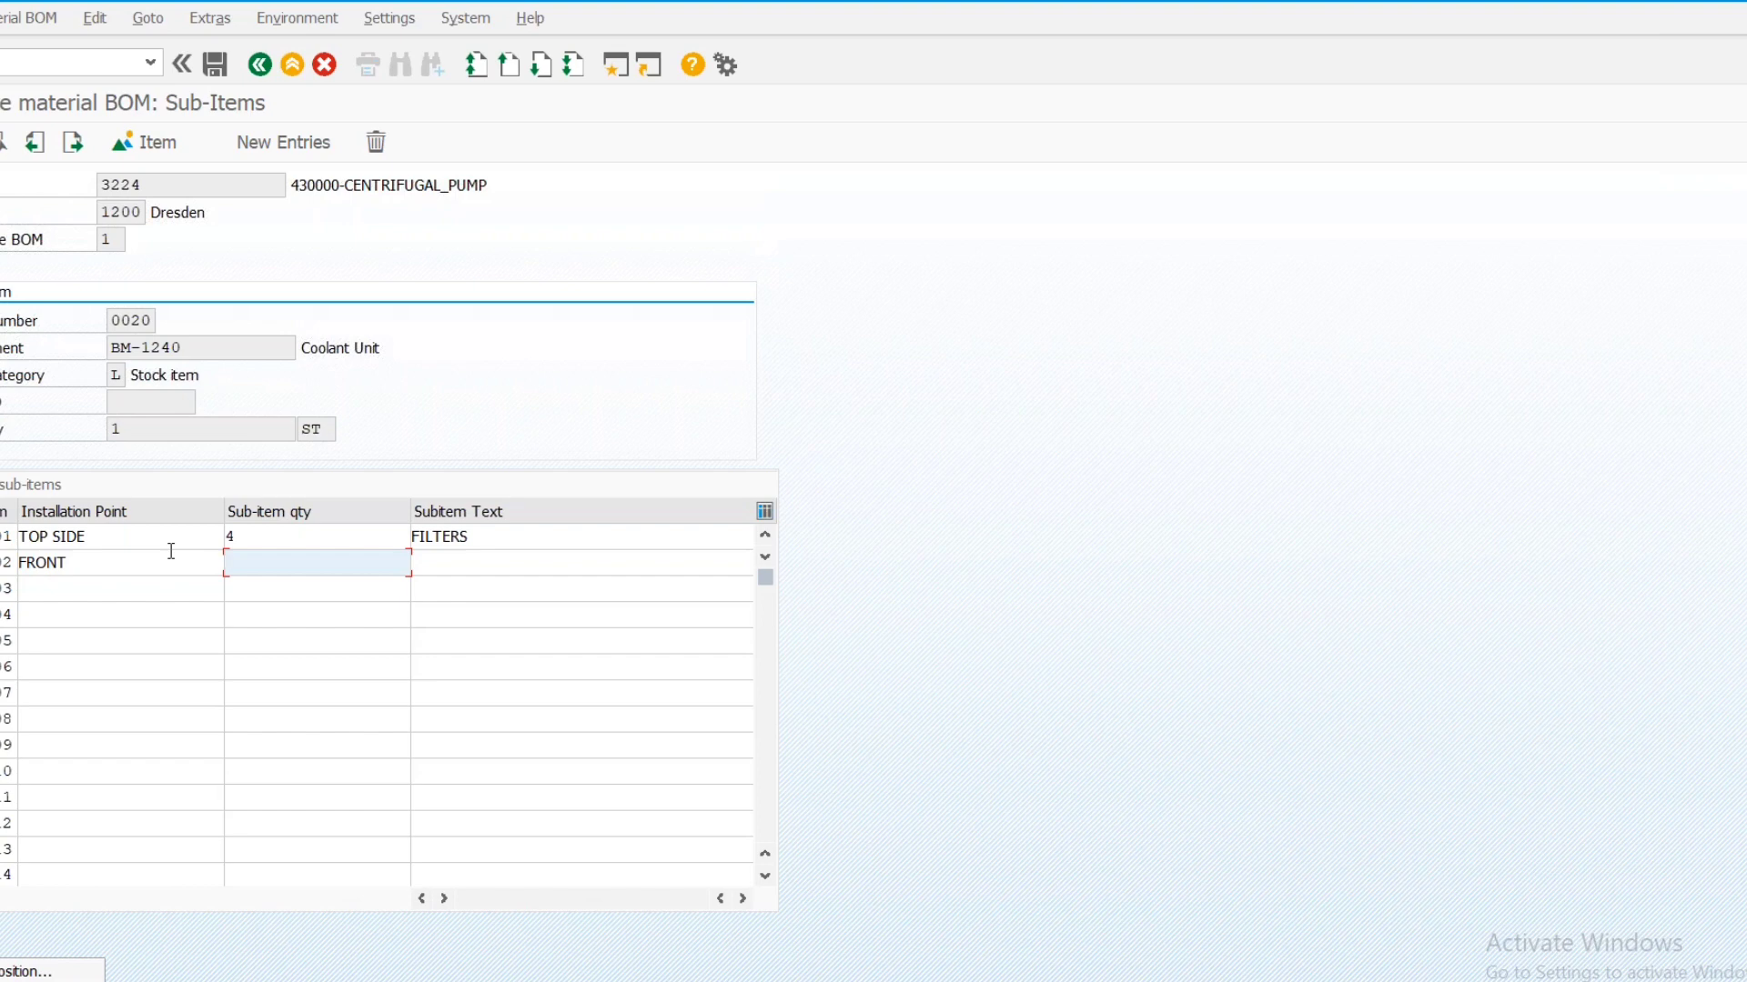
{"action": "type", "text": "1"}
{"action": "key", "text": "Tab"}
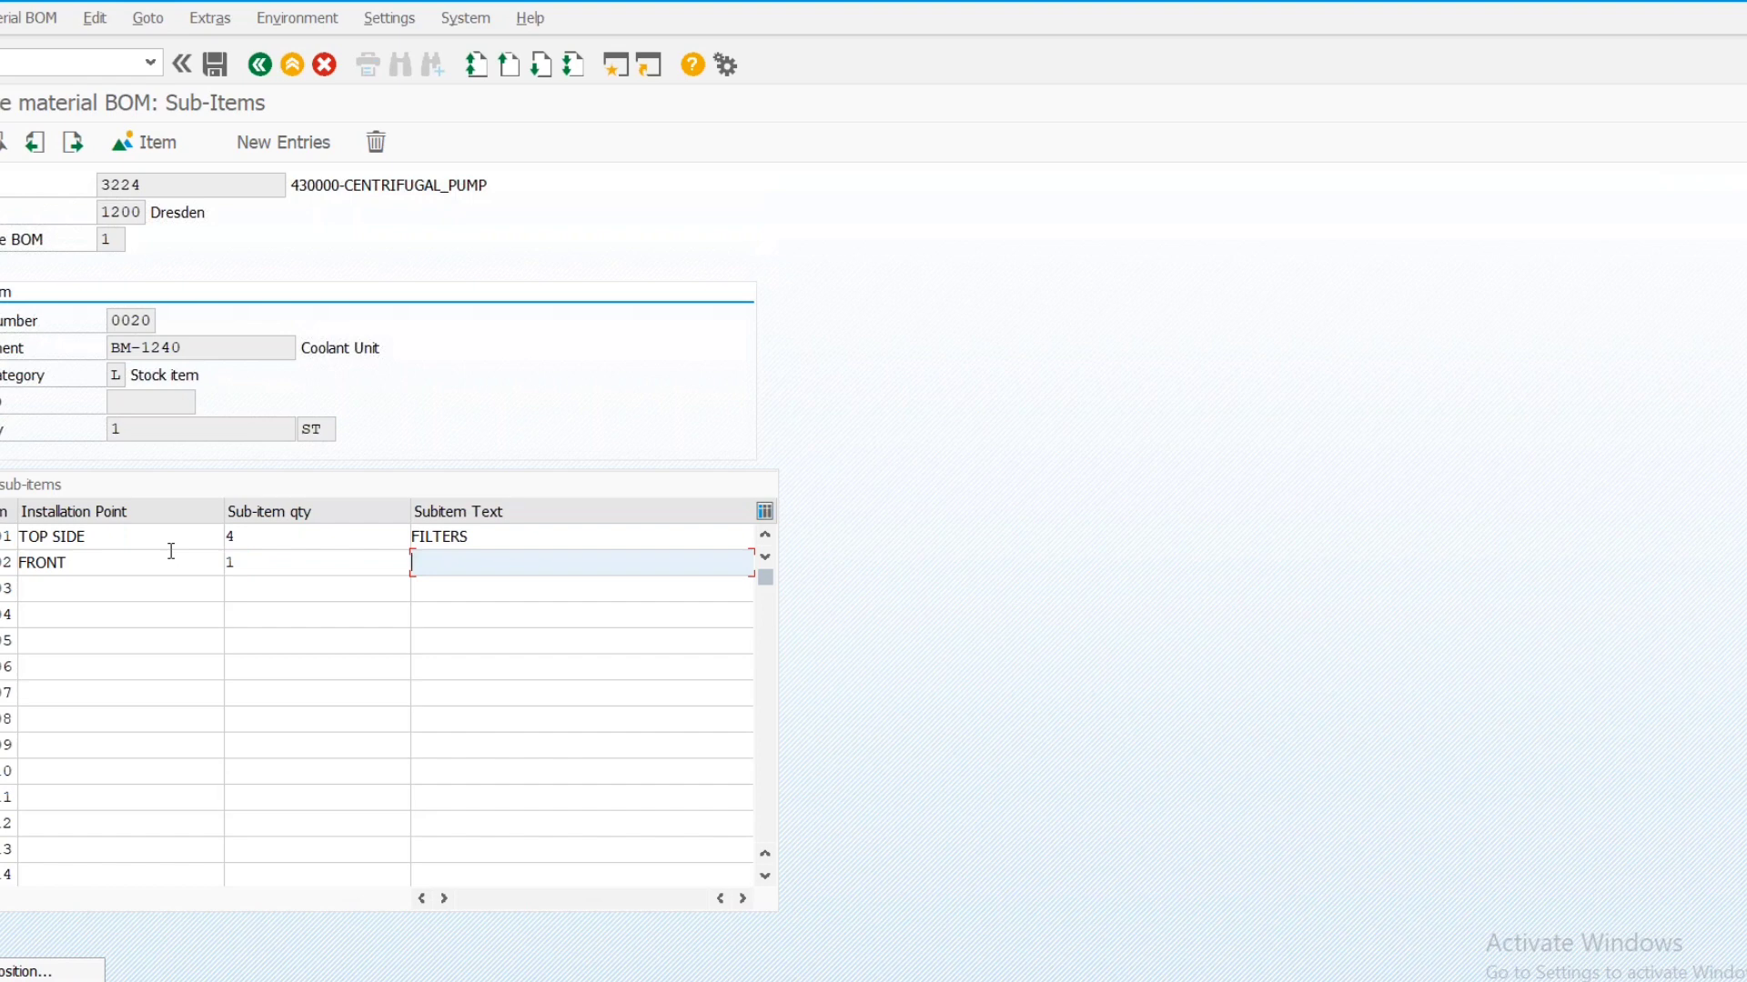
{"action": "type", "text": "HOSE"}
{"action": "key", "text": "Tab"}
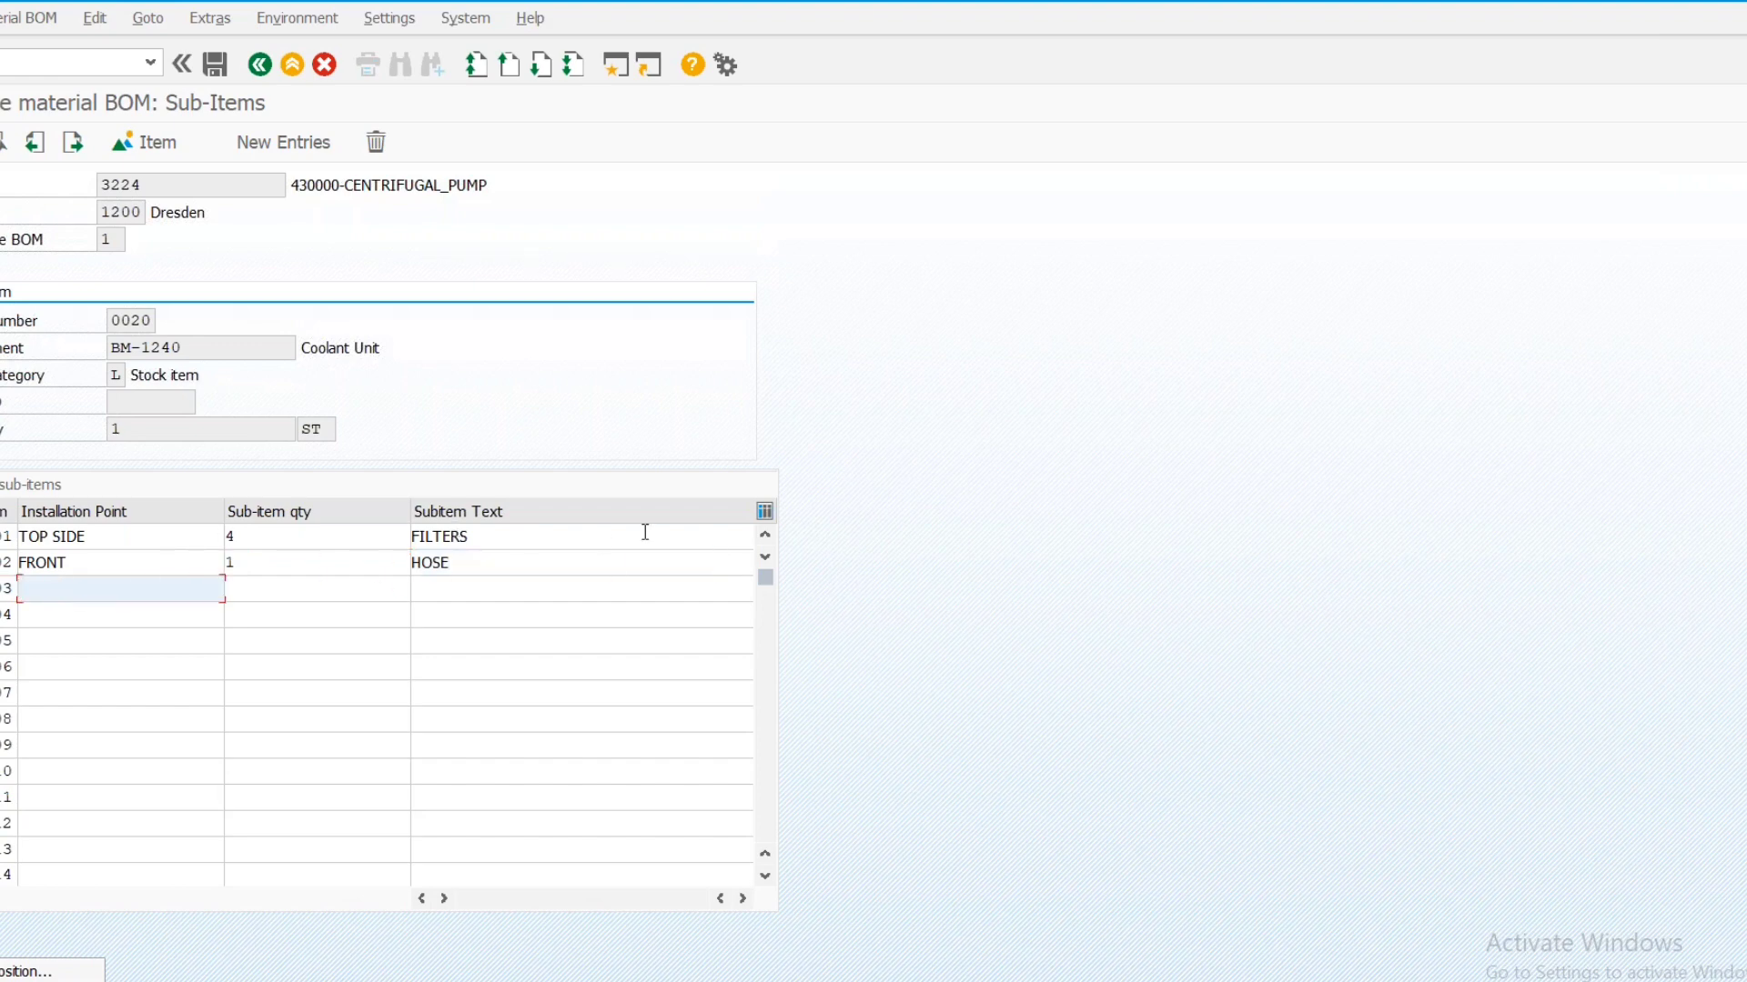
{"action": "key", "text": "Return"}
{"action": "left_click", "coordinate": [262, 64]}
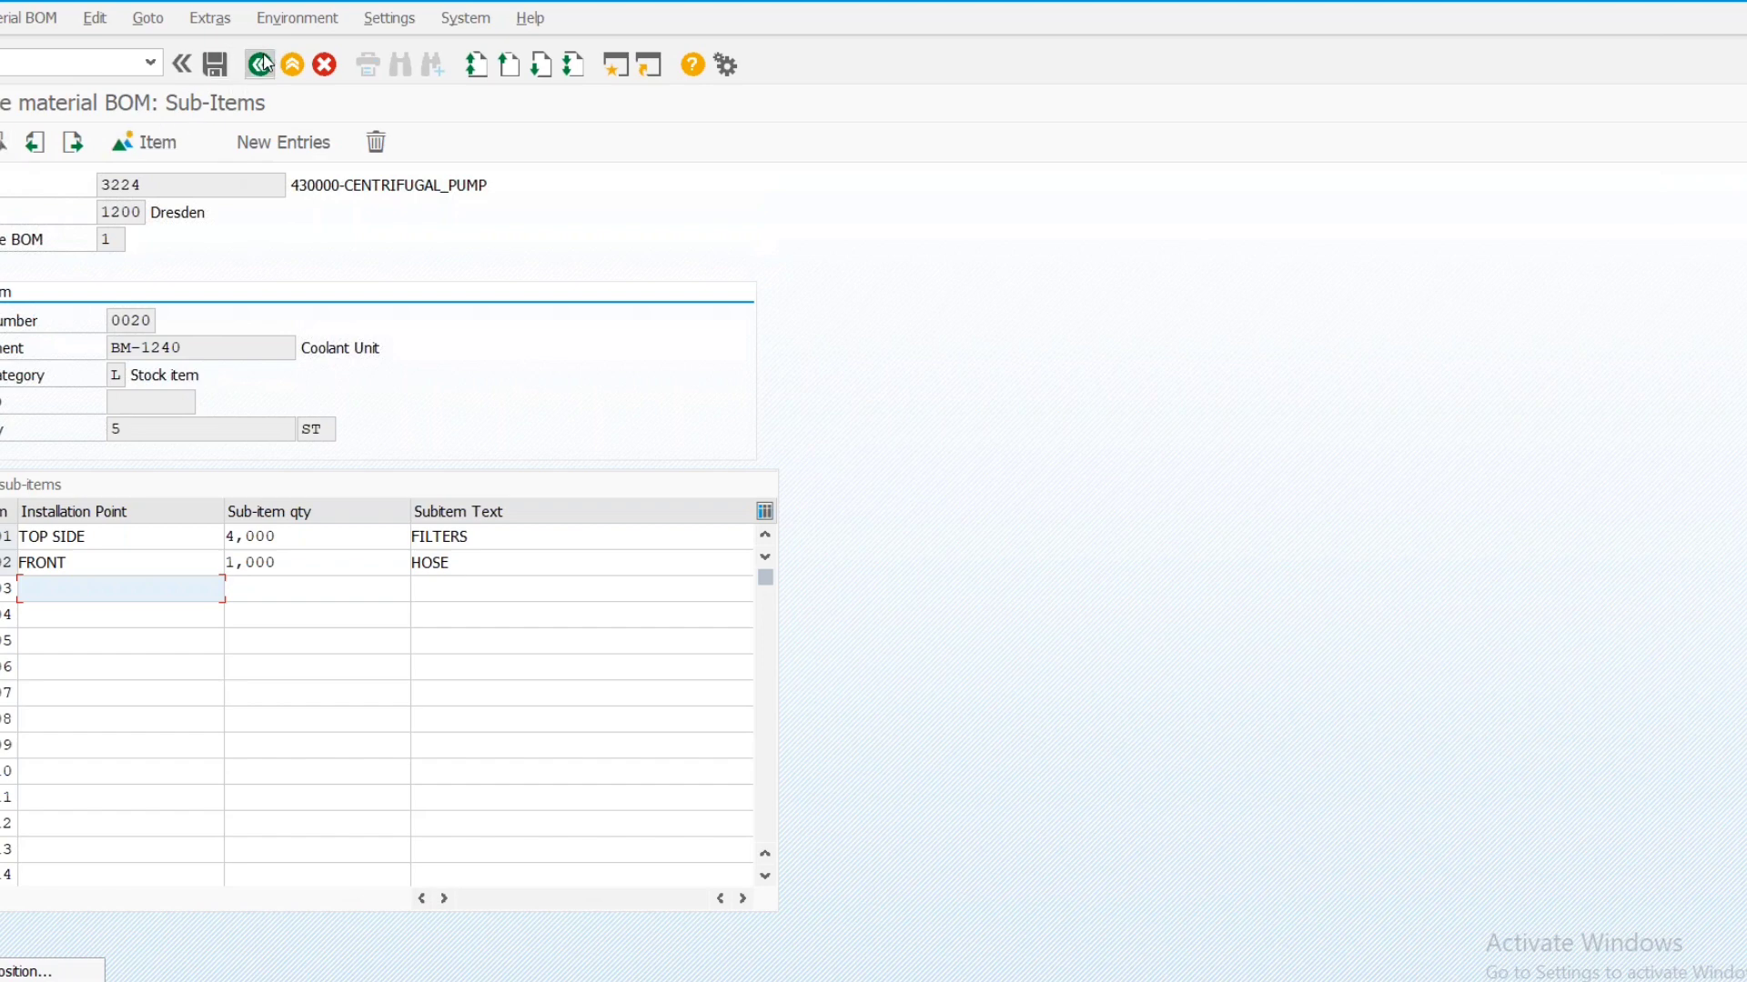
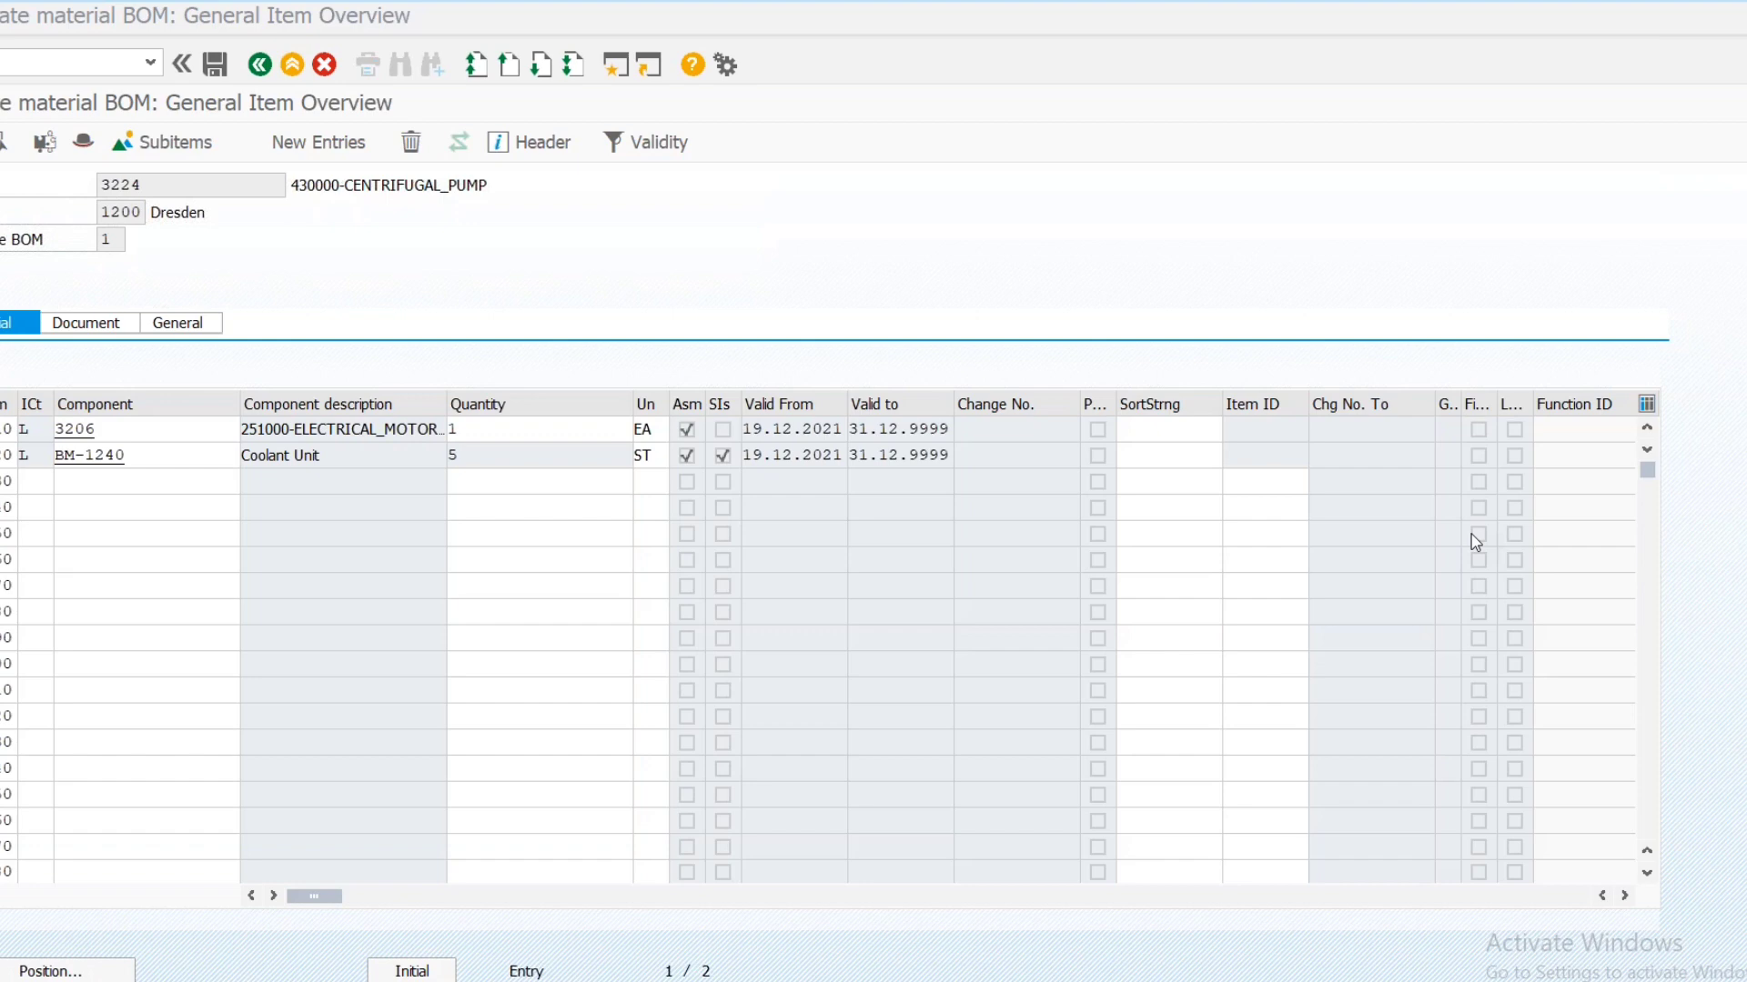
Widen the SIs column of BOM 3224's item table and select the BM-1240 Coolant Unit row
{"action": "left_click_drag", "start_coordinate": [739, 404], "coordinate": [791, 426]}
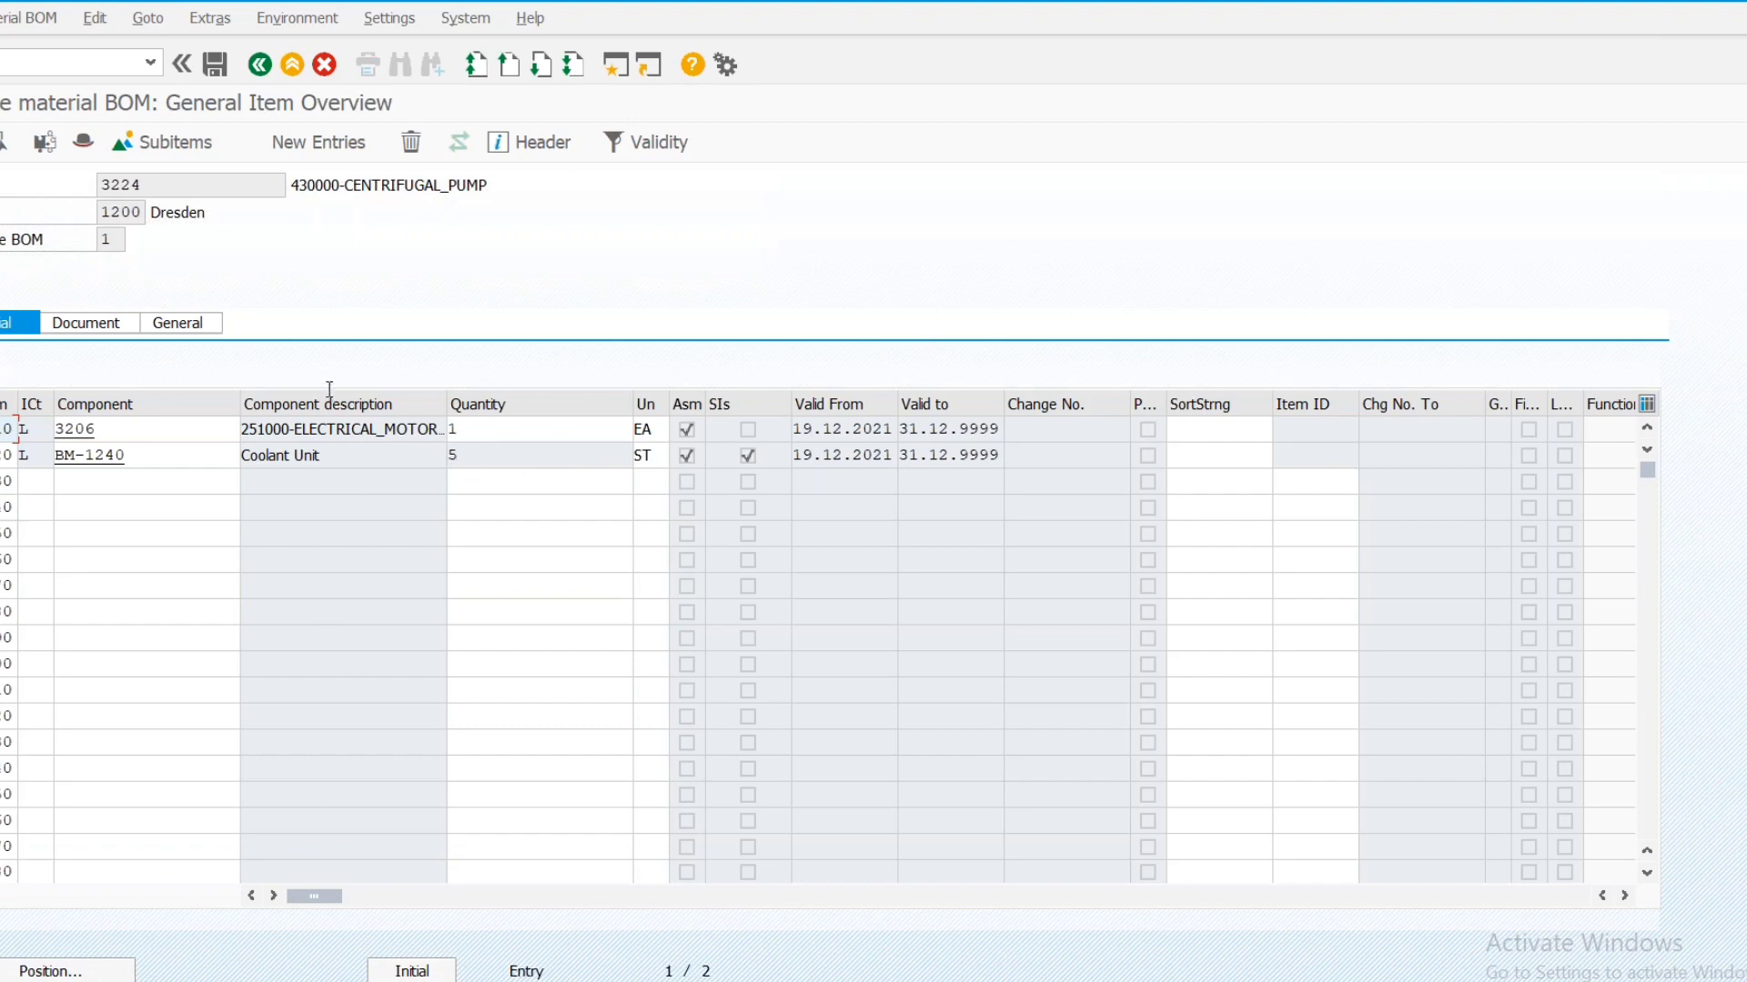
{"action": "left_click", "coordinate": [2, 455]}
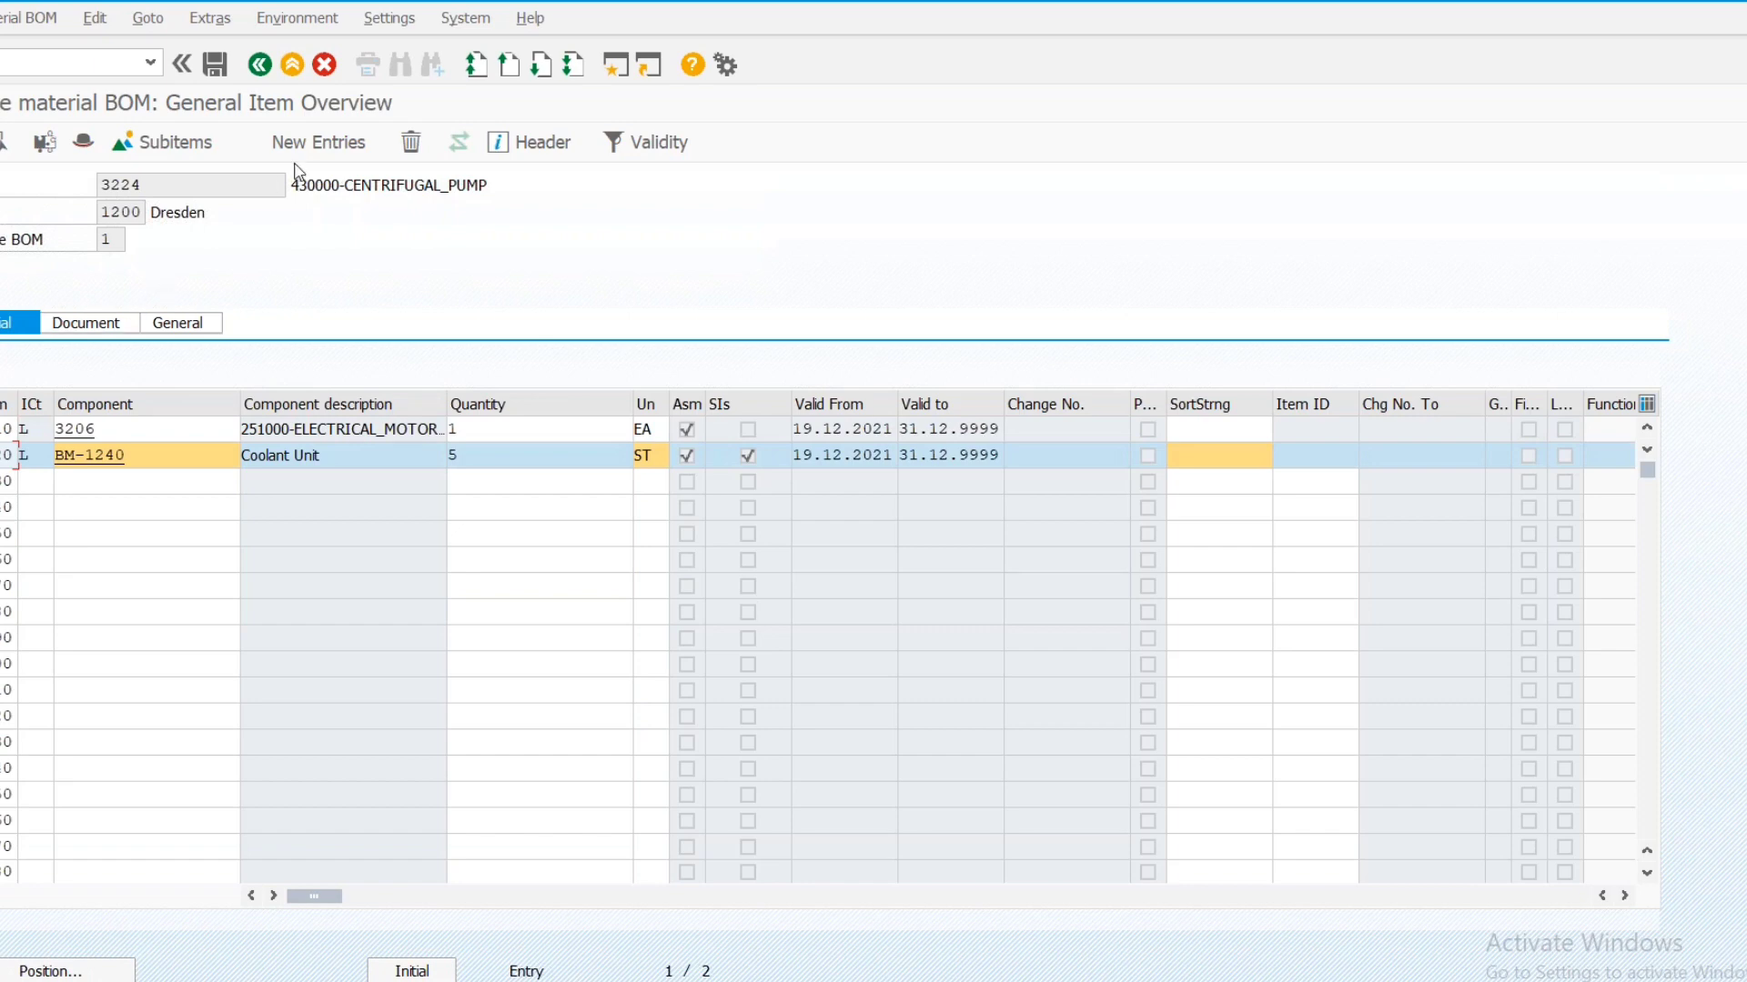
{"action": "left_click", "coordinate": [165, 140]}
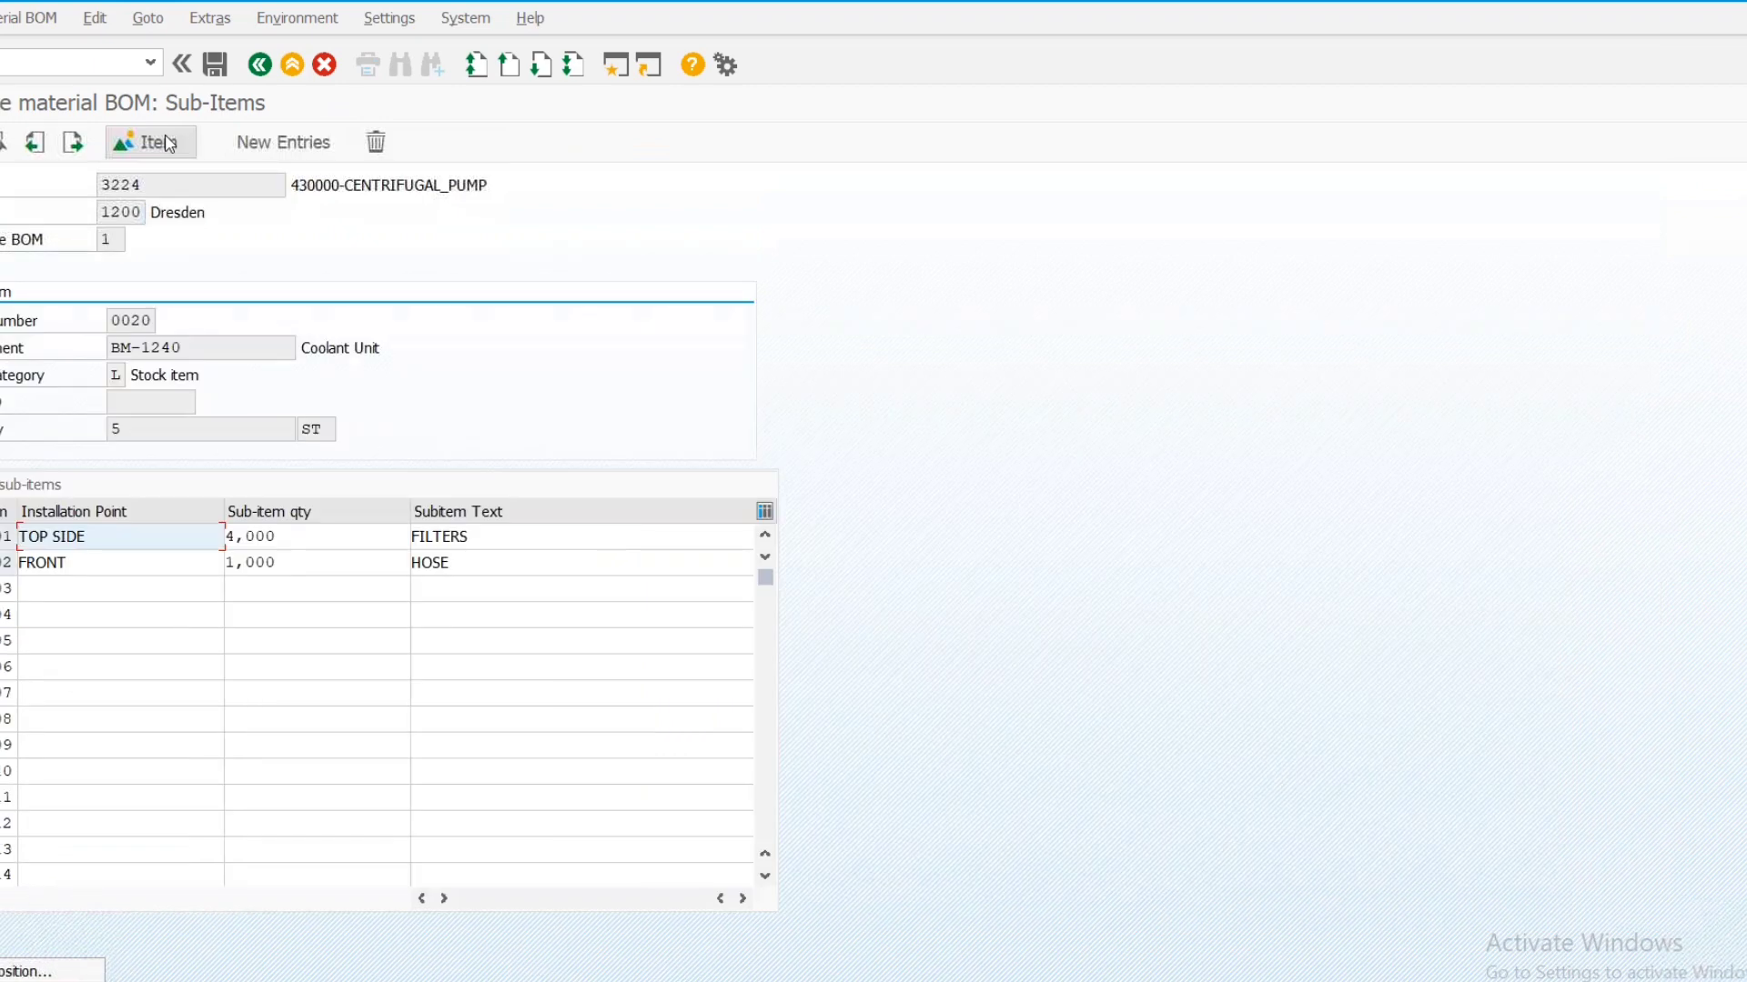
{"action": "left_click", "coordinate": [261, 68]}
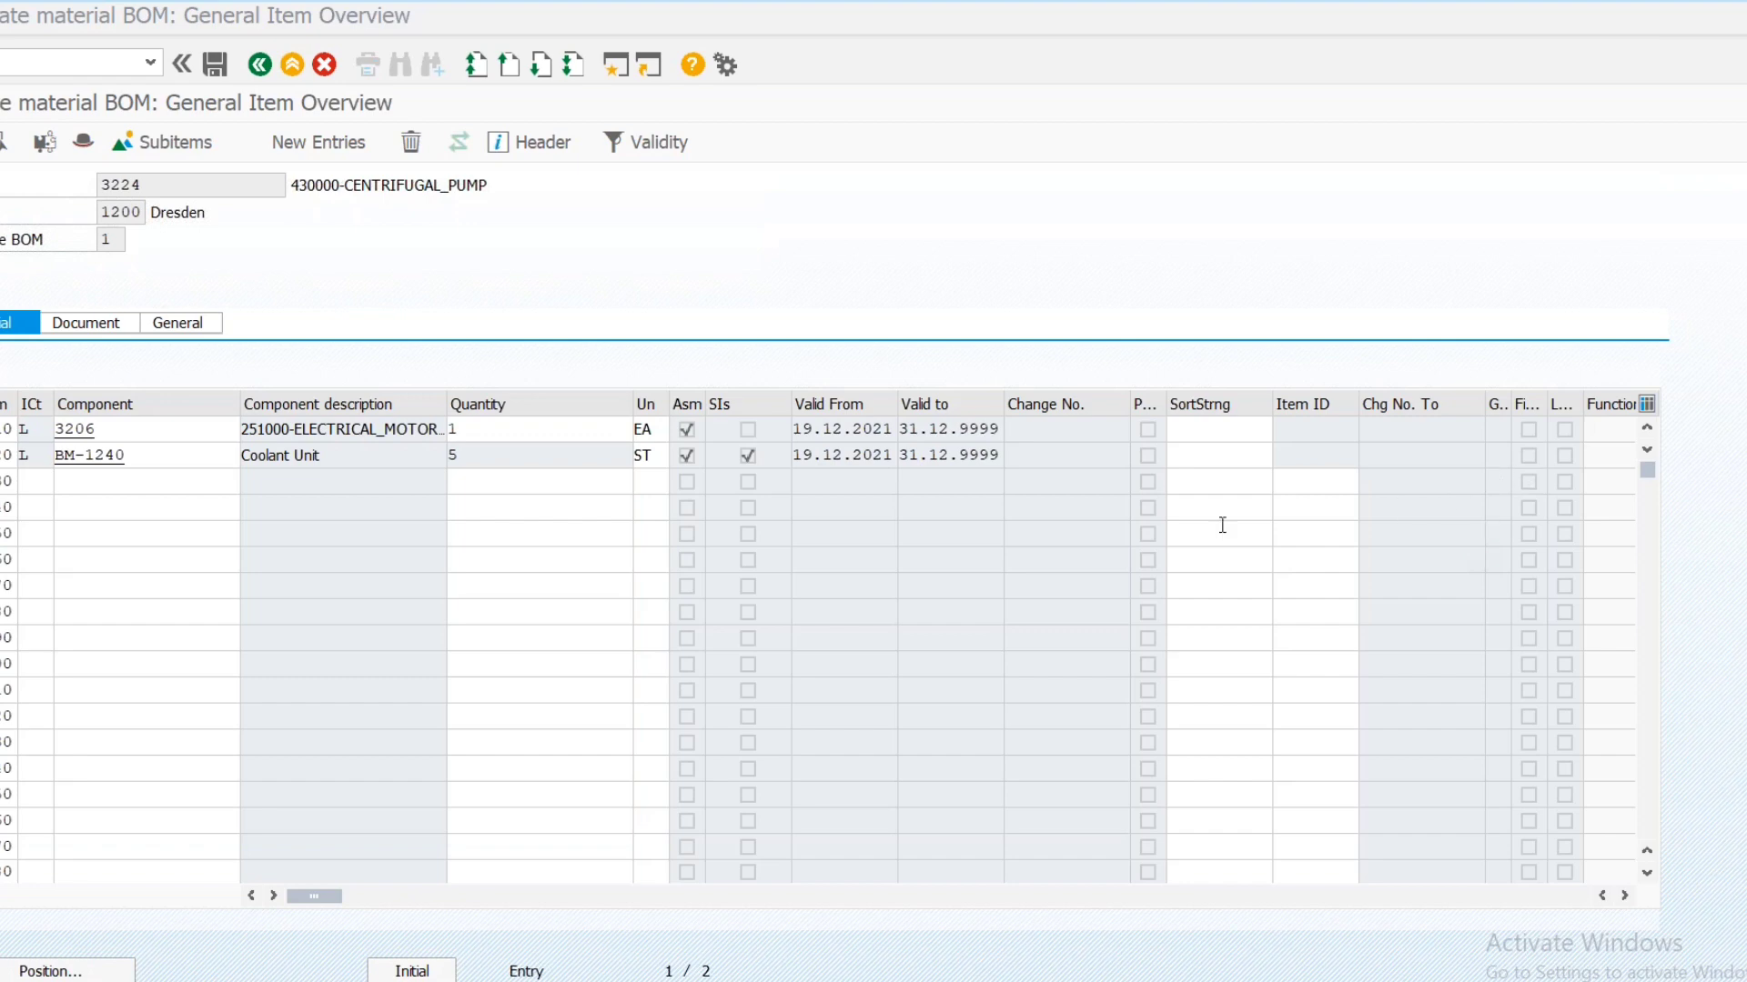
Save material BOM 3224 for plant 1200
{"action": "left_click", "coordinate": [220, 64]}
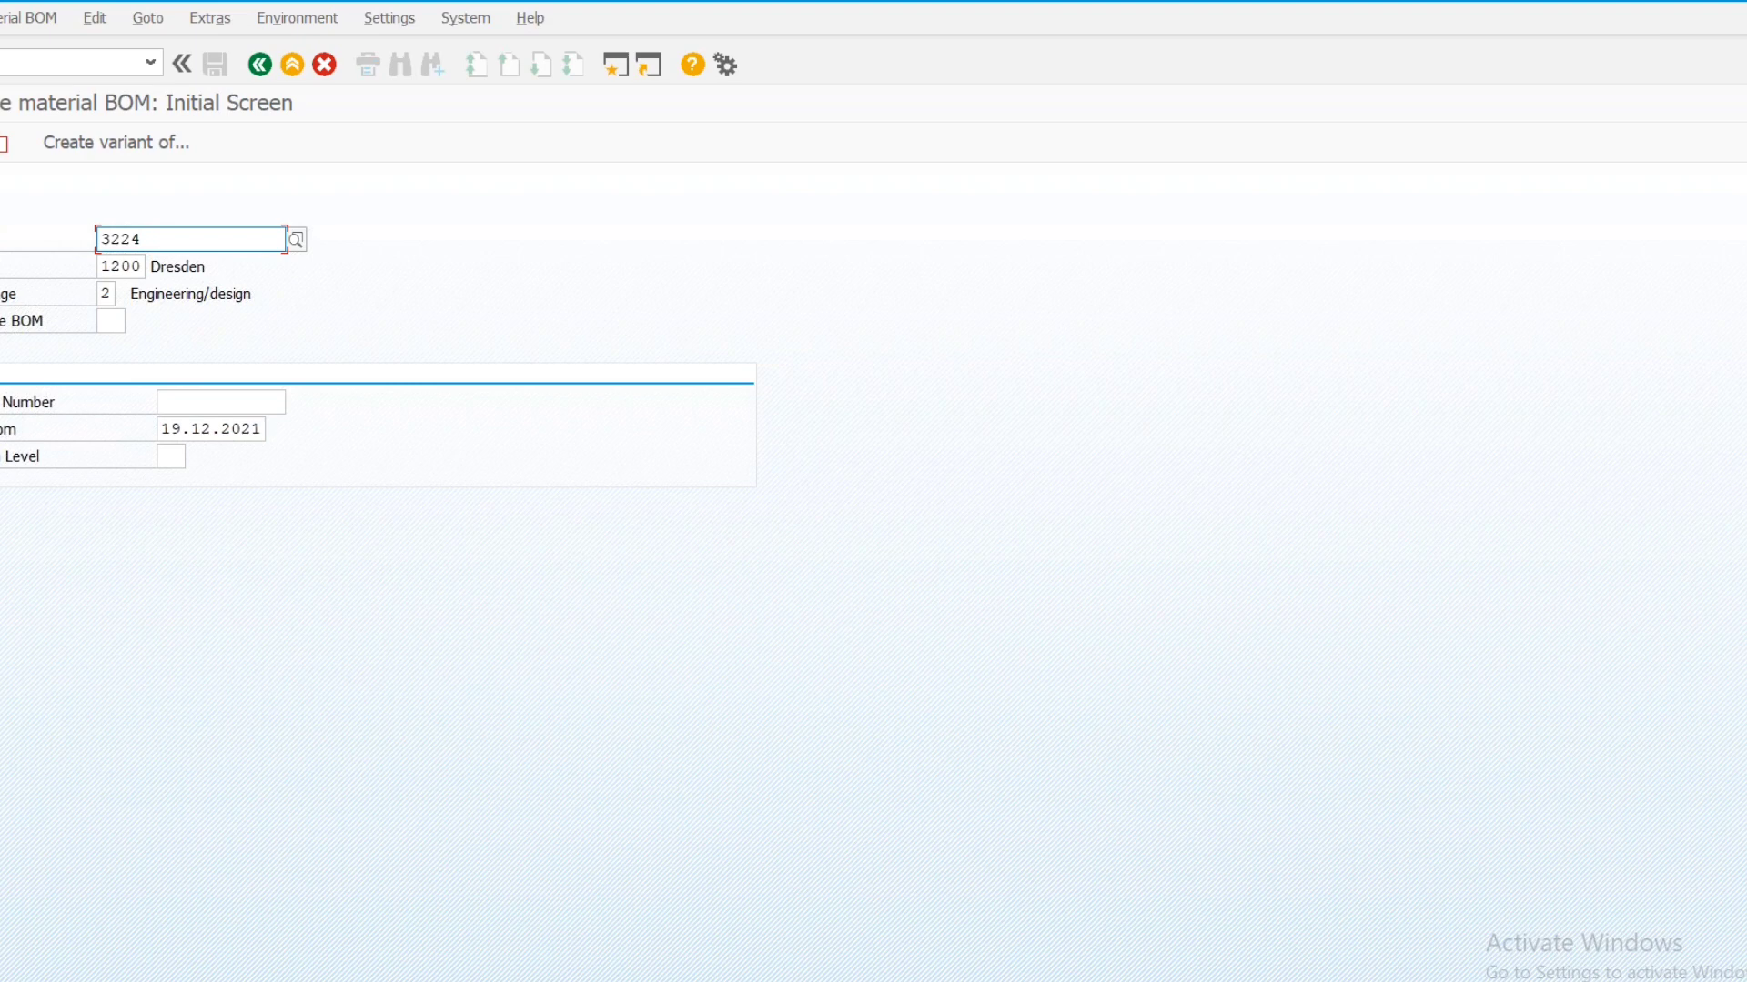
Open BOM 3224 in change mode with /NCS02 and view its item overview
{"action": "left_click", "coordinate": [42, 66]}
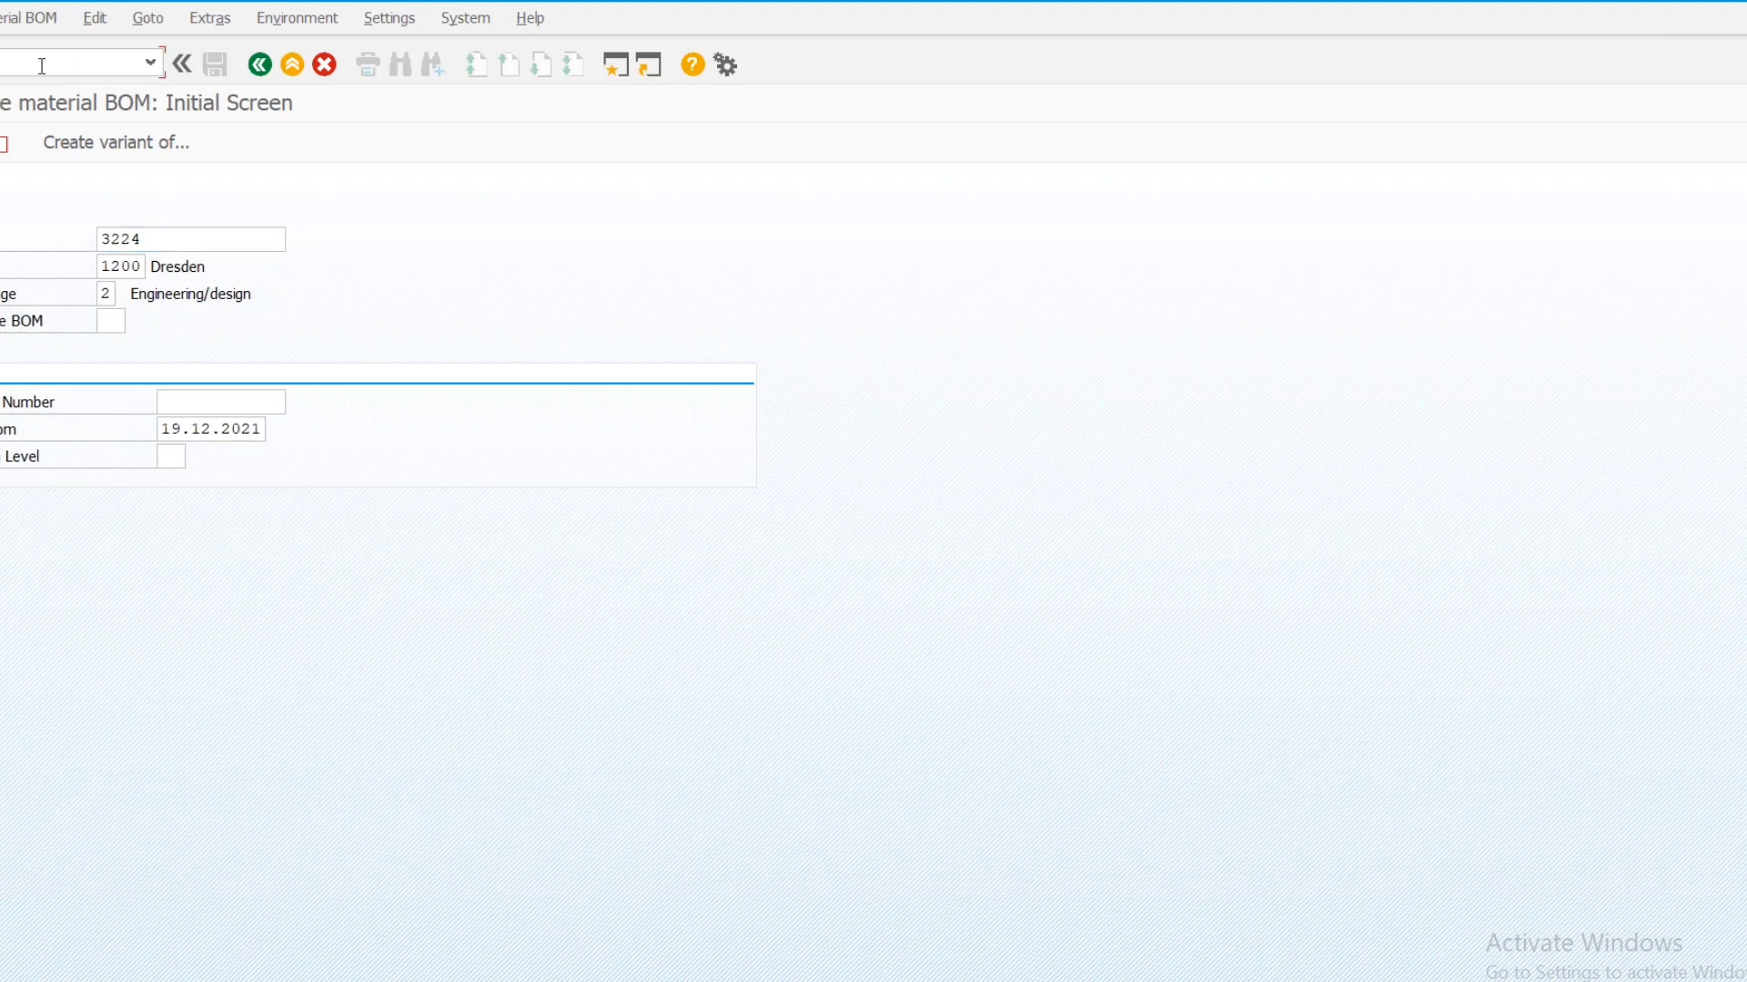
{"action": "type", "text": "/NC"}
{"action": "type", "text": "S"}
{"action": "type", "text": "02"}
{"action": "key", "text": "Return"}
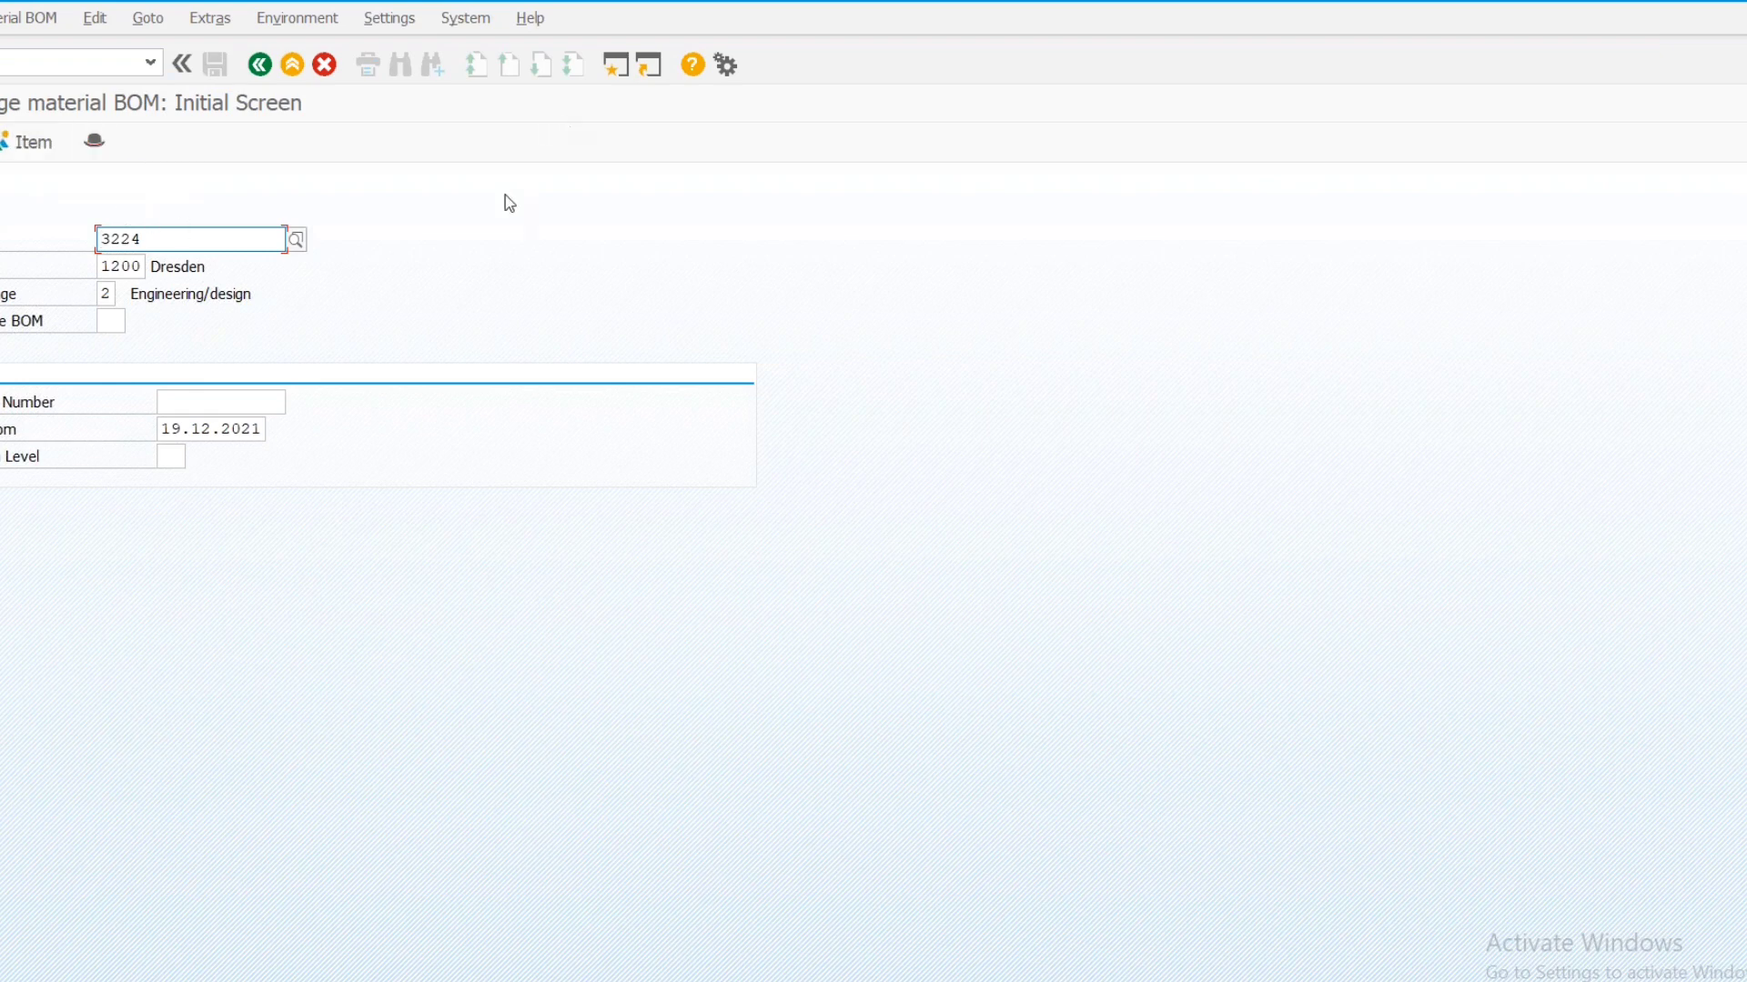
{"action": "key", "text": "Return"}
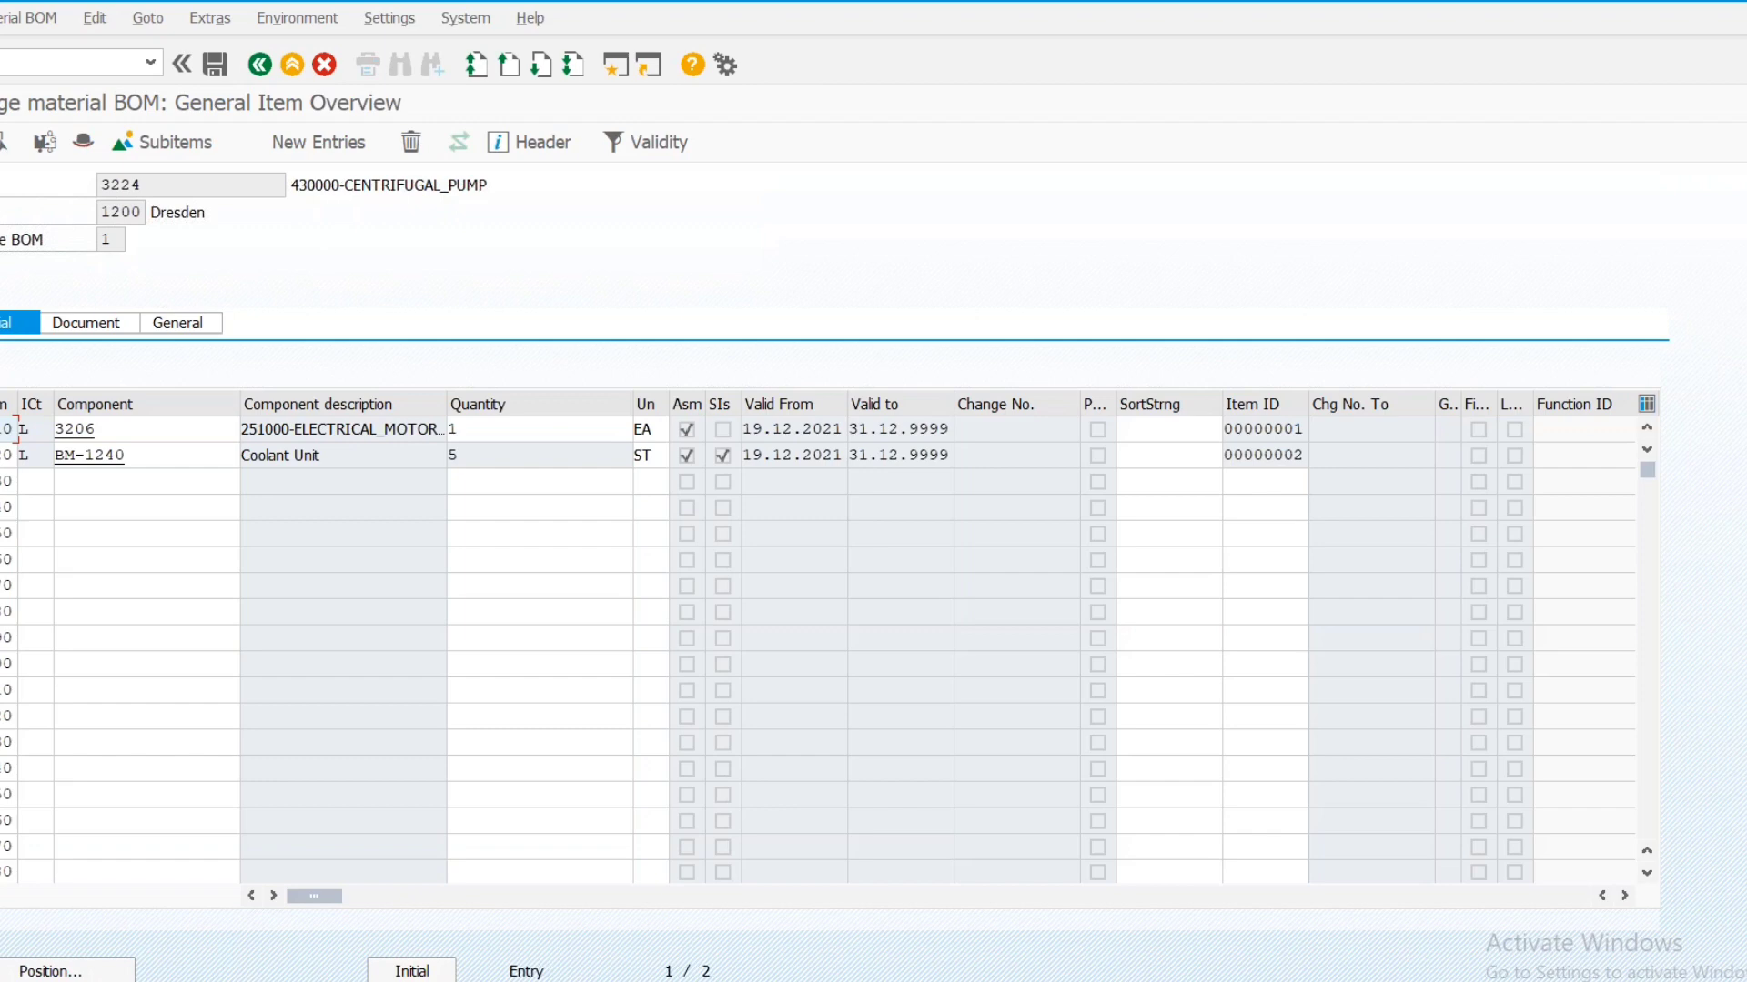
{"action": "left_click", "coordinate": [10, 67]}
Display BOM 3224 with /NCS03 and open its item overview
{"action": "type", "text": "/NCS"}
{"action": "type", "text": "03"}
{"action": "key", "text": "Return"}
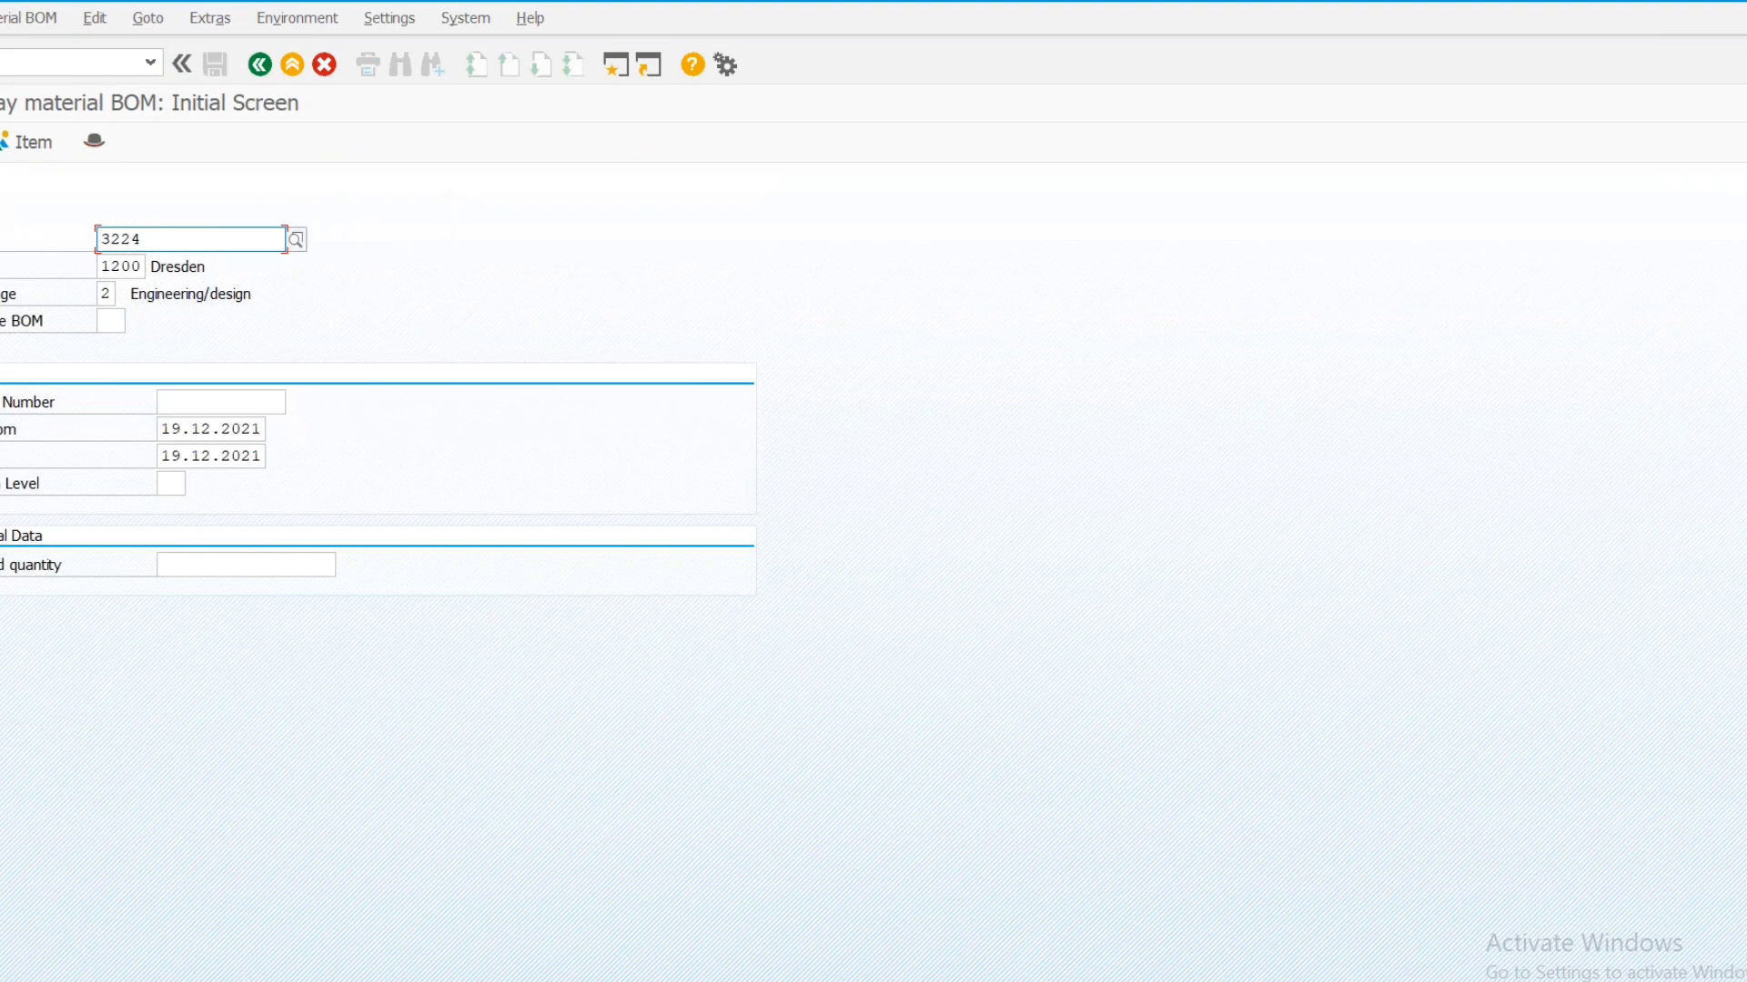
{"action": "key", "text": "Return"}
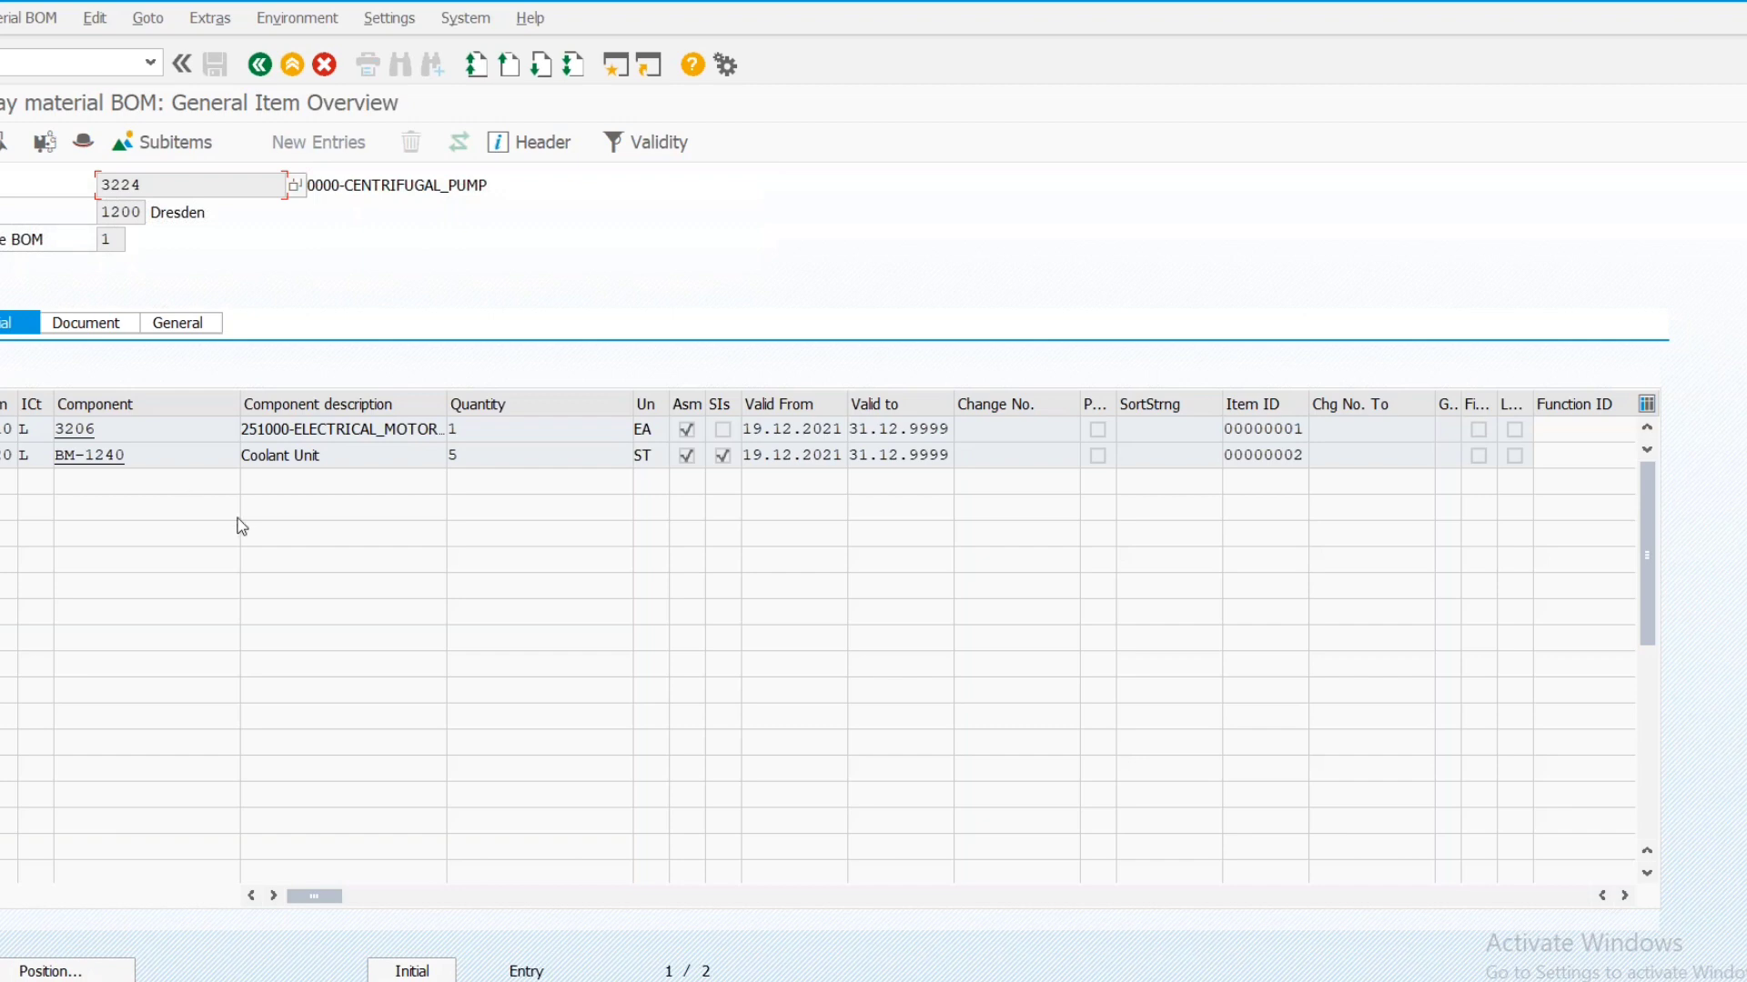
Check the sub-items of the BM-1240 Coolant Unit, then return to the item overview
{"action": "left_click", "coordinate": [722, 458]}
{"action": "left_click", "coordinate": [171, 142]}
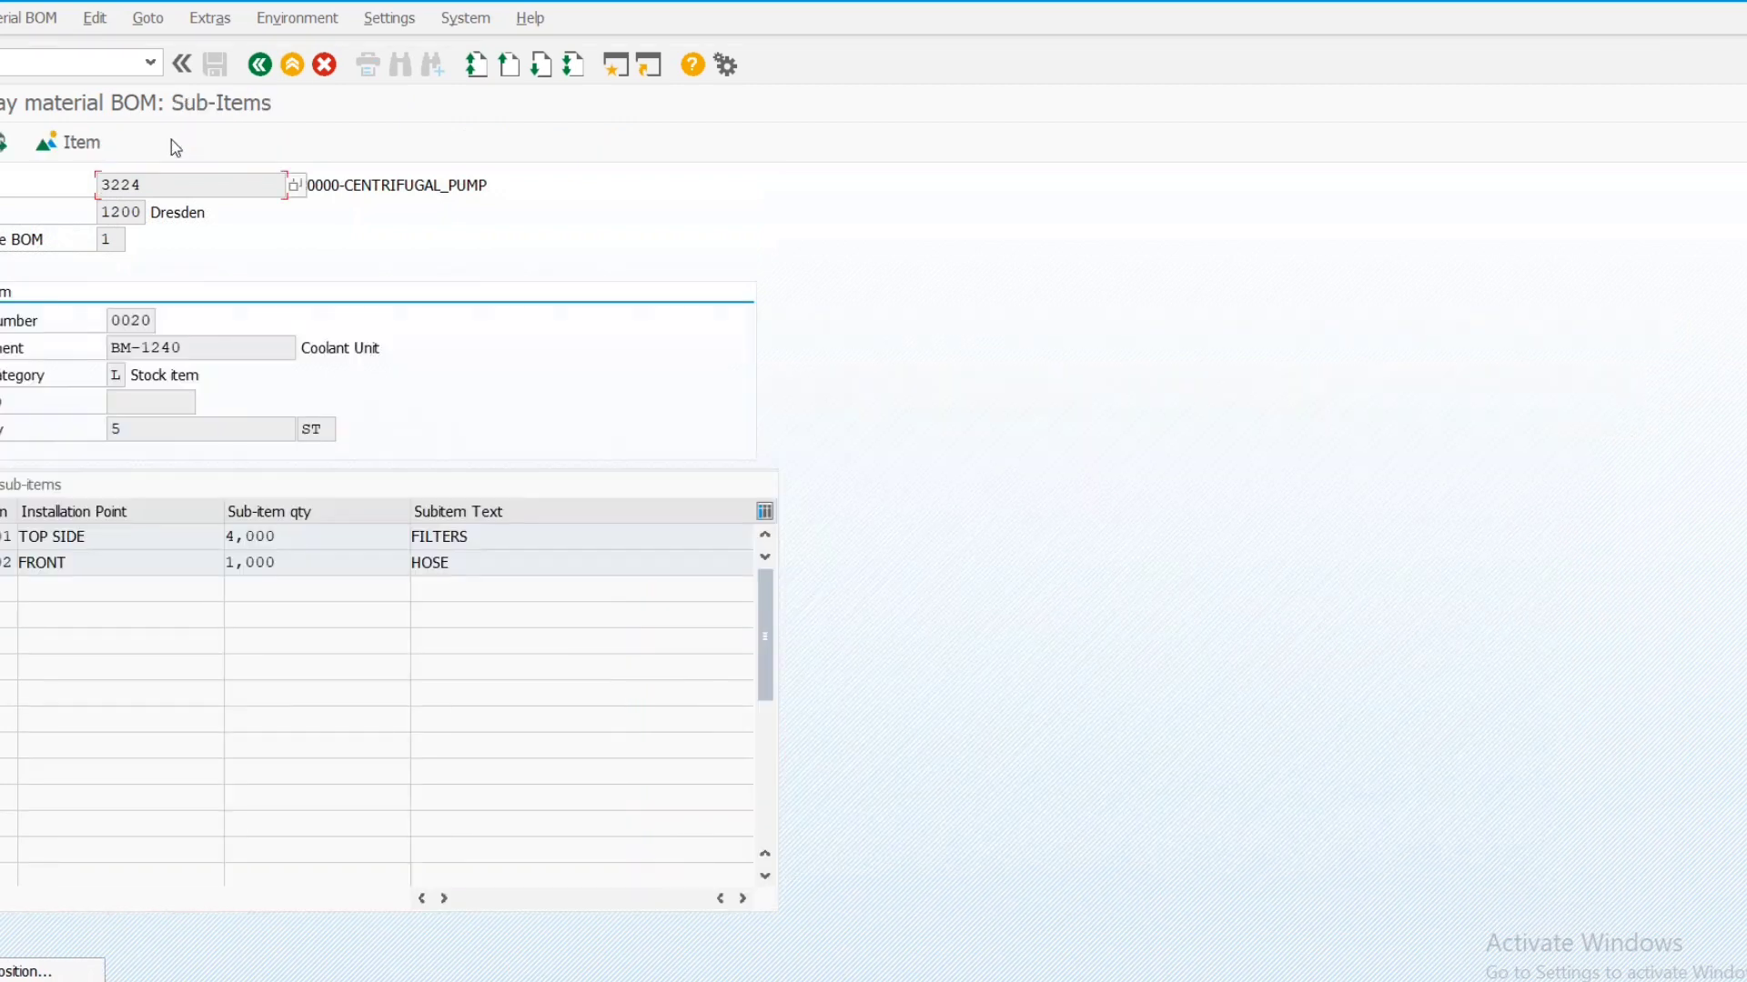
{"action": "left_click", "coordinate": [256, 69]}
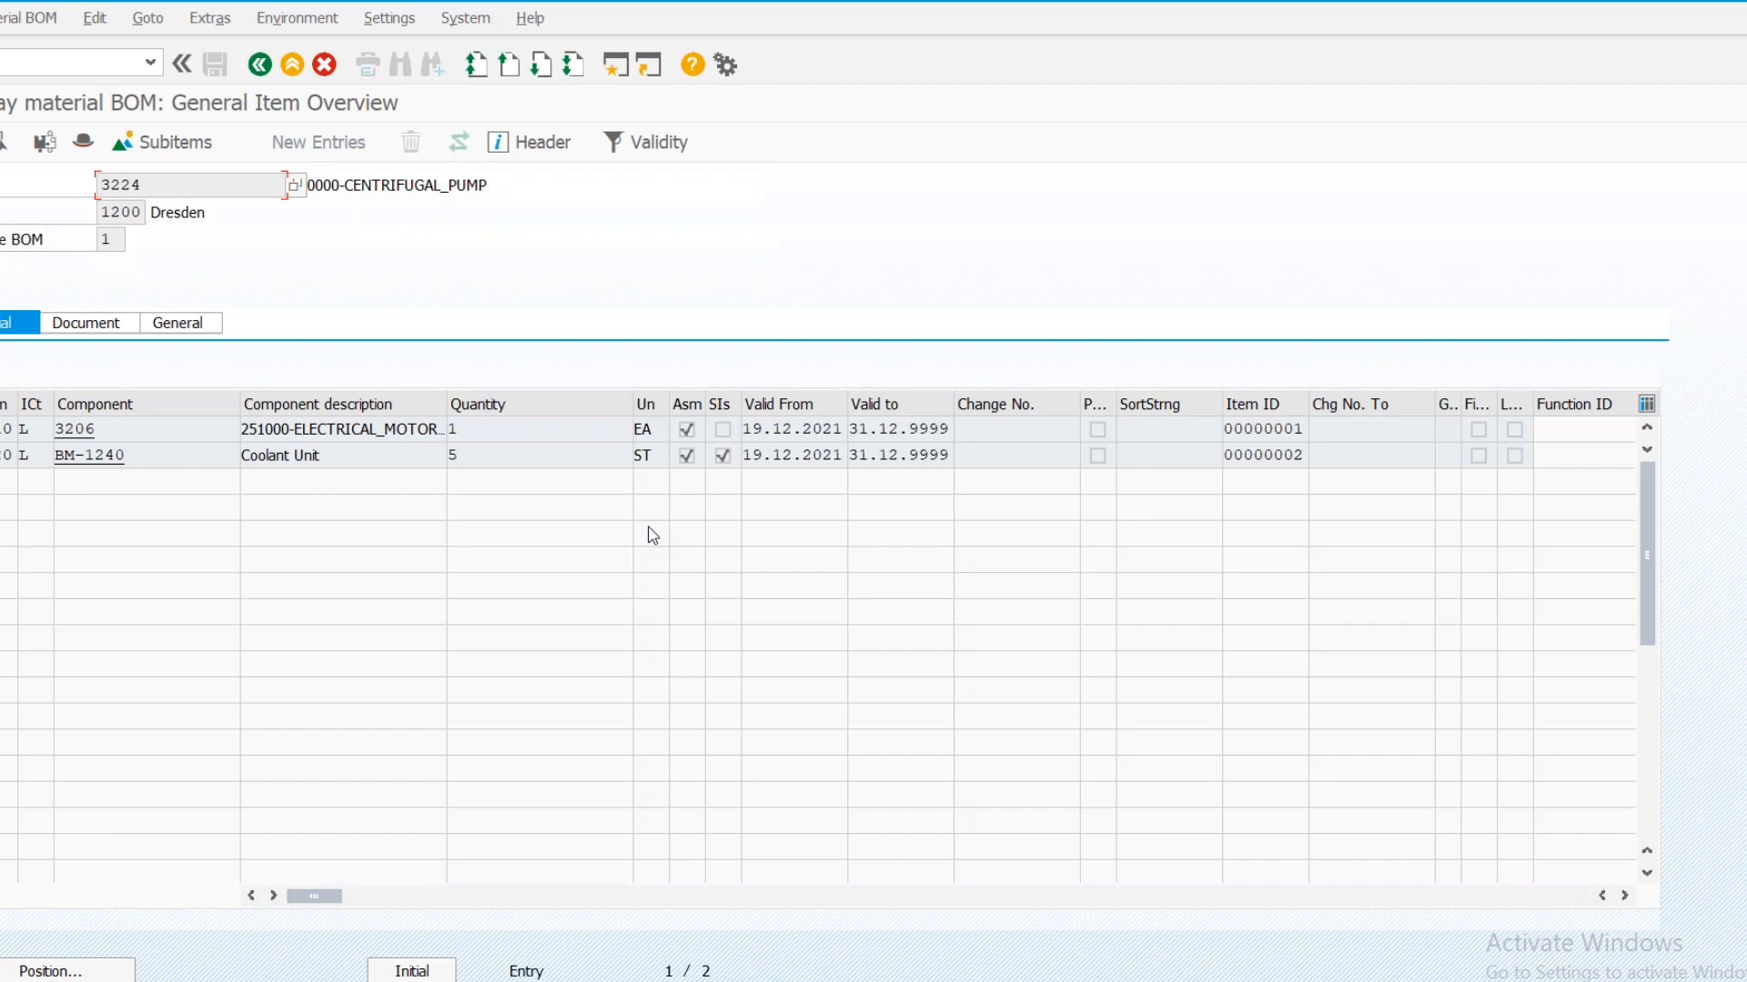
Select the BM-1240 Coolant Unit row and widen the Asm column
{"action": "left_click", "coordinate": [724, 456]}
{"action": "left_click_drag", "start_coordinate": [703, 407], "coordinate": [796, 407]}
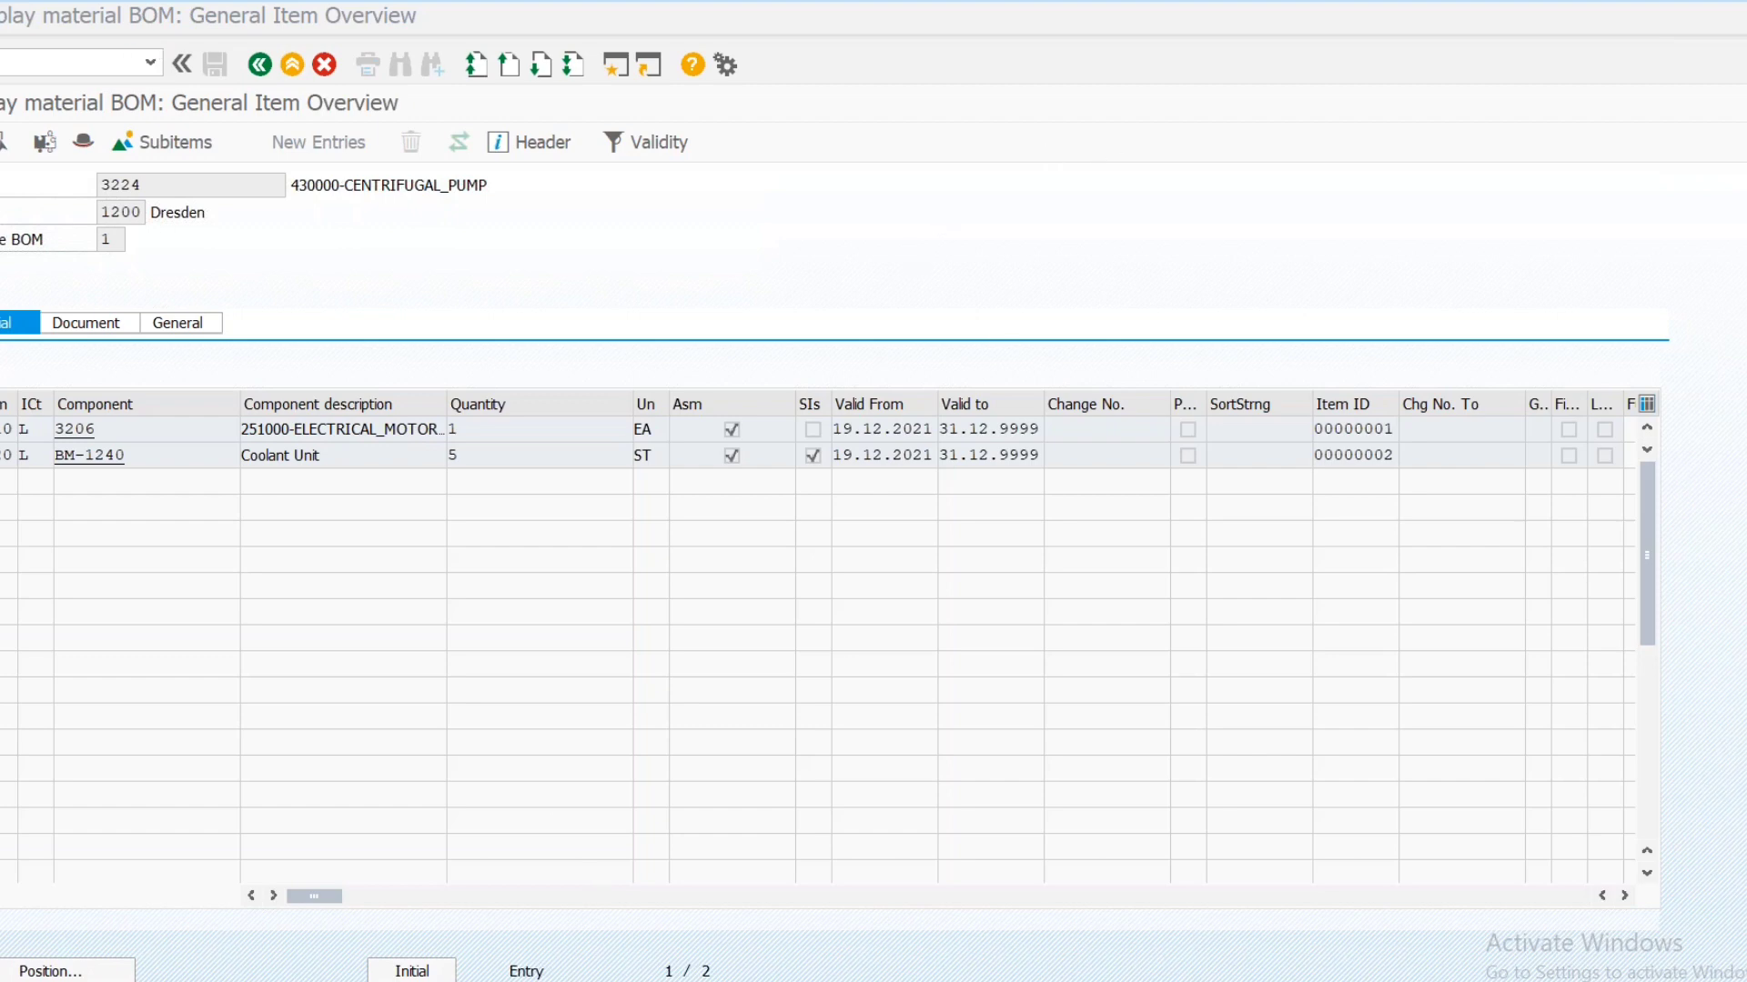
Bring the MARA entries window forward and return to its selection screen
{"action": "mouse_move", "coordinate": [956, 974]}
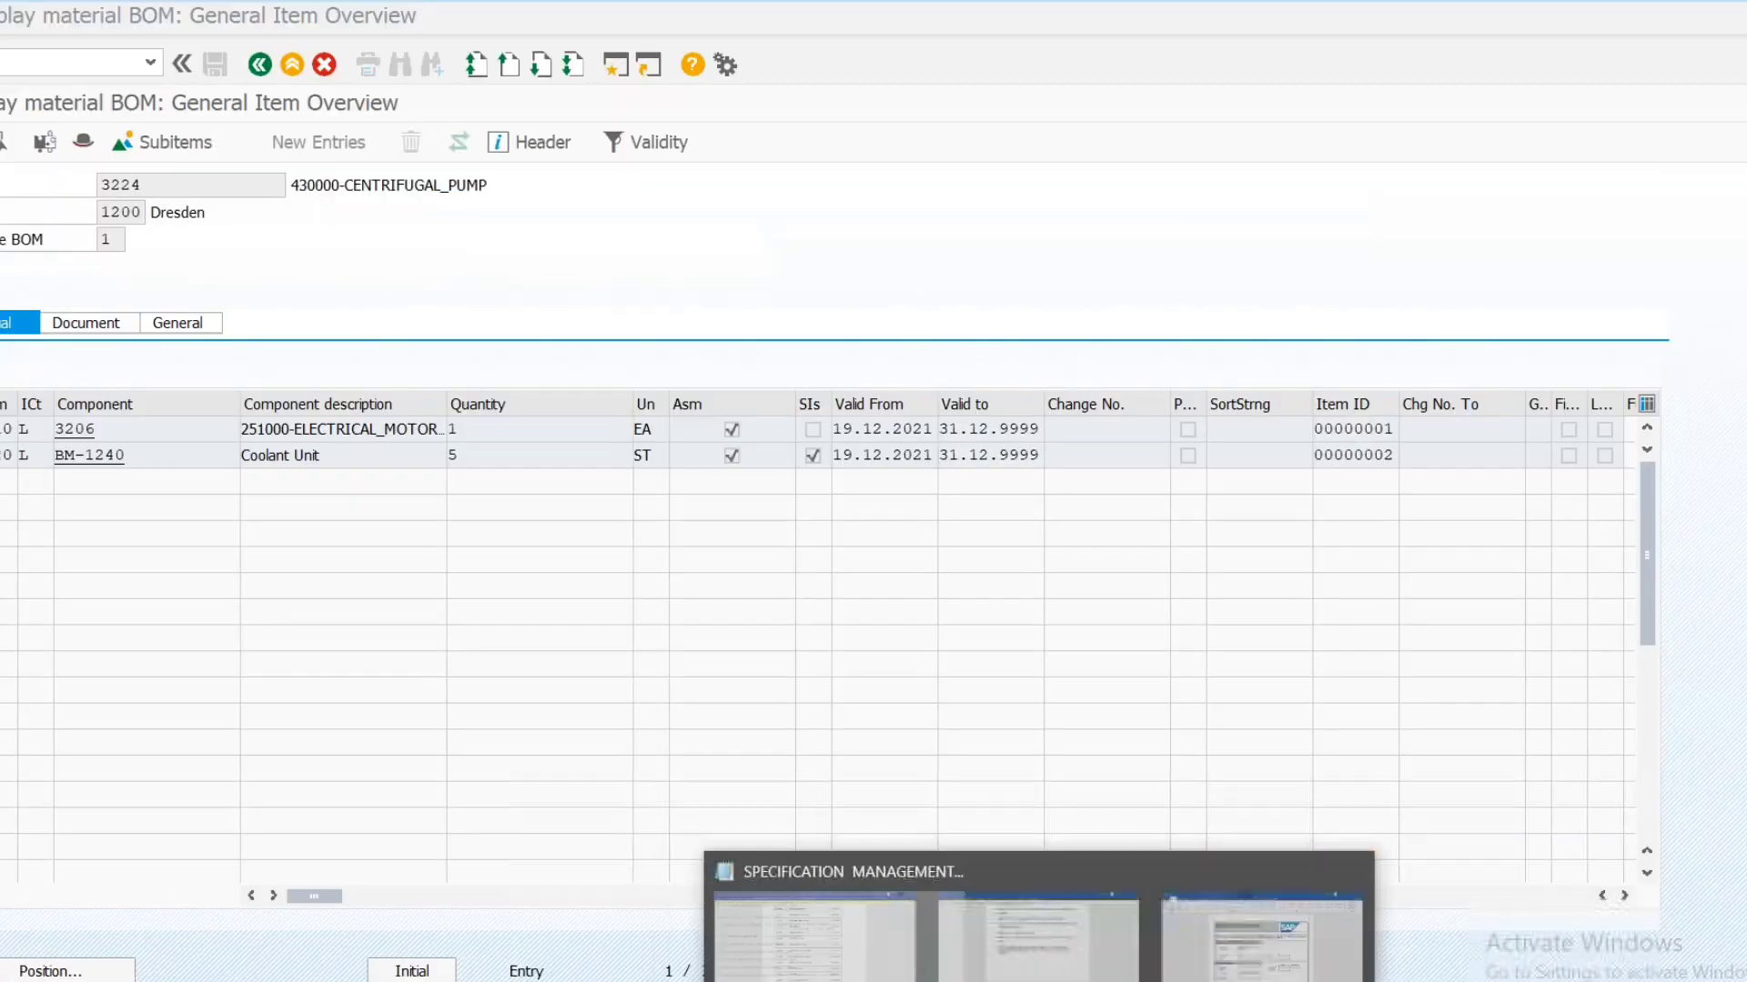
{"action": "mouse_move", "coordinate": [884, 981]}
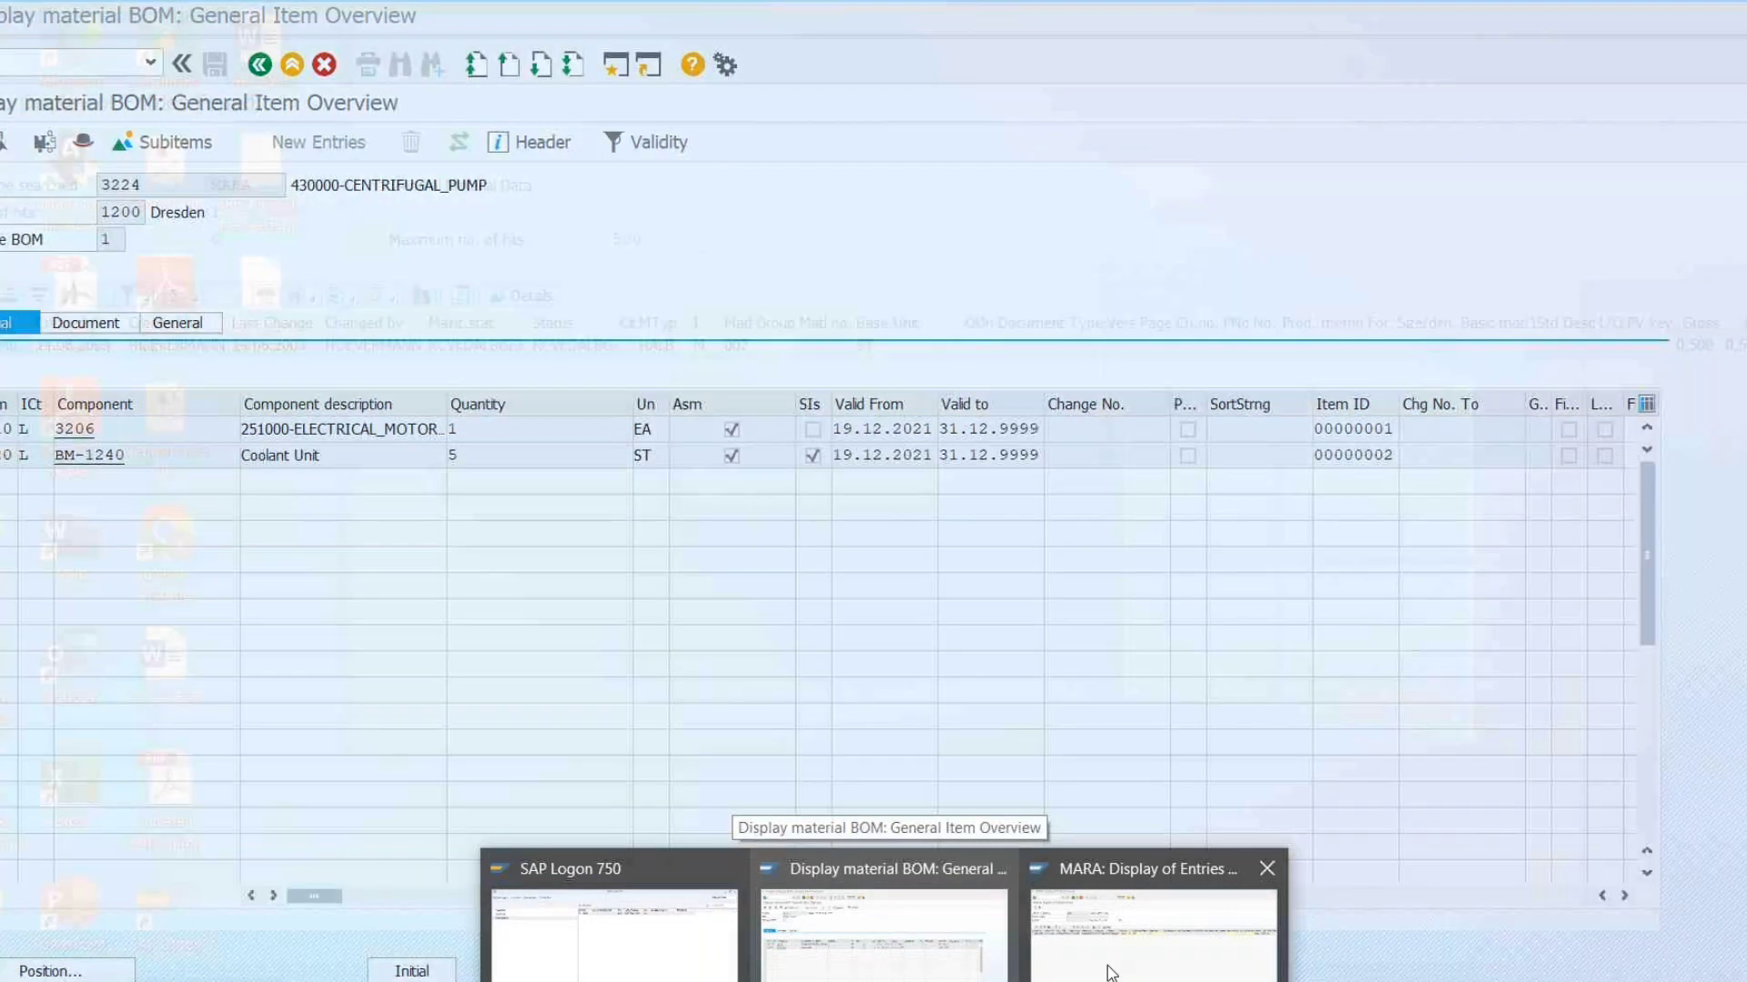
{"action": "left_click", "coordinate": [1111, 968]}
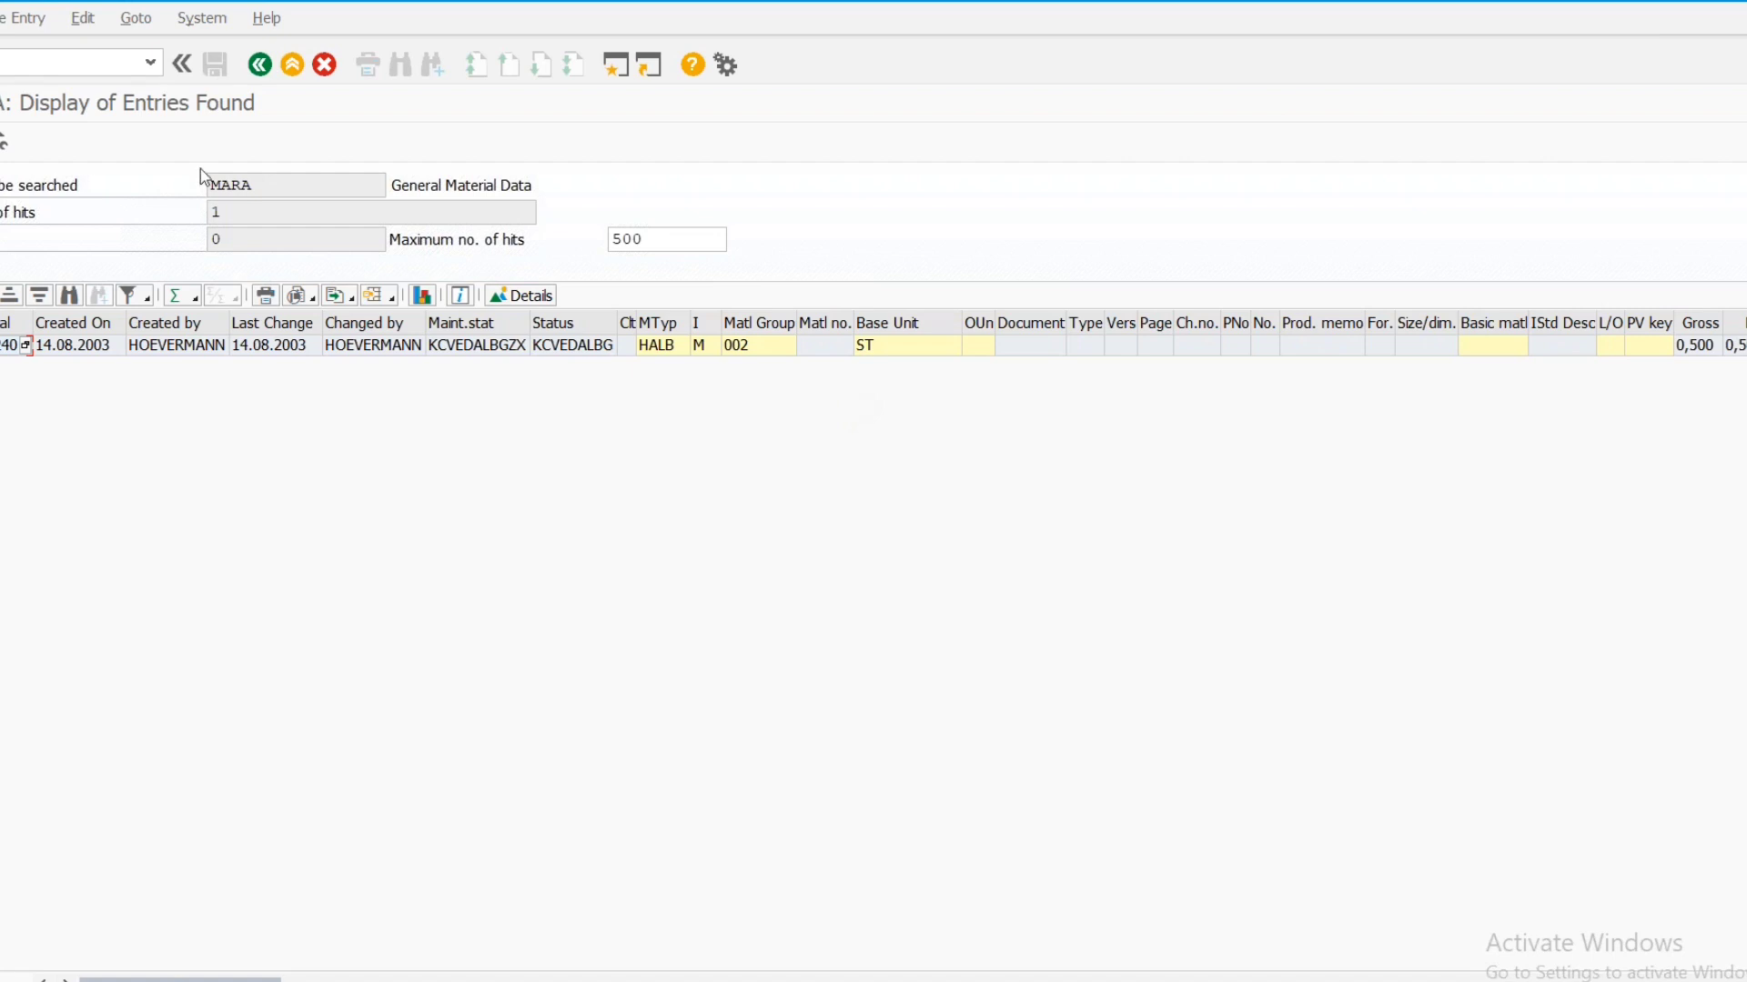
{"action": "left_click", "coordinate": [259, 66]}
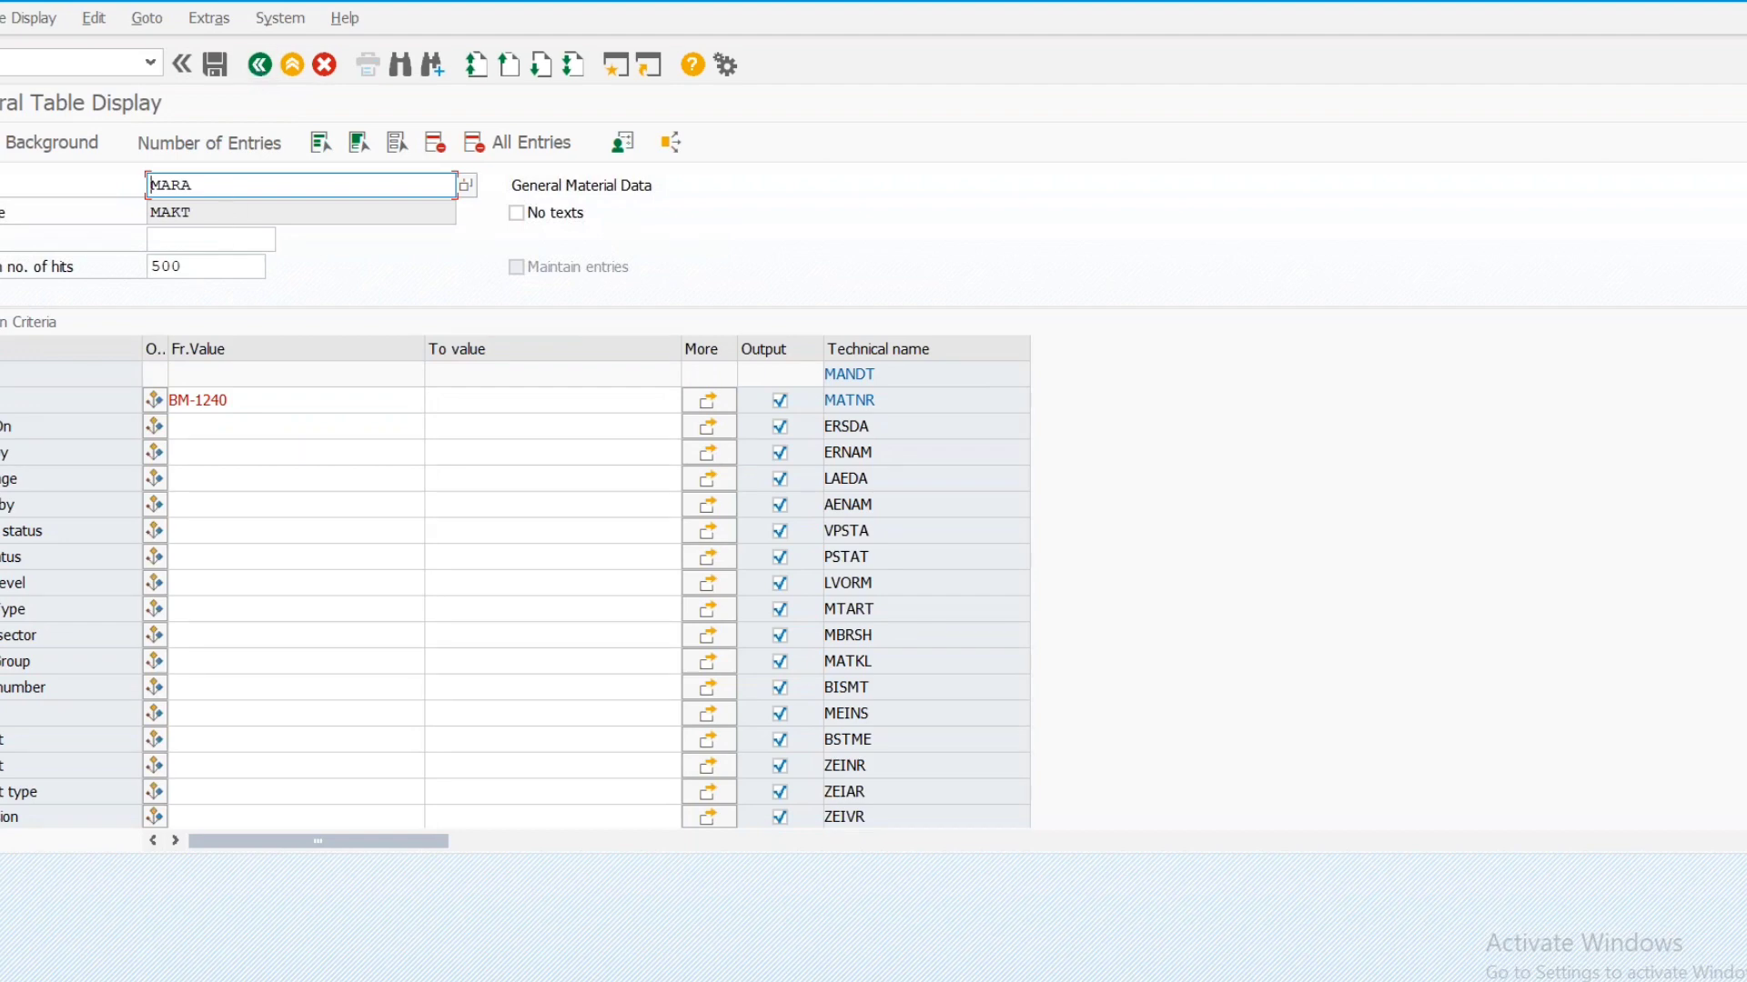
Clear the BM-1240 material filter and switch the SE16 table from MARA to STKO
{"action": "left_click", "coordinate": [261, 403]}
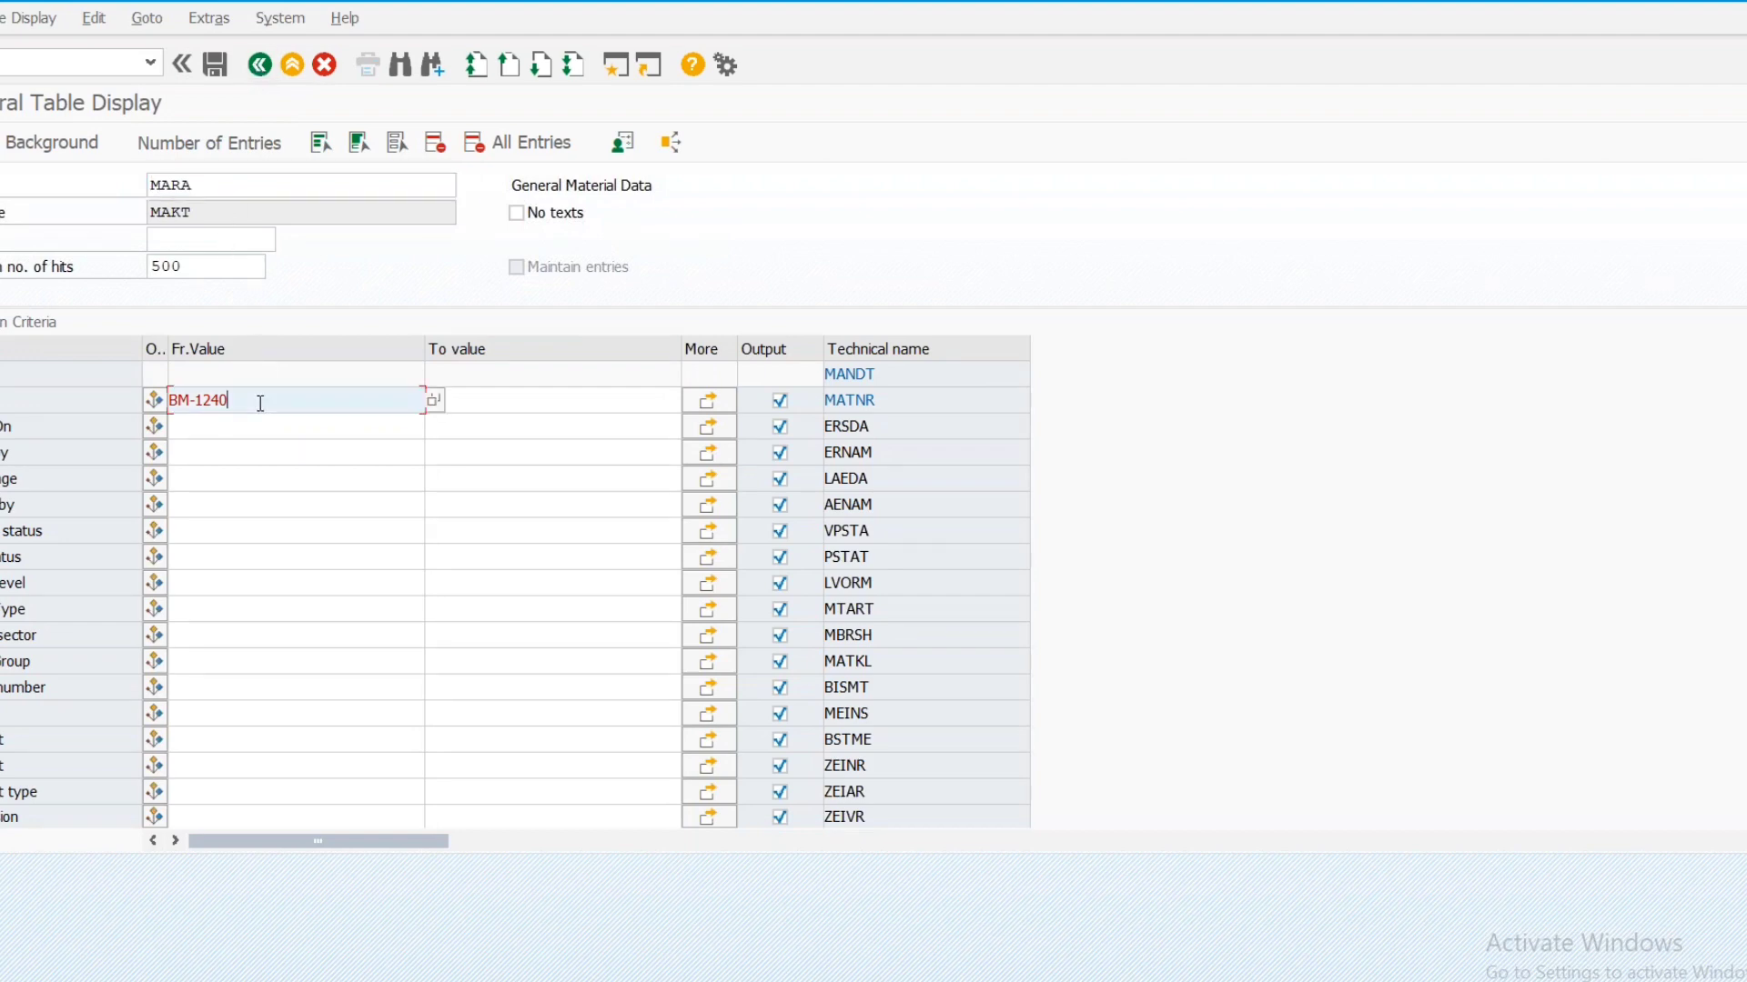
{"action": "key", "text": "BackSpace"}
{"action": "key", "text": "BackSpace"}
{"action": "key", "text": "BackSpace"}
{"action": "key", "text": "BackSpace"}
{"action": "key", "text": "BackSpace"}
{"action": "key", "text": "BackSpace"}
{"action": "key", "text": "BackSpace"}
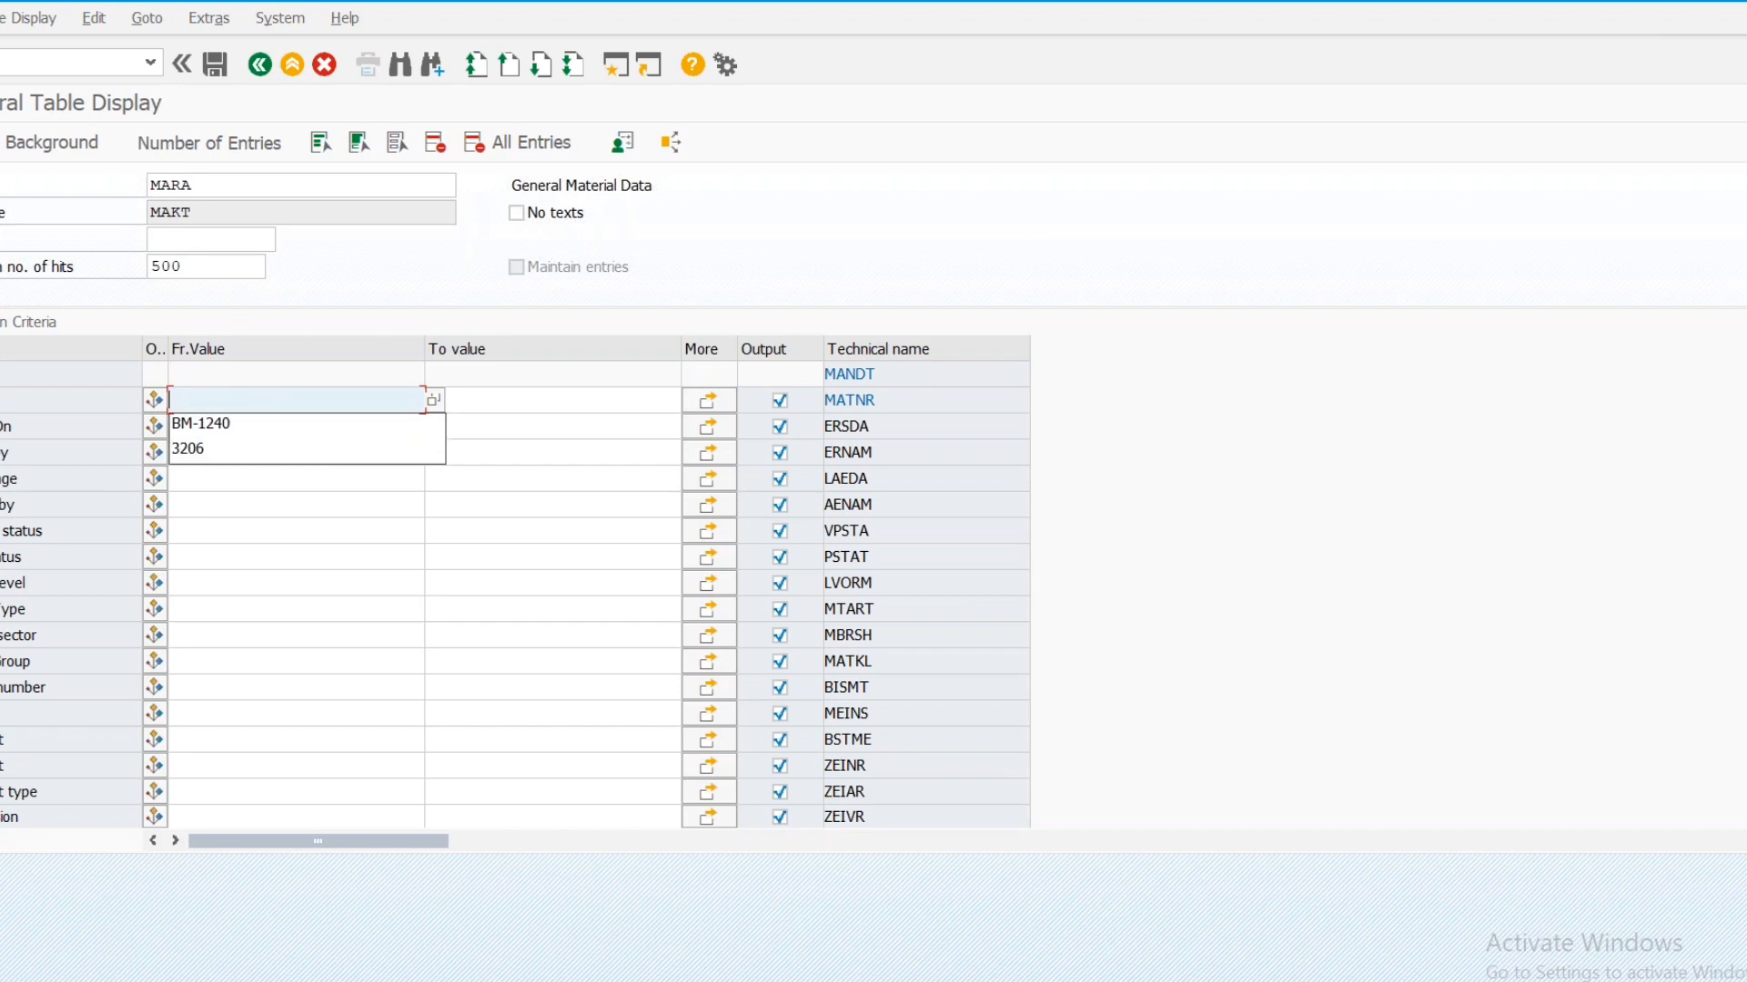
{"action": "left_click", "coordinate": [211, 185]}
{"action": "key", "text": "BackSpace"}
{"action": "key", "text": "BackSpace"}
{"action": "key", "text": "BackSpace"}
{"action": "key", "text": "BackSpace"}
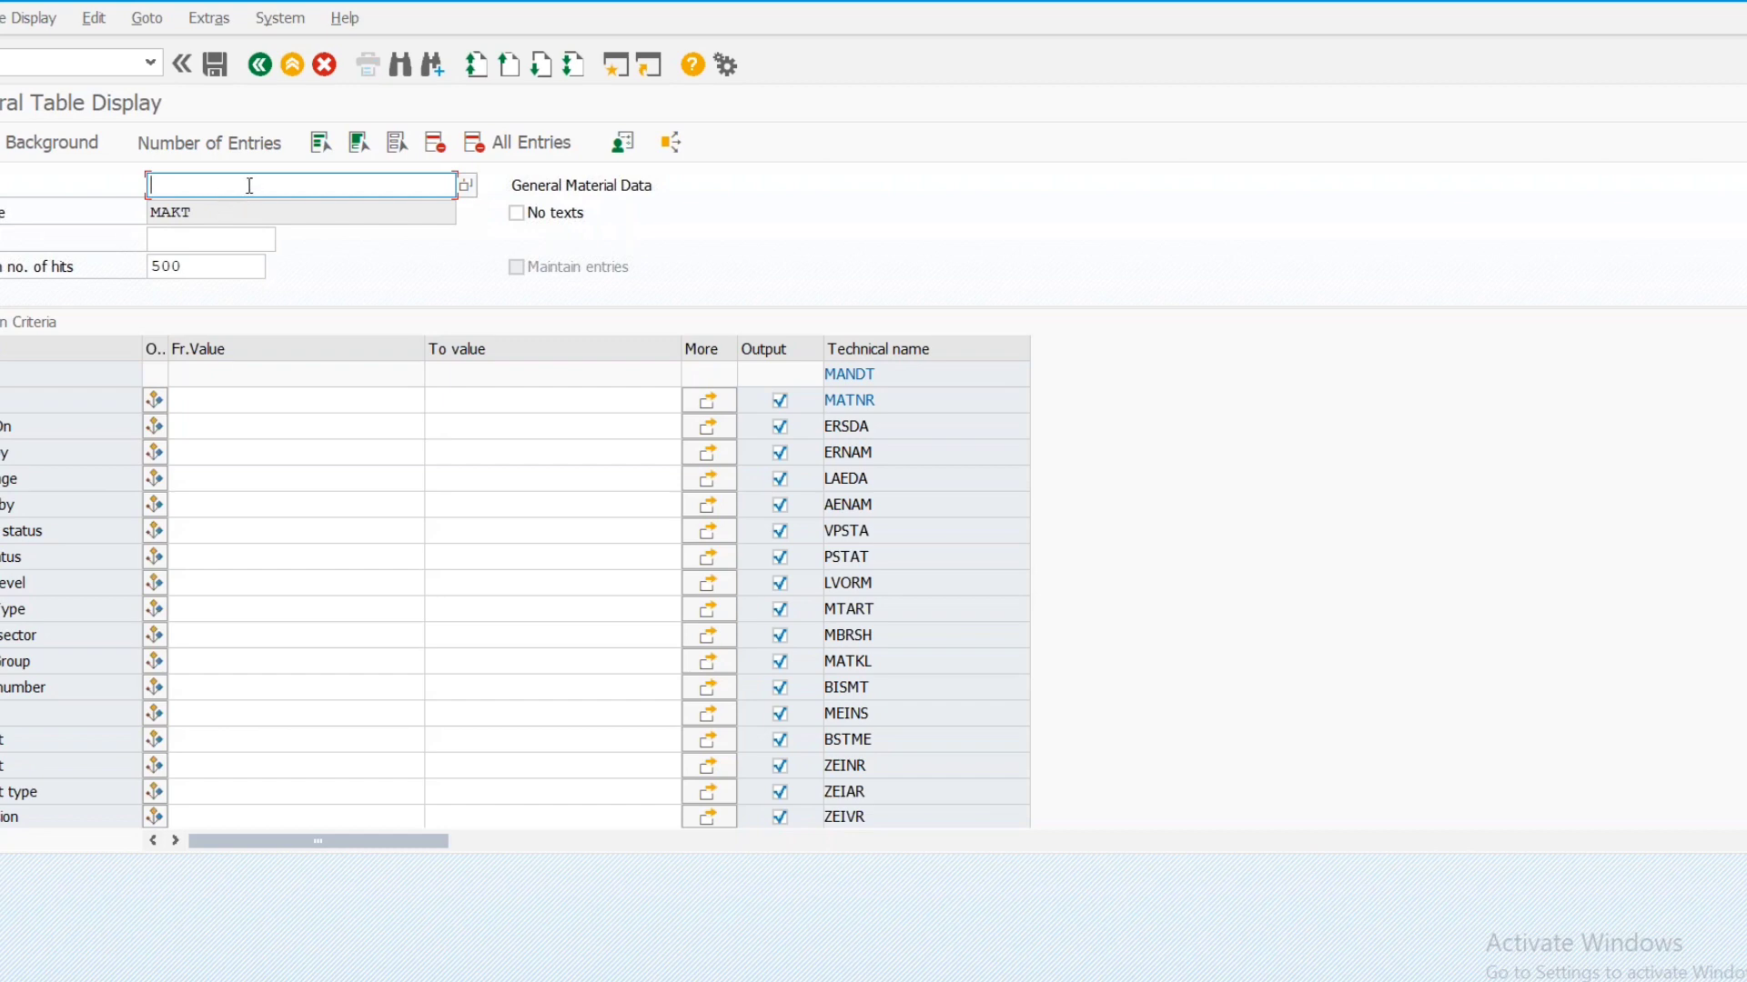
{"action": "type", "text": "STKO"}
{"action": "key", "text": "Return"}
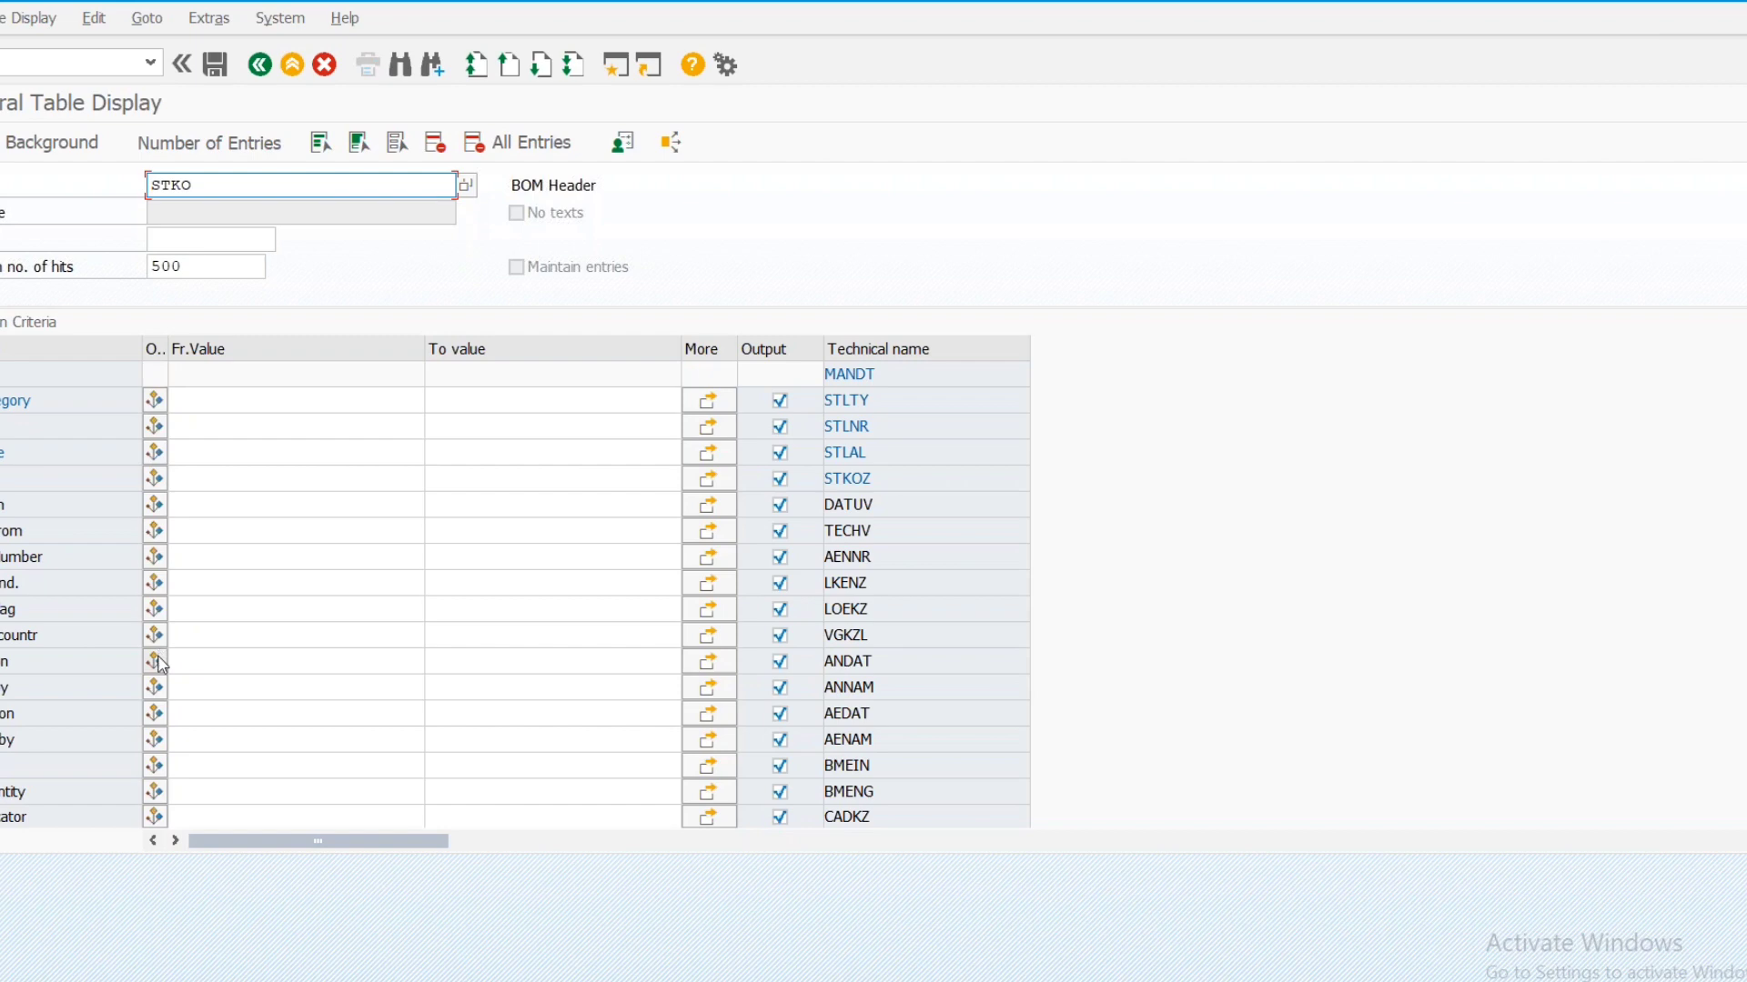
Filter STKO by created-on date 19.12.2021 and execute the search
{"action": "left_click", "coordinate": [189, 663]}
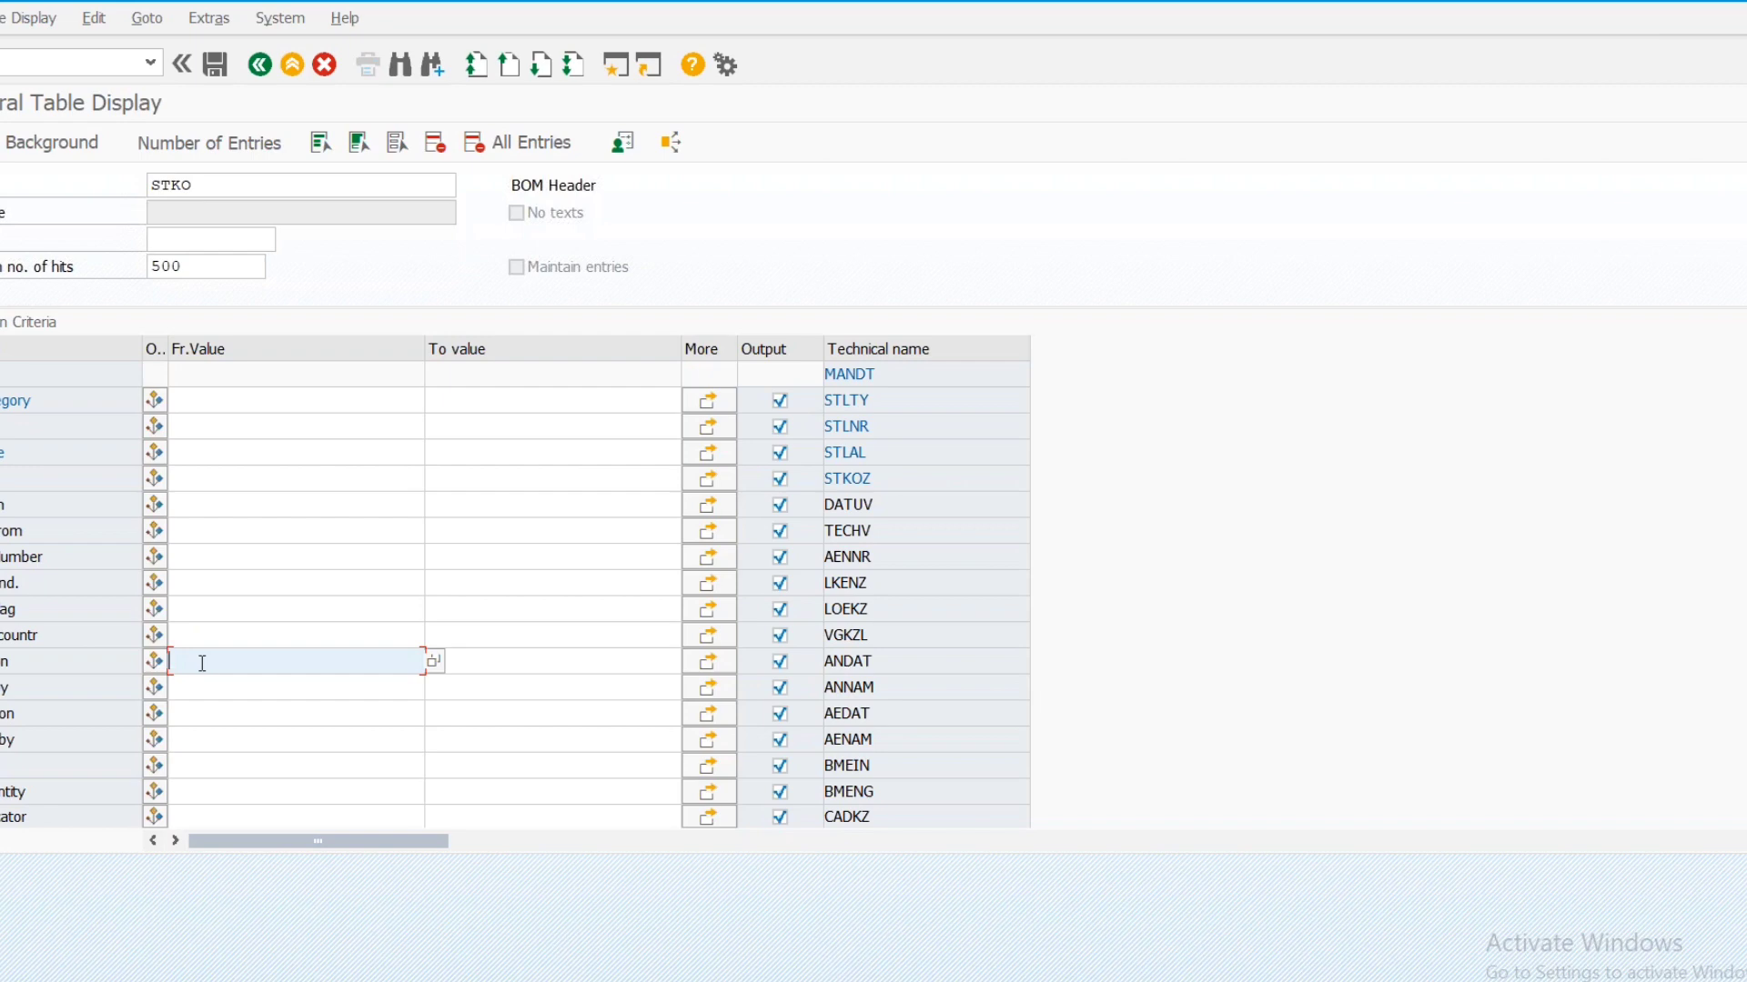
{"action": "type", "text": "19"}
{"action": "left_click", "coordinate": [435, 662]}
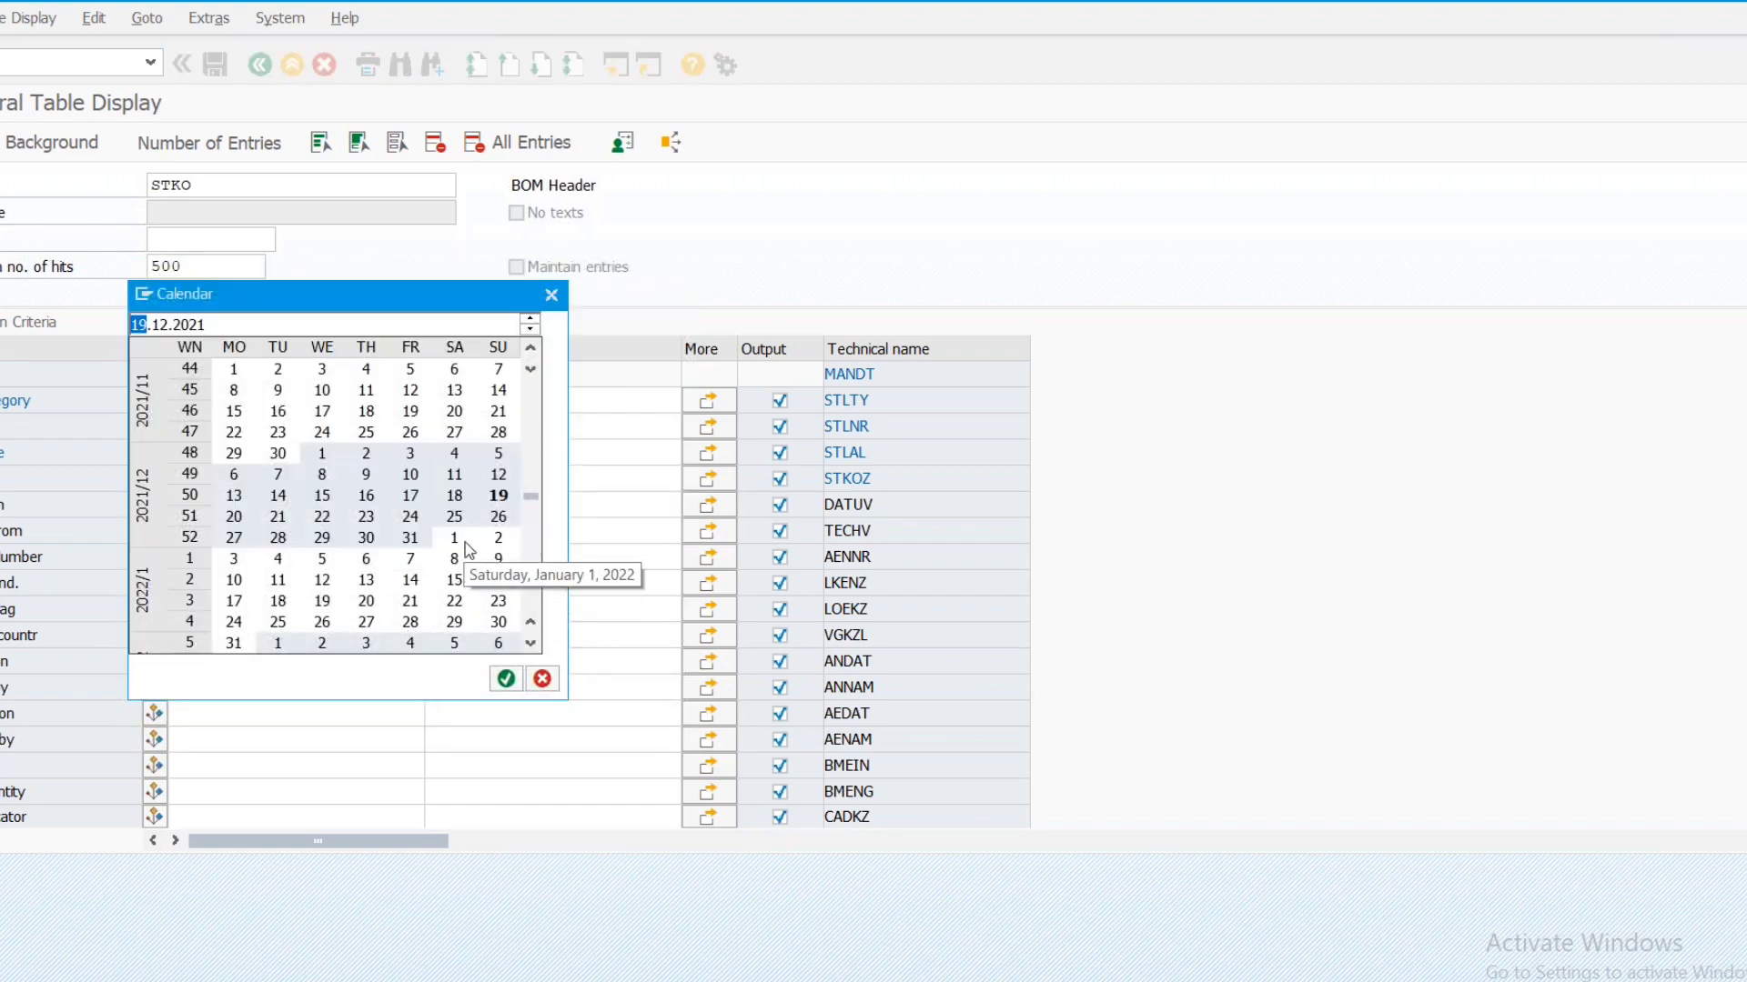
{"action": "double_click", "coordinate": [498, 496]}
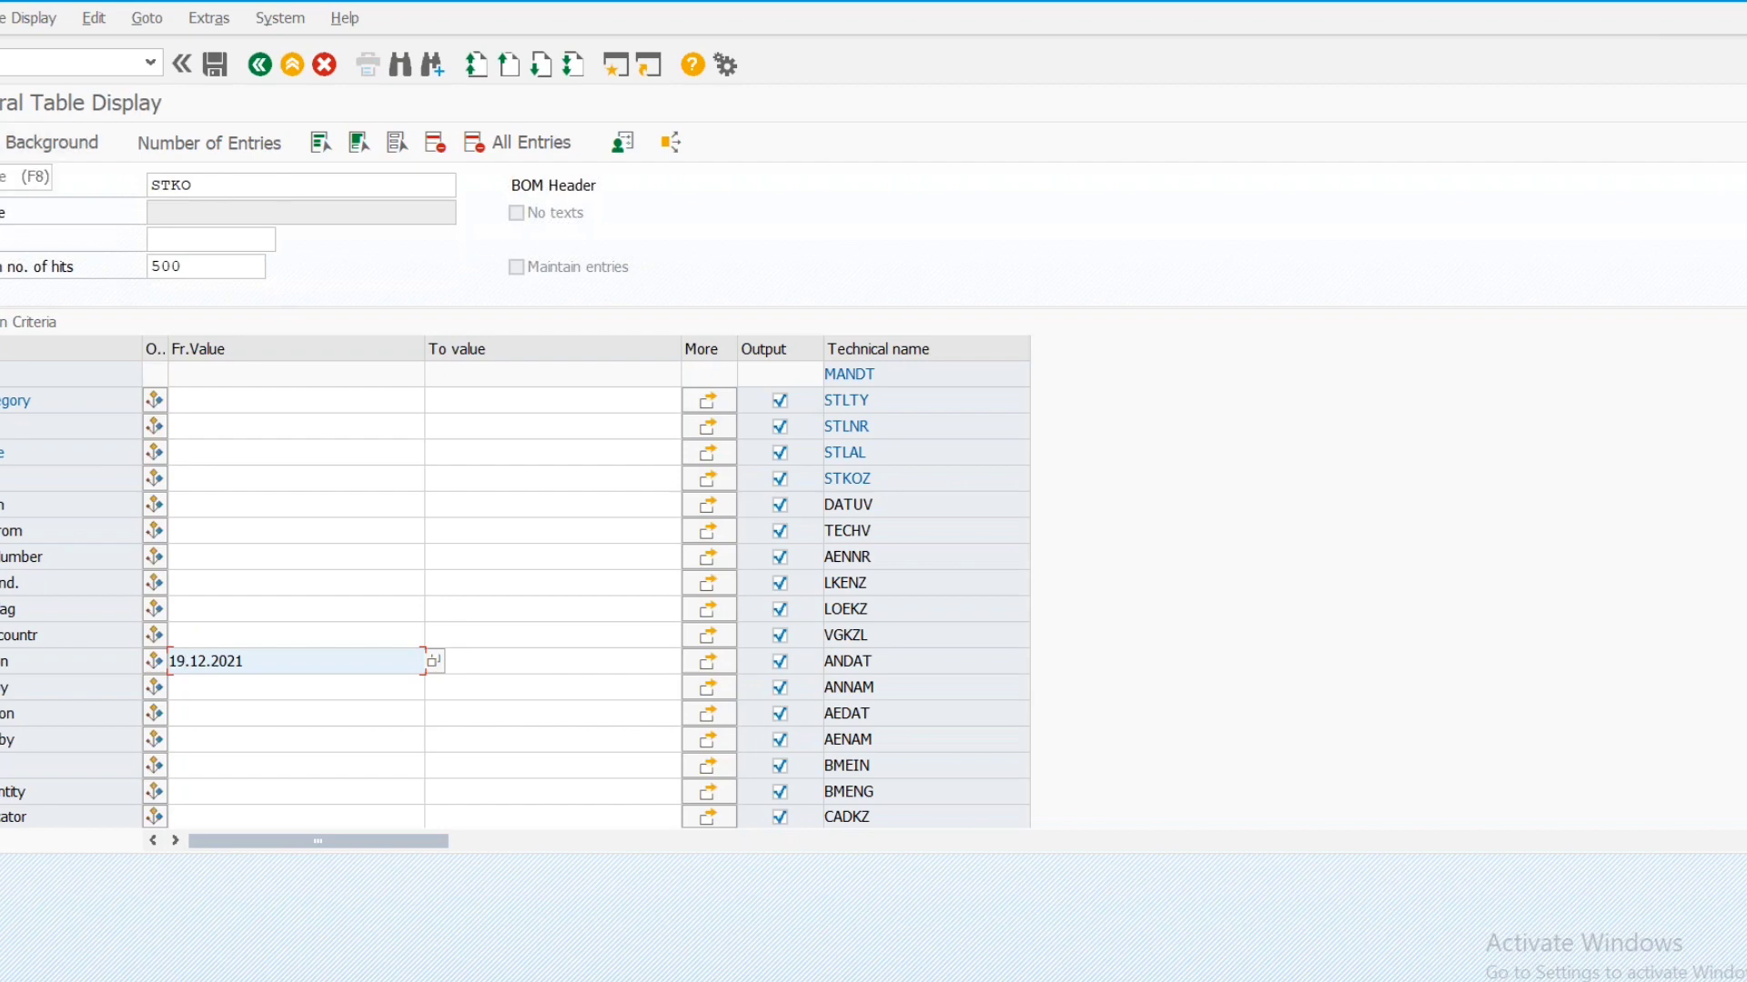
{"action": "key", "text": "F8"}
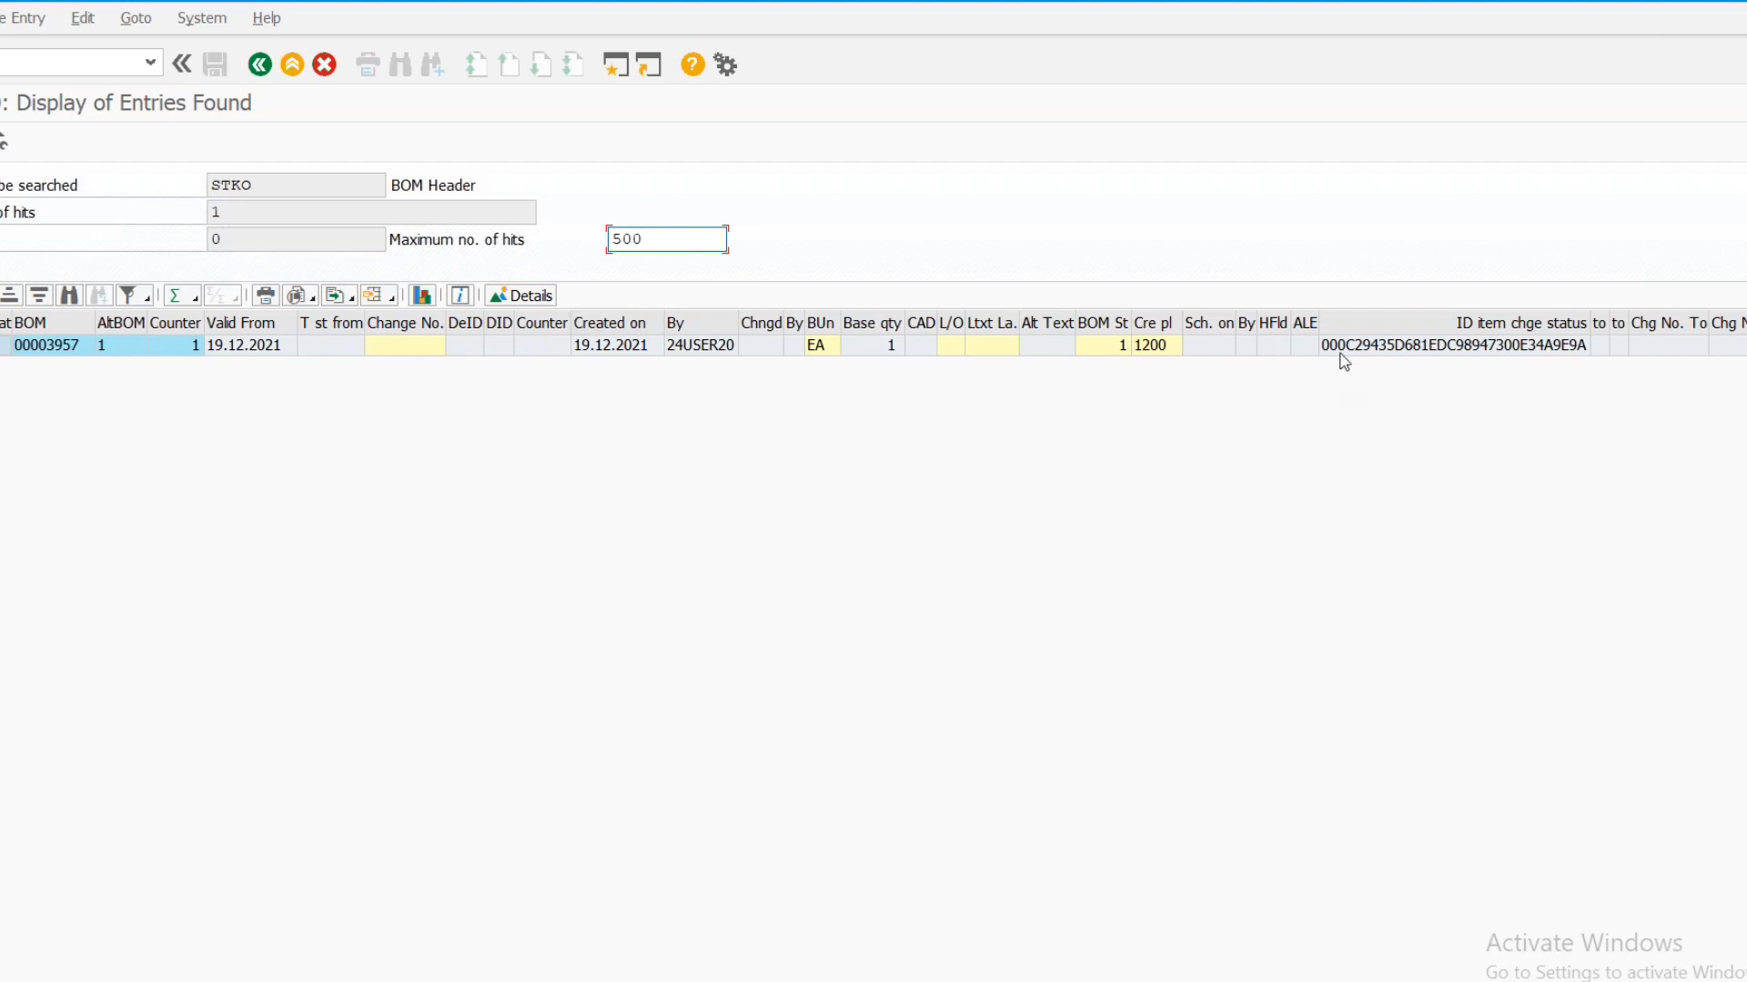
{"action": "left_click", "coordinate": [1341, 349]}
{"action": "double_click", "coordinate": [1343, 351]}
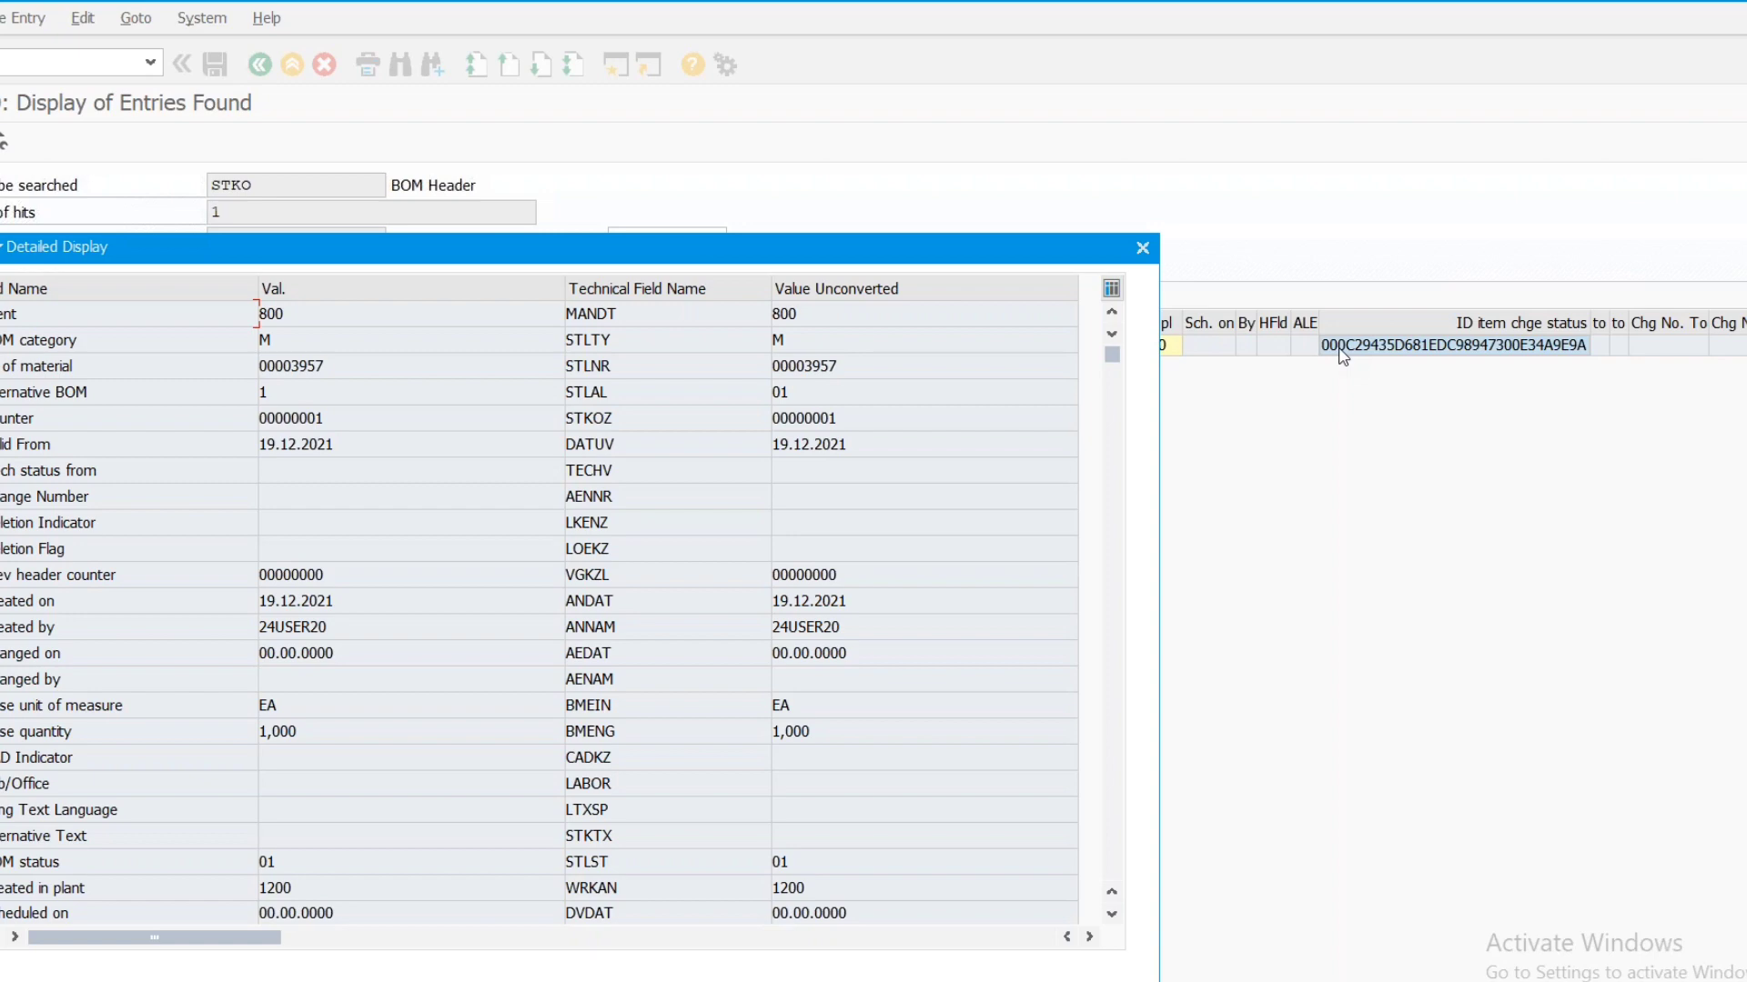
{"action": "left_click", "coordinate": [1142, 248]}
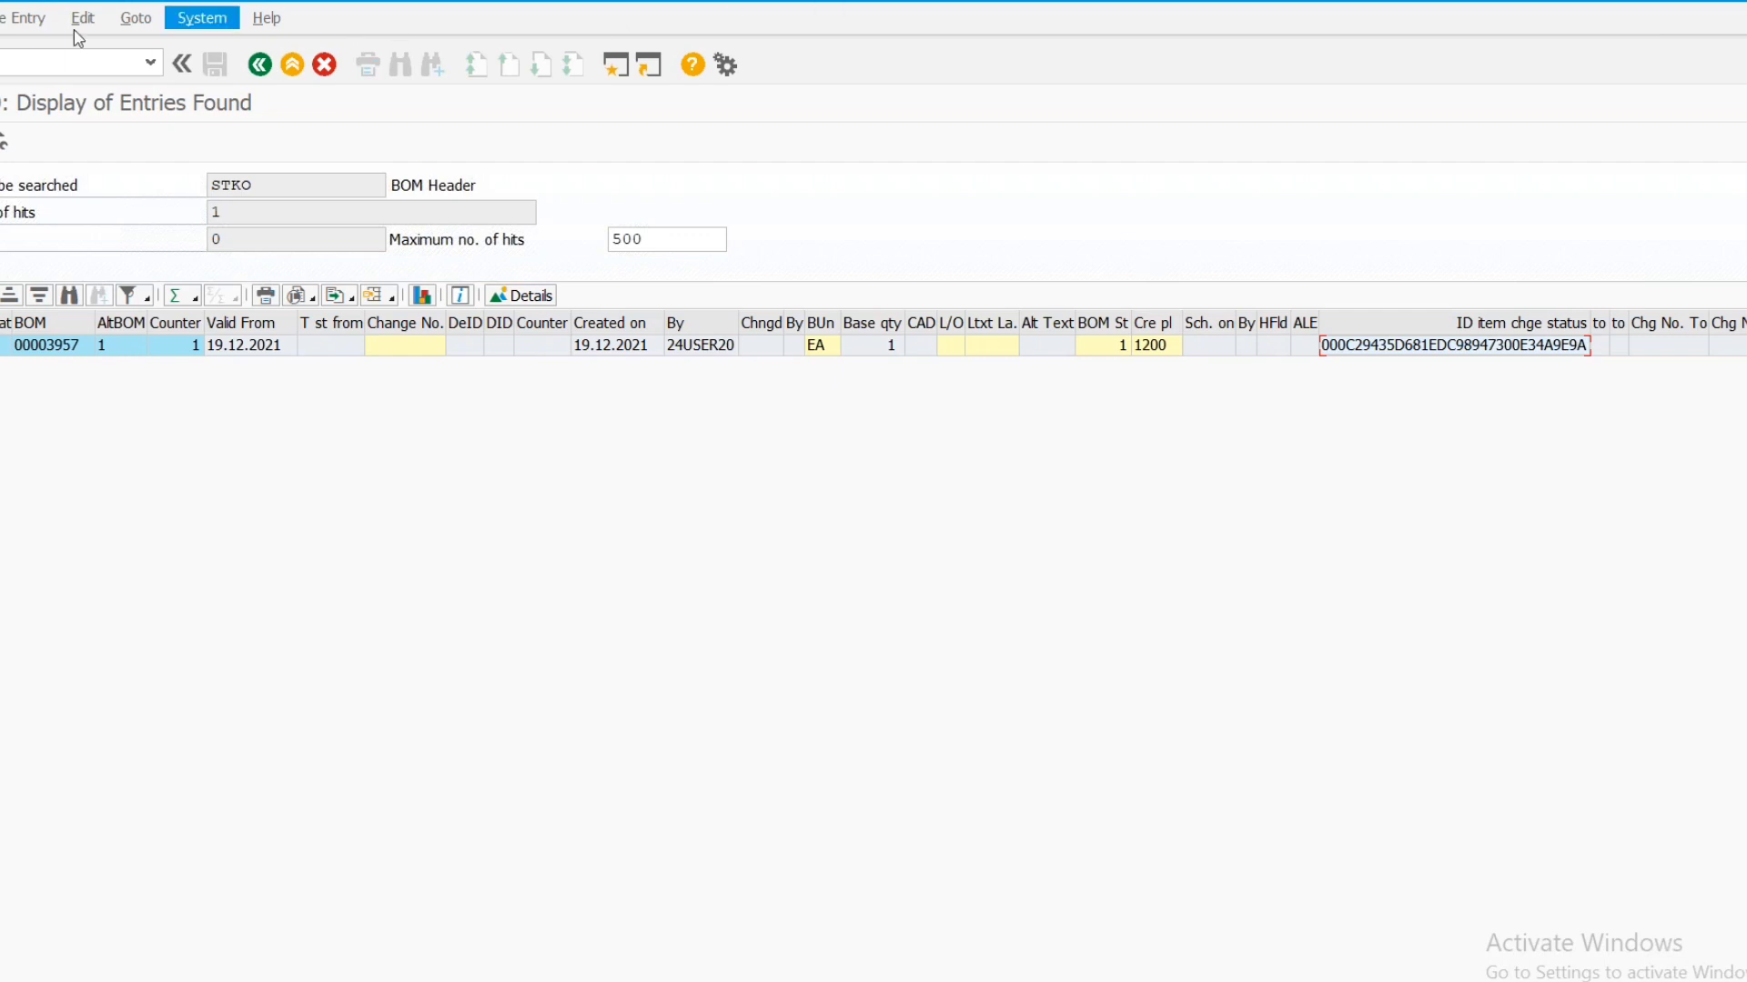
Examine the STKO result for BOM header 00003957, alternative 1, status 1
{"action": "left_click", "coordinate": [40, 59]}
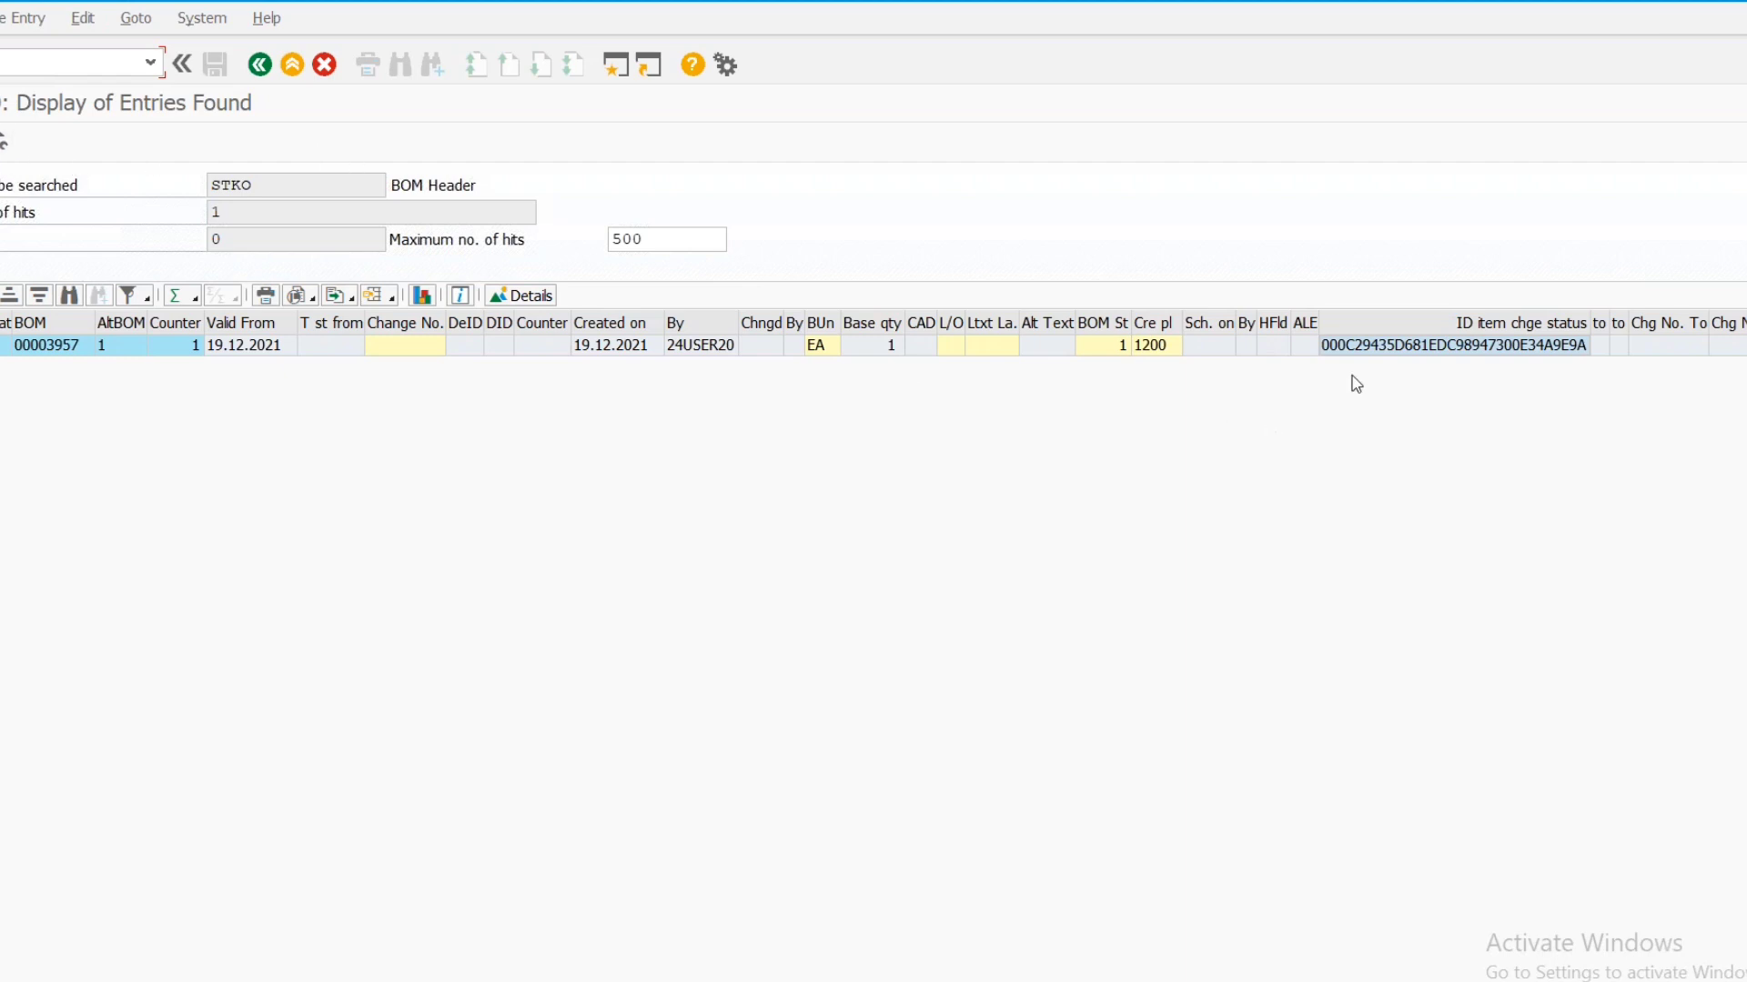
{"action": "left_click", "coordinate": [1347, 351]}
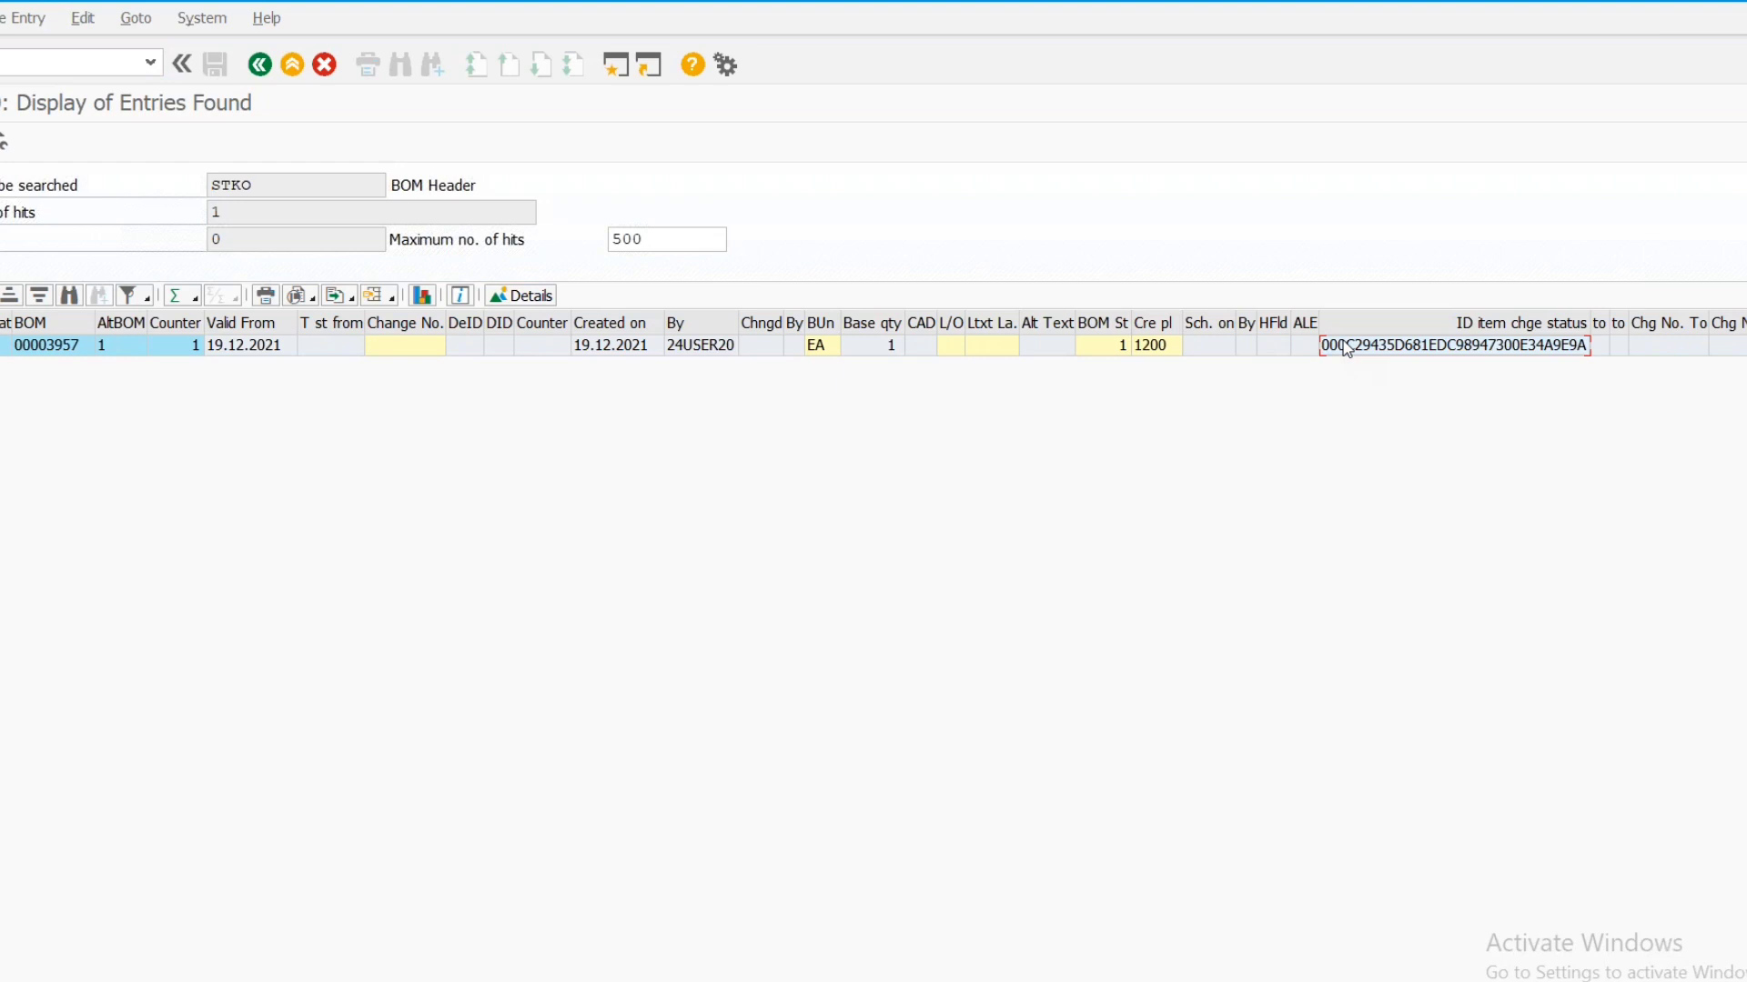
{"action": "left_click", "coordinate": [1346, 348]}
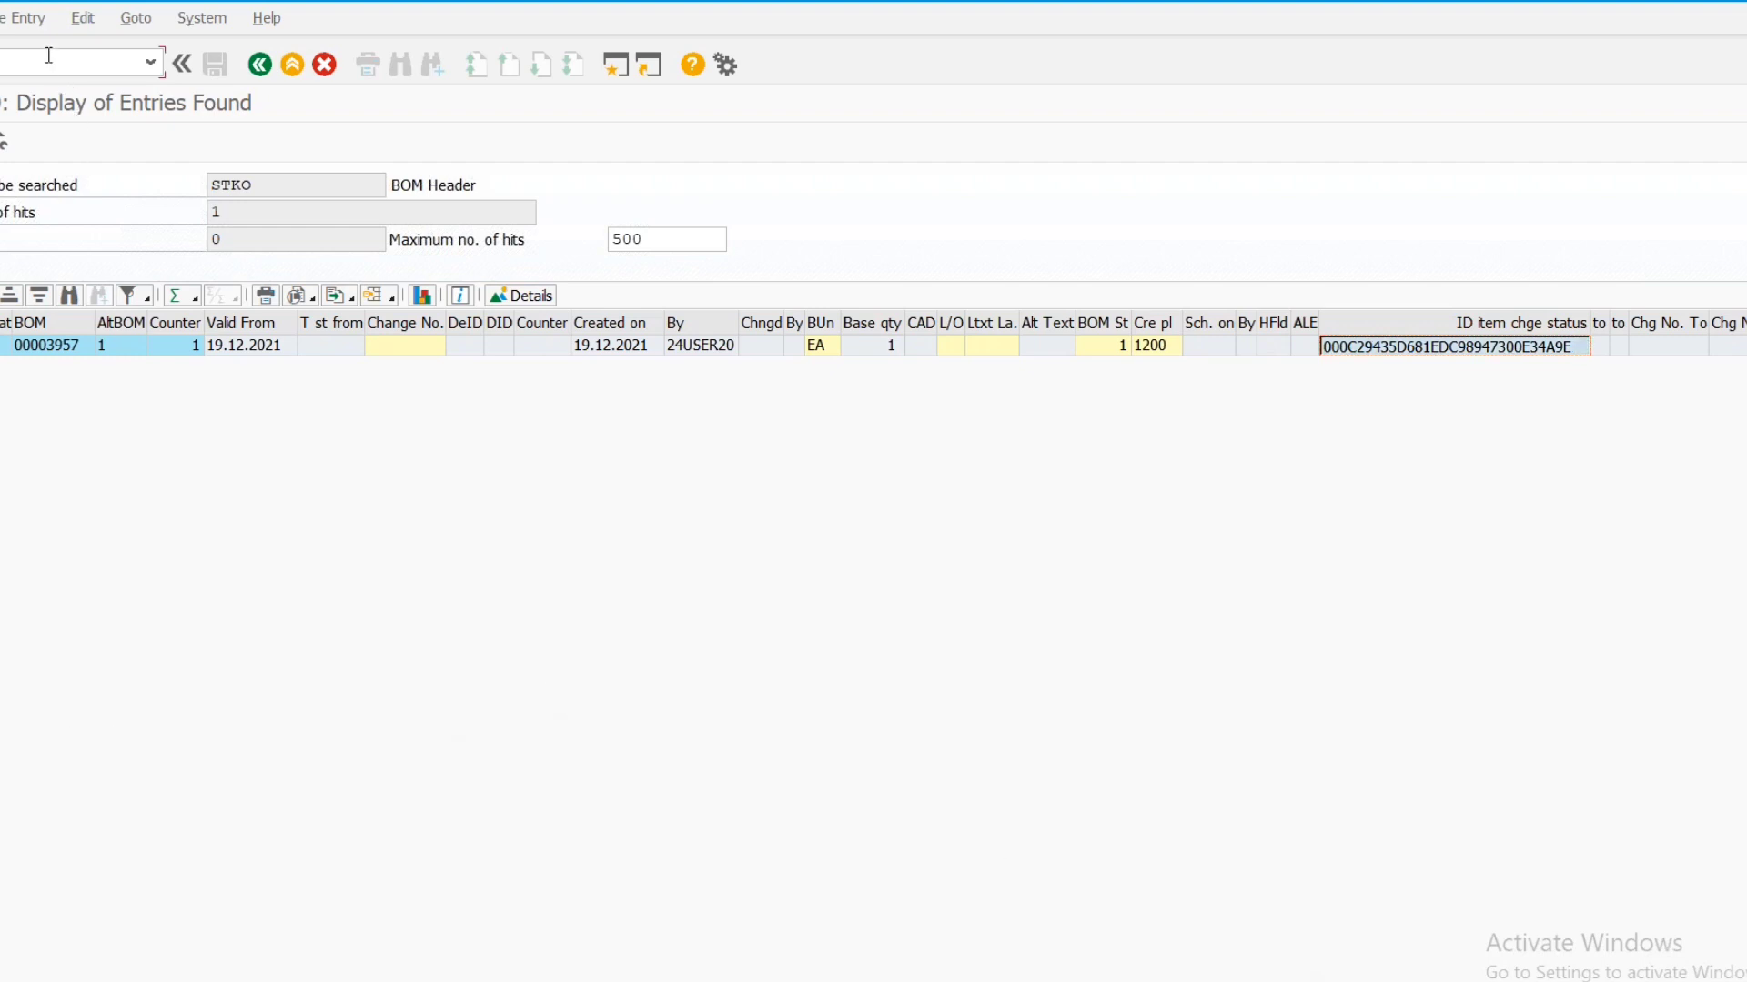
Change the SE16 table from STKO to STPO and list its 500 BOM item entries
{"action": "left_click", "coordinate": [259, 65]}
{"action": "left_click", "coordinate": [259, 66]}
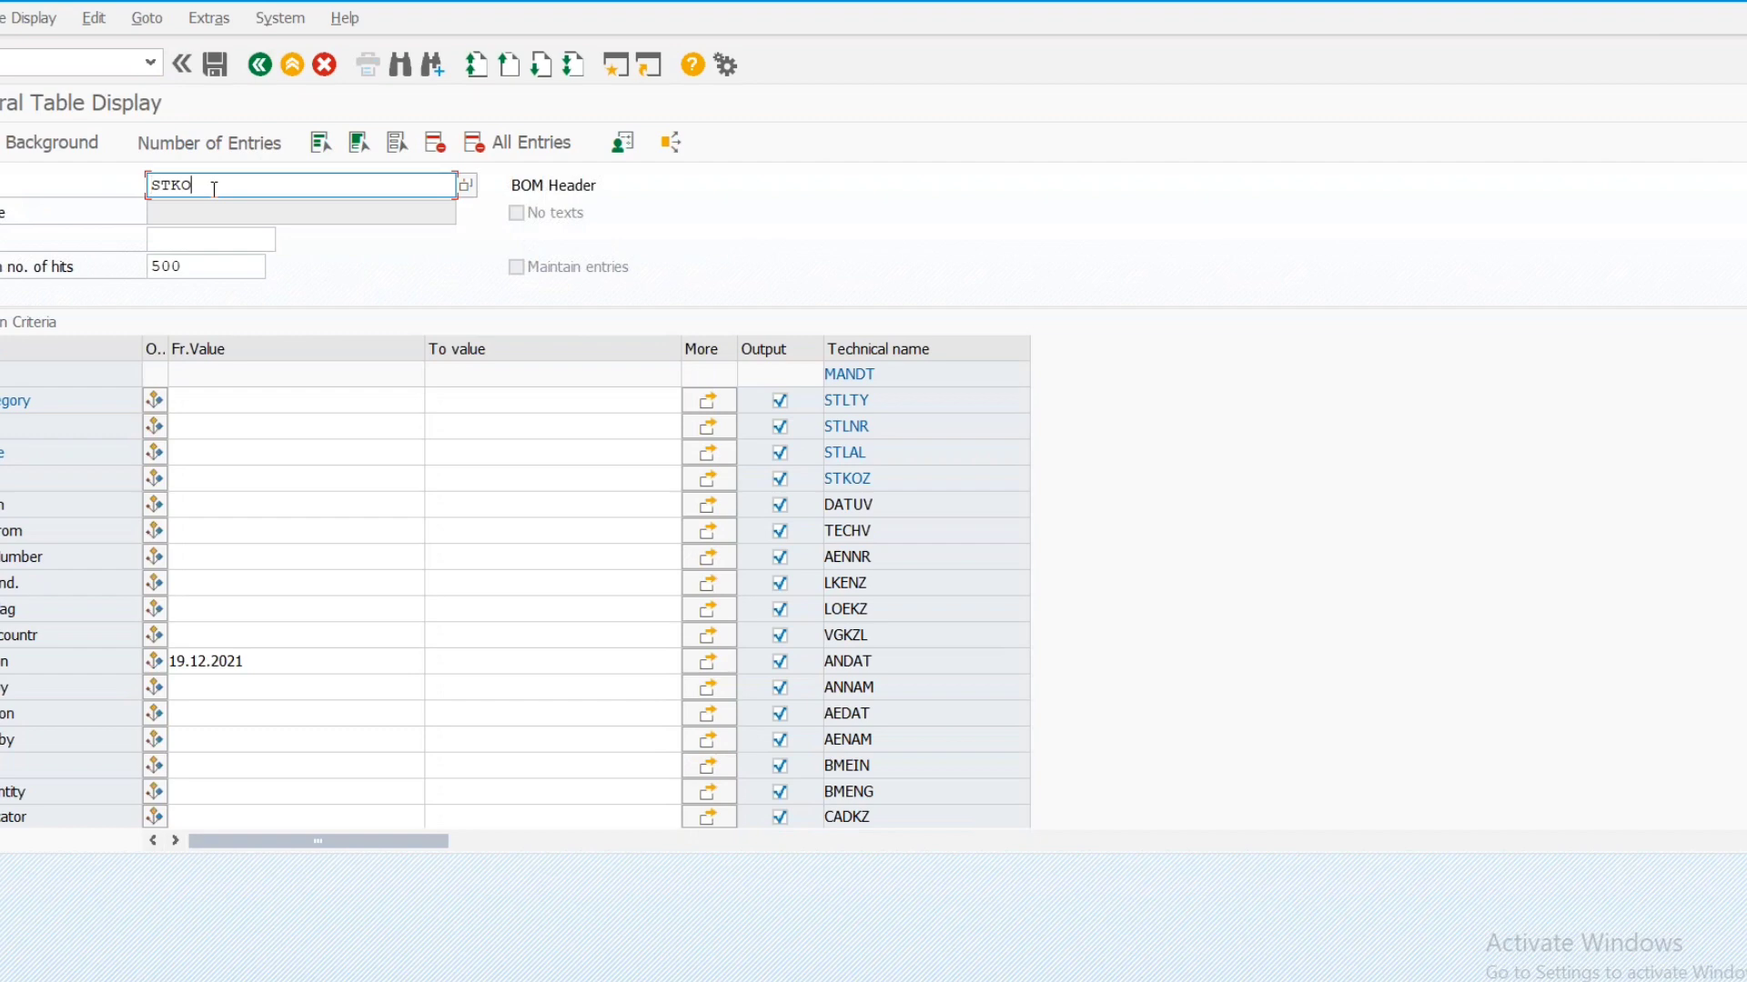
{"action": "key", "text": "BackSpace"}
{"action": "key", "text": "BackSpace"}
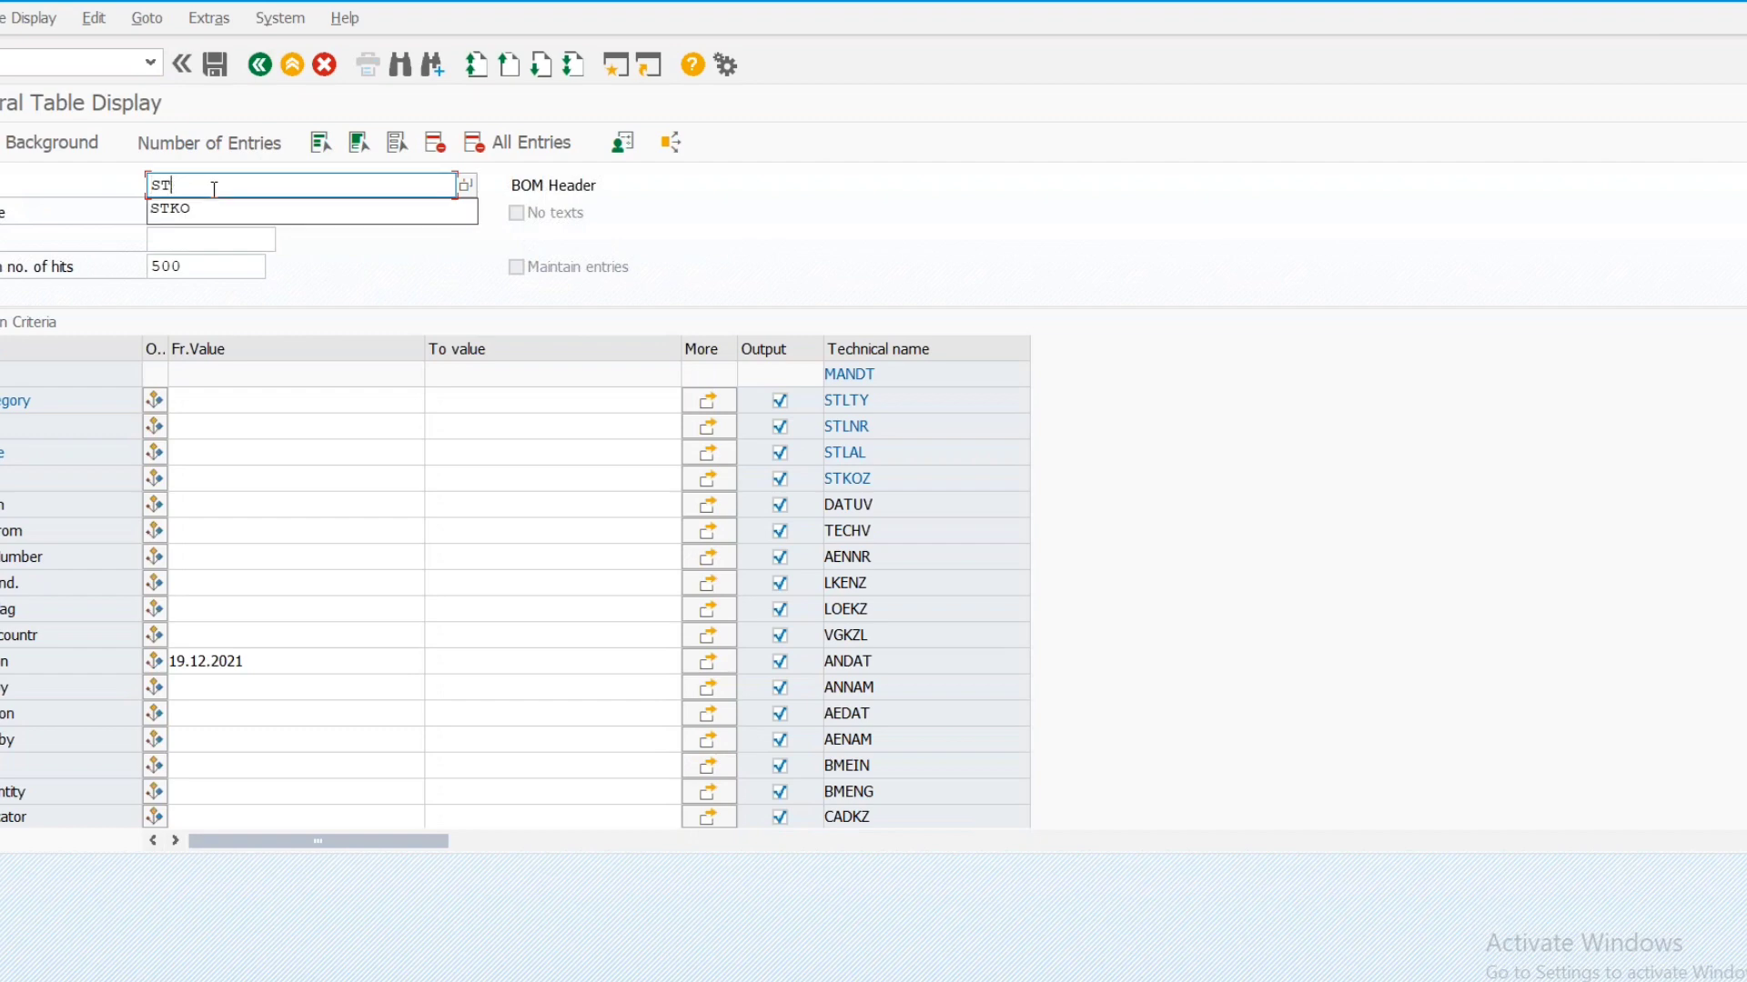
{"action": "type", "text": "PO"}
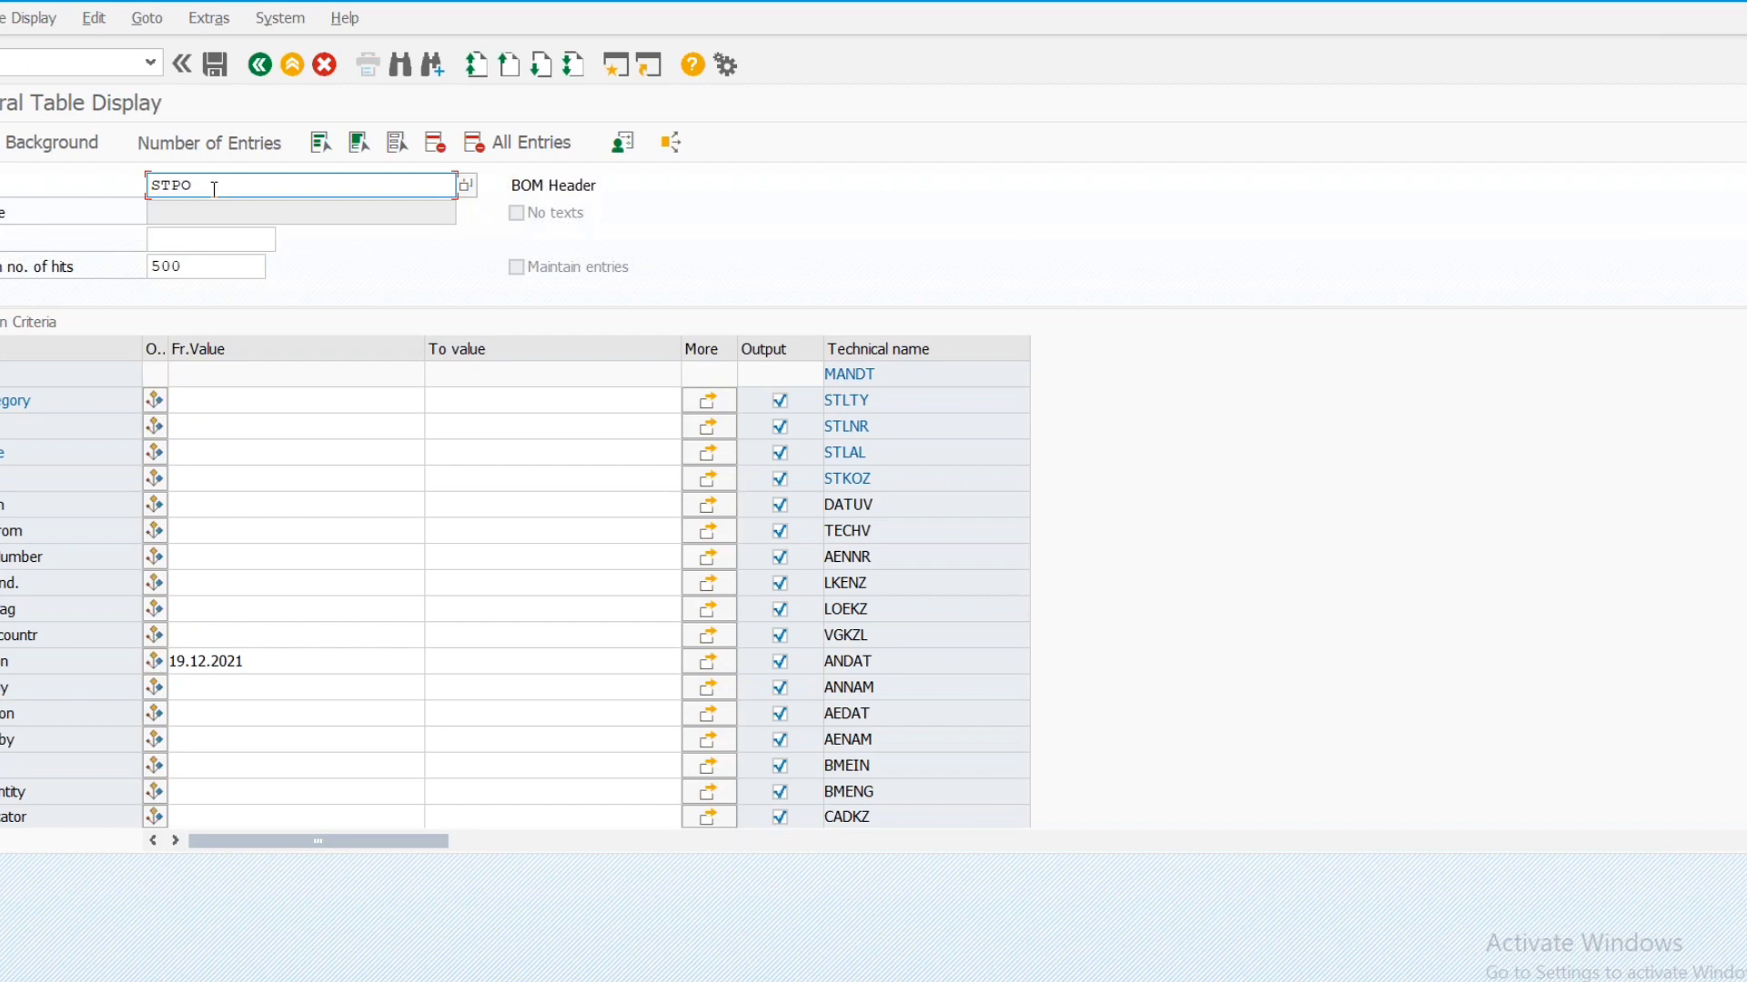
{"action": "key", "text": "Return"}
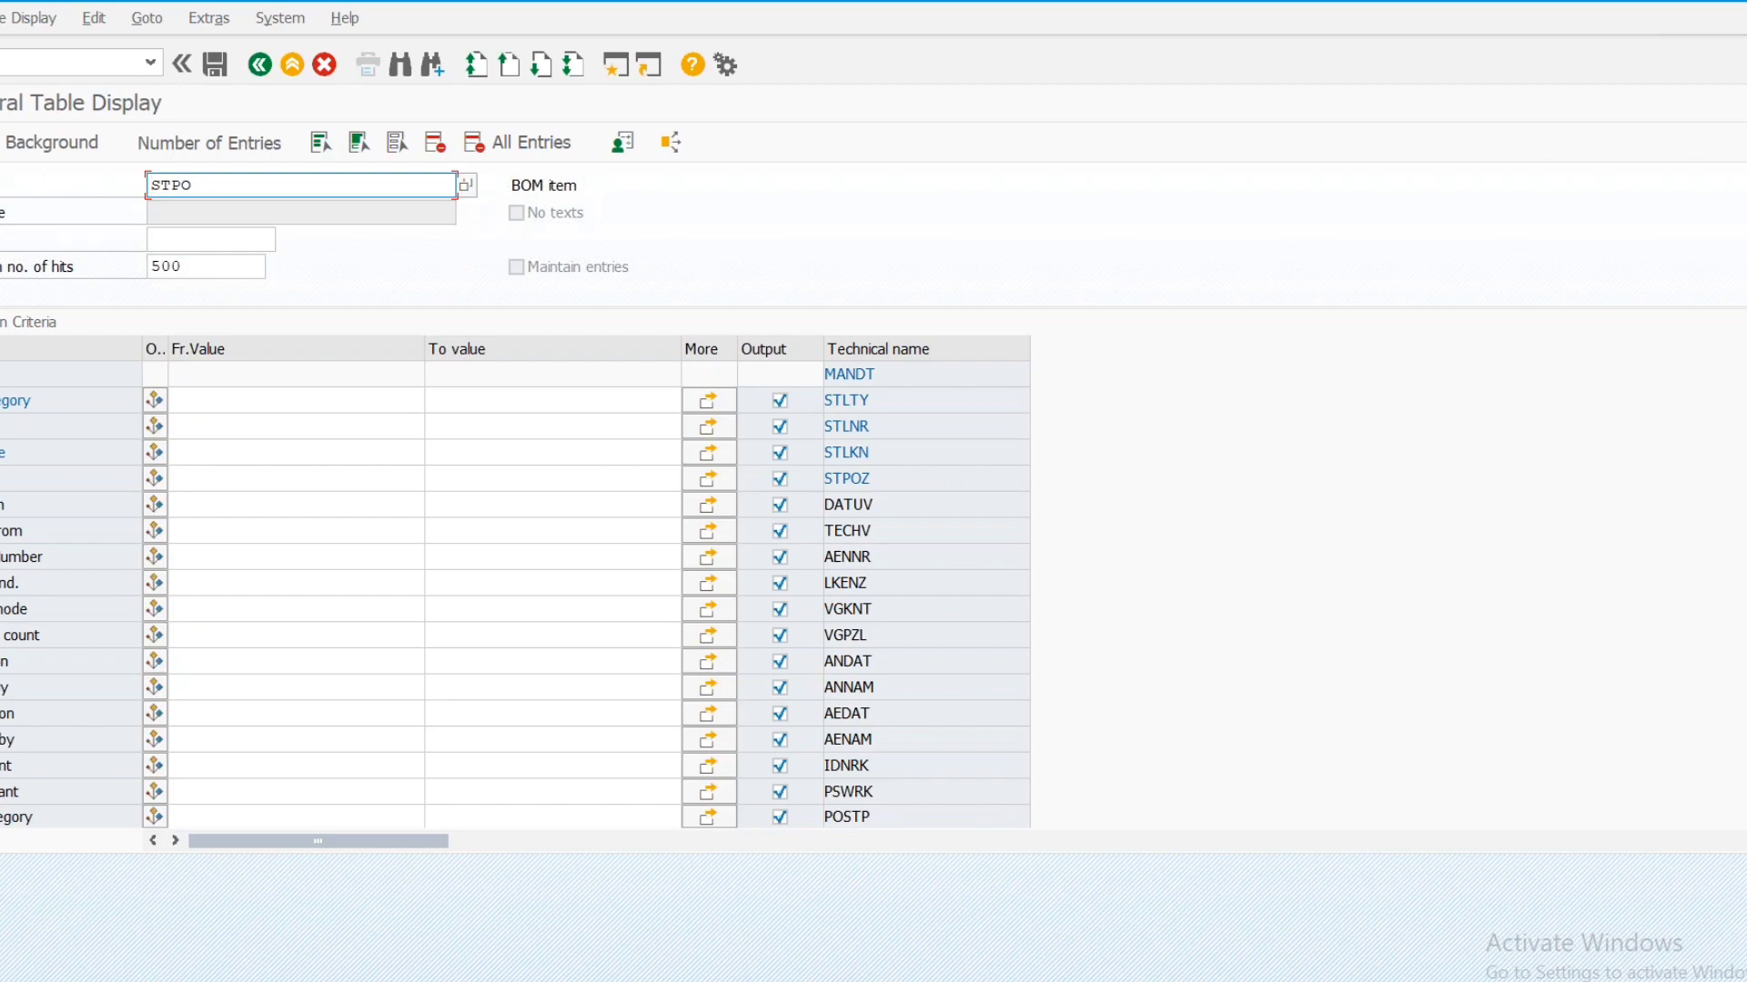
{"action": "key", "text": "F8"}
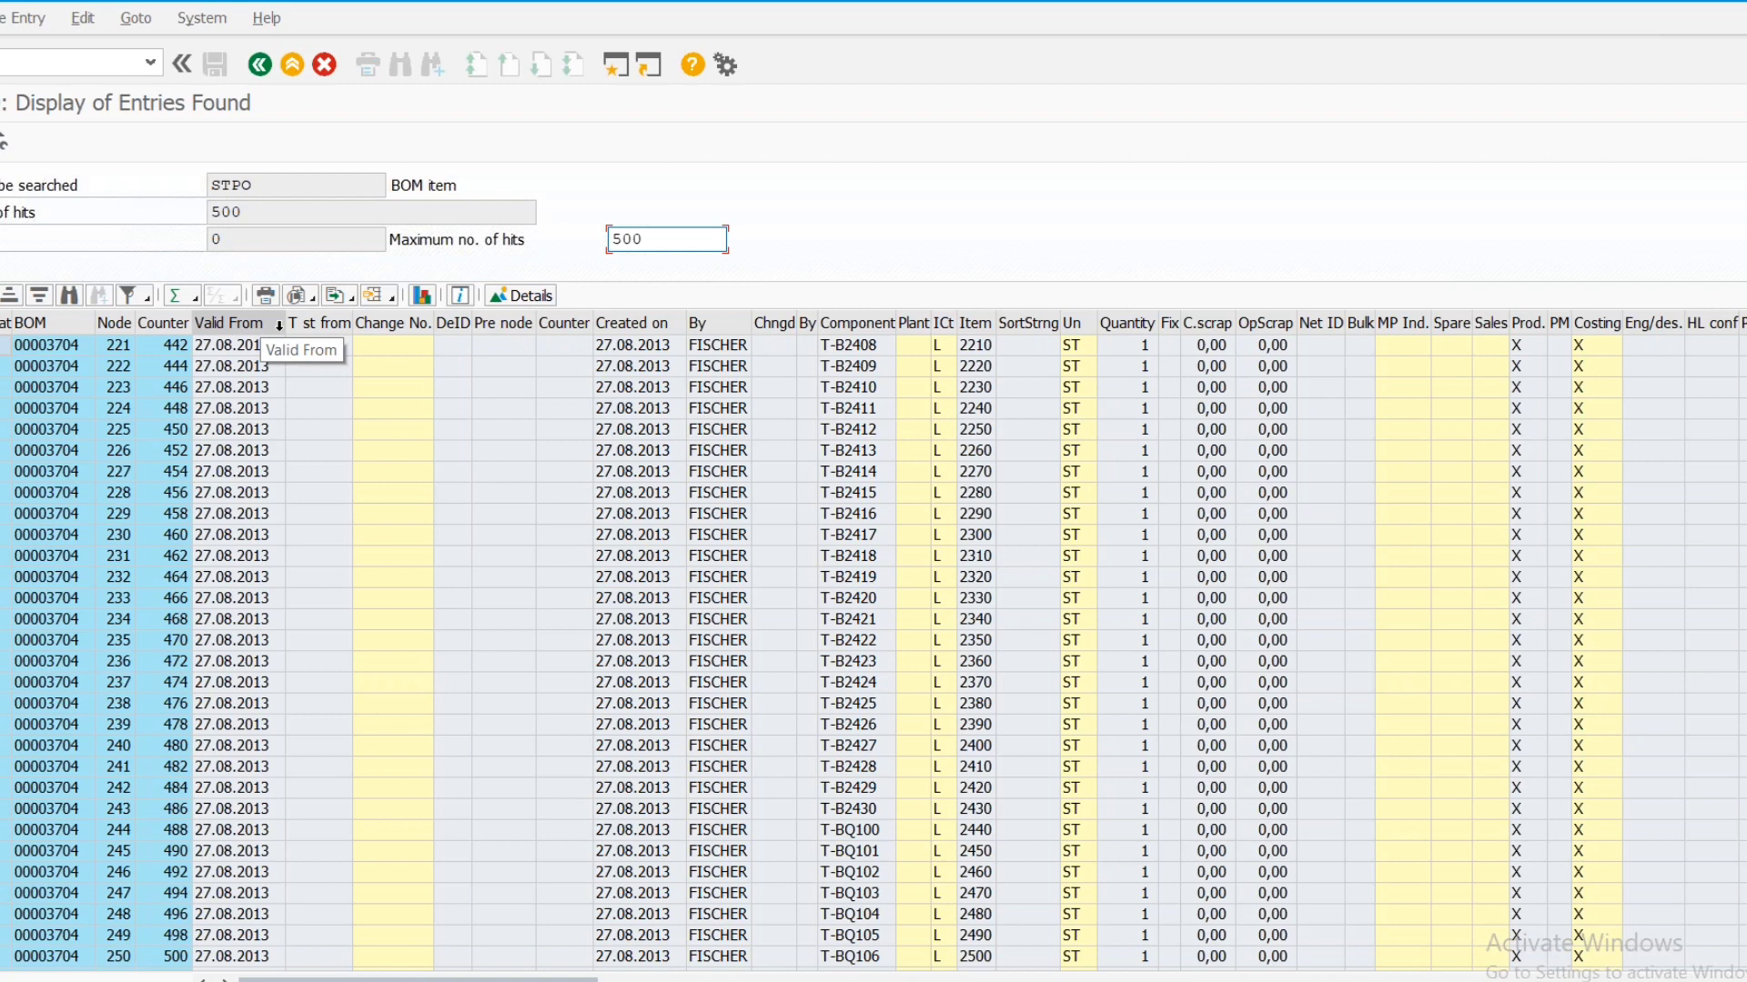
{"action": "left_click", "coordinate": [143, 298]}
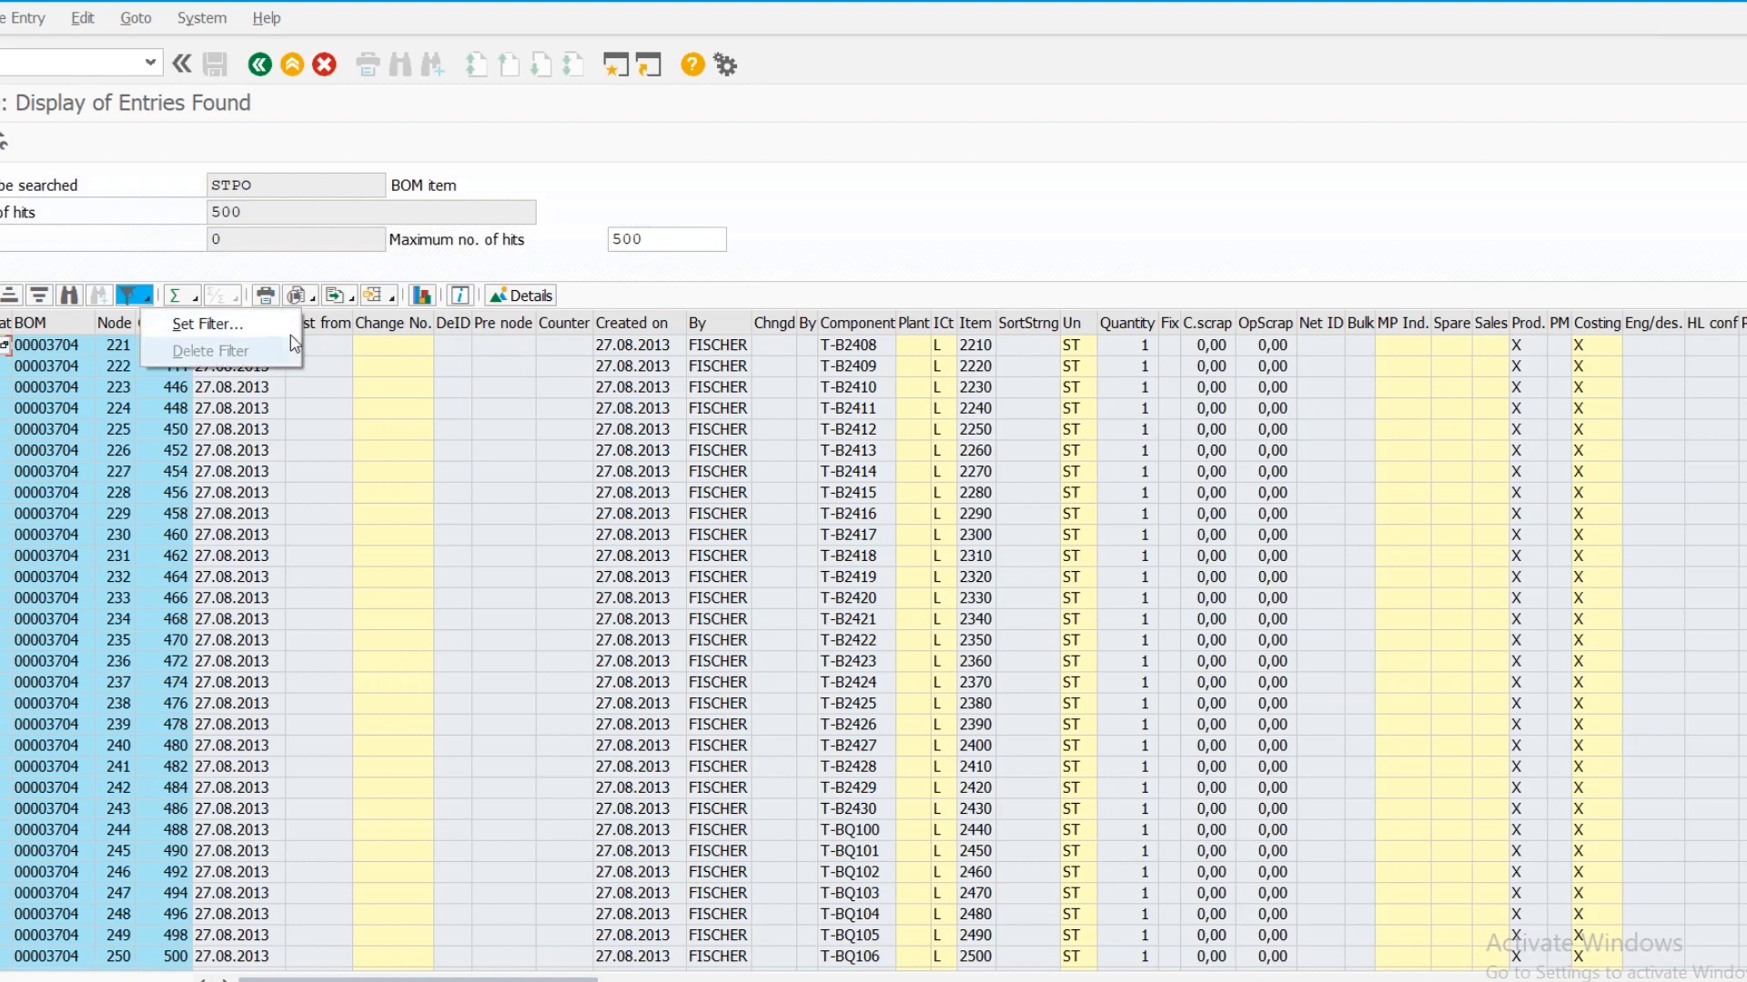
{"action": "left_click", "coordinate": [205, 324]}
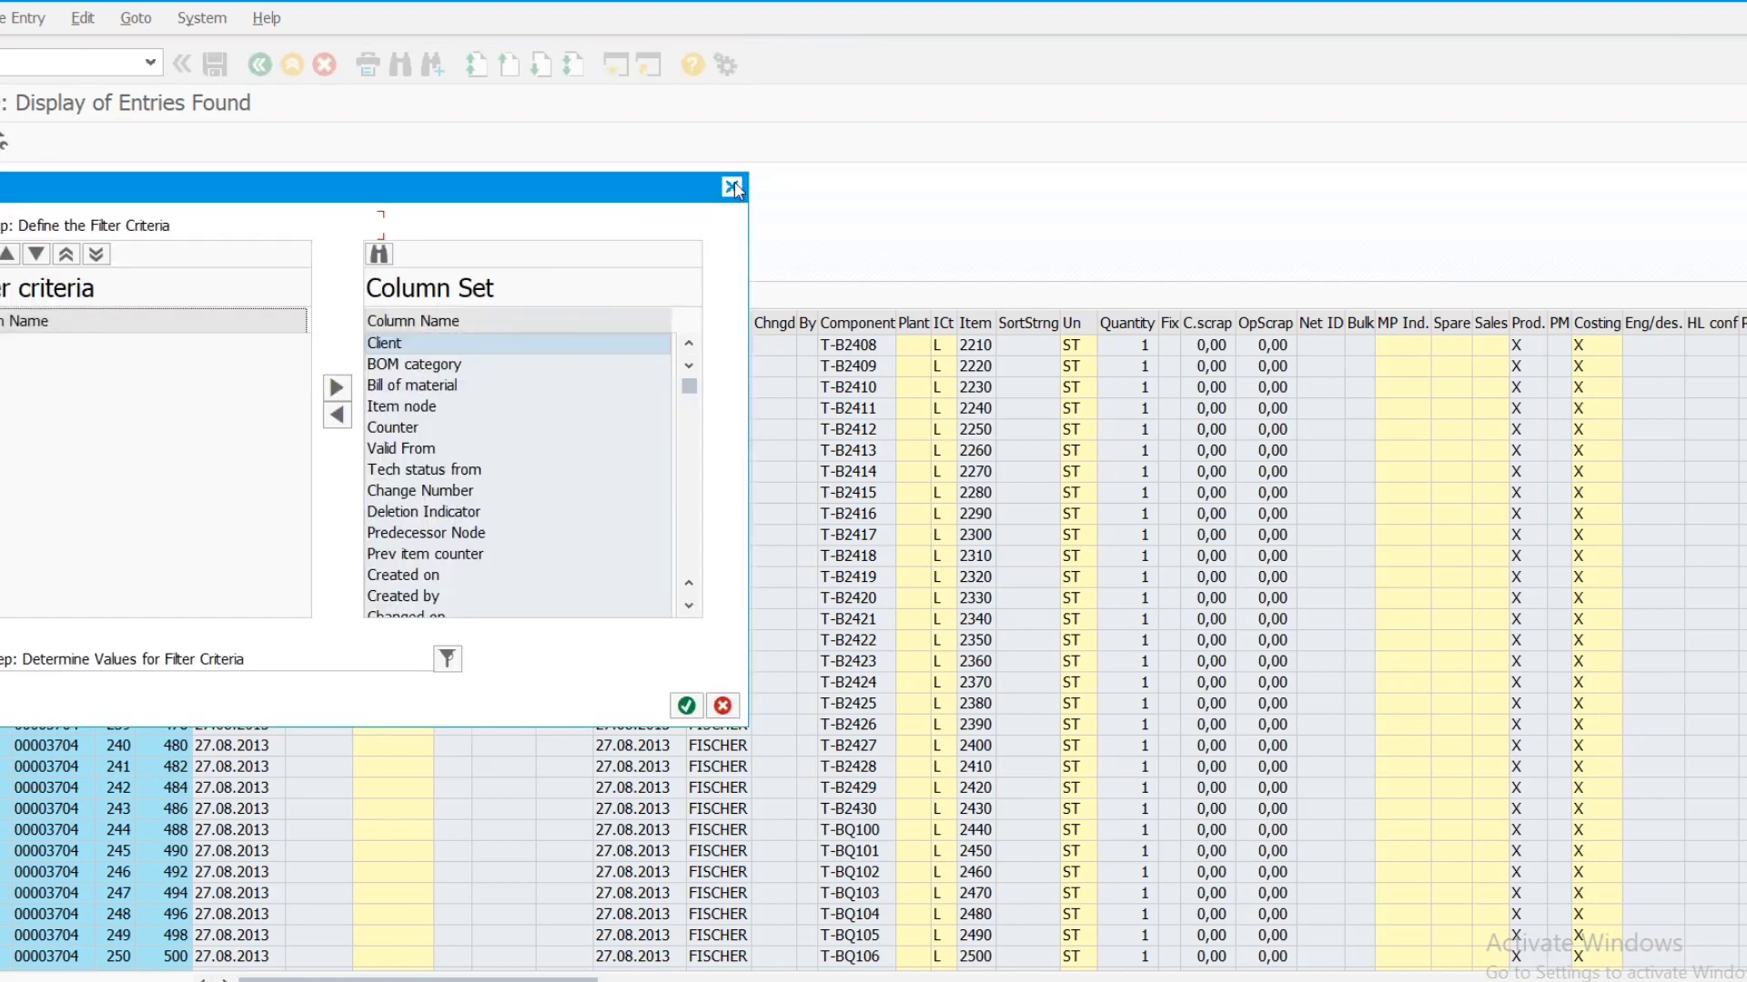
{"action": "left_click", "coordinate": [733, 187]}
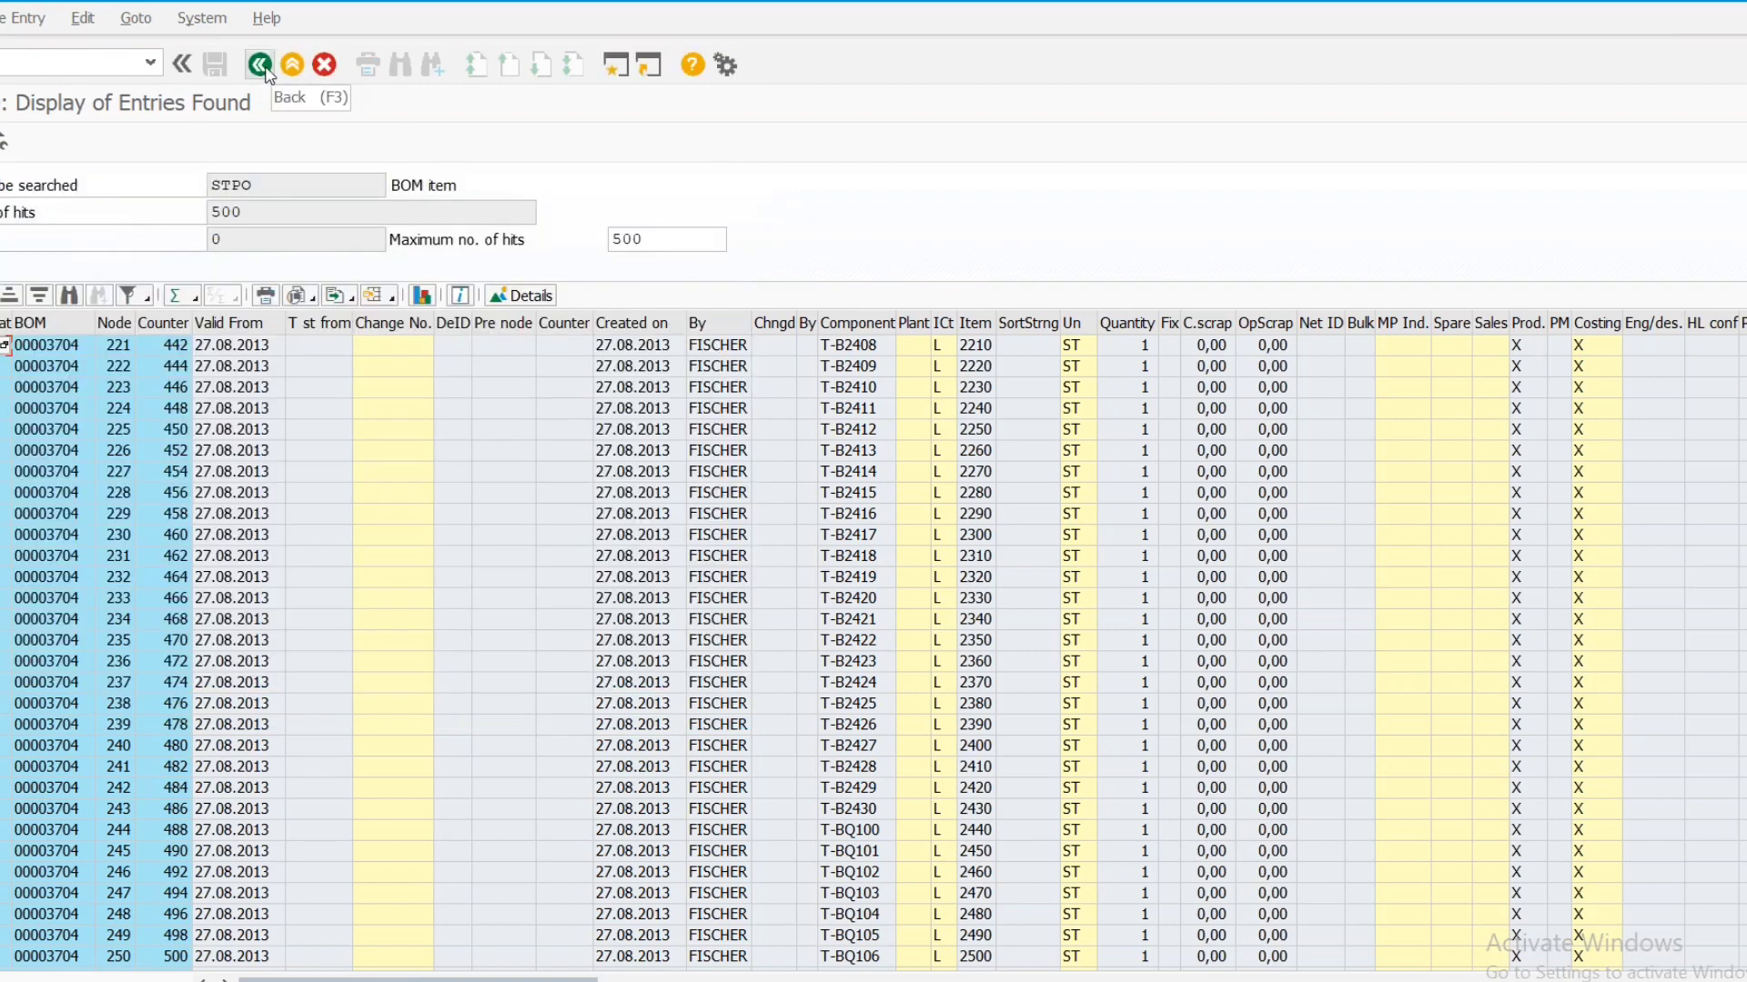
Filter the STPO selection by created-on date 19.12.2021 and execute, leaving only components 3206 and BM-1240
{"action": "left_click", "coordinate": [261, 66]}
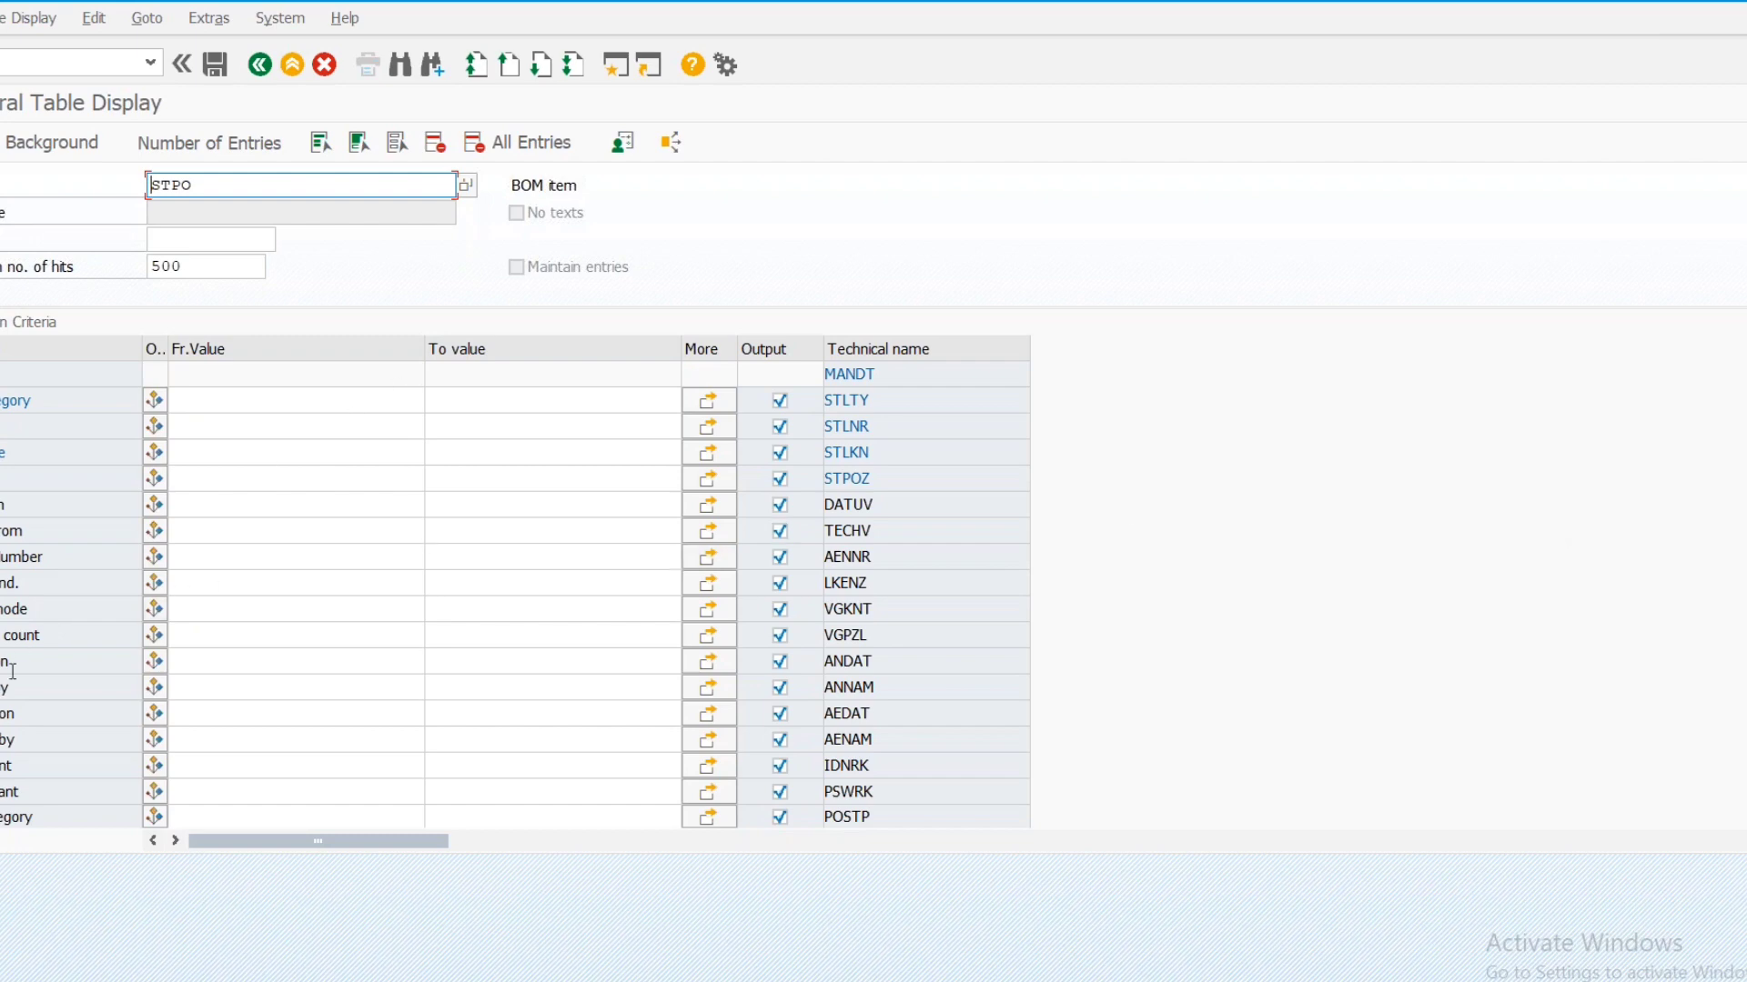
{"action": "left_click", "coordinate": [201, 655]}
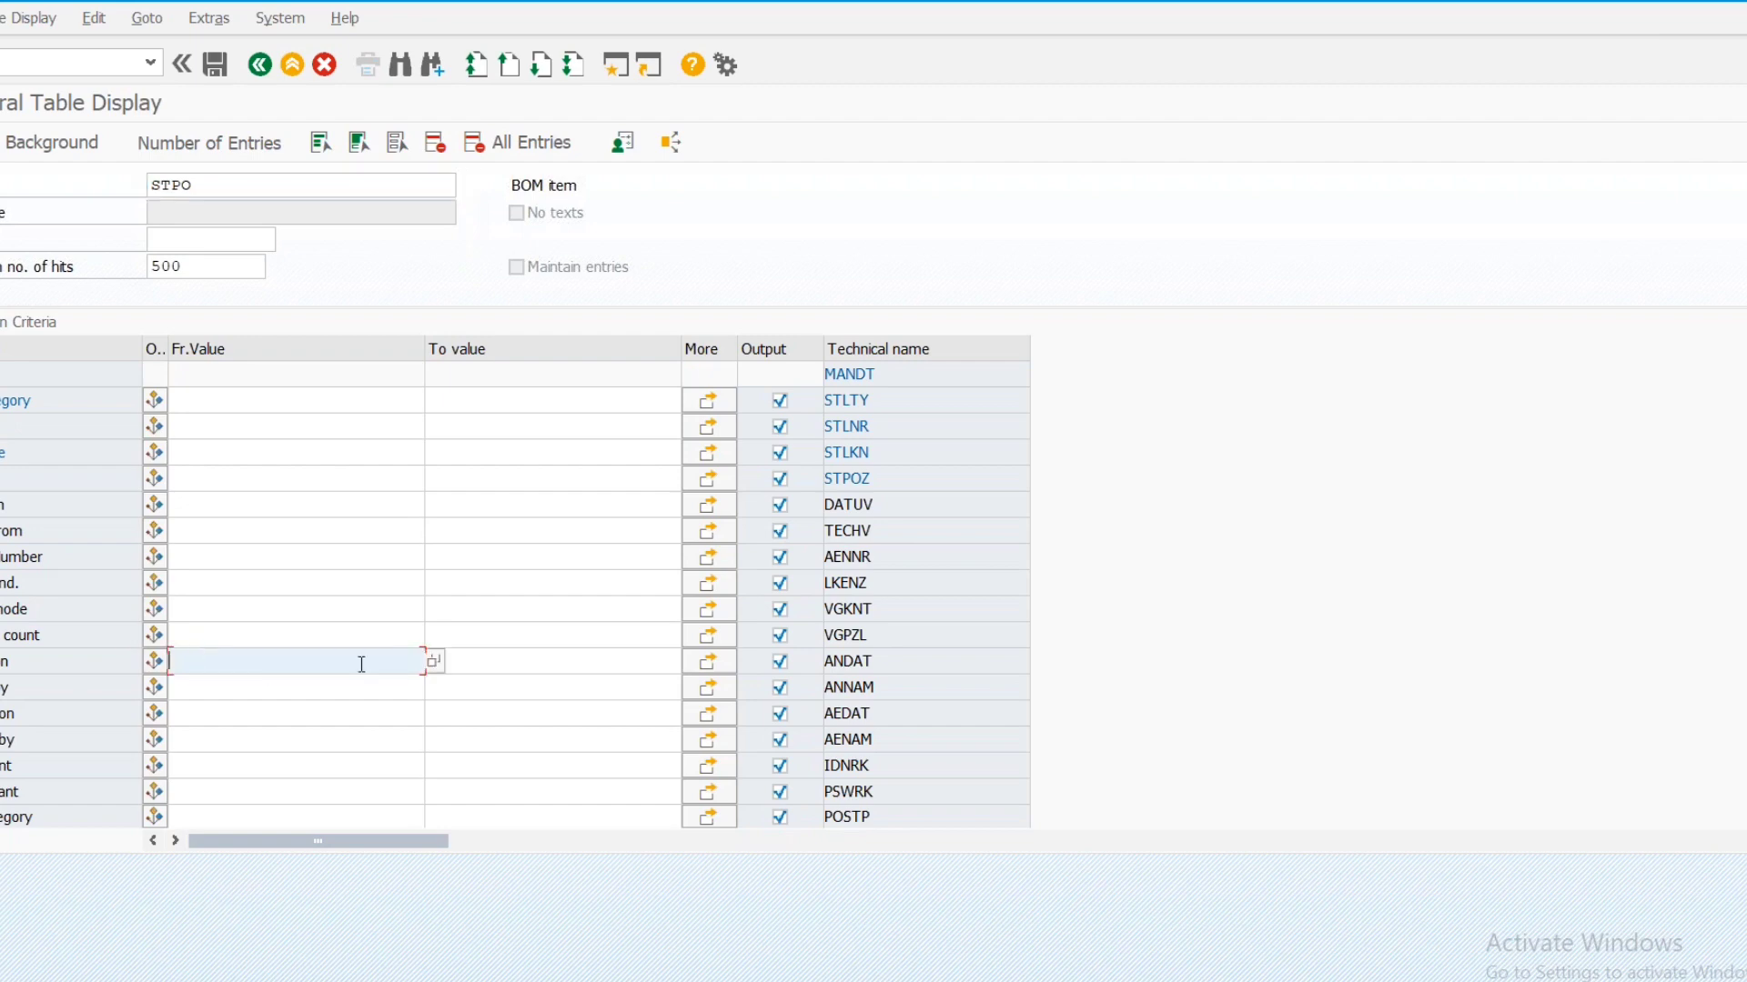
{"action": "left_click", "coordinate": [434, 662]}
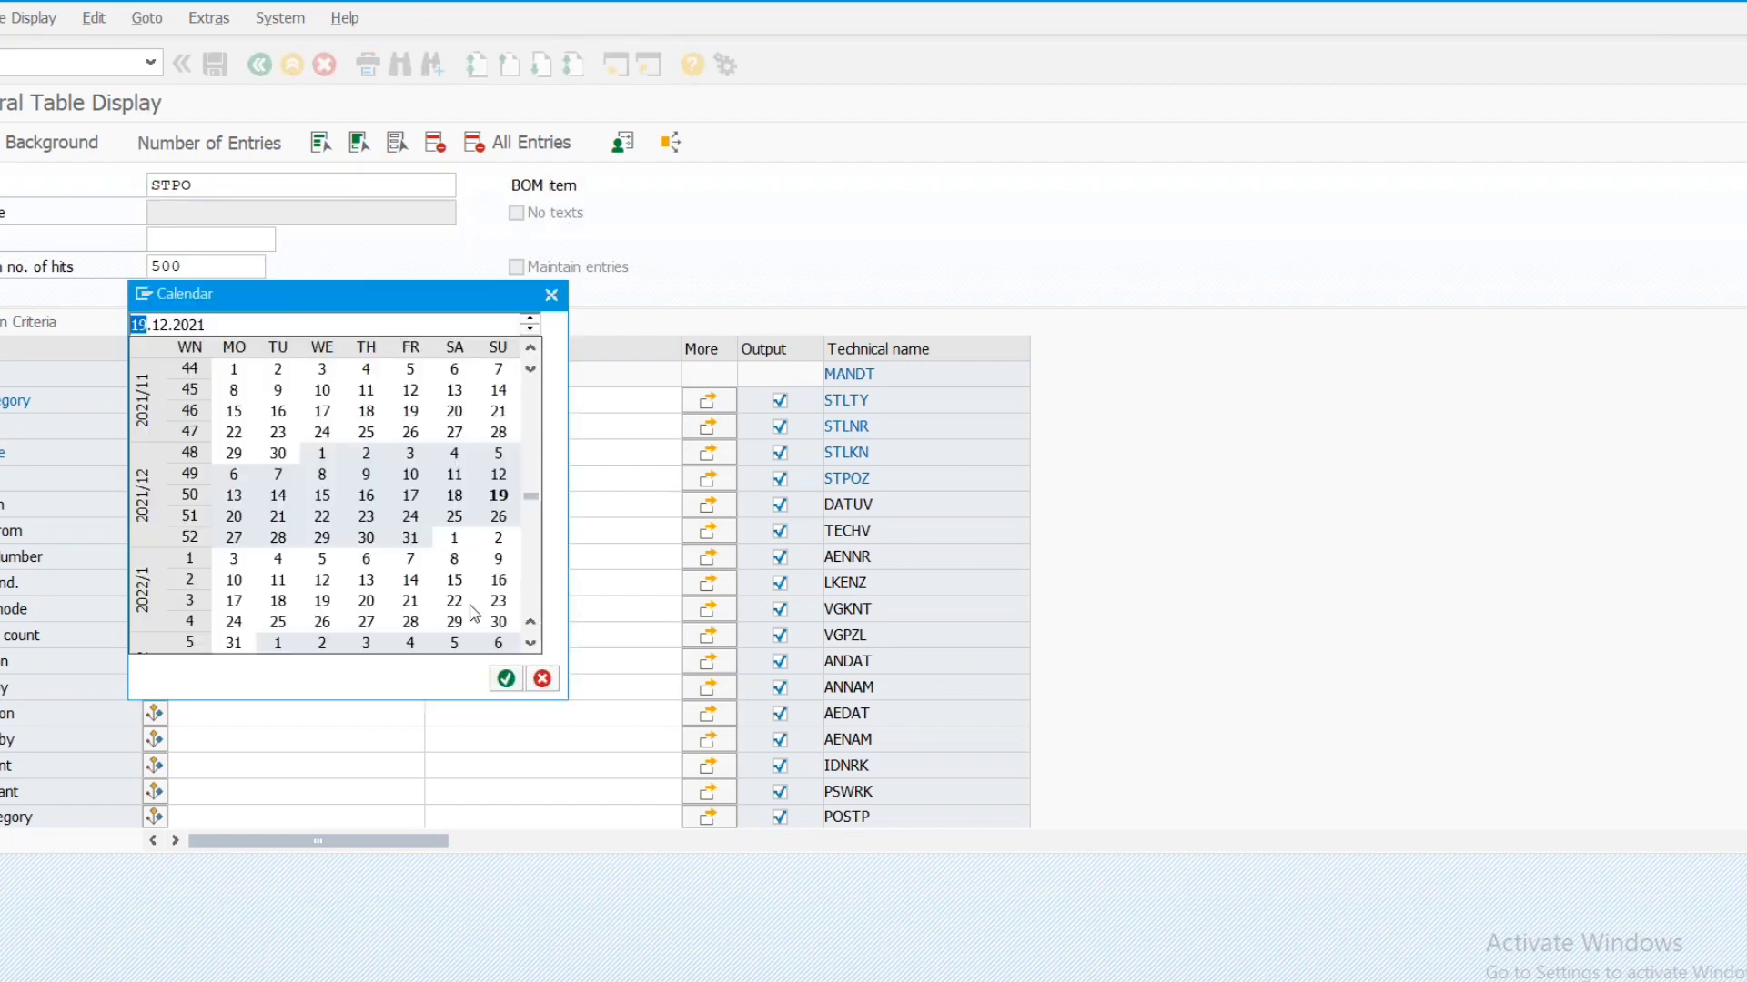
{"action": "double_click", "coordinate": [499, 495]}
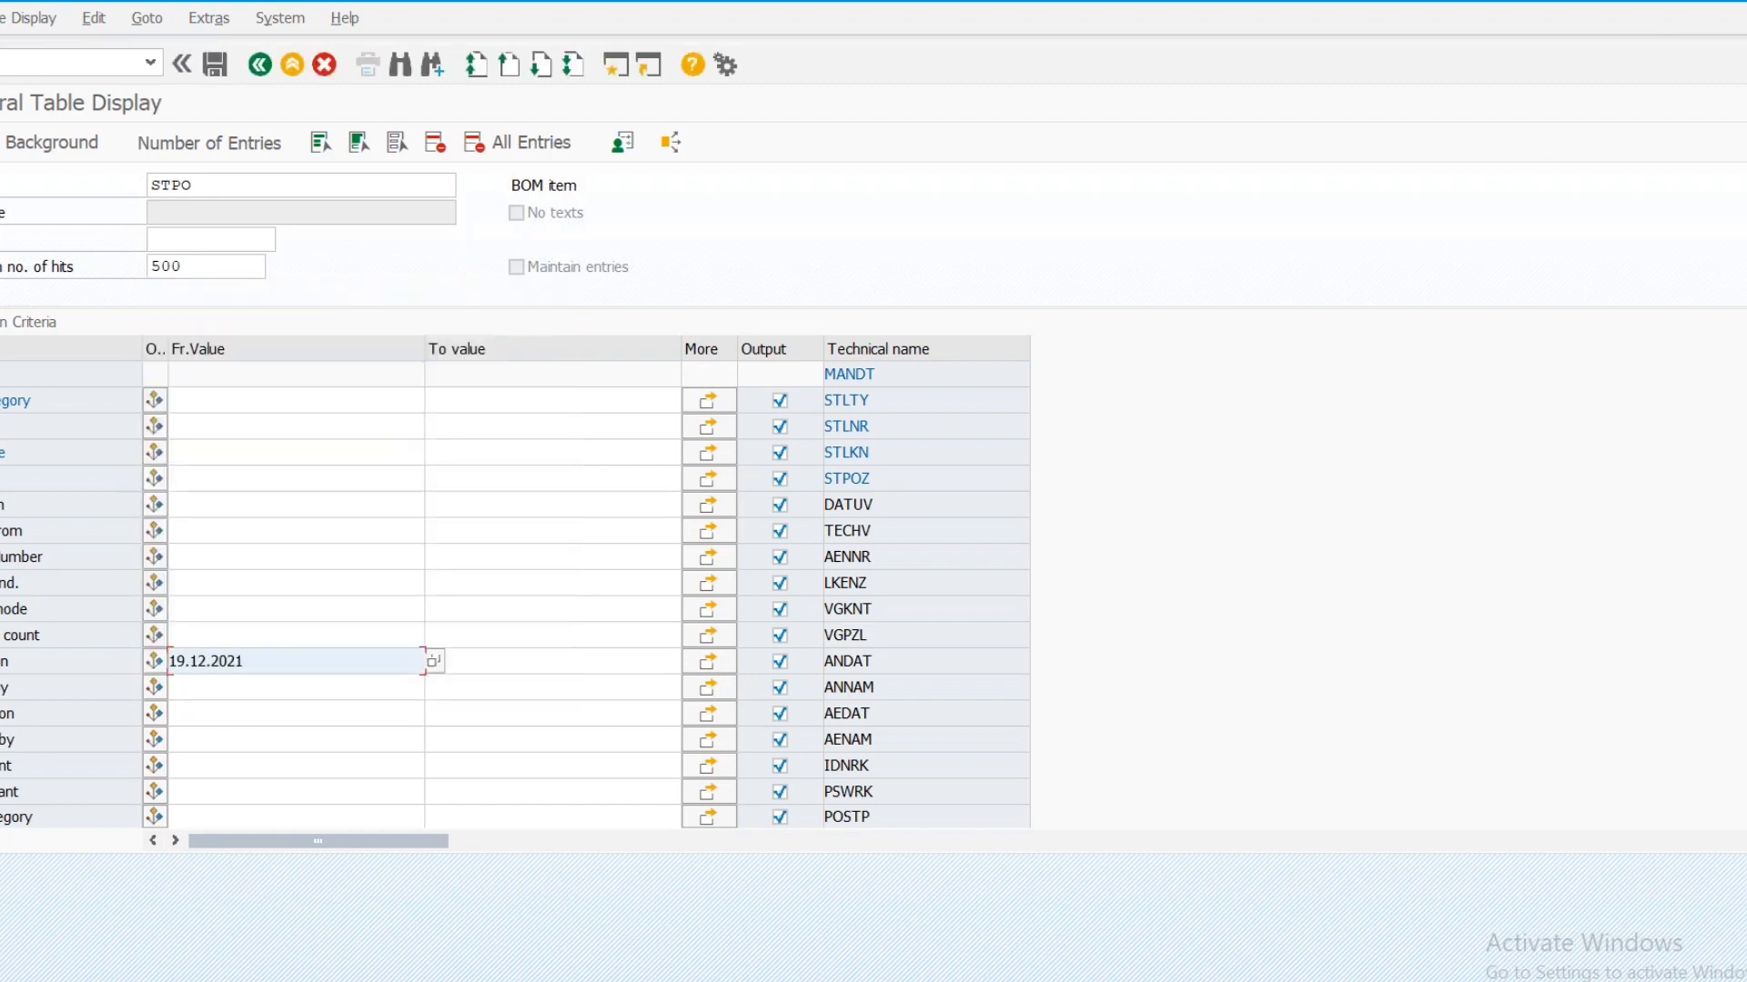
{"action": "key", "text": "F8"}
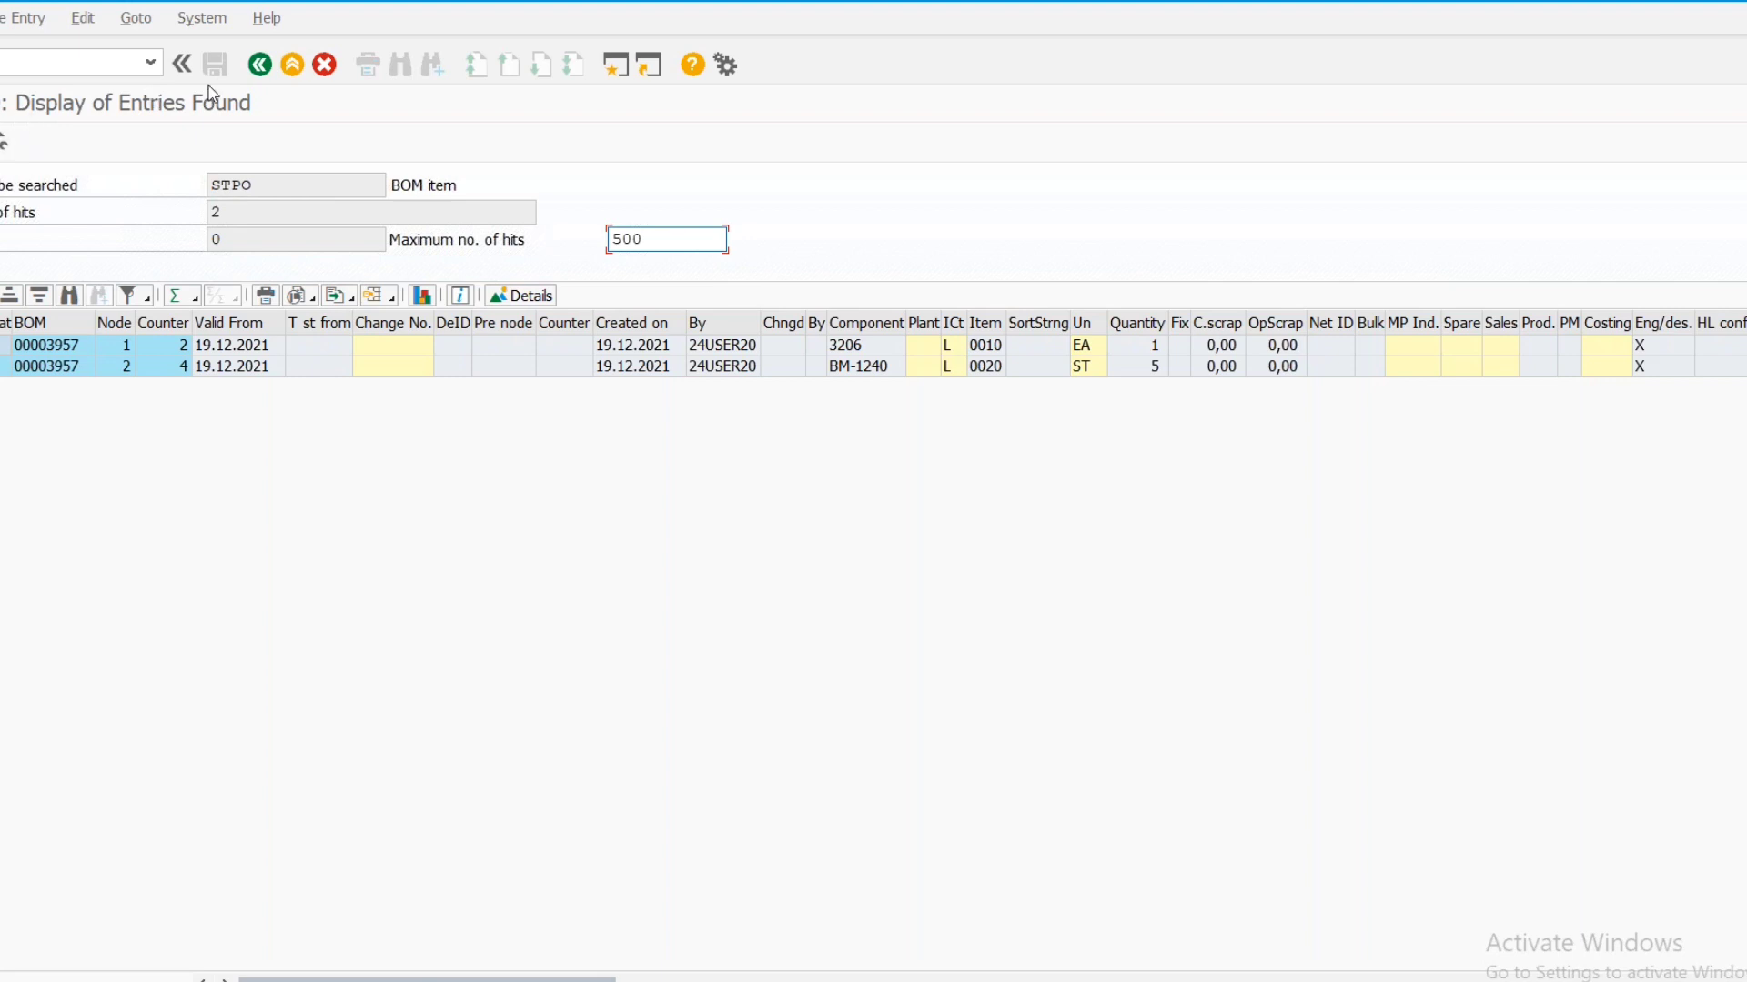
{"action": "left_click", "coordinate": [186, 67]}
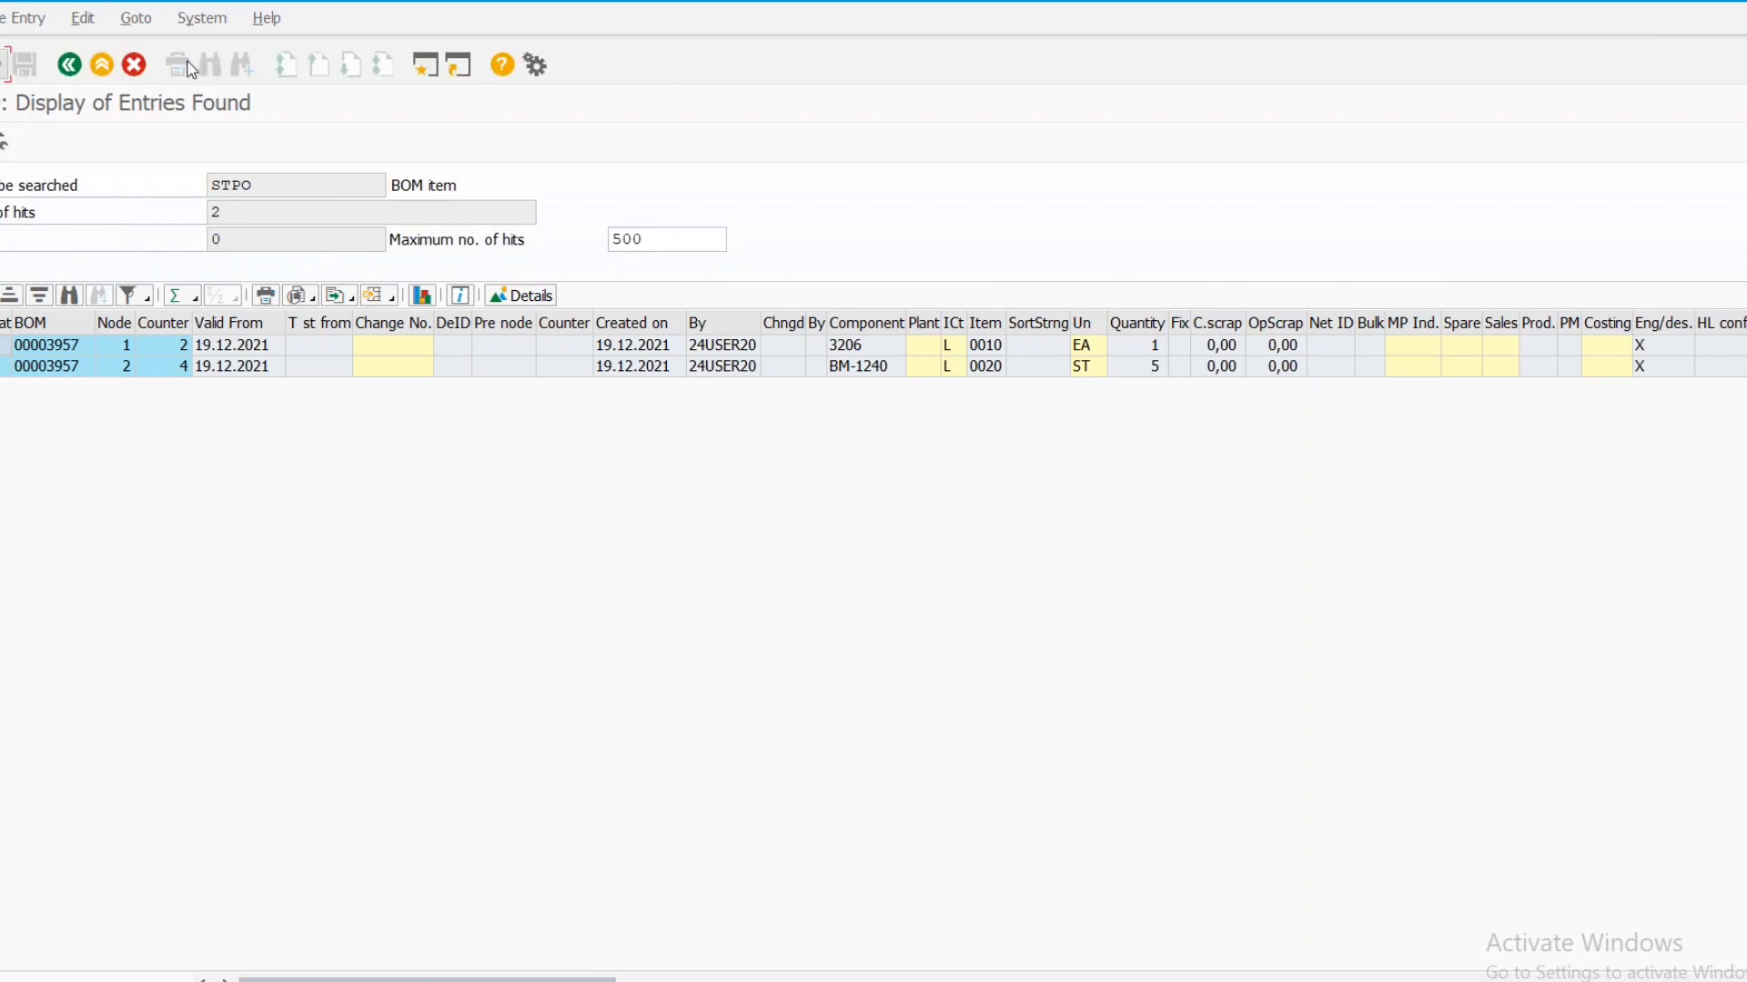